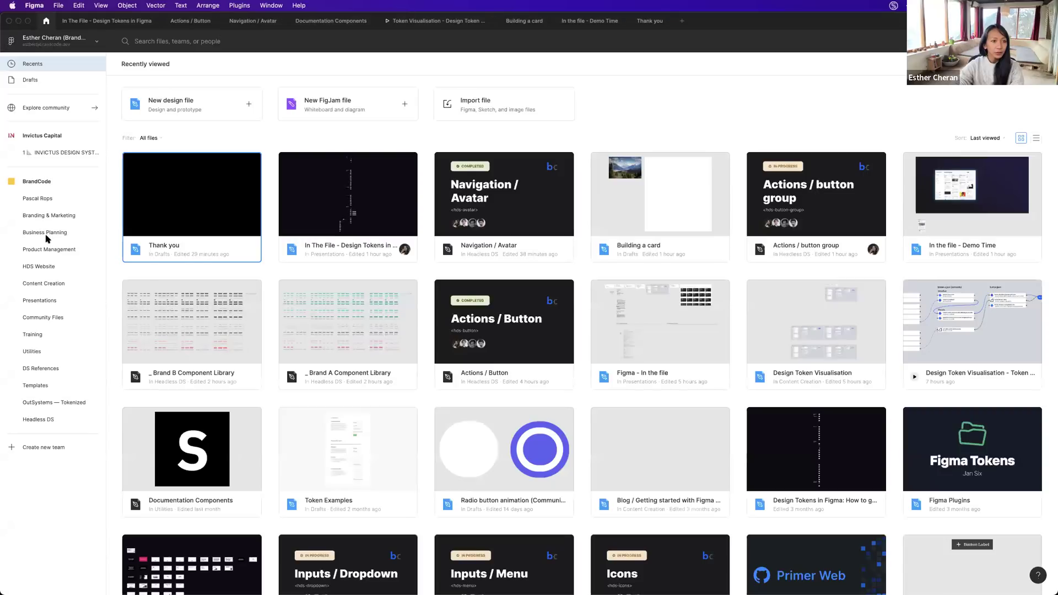
Open the Headless DS project and look through its component files from the Actions group down to the Status group.
click(48, 420)
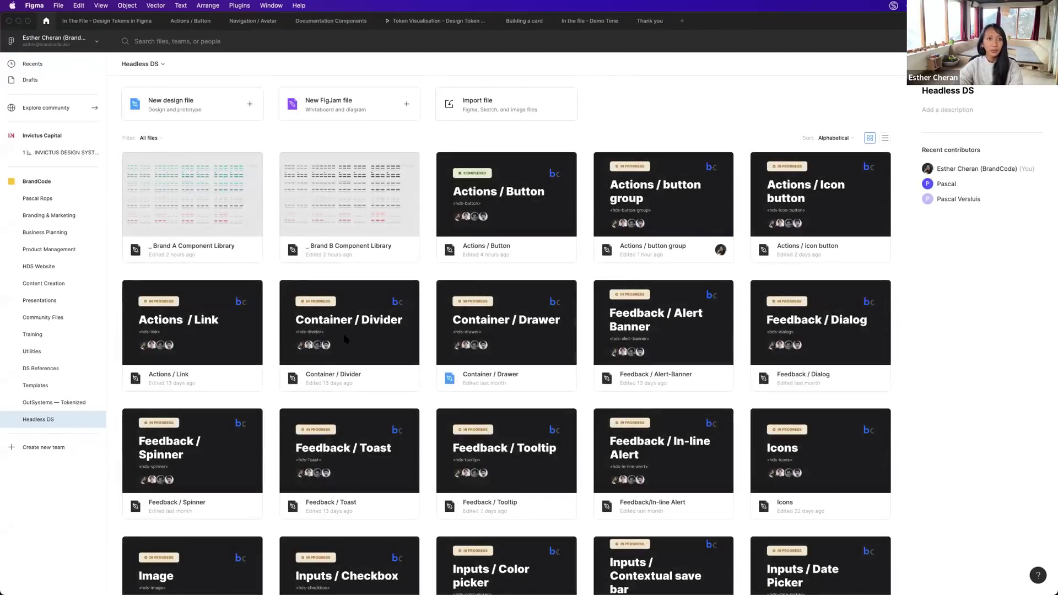
scroll(483, 384, down, 2)
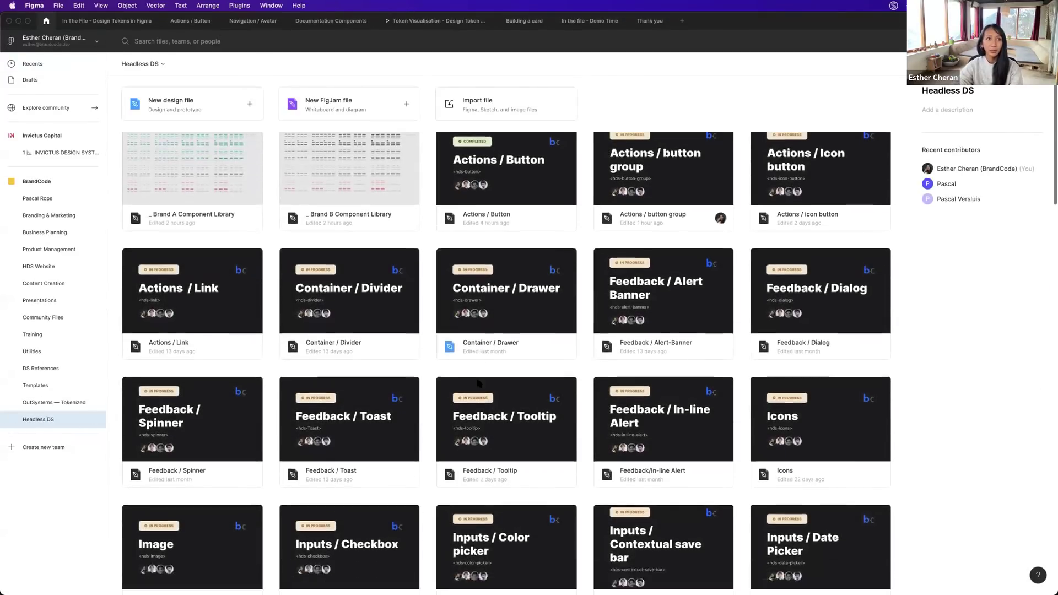
scroll(478, 384, down, 1)
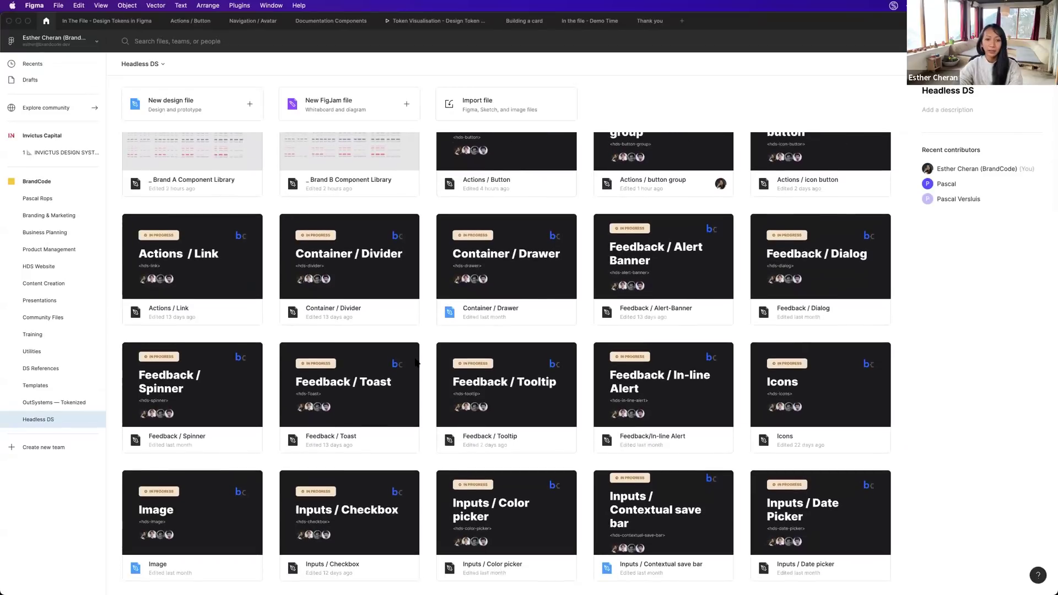
scroll(374, 409, down, 2)
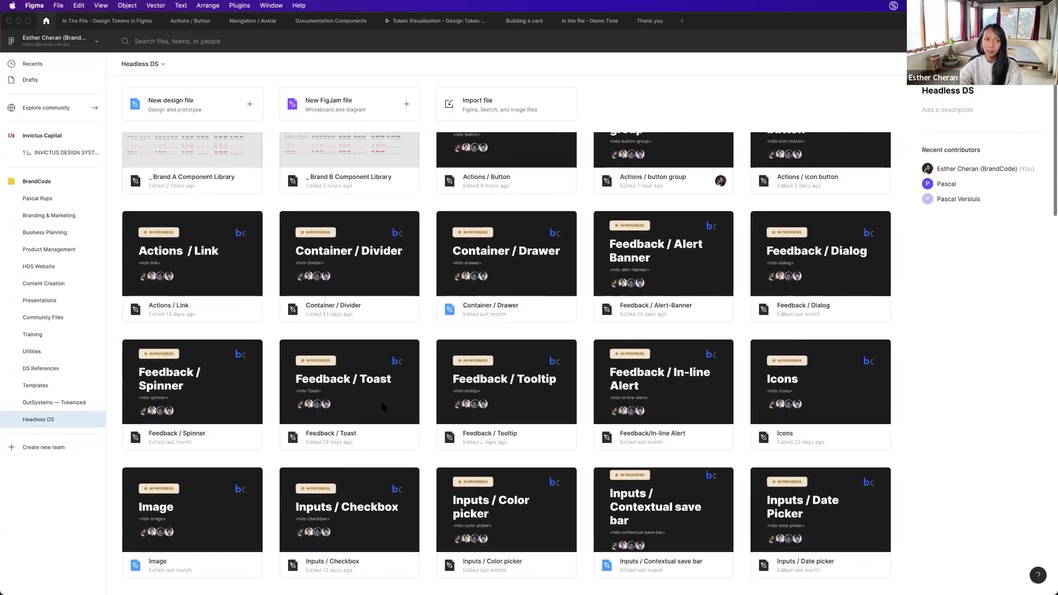
scroll(381, 406, down, 8)
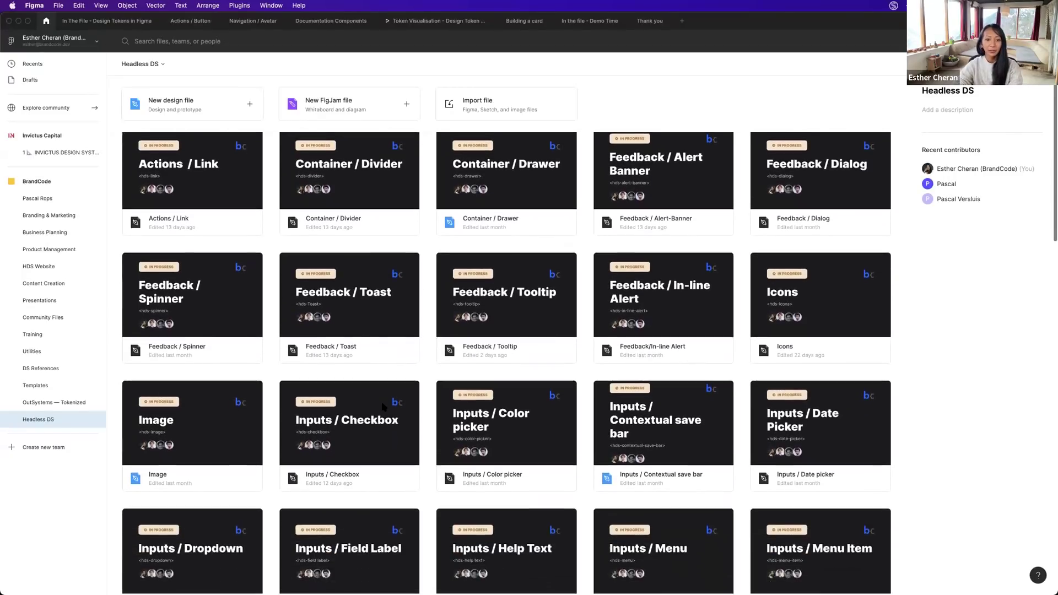
scroll(382, 406, down, 12)
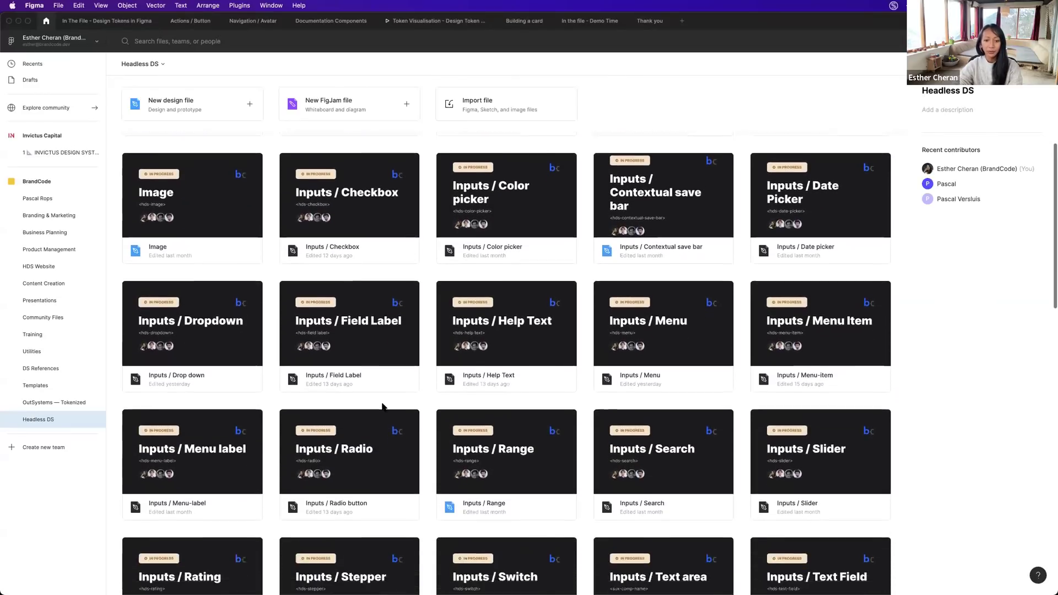
scroll(384, 406, down, 8)
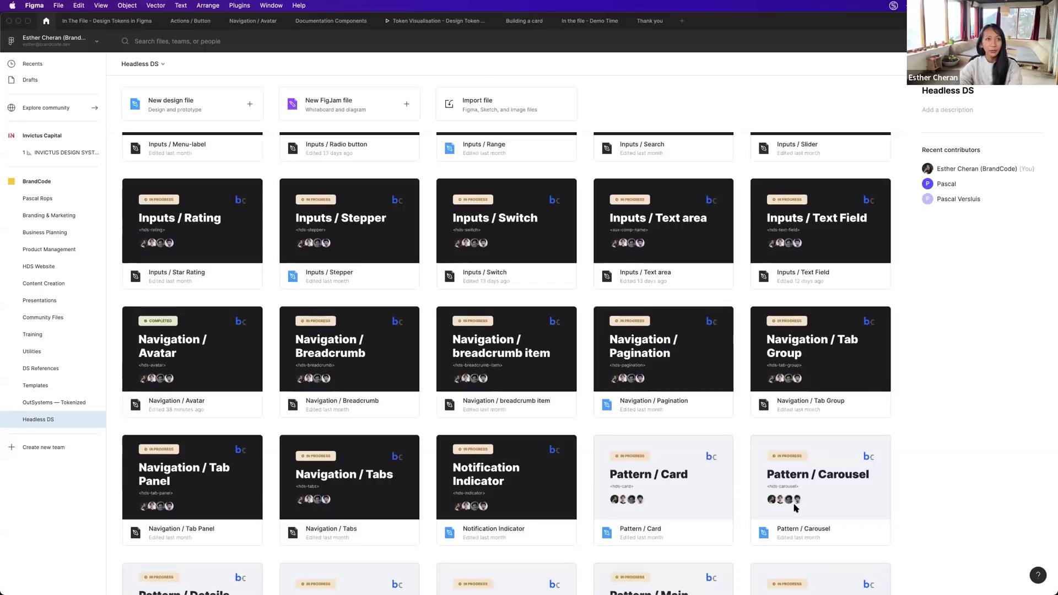
scroll(600, 485, down, 2)
scroll(600, 485, down, 3)
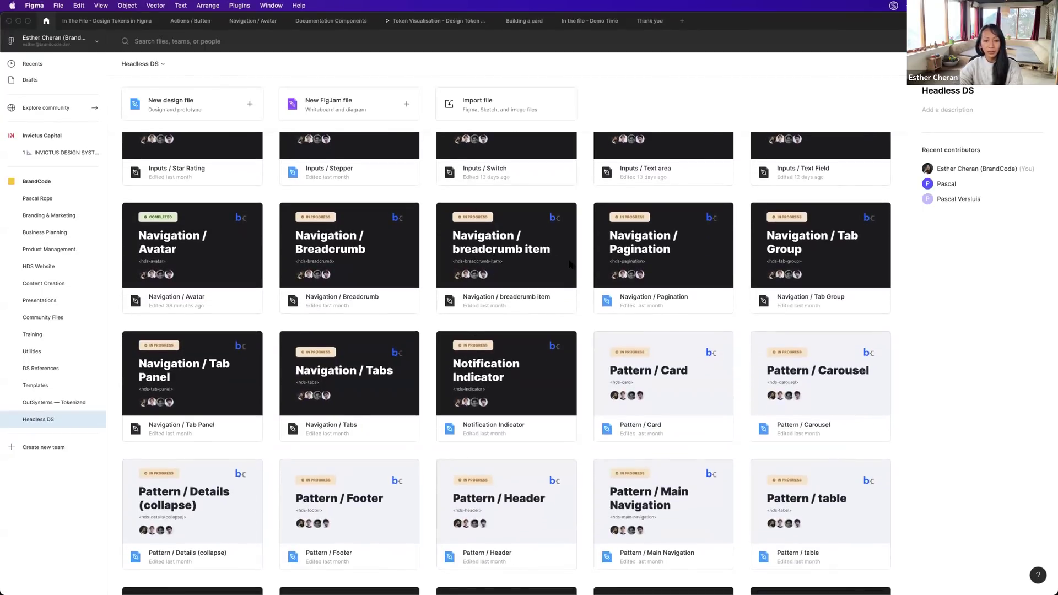
scroll(592, 385, down, 6)
scroll(595, 381, down, 1)
scroll(606, 358, up, 1)
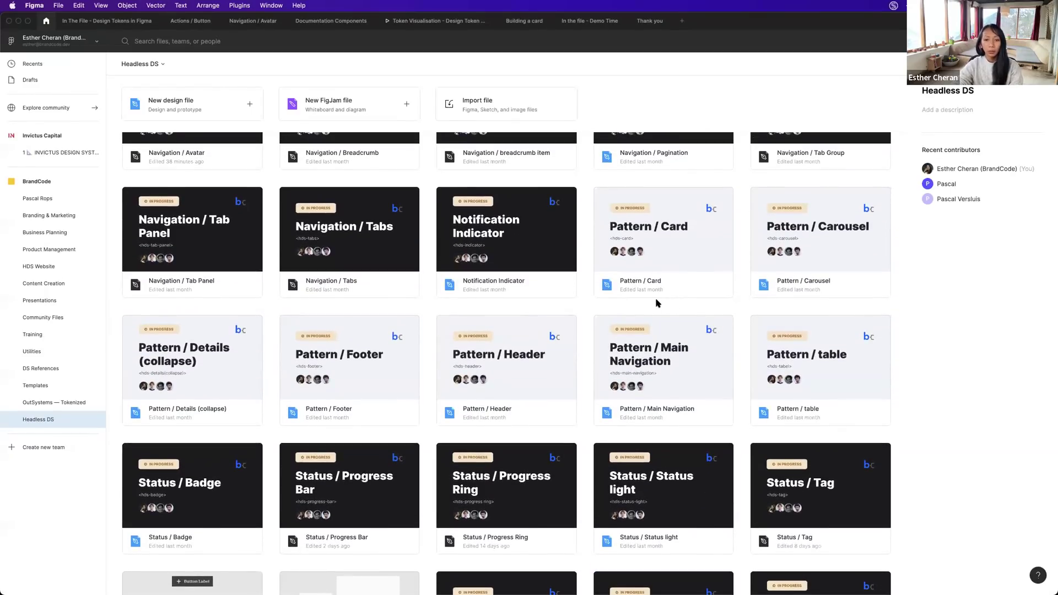
scroll(655, 305, down, 1)
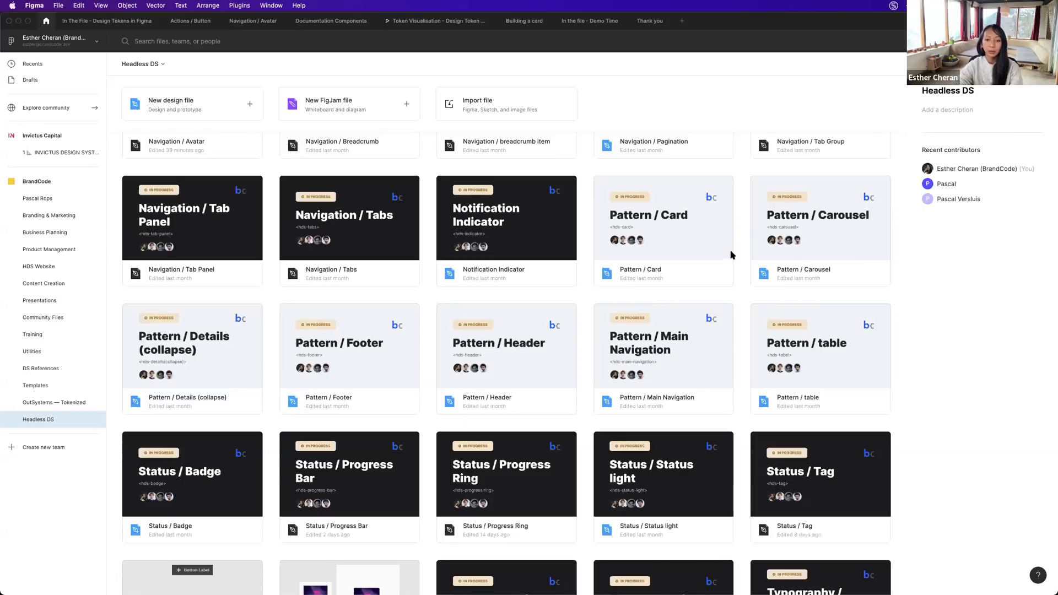
Review the Headless DS component files again from the Pattern files back up to the brand component libraries.
scroll(565, 264, up, 2)
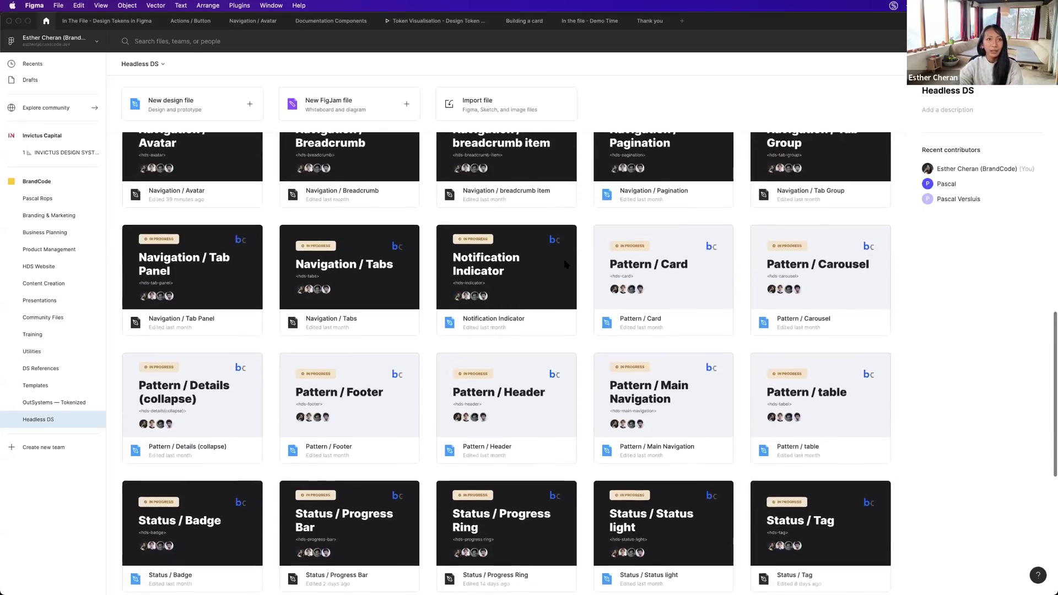
scroll(565, 264, up, 10)
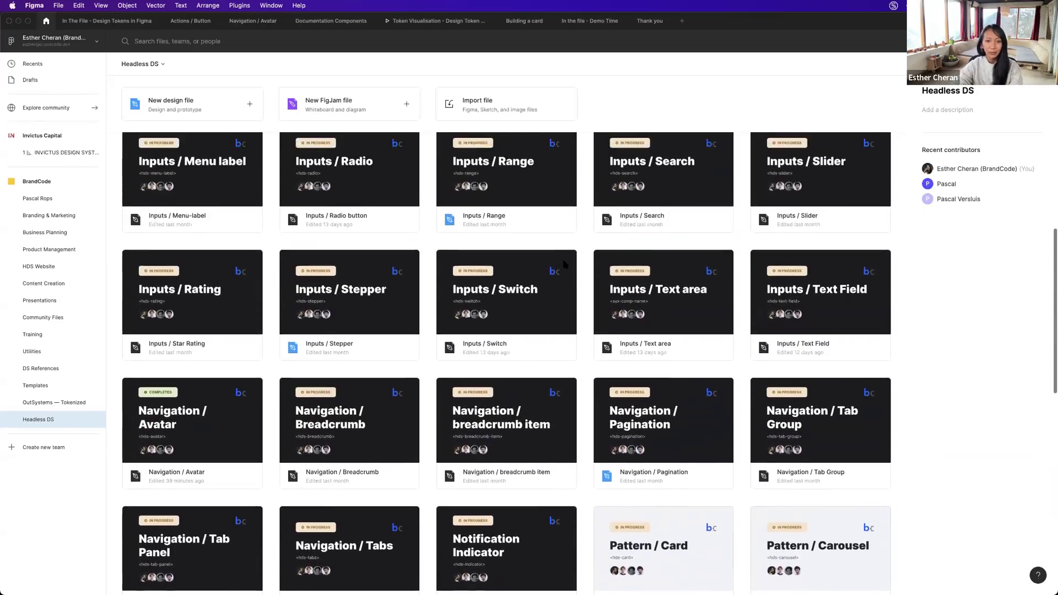
scroll(564, 264, up, 7)
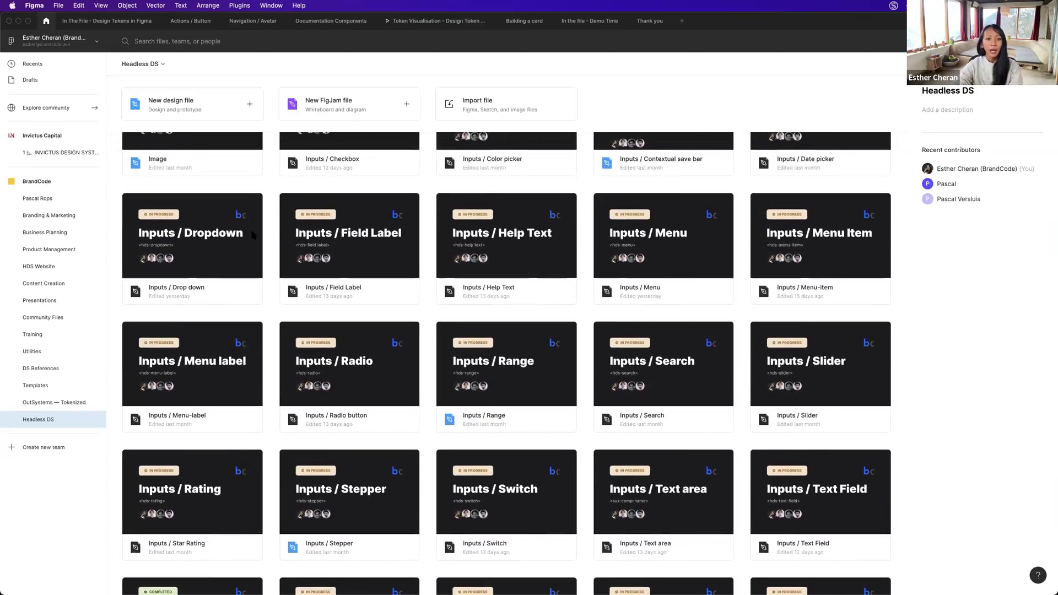
scroll(276, 232, up, 4)
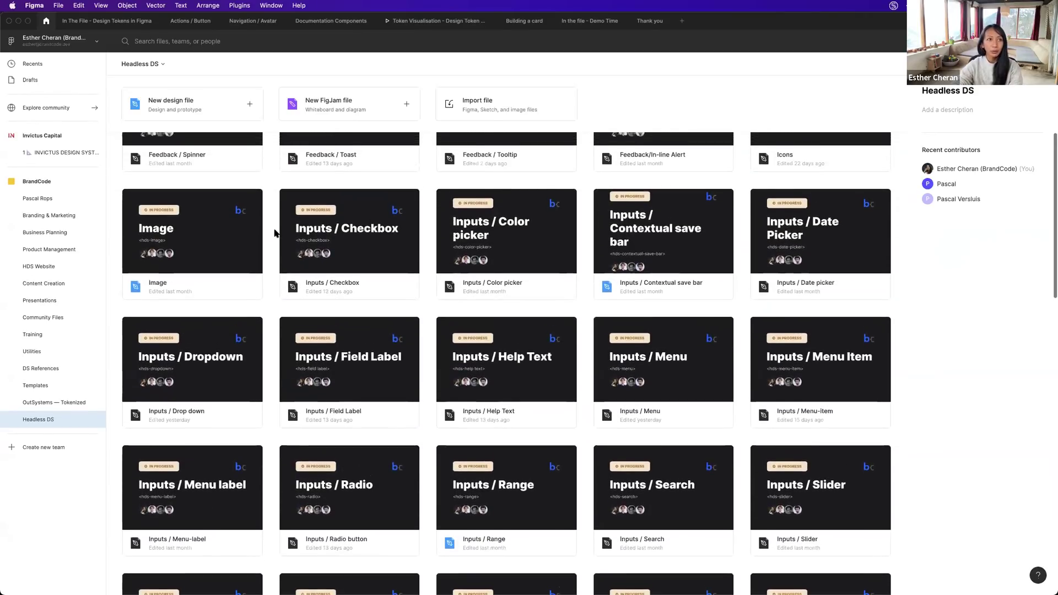
scroll(276, 233, up, 5)
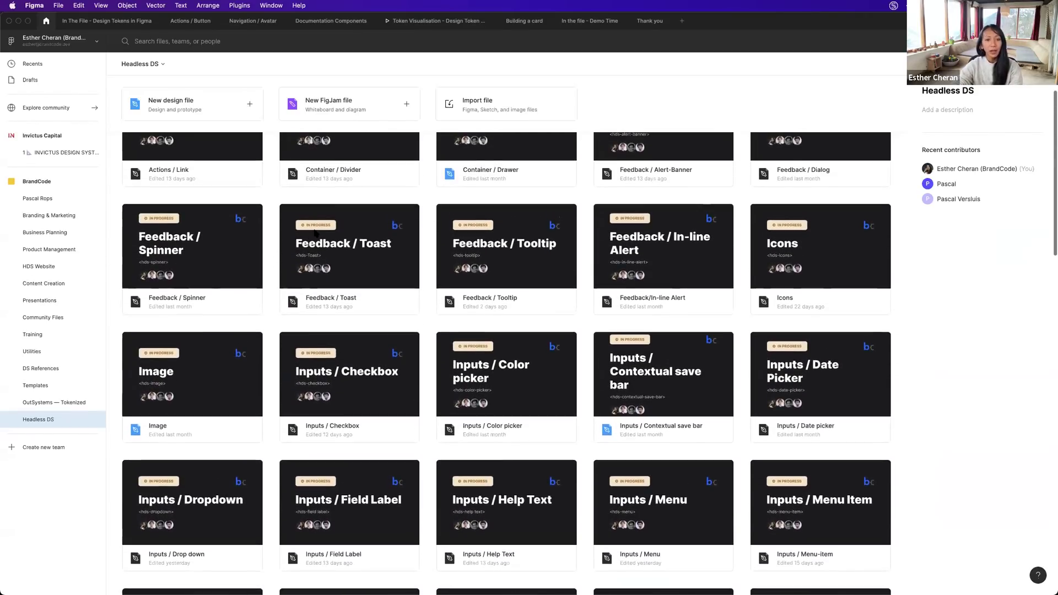
scroll(312, 234, up, 2)
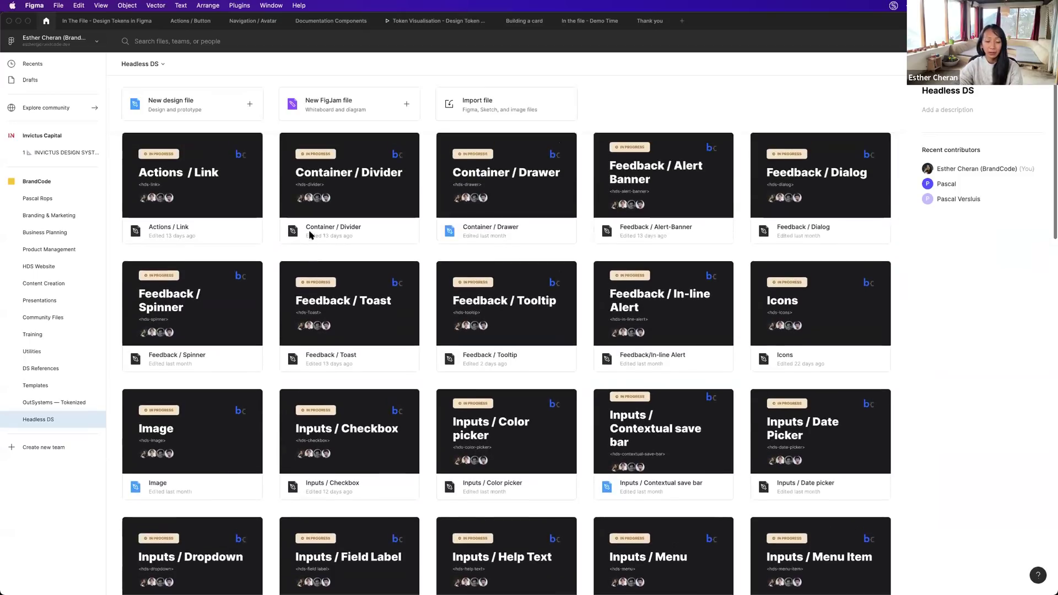
scroll(310, 235, up, 1)
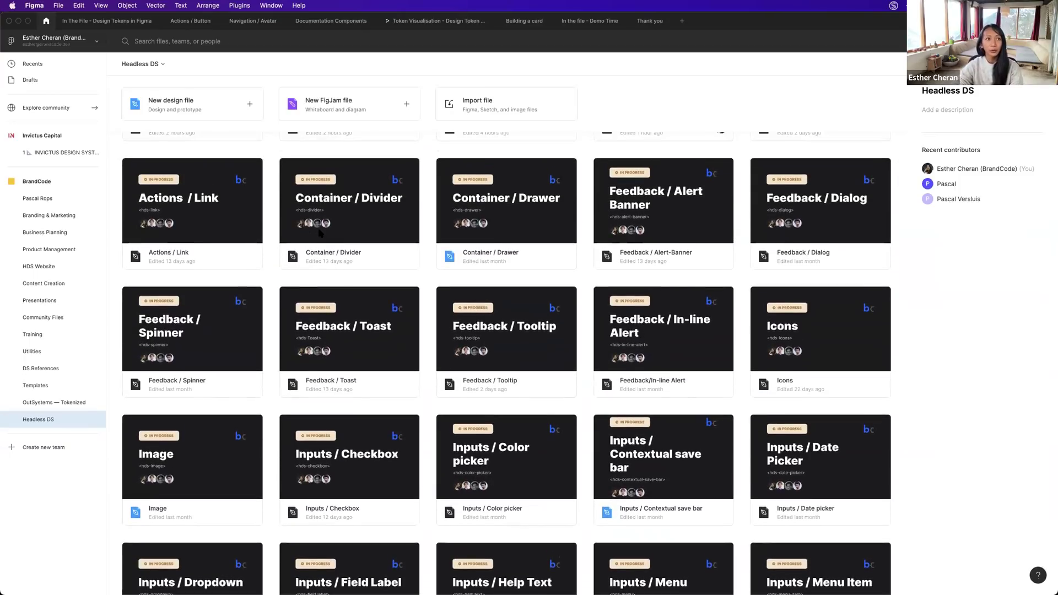
scroll(350, 218, up, 5)
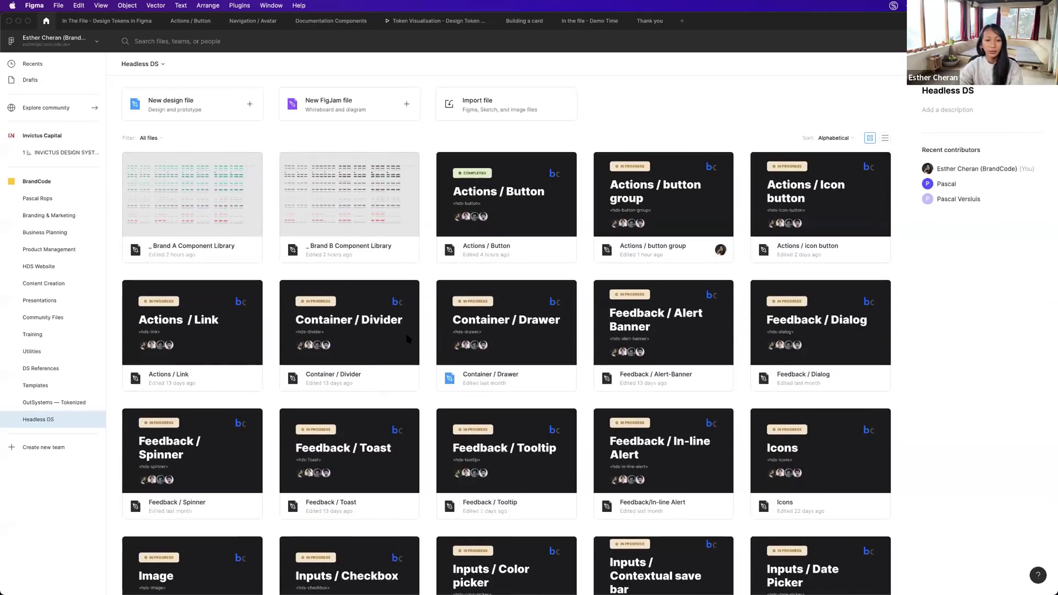
scroll(578, 252, down, 5)
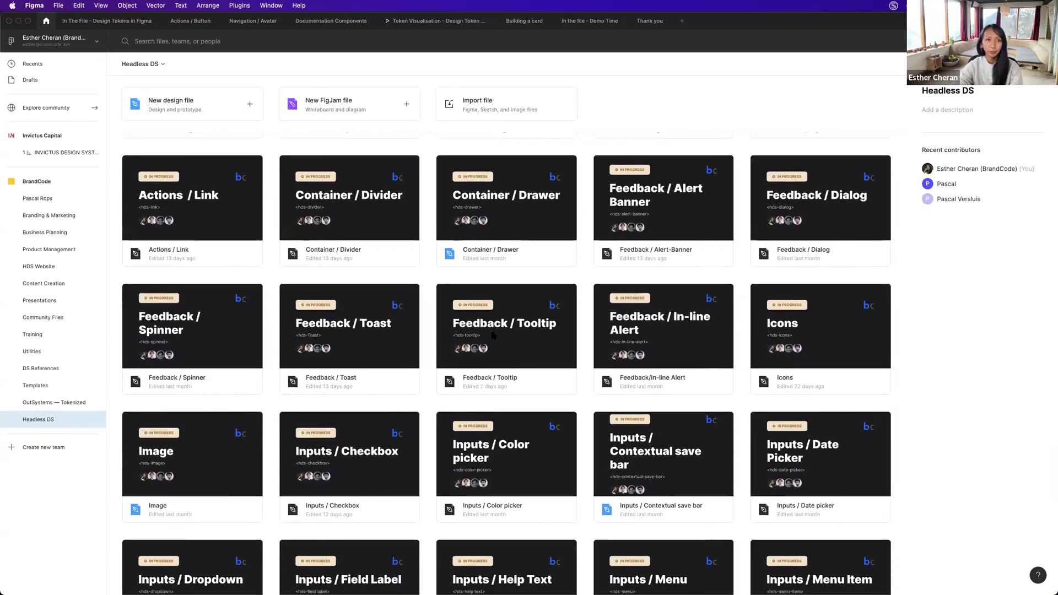
scroll(473, 322, down, 1)
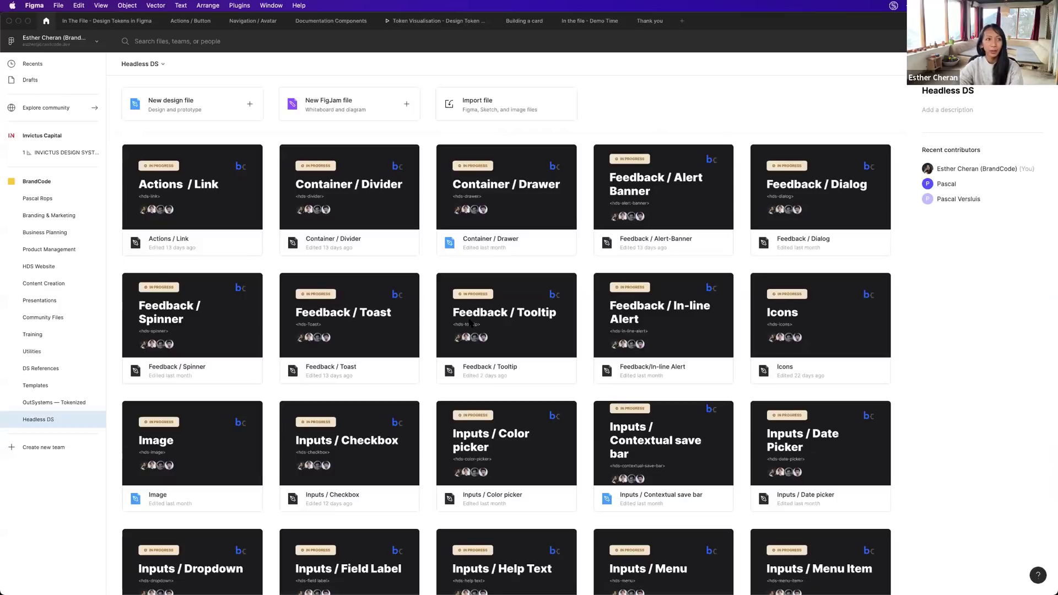
scroll(370, 241, up, 5)
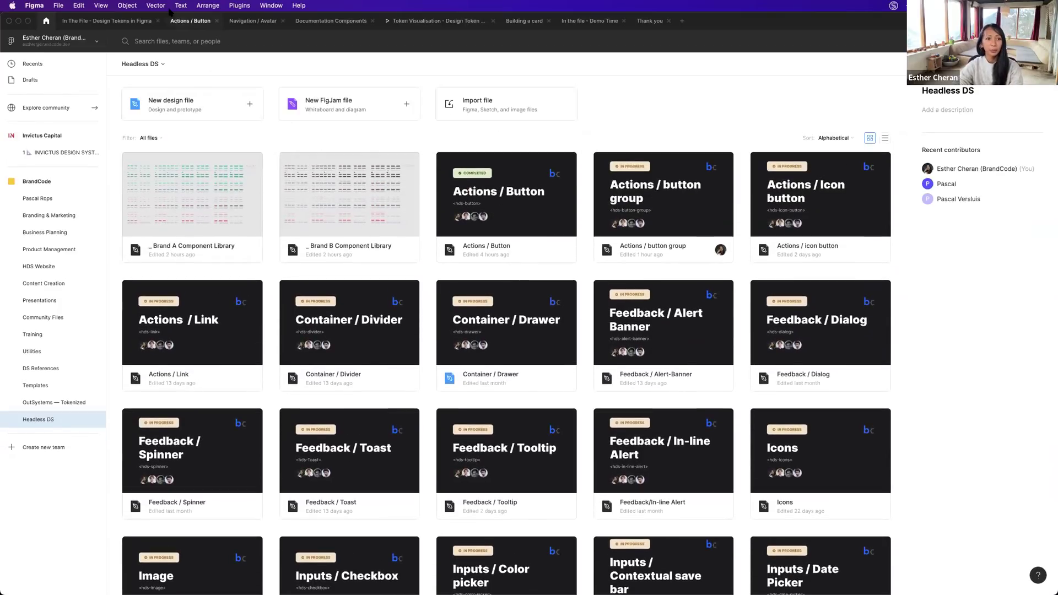
Open the Actions / Button file and set its cover thumbnail's Status Type to In Progress.
click(185, 22)
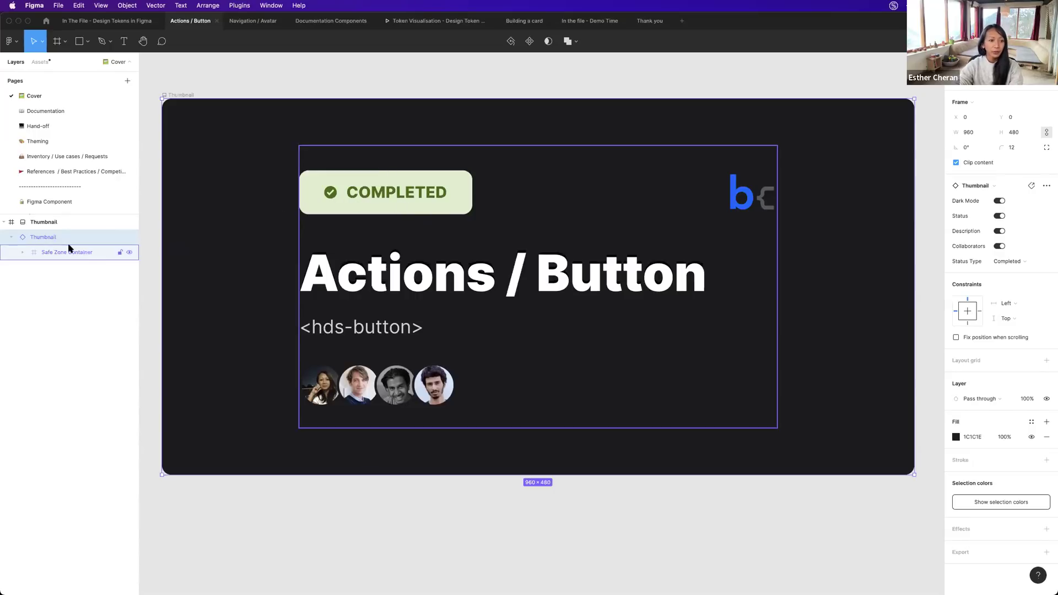
click(1011, 266)
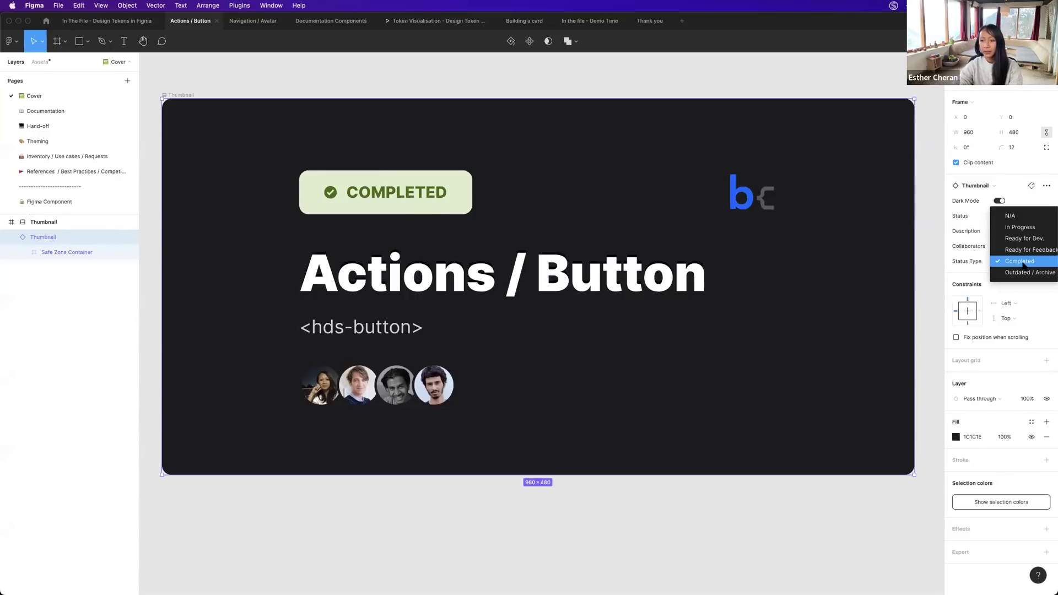
click(1017, 229)
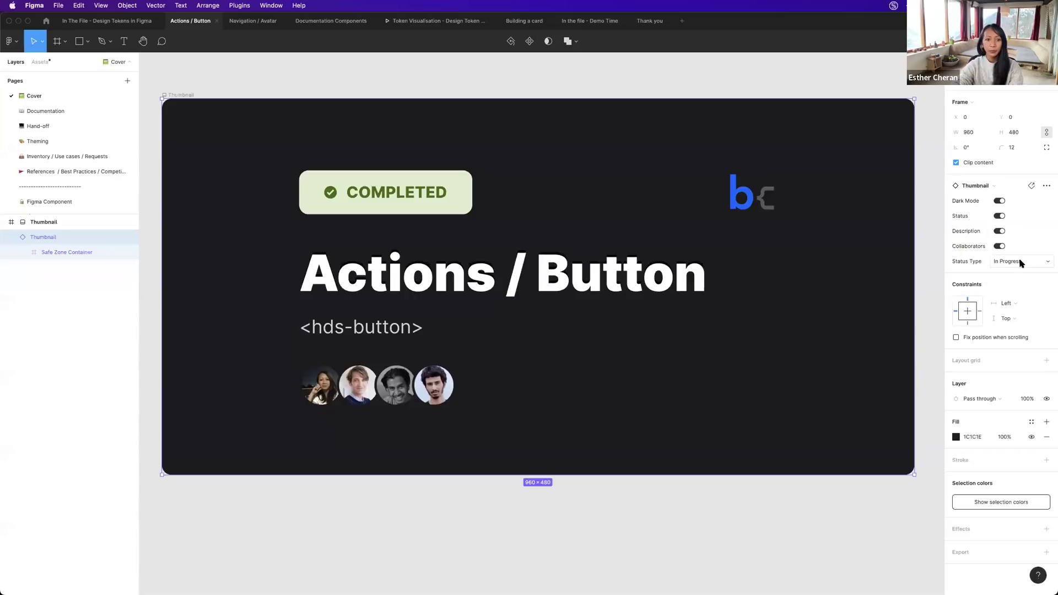
Try the Ready for Dev. and Ready for Feedback status types on the cover thumbnail.
click(1020, 264)
click(1019, 262)
click(1020, 264)
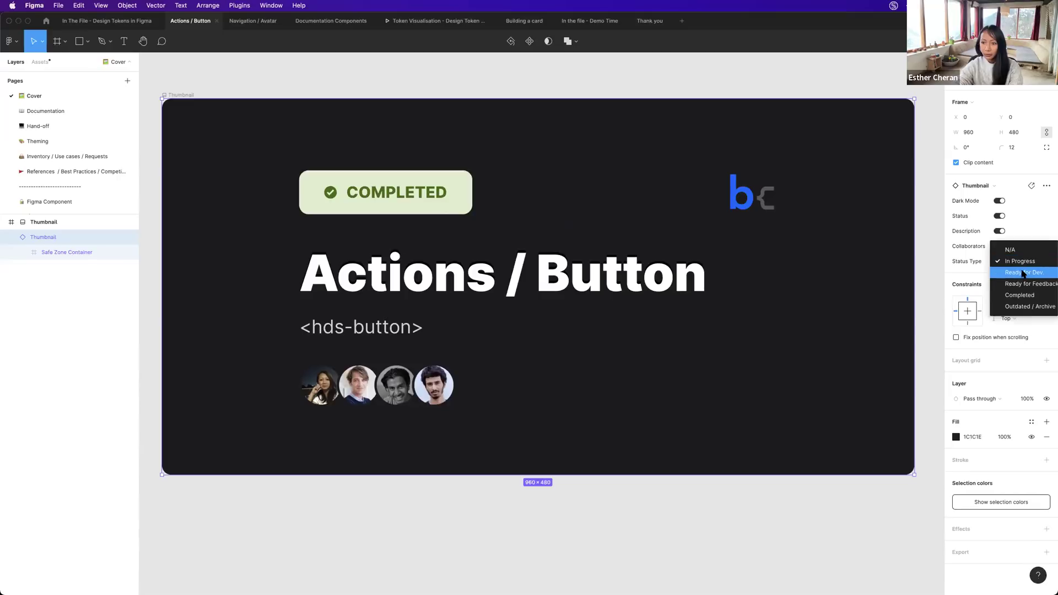
click(1020, 271)
click(1021, 263)
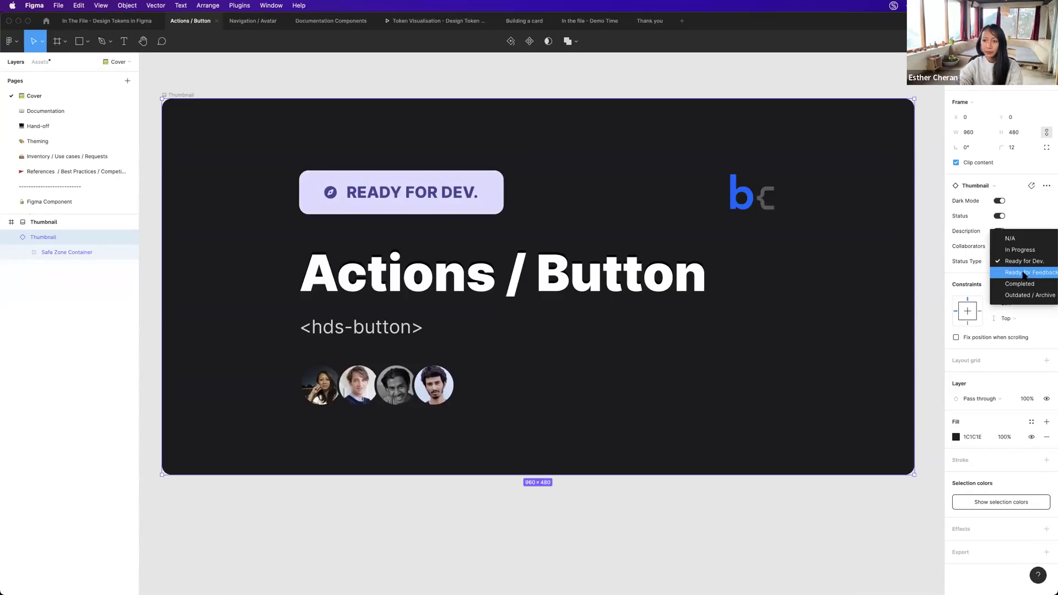
click(1022, 272)
Try the Outdated / Archive status type on the cover thumbnail and set it back to Completed.
click(1024, 264)
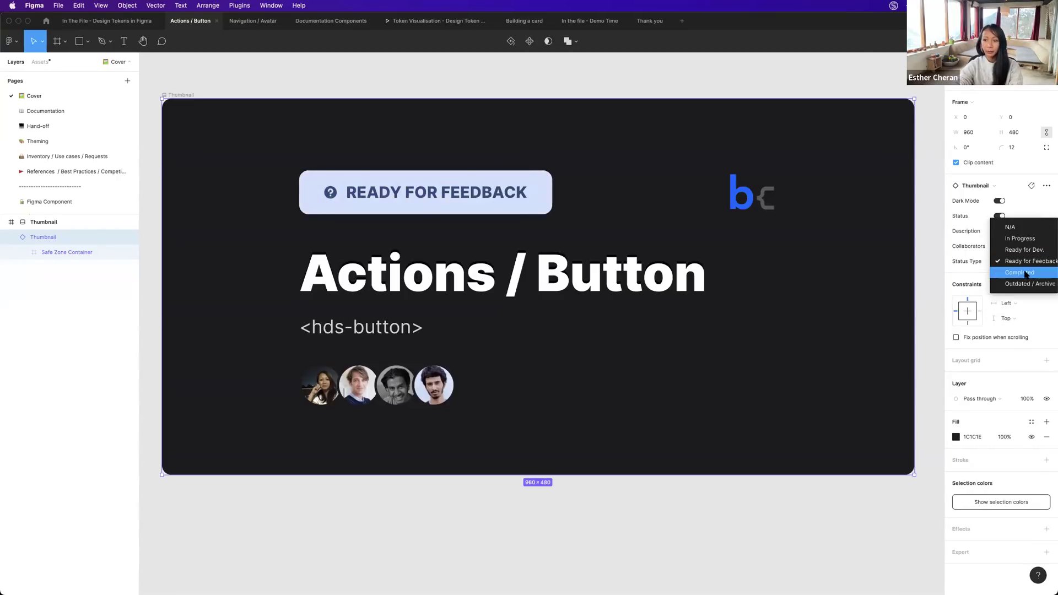
click(1020, 272)
click(1025, 263)
click(1025, 273)
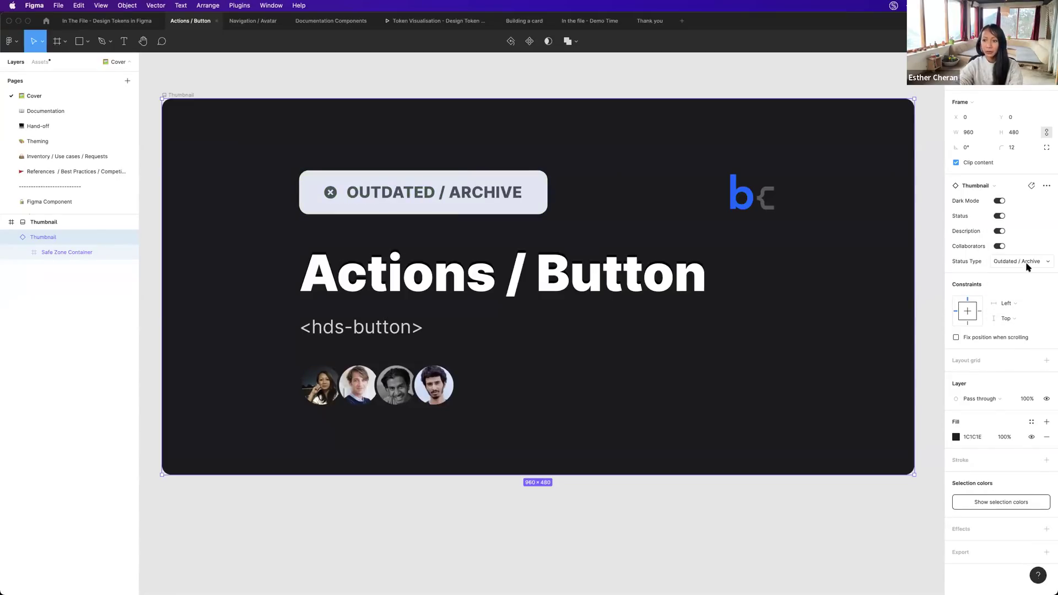
click(1027, 266)
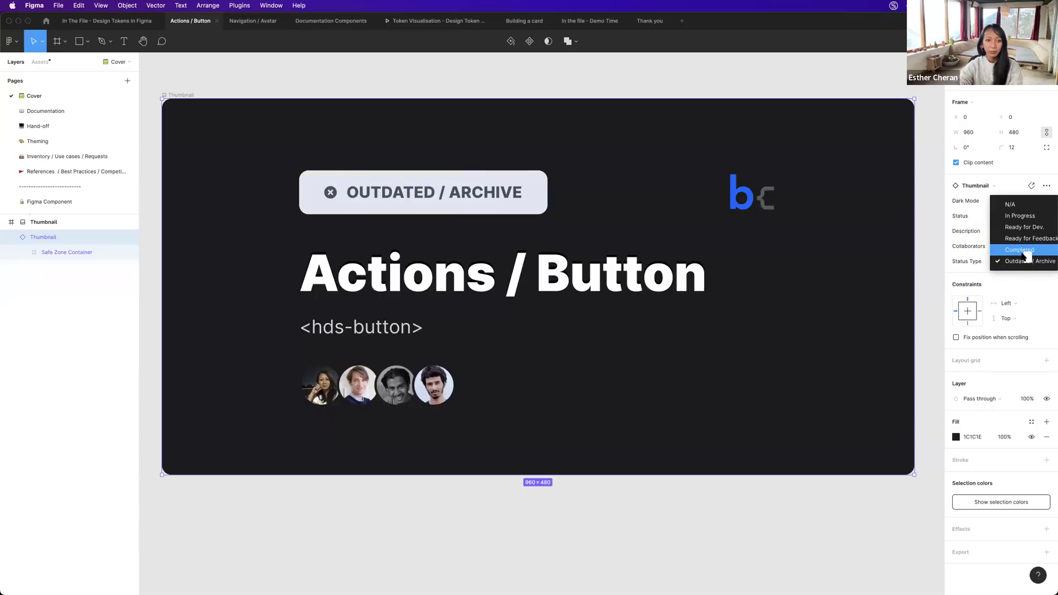
click(1024, 254)
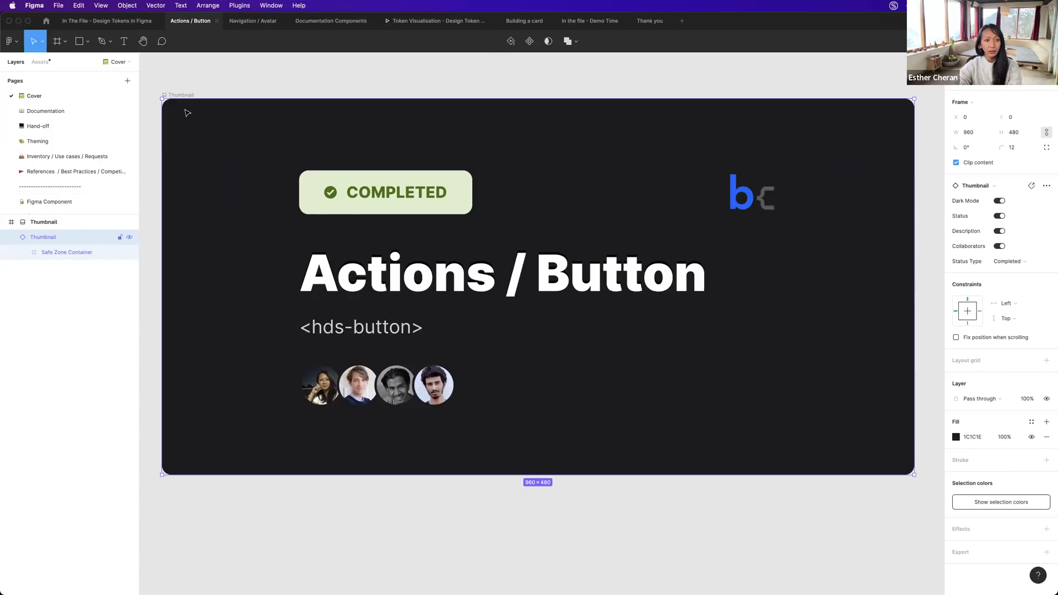
Go to the Thumbnail instance's main component in the Documentation Components file and look over all its variants.
right_click(37, 238)
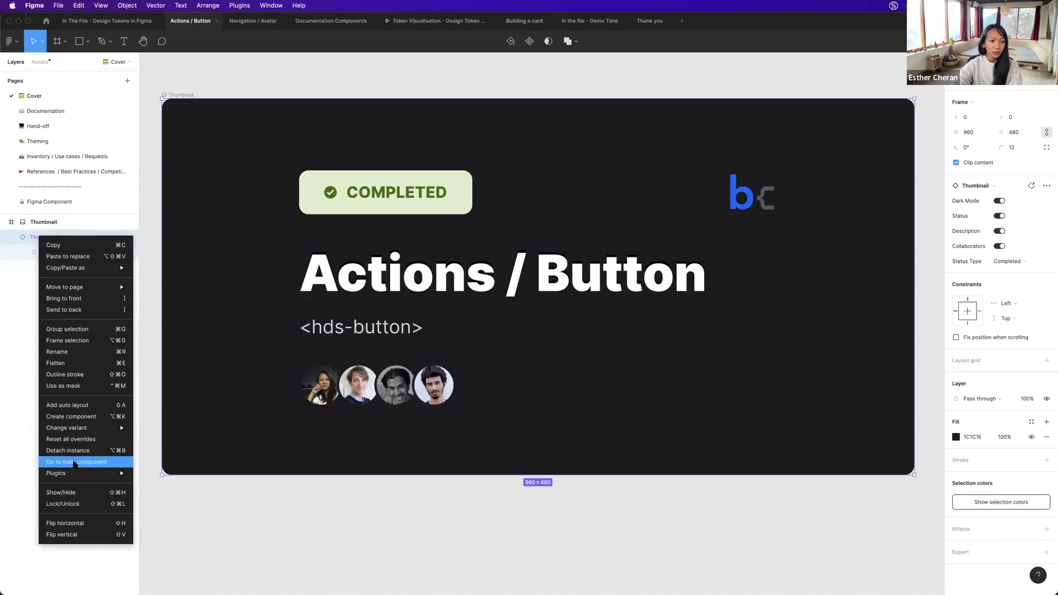
click(74, 463)
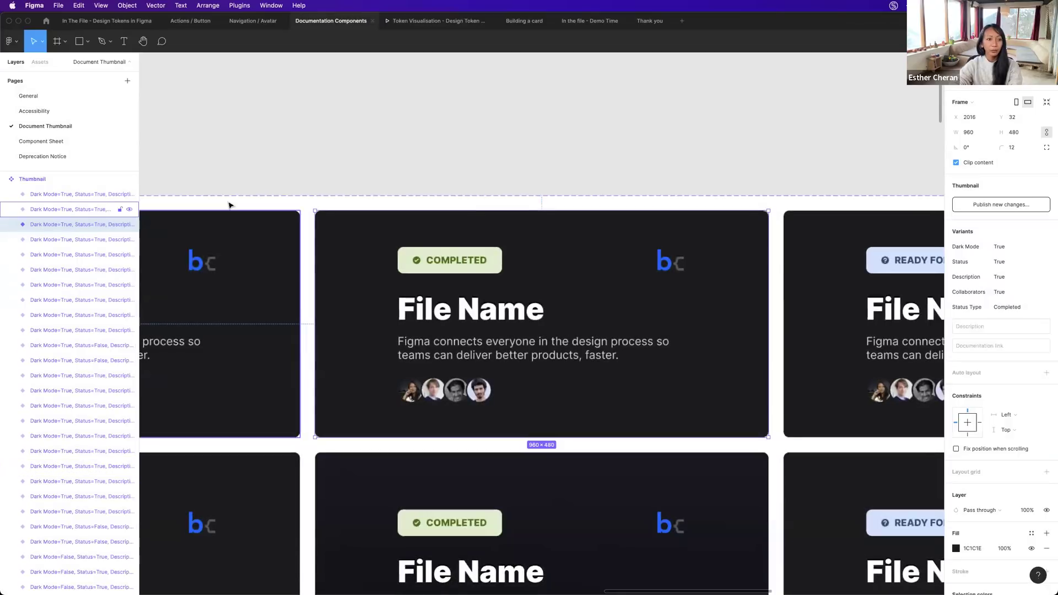
scroll(342, 227, down, 10)
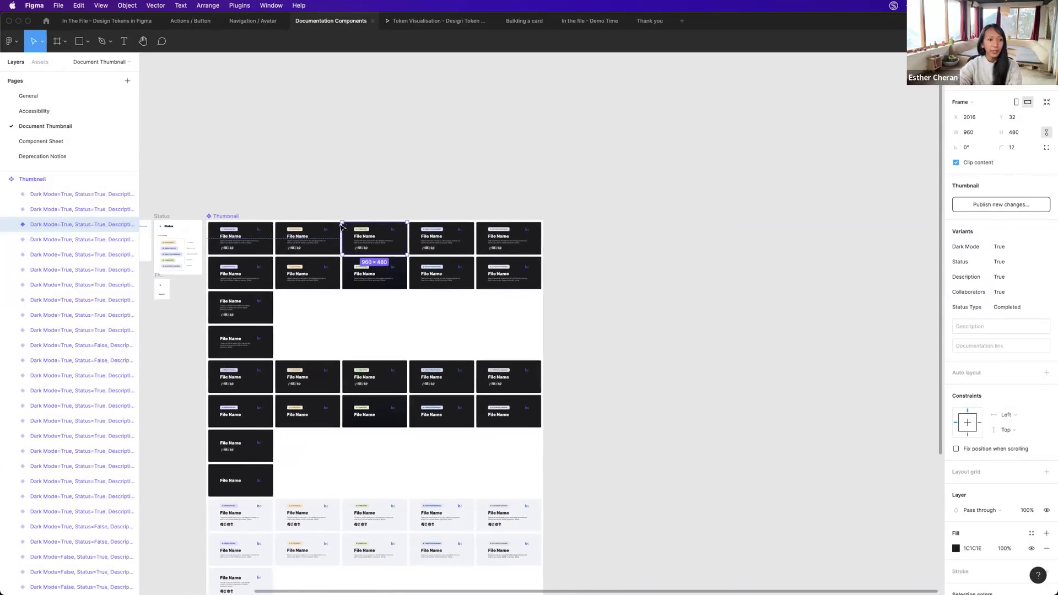
scroll(342, 227, down, 3)
scroll(342, 227, left, 3)
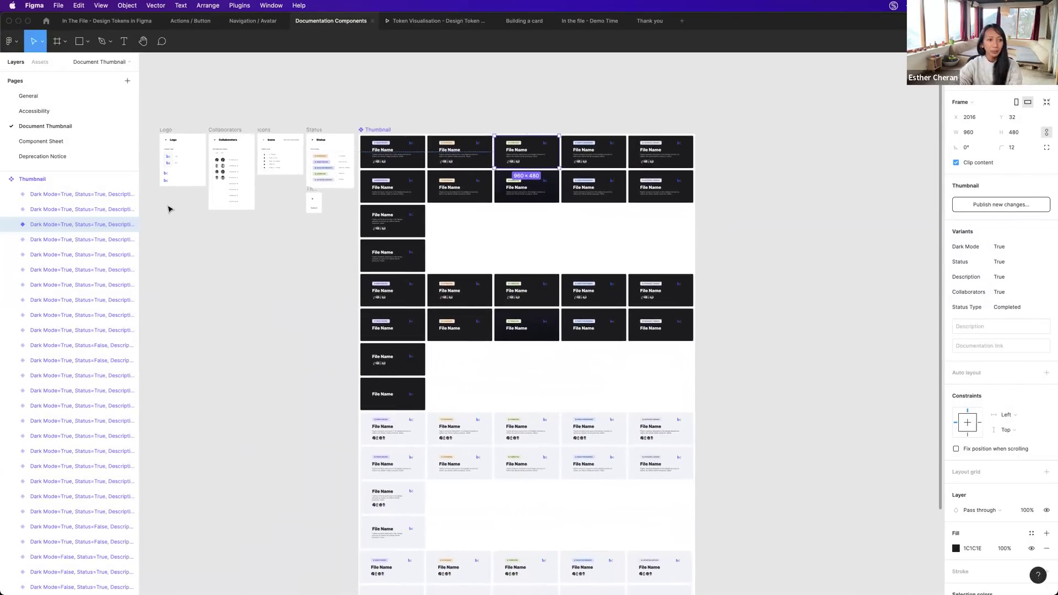
Open the Component Sheet page of the Documentation Components file.
click(35, 142)
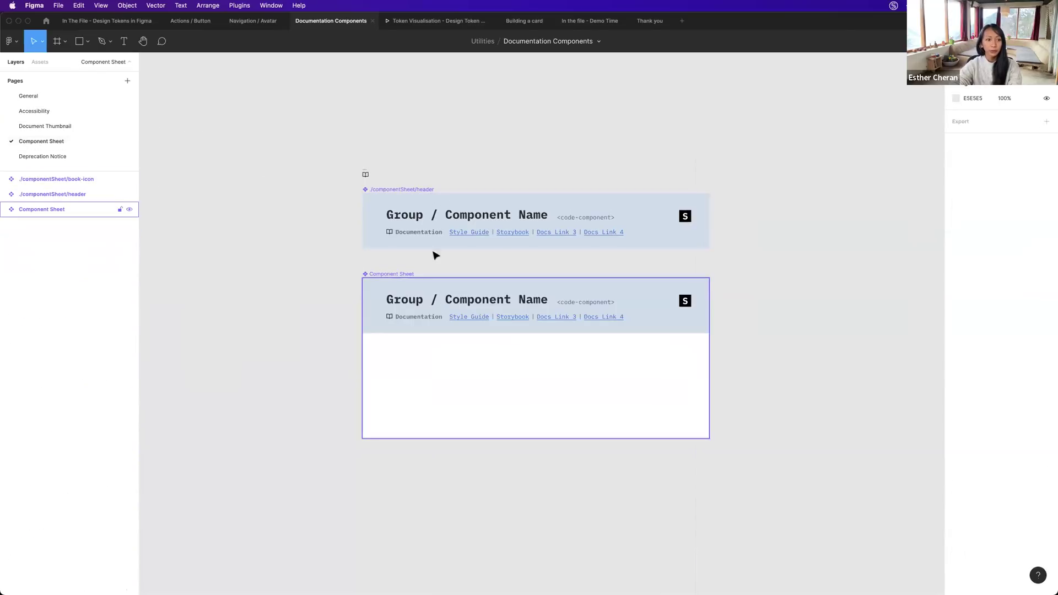
View the Deprecation Notice page, and open the Documentation page of the Actions / Button file.
click(42, 157)
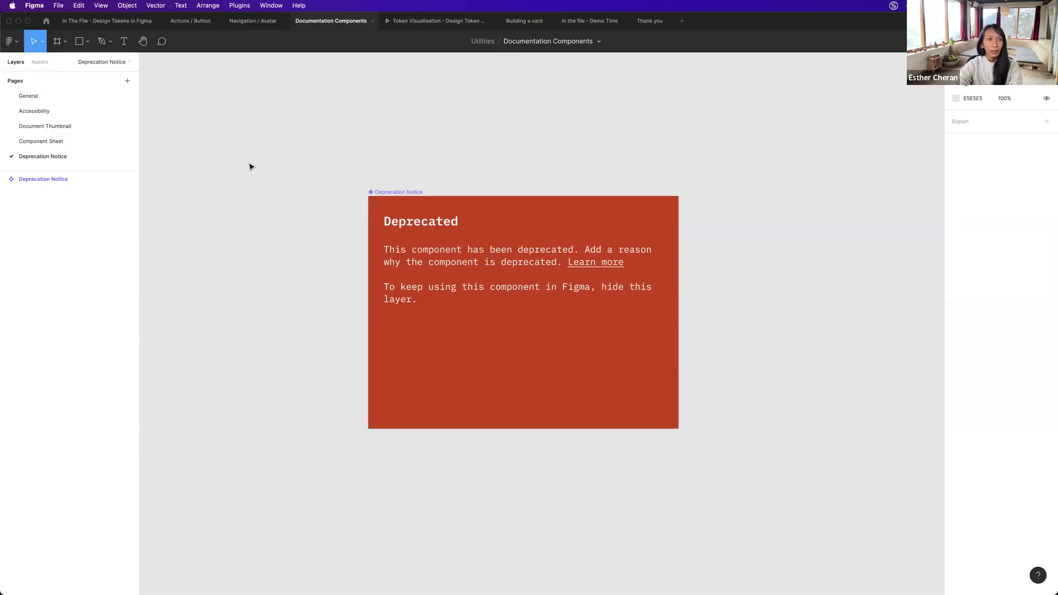
click(187, 22)
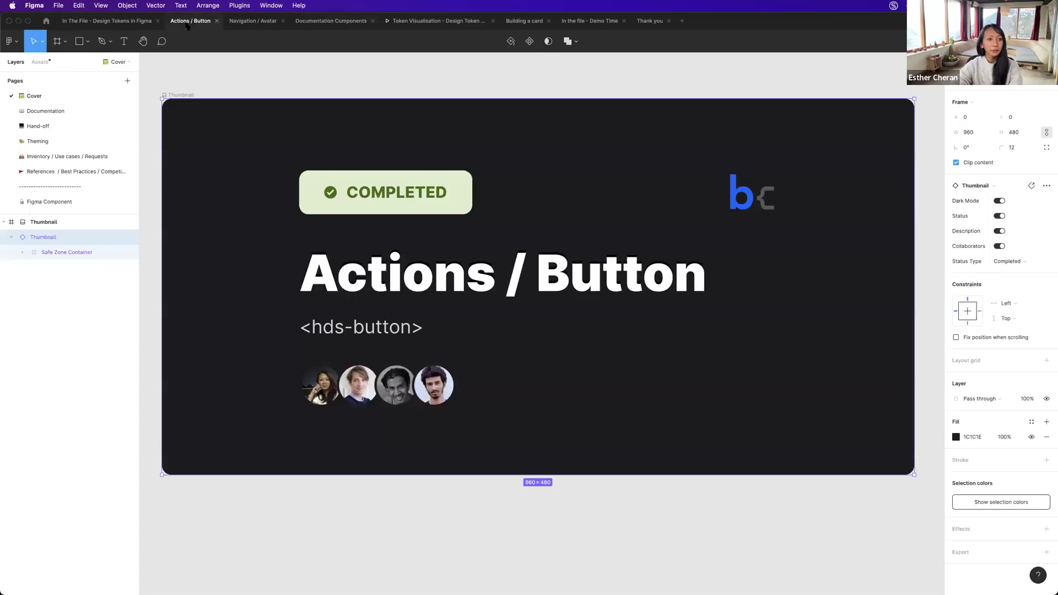
click(45, 112)
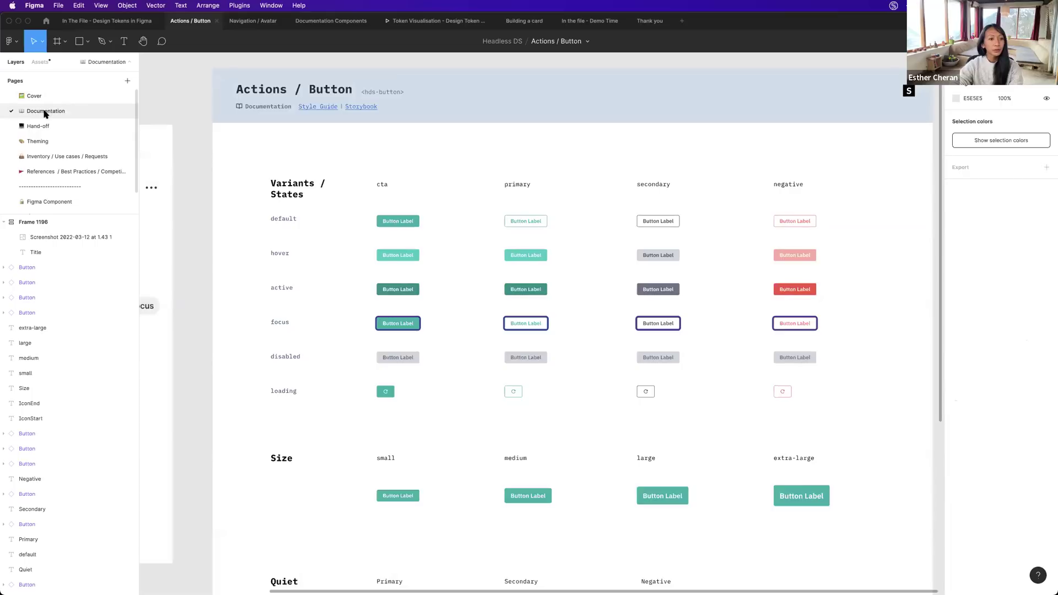
Look over the Button component sheet and the Component API frame beside it with its variant properties.
scroll(386, 223, down, 5)
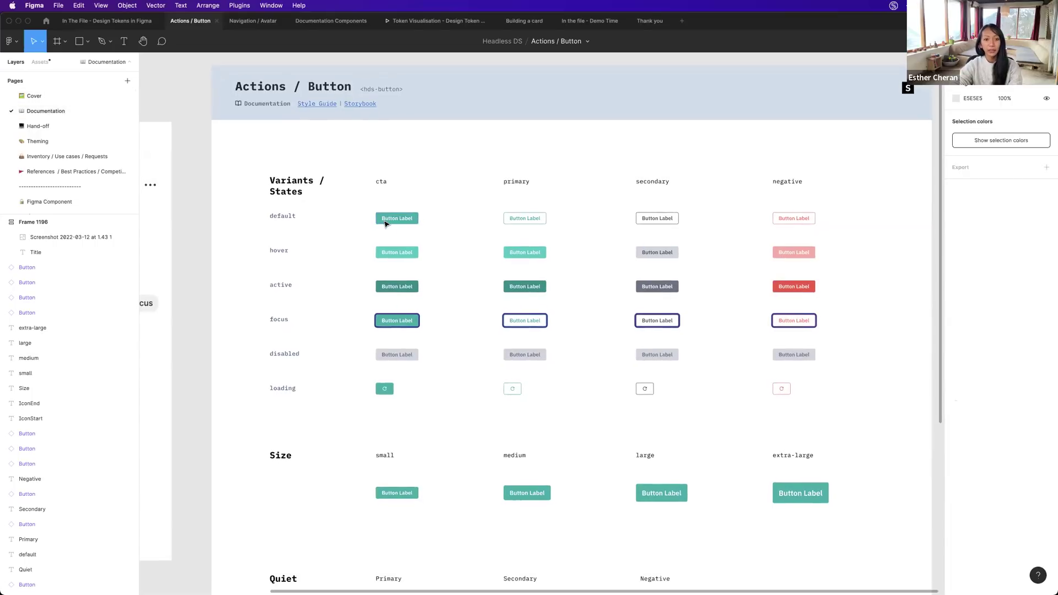
scroll(385, 223, left, 3)
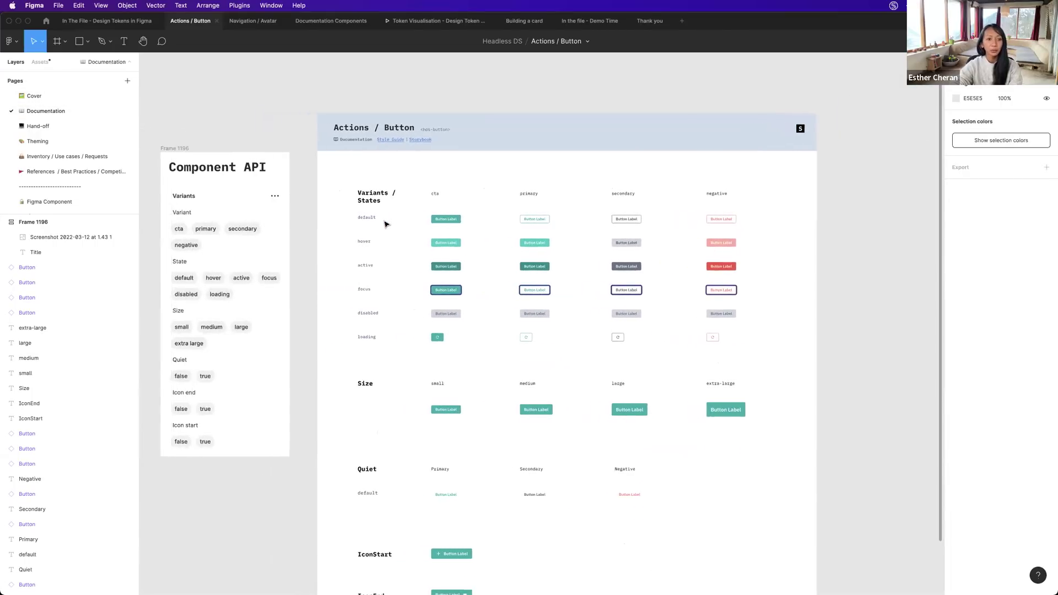
scroll(386, 224, down, 1)
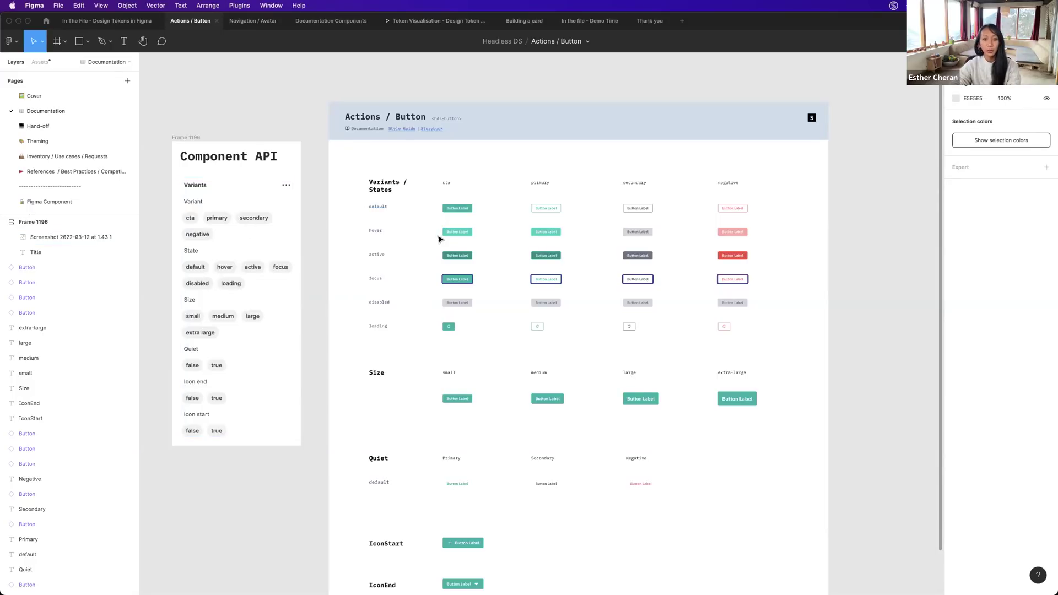
scroll(439, 238, down, 2)
scroll(439, 238, right, 2)
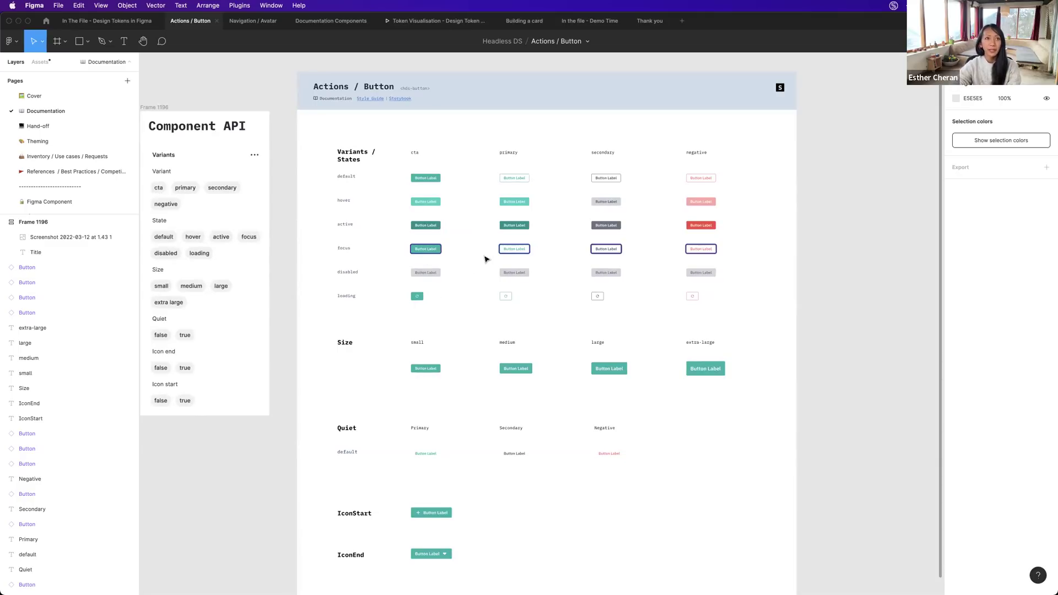
scroll(447, 218, up, 5)
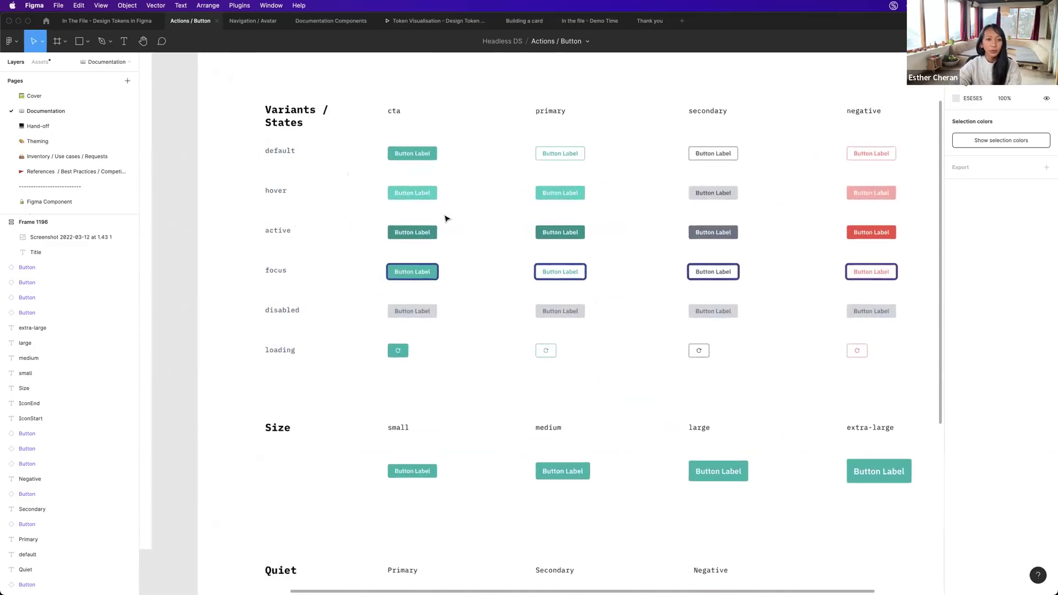
scroll(340, 222, left, 2)
scroll(340, 223, left, 5)
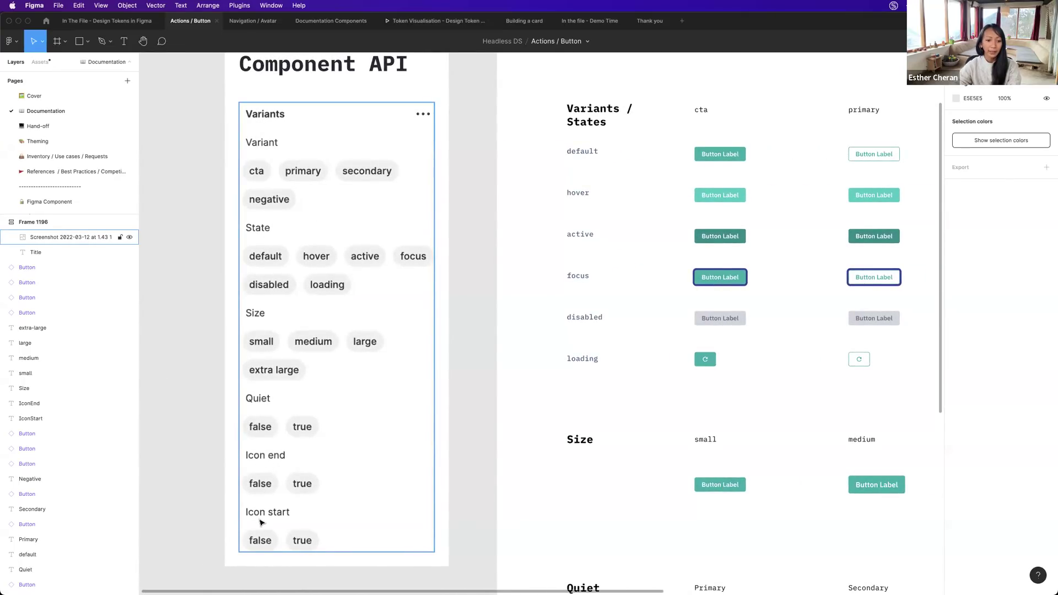
Examine the Variants / States, Size, Quiet, IconStart and IconEnd sections of the Button component sheet.
scroll(514, 396, right, 6)
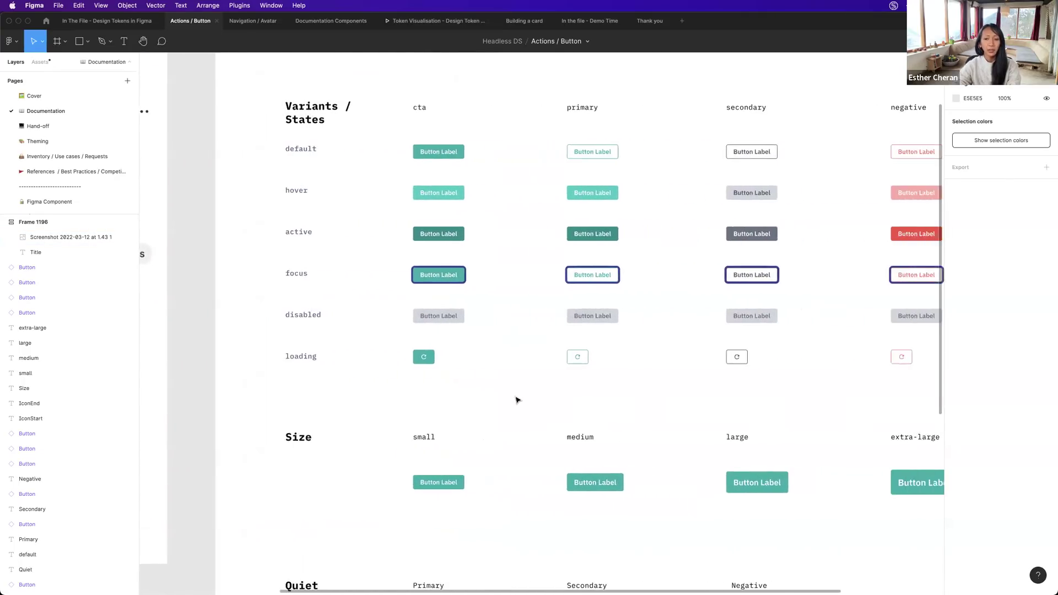
scroll(517, 399, right, 3)
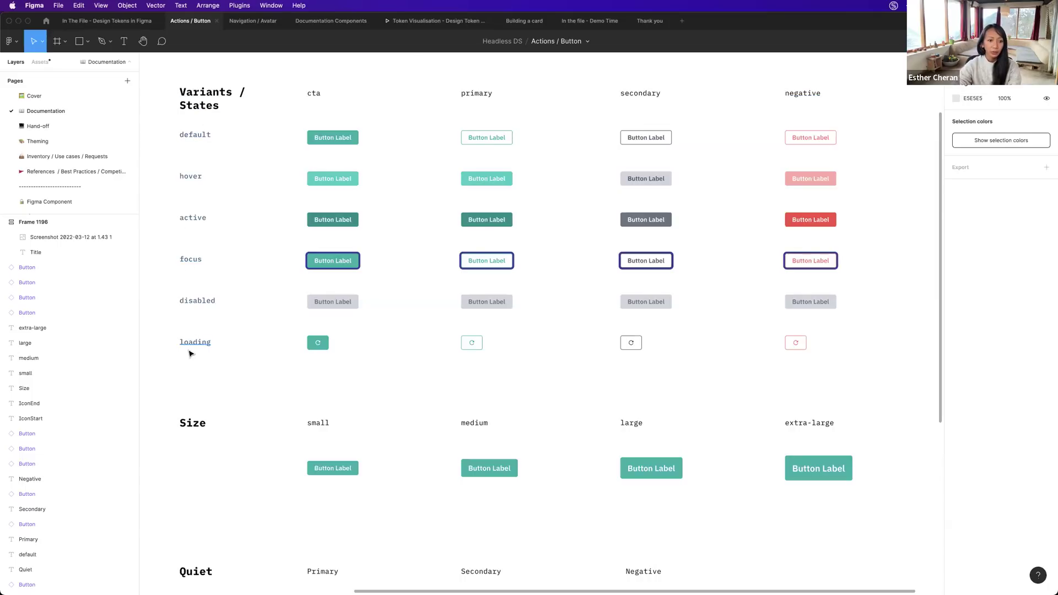
scroll(239, 395, down, 2)
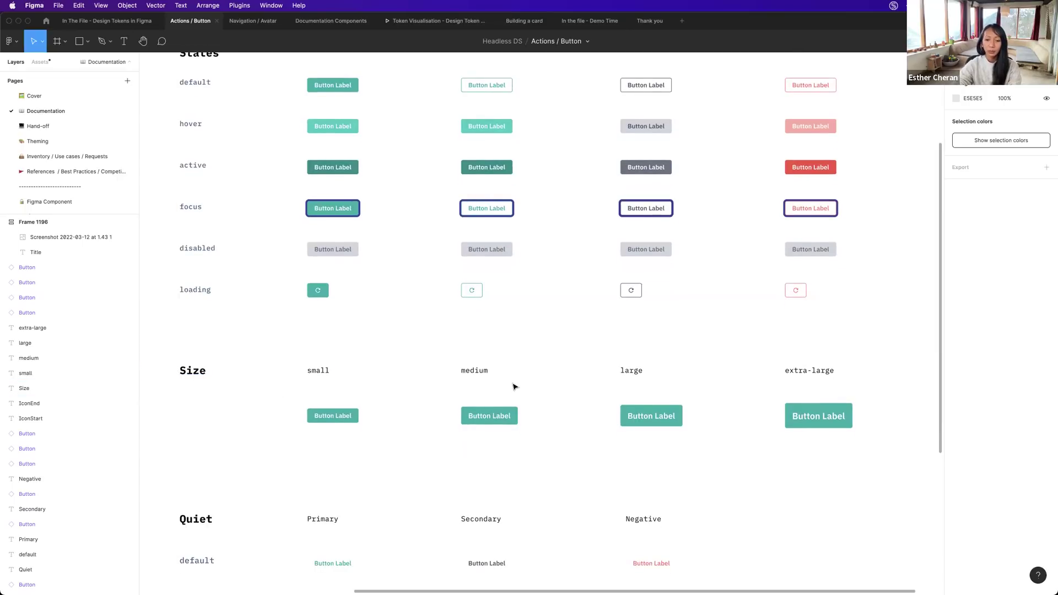
scroll(322, 506, down, 2)
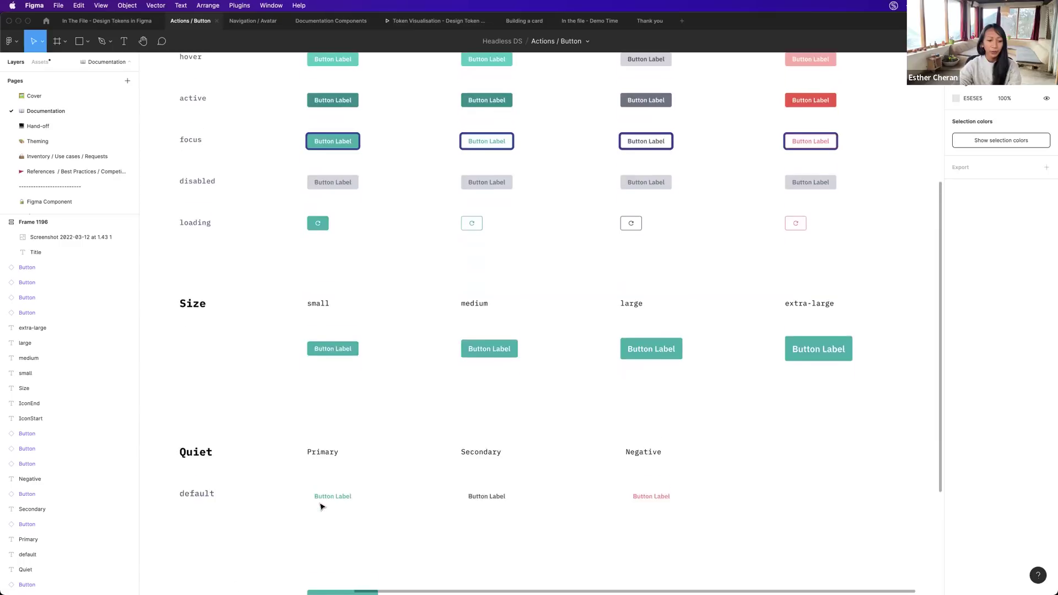
scroll(322, 505, down, 2)
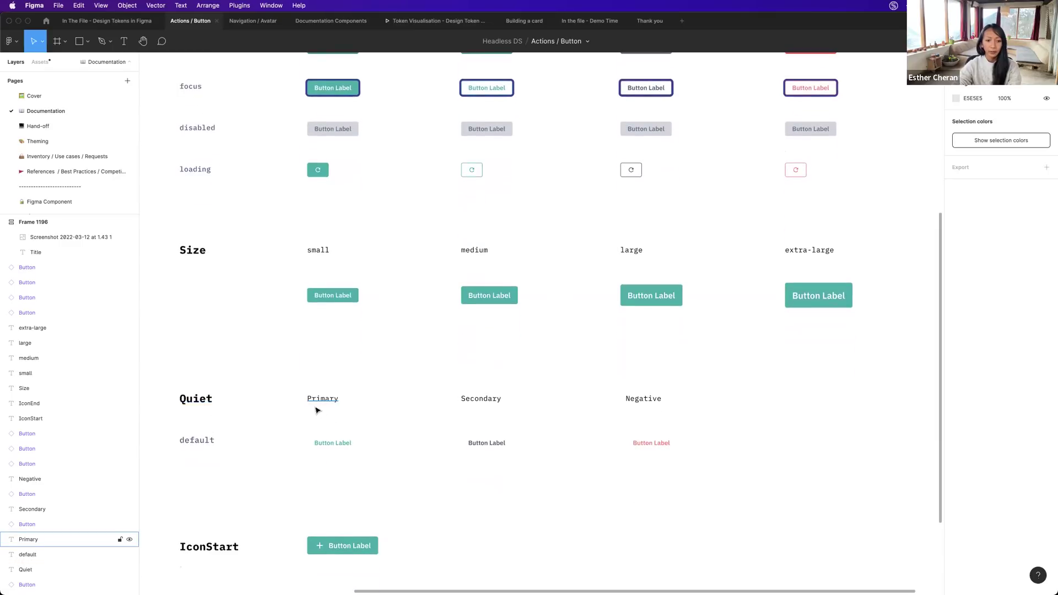
scroll(262, 516, down, 4)
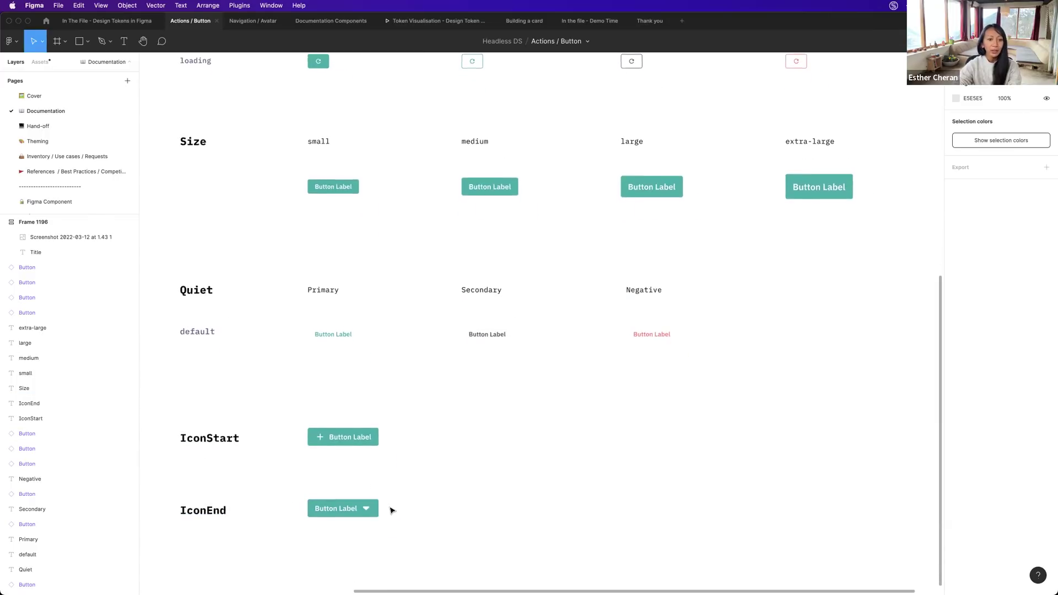
Go back to the Actions / Button sheet header and open its Storybook link in the browser.
ctrl+scroll(390, 509, down, 5)
scroll(345, 287, up, 5)
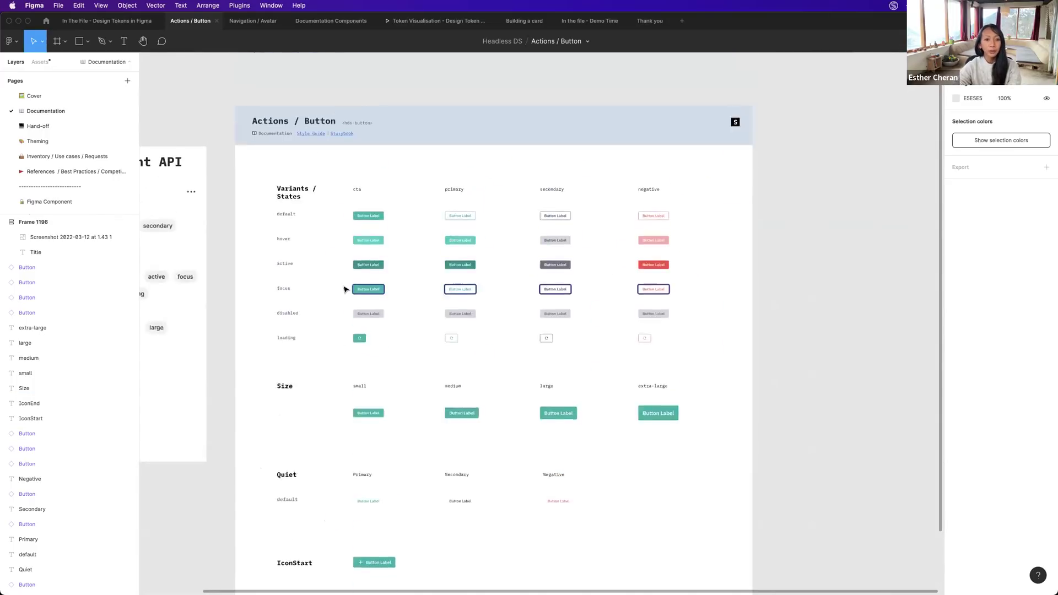
ctrl+scroll(328, 190, up, 5)
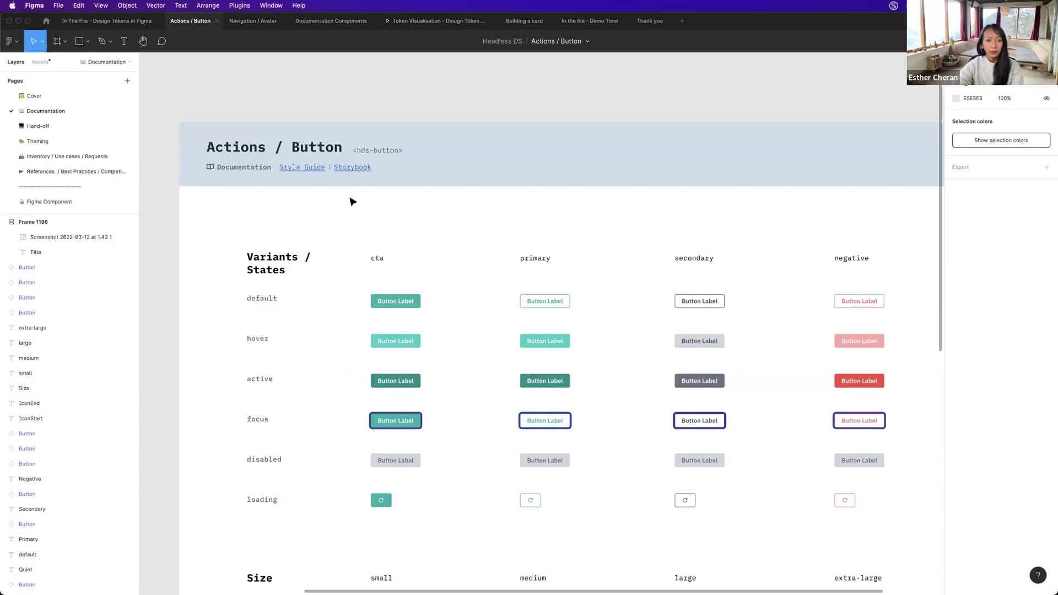
mouse_move(355, 174)
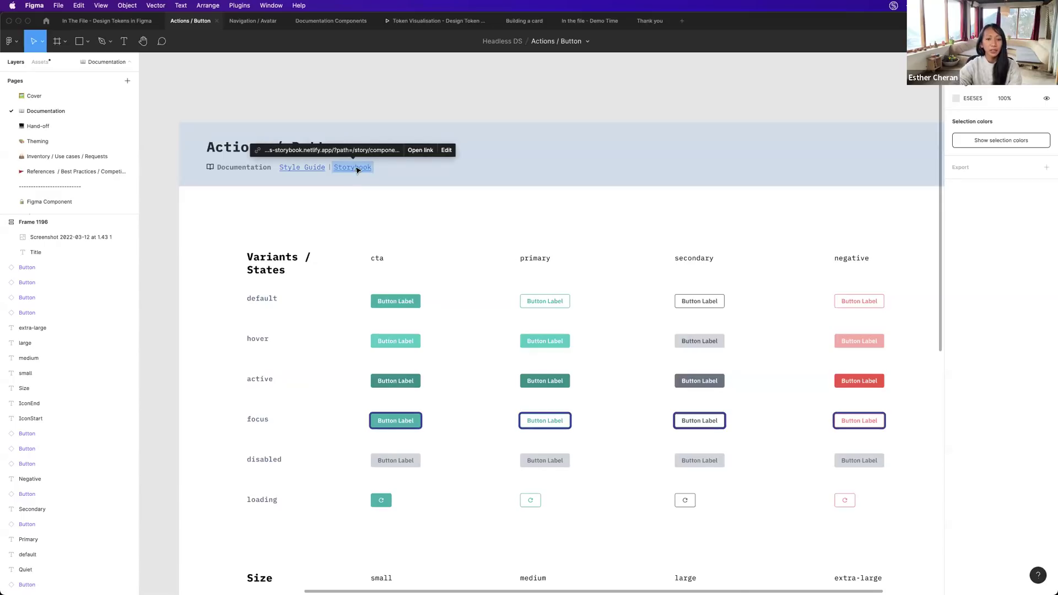
click(419, 151)
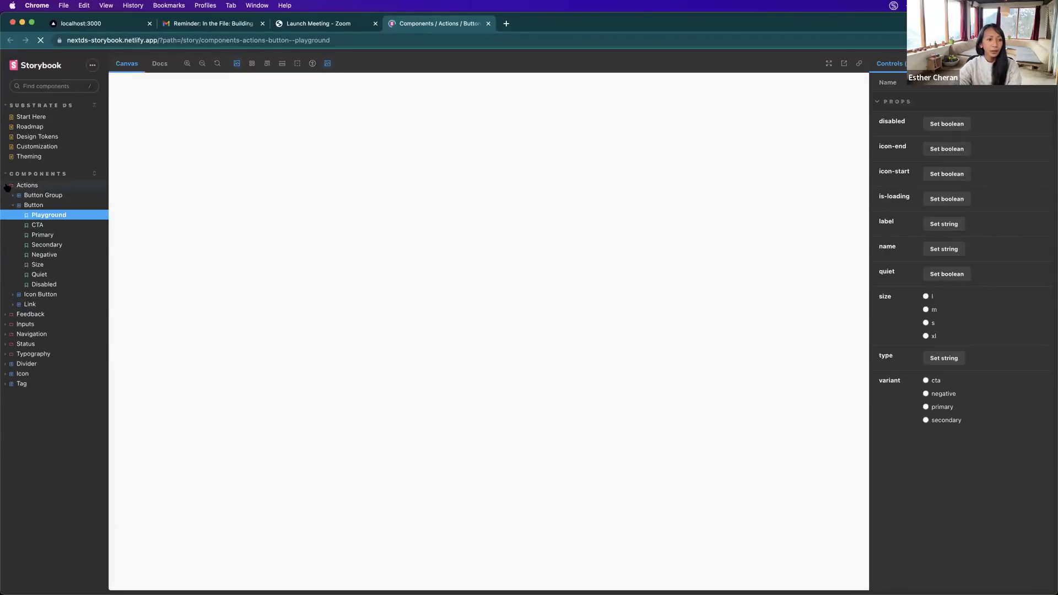
View the Button's CTA, Primary, Secondary, Negative, Size, Quiet and Disabled stories in the Actions group.
click(7, 187)
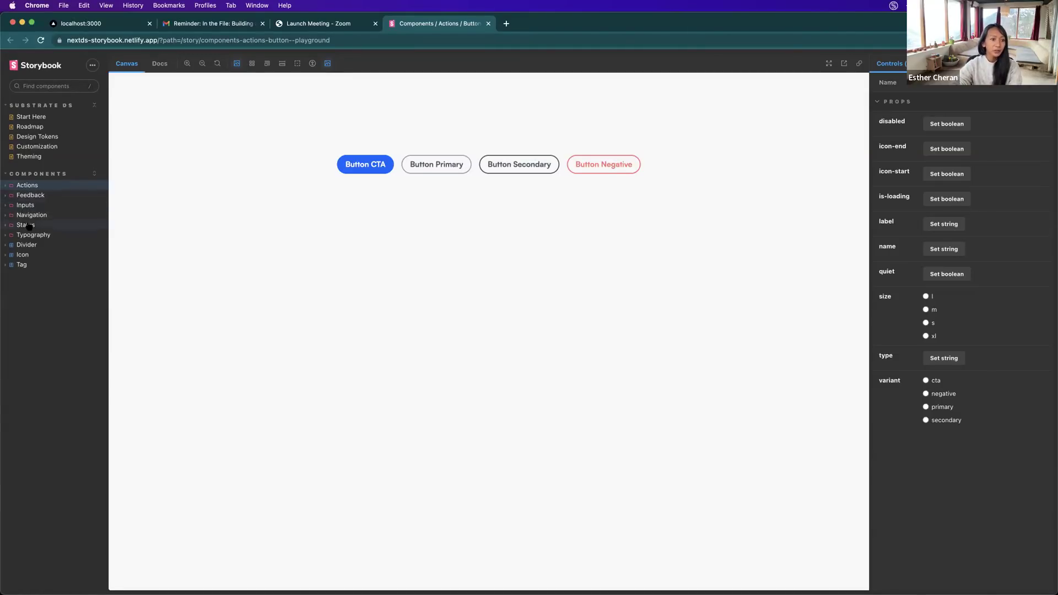
click(8, 186)
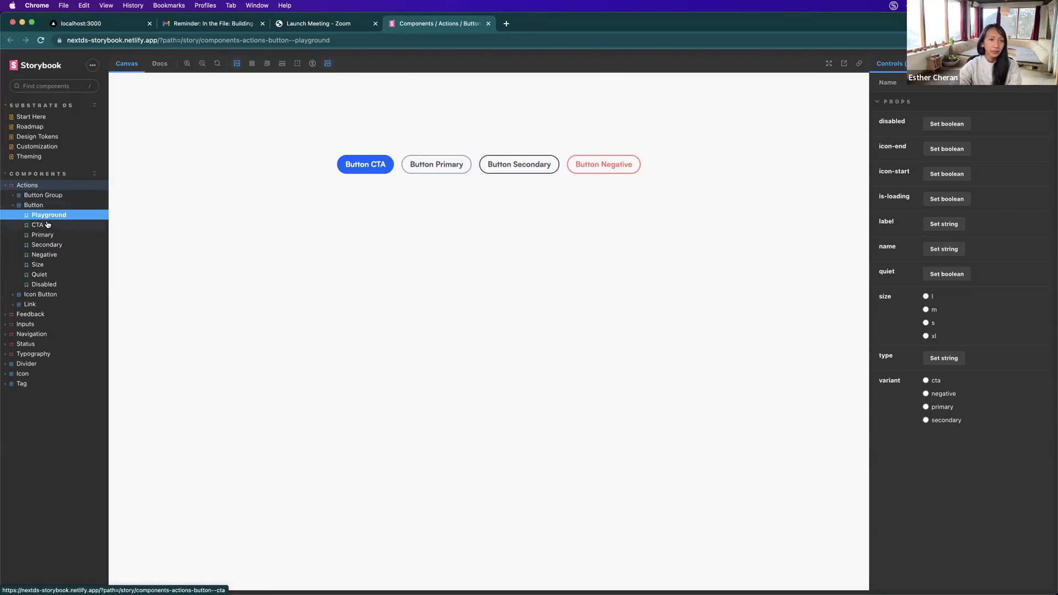
click(42, 225)
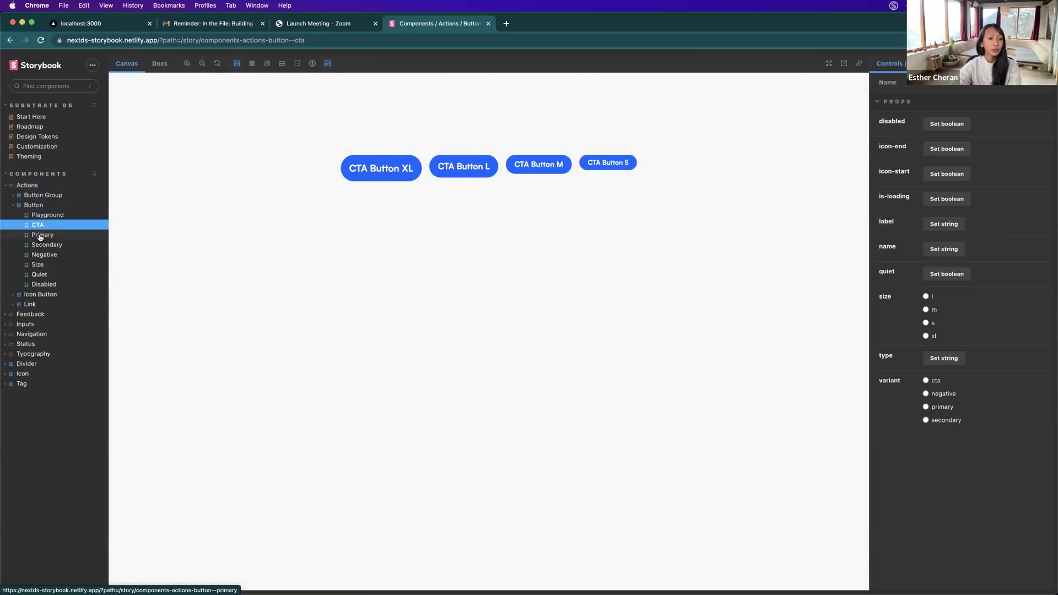
click(40, 237)
click(43, 246)
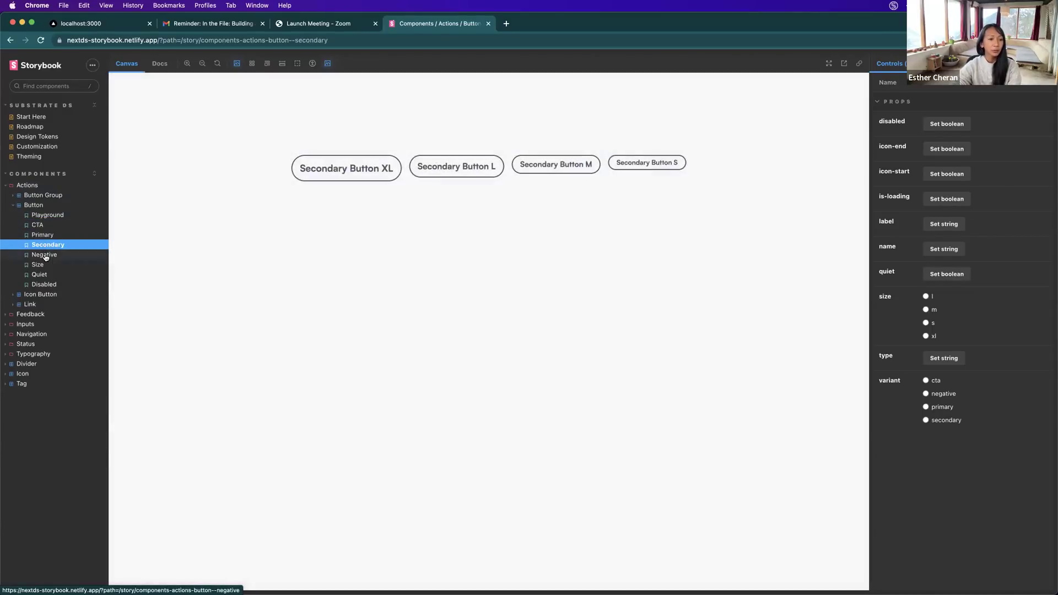
click(44, 256)
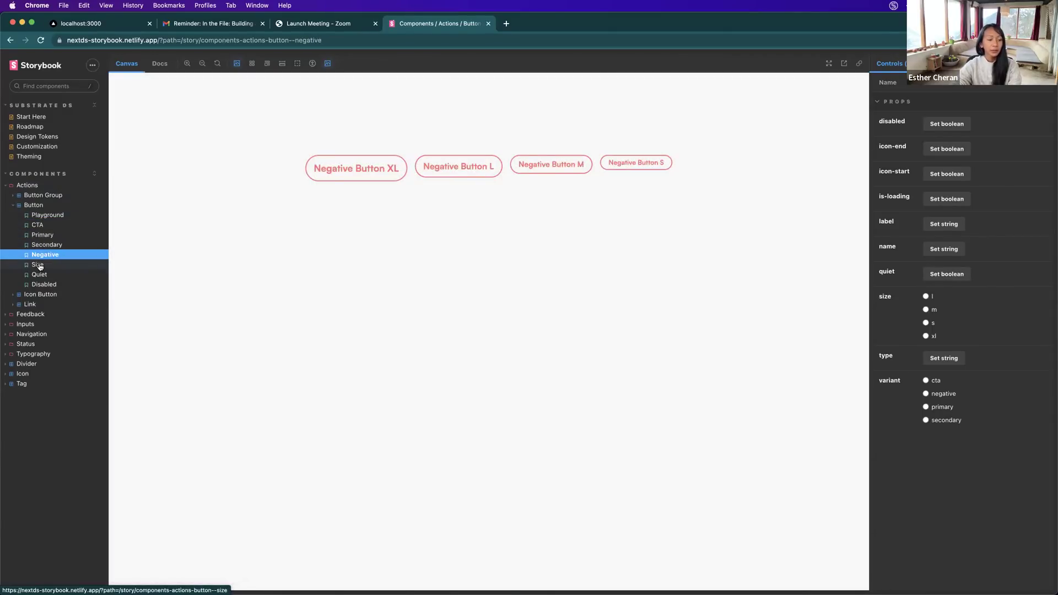
click(40, 265)
click(42, 276)
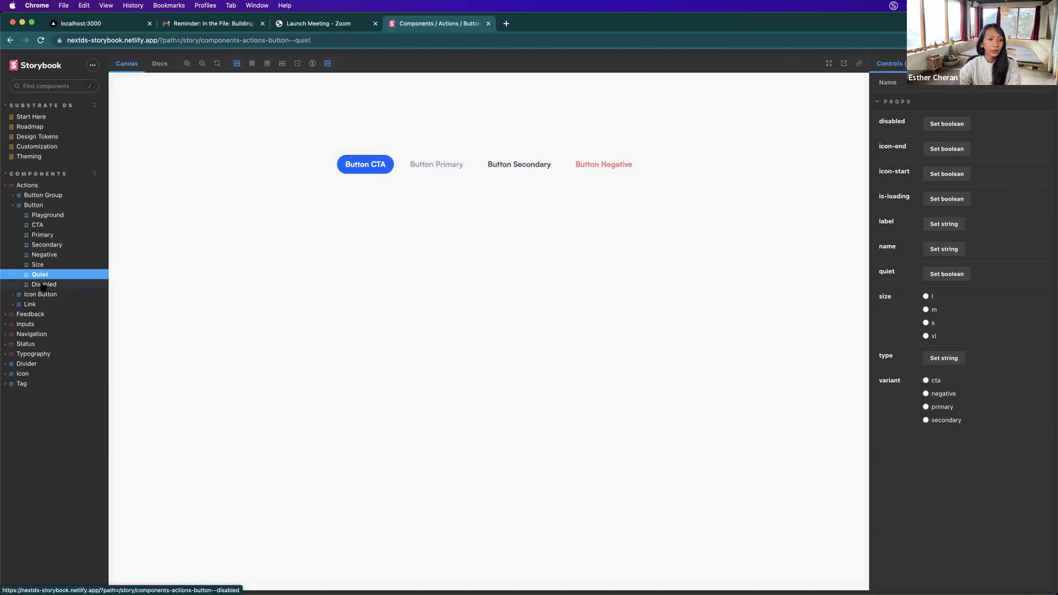
click(44, 284)
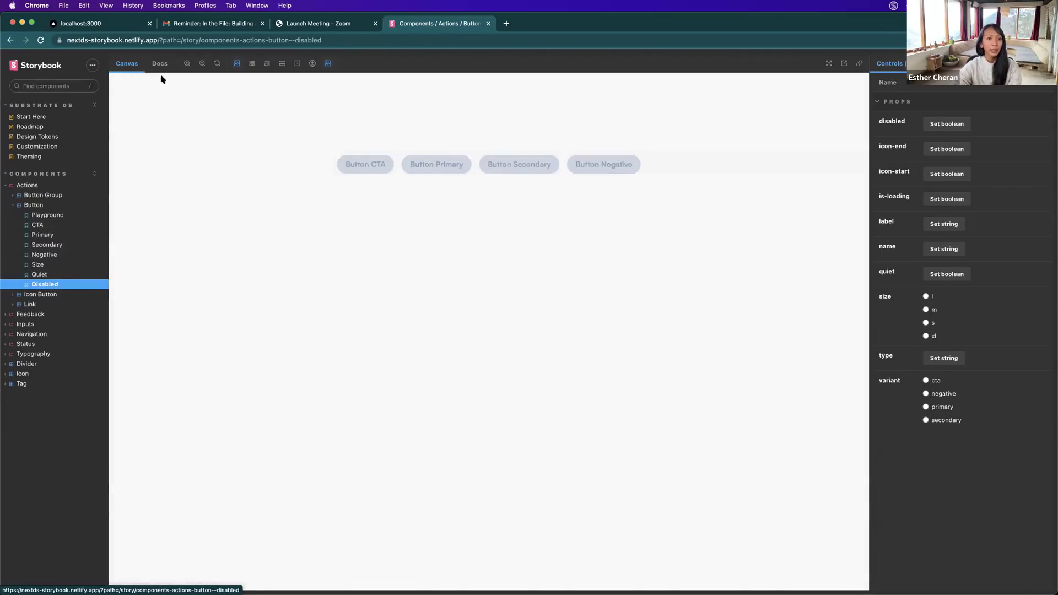
Open the Button component's docs page in Storybook and skim through it.
click(159, 65)
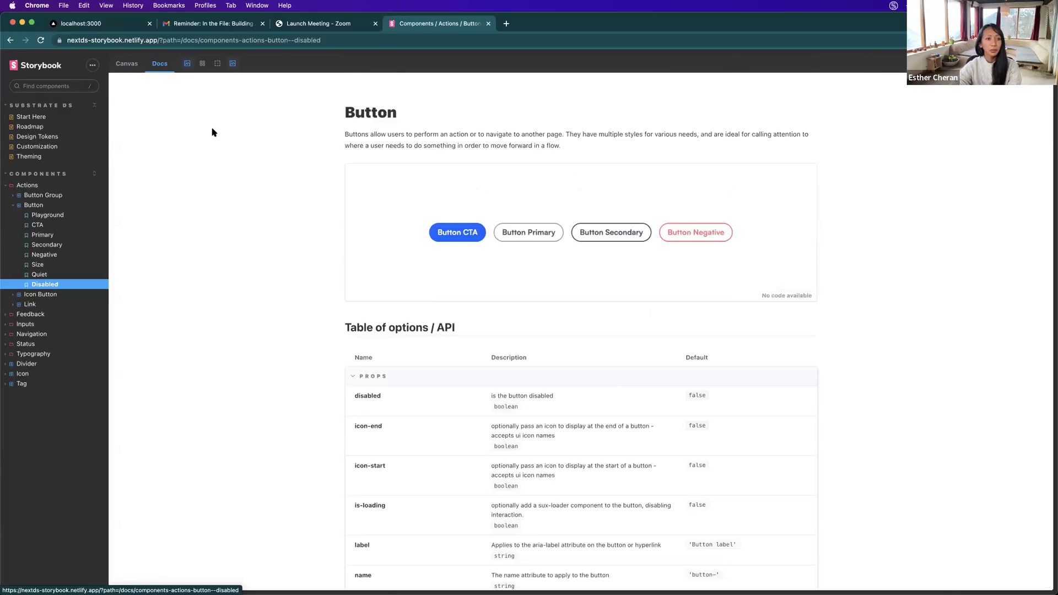
scroll(333, 179, up, 15)
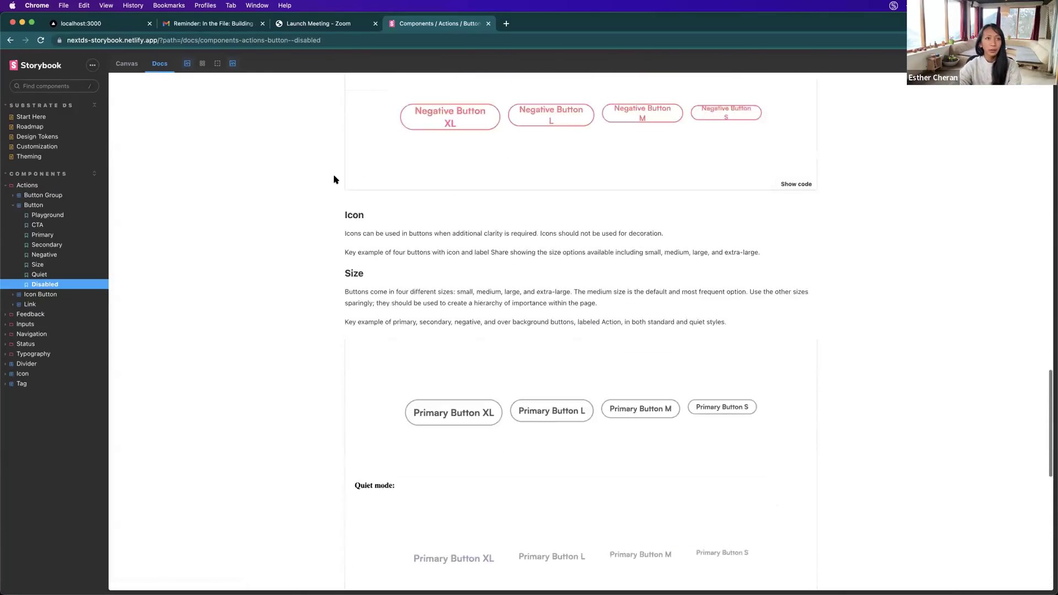
scroll(338, 184, up, 15)
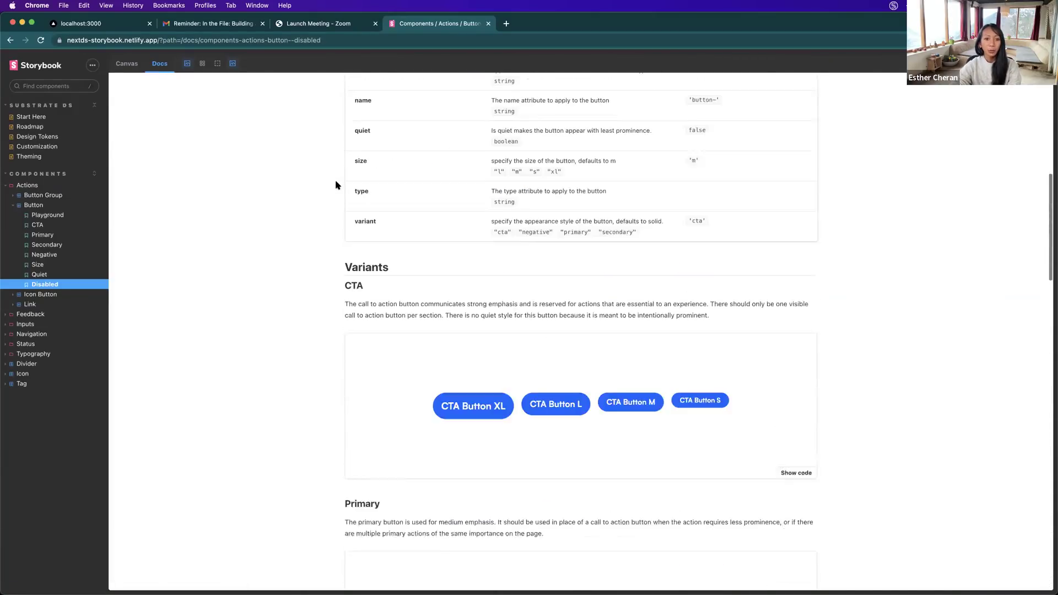
scroll(336, 185, up, 5)
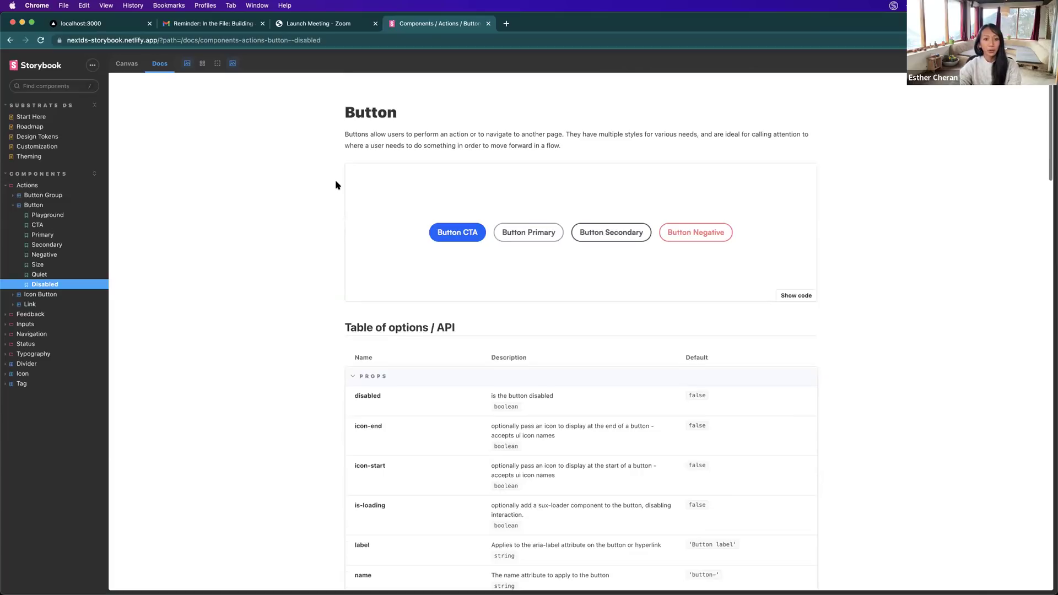
Read the Button docs from the Table of options / API through the Variants, Icon and Size sections.
scroll(483, 368, down, 5)
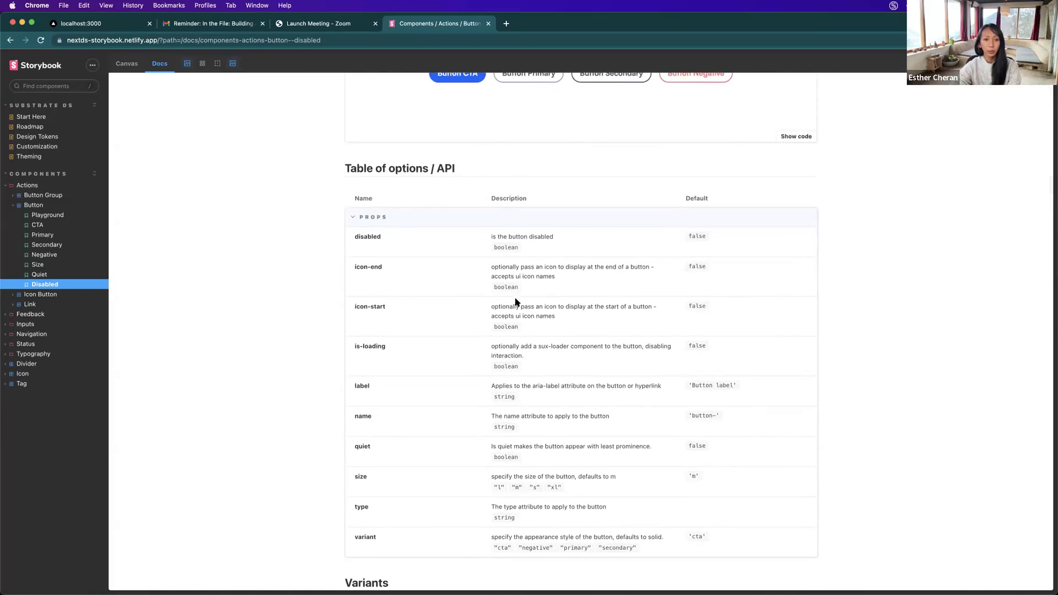
scroll(517, 342, down, 5)
scroll(516, 342, down, 5)
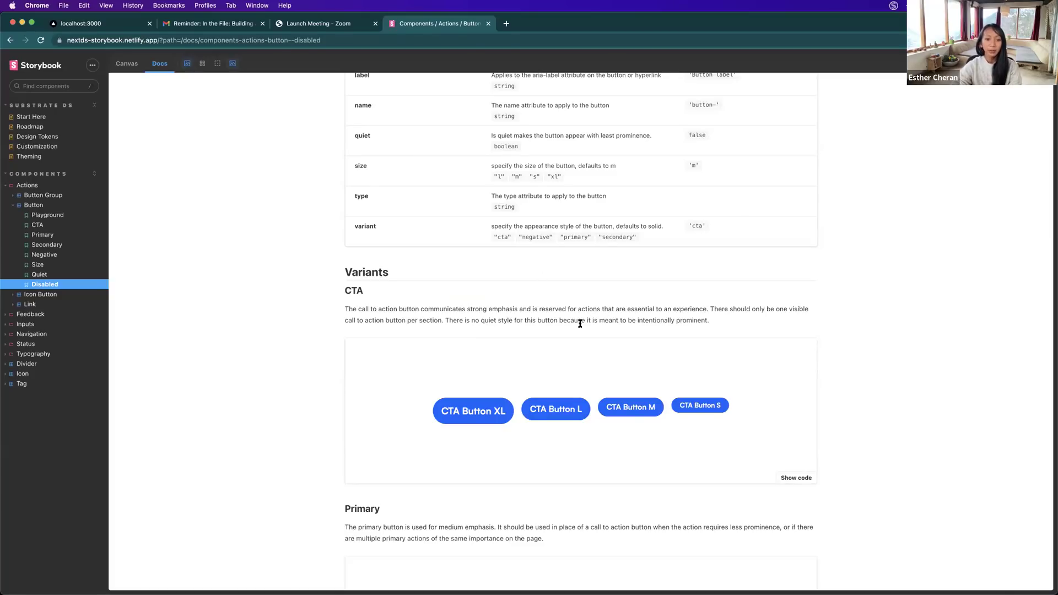
scroll(563, 322, down, 5)
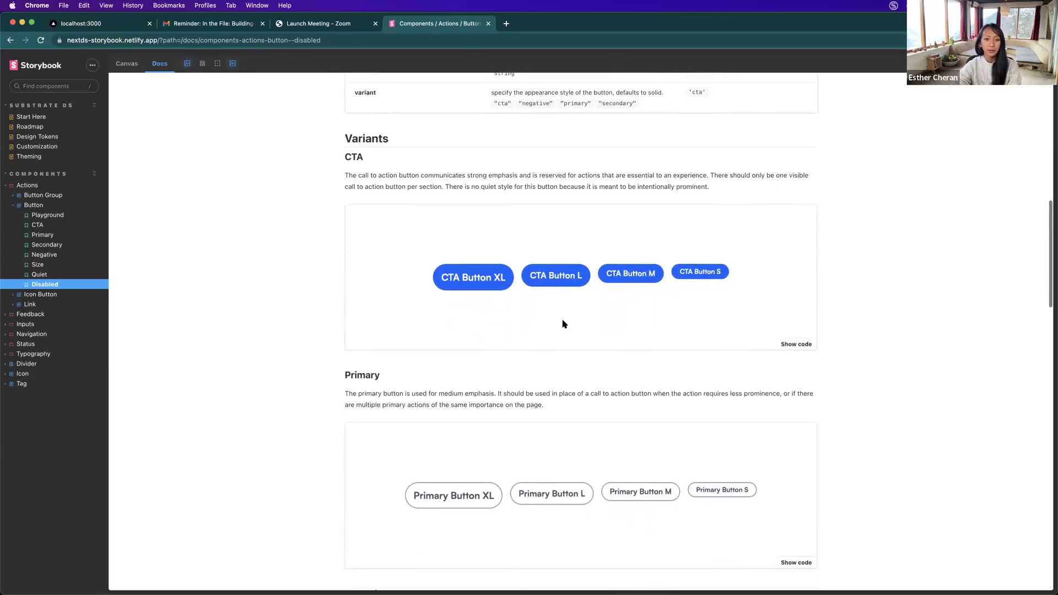
scroll(562, 323, down, 12)
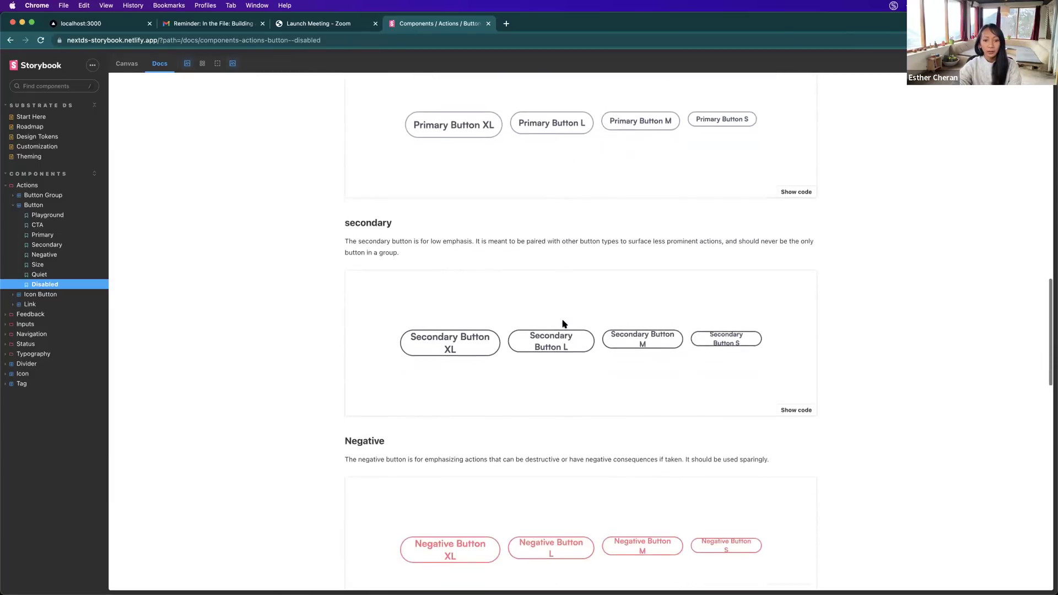
scroll(562, 321, down, 8)
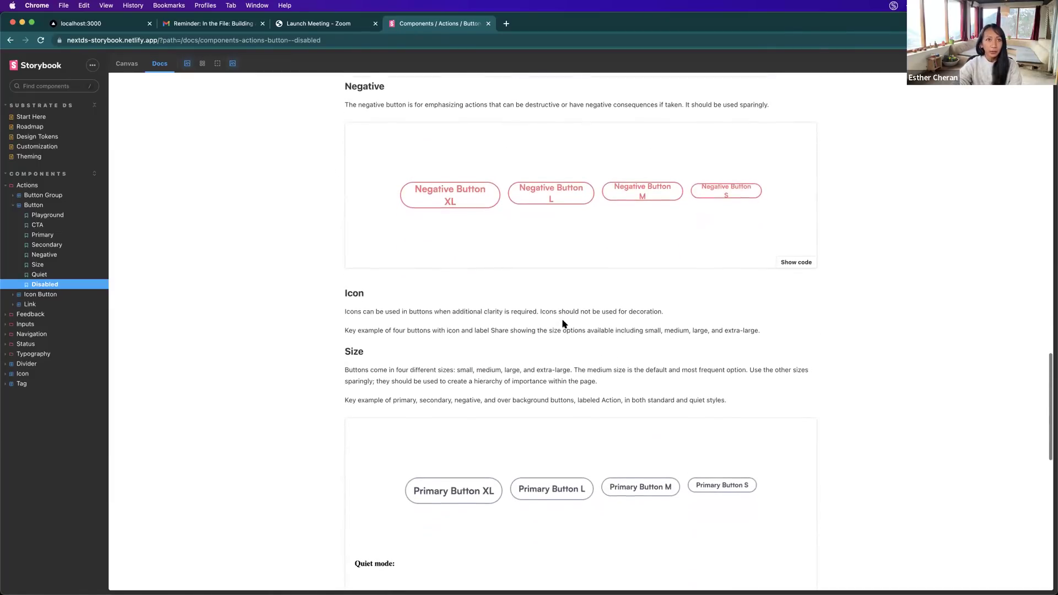
Read the Size, Quiet and Disabled sections at the end of the Button docs.
scroll(563, 321, down, 8)
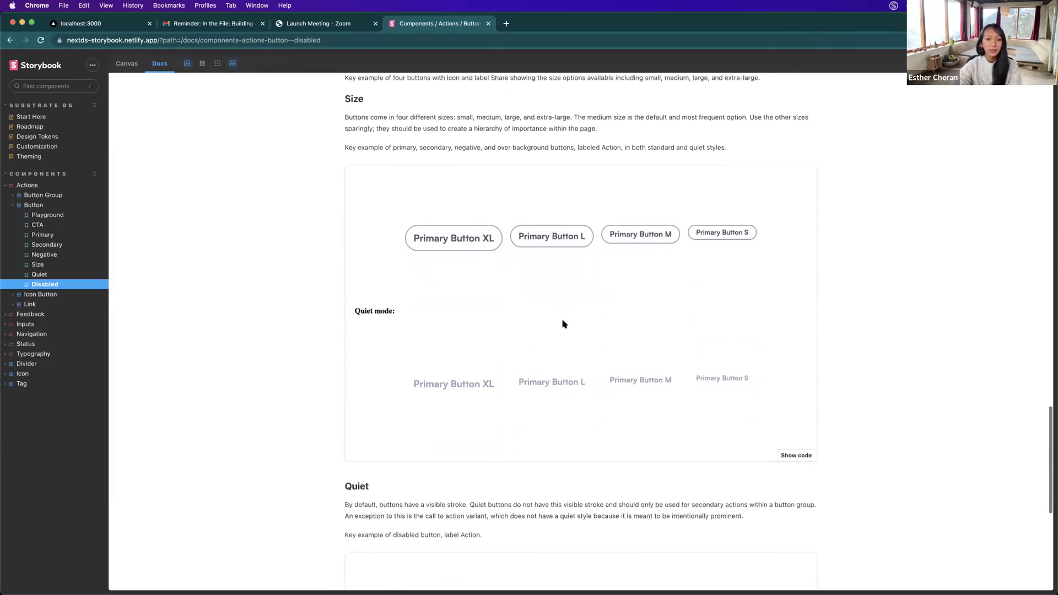
scroll(562, 323, down, 8)
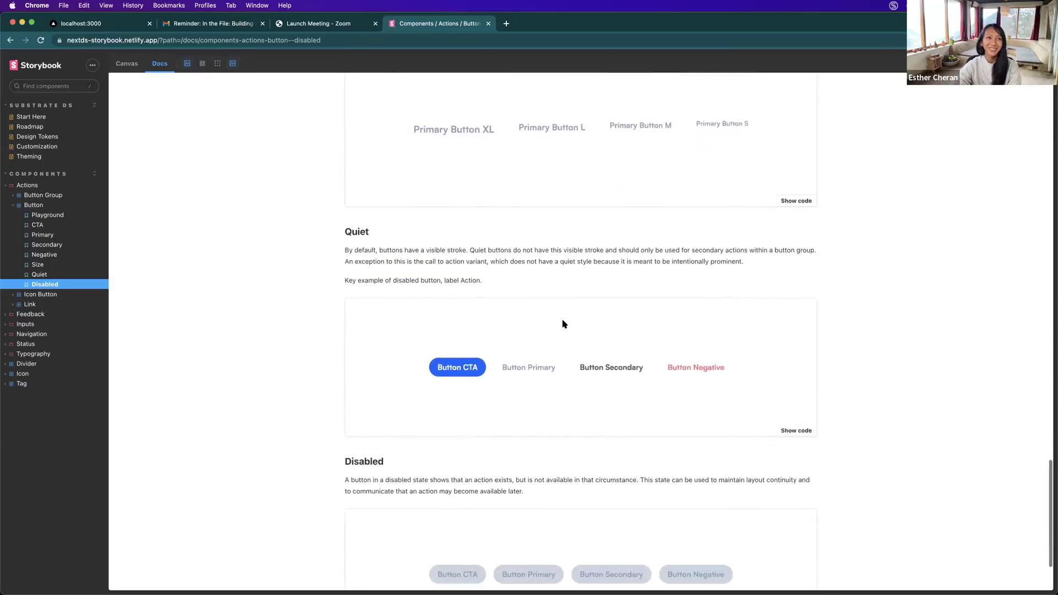
scroll(563, 323, down, 1)
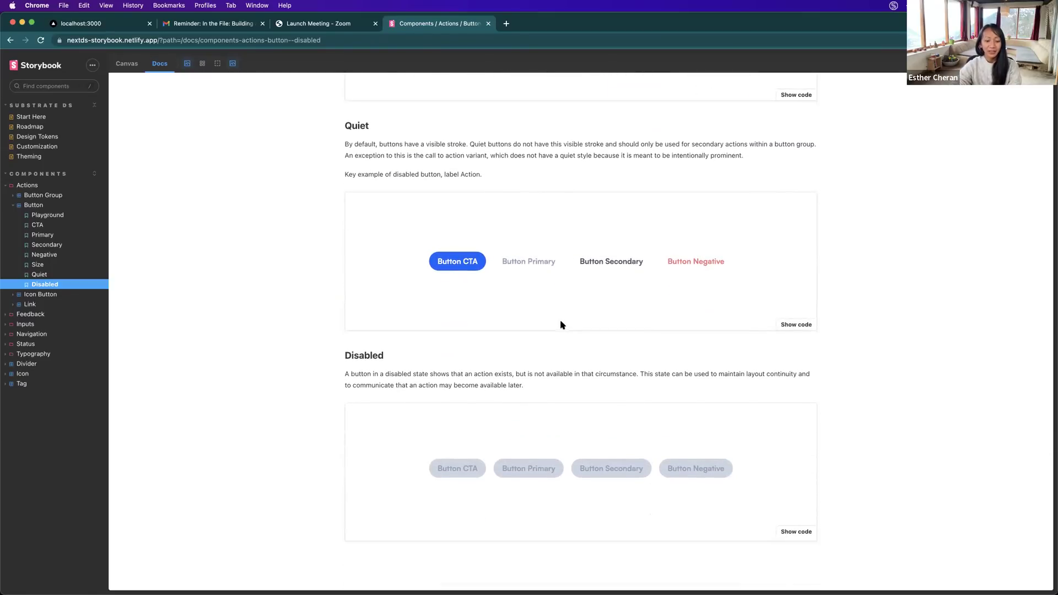
Switch to Figma and view the Actions / Button sheet's header with its Variants / States and Size sections.
key(super+Tab)
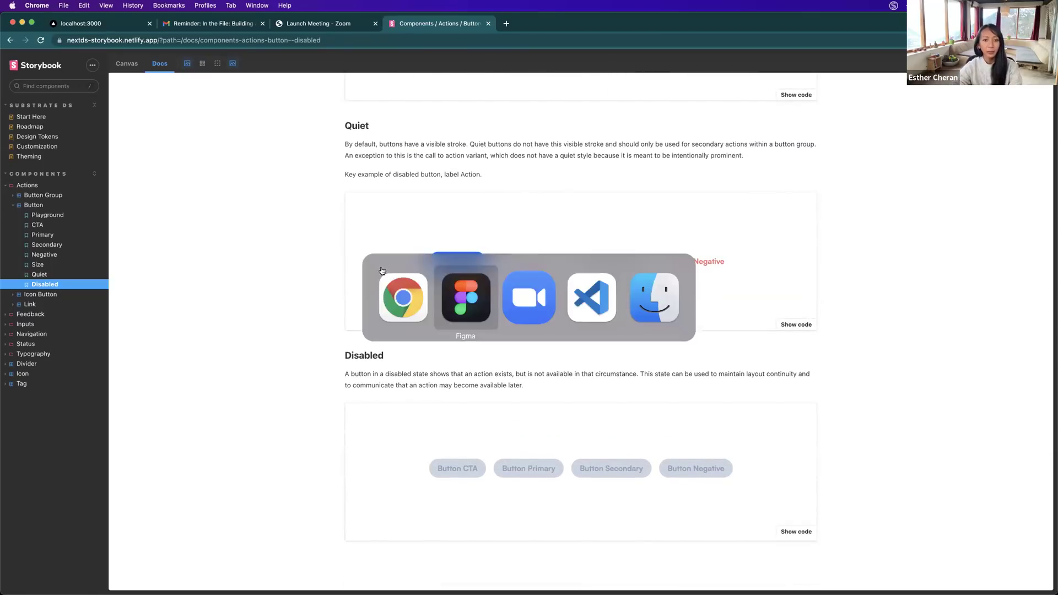
scroll(346, 214, up, 2)
scroll(346, 214, down, 3)
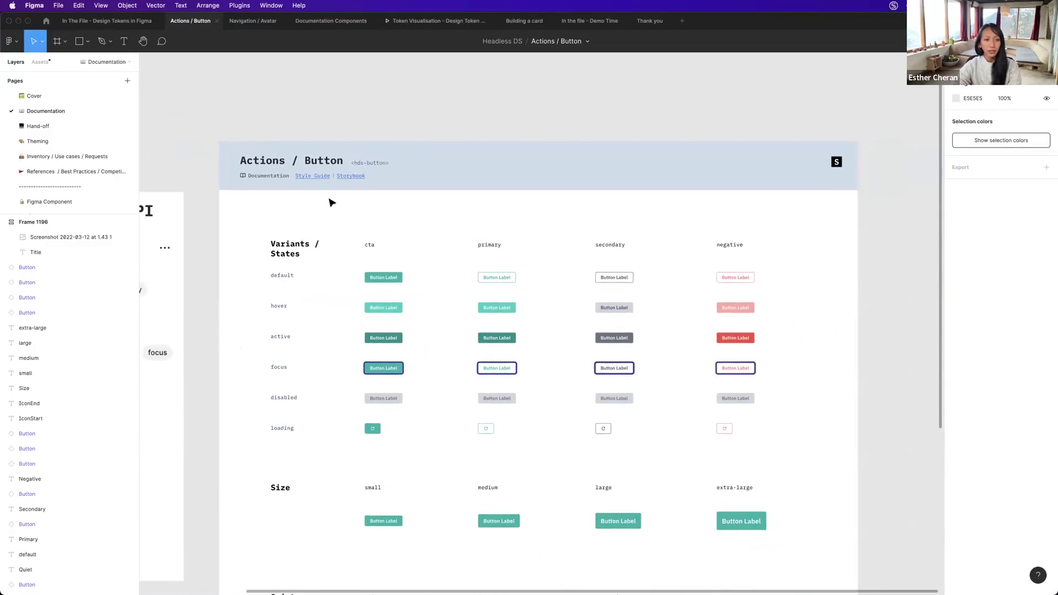
scroll(331, 200, down, 2)
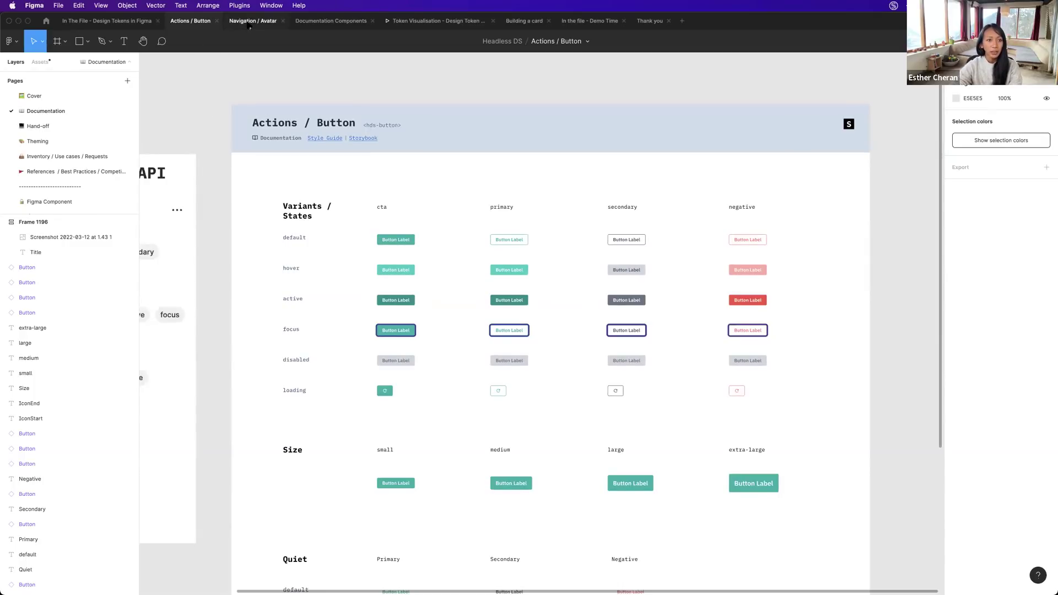
Open the Navigation / Avatar file and view its types and sizes on the Documentation page and its component sets on the Figma Component page.
click(249, 25)
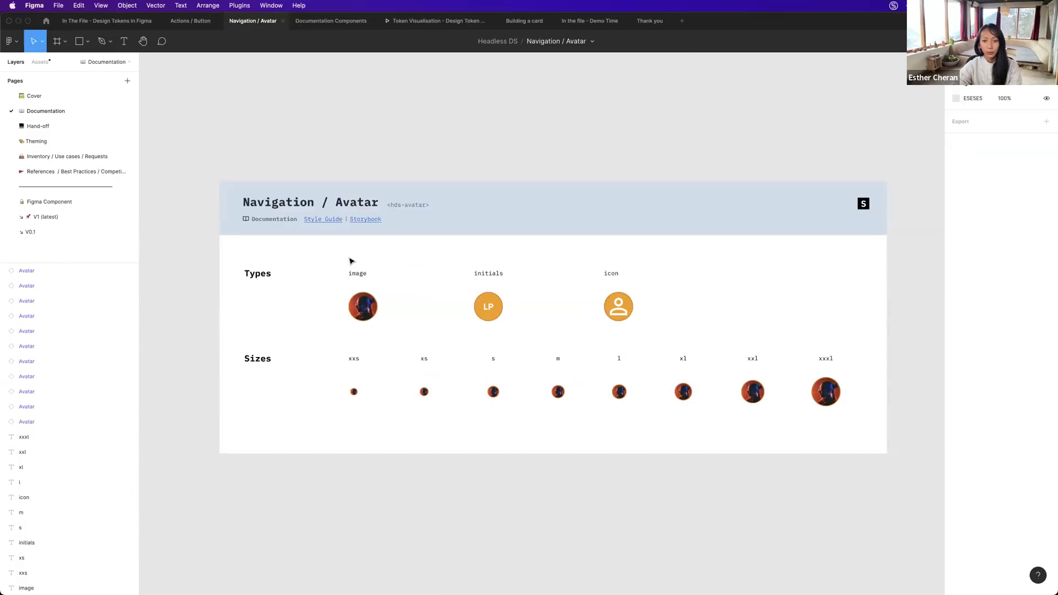
scroll(351, 260, down, 1)
scroll(329, 261, up, 2)
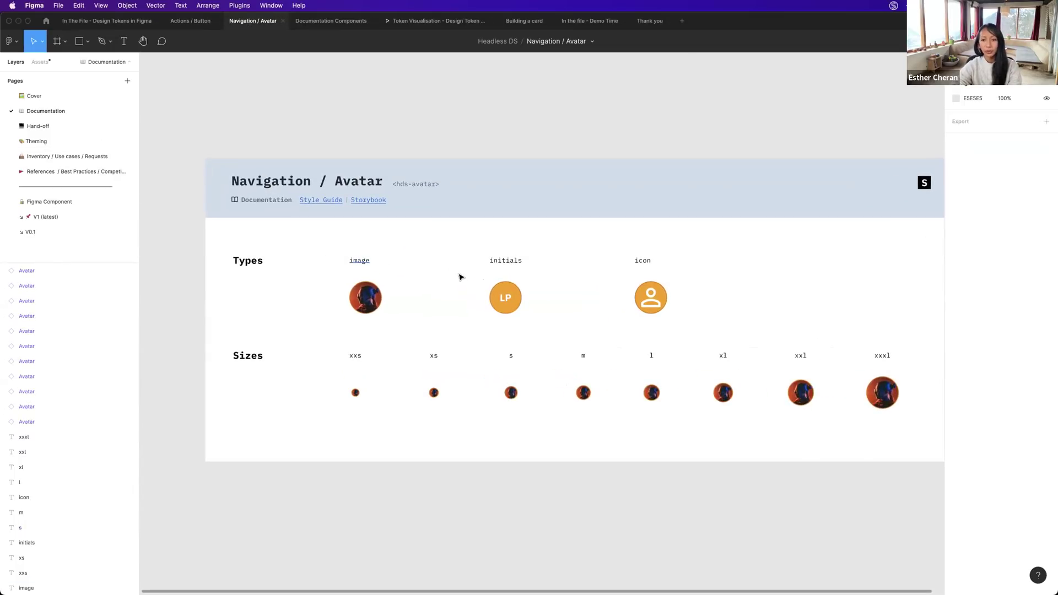
scroll(453, 271, right, 2)
scroll(454, 272, down, 2)
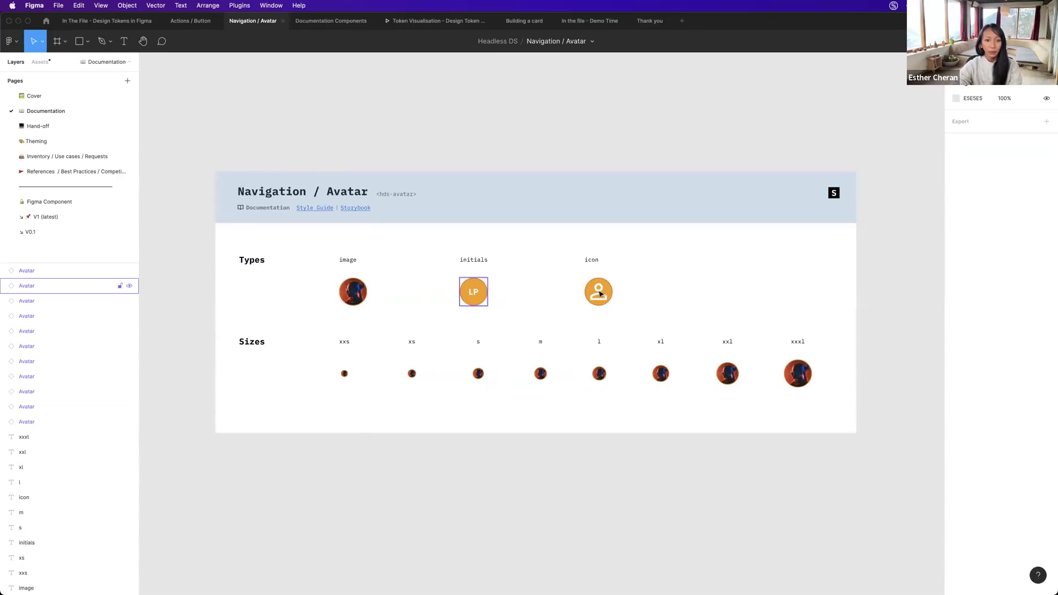
click(53, 202)
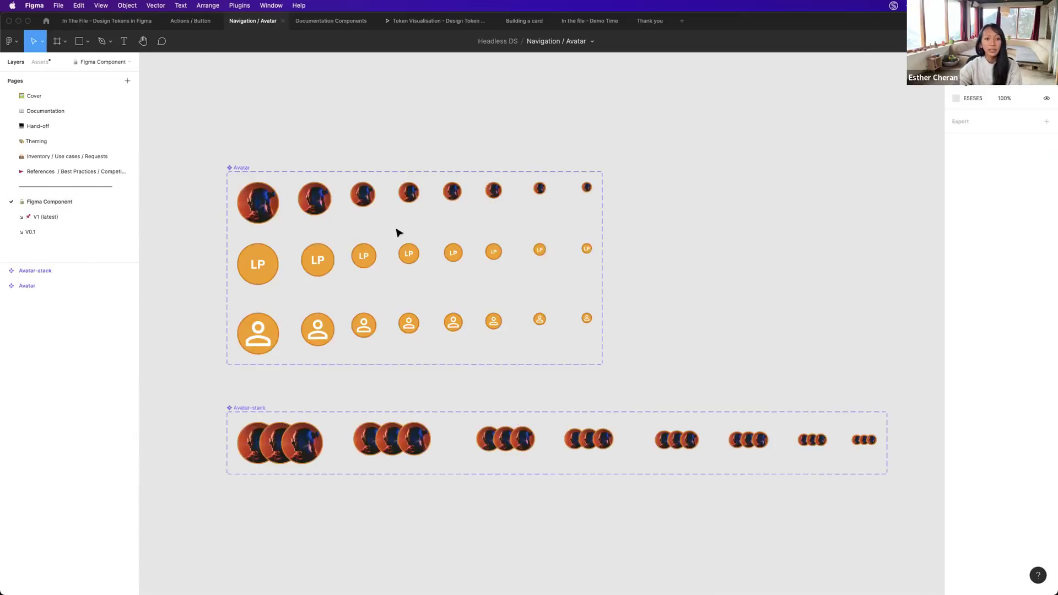
click(31, 112)
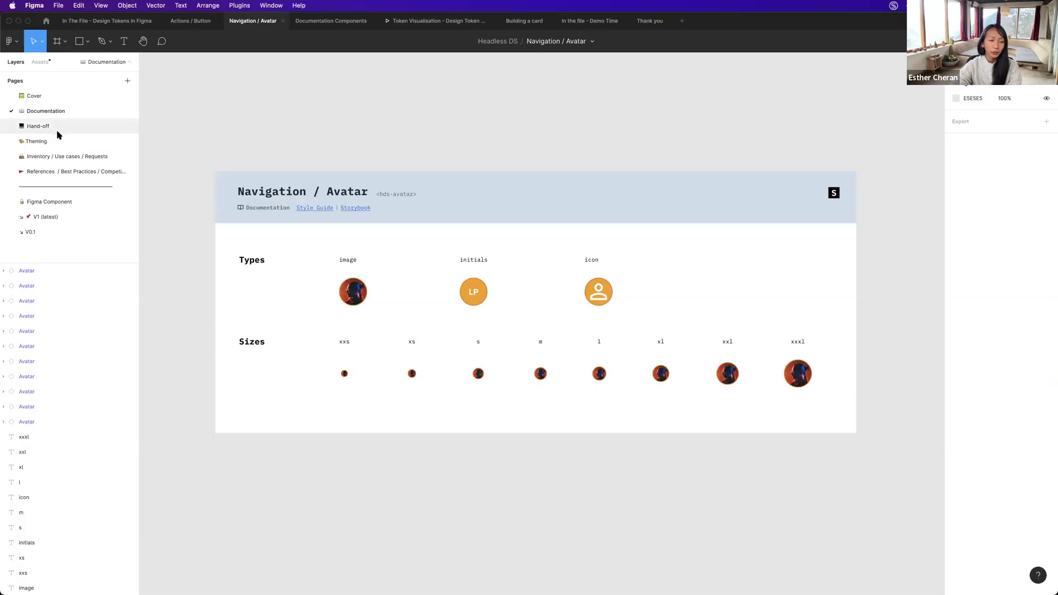
Return to the Actions / Button file and examine the Button variant set on its Figma Component page.
click(193, 21)
scroll(63, 173, down, 2)
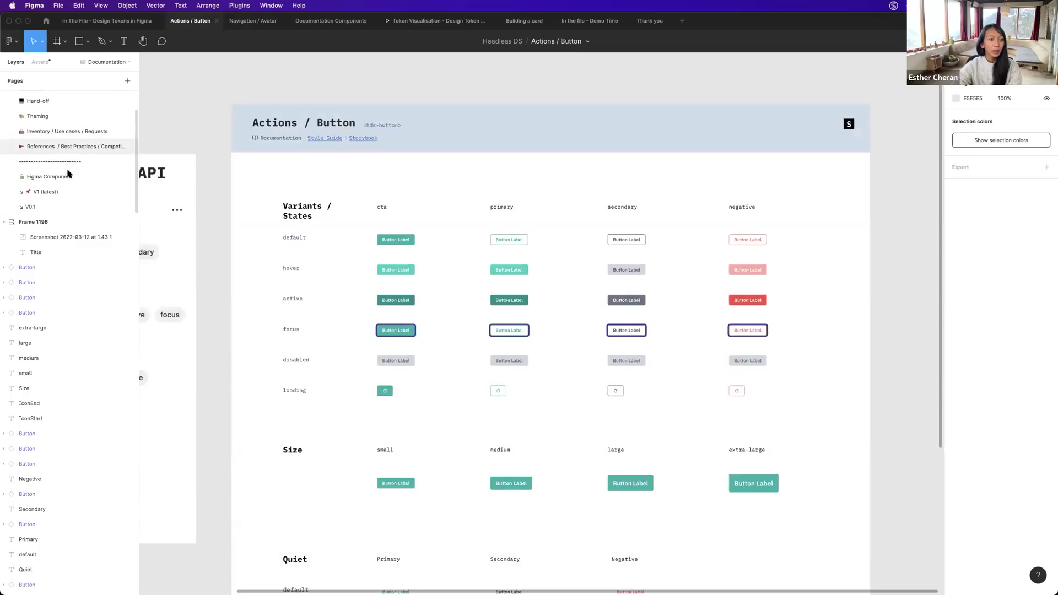
click(61, 179)
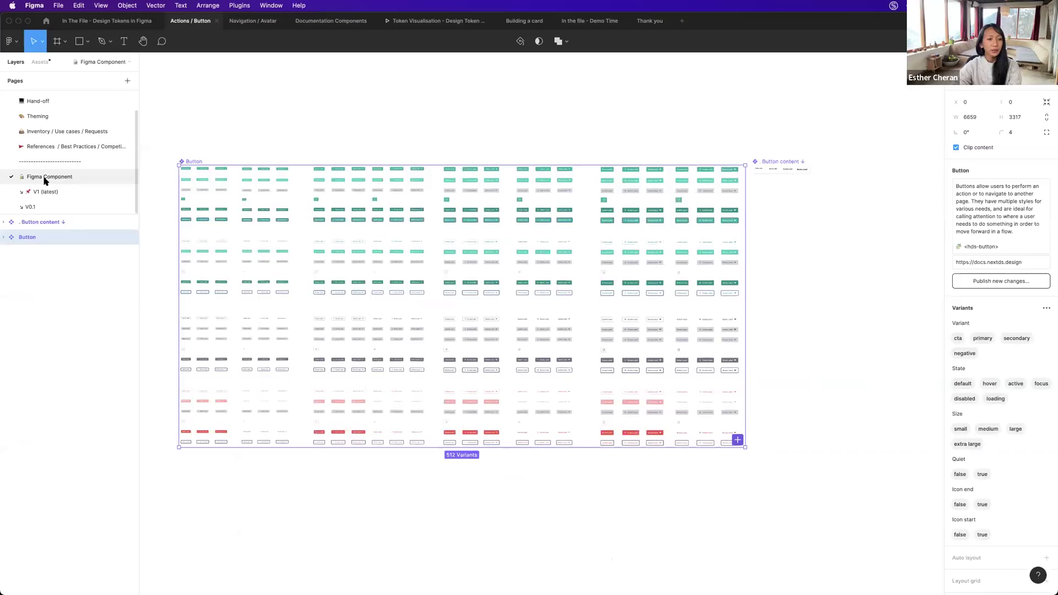
scroll(342, 232, down, 2)
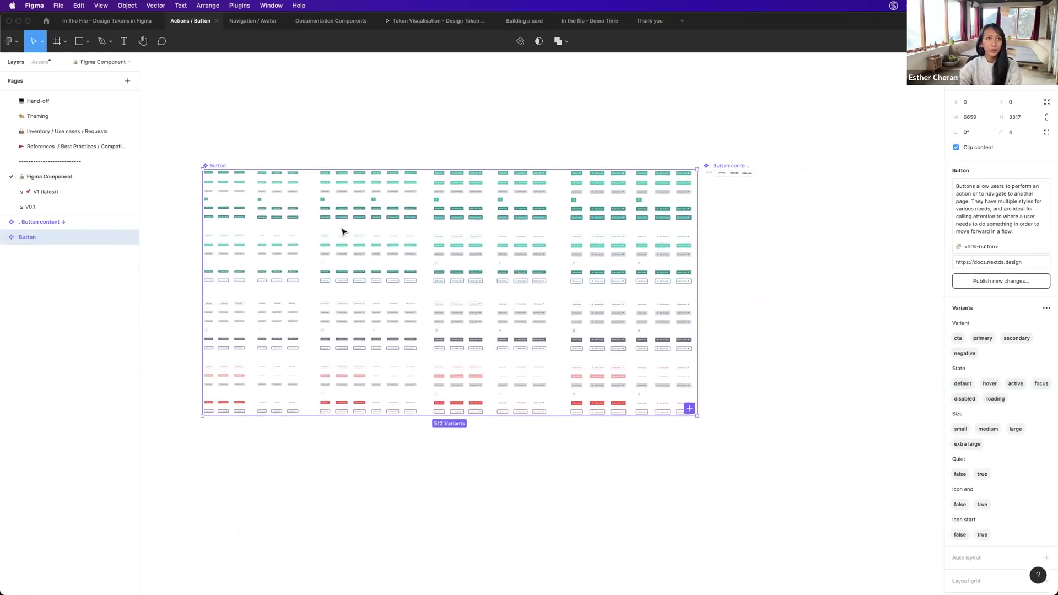
scroll(341, 232, up, 1)
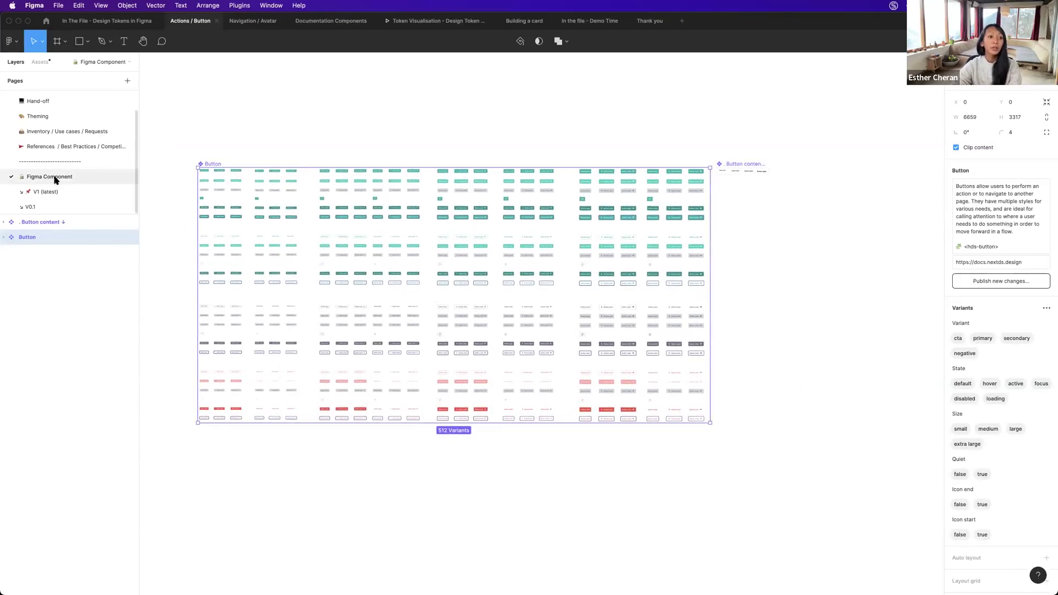
scroll(333, 216, down, 1)
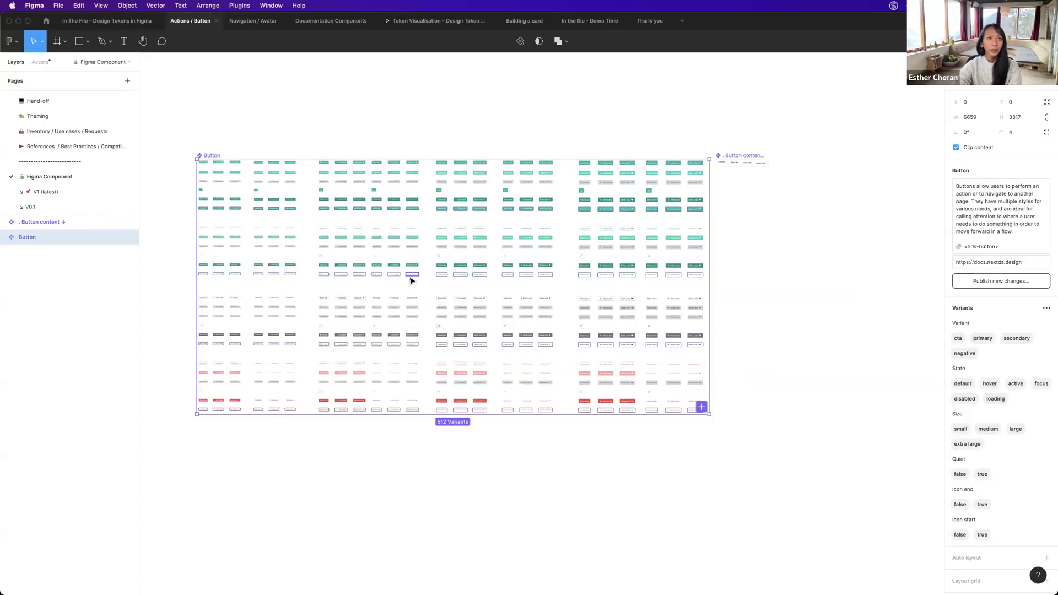
scroll(386, 273, up, 1)
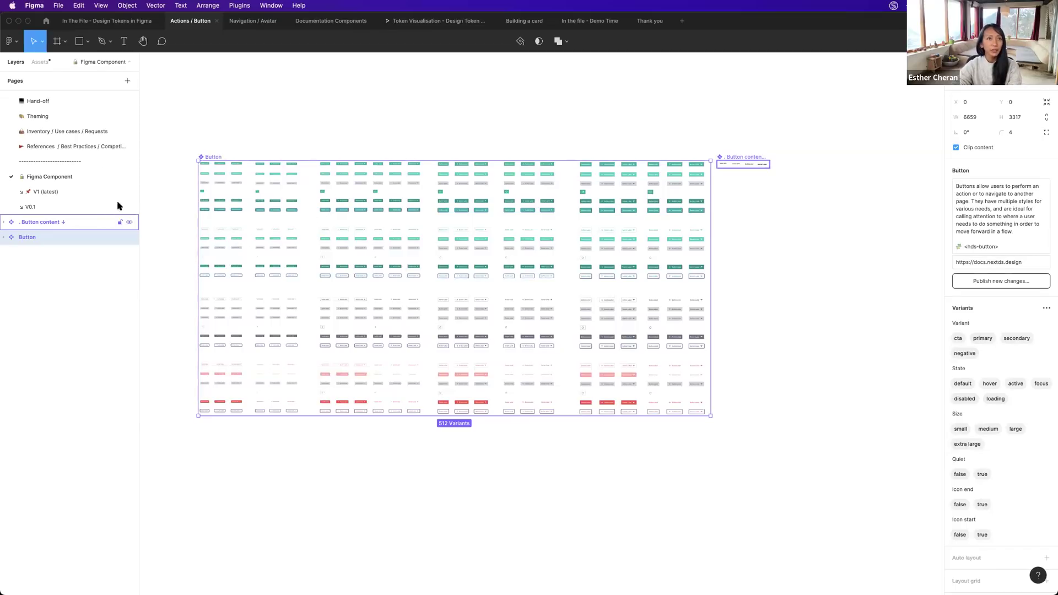
Open the Button file's V1 (latest) page and read the V0.1 to V1 changelog beside the component variants.
click(47, 191)
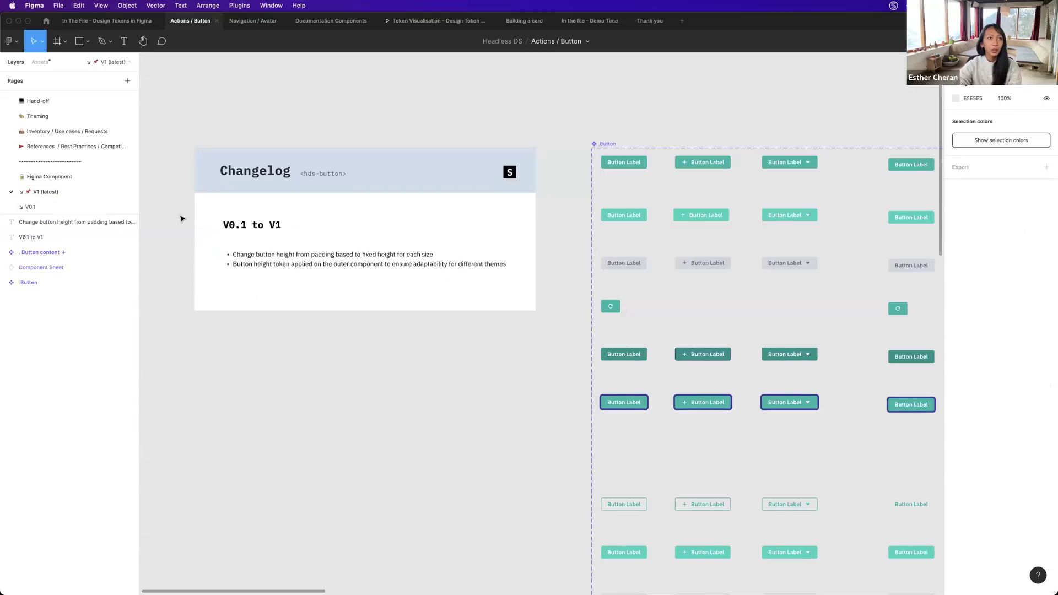
scroll(343, 235, down, 3)
scroll(435, 232, right, 3)
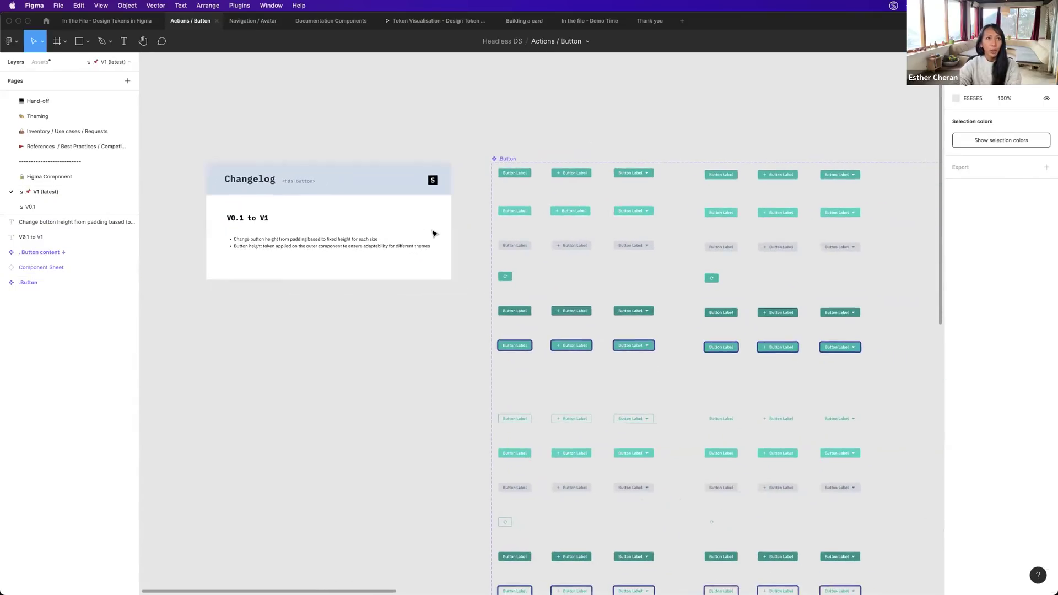
scroll(485, 161, down, 5)
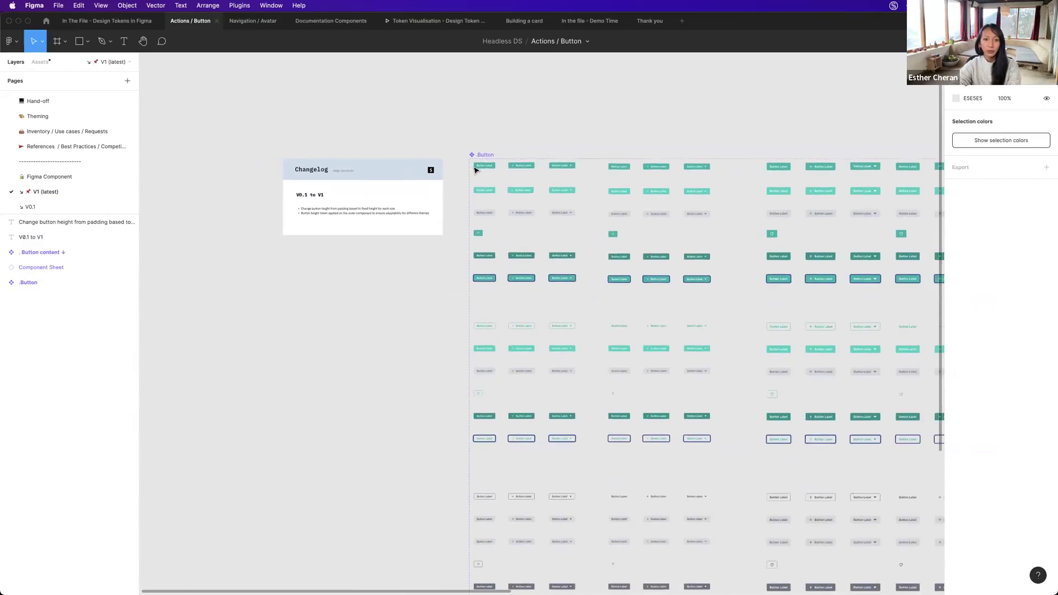
scroll(474, 171, right, 3)
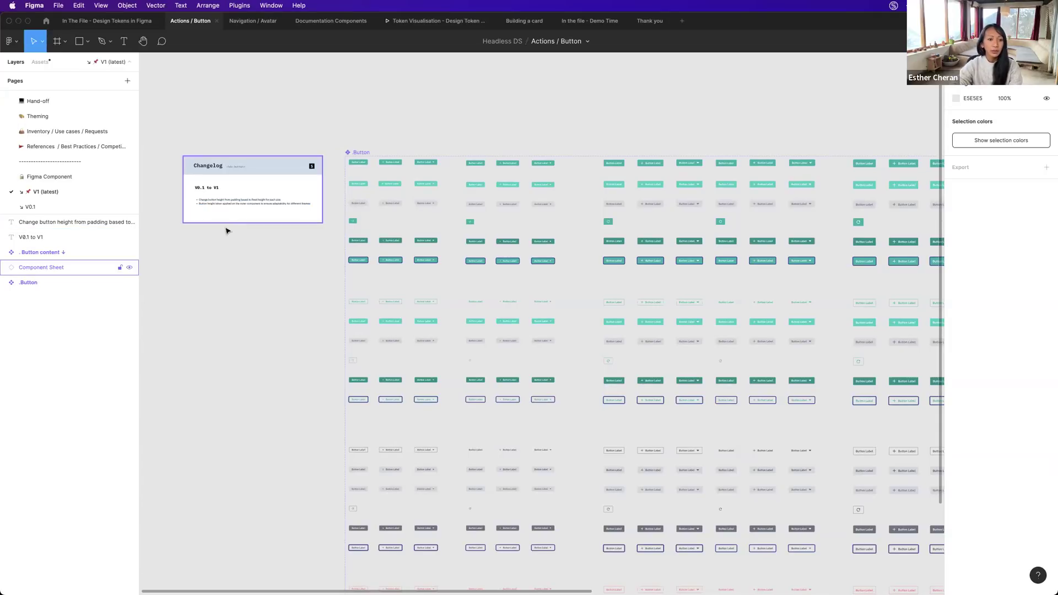
scroll(218, 221, up, 5)
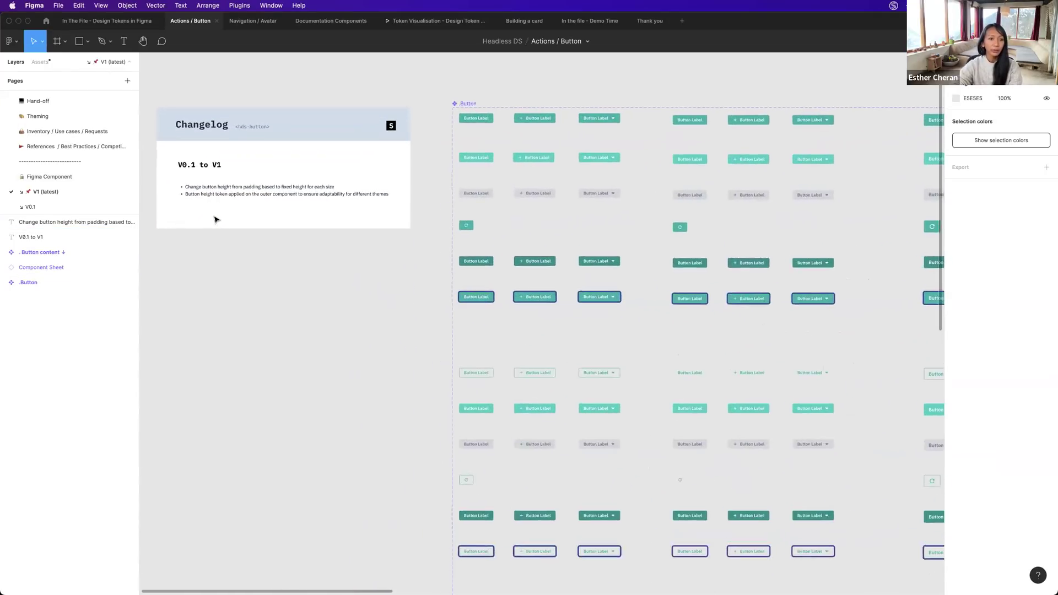
scroll(215, 220, up, 2)
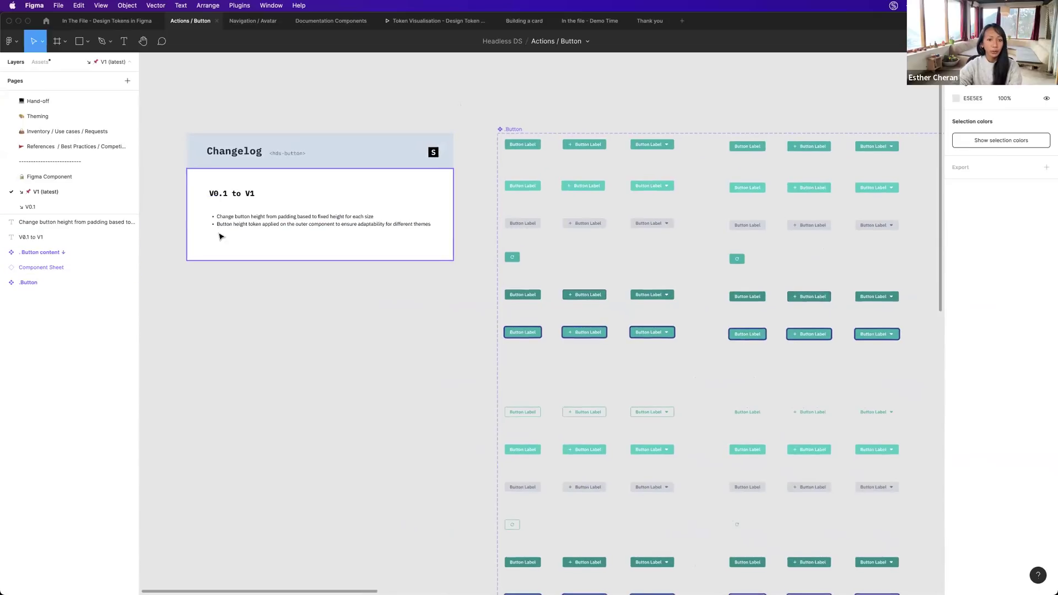
scroll(220, 237, up, 2)
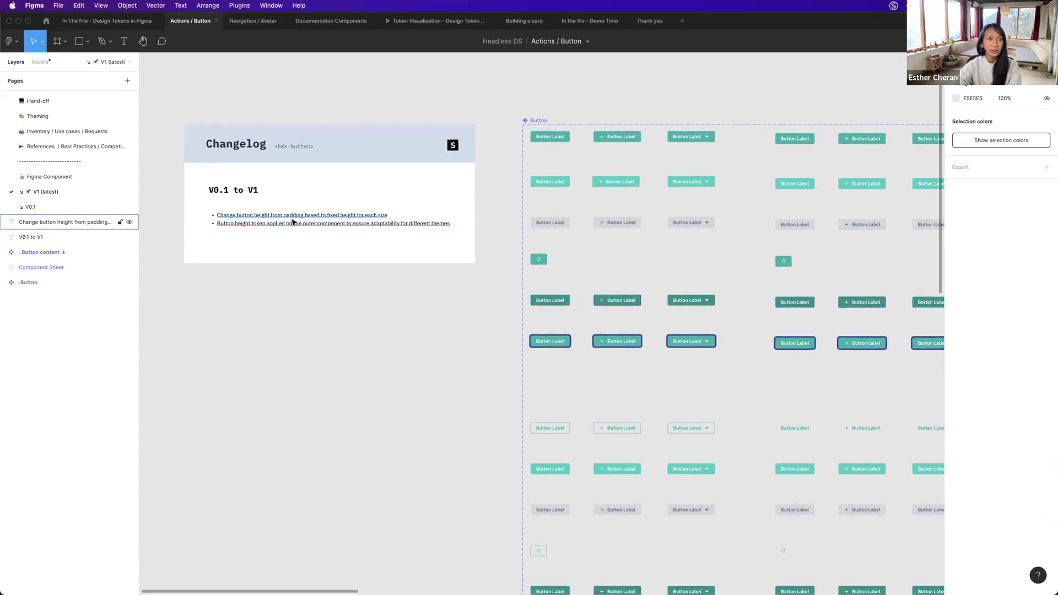
scroll(319, 251, up, 1)
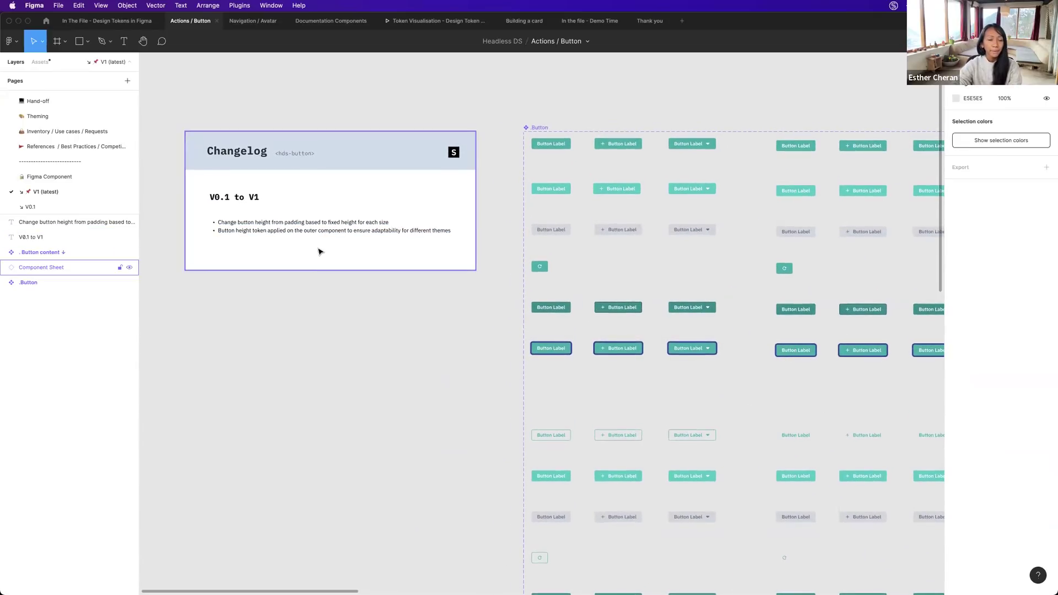
scroll(448, 281, down, 4)
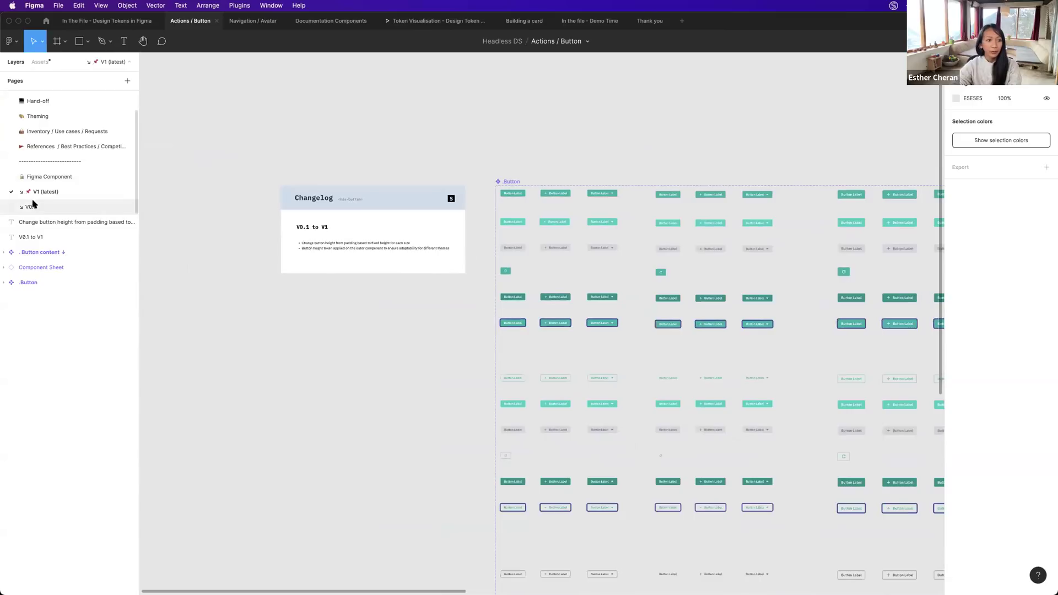
View the Button variants on the V0.1 page and go back to the V1 (latest) page.
click(56, 208)
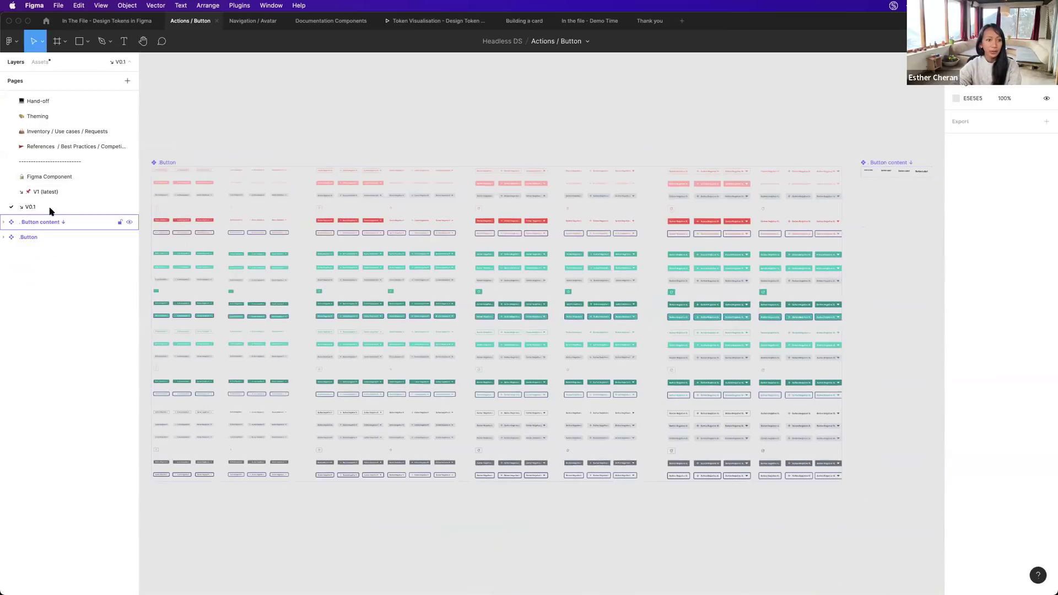
click(34, 192)
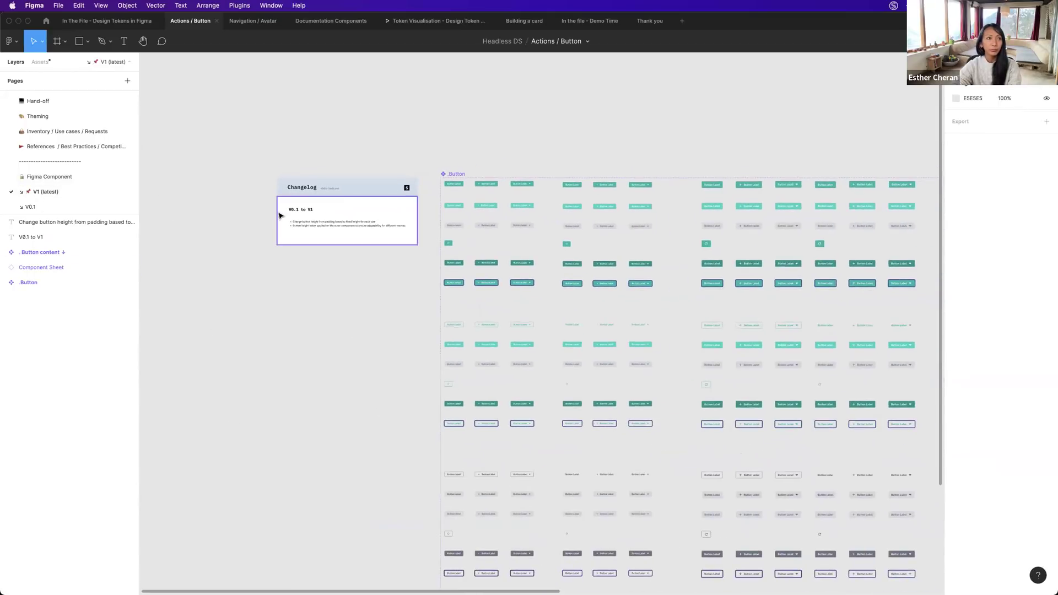
scroll(44, 124, up, 1)
Open the Button's Hand-off page and look through its design tokens, covering the states, common padding, sizing, common tokens and Component API.
scroll(44, 124, up, 1)
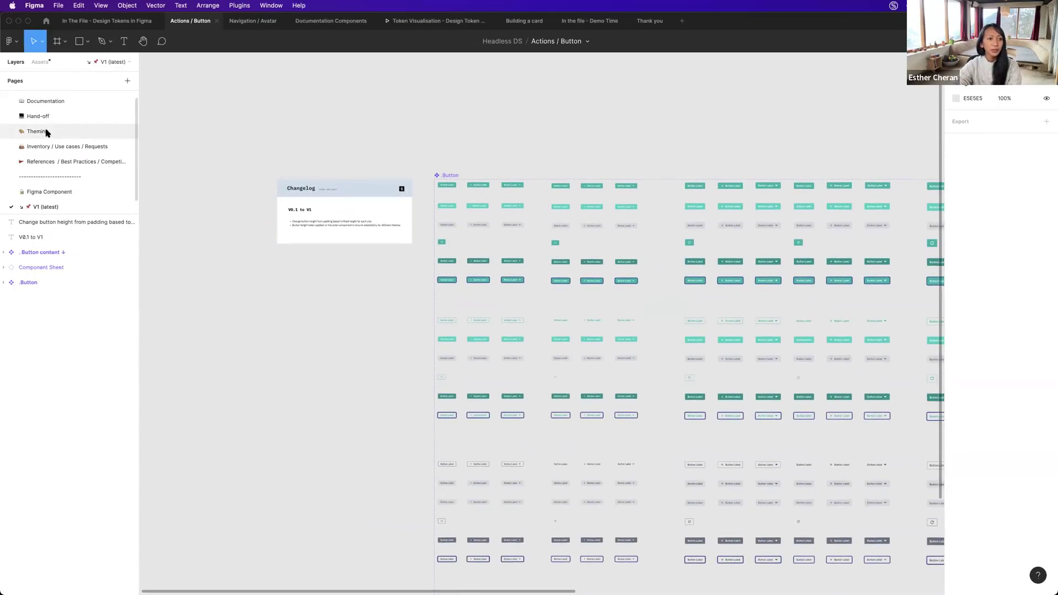
scroll(31, 126, up, 2)
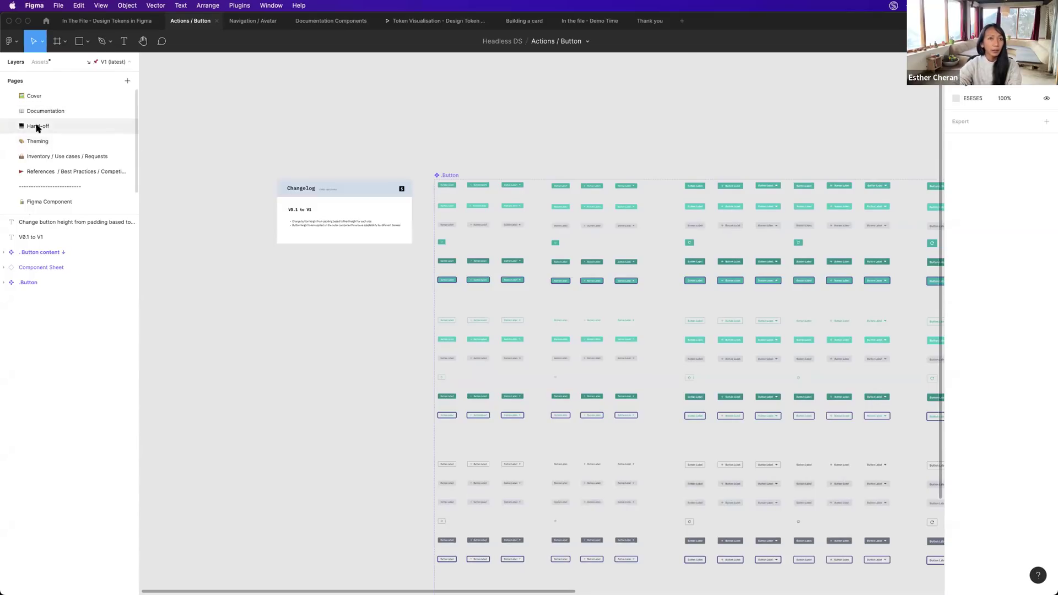
click(38, 127)
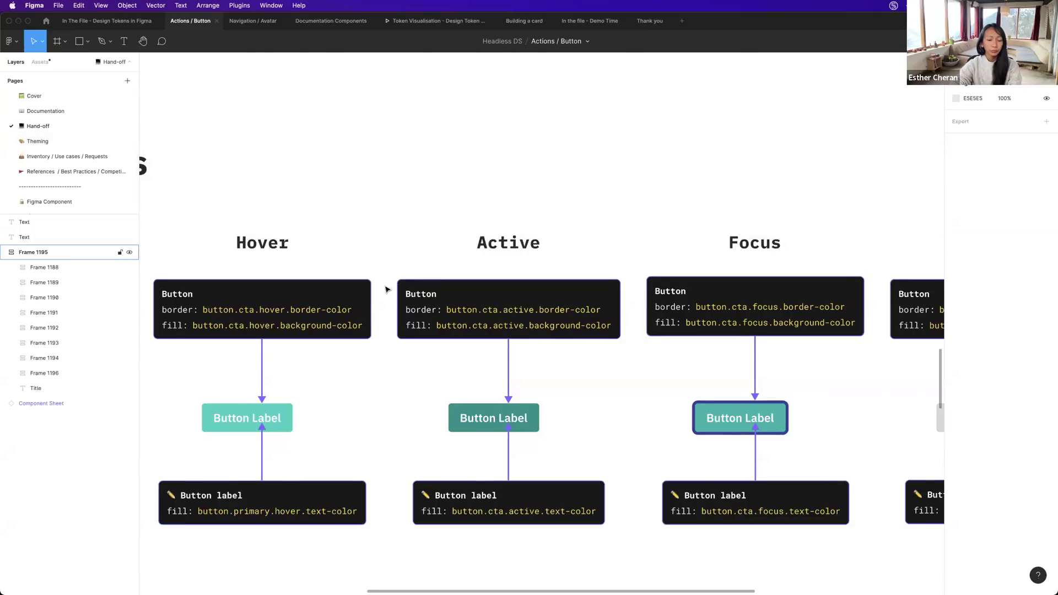
scroll(385, 287, down, 5)
scroll(386, 288, down, 2)
scroll(349, 246, up, 6)
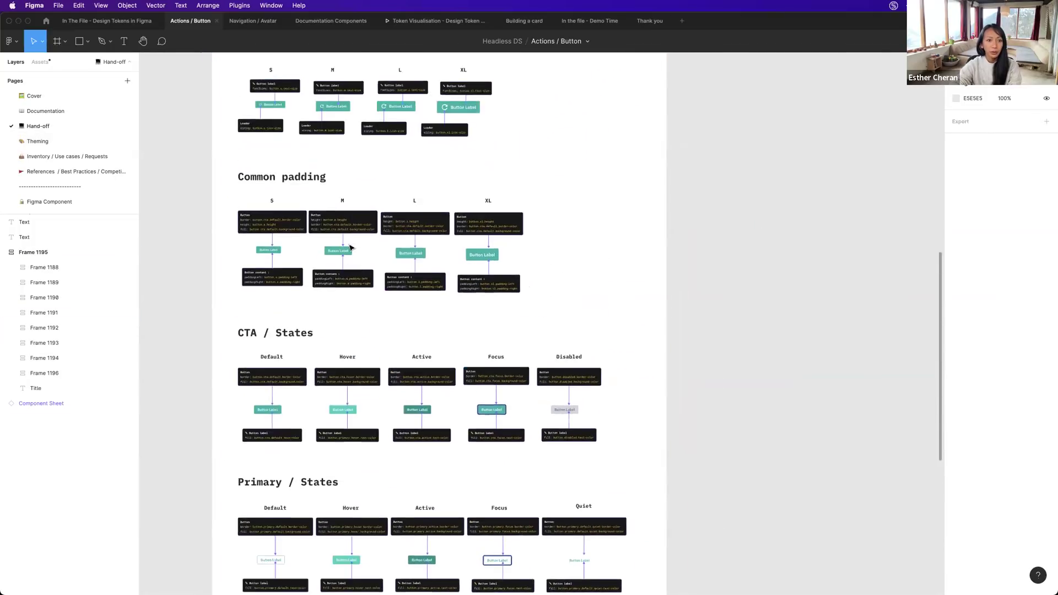
scroll(349, 249, up, 5)
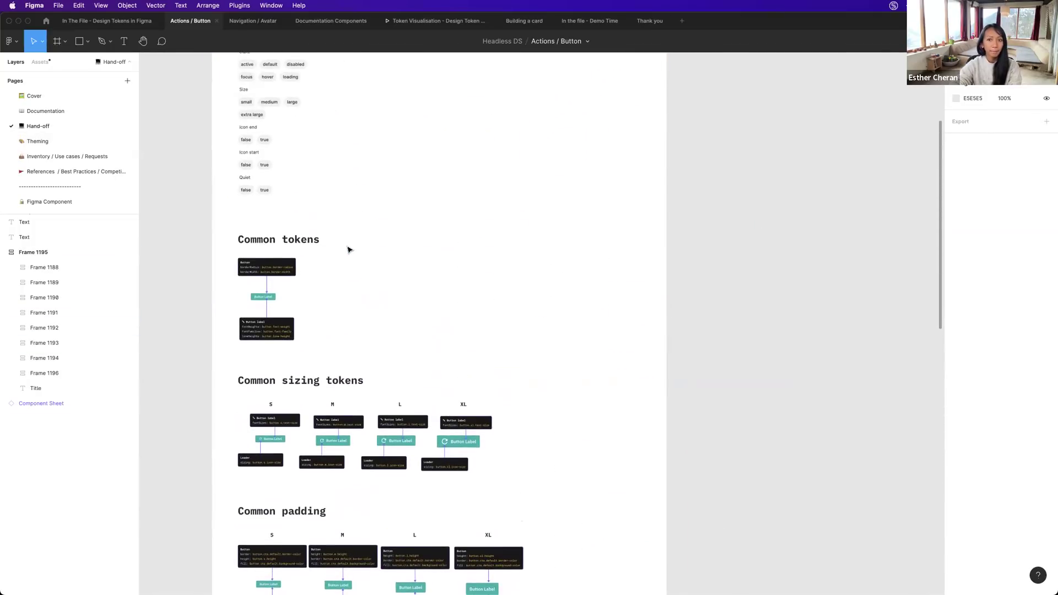
scroll(349, 250, up, 6)
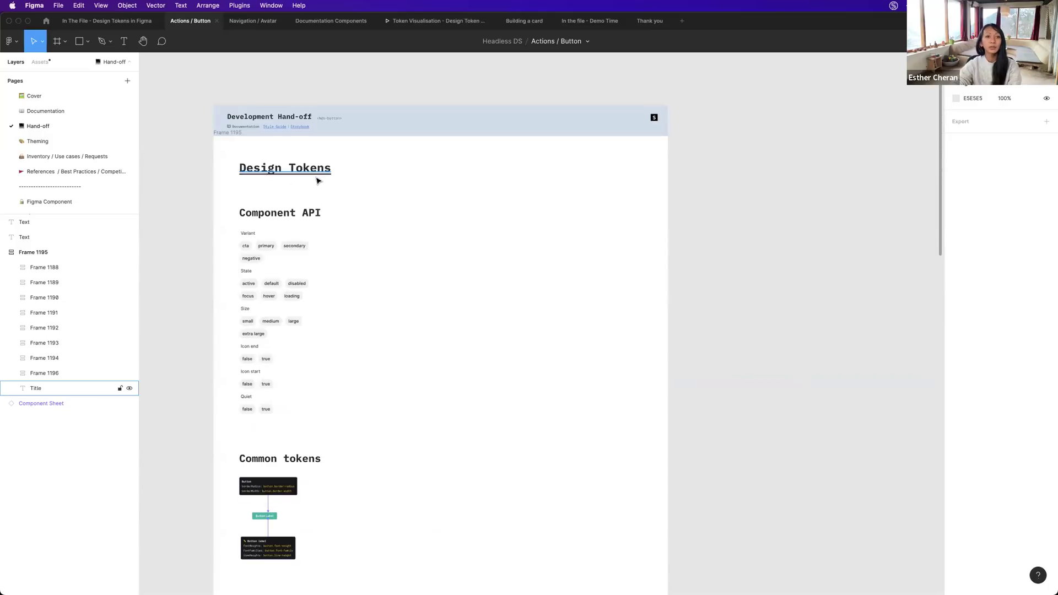
scroll(349, 182, down, 2)
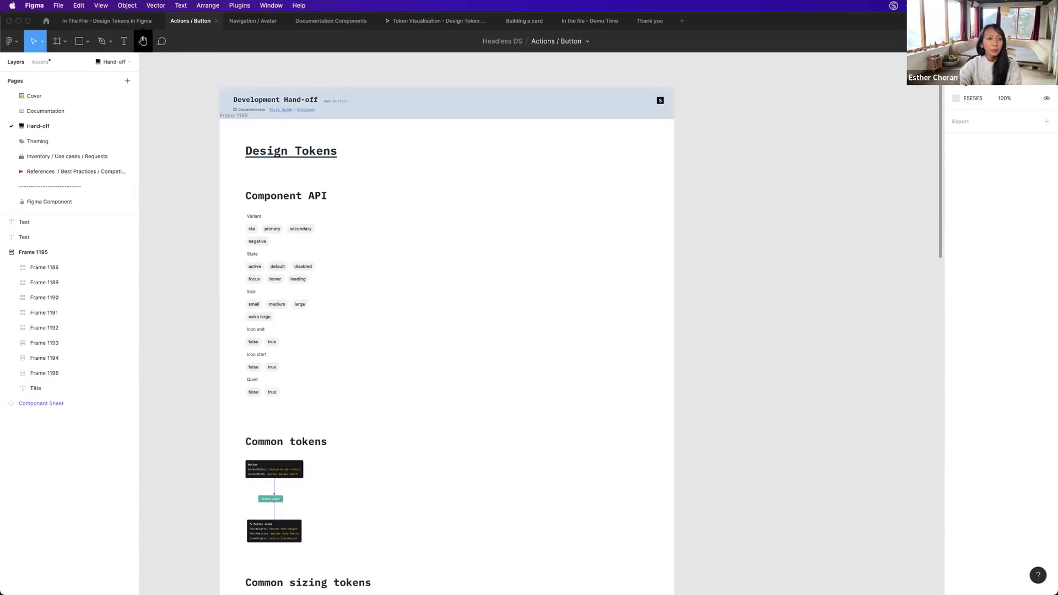
Switch to the In The File - Design Tokens in Figma file and read the Advantages slide.
click(123, 25)
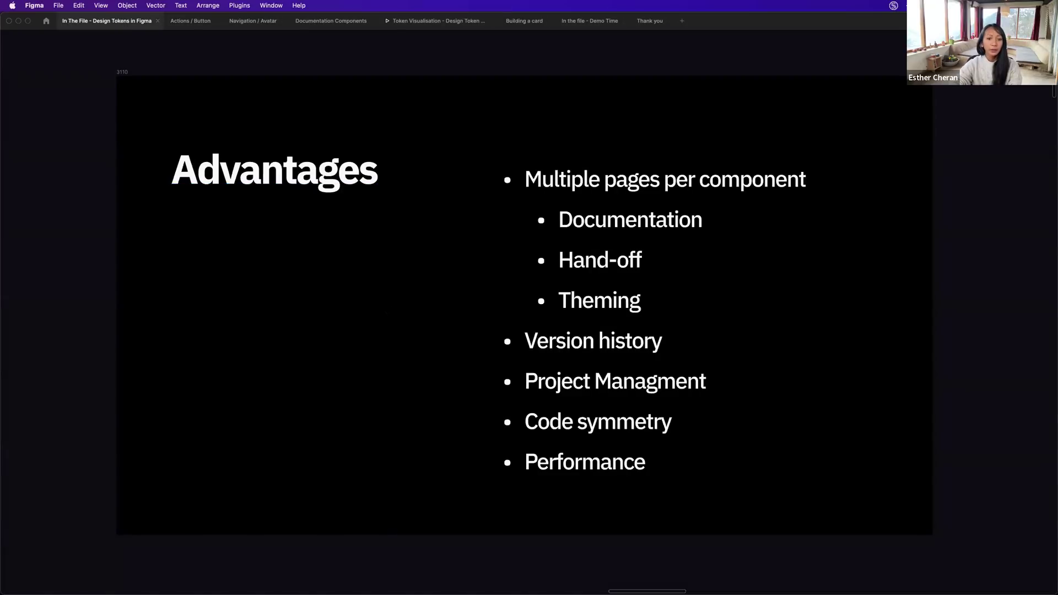
scroll(386, 313, down, 2)
scroll(386, 313, down, 2)
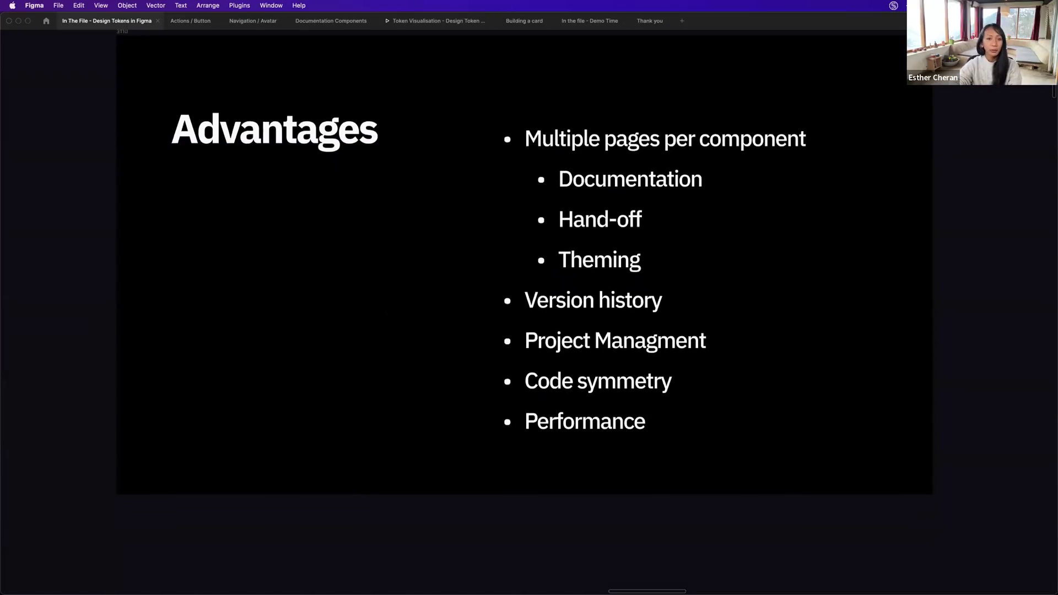
scroll(386, 313, down, 10)
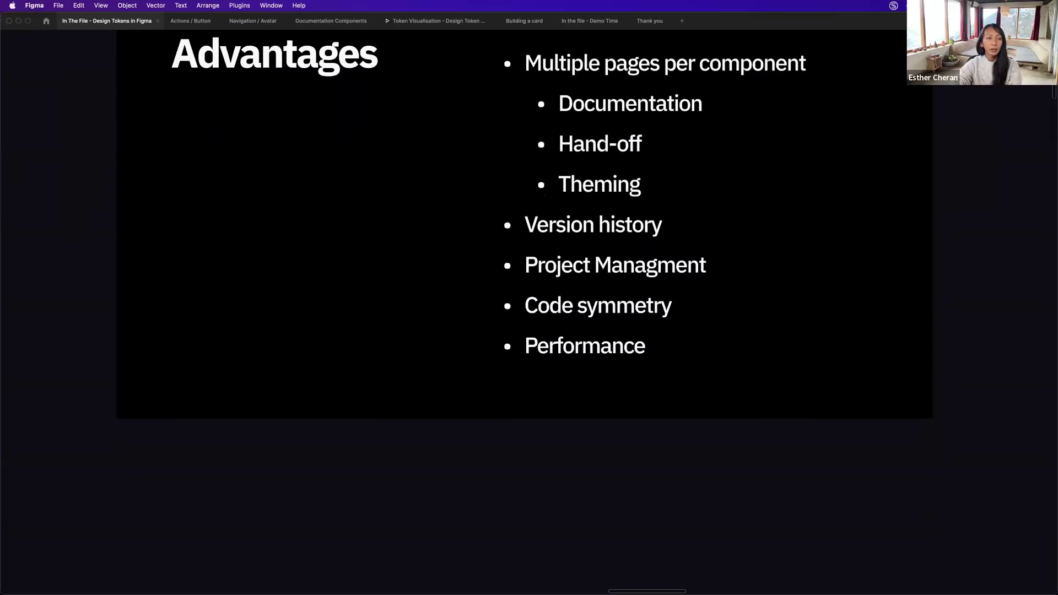
Read the slides that define design tokens and build option tokens from single colors, such as blue-500 and grey-700.
scroll(386, 308, down, 12)
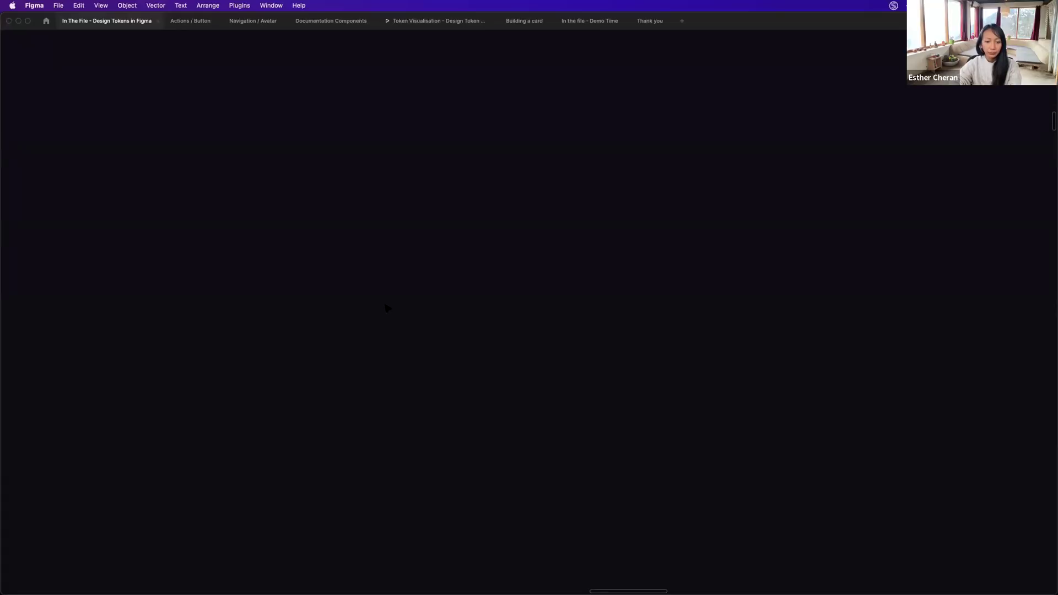
scroll(386, 309, down, 10)
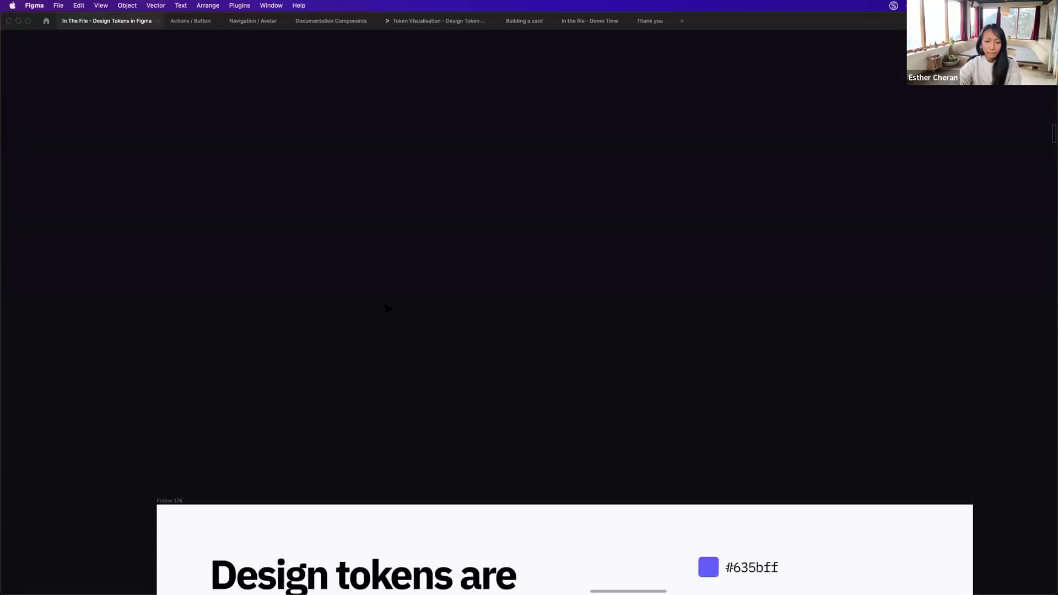
scroll(386, 309, up, 1)
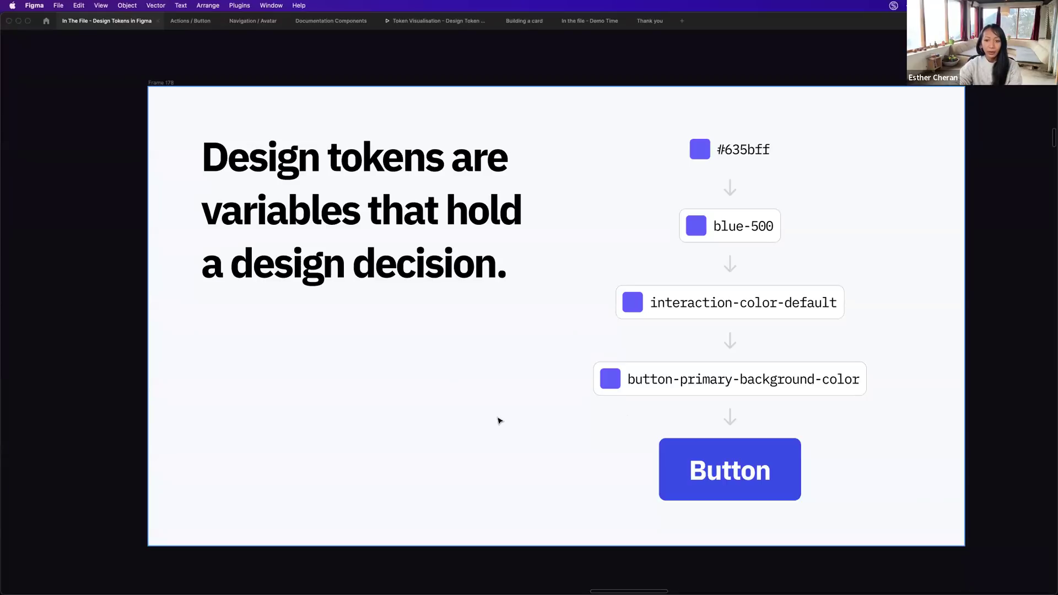
key(Right)
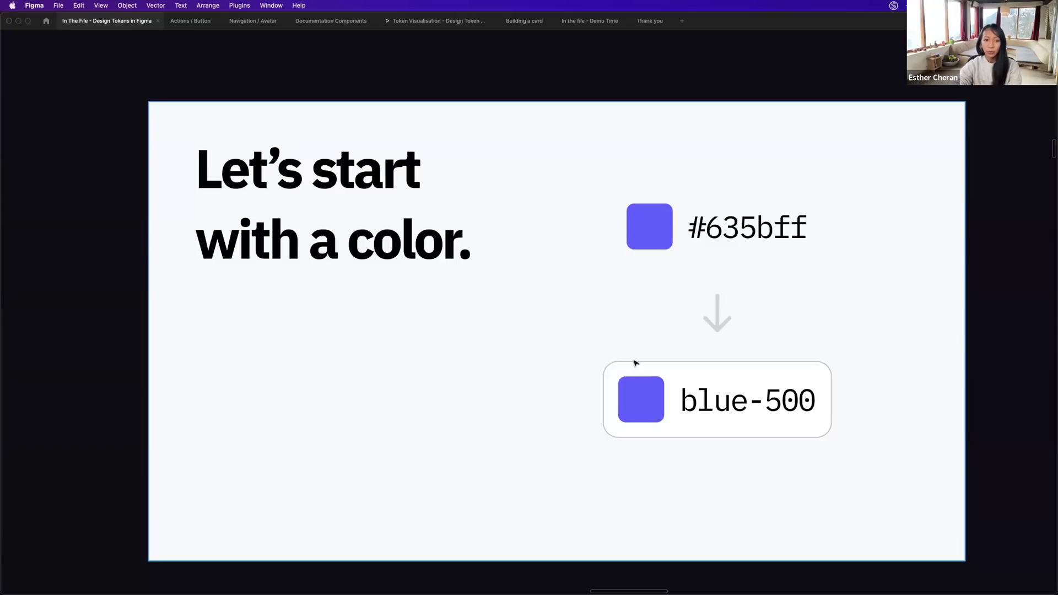
scroll(538, 380, down, 5)
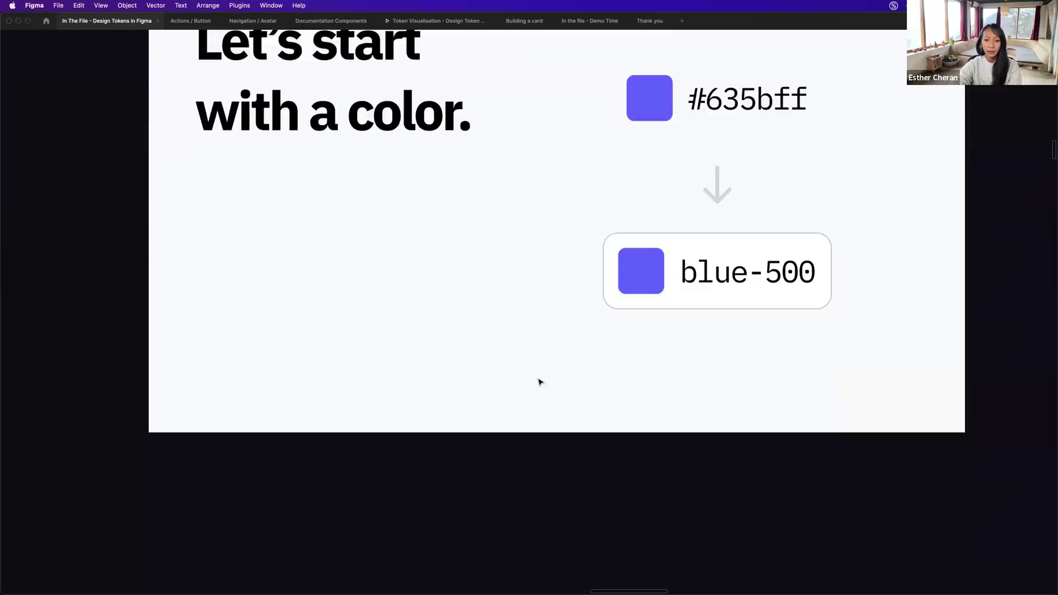
scroll(538, 381, down, 15)
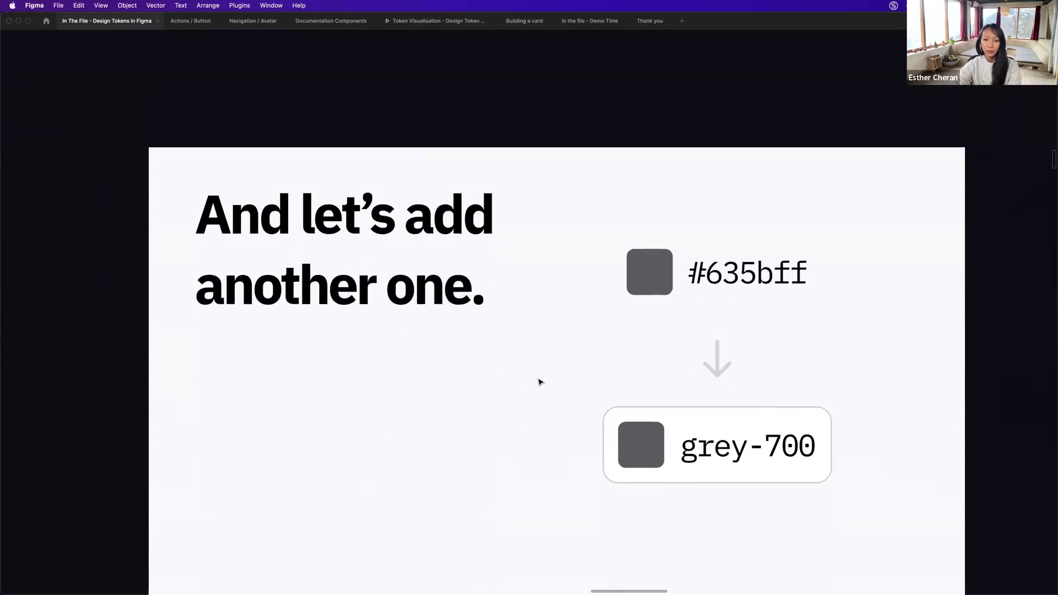
scroll(551, 374, down, 2)
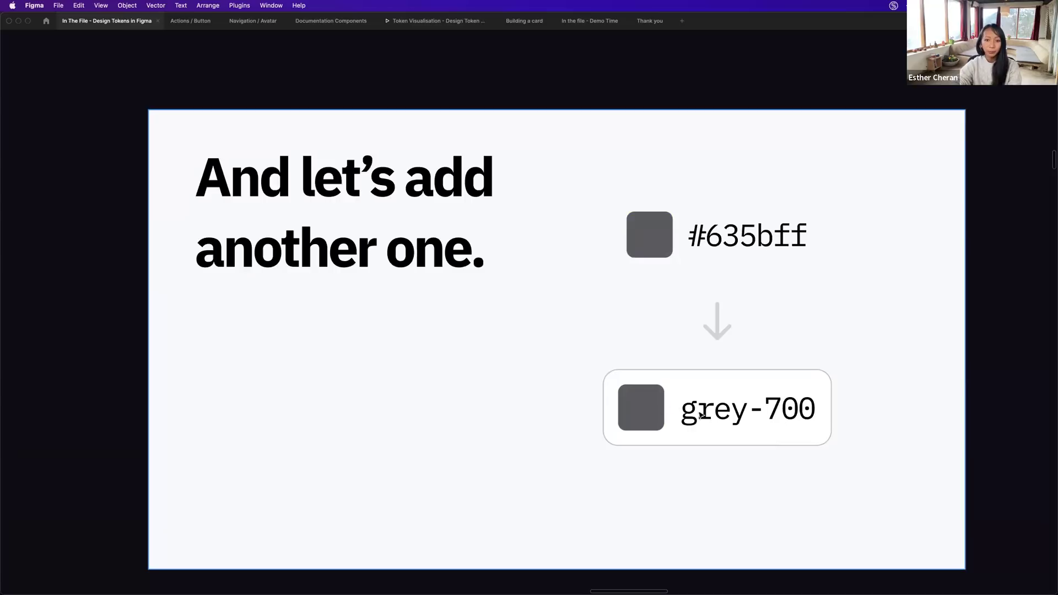
key(Right)
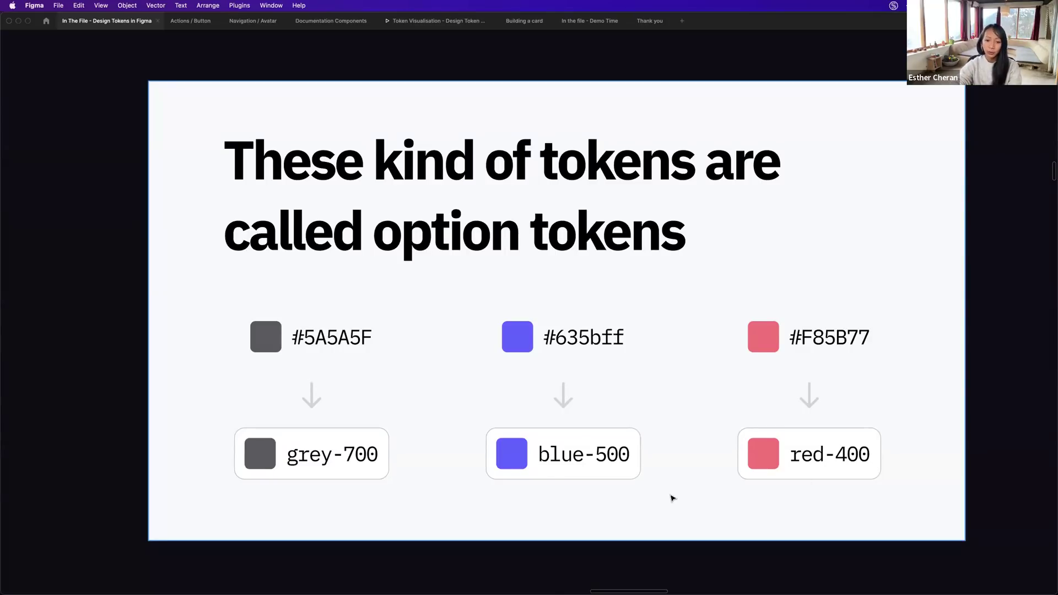
View the slides on styling a button, heading and radio control with the blue-500 token and the problem this raises.
scroll(671, 498, down, 15)
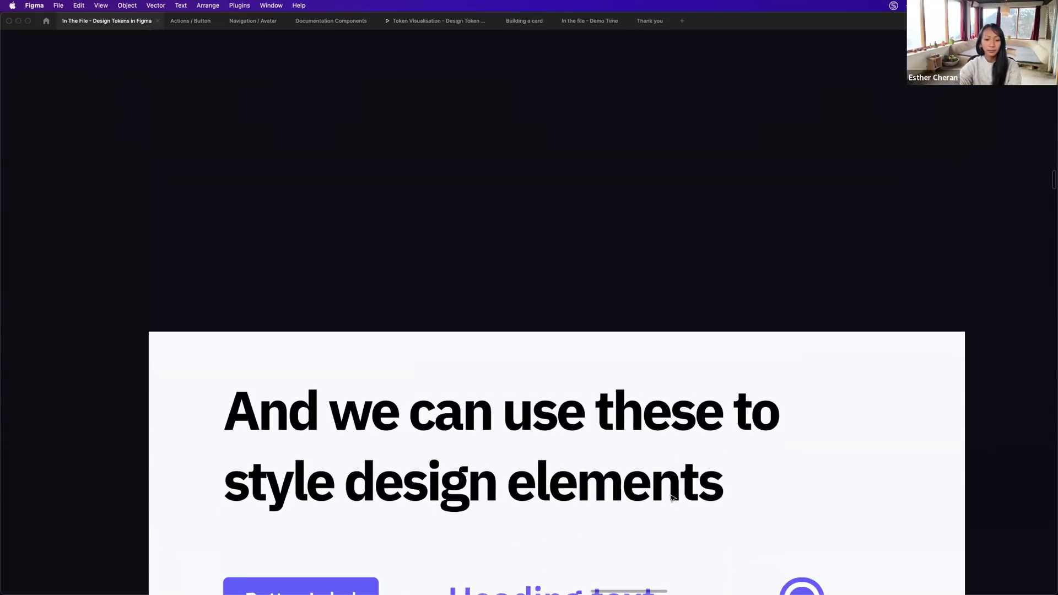
scroll(671, 498, down, 8)
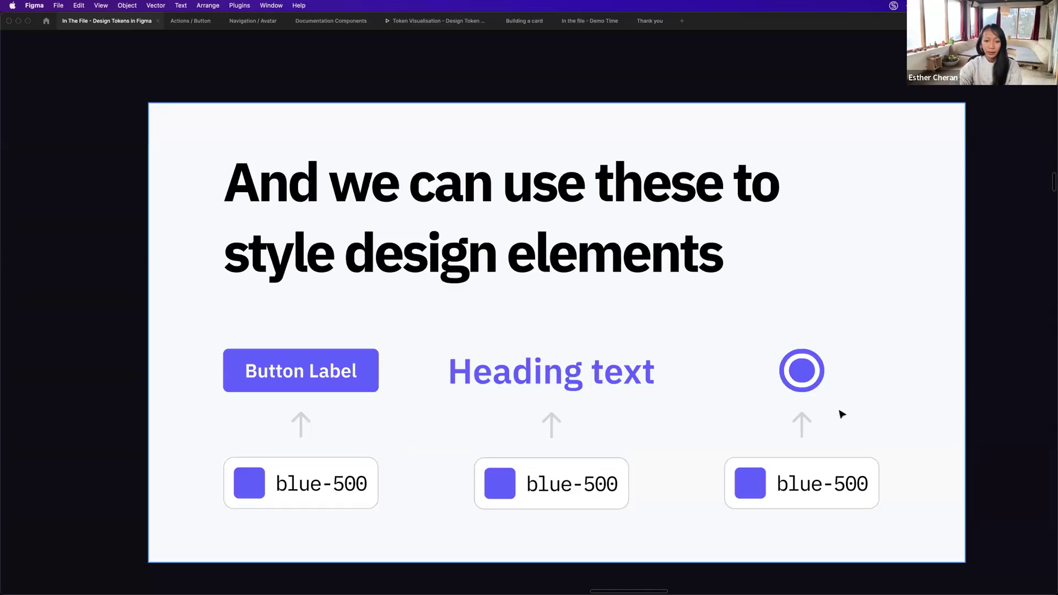
scroll(552, 447, down, 1)
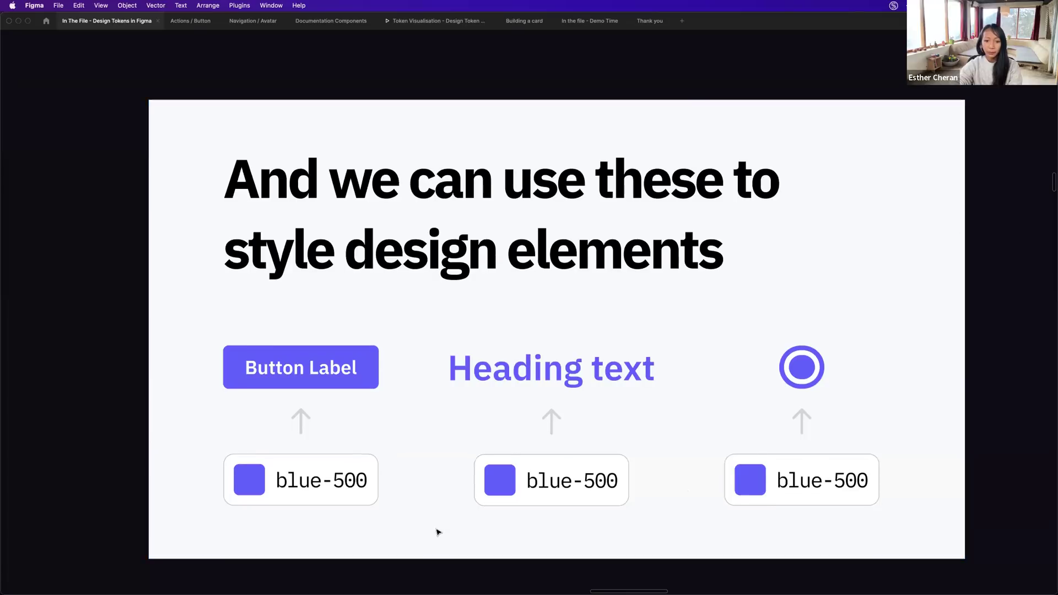
scroll(441, 532, down, 10)
scroll(439, 532, down, 15)
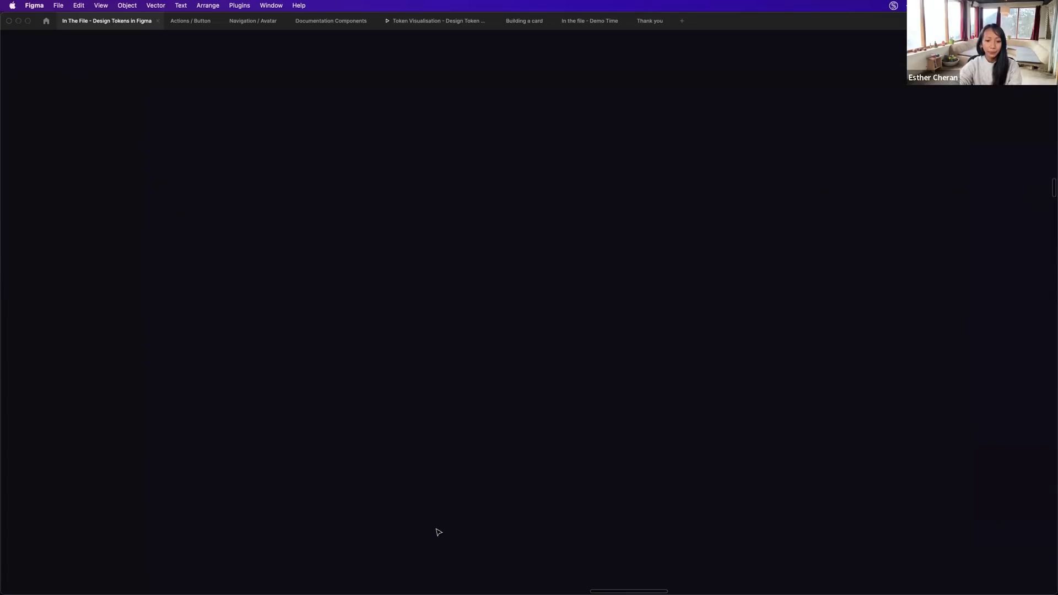
scroll(439, 532, down, 5)
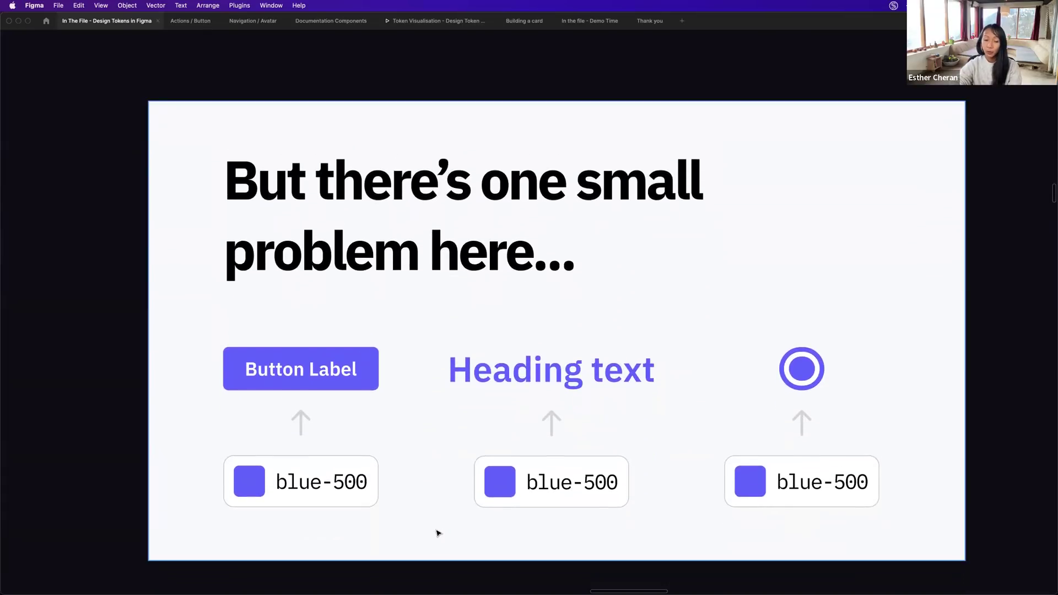
scroll(357, 427, down, 1)
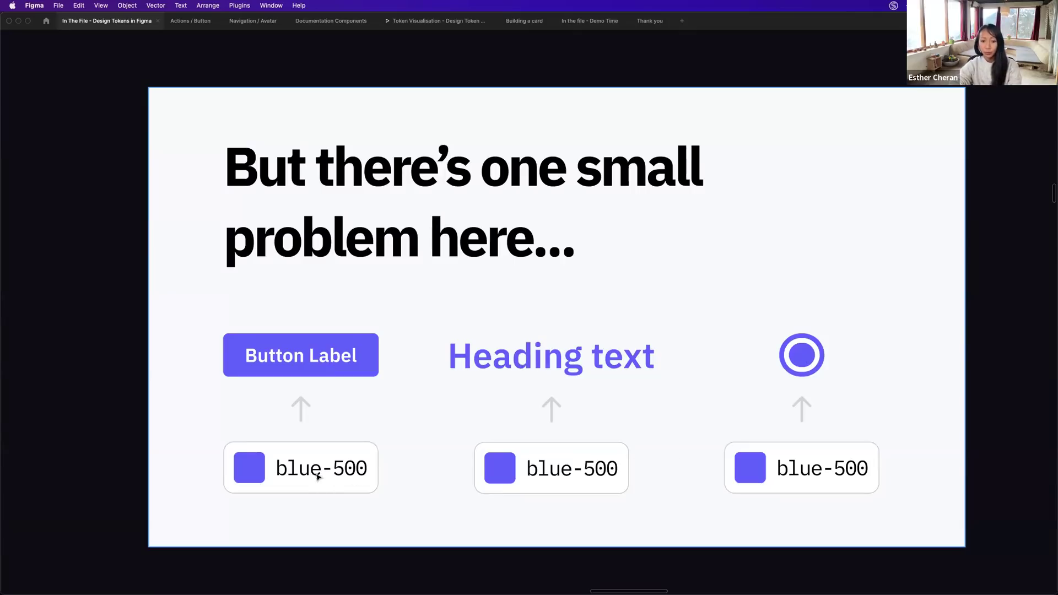
Read the slides on changing only the button color and on the Alias token type, with action-primary-bg referencing blue-500.
scroll(528, 515, down, 10)
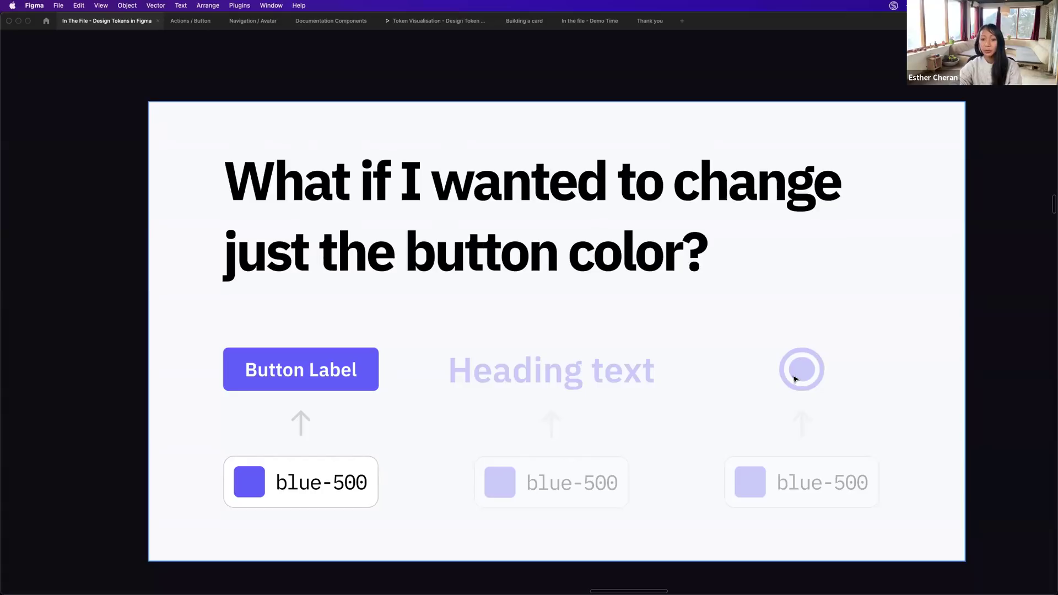
scroll(608, 436, down, 2)
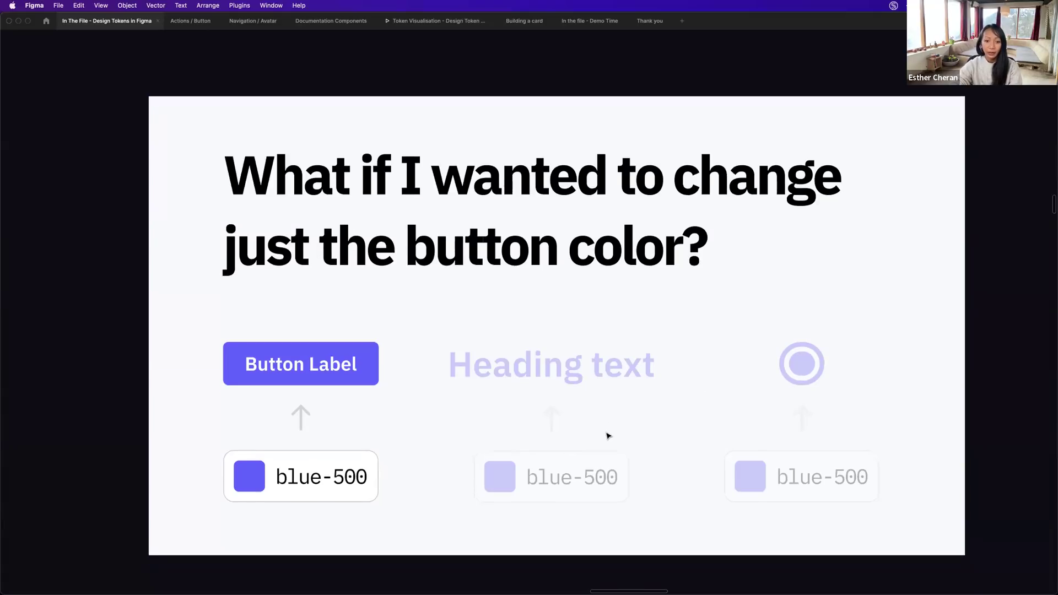
scroll(608, 436, down, 10)
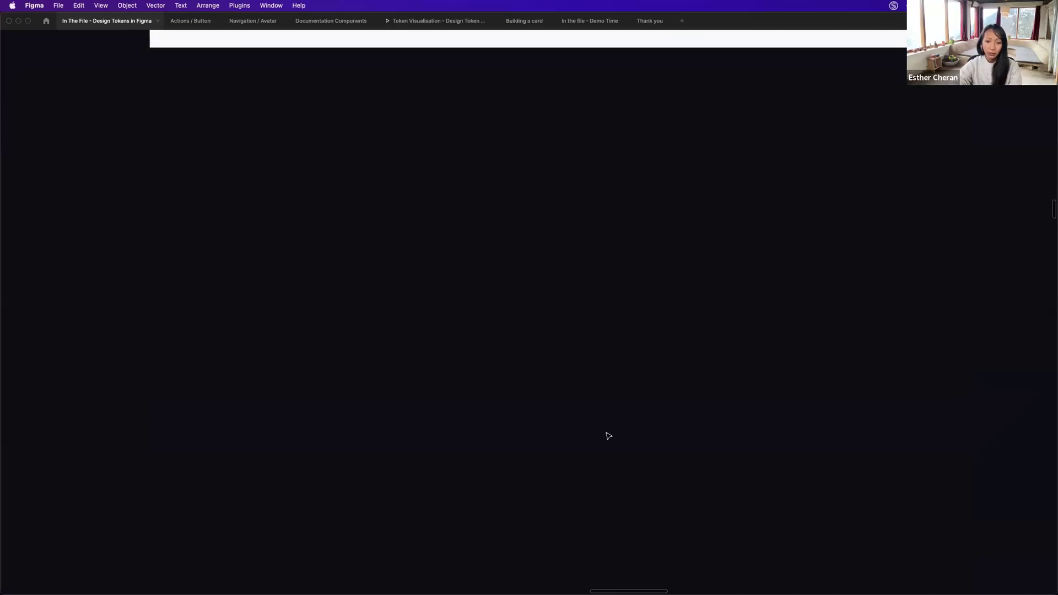
scroll(608, 436, down, 6)
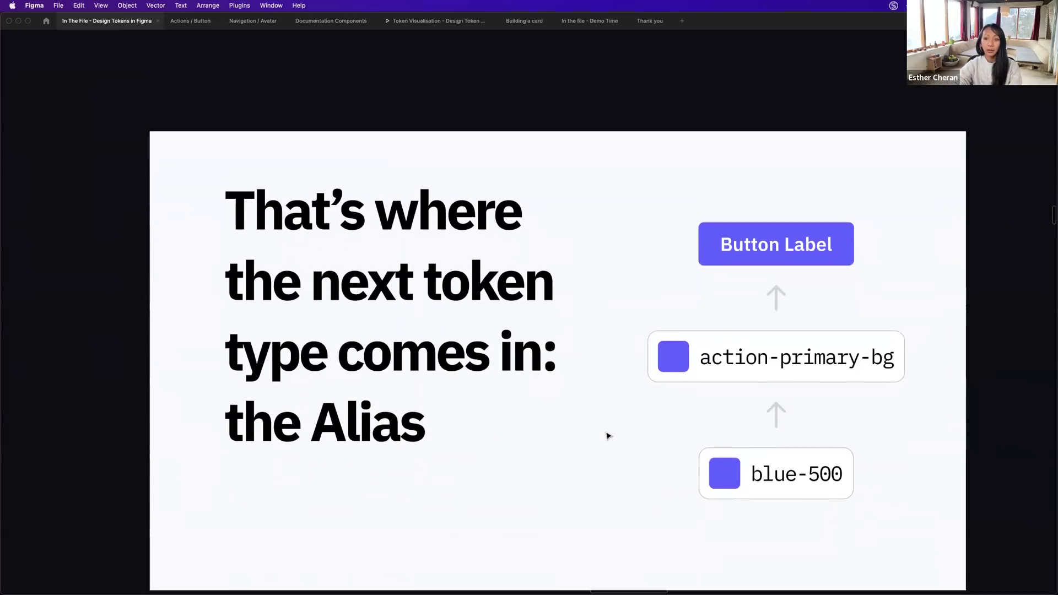
scroll(608, 436, down, 1)
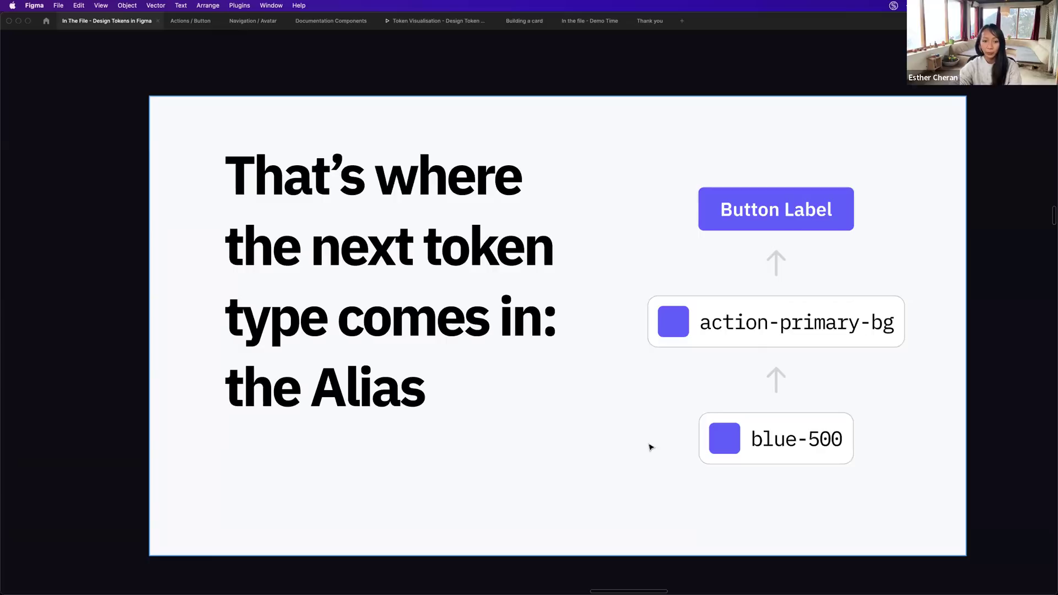
key(Right)
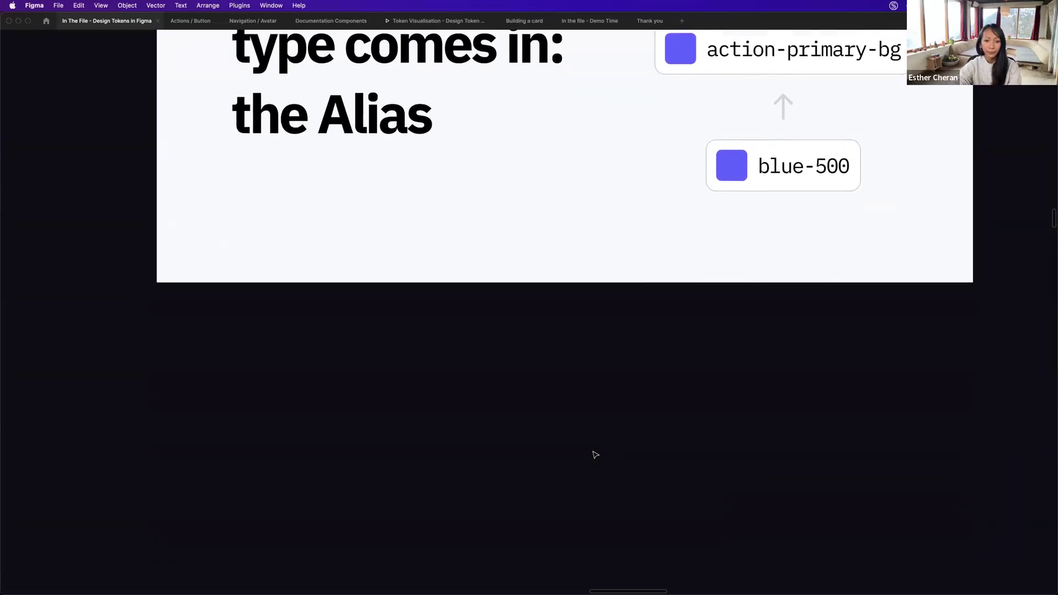
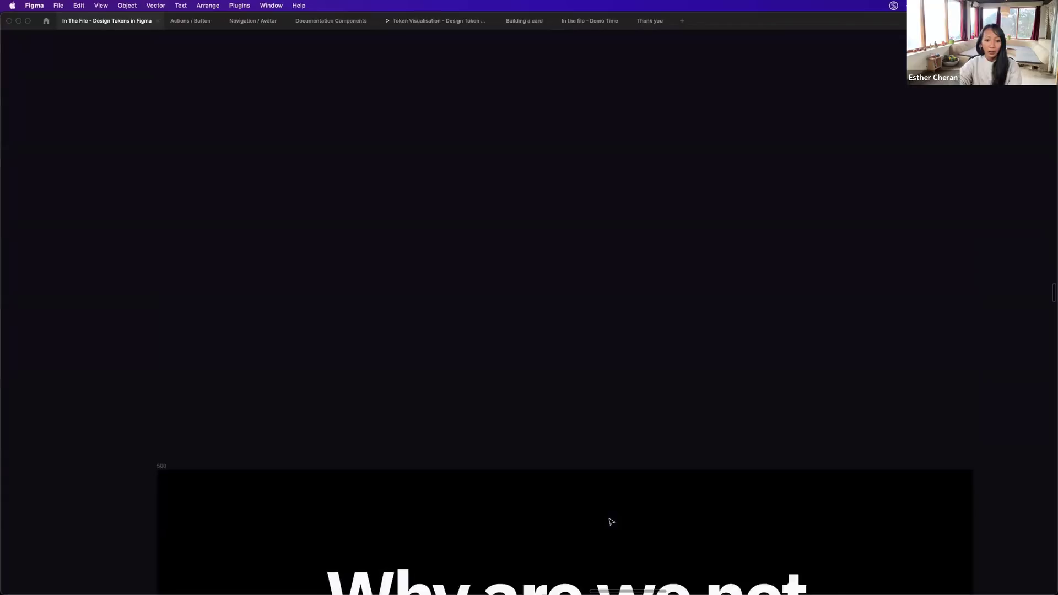
View the slides asking why design tokens are not yet used in design tools and giving the answer.
scroll(610, 521, down, 2)
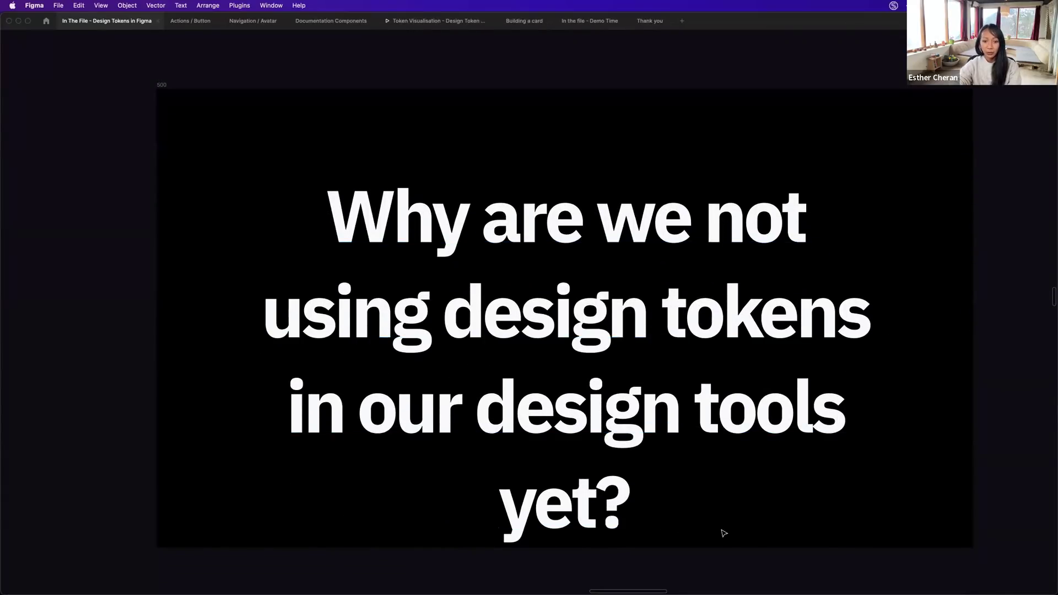
scroll(667, 525, down, 10)
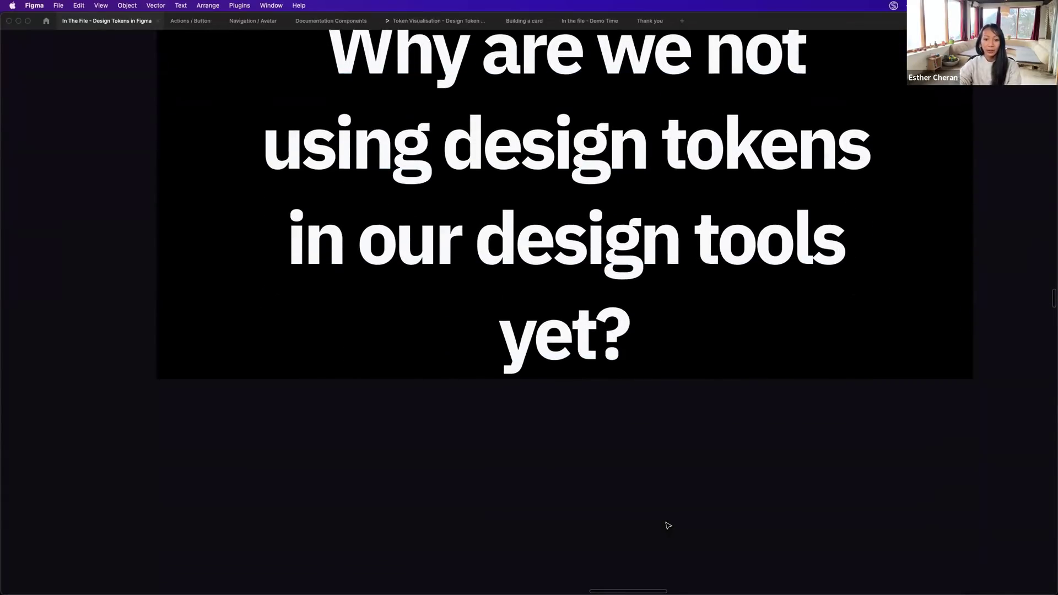
scroll(668, 525, down, 10)
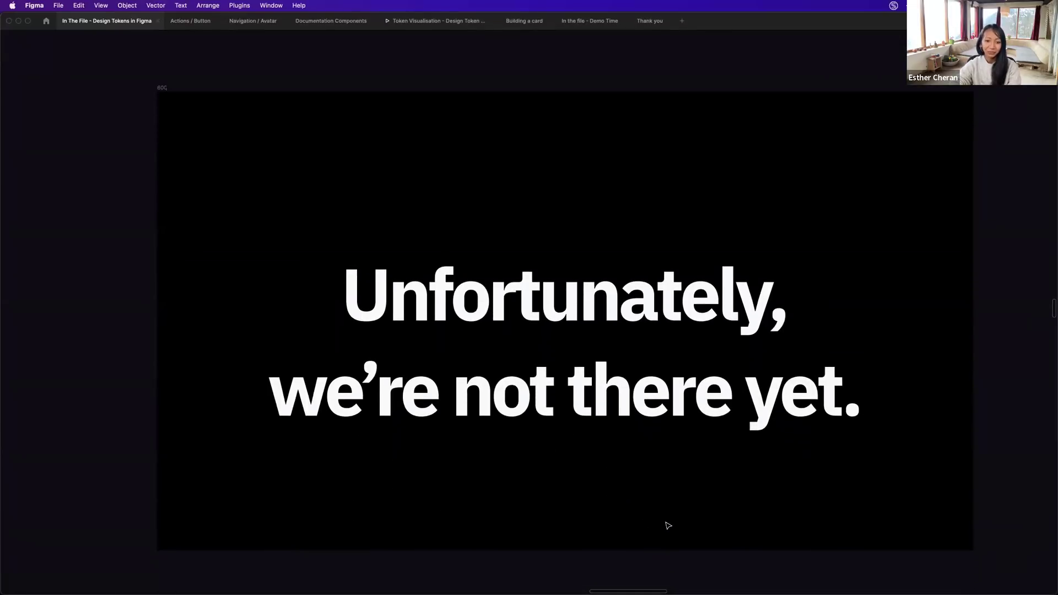
scroll(668, 525, down, 7)
scroll(667, 525, down, 12)
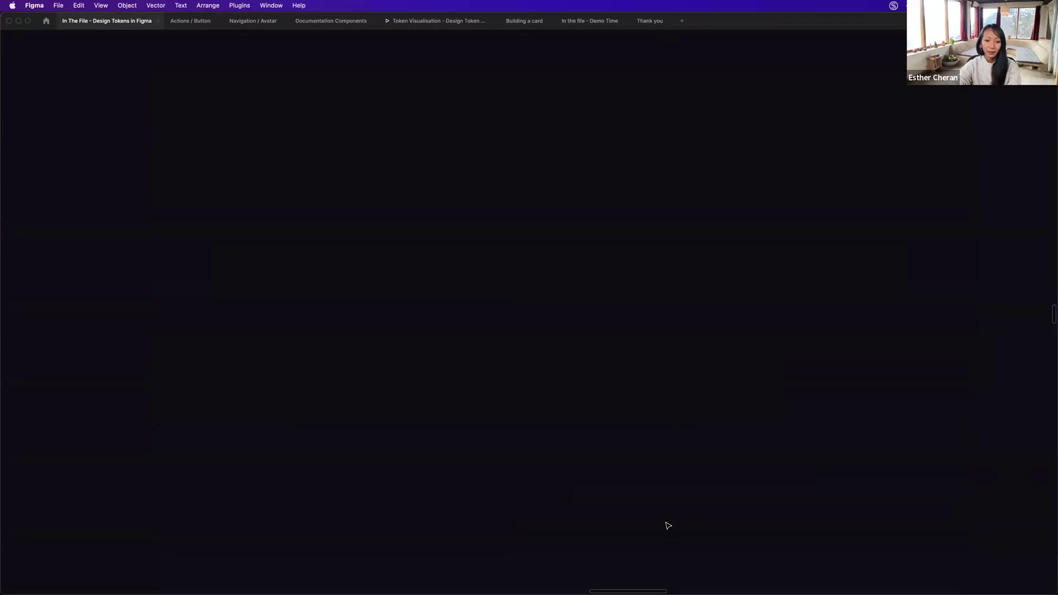
Compare the slides on Figma color styles and their missing references, using the gray/500 and text/muted example.
scroll(668, 525, down, 3)
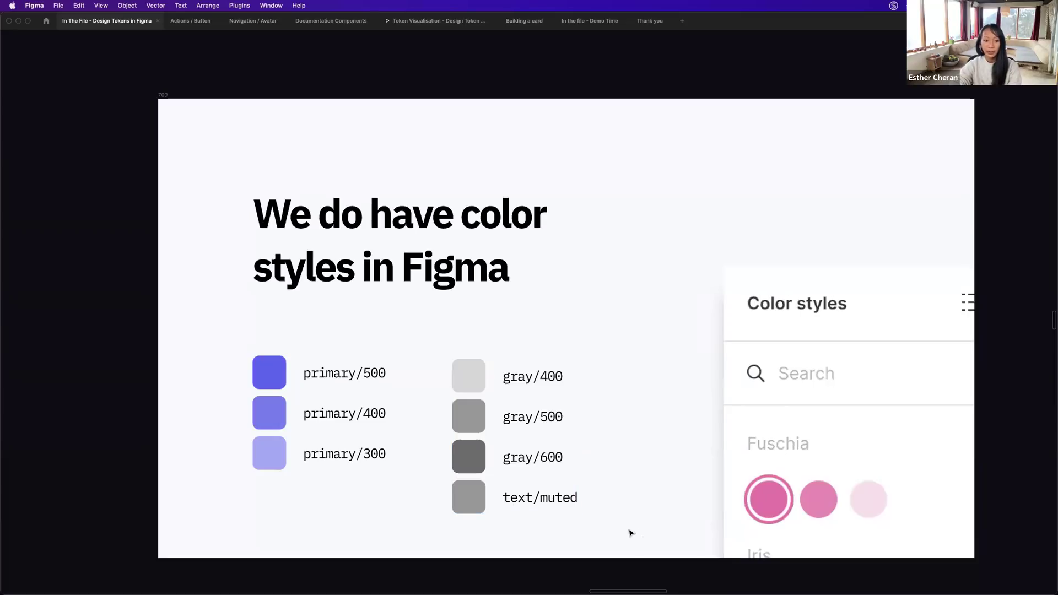
scroll(630, 533, down, 8)
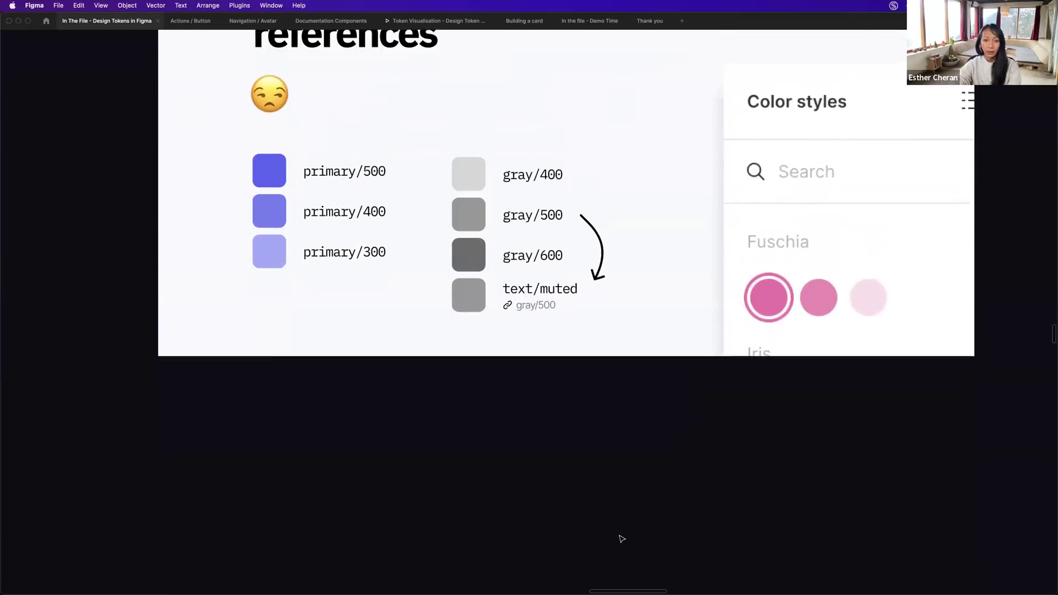
scroll(621, 538, up, 5)
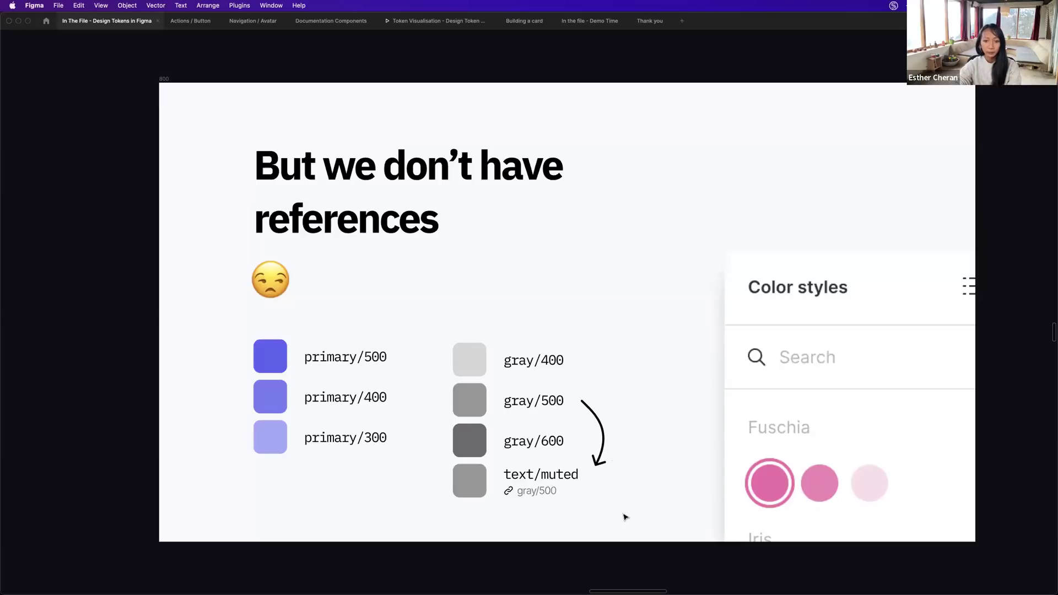
scroll(625, 516, down, 1)
Read the slides on Figma text styles and defining them atomically, using the Heading 5 / Regular example.
scroll(625, 516, down, 10)
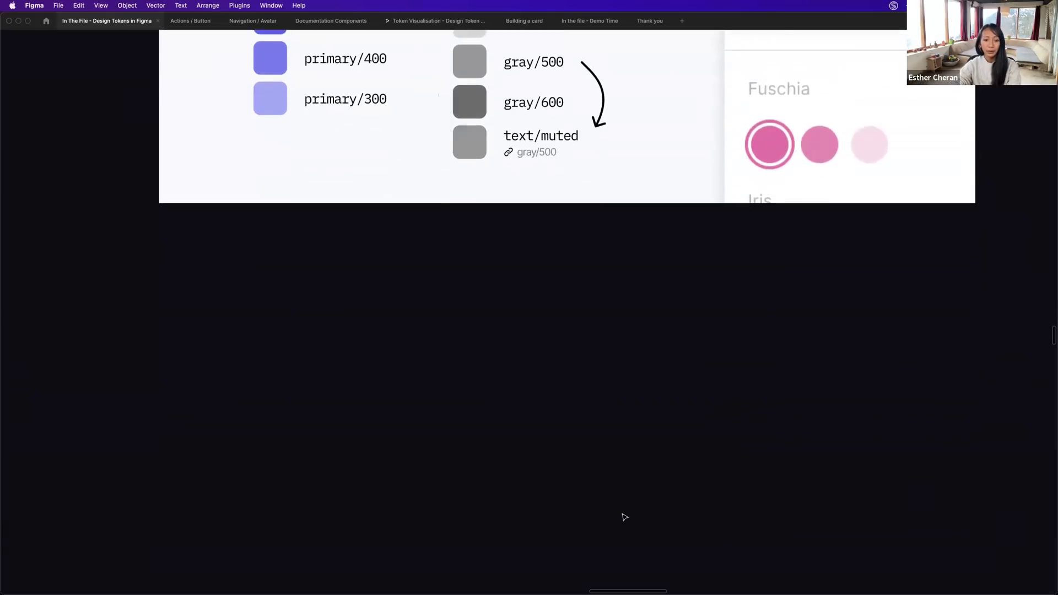
scroll(624, 517, down, 10)
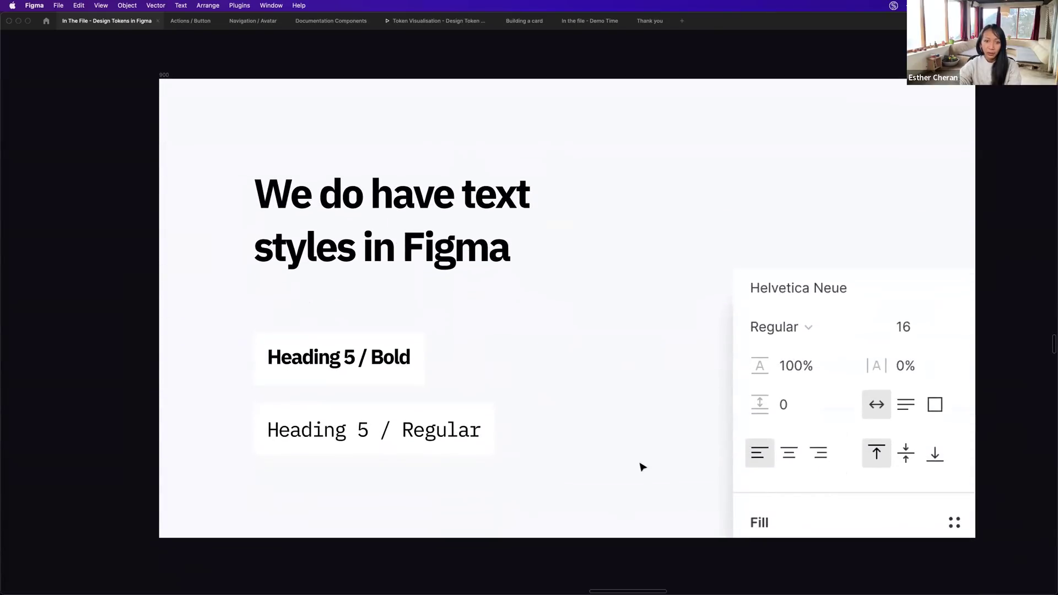
scroll(641, 467, down, 10)
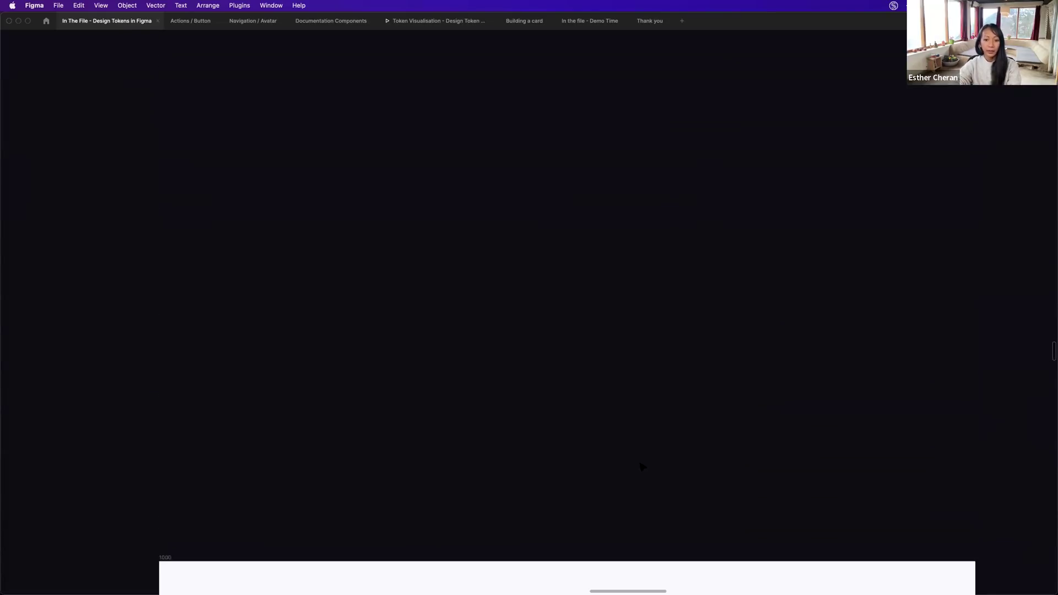
scroll(642, 467, down, 10)
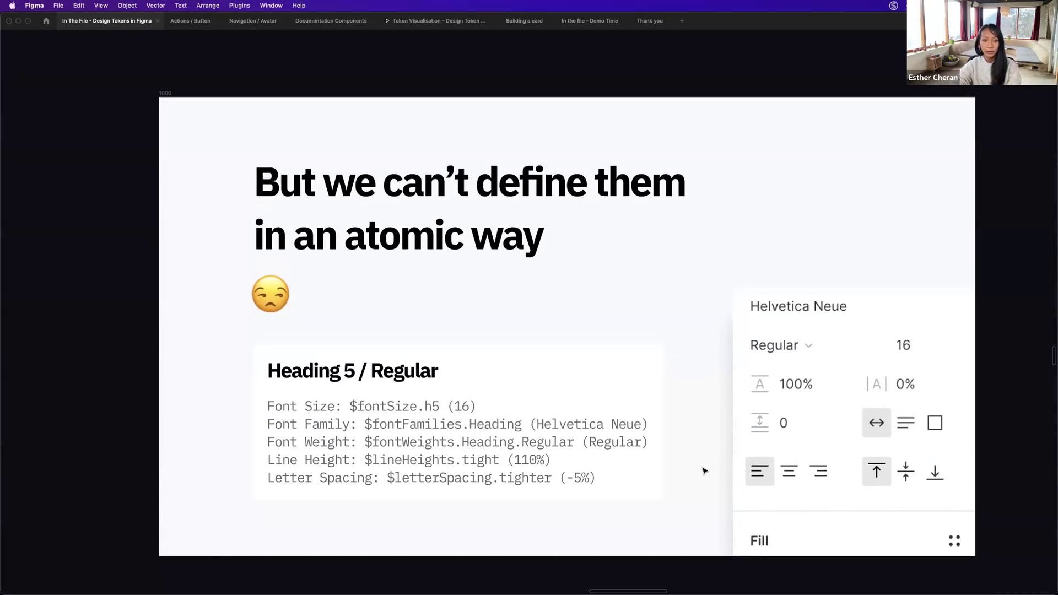
Read the slides on Auto Layout and on the missing way to define reusable values for it.
scroll(634, 475, down, 10)
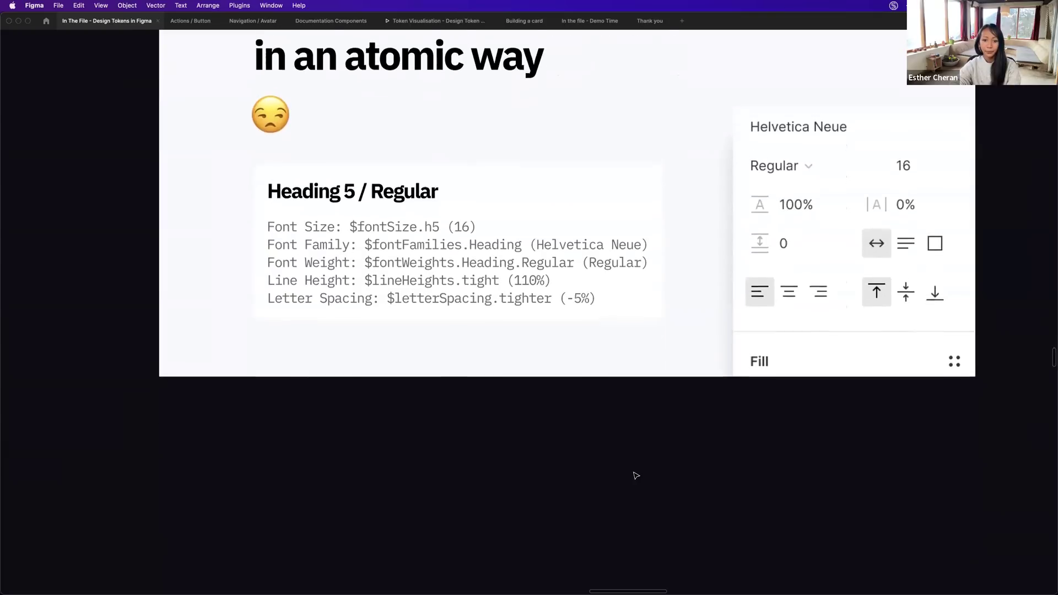
scroll(634, 475, down, 4)
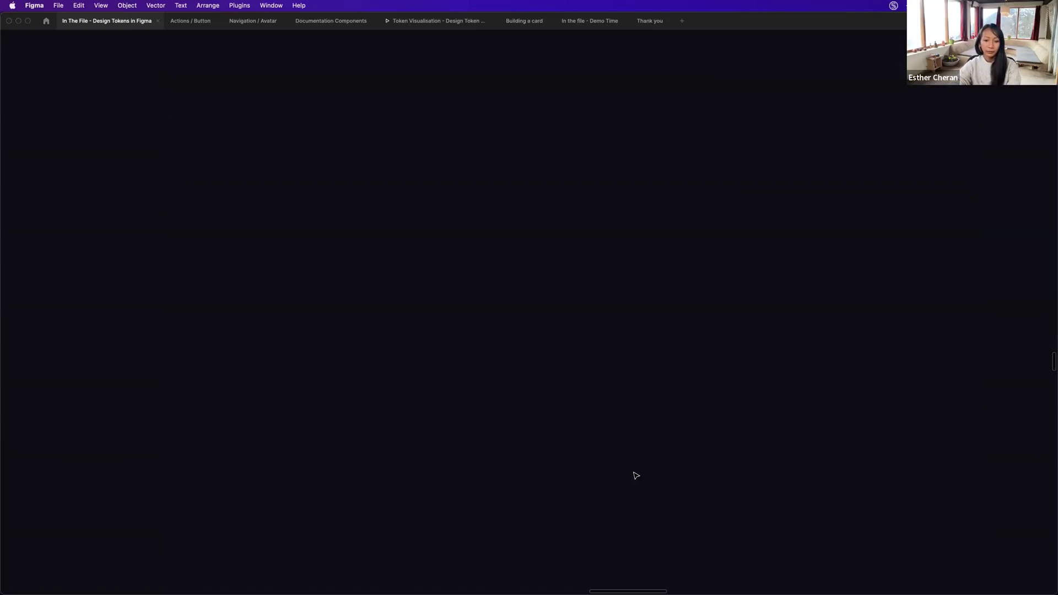
scroll(634, 475, down, 8)
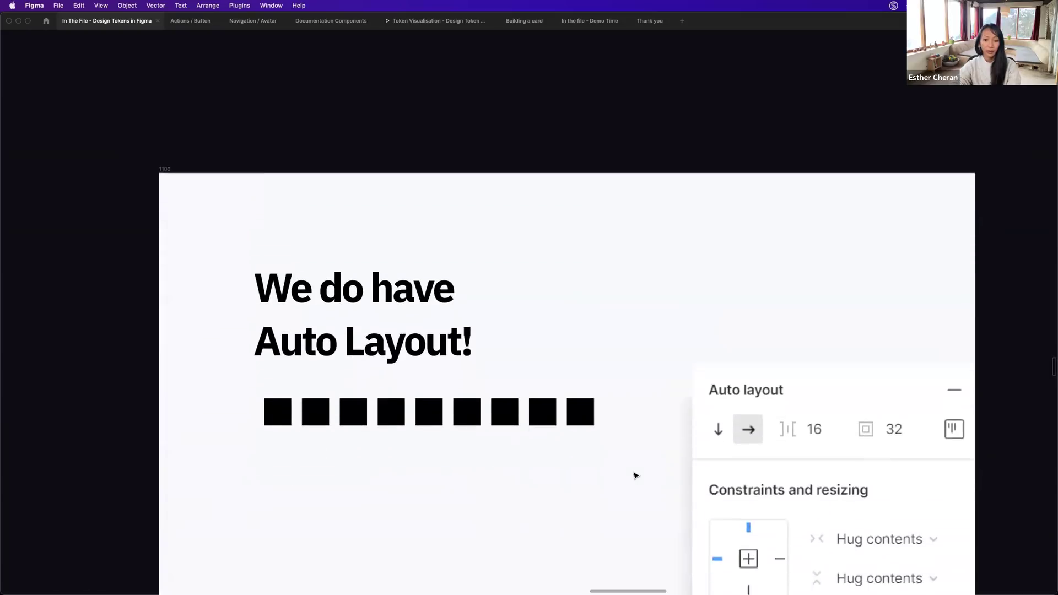
scroll(635, 475, up, 1)
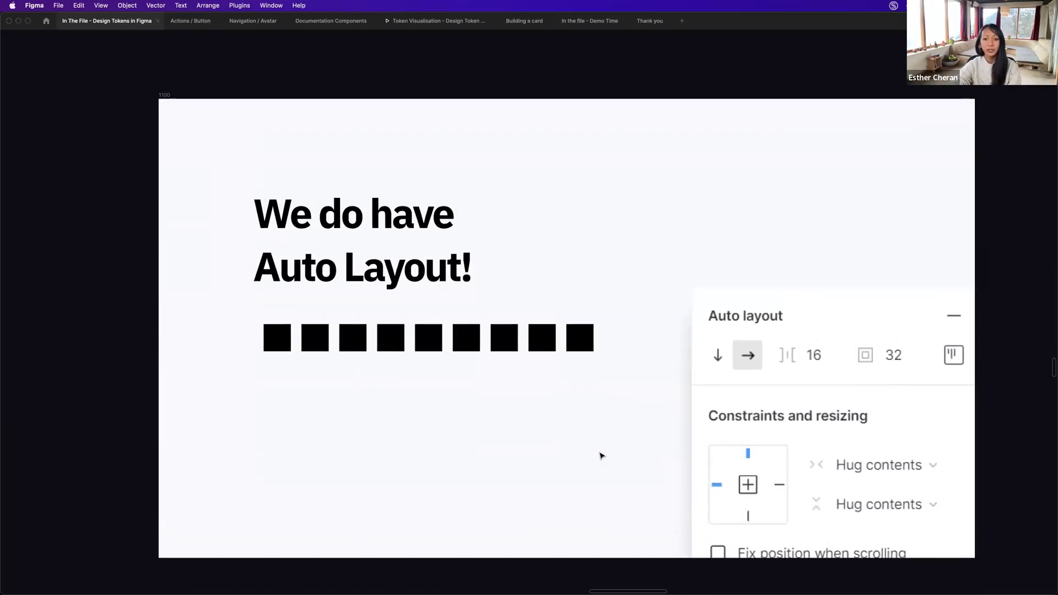
scroll(625, 454, down, 10)
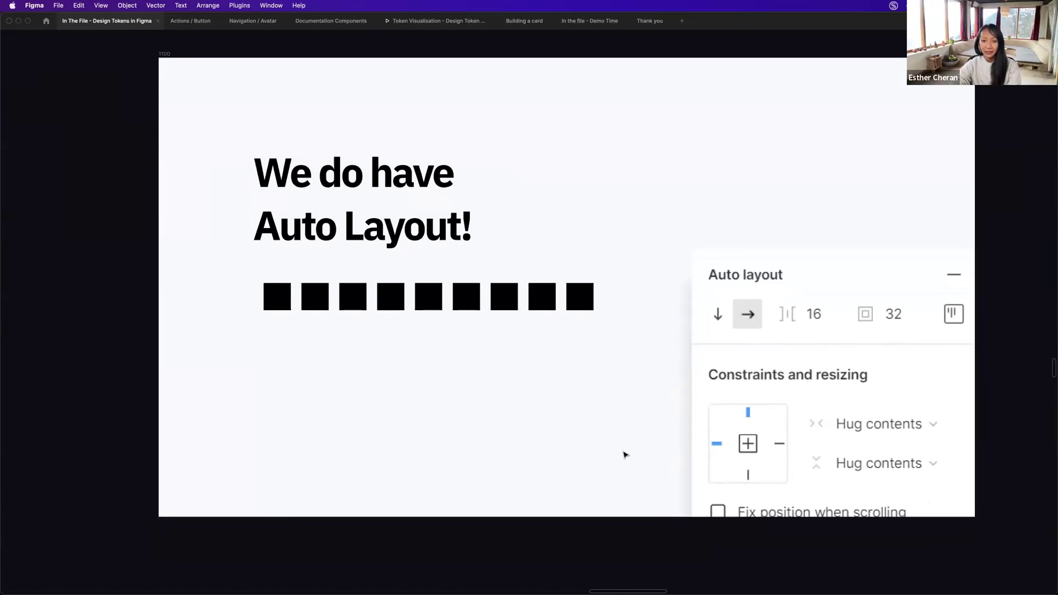
scroll(625, 455, down, 15)
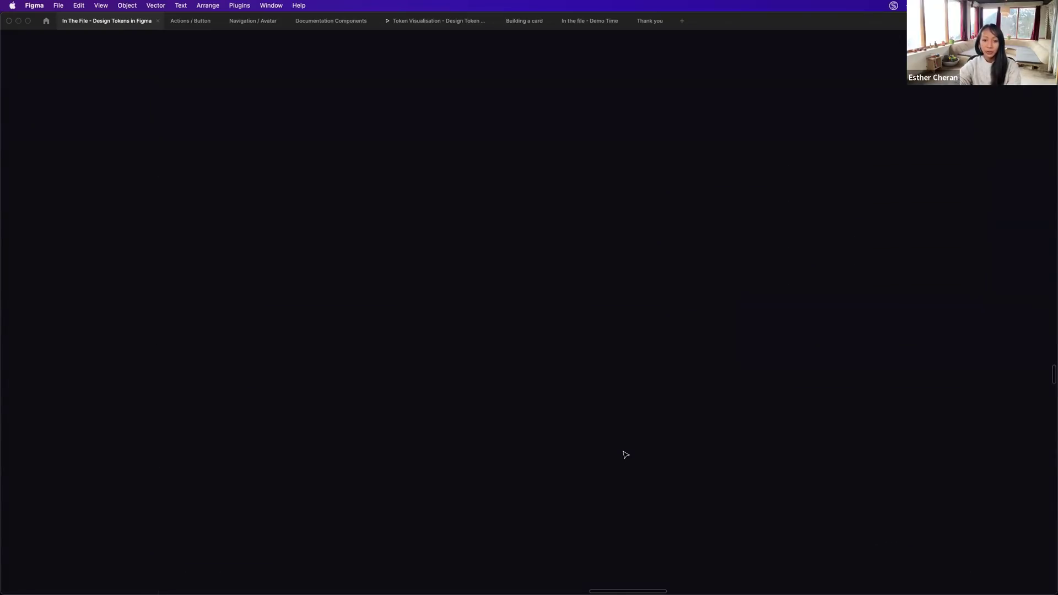
scroll(625, 454, up, 2)
scroll(625, 454, up, 3)
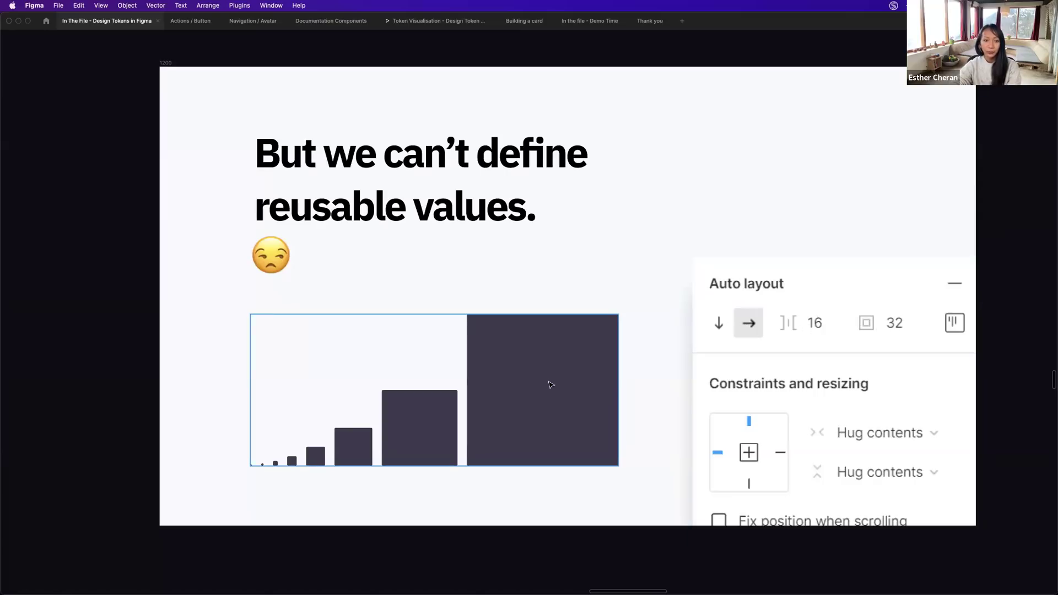
Read the slides on using reusable values inside other properties and on what Figma Tokens makes possible.
scroll(548, 383, down, 5)
scroll(550, 385, down, 10)
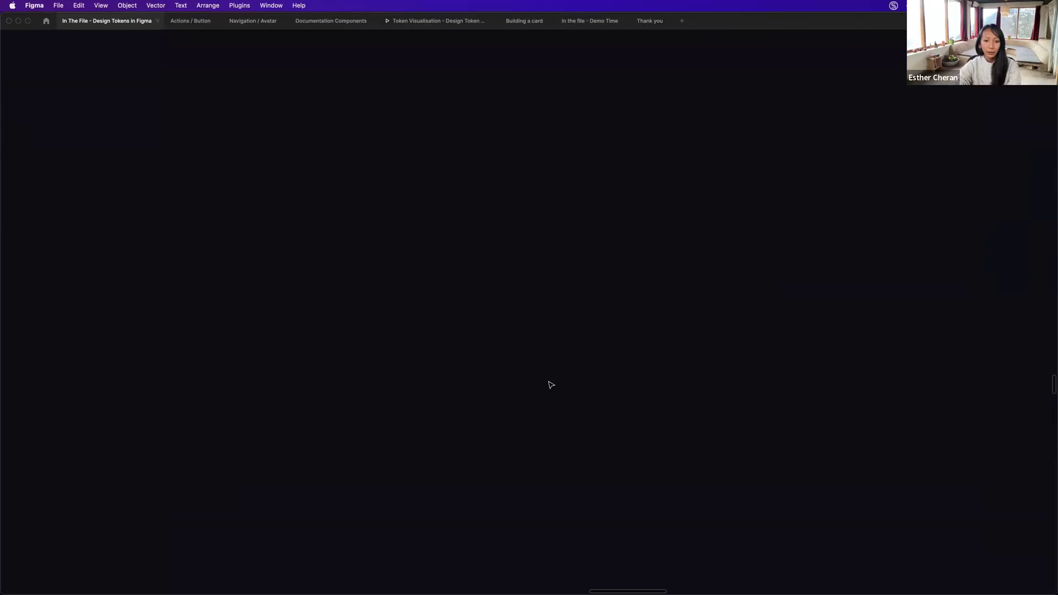
scroll(549, 384, down, 5)
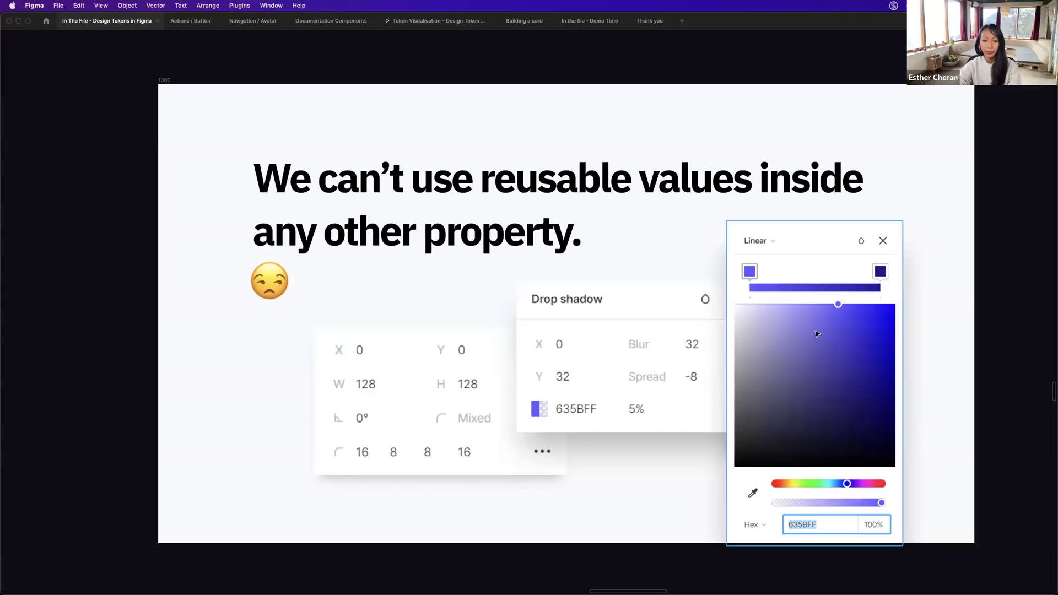
scroll(819, 366, down, 10)
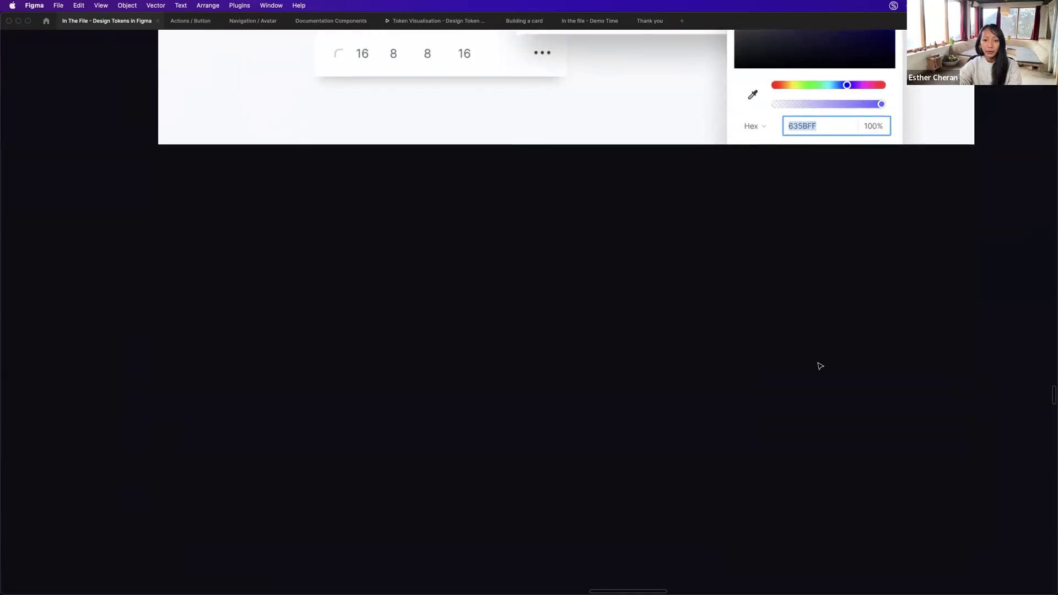
scroll(819, 366, down, 10)
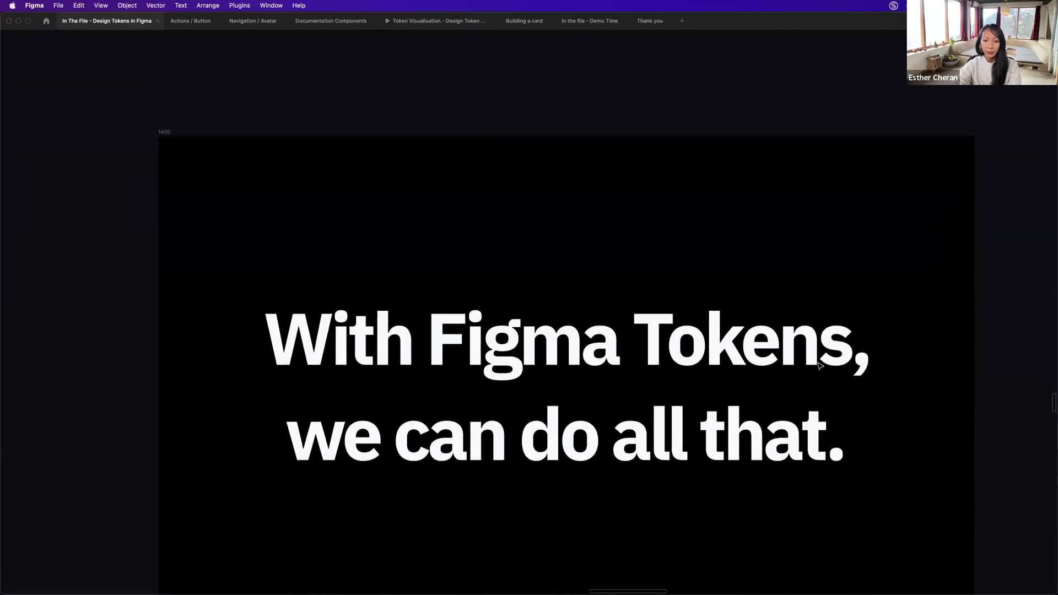
scroll(819, 366, up, 1)
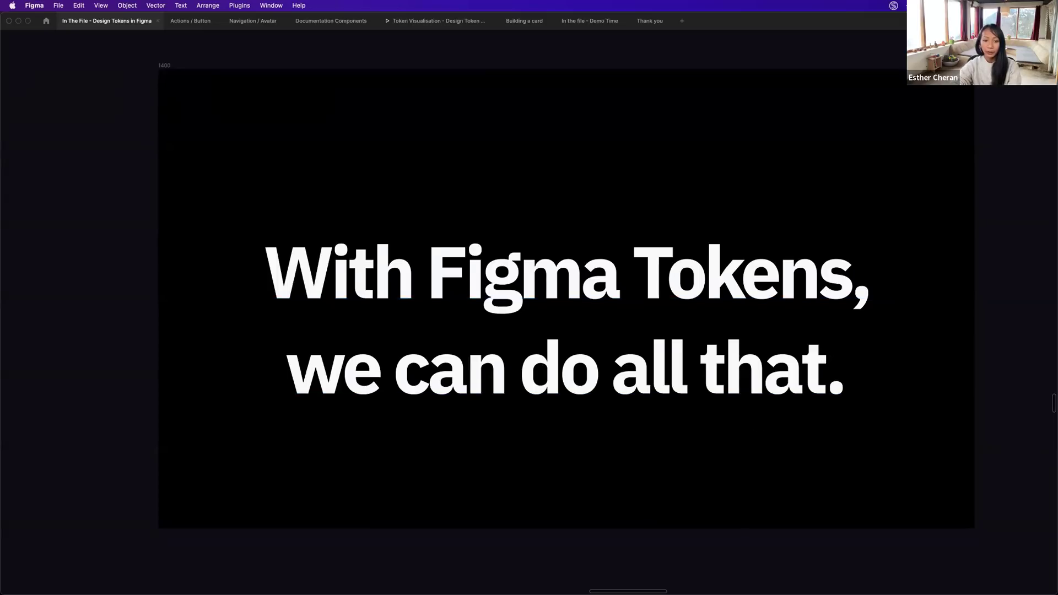
Read the slide listing the supported token types, from Colors and Typography to Sizing and Box Shadow.
scroll(755, 430, down, 8)
scroll(761, 431, down, 15)
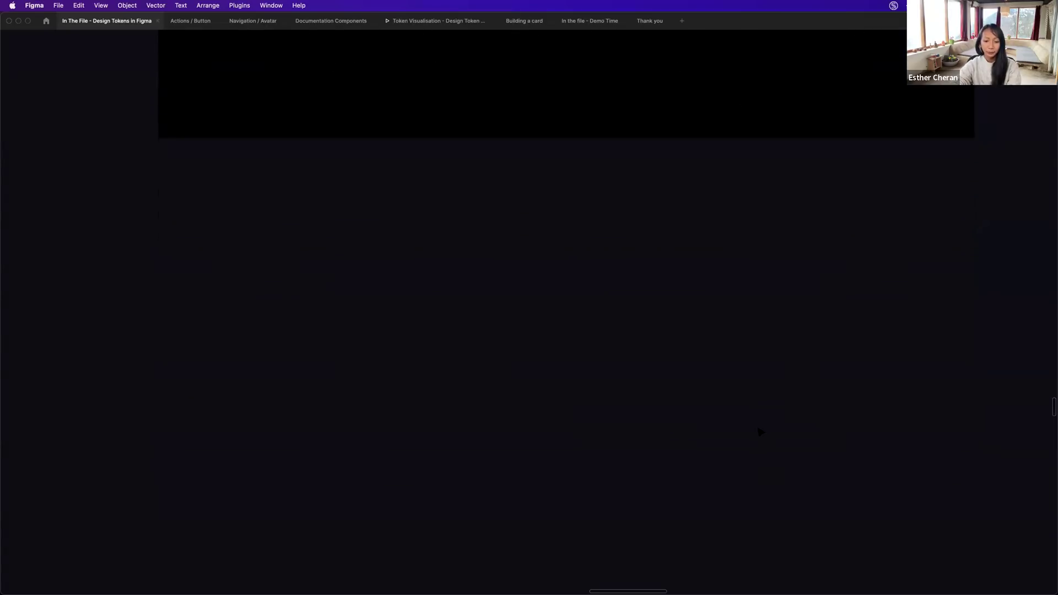
scroll(760, 431, down, 10)
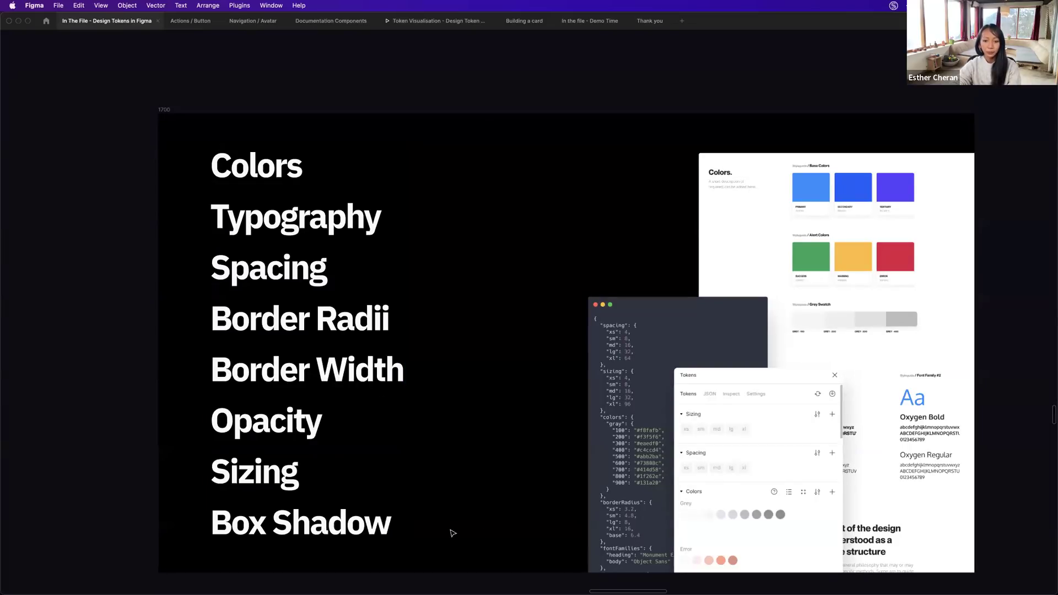
View the "Let's get started." slide and the prompt to install the plugin first.
scroll(451, 532, down, 10)
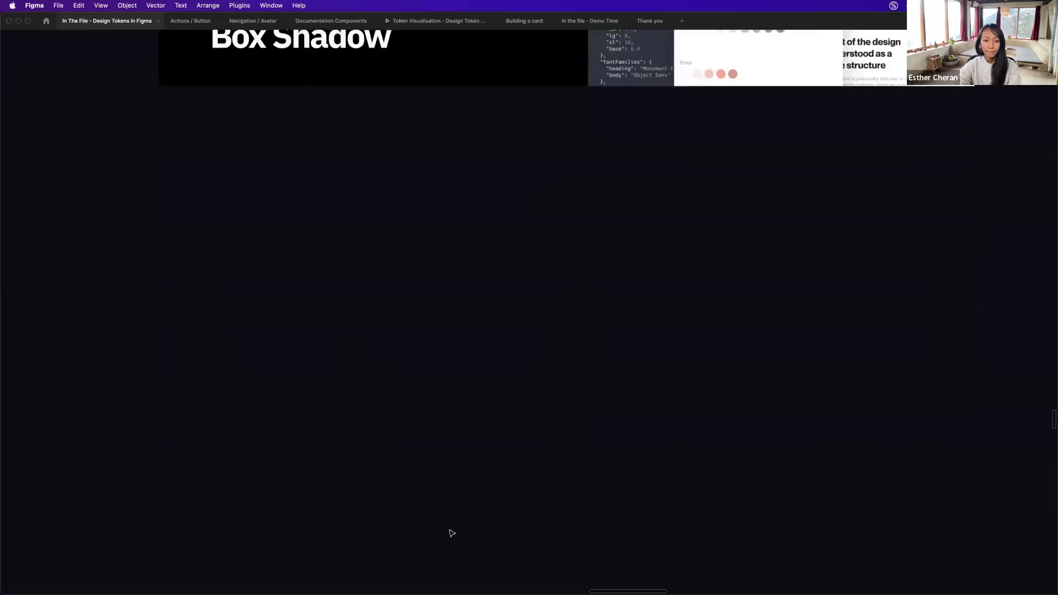
scroll(452, 532, down, 10)
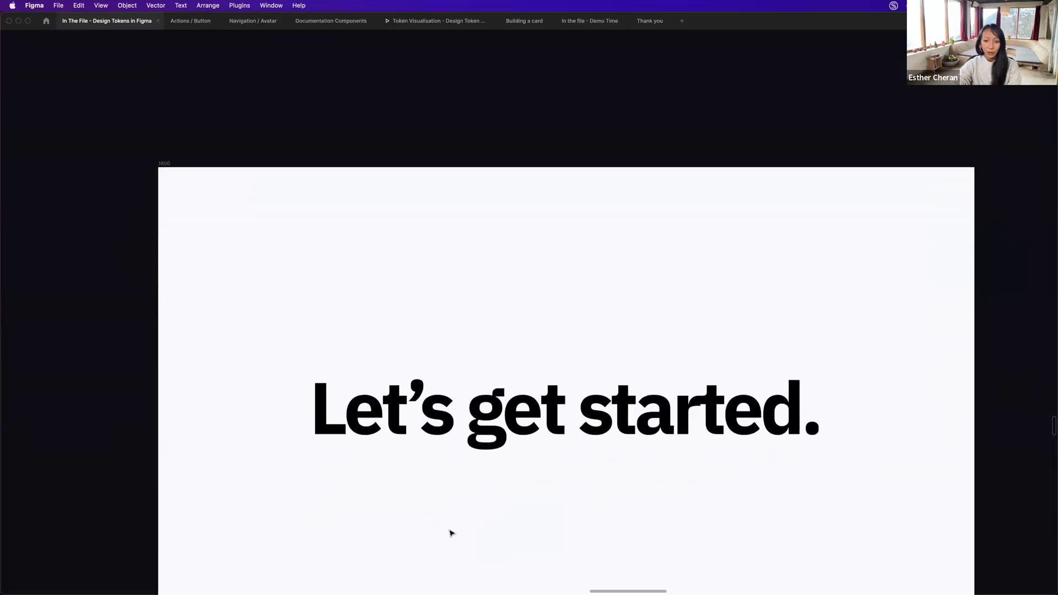
scroll(451, 533, down, 3)
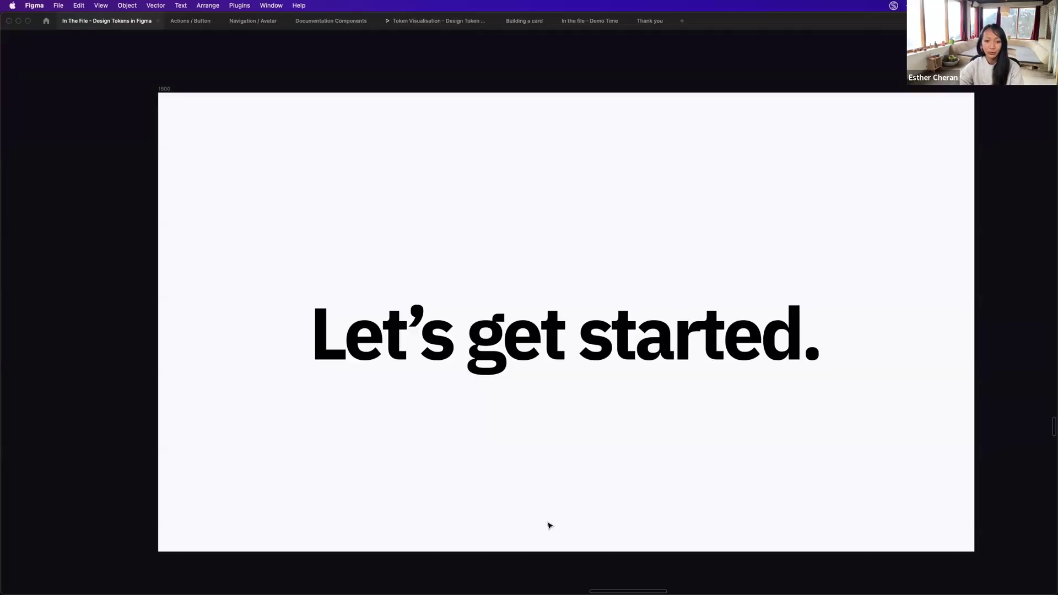
scroll(550, 525, down, 10)
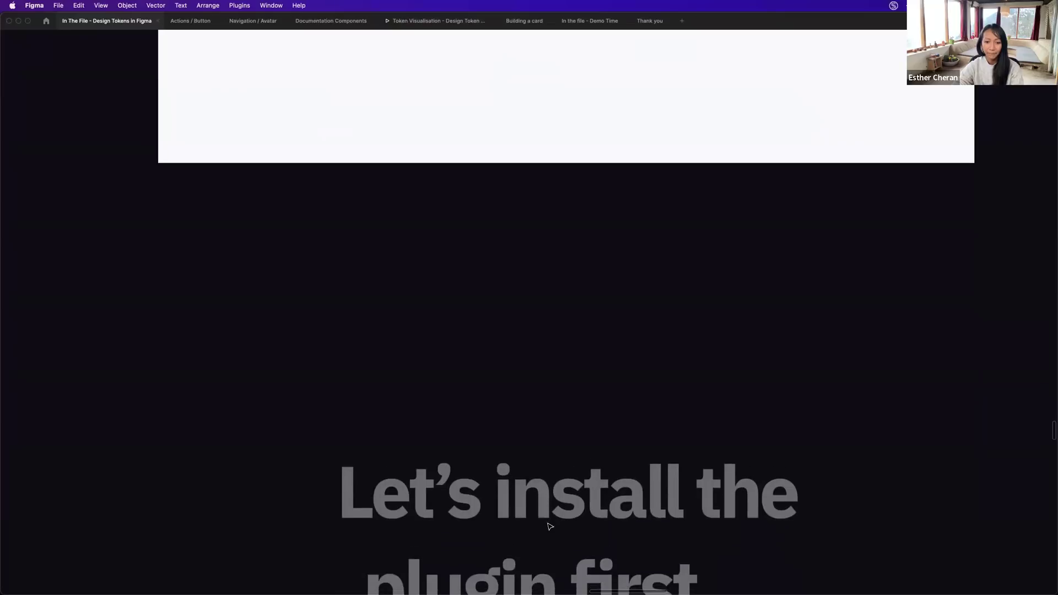
scroll(549, 525, down, 5)
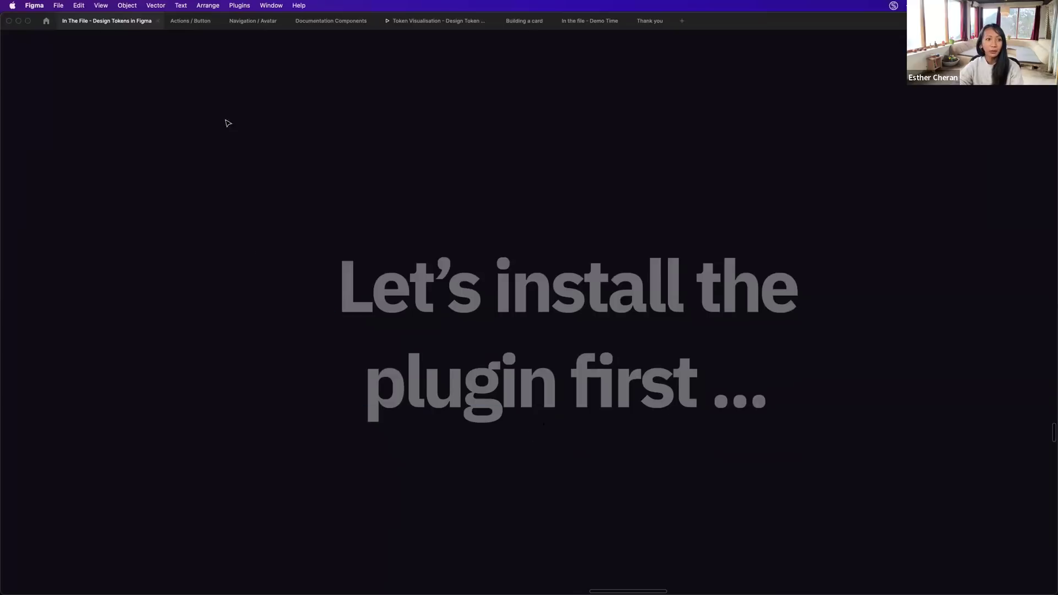
Search the Figma Community plugins for "figma tokens" and open the Figma Tokens plugin page.
click(47, 22)
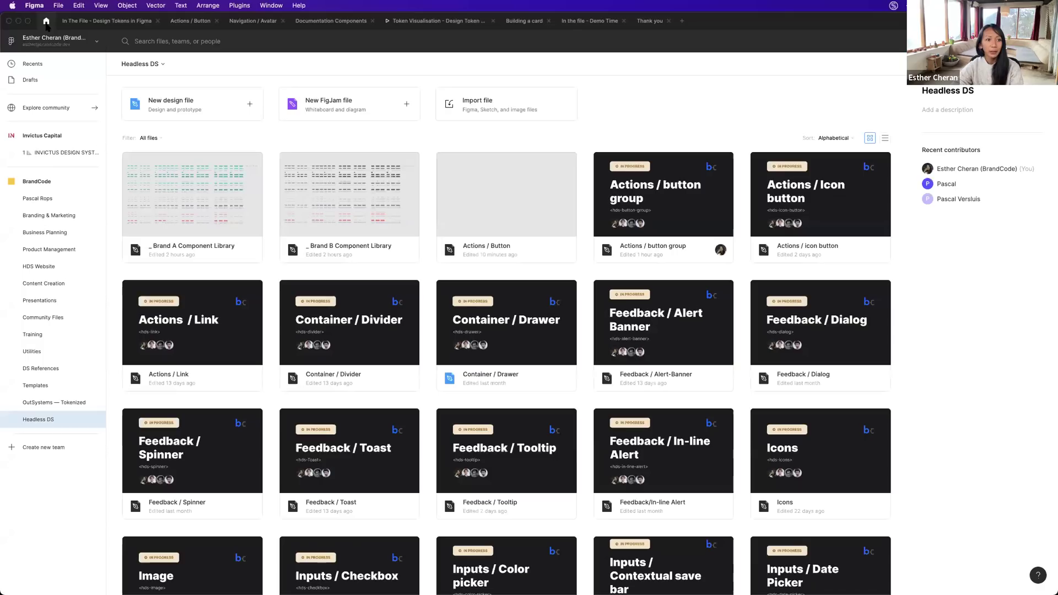
click(43, 110)
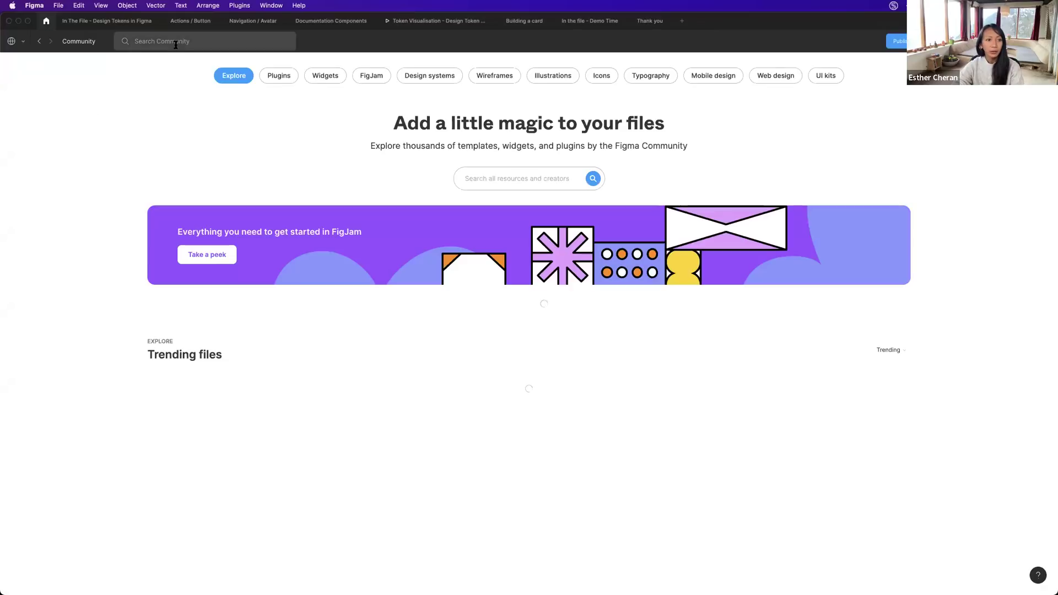
text(figma tokens)
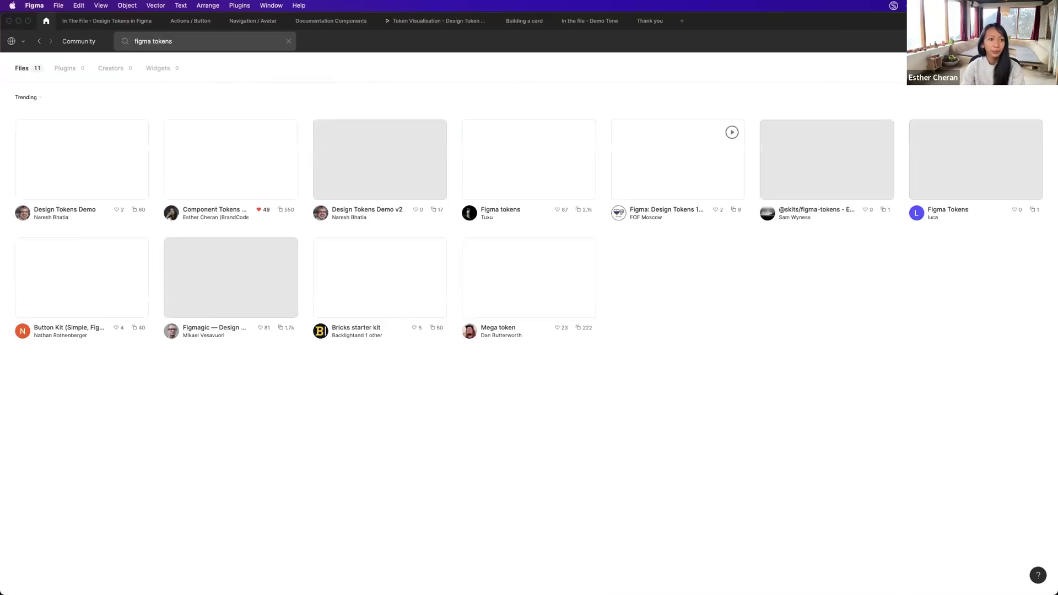
click(66, 69)
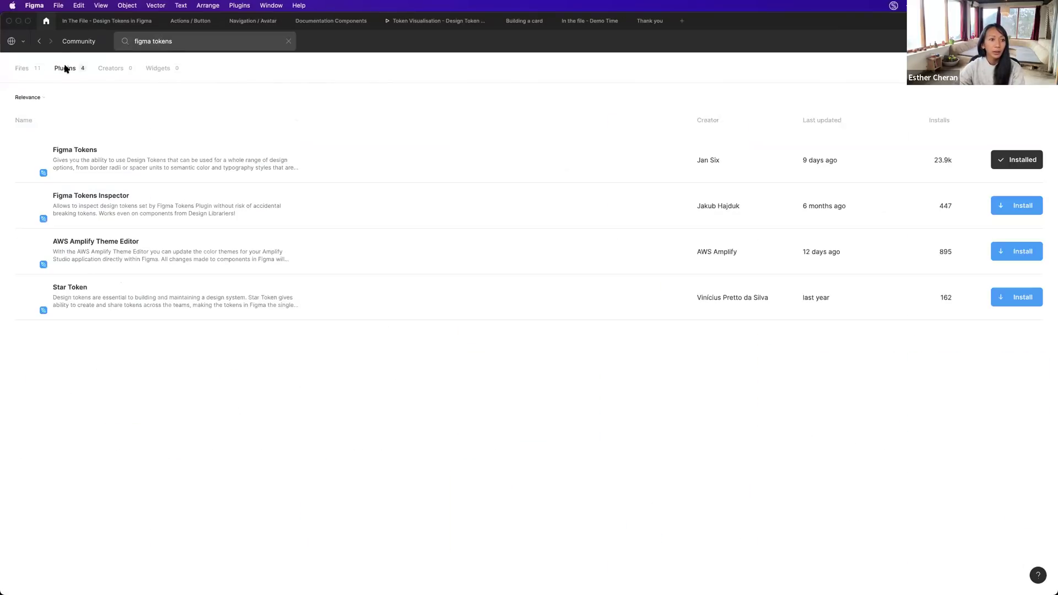
click(82, 152)
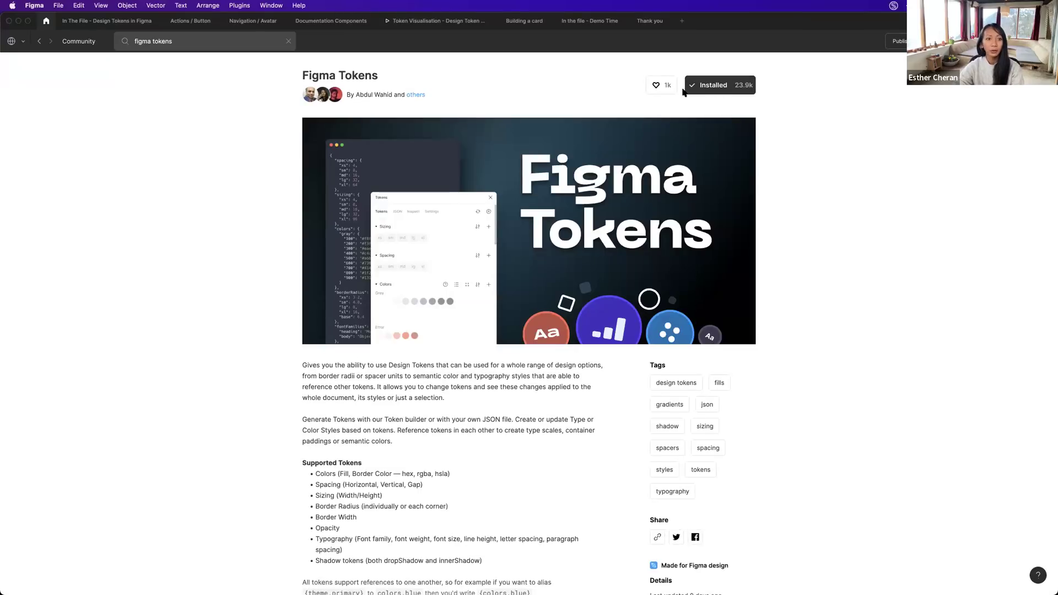
Return to the In The File - Design Tokens in Figma file and view the Border Radius slide with its task list.
click(117, 25)
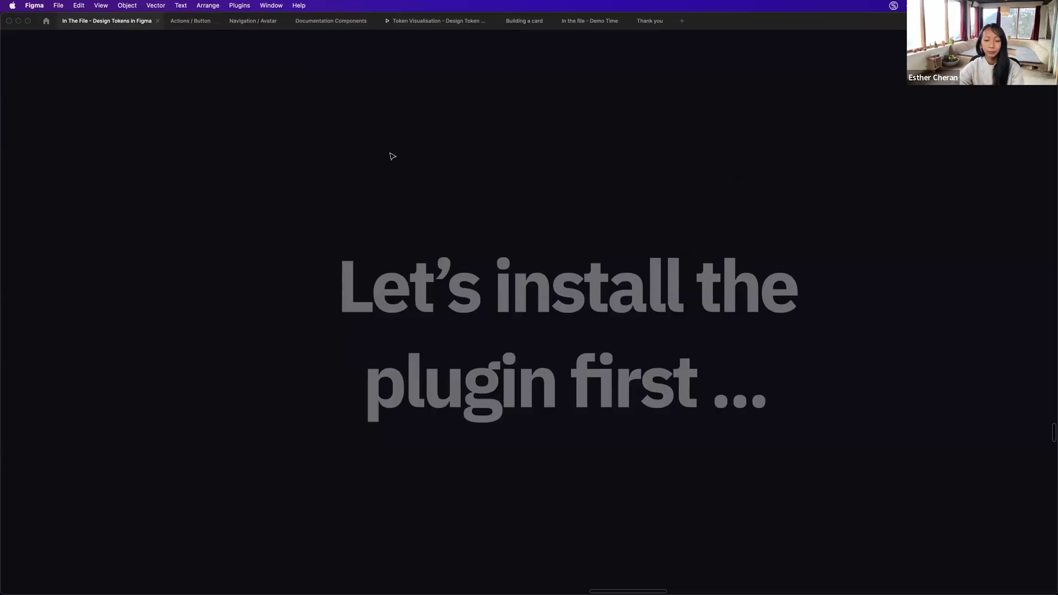
scroll(586, 335, down, 15)
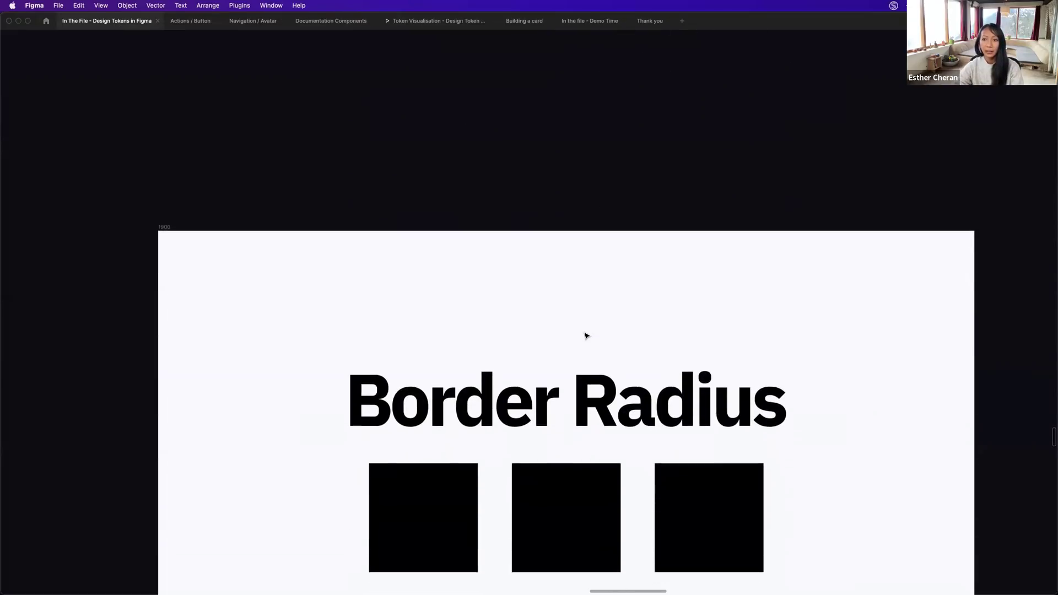
scroll(586, 335, down, 3)
scroll(586, 335, down, 3)
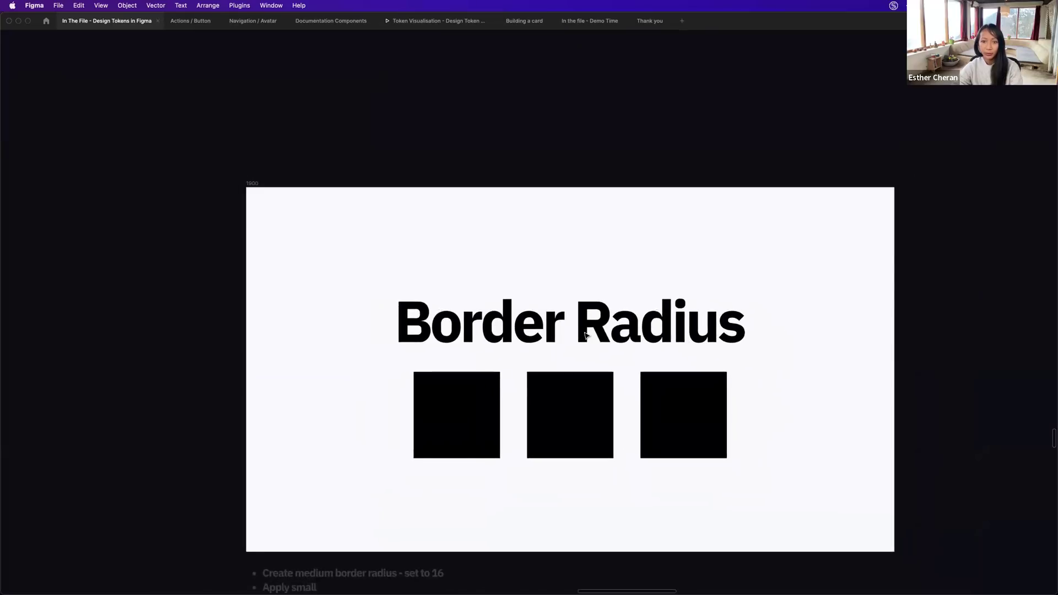
scroll(586, 336, down, 3)
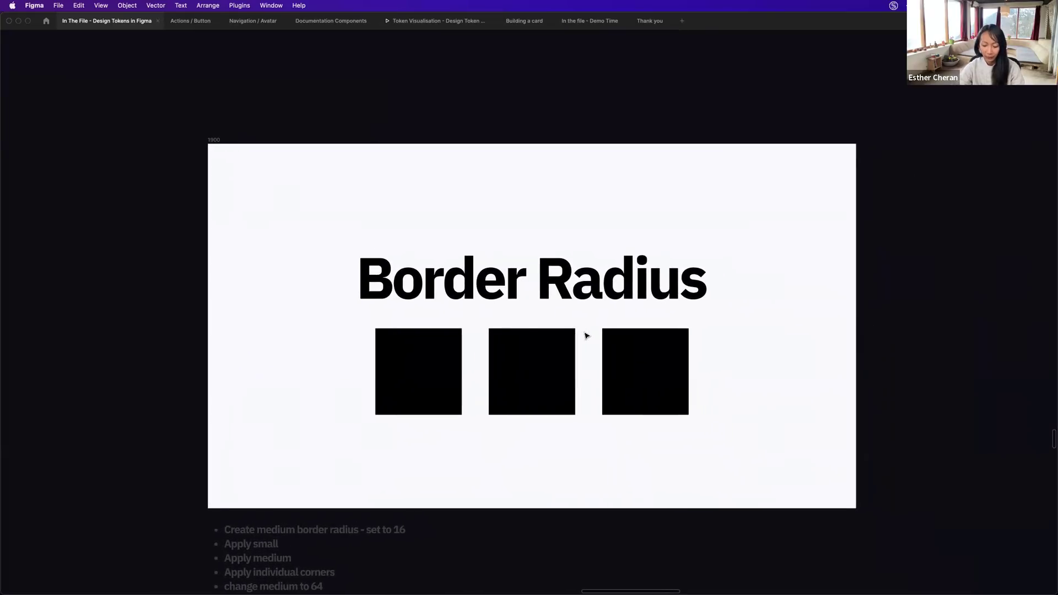
Show the hidden editor interface and run the Figma Tokens plugin on the Border Radius slide.
key(super+backslash)
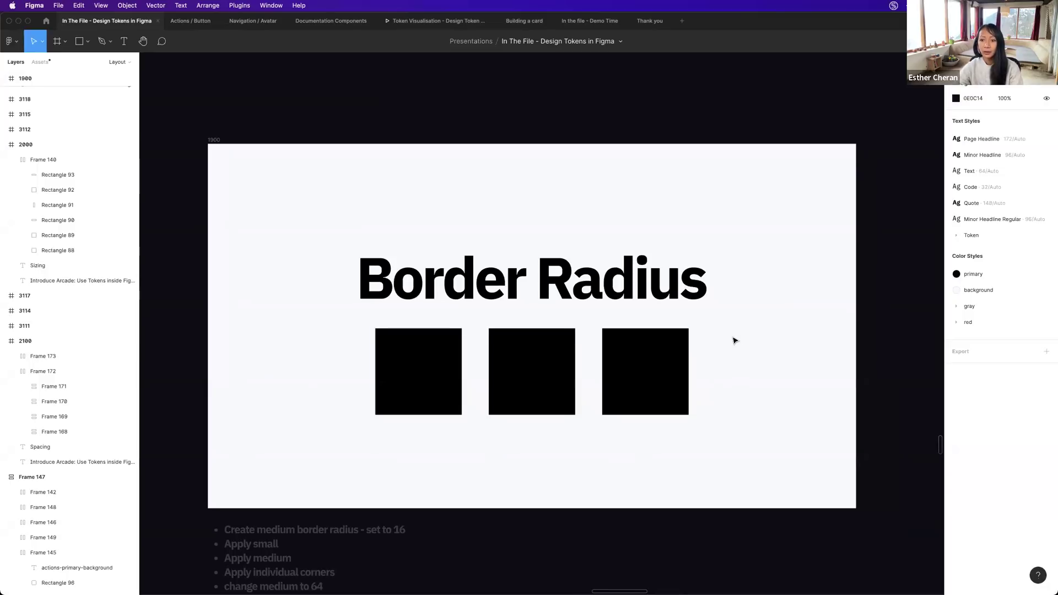
scroll(727, 338, right, 2)
right_click(867, 246)
mouse_move(904, 317)
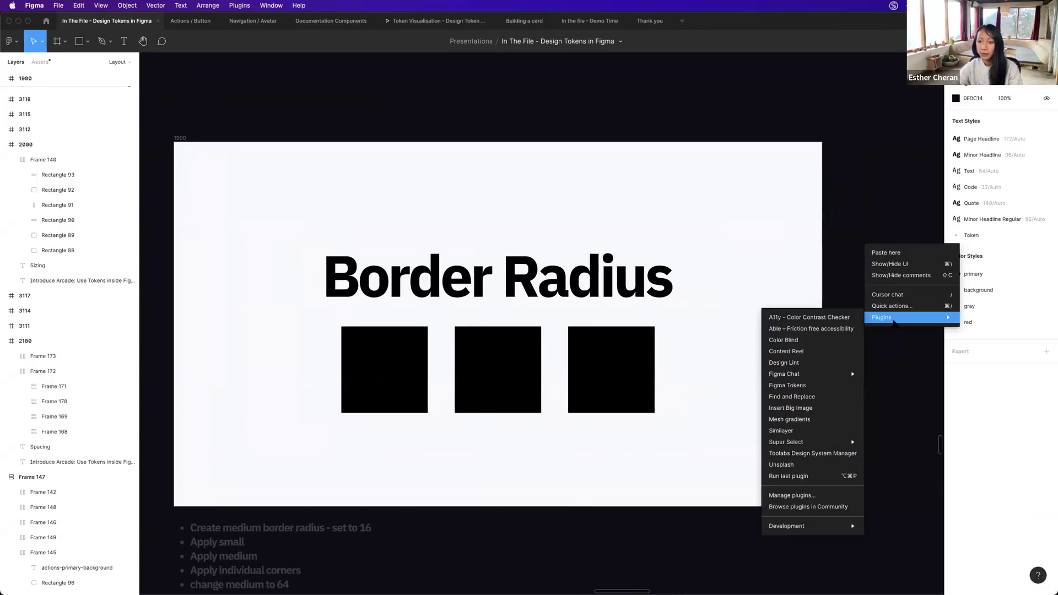
click(818, 387)
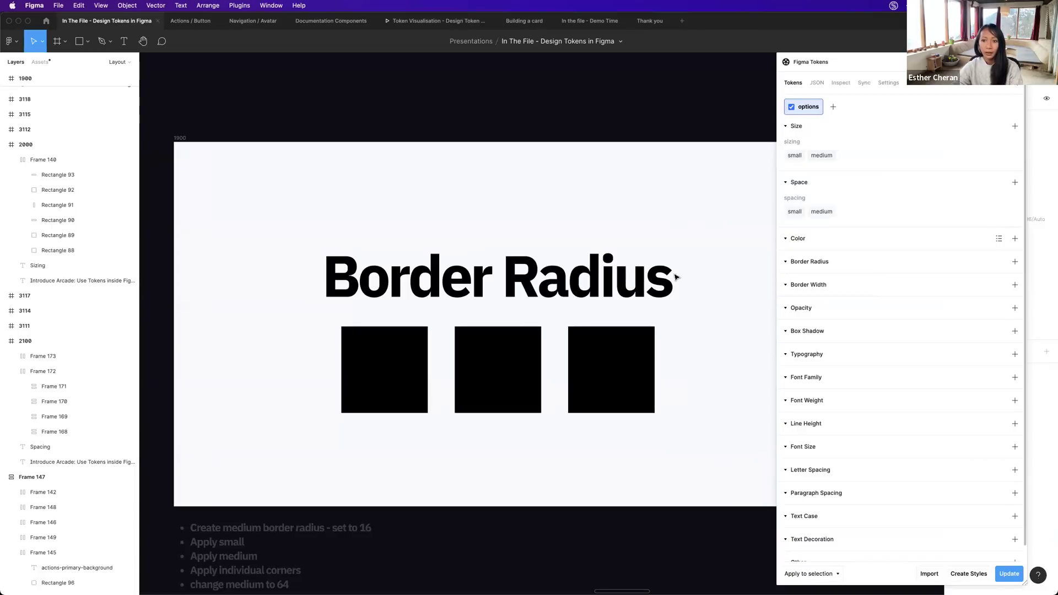
Check the medium sizing token and move the Figma Tokens window off the file's text and color styles.
mouse_move(822, 157)
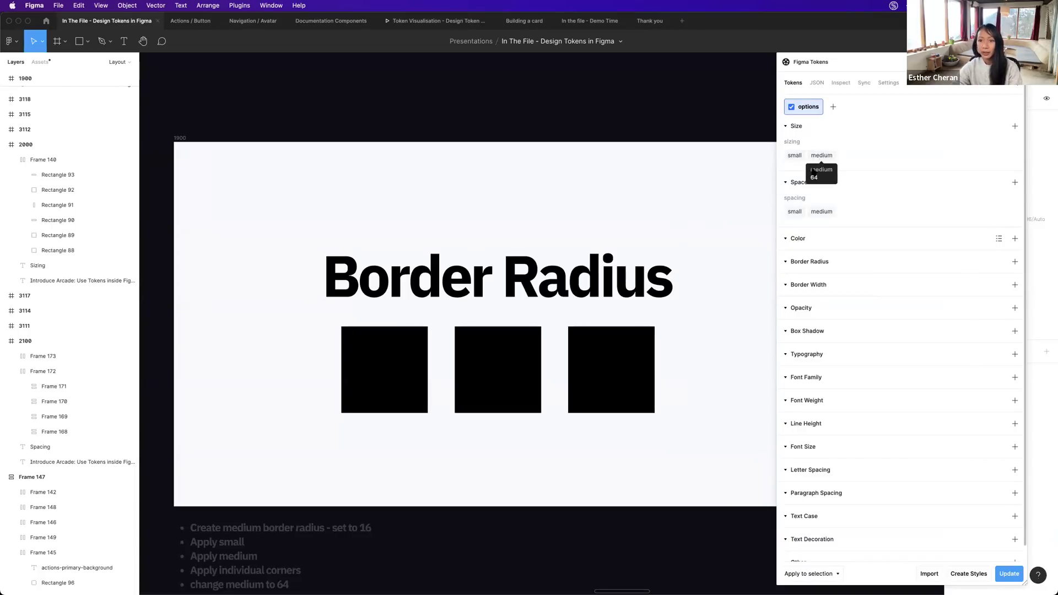
scroll(696, 225, right, 5)
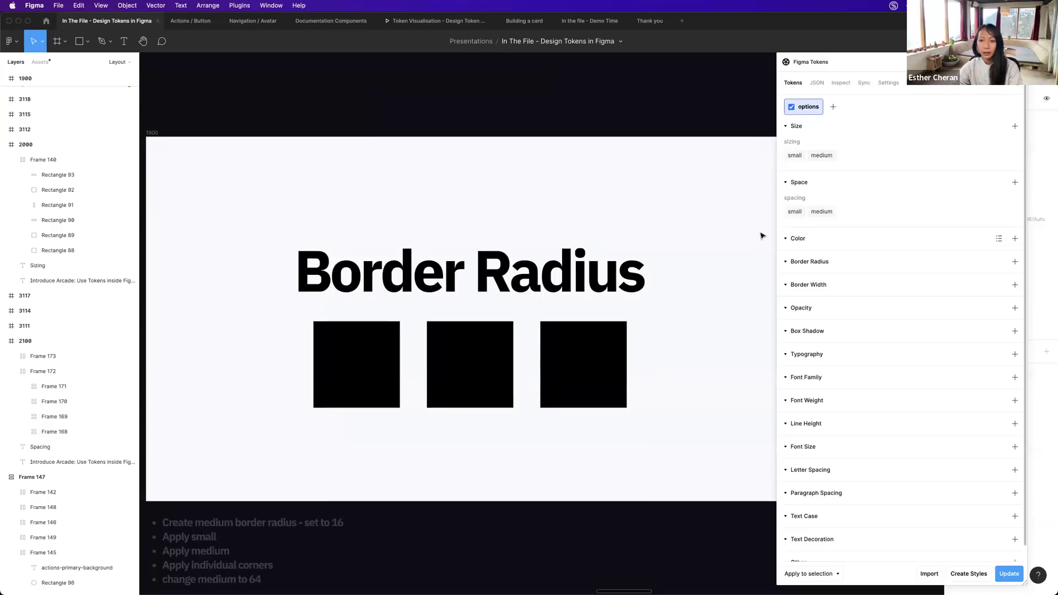
drag(841, 62, 748, 62)
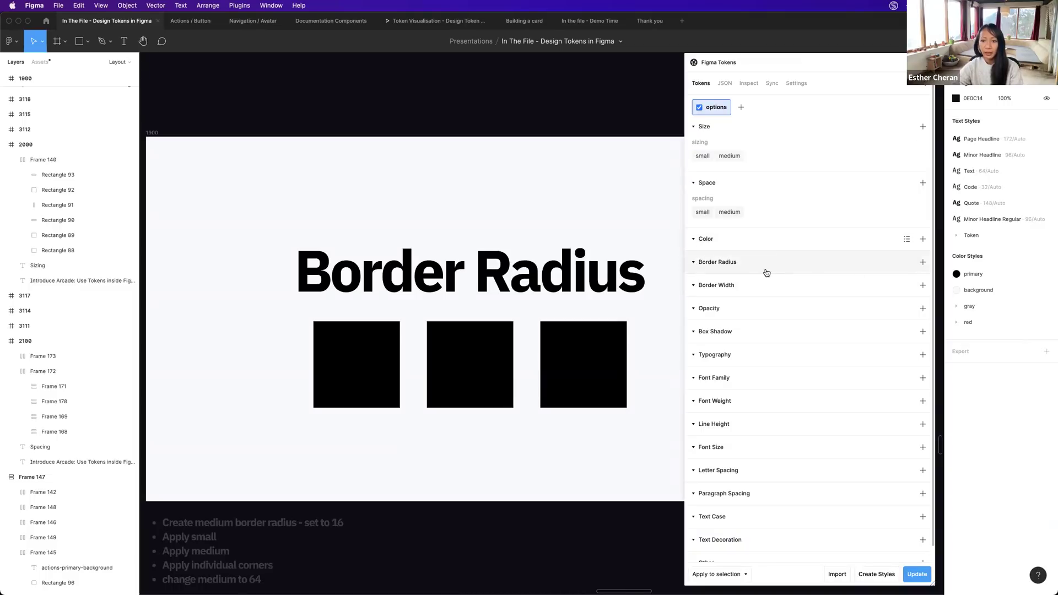
Create a border radius token named borderRadius.small with a value of 8.
click(922, 263)
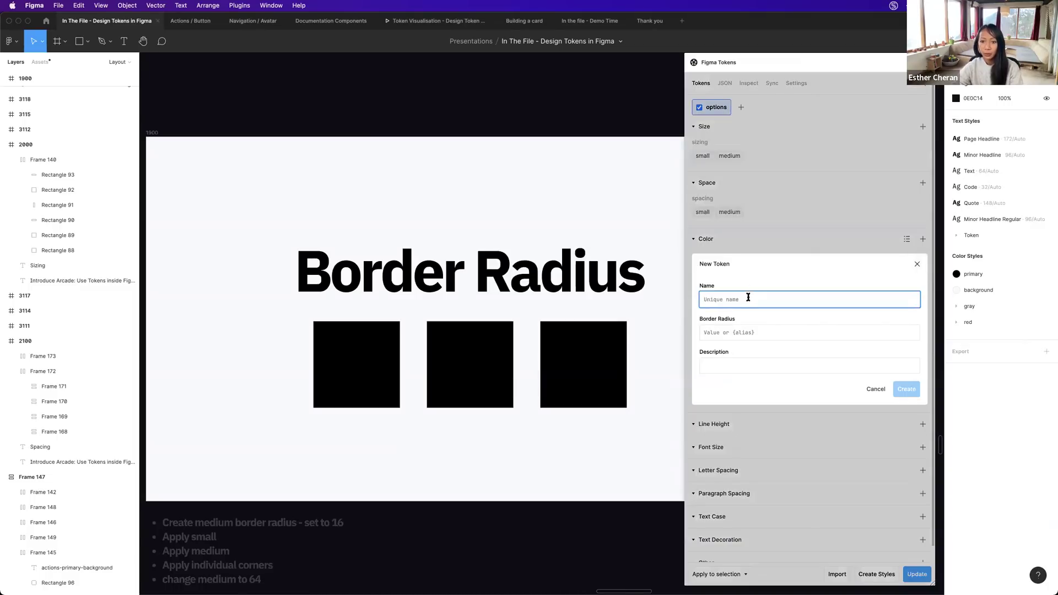
text(bor)
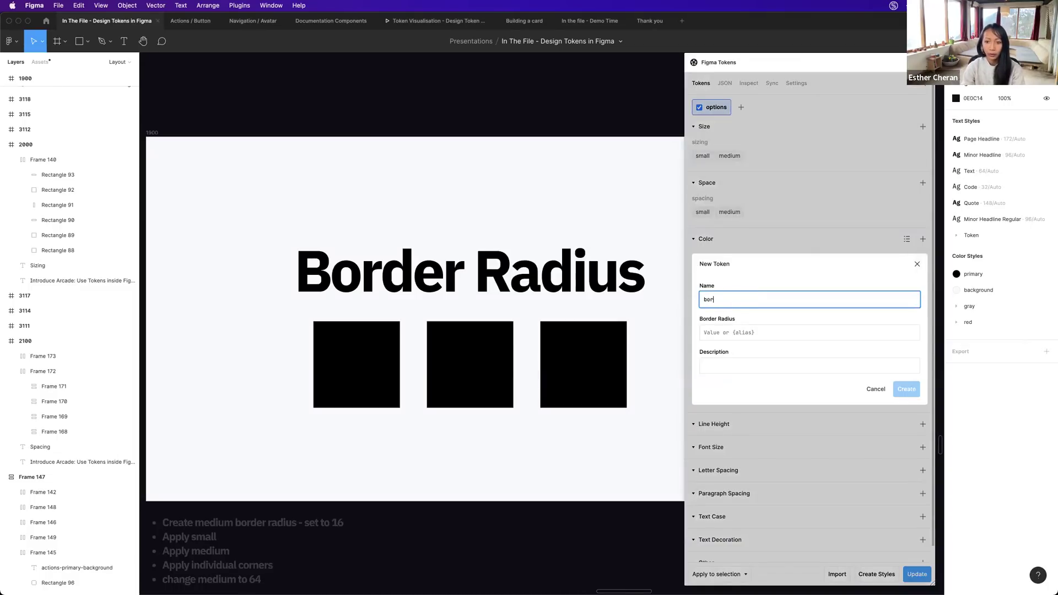
text(derRadius.small)
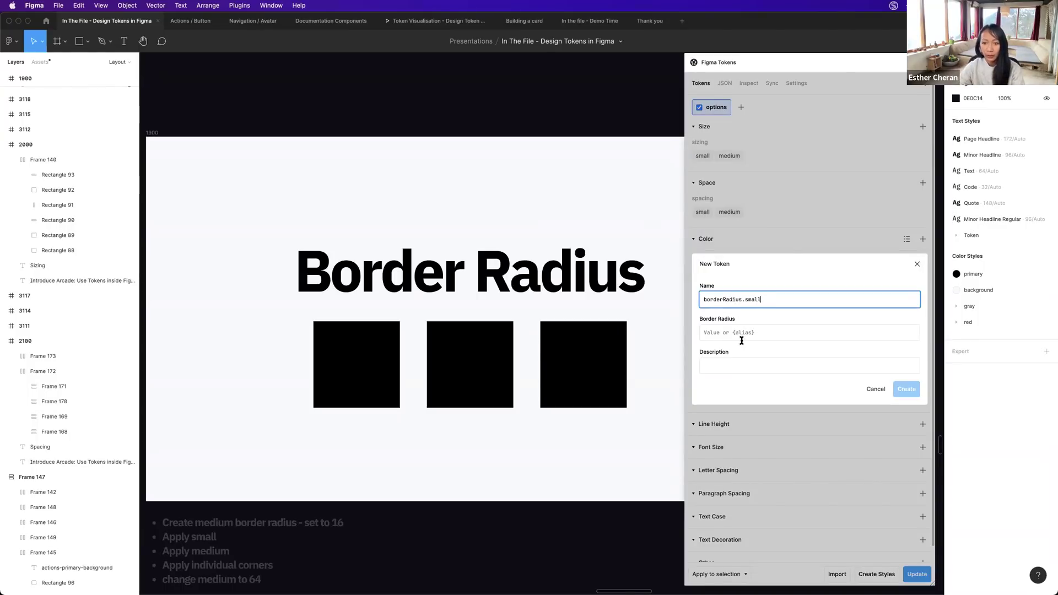
click(746, 333)
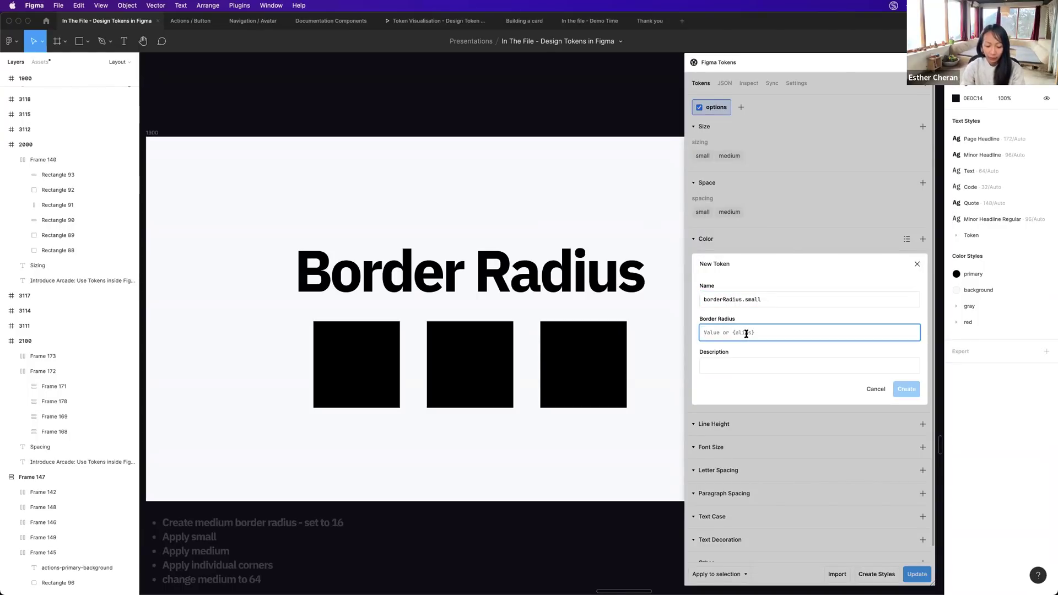
text(8)
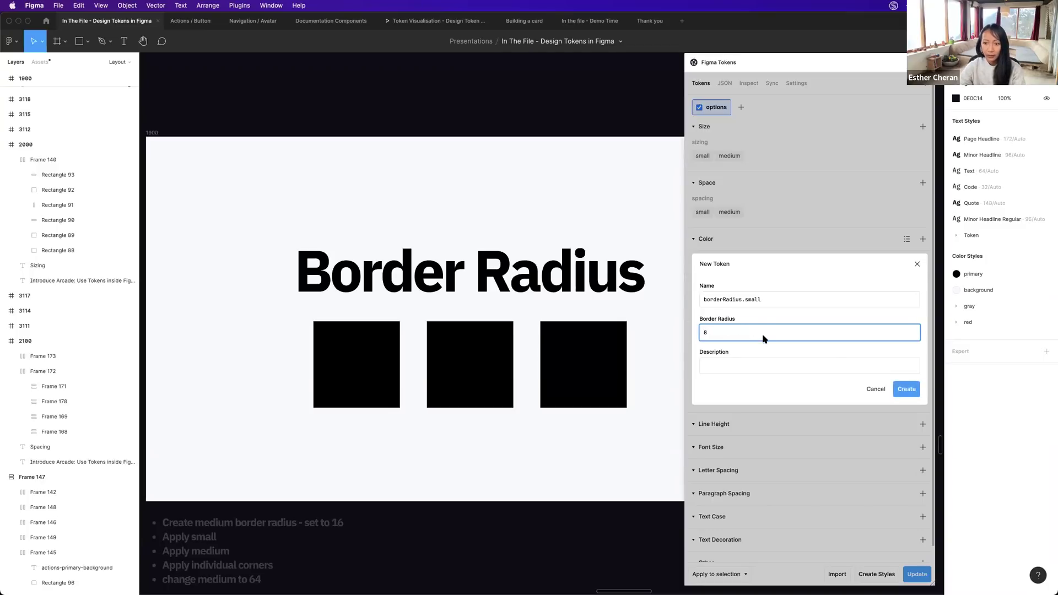
click(902, 390)
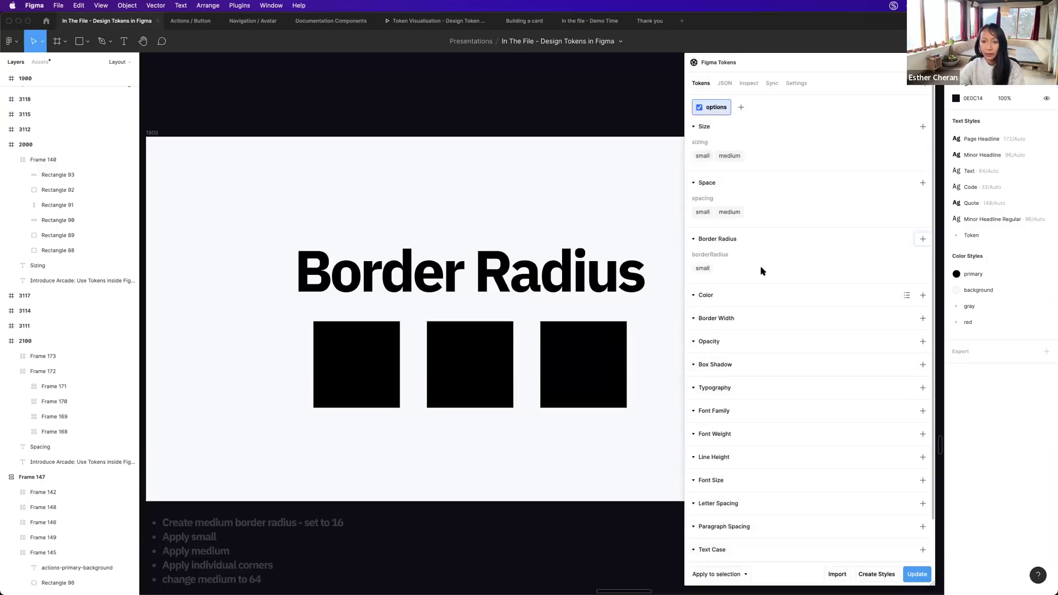
Create a second border radius token named borderRadius.medium with a value of 32.
click(915, 256)
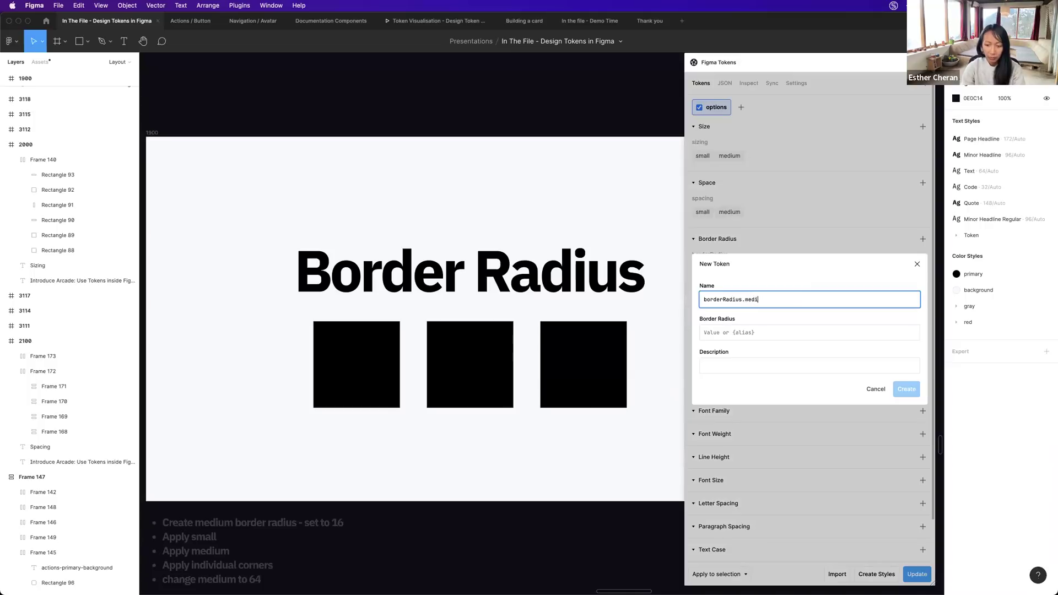
click(746, 333)
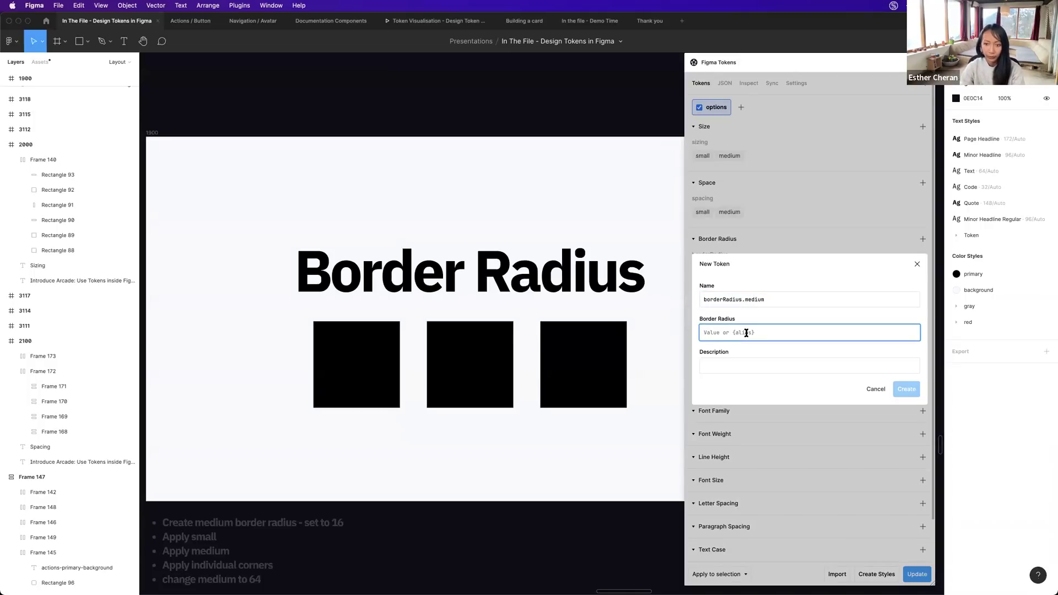
text(32)
key(Return)
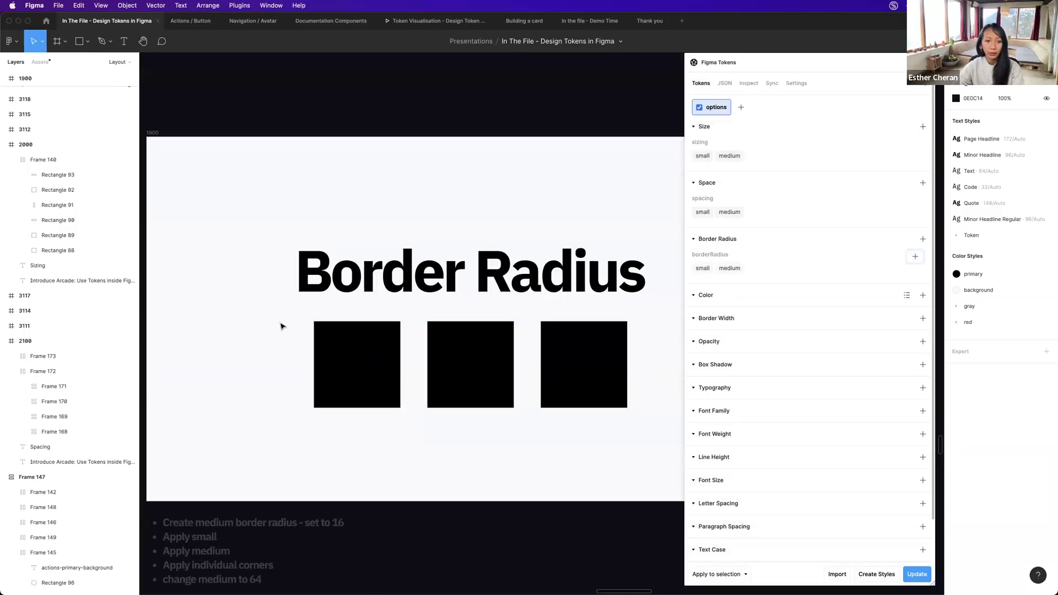
Apply the small border radius token to the first square on the Border Radius slide and the medium one to the middle square.
click(366, 371)
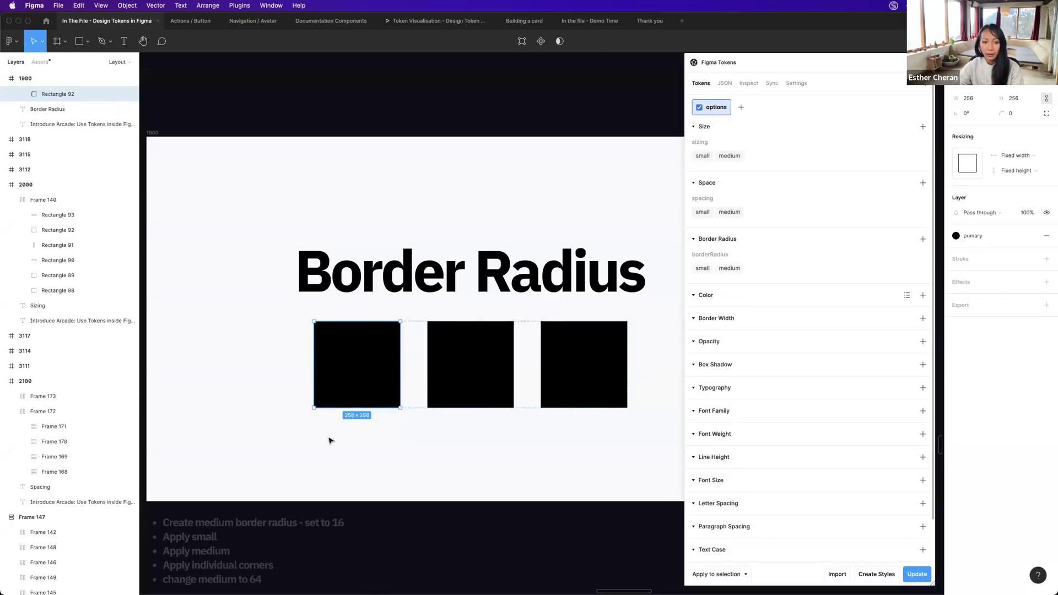
scroll(357, 377, left, 1)
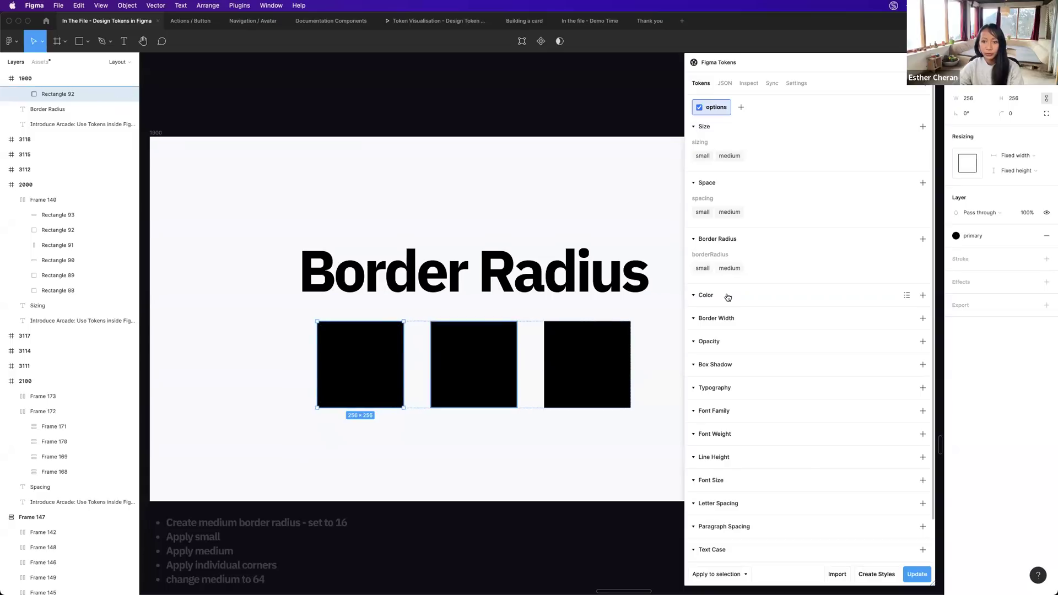
click(705, 271)
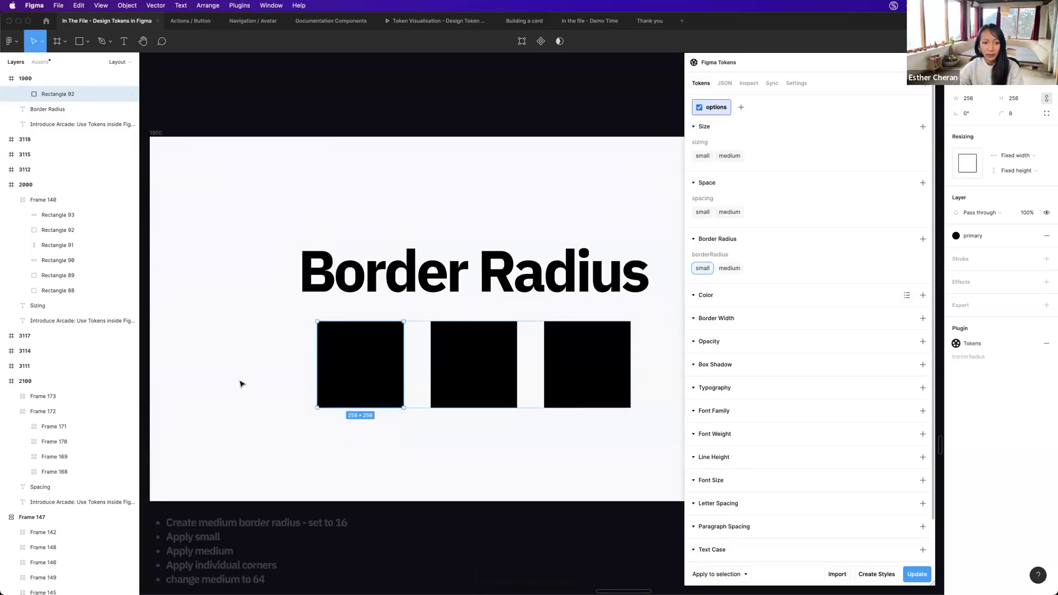
click(505, 475)
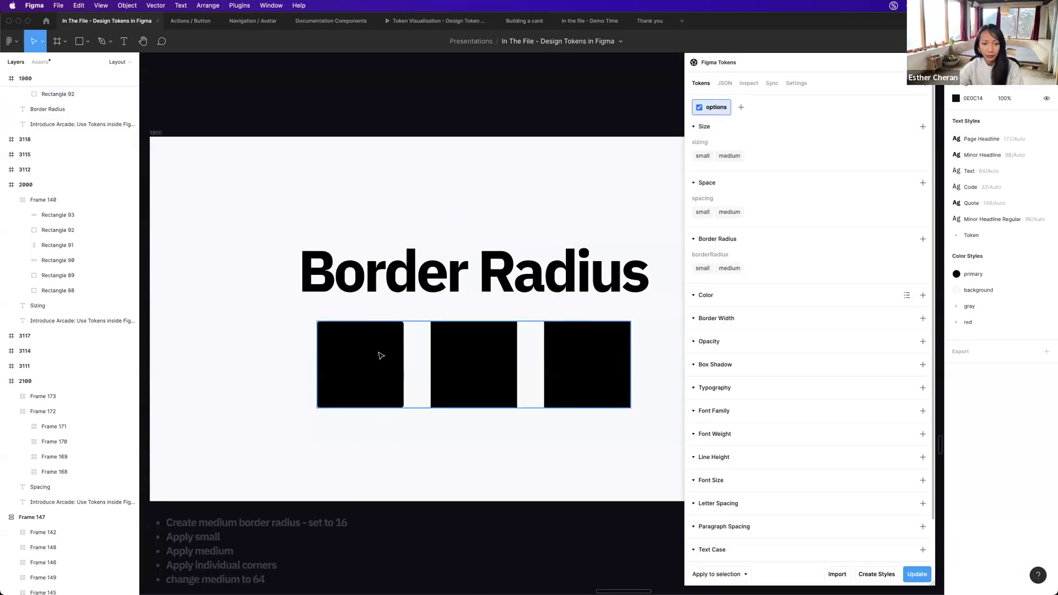
click(491, 360)
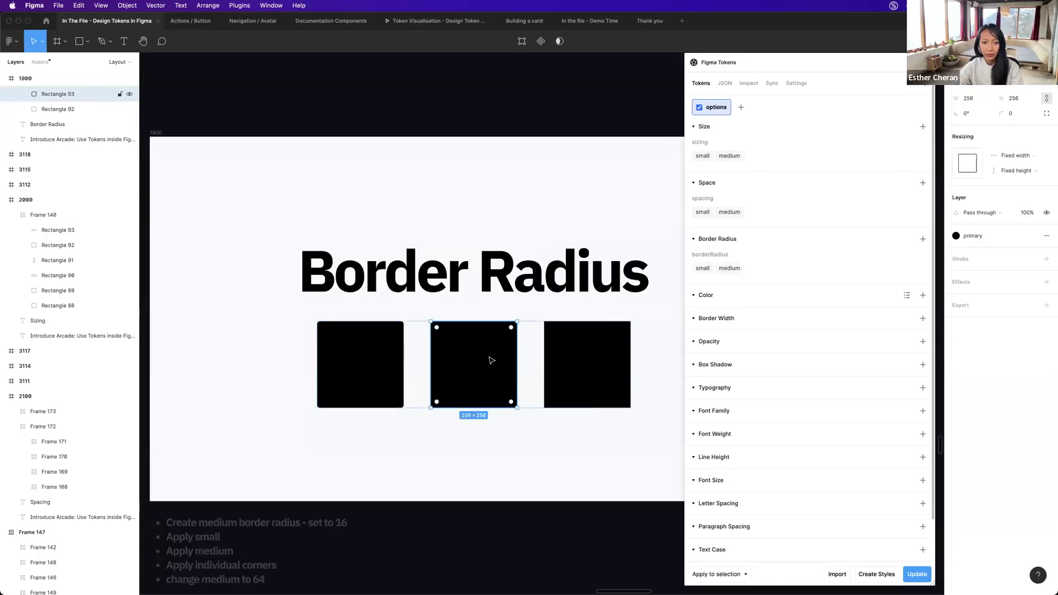
click(729, 269)
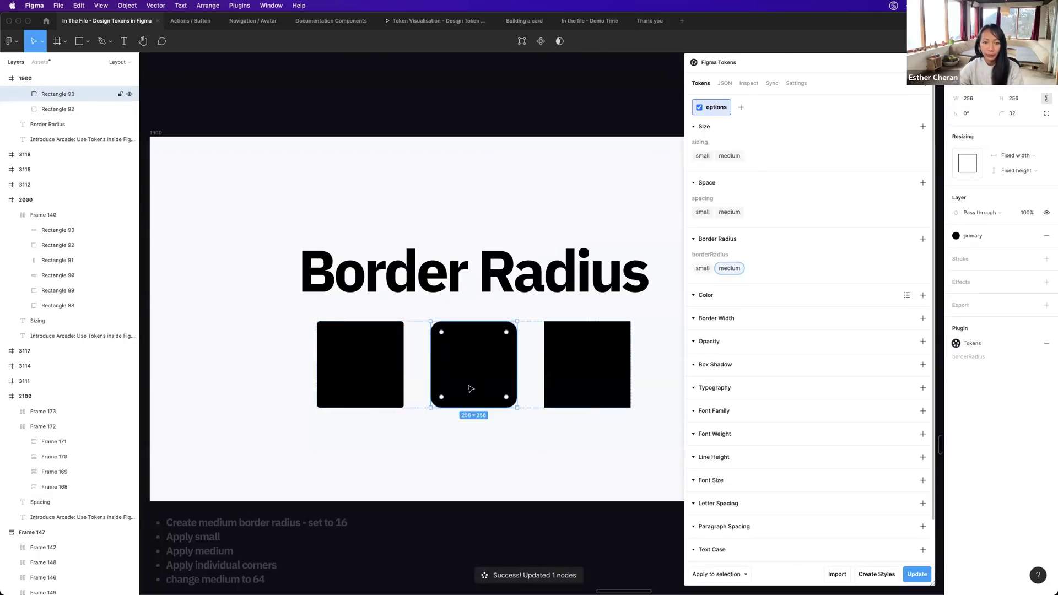
Apply the medium border radius token to only the top-left and bottom-right corners of the third square.
click(595, 359)
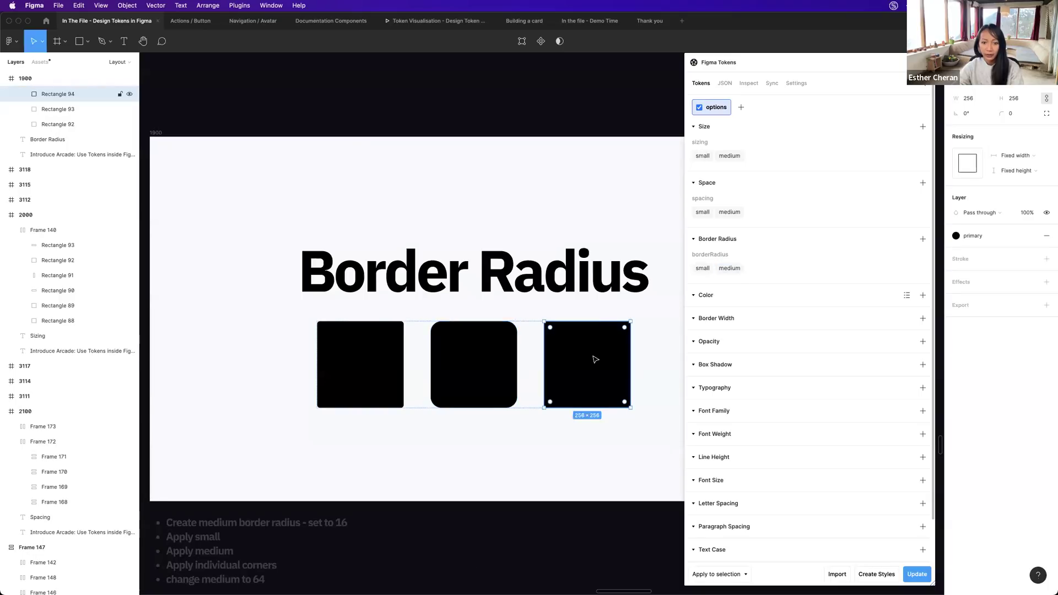
right_click(729, 270)
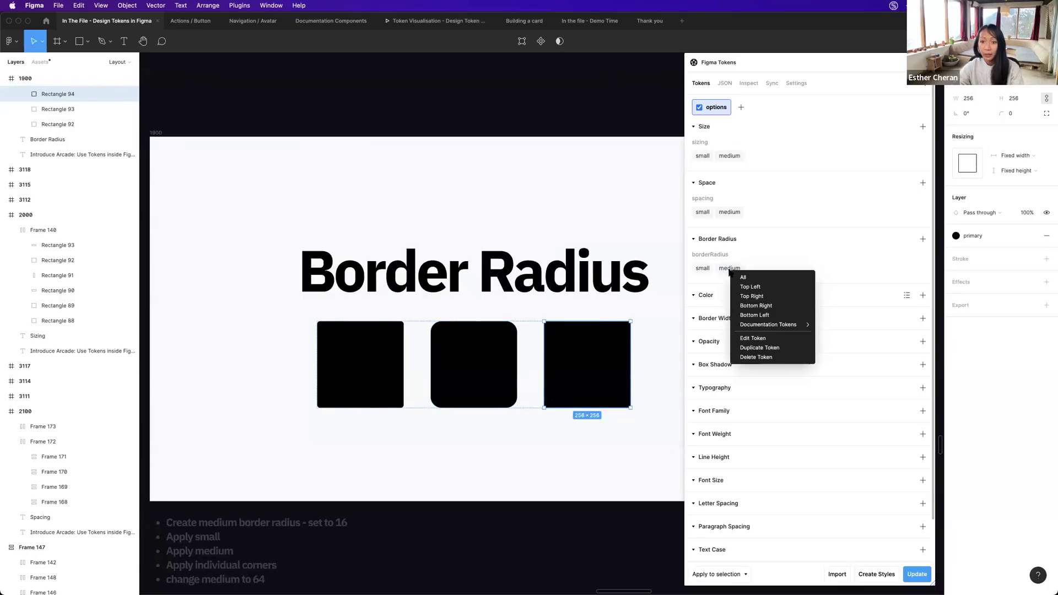
click(755, 287)
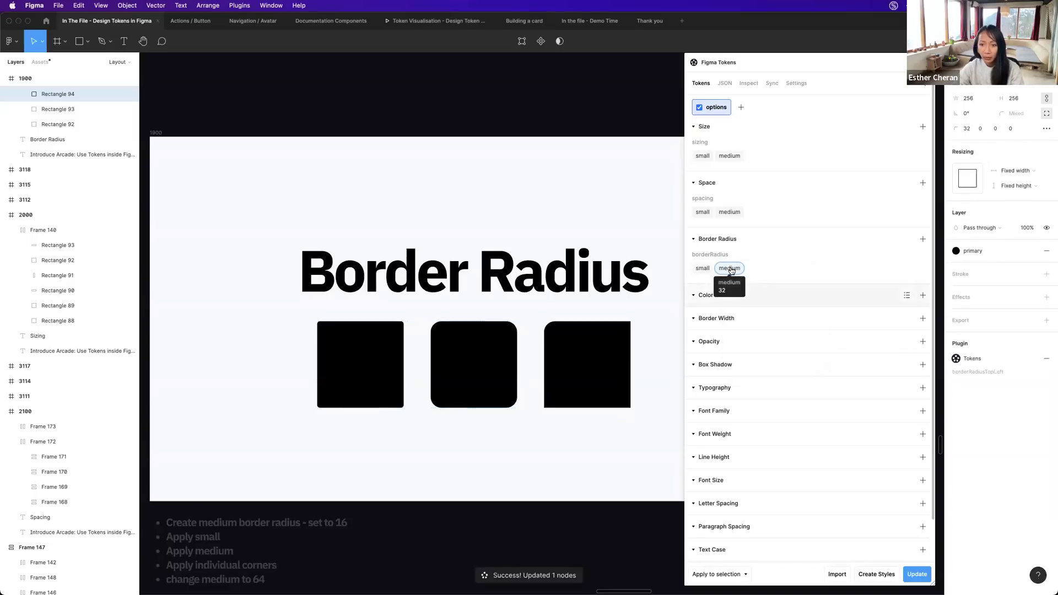
right_click(730, 268)
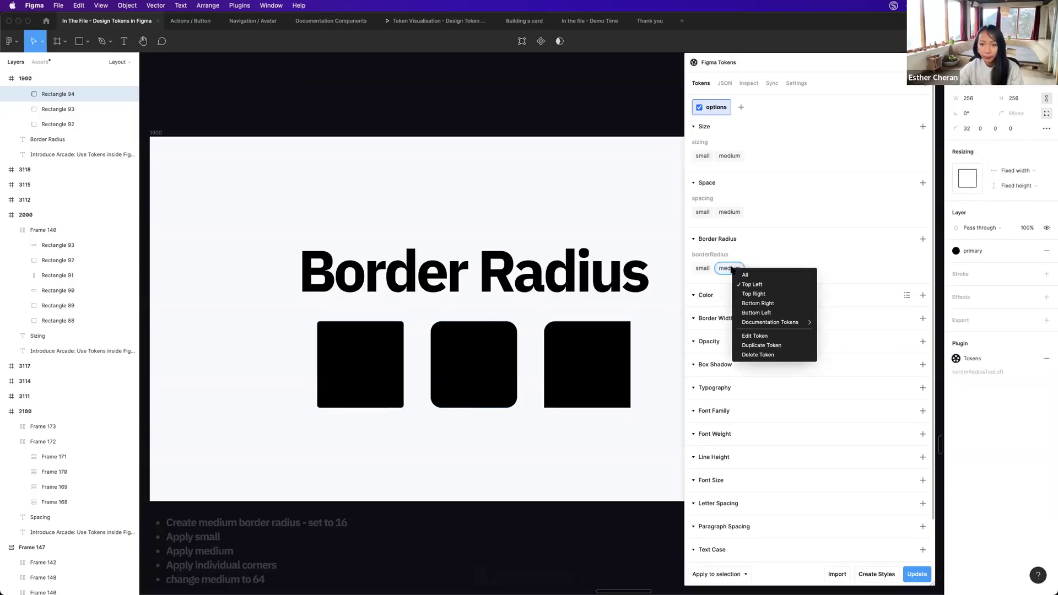
click(751, 304)
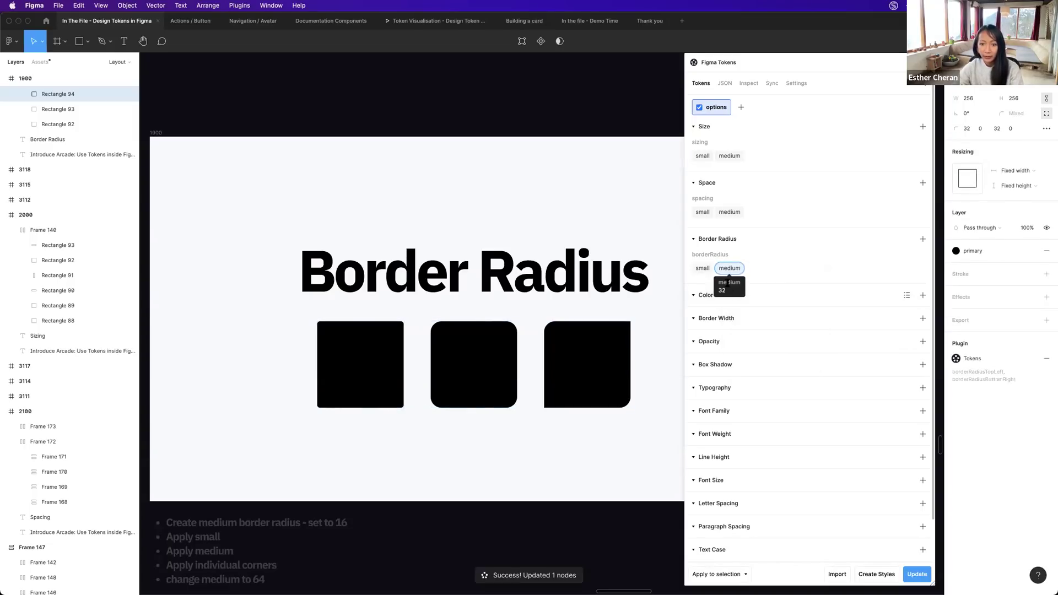
Apply the small border radius token to the third square's top-right and bottom-left corners, then deselect it.
right_click(701, 272)
click(713, 293)
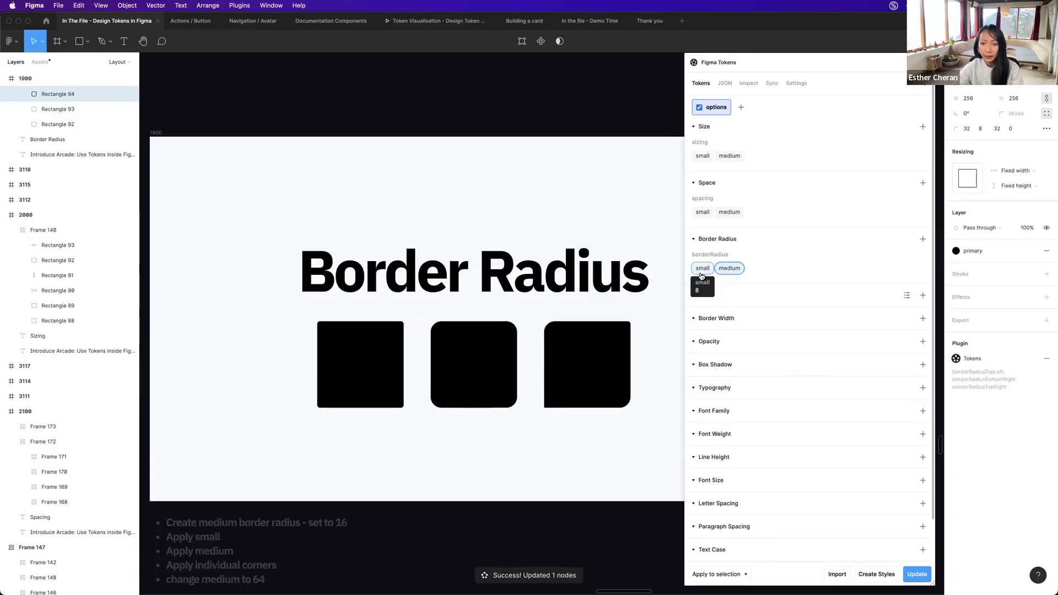
right_click(706, 271)
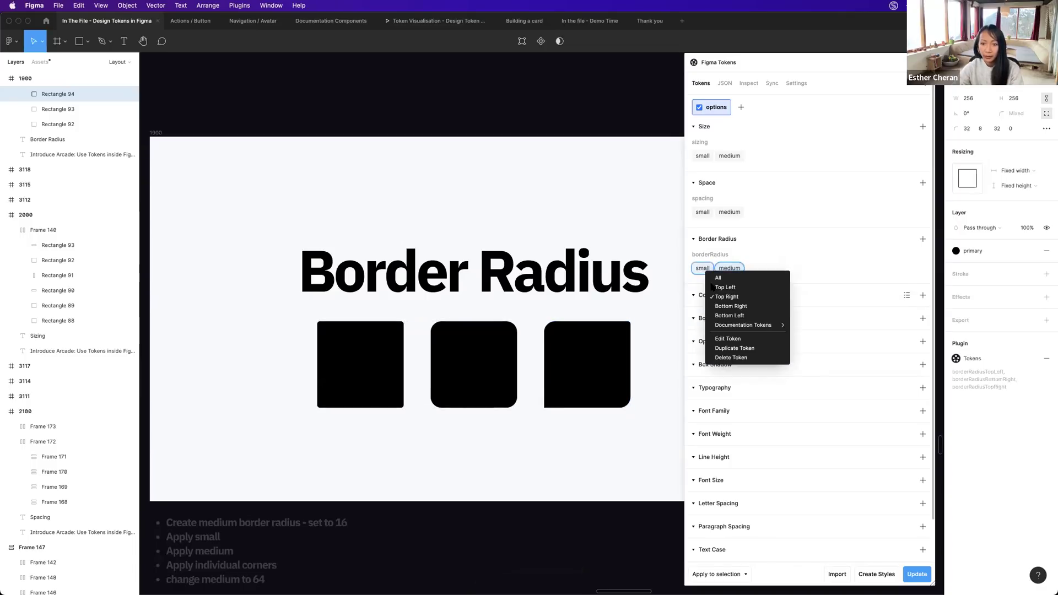
click(723, 316)
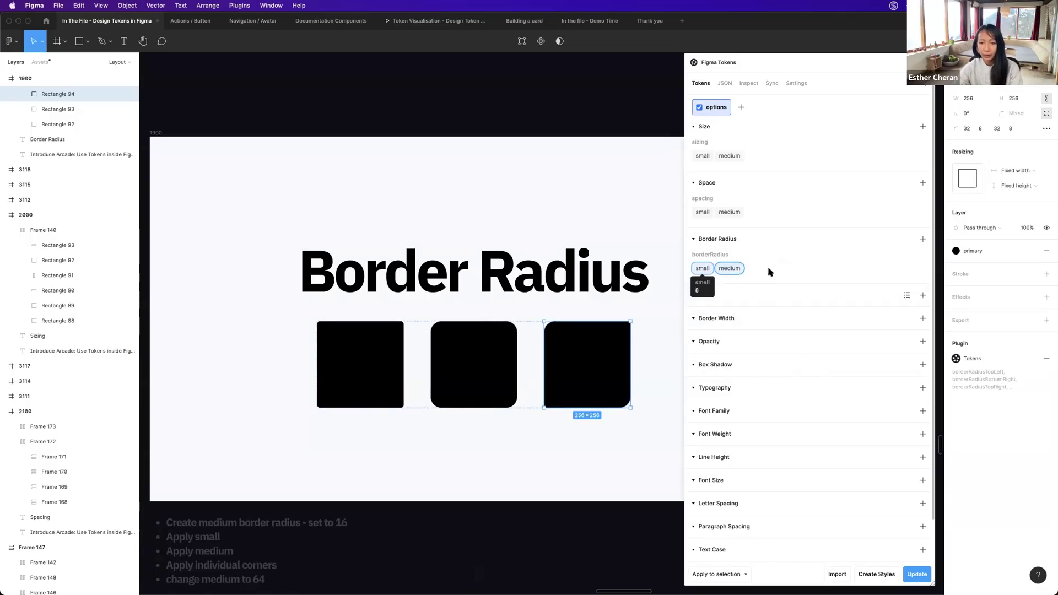
click(515, 317)
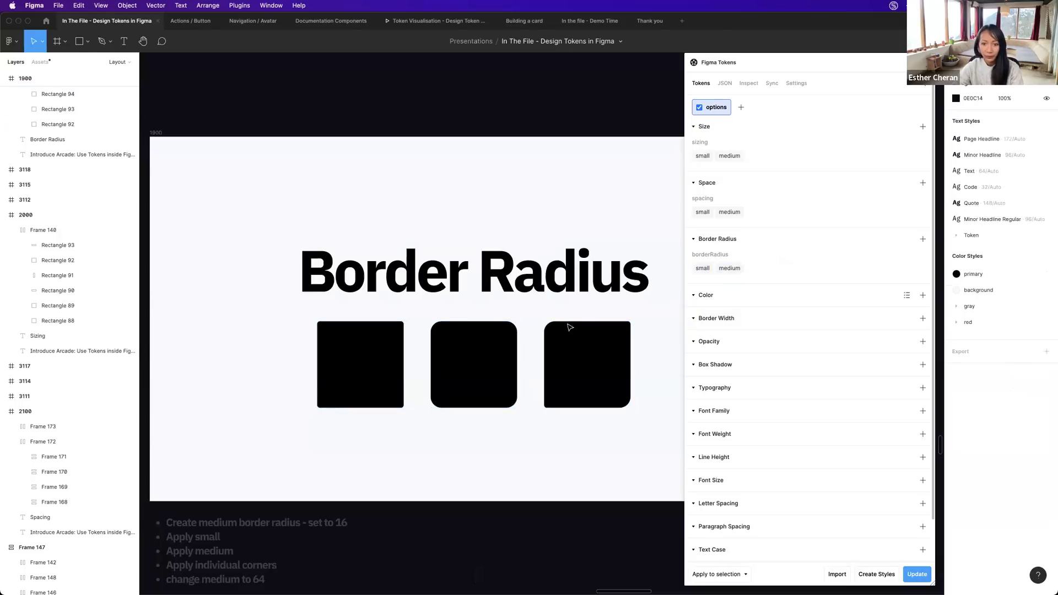
Change the value of the borderRadius.medium token to 64.
right_click(729, 271)
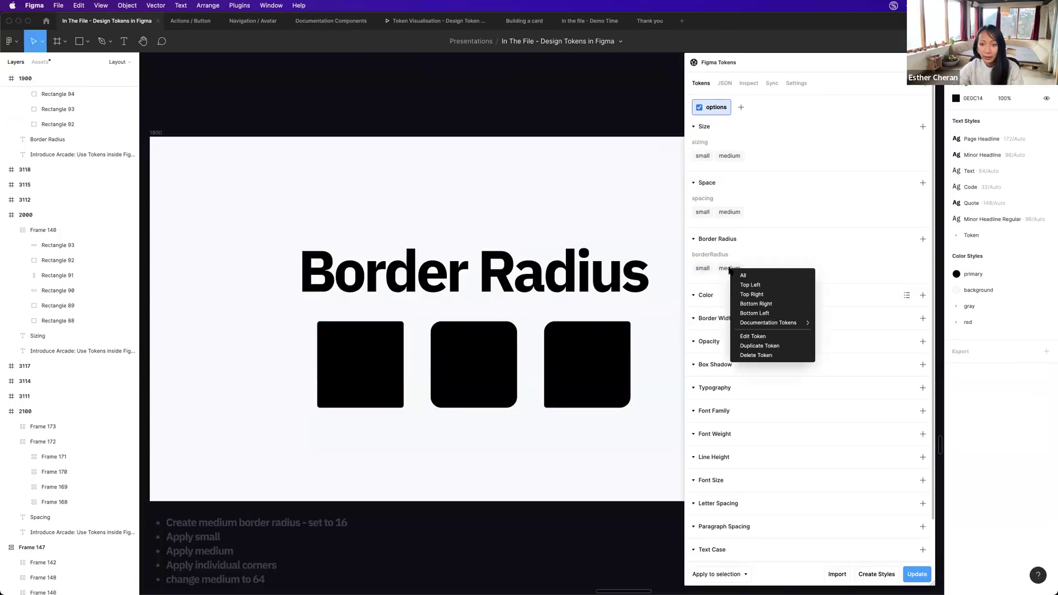
click(750, 336)
click(717, 333)
key(BackSpace)
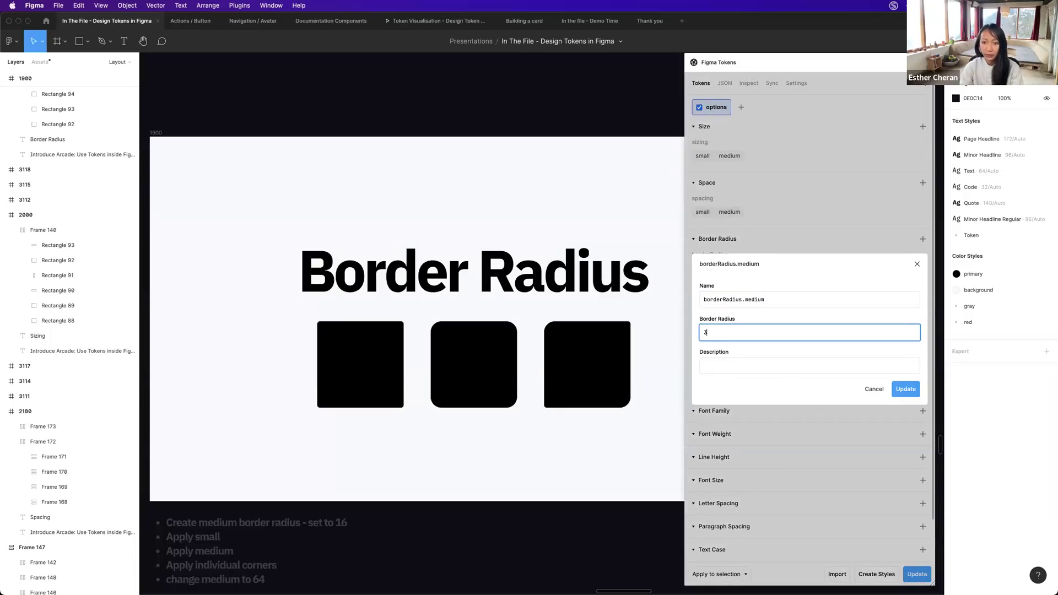
key(BackSpace)
text(64)
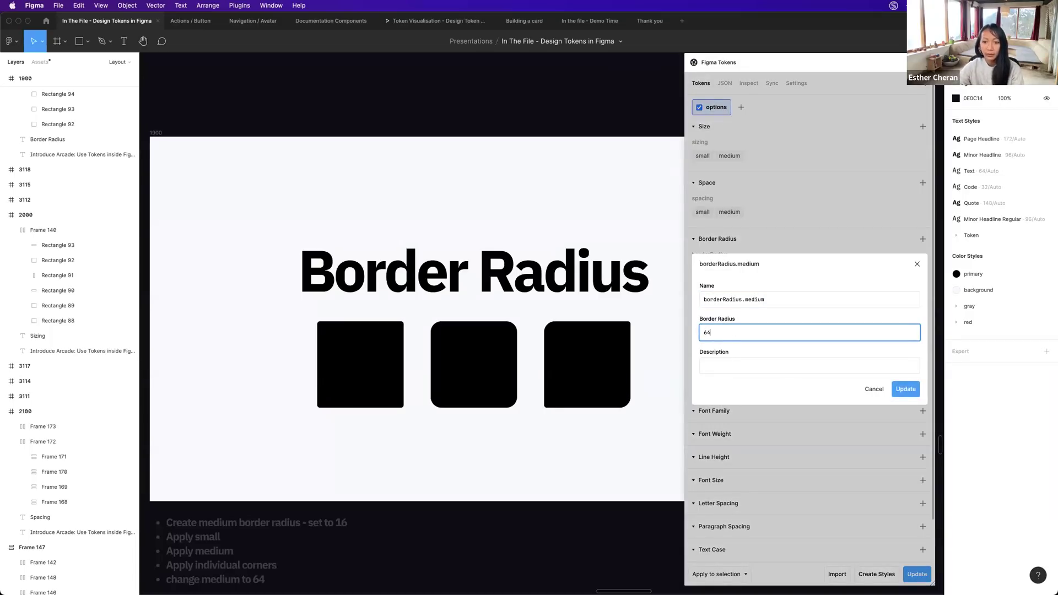
click(903, 390)
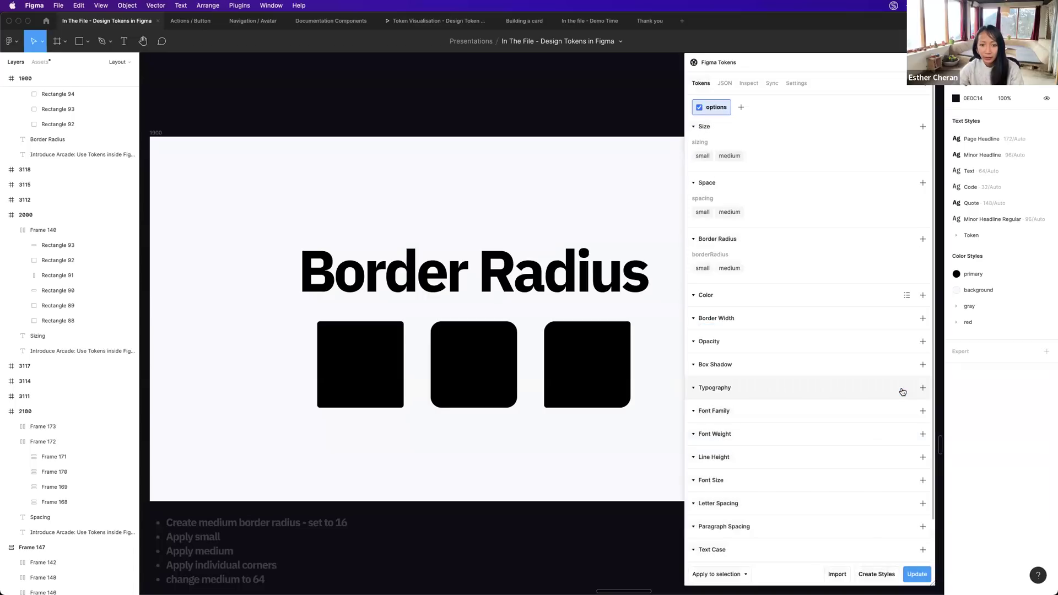
Update the frame holding the three squares so they take on the edited token value.
click(415, 347)
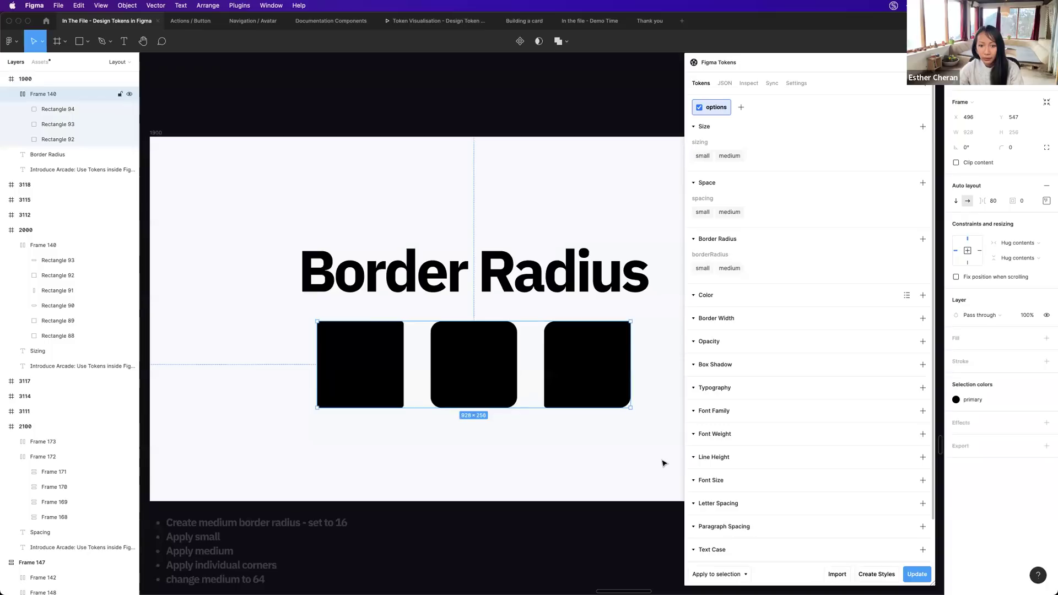
click(917, 574)
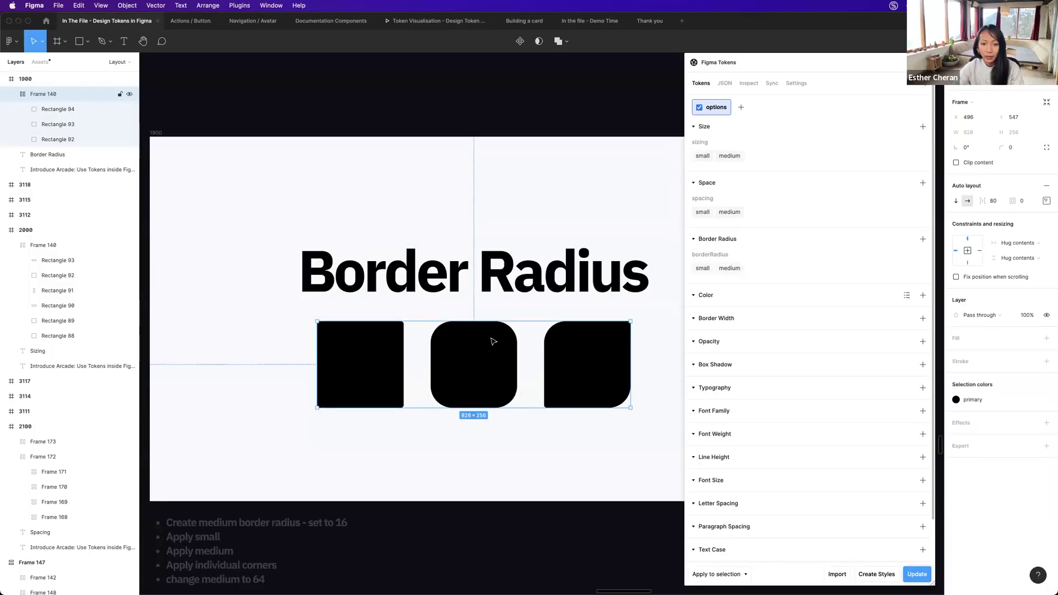
click(634, 436)
Apply the small sizing token to the first square in the row on the Sizing slide.
scroll(597, 459, down, 3)
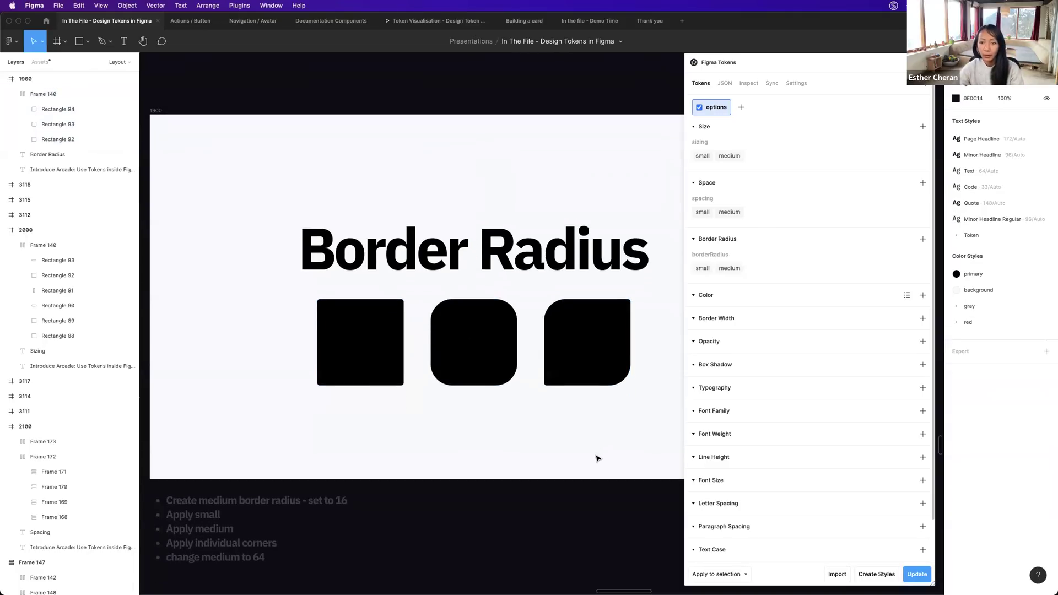
scroll(597, 458, down, 15)
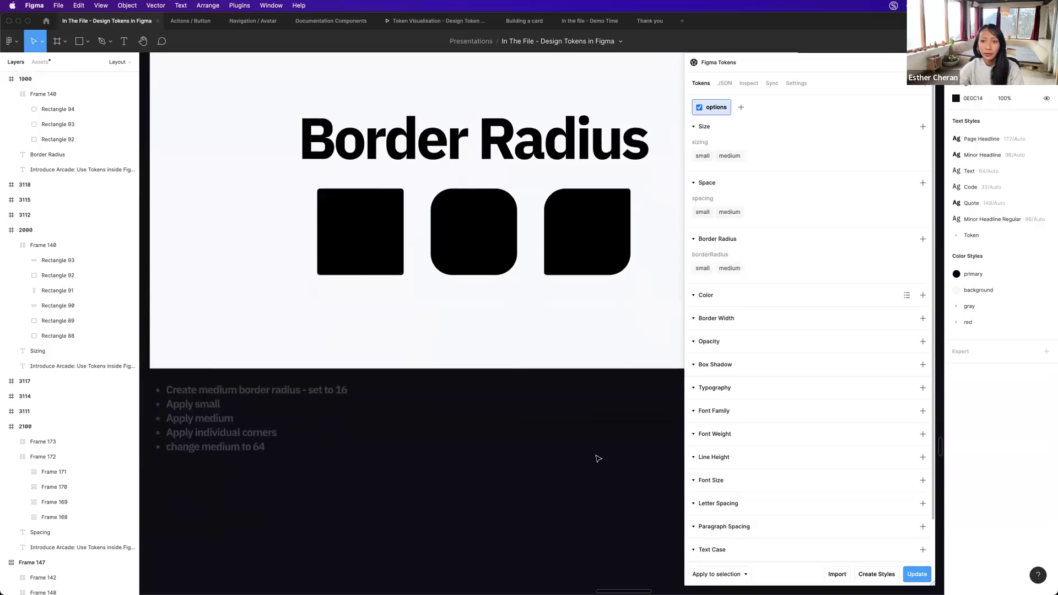
scroll(598, 458, down, 6)
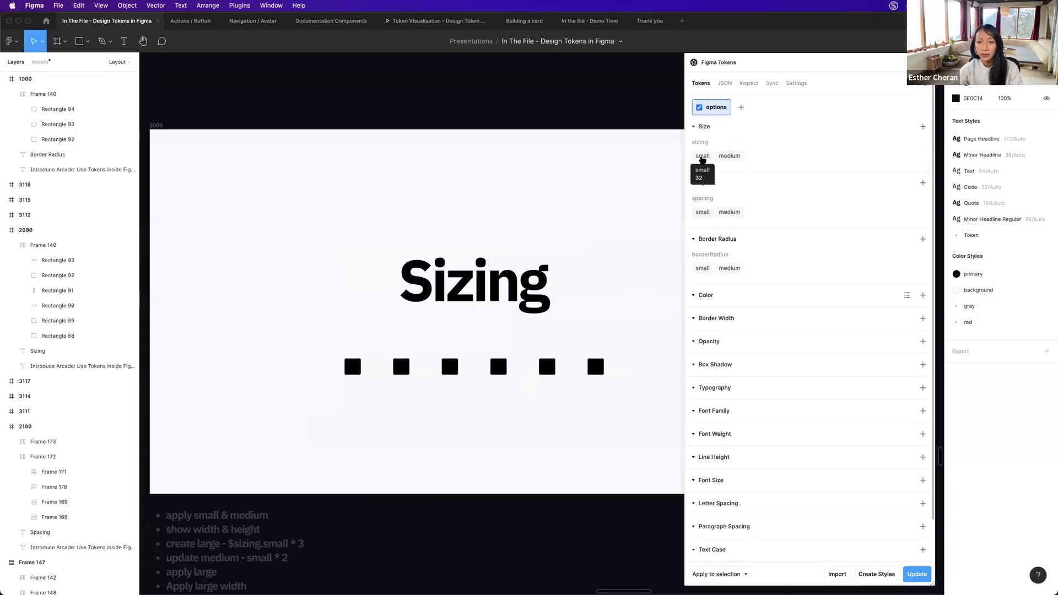
click(354, 374)
double_click(354, 372)
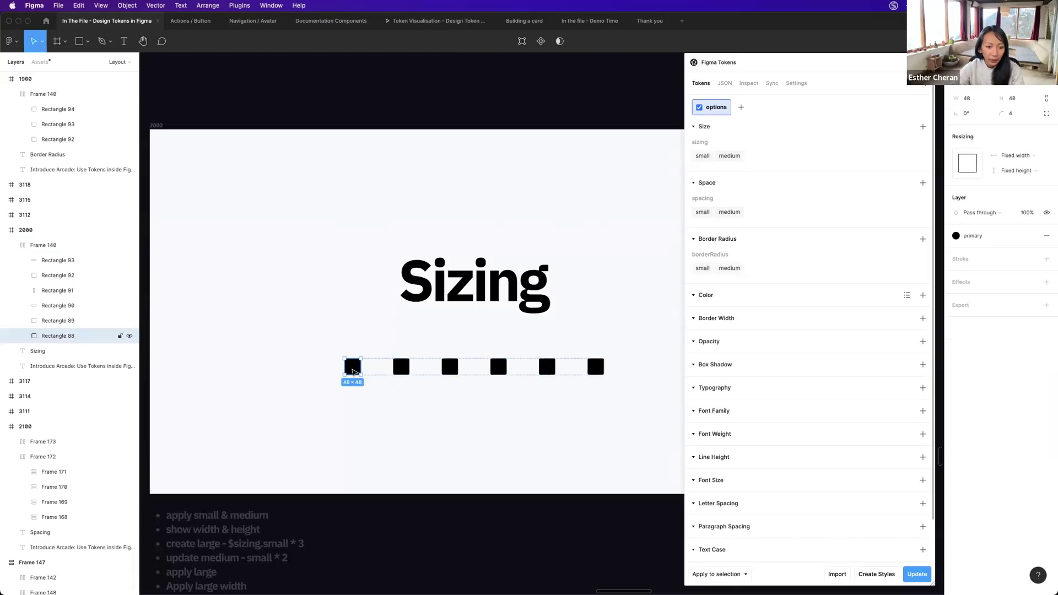
click(702, 156)
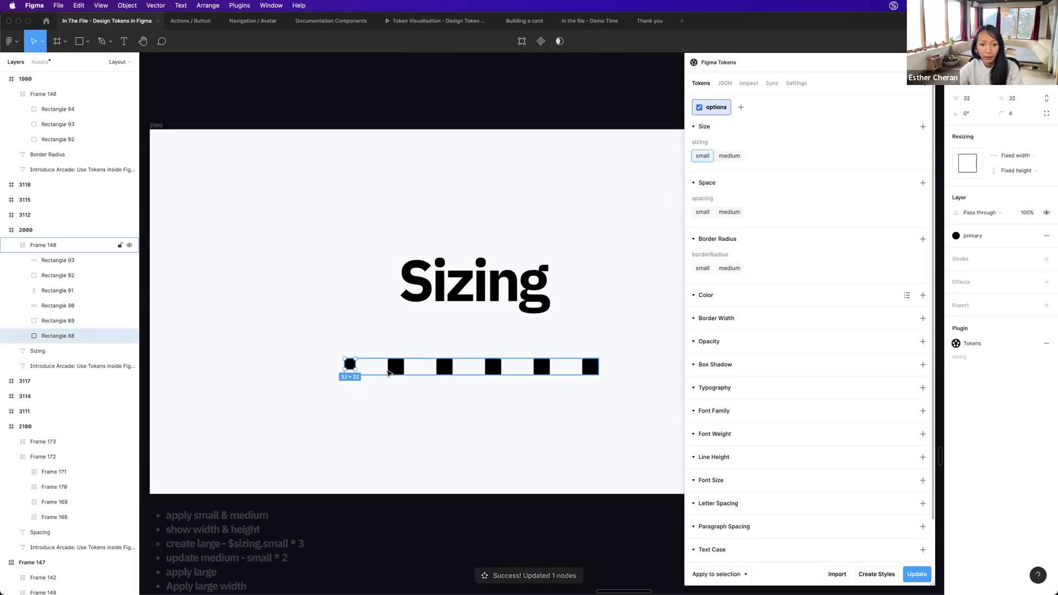
Apply the medium sizing token to the second square in the row and to only the width of the third square.
click(396, 366)
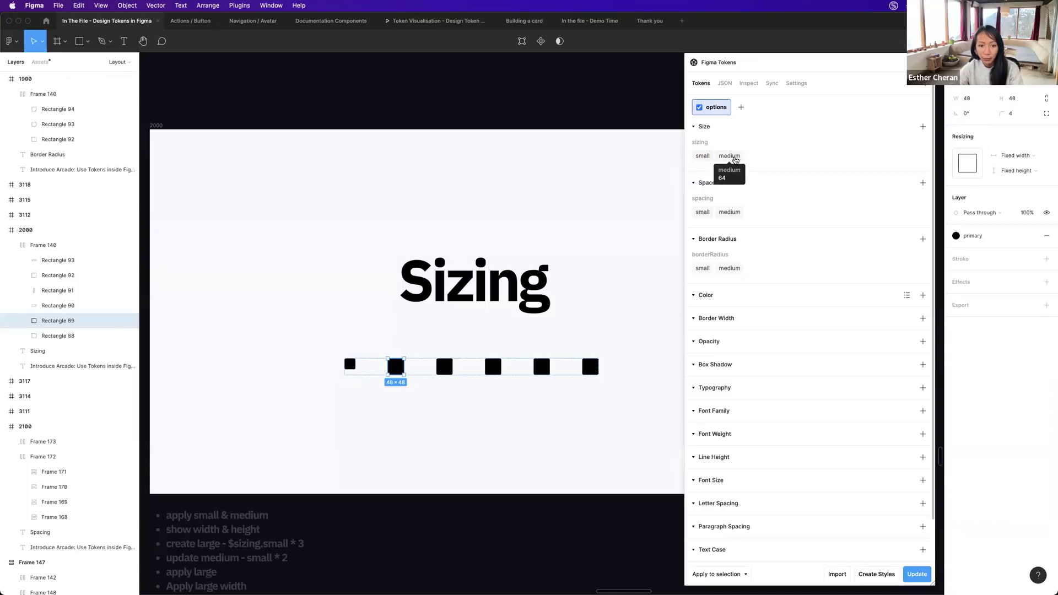
click(729, 157)
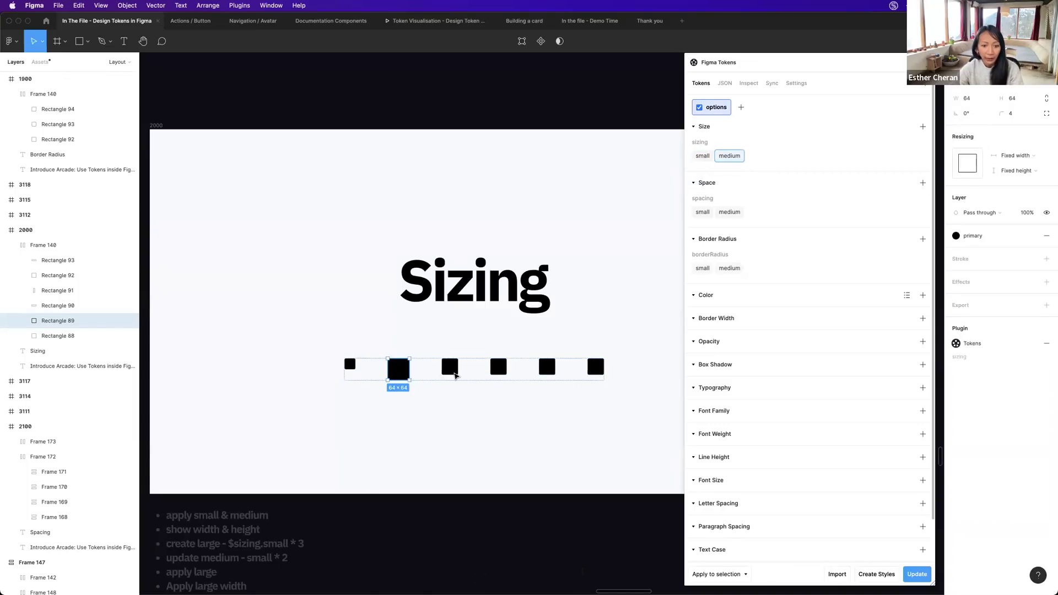
click(452, 370)
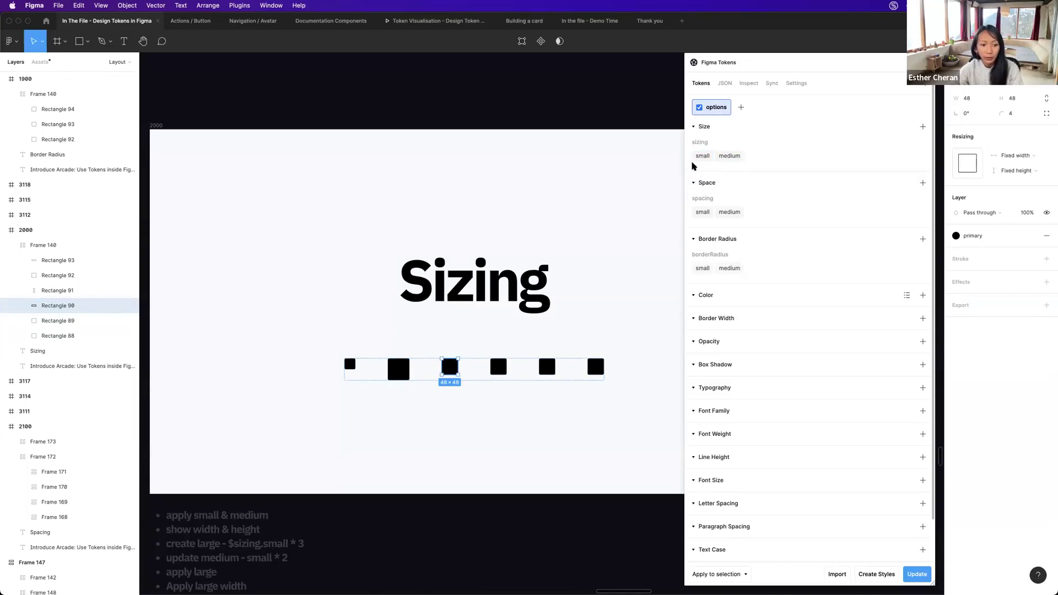
right_click(727, 156)
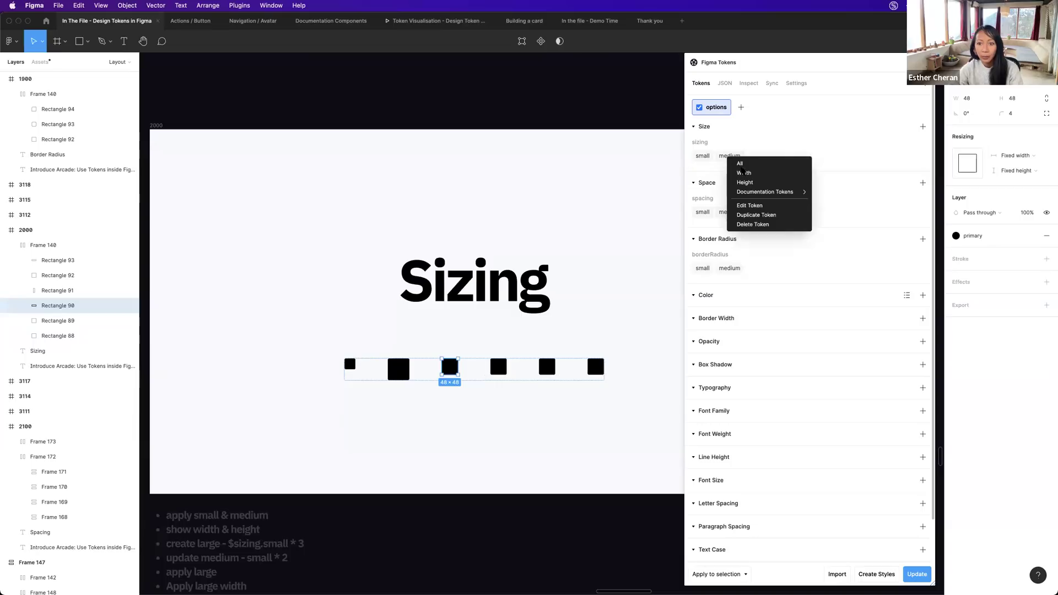
click(743, 173)
Apply the medium sizing token to only the height of the fourth square in the row.
click(503, 367)
right_click(737, 157)
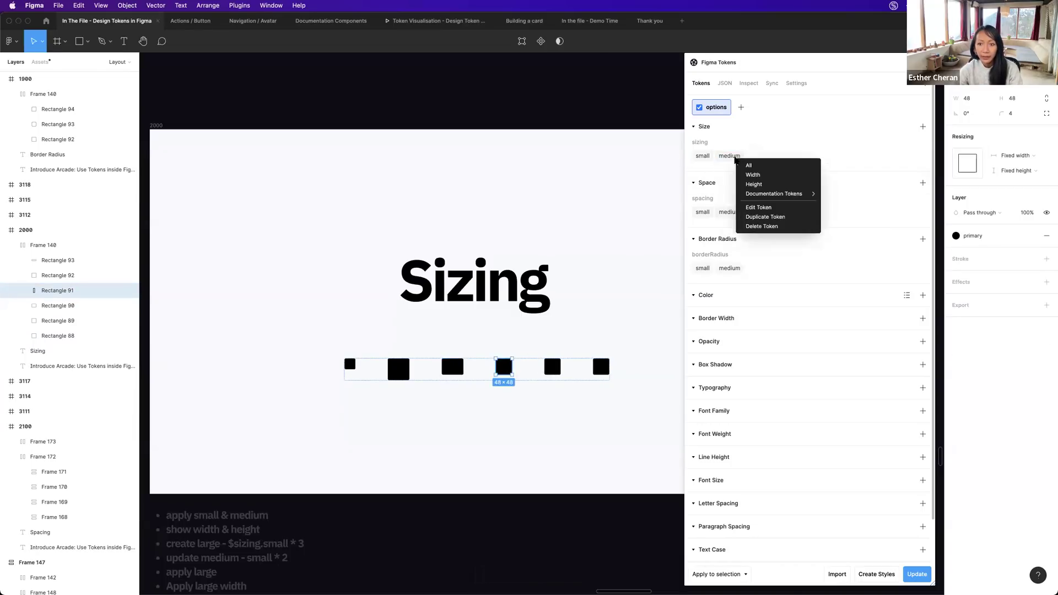
click(751, 182)
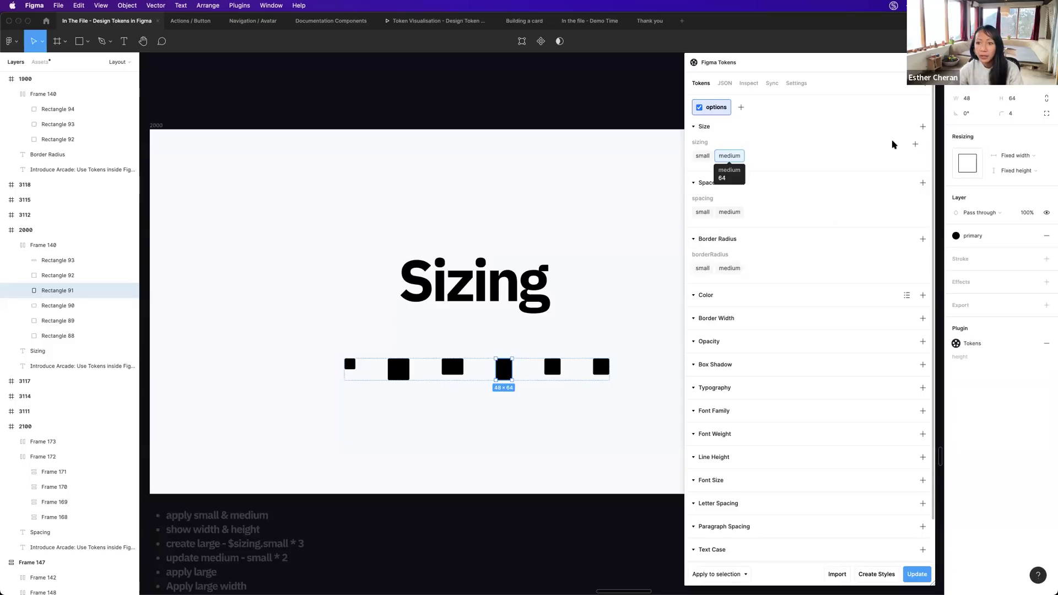
Create a sizing token named sizing.large with the value $sizing.small * 3.
click(915, 145)
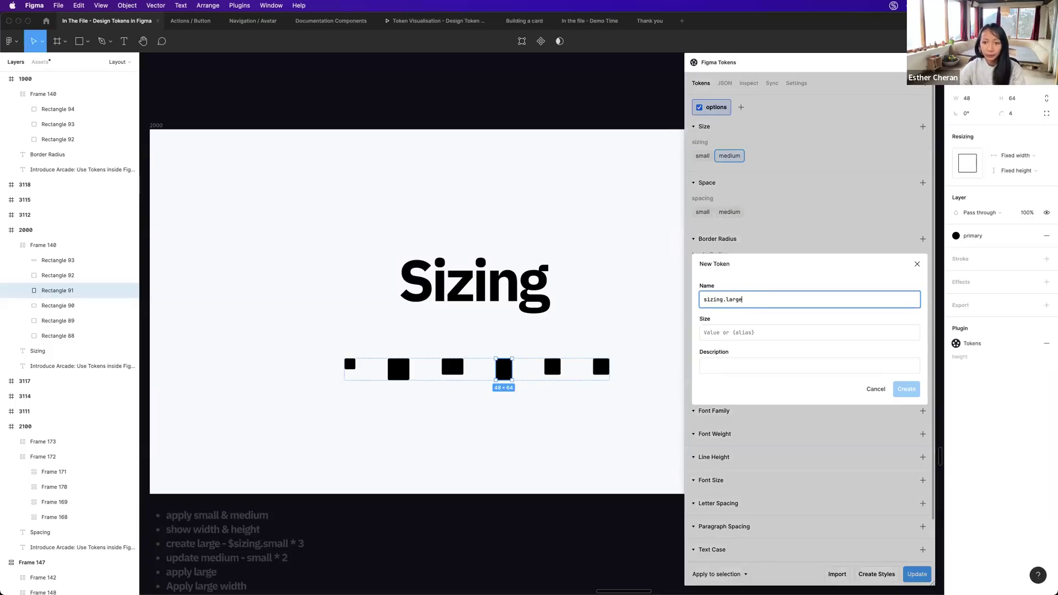
click(743, 334)
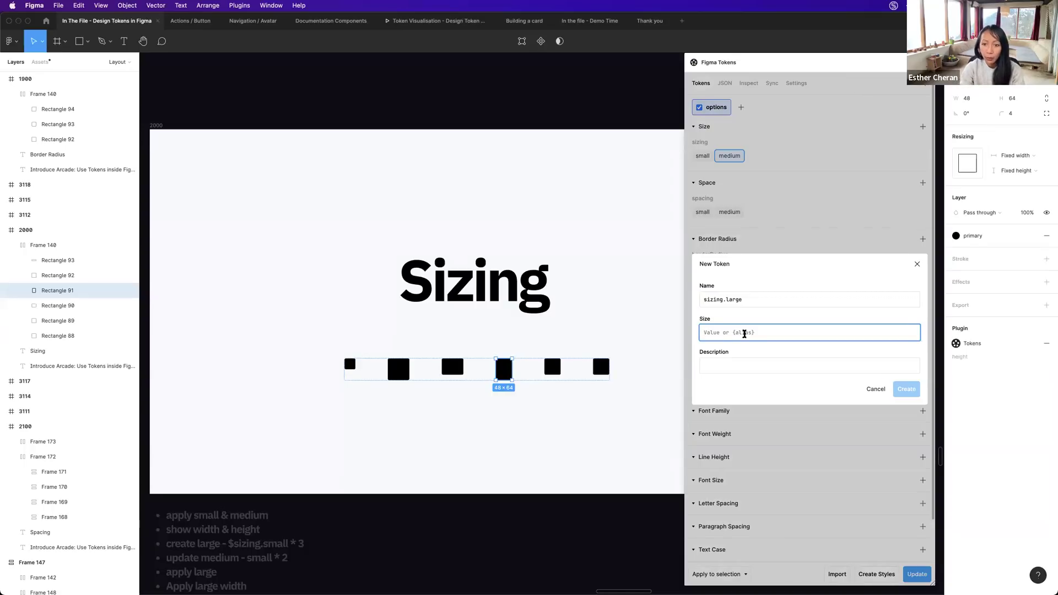
text($si)
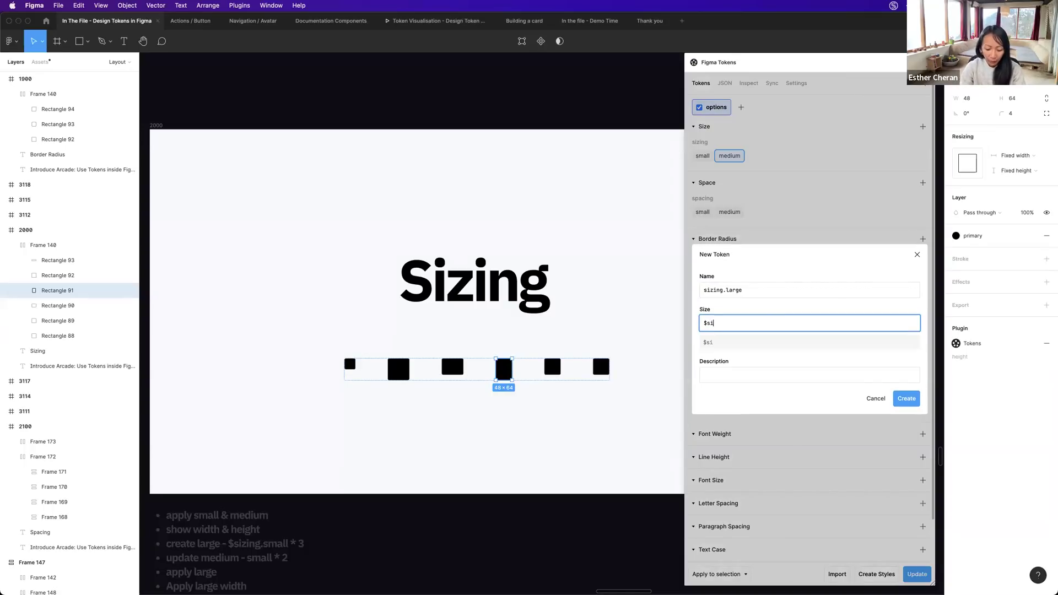
text(zing.small * 3)
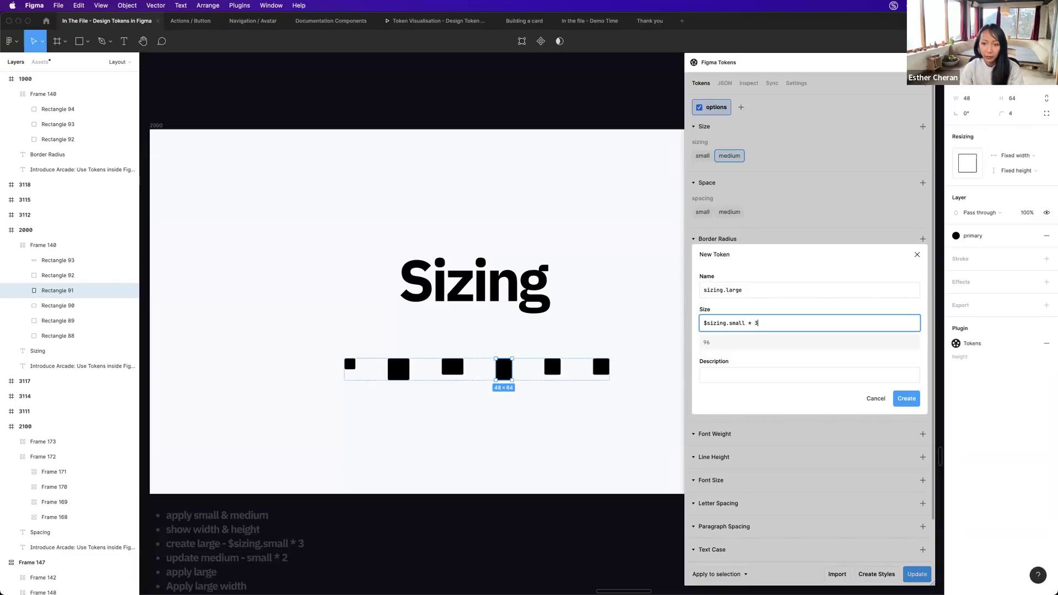
click(906, 397)
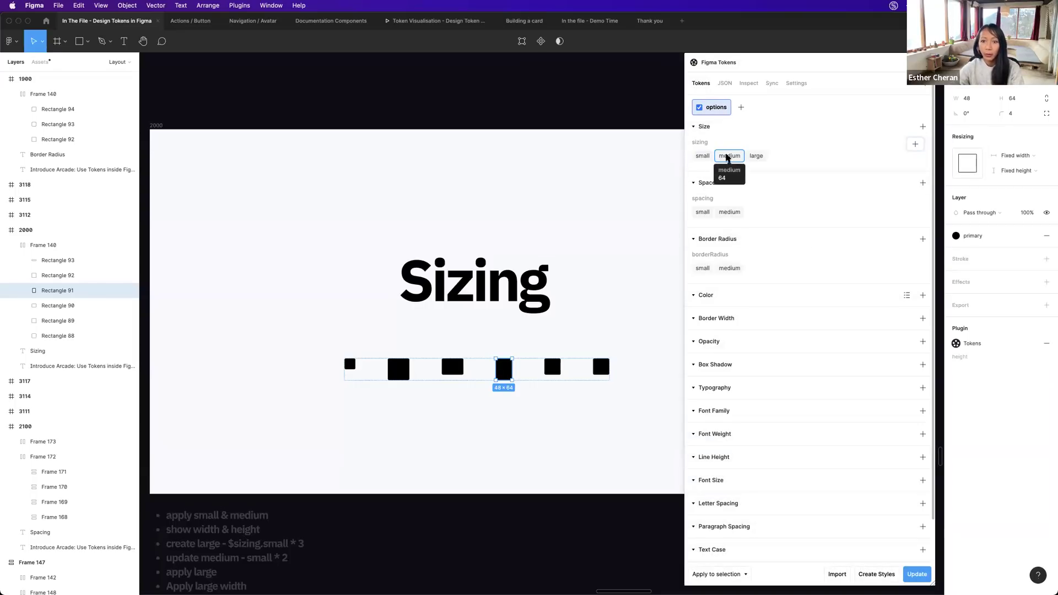
Change the value of the sizing.medium token to $sizing.small * 2.
right_click(727, 158)
click(730, 202)
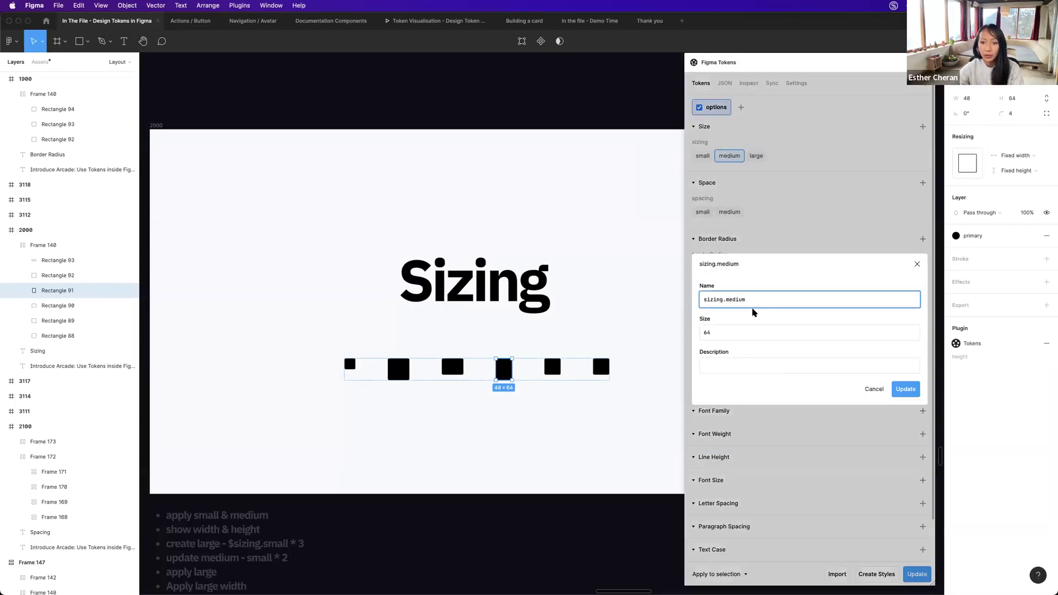
click(706, 333)
double_click(706, 332)
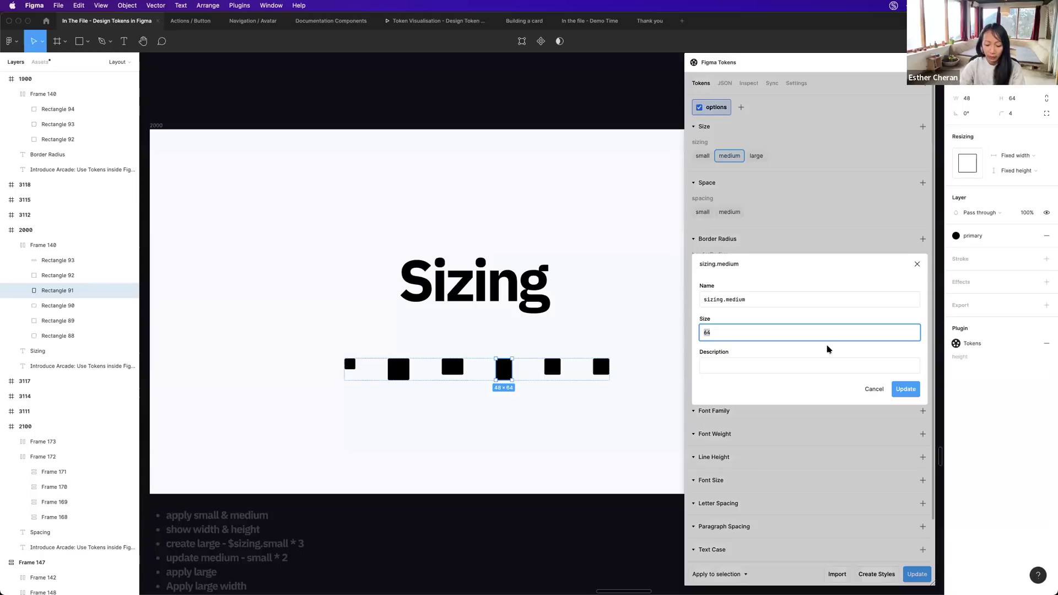
text($)
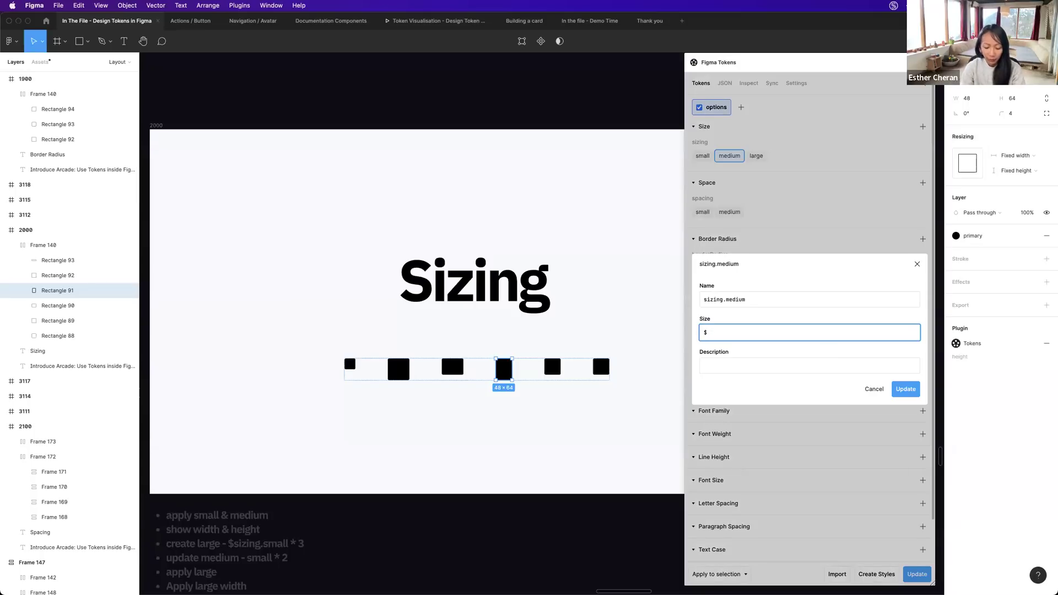
text(sizing.small *)
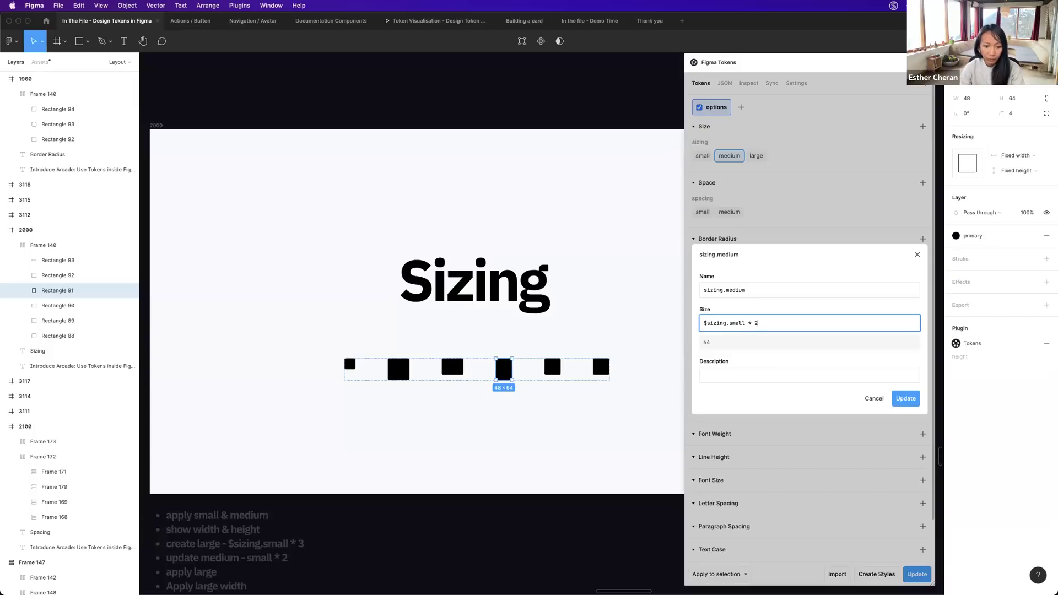
click(905, 399)
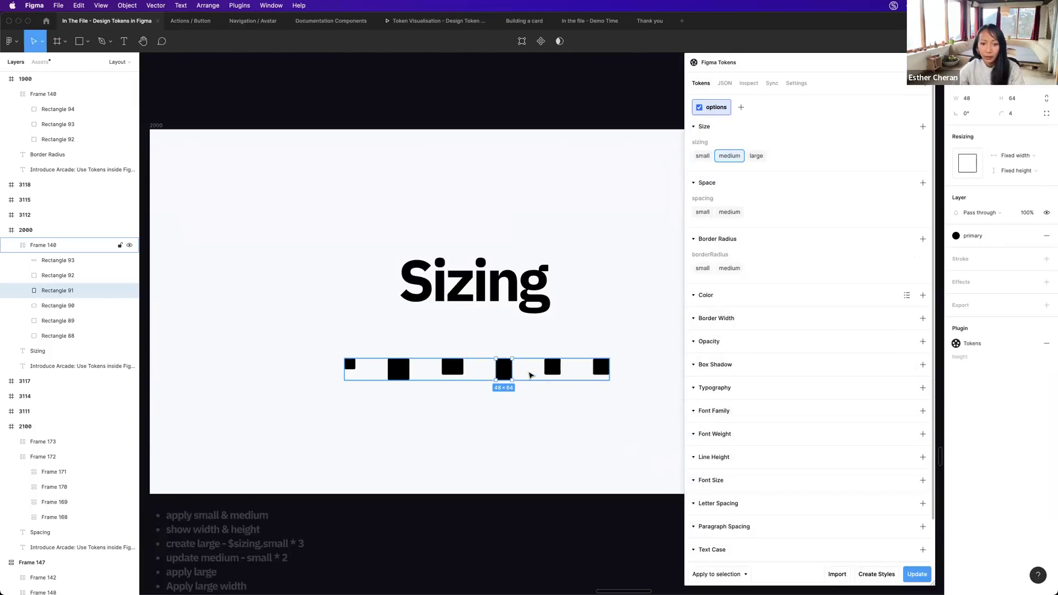
Apply the large sizing token to the fifth square in the row and to only the width of the sixth square.
click(529, 375)
click(552, 366)
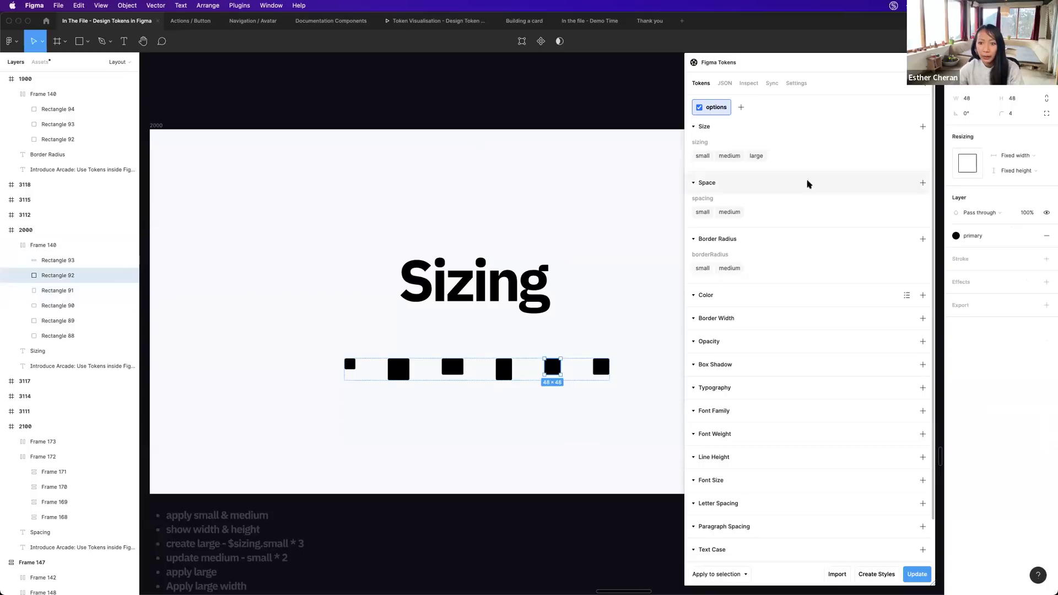
click(756, 156)
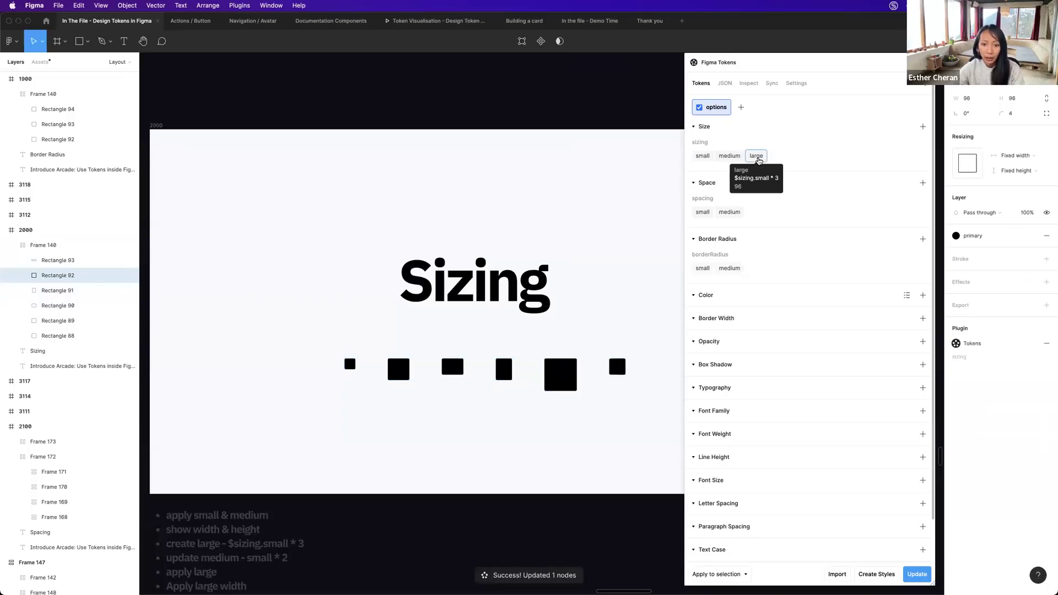
click(617, 370)
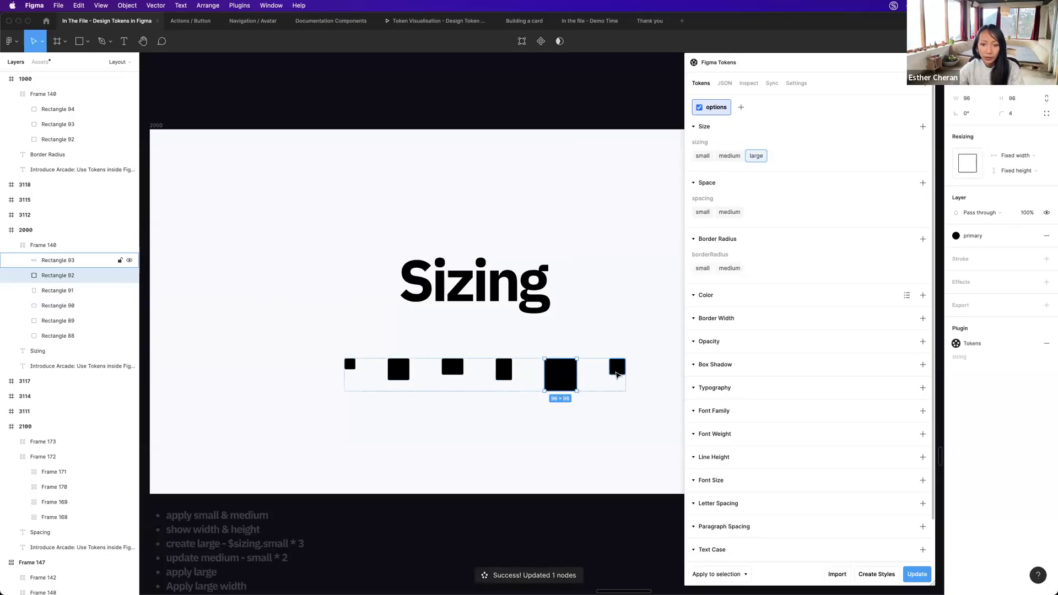
right_click(757, 156)
click(775, 175)
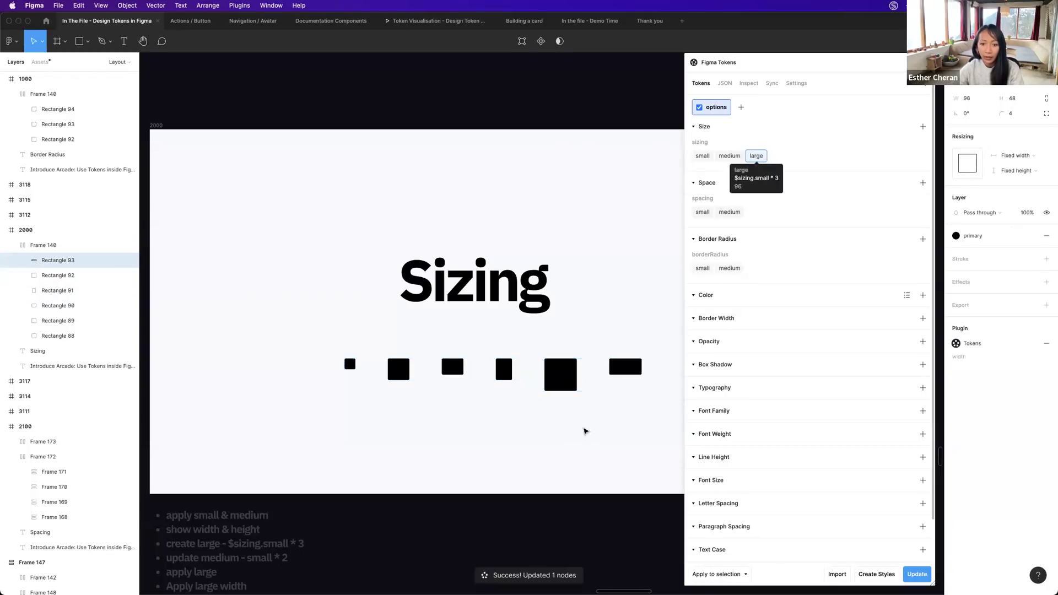
Select the frame holding the row of six shapes and set the sizing.small token's value to 64.
click(366, 370)
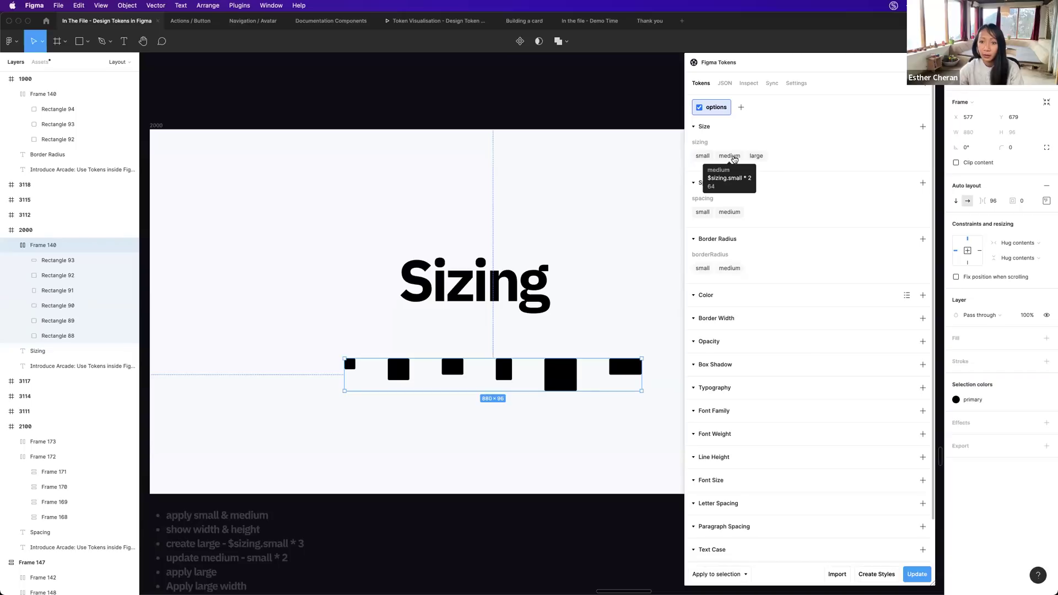
right_click(704, 159)
click(725, 206)
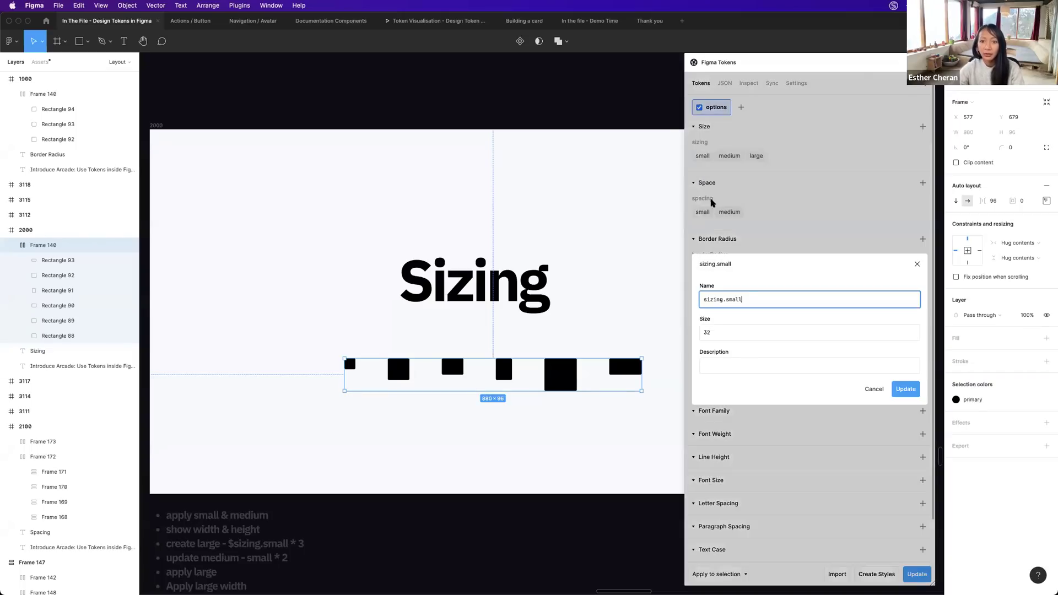
click(720, 331)
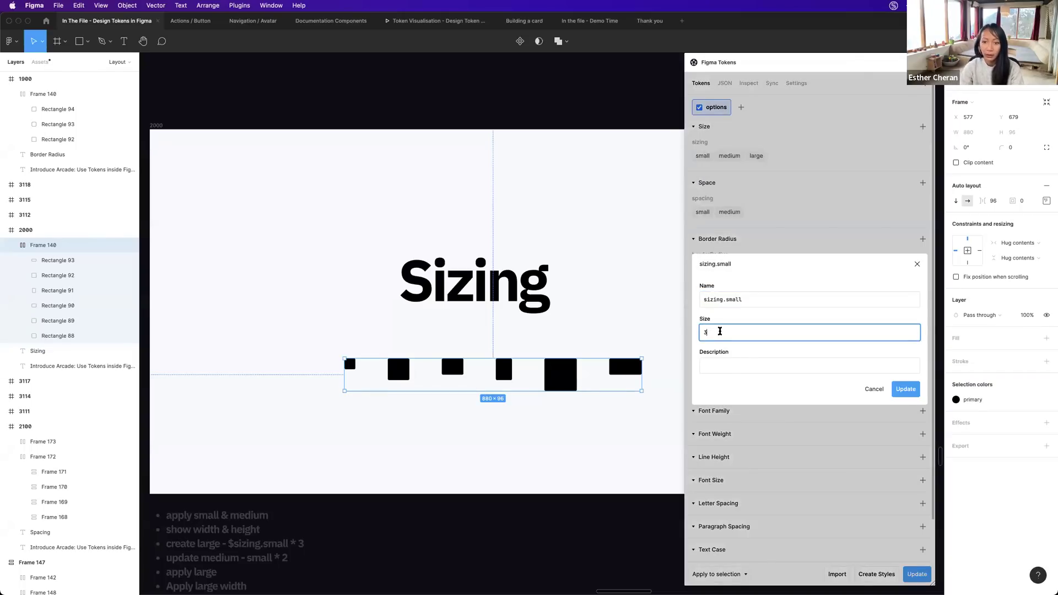
key(BackSpace)
text(64)
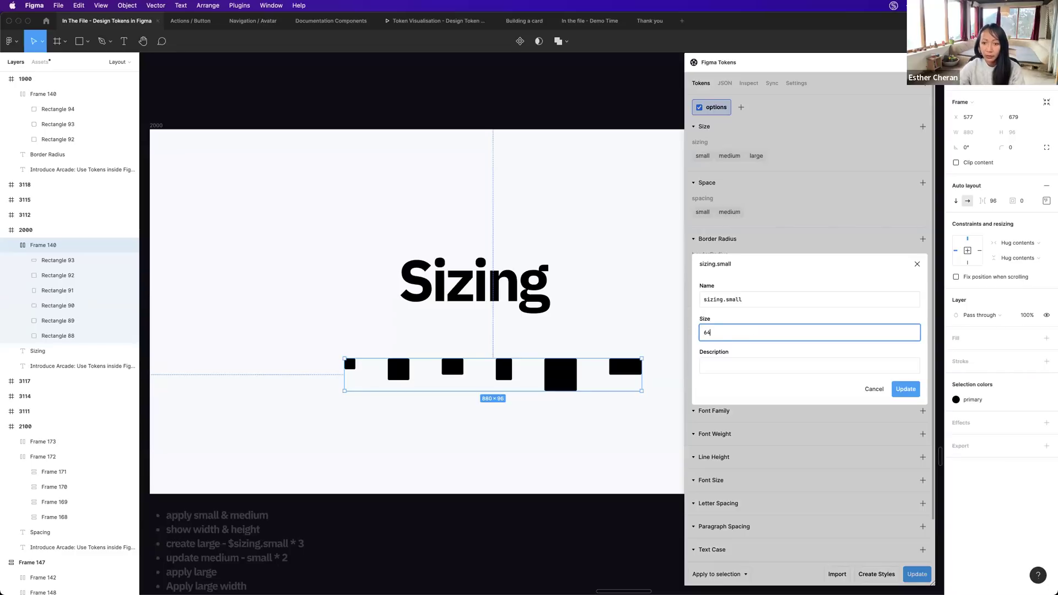
click(906, 389)
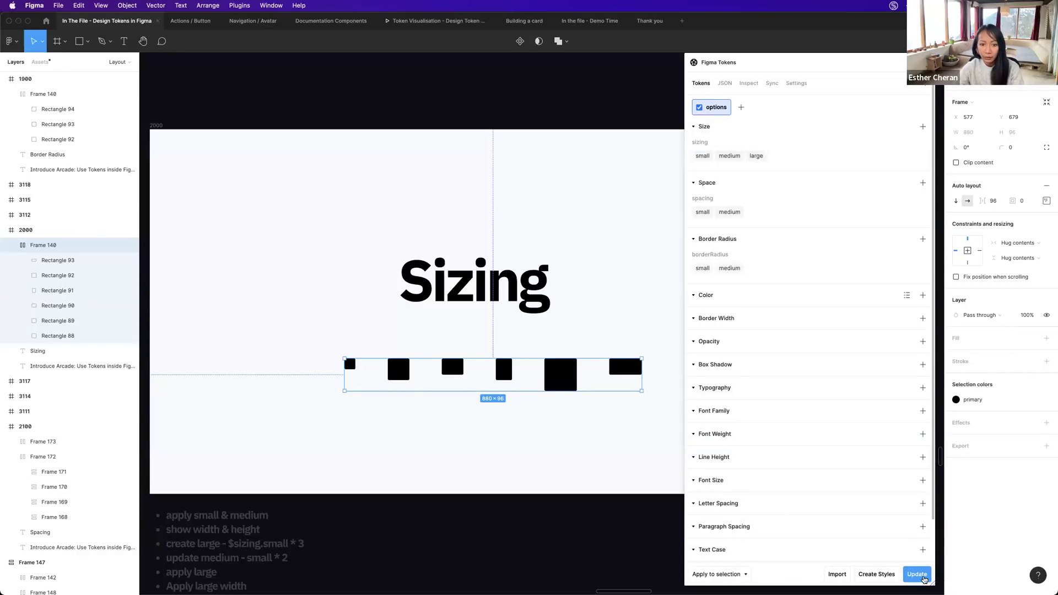
Update the selected frame of shapes to the edited sizing tokens and check the recalculated medium and large token values.
click(917, 574)
scroll(462, 457, right, 2)
scroll(461, 457, right, 2)
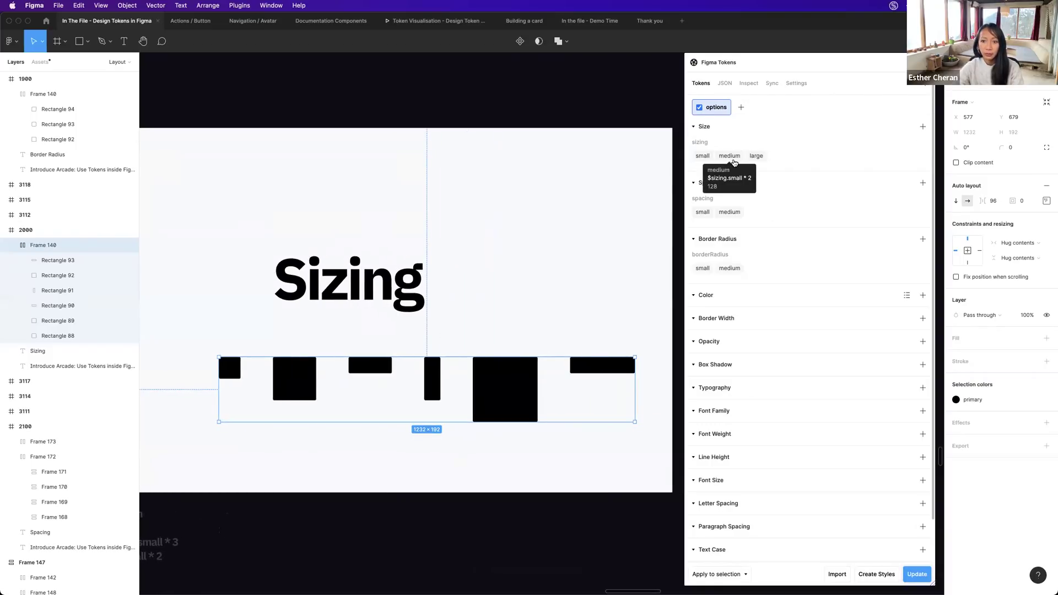
mouse_move(757, 159)
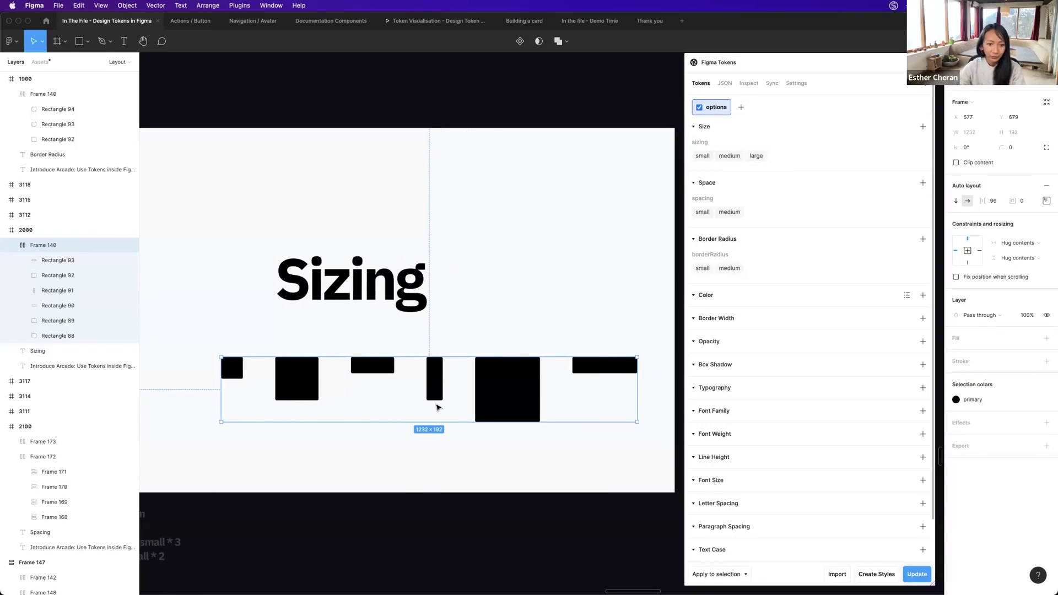
Go to the Spacing slide and check the values of the existing small and medium spacing tokens.
scroll(435, 408, left, 1)
scroll(419, 446, down, 5)
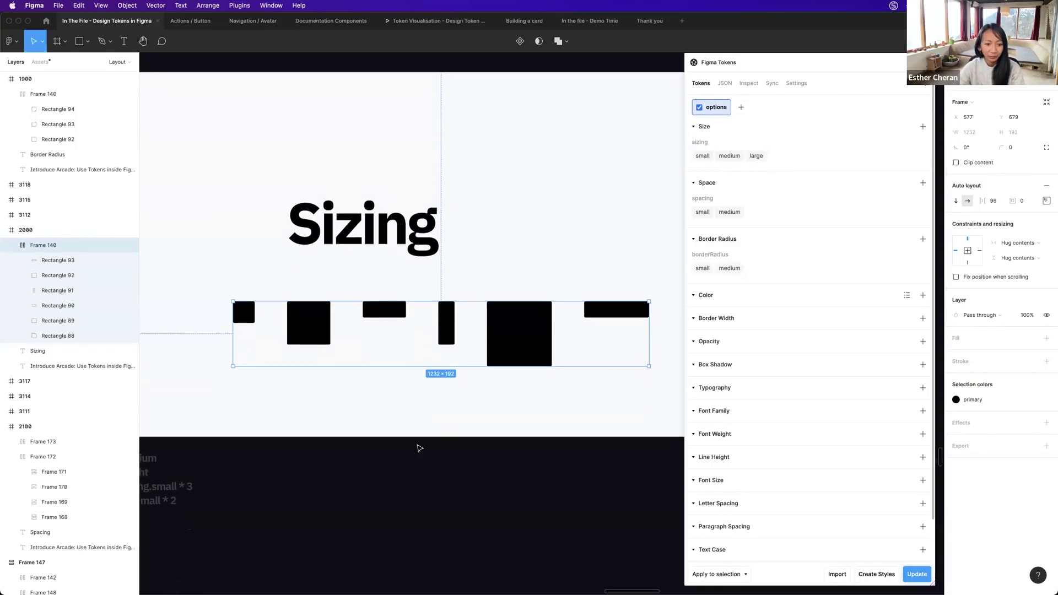
scroll(419, 448, up, 1)
scroll(418, 448, down, 10)
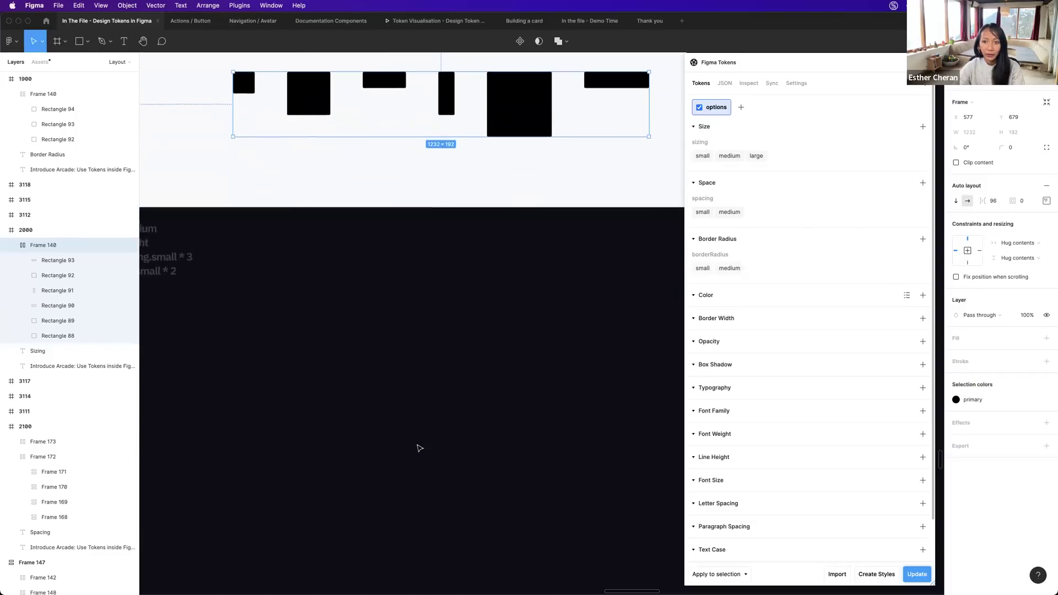
scroll(417, 447, down, 5)
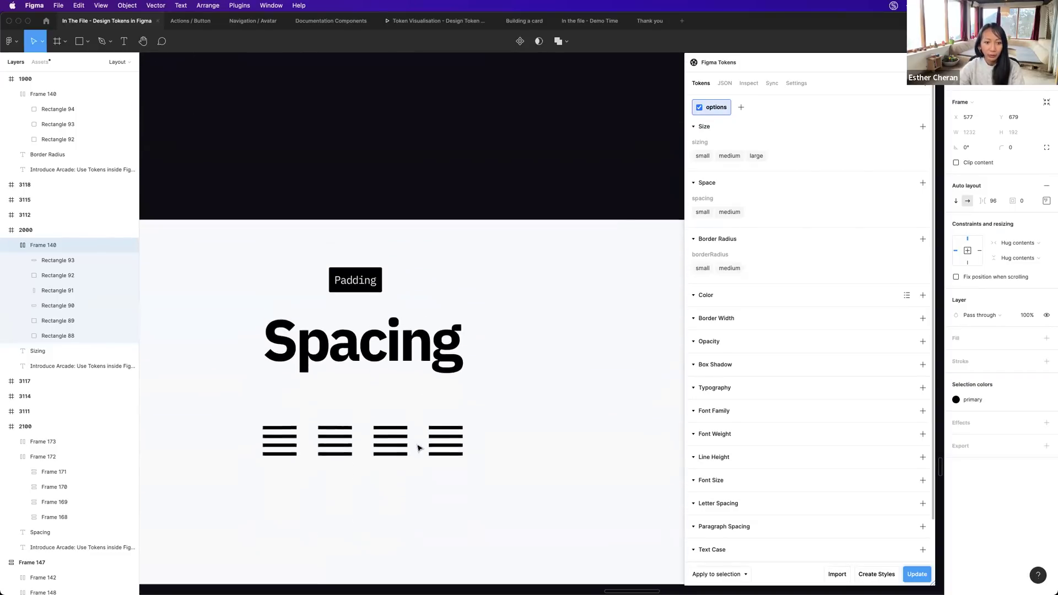
scroll(527, 376, down, 1)
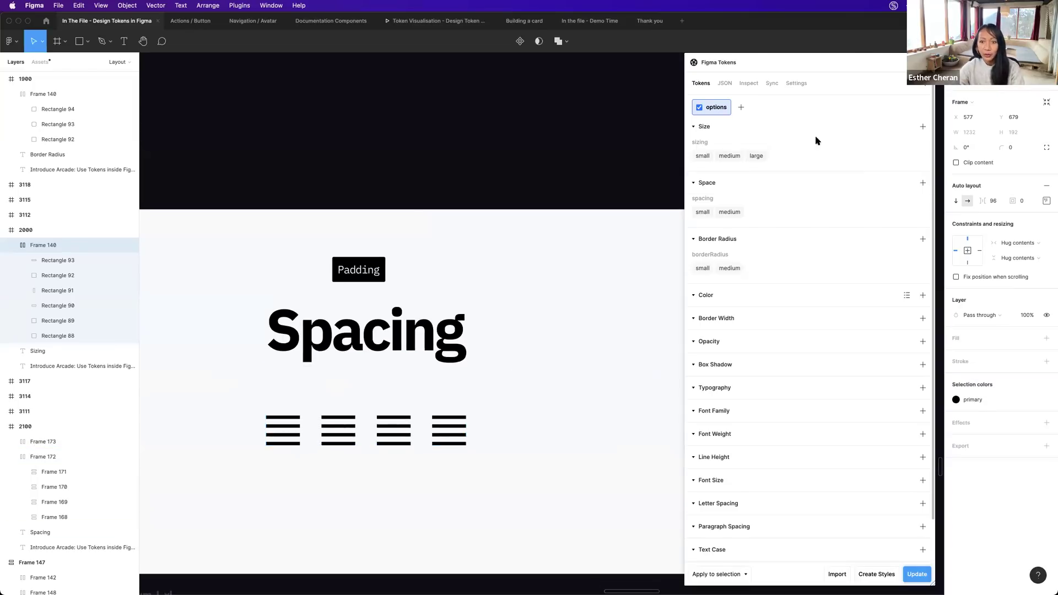
mouse_move(717, 219)
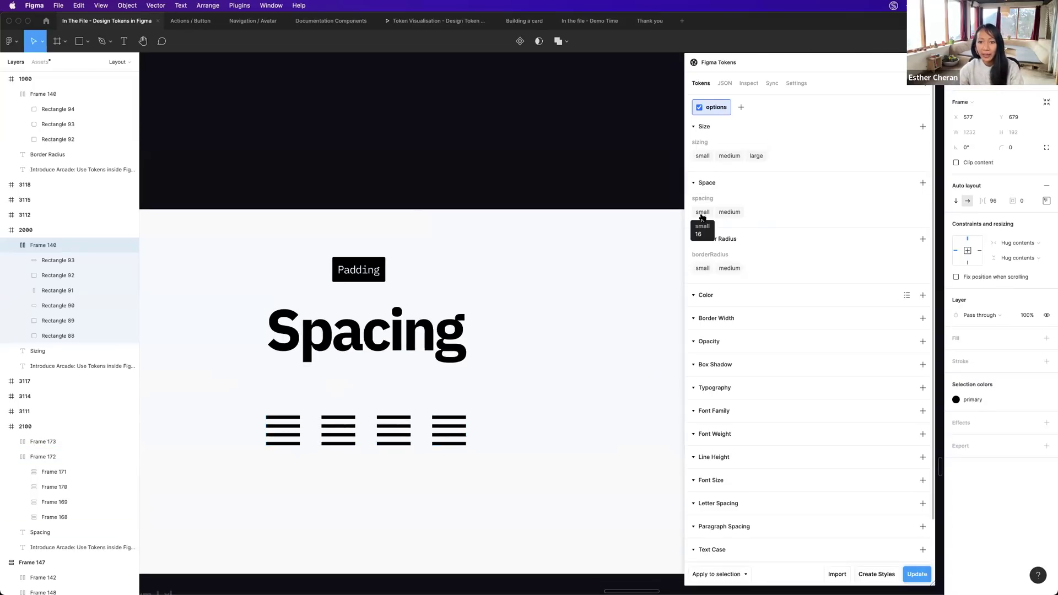
mouse_move(733, 216)
scroll(508, 359, down, 3)
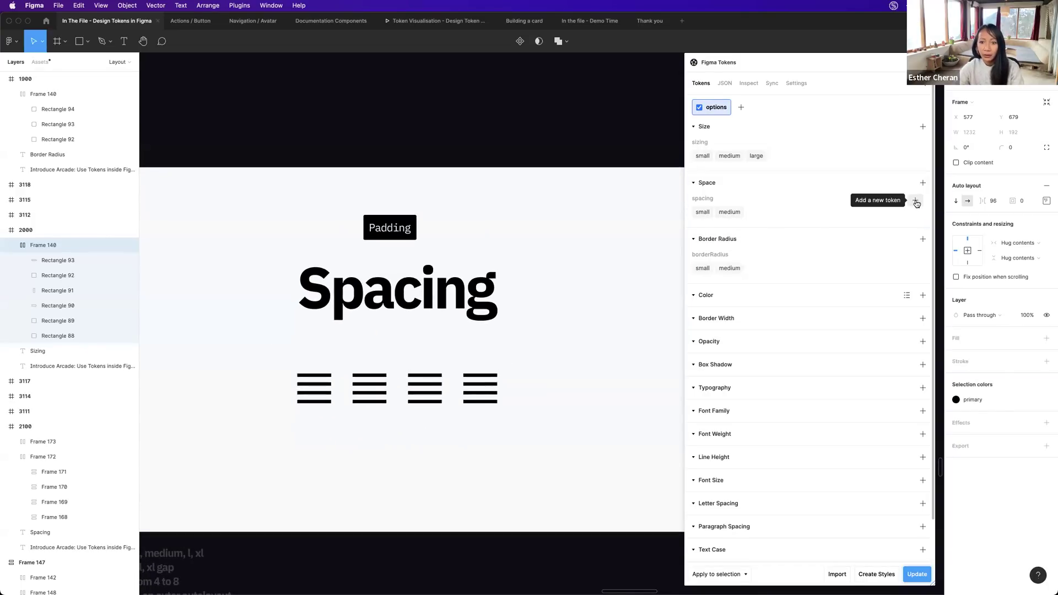
Create a token named spacing.large with the value $spacing.medium * 2.
click(912, 201)
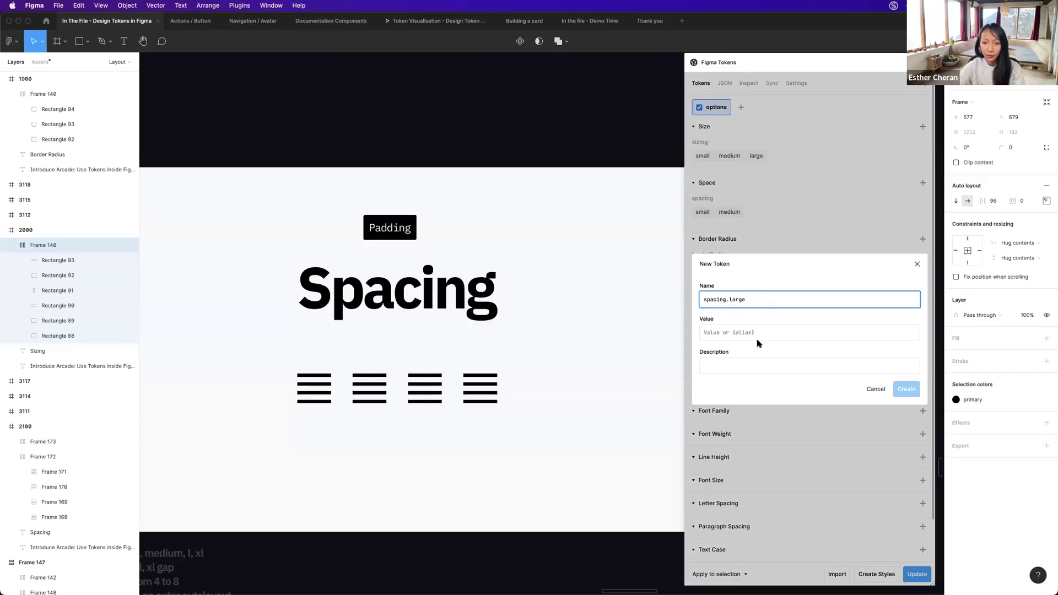
click(744, 333)
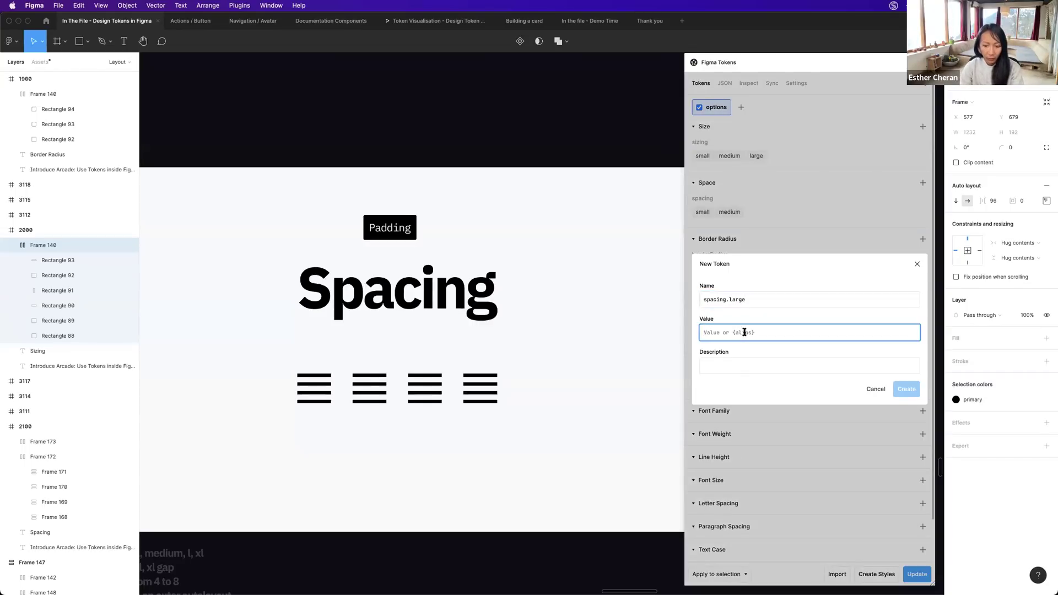
text($)
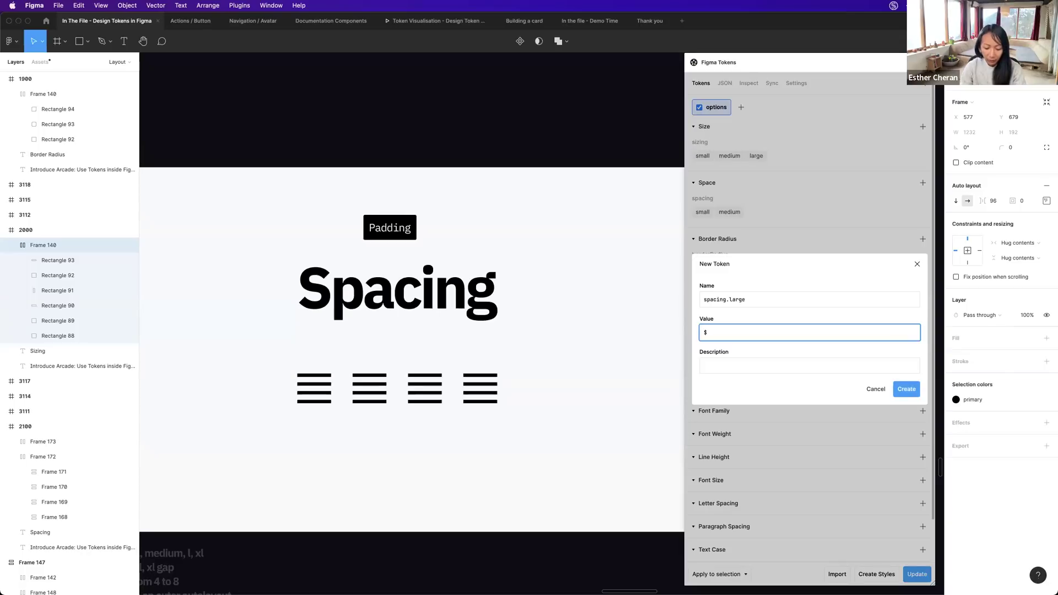
text(space.medium)
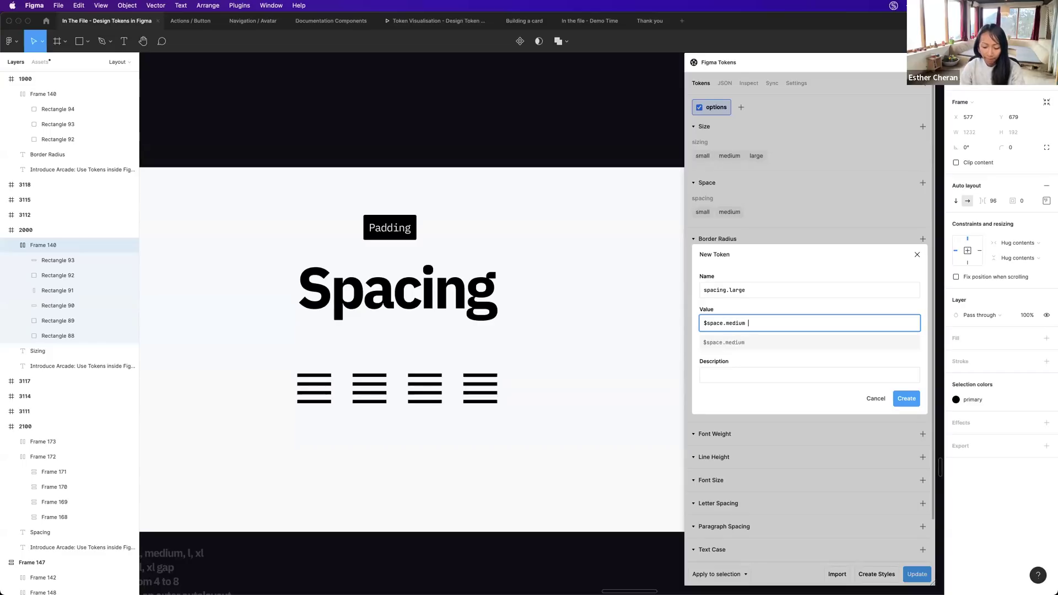
key(BackSpace)
key(BackSpace)
key(BackSpace)
key(BackSpace)
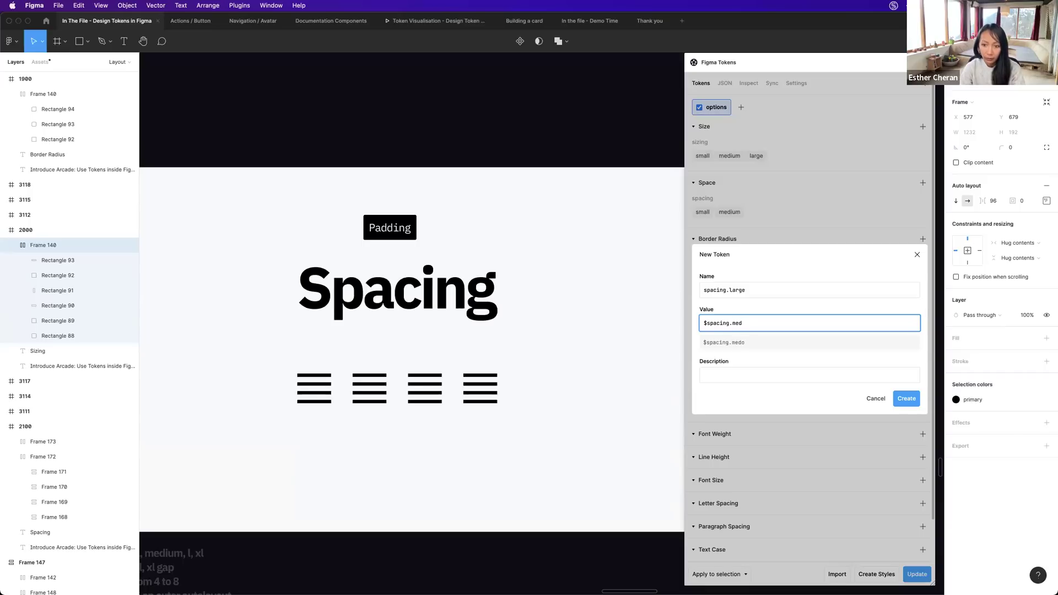
text(m * 2)
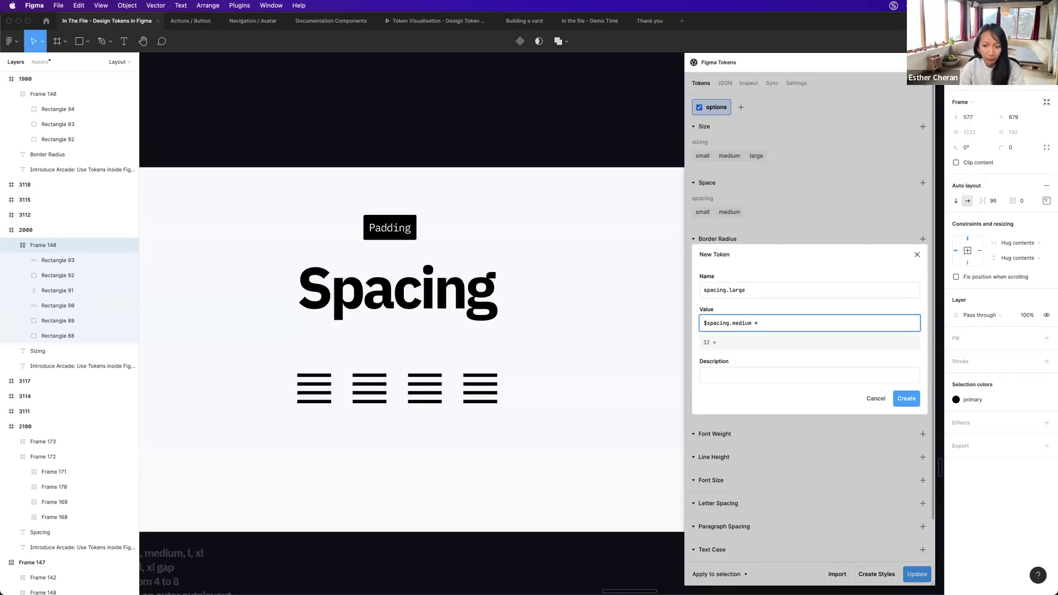
click(906, 398)
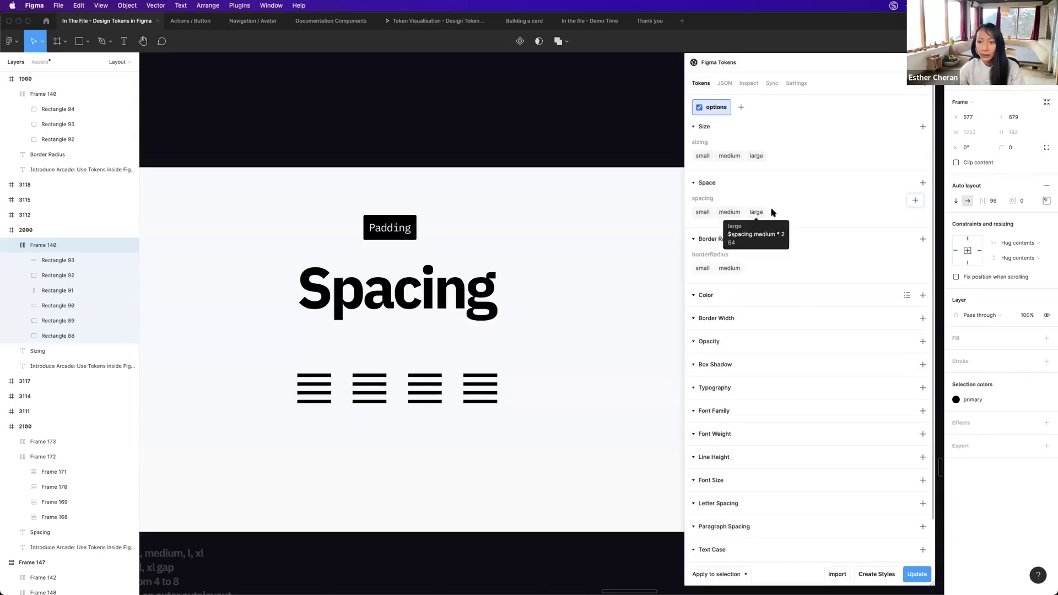
Create a token named spacing.xl with the value $spacing.large *2.
click(915, 200)
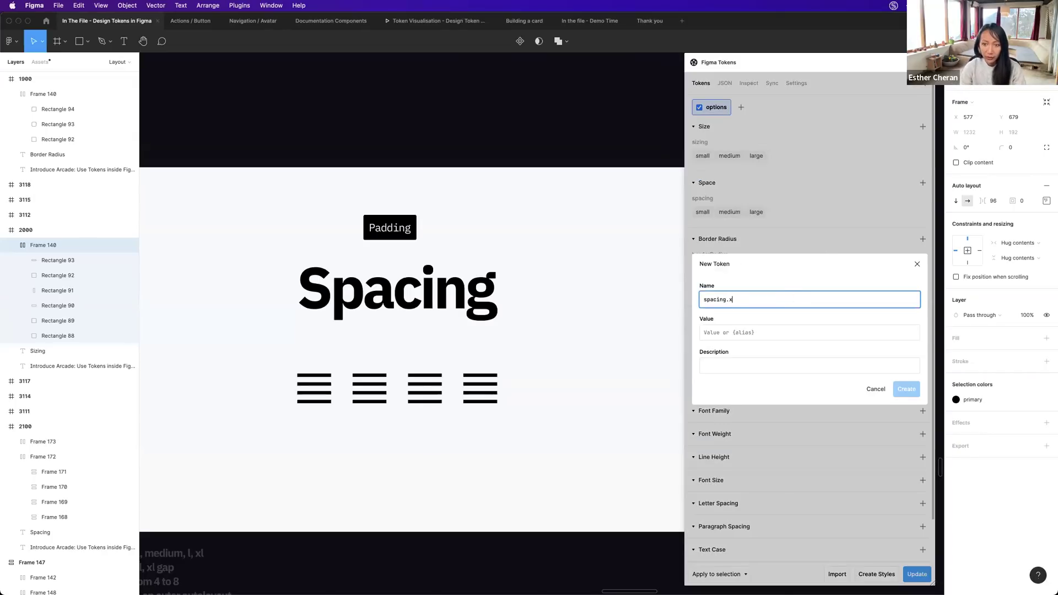
click(773, 332)
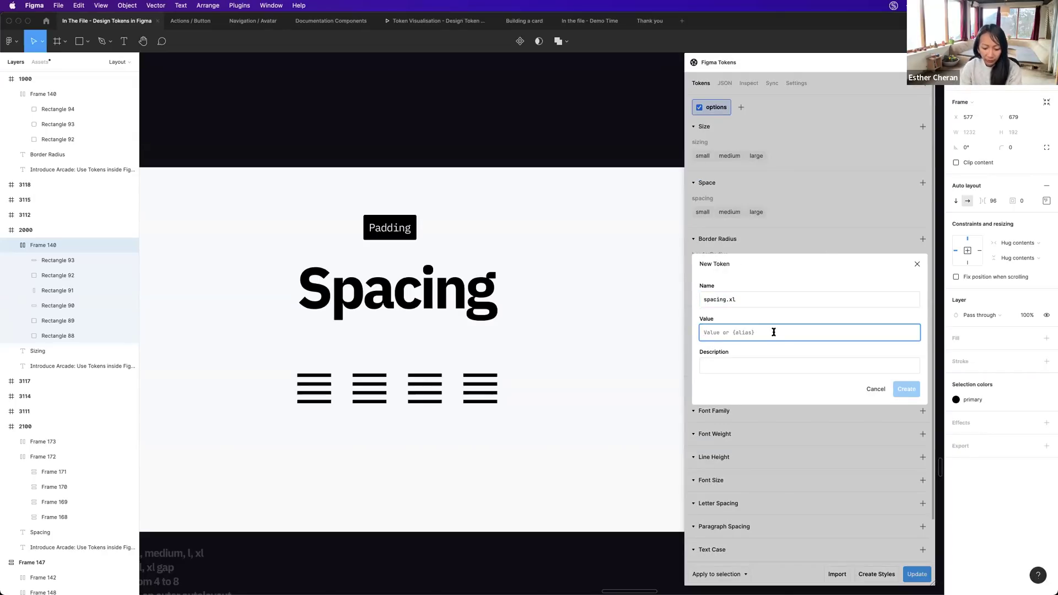
text($)
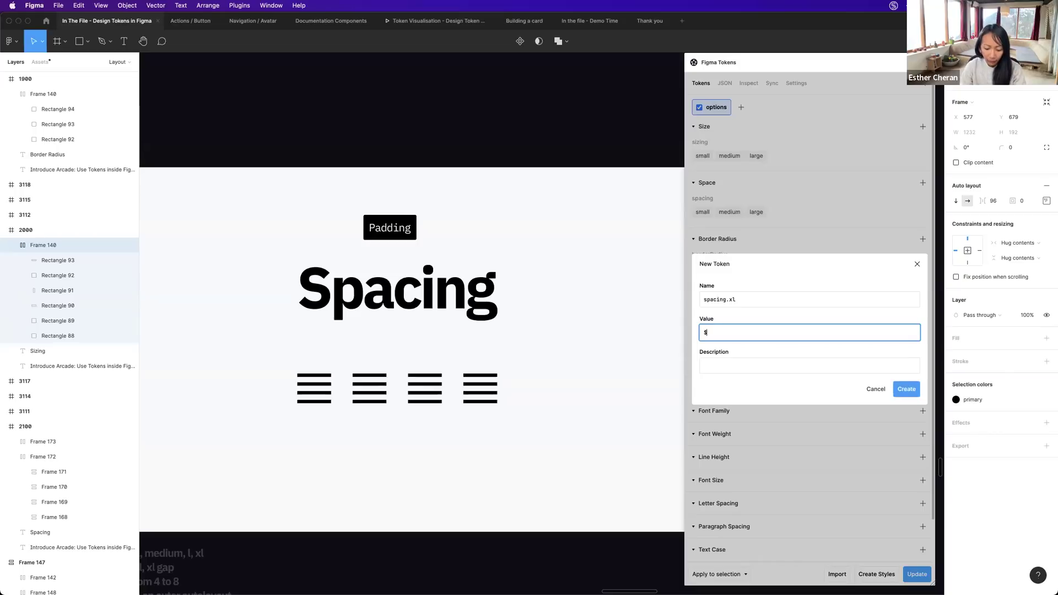
text(spacing)
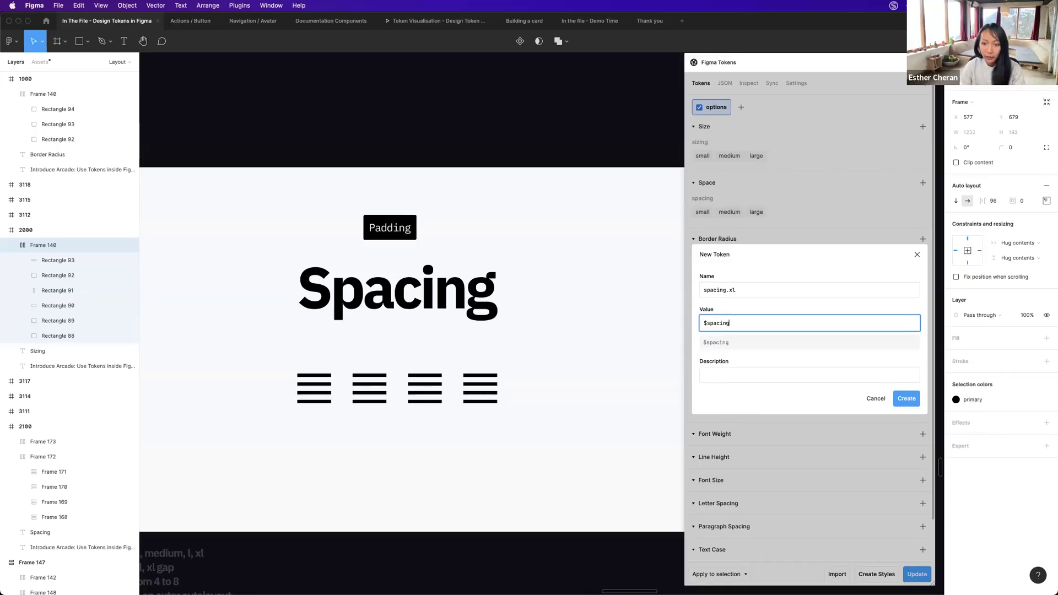
text(.large *2)
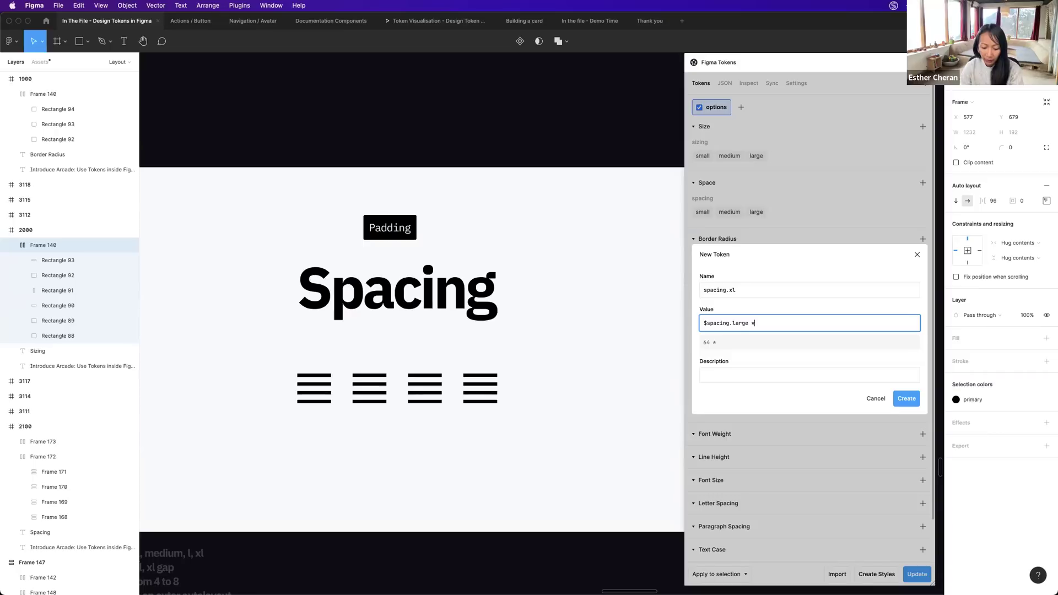
click(903, 399)
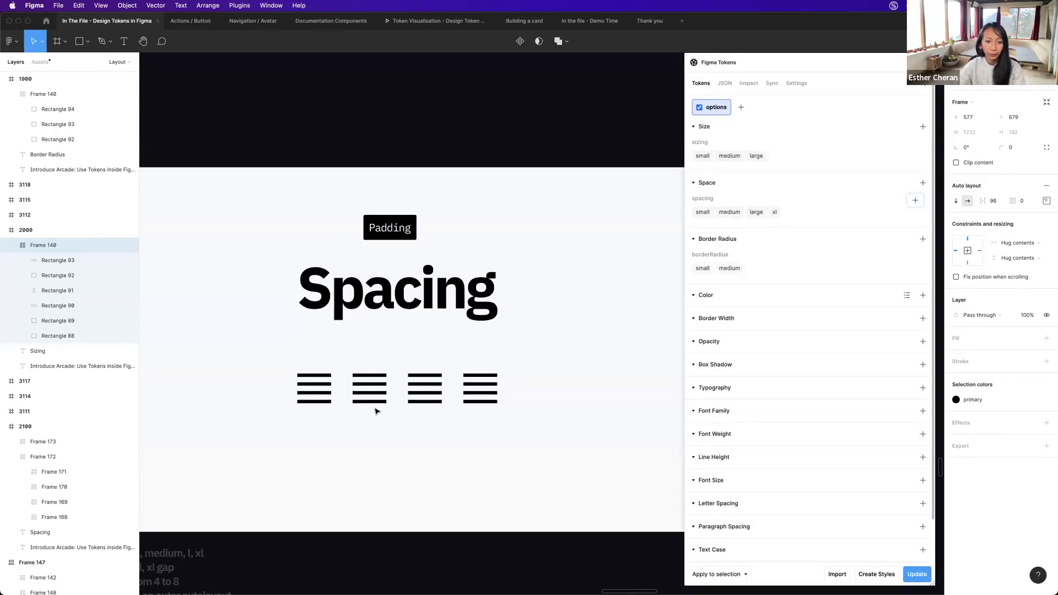
Apply the small spacing token as the gap of the first stack of lines and the medium token as the gap of the second.
super+click(317, 395)
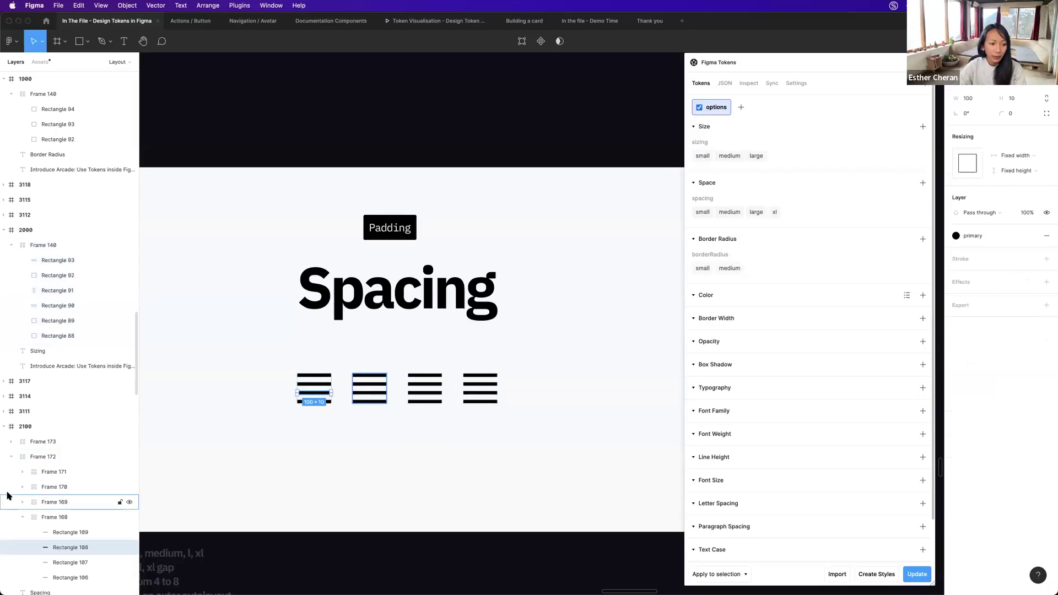
click(47, 519)
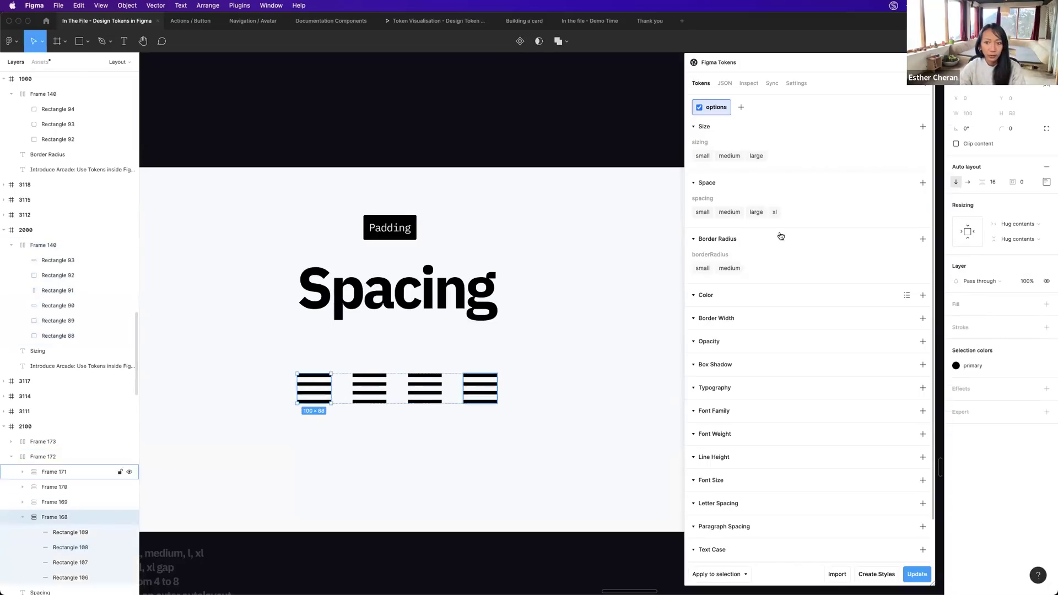
right_click(704, 215)
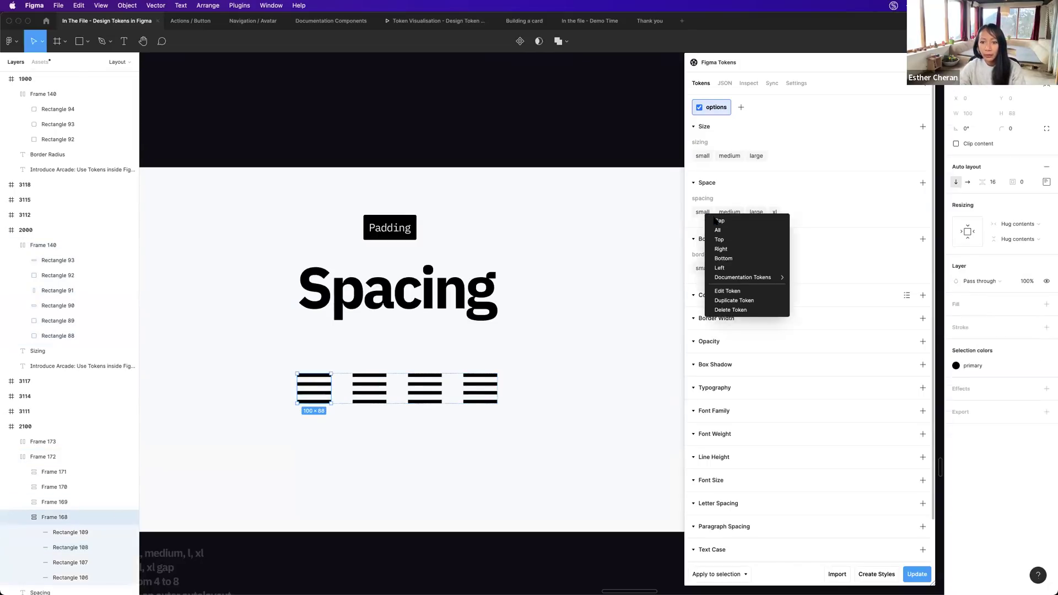
click(718, 221)
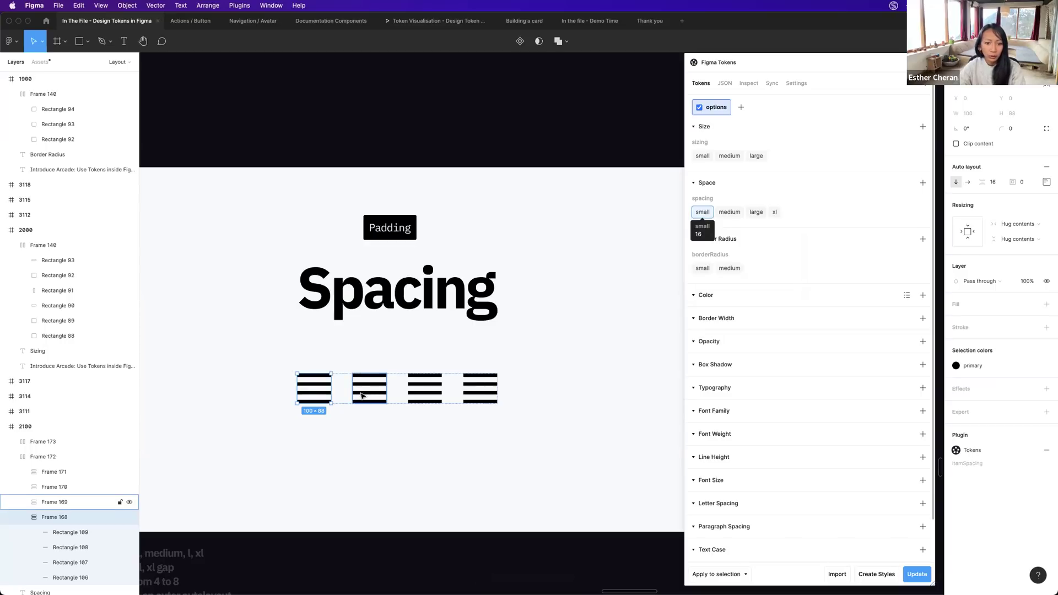
click(362, 395)
right_click(726, 214)
click(737, 220)
Apply the large spacing token as the gap of the third stack of lines and the xl token as the gap of the fourth.
click(419, 394)
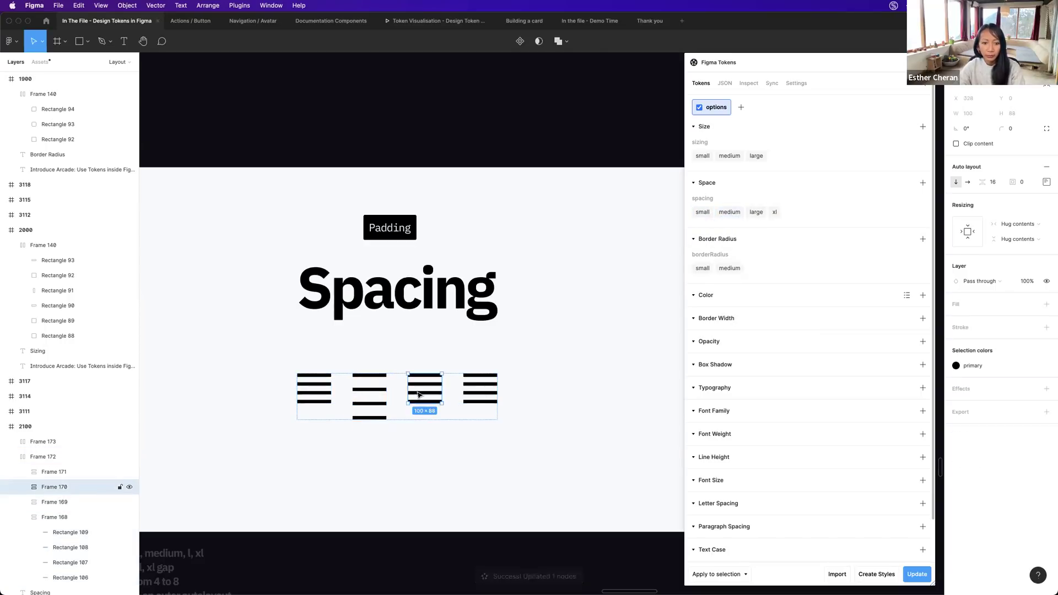
right_click(758, 214)
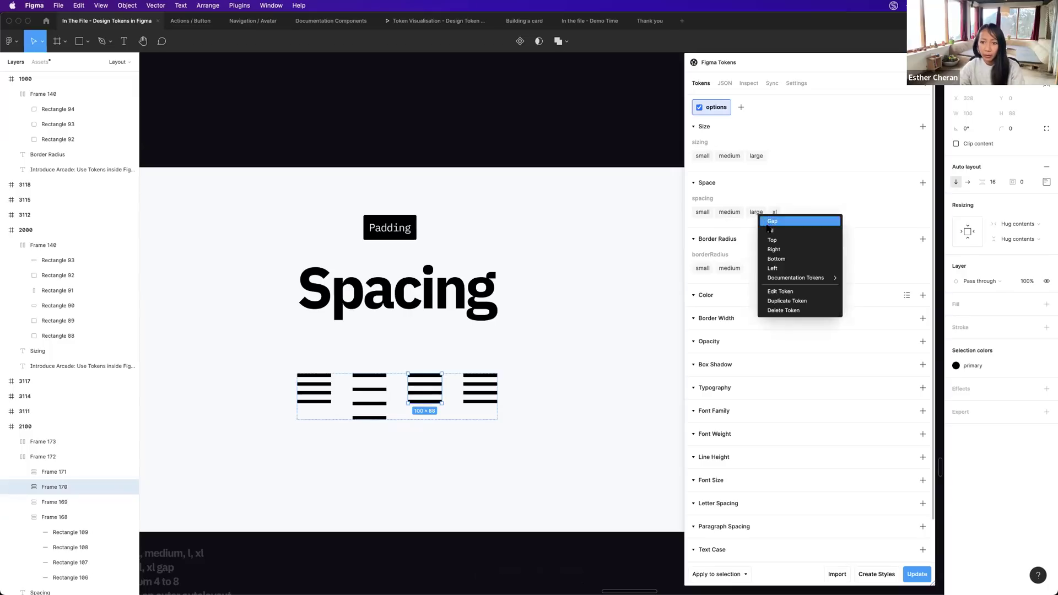
click(772, 221)
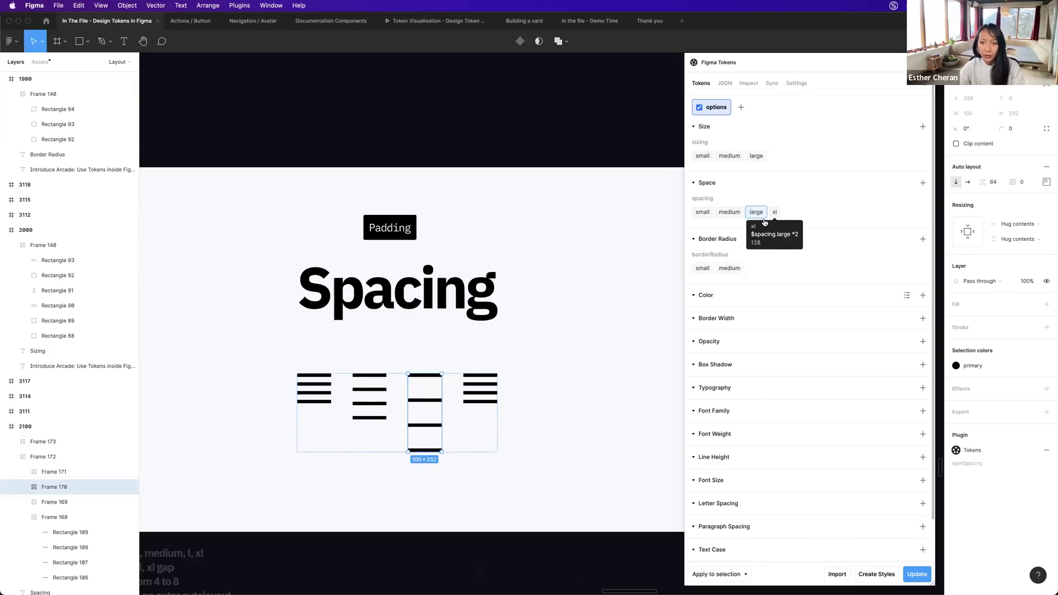
click(490, 400)
right_click(774, 216)
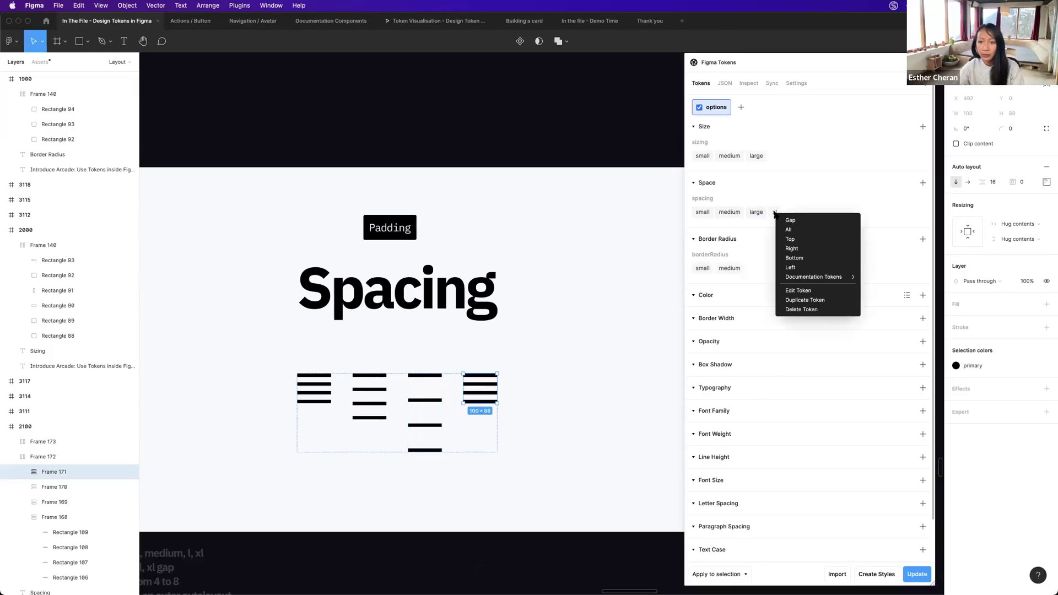
click(783, 222)
click(564, 417)
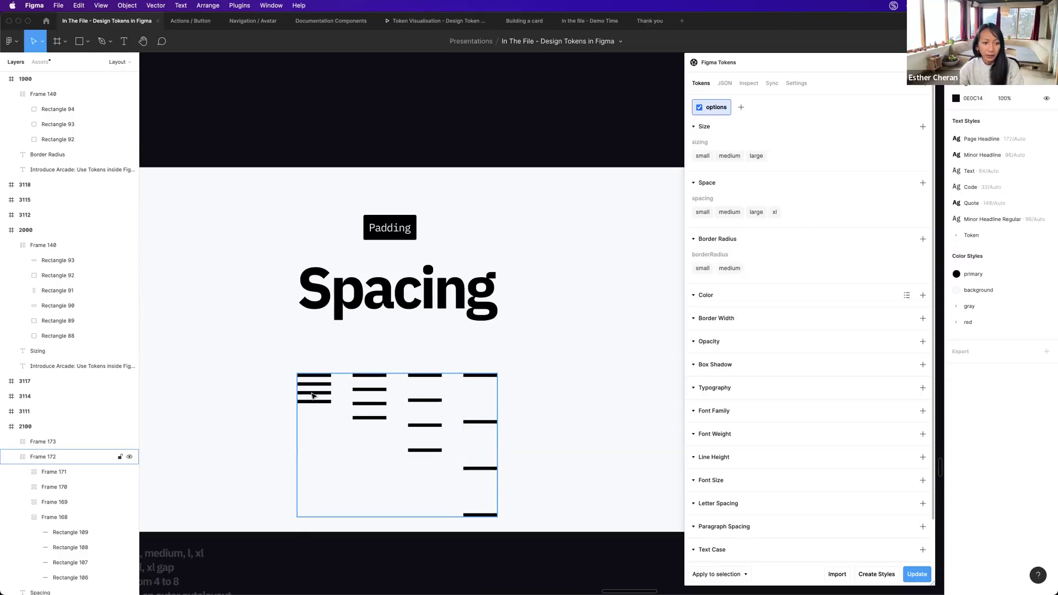
Select the frame holding the four stacks of lines and halve the value of the spacing.small token.
click(392, 444)
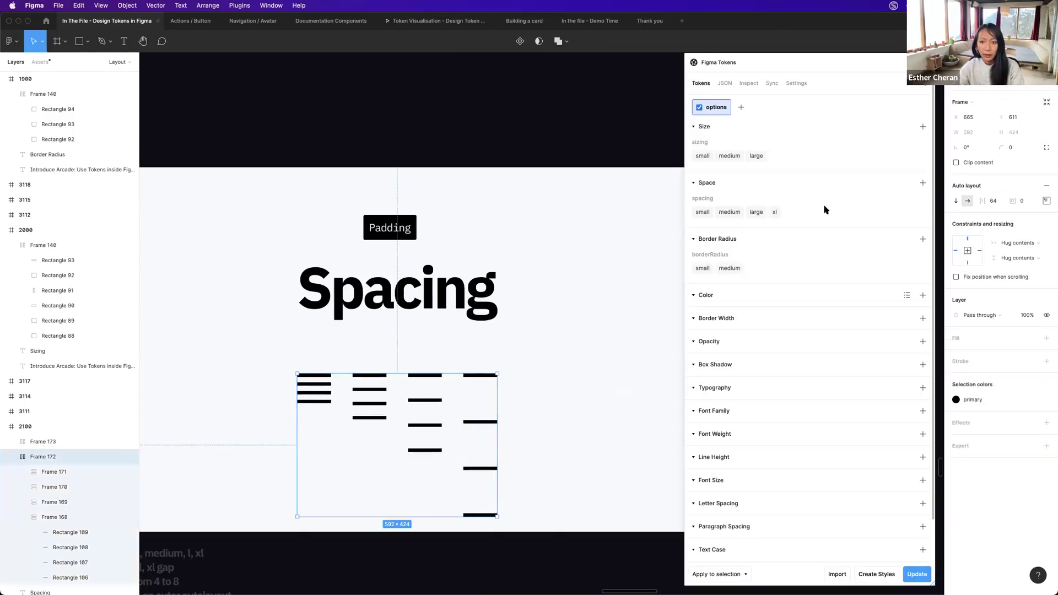
right_click(702, 216)
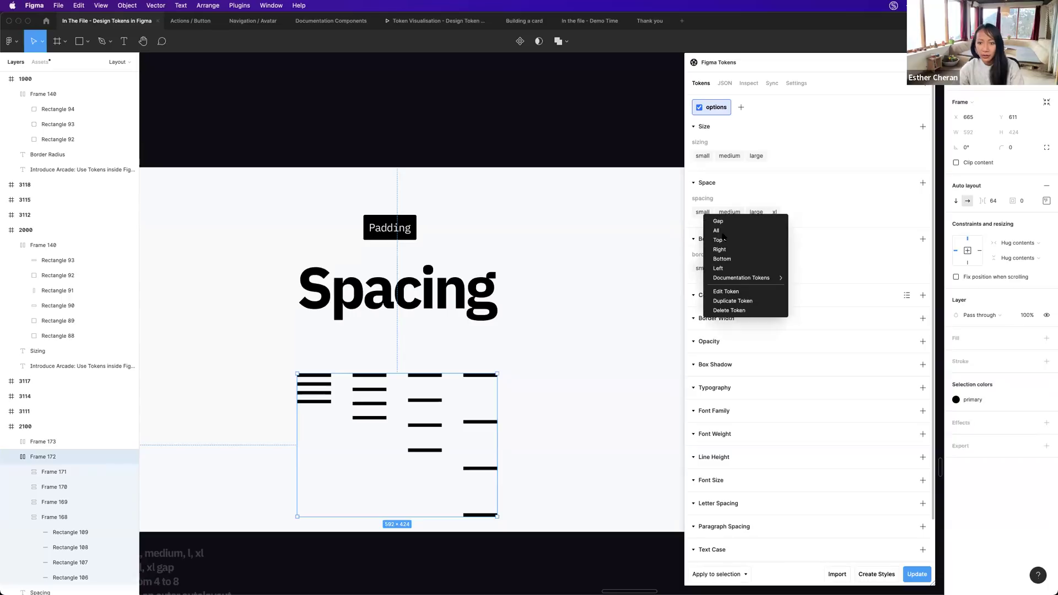
click(724, 292)
double_click(709, 332)
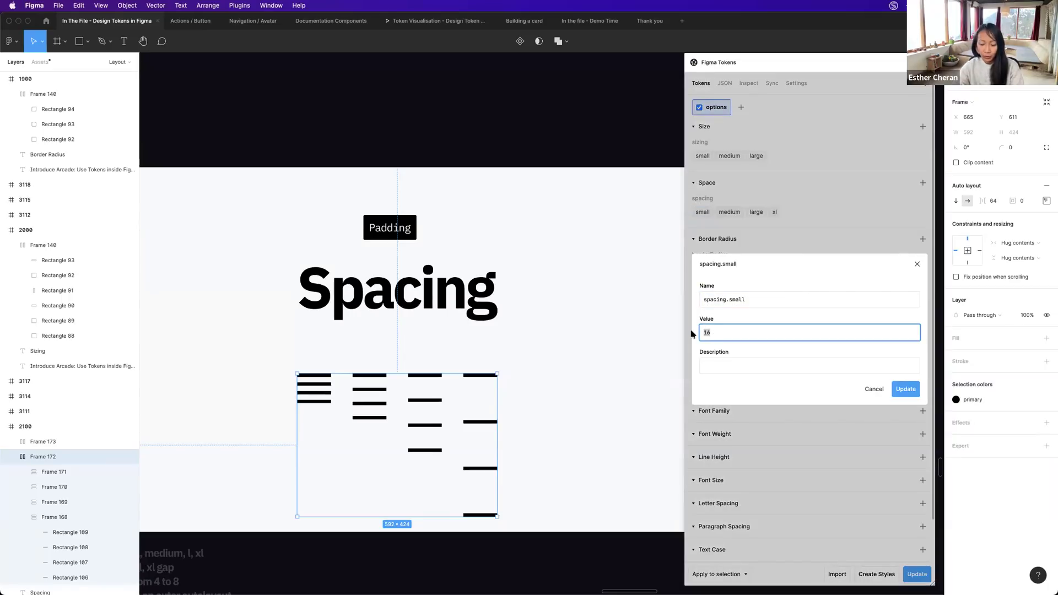
click(905, 389)
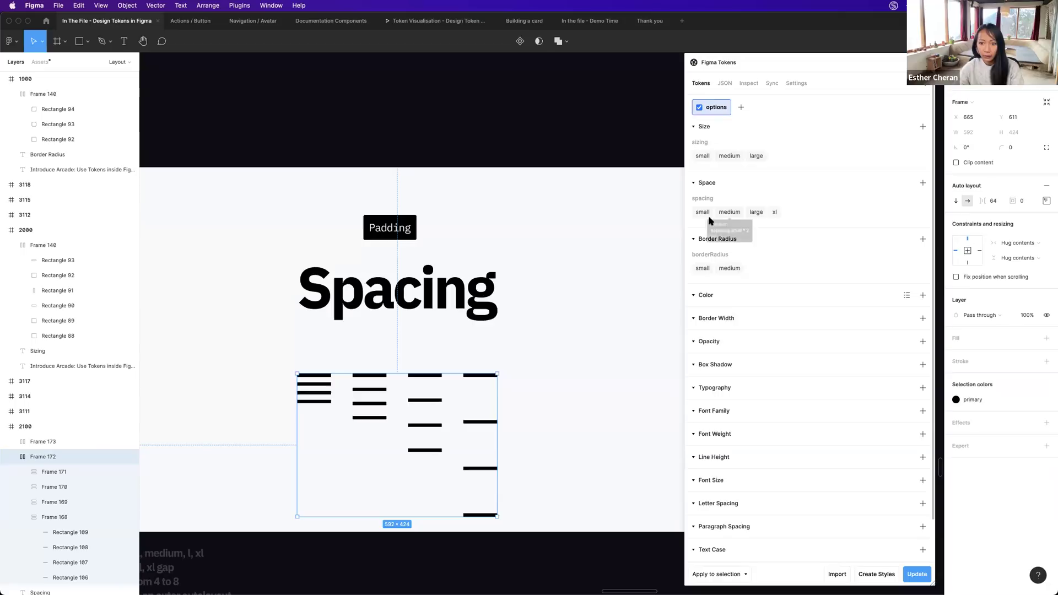
Update the selected frame of line stacks to the edited spacing tokens and check the recalculated token values.
click(917, 575)
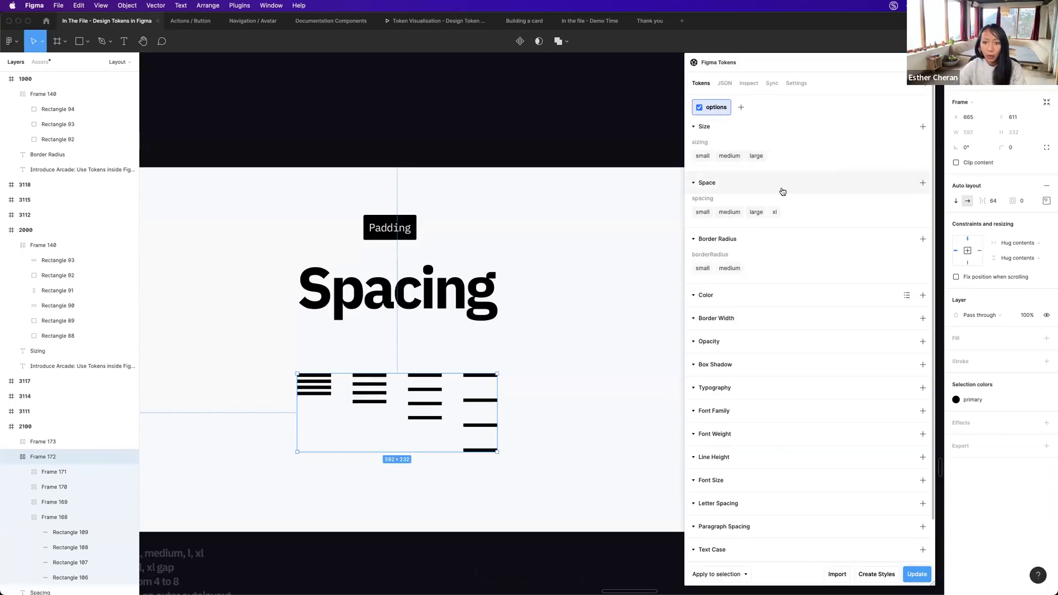
mouse_move(759, 216)
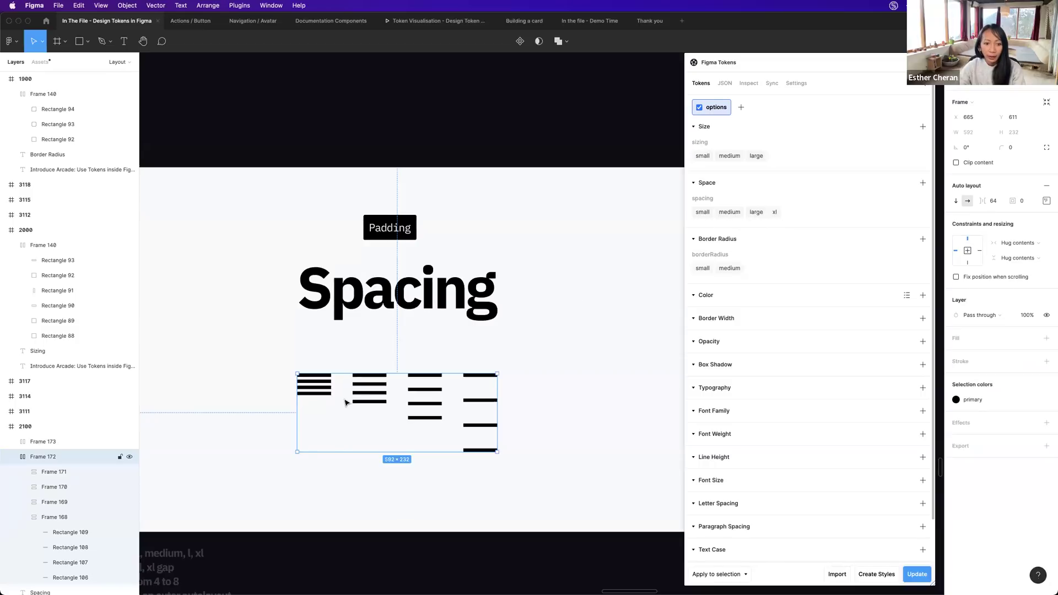
scroll(346, 403, down, 1)
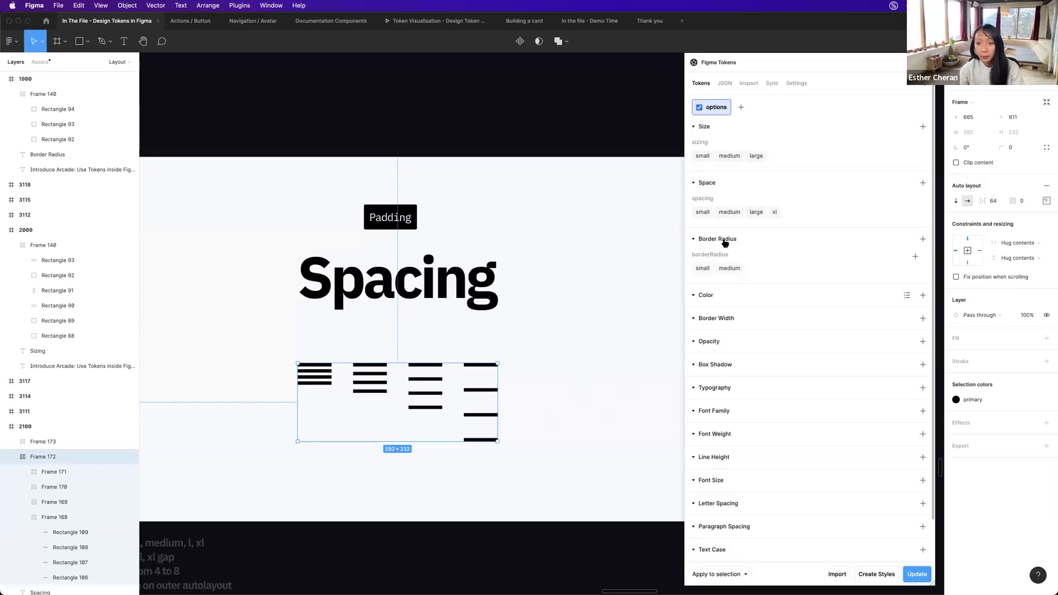
Apply the medium spacing token as the top padding of the frame holding the four line stacks, and add a stroke to it.
right_click(730, 214)
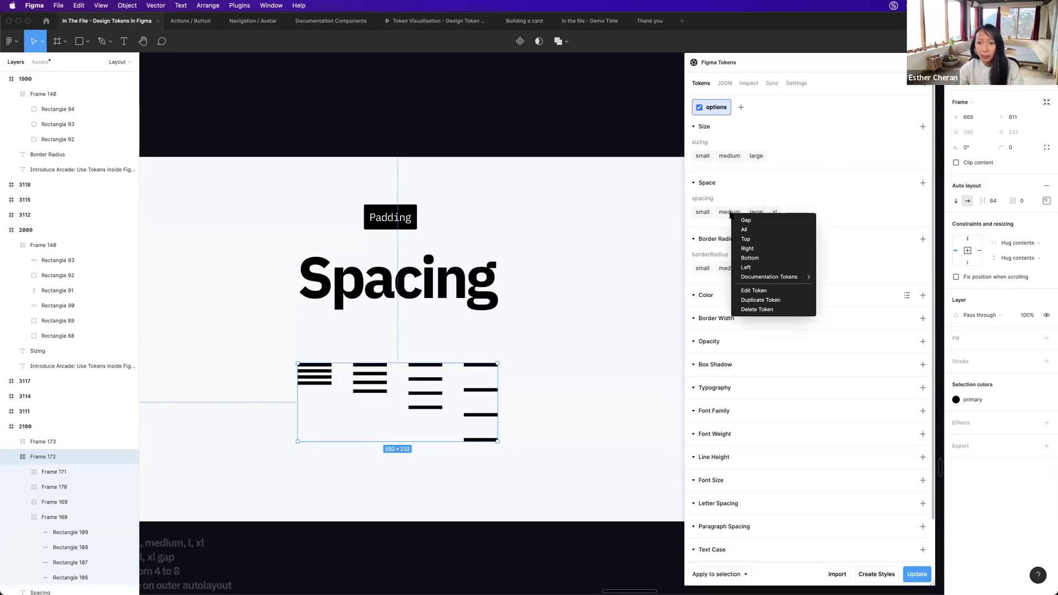
click(744, 239)
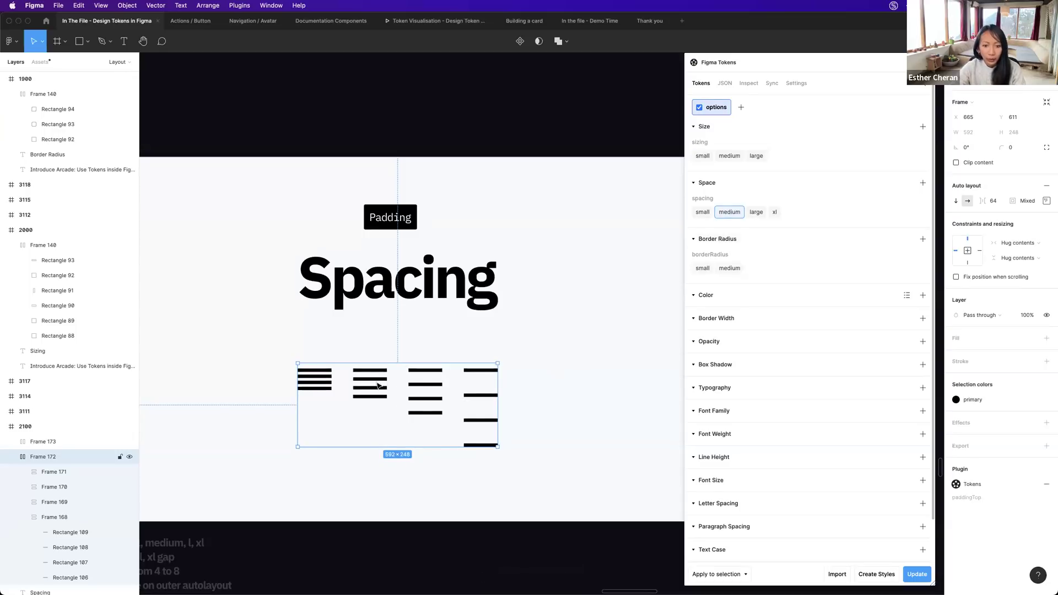
click(1046, 361)
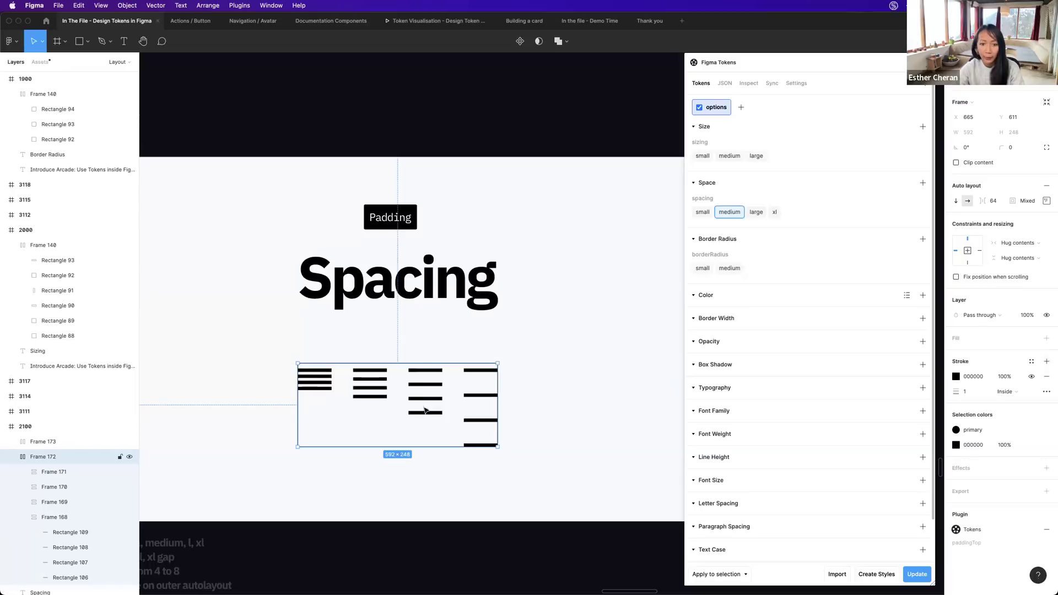
Apply the medium spacing token to the right, bottom and left padding of the selected frame of line stacks.
right_click(731, 215)
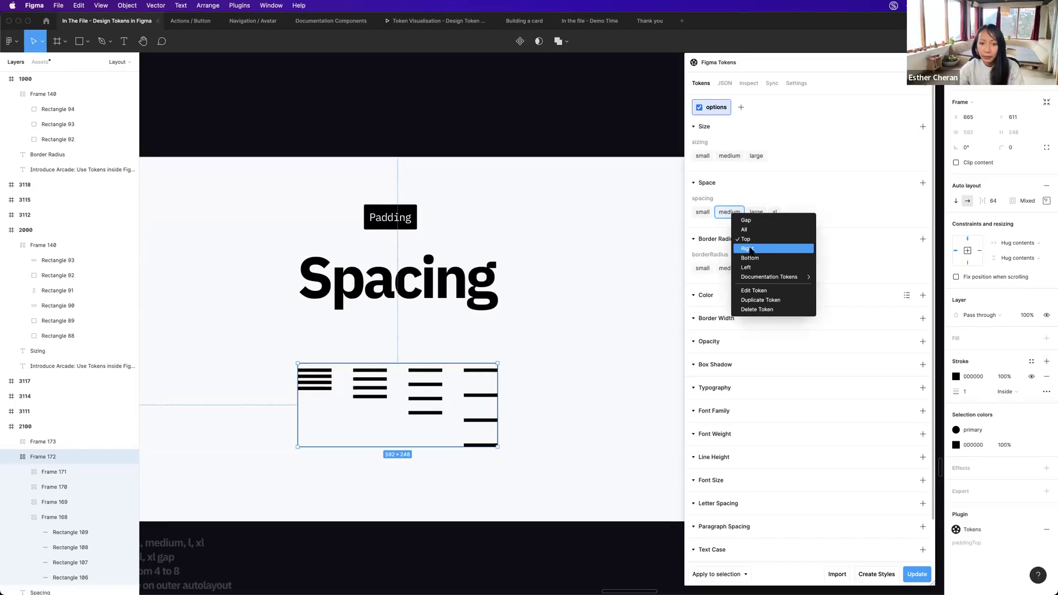
click(749, 251)
right_click(725, 213)
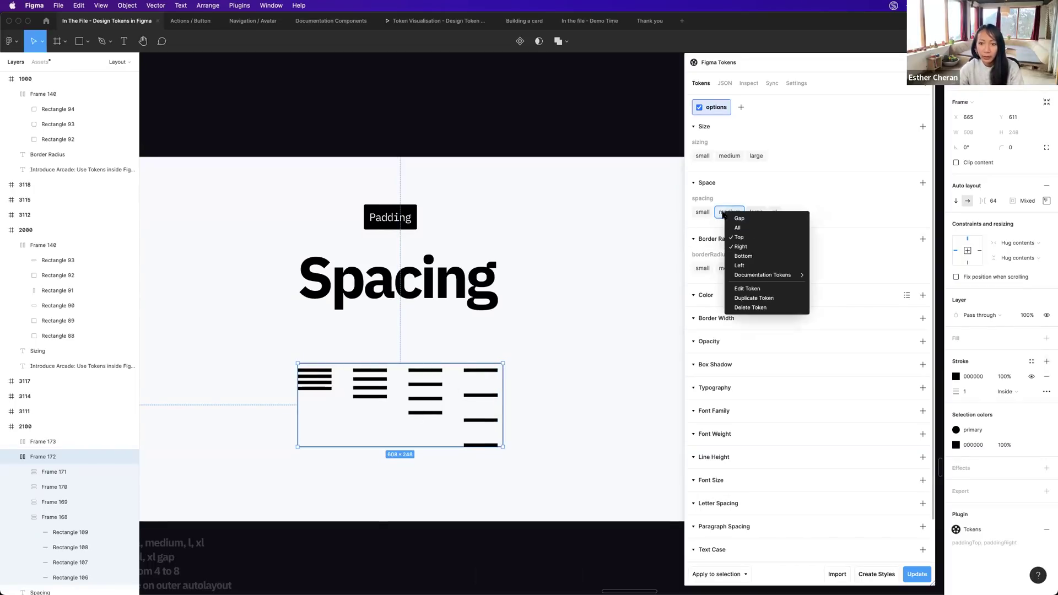
click(742, 257)
right_click(729, 213)
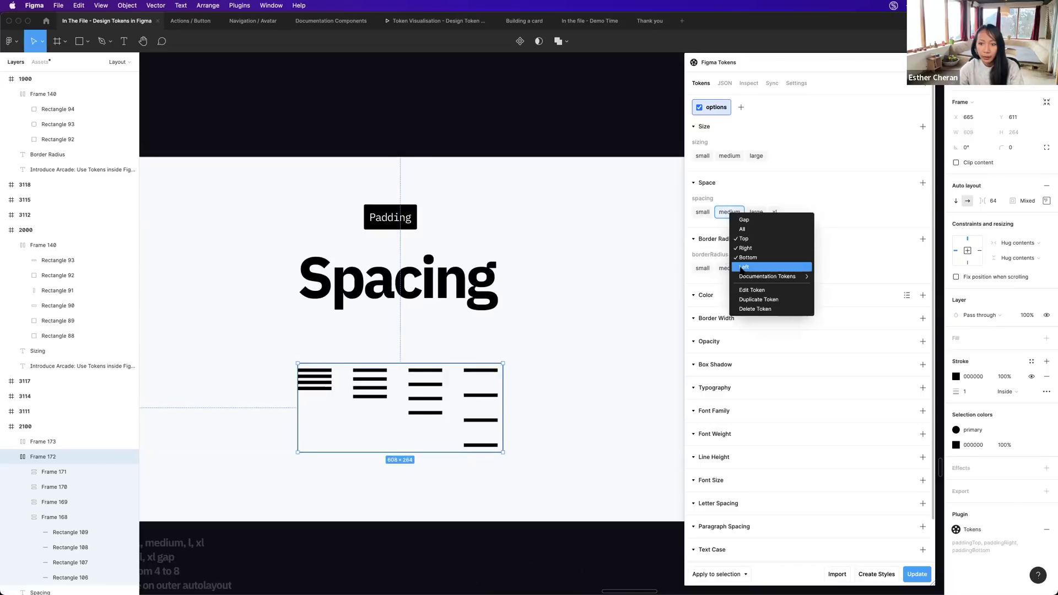
click(742, 267)
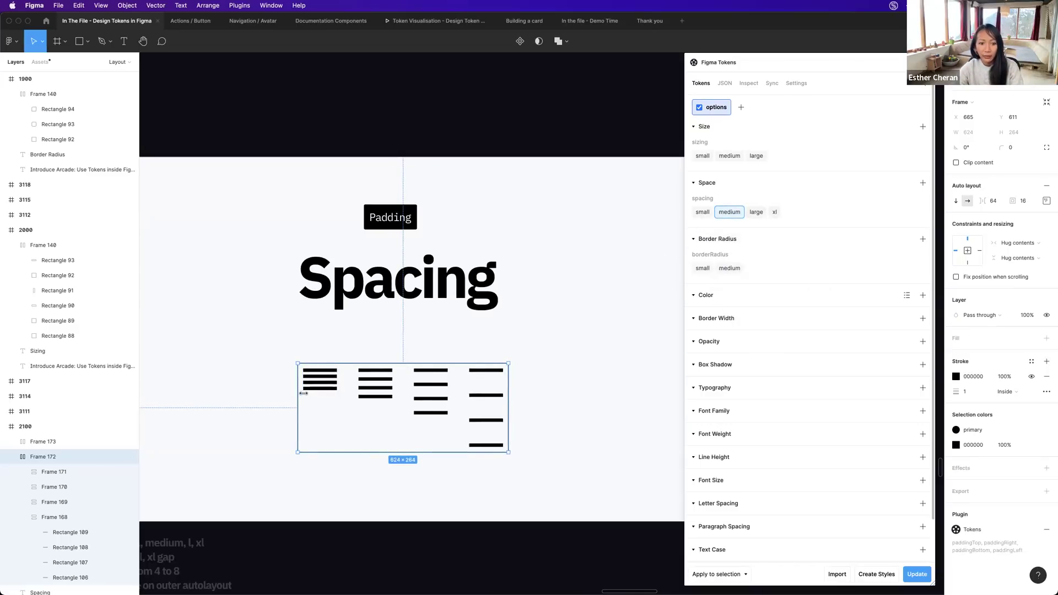
Apply the xl spacing token as the gap between the four line stacks, remove it, reapply it and deselect the frame.
right_click(774, 214)
click(778, 221)
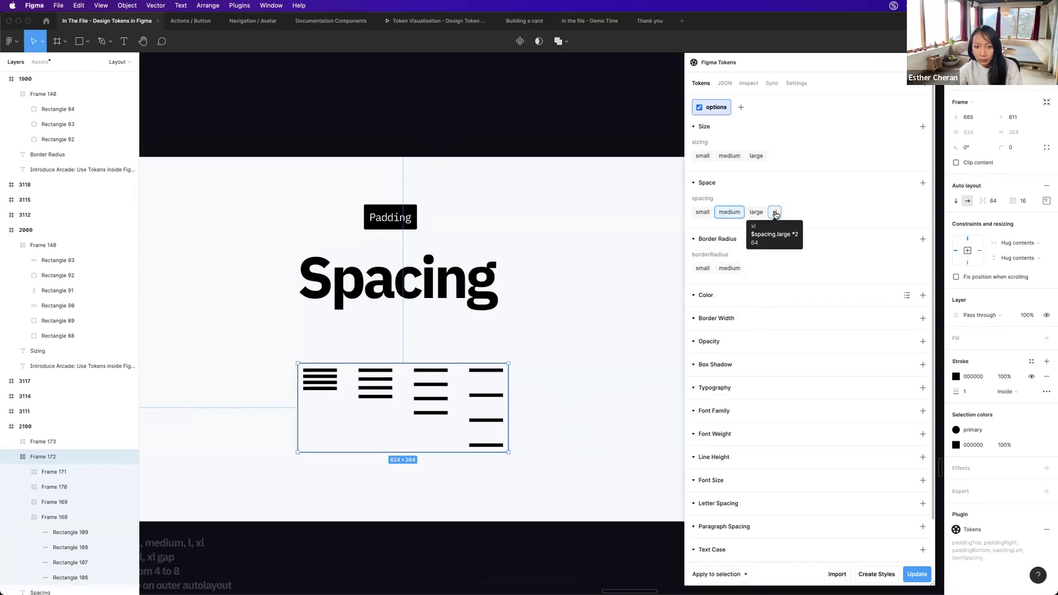
right_click(775, 213)
click(789, 219)
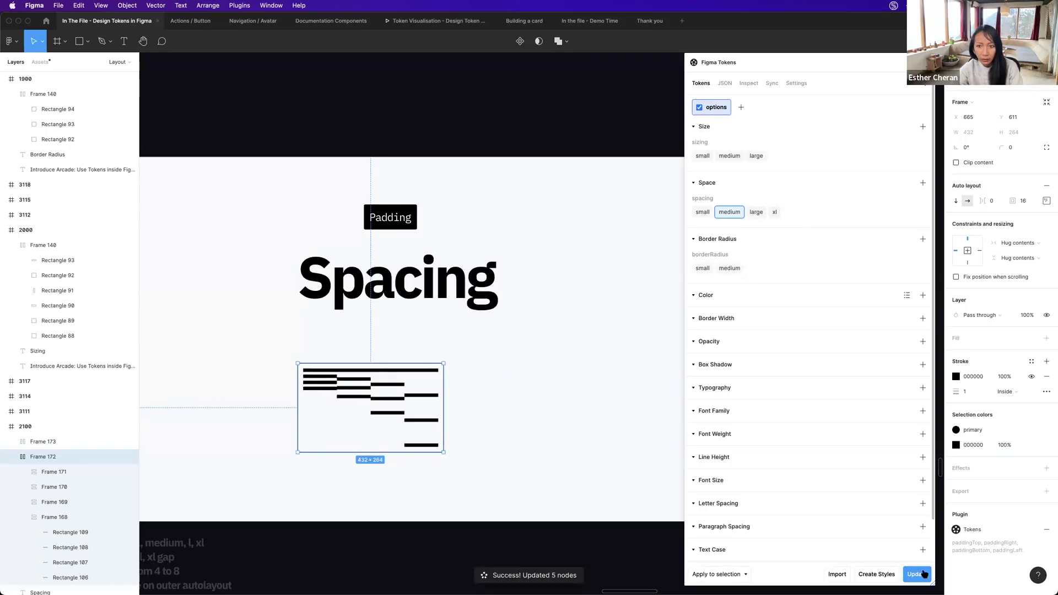
right_click(774, 214)
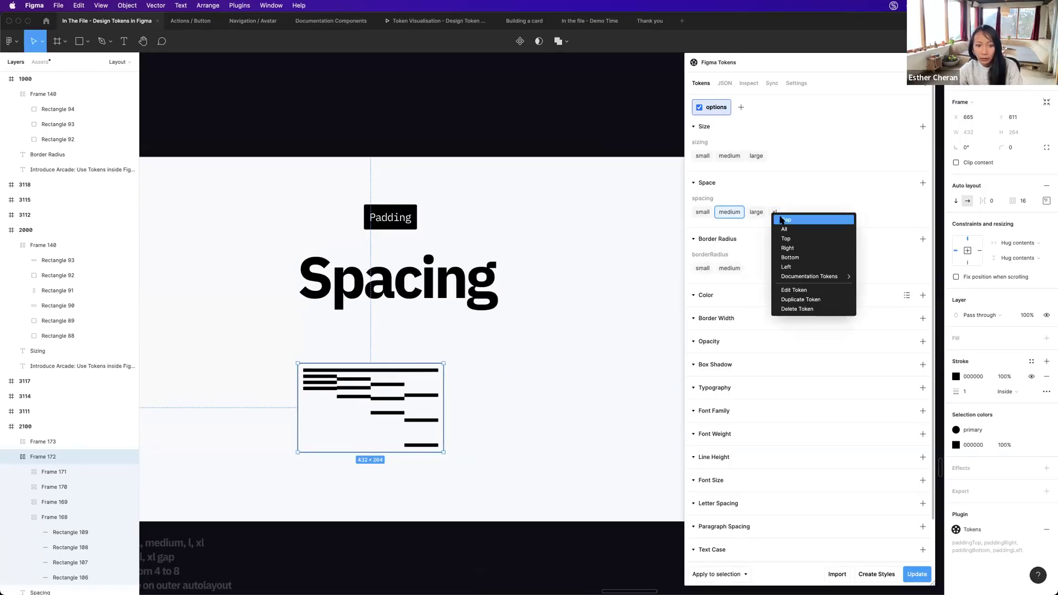
click(782, 219)
click(312, 462)
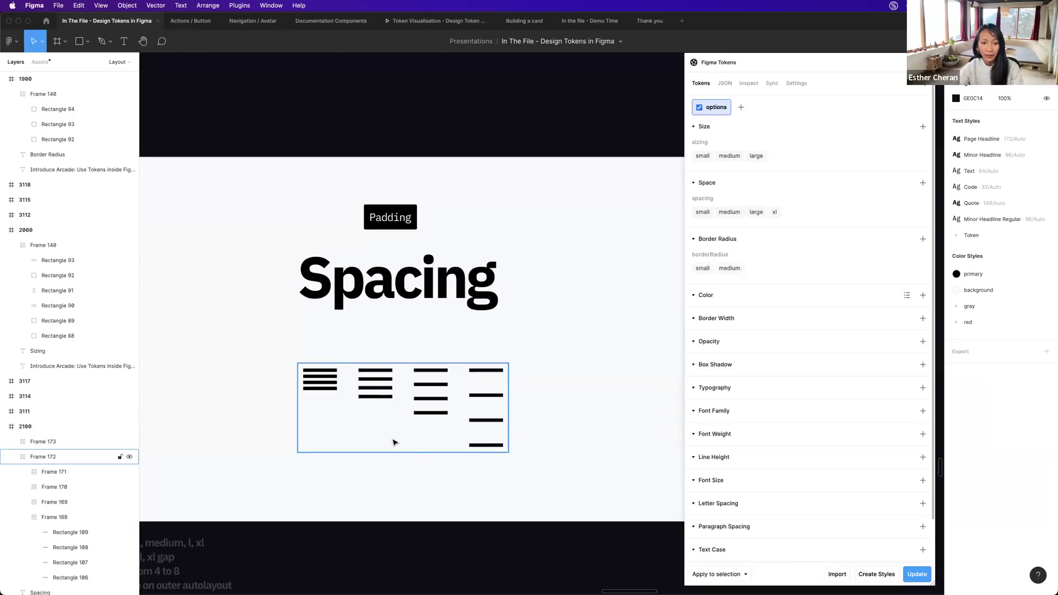
Bring up the "Let's look at the tokens of this Headless DS." slide, close the Figma Tokens plugin and hide the interface.
scroll(456, 455, down, 3)
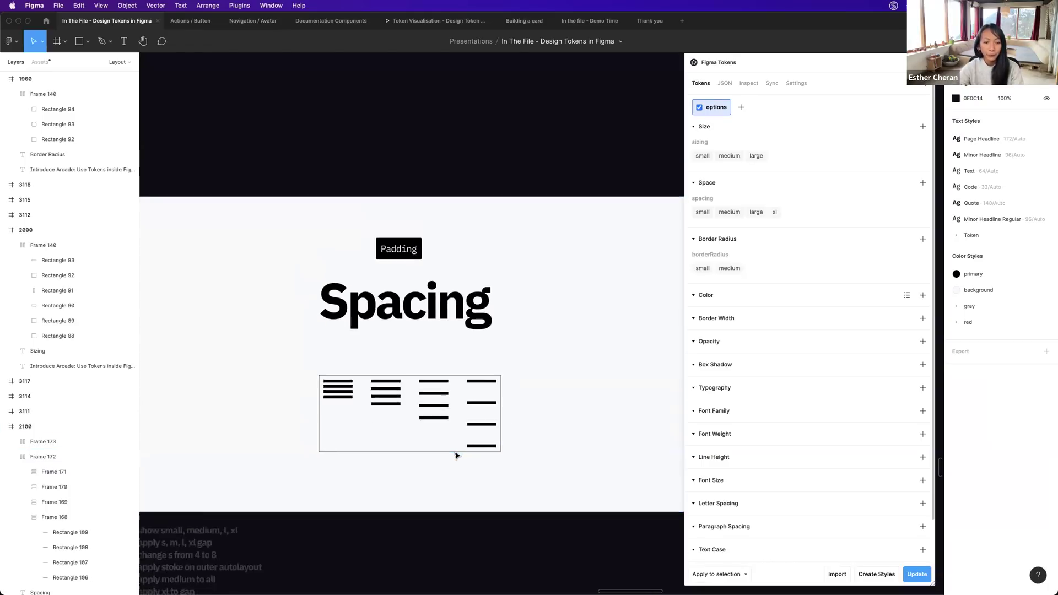
scroll(470, 391, down, 10)
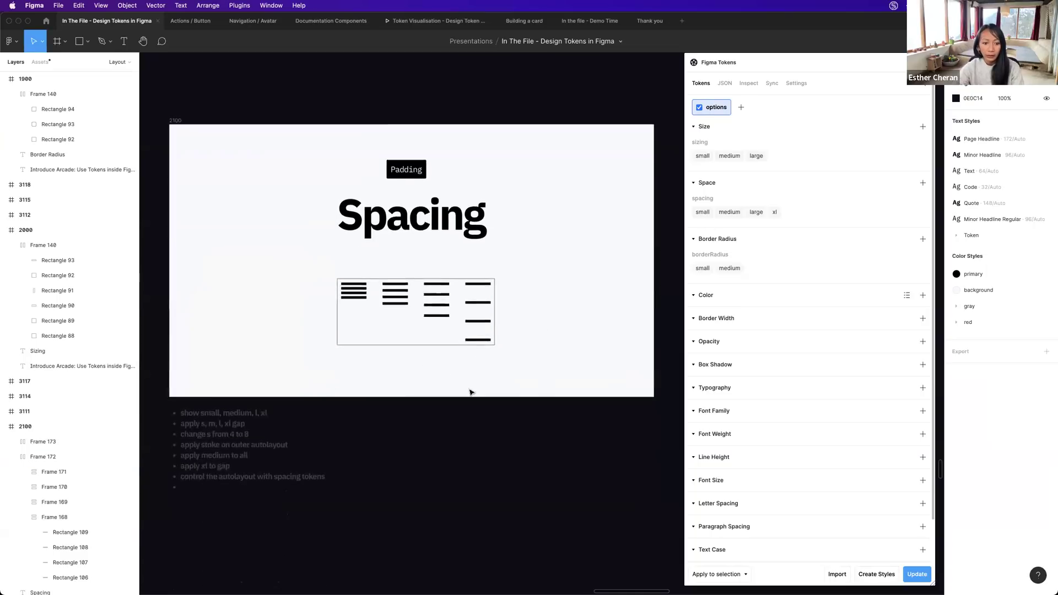
scroll(471, 392, up, 5)
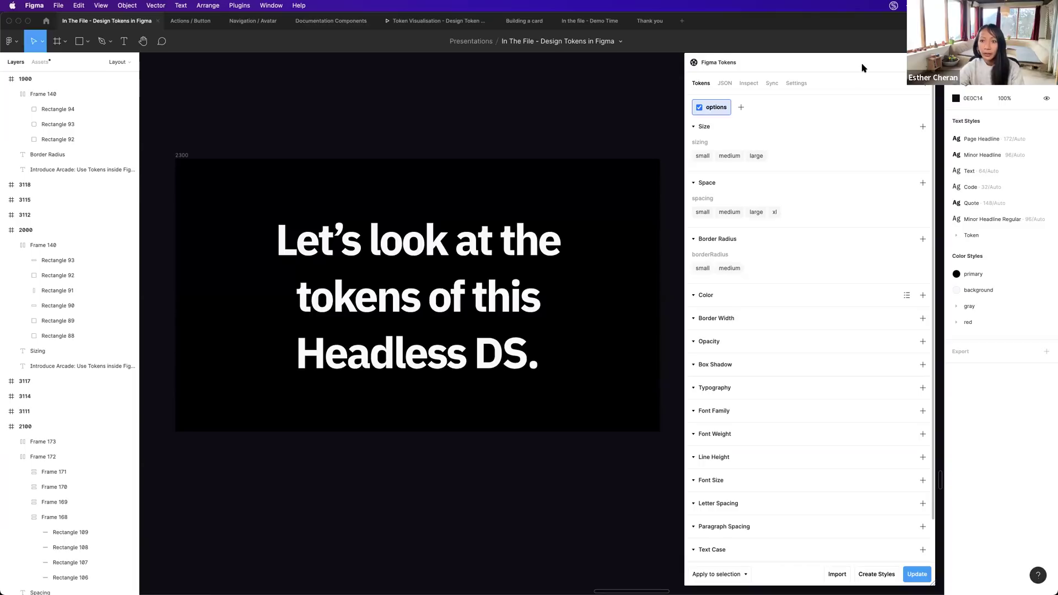
drag(862, 67, 824, 63)
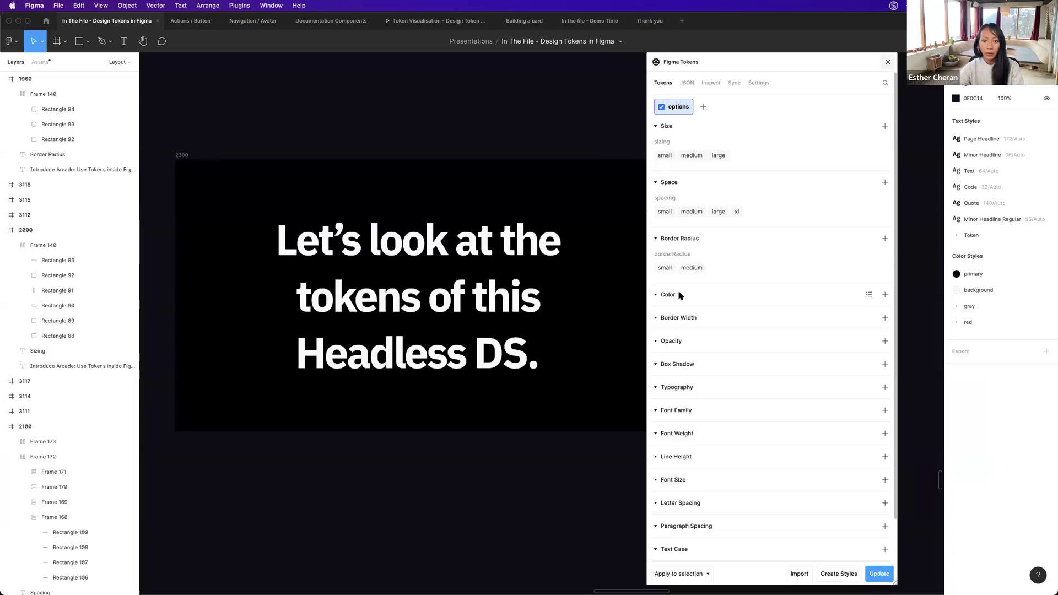
scroll(668, 305, left, 3)
scroll(600, 309, up, 1)
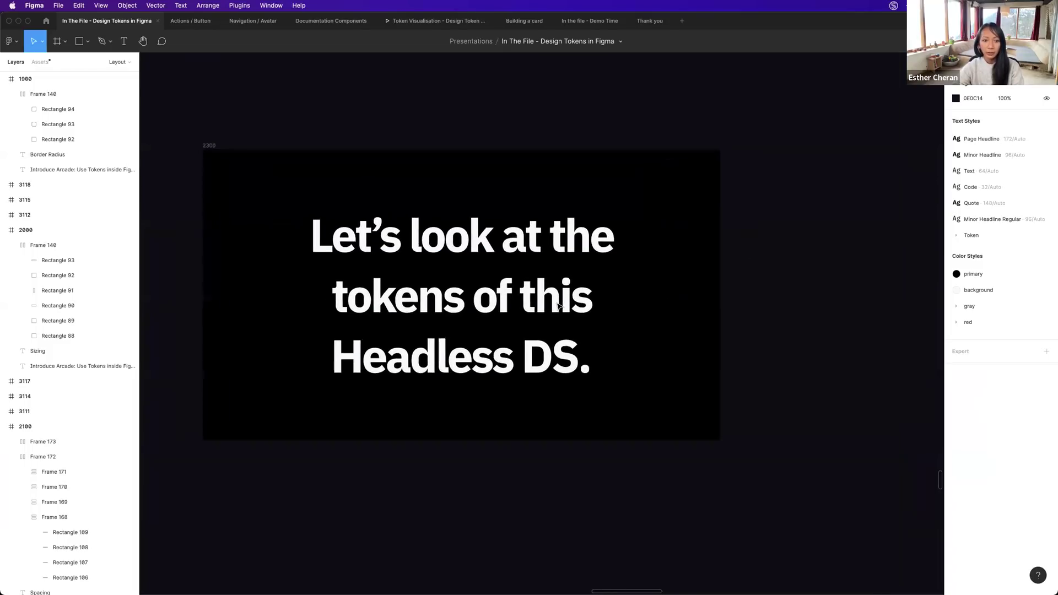
scroll(557, 306, up, 2)
scroll(557, 306, left, 2)
scroll(557, 307, up, 2)
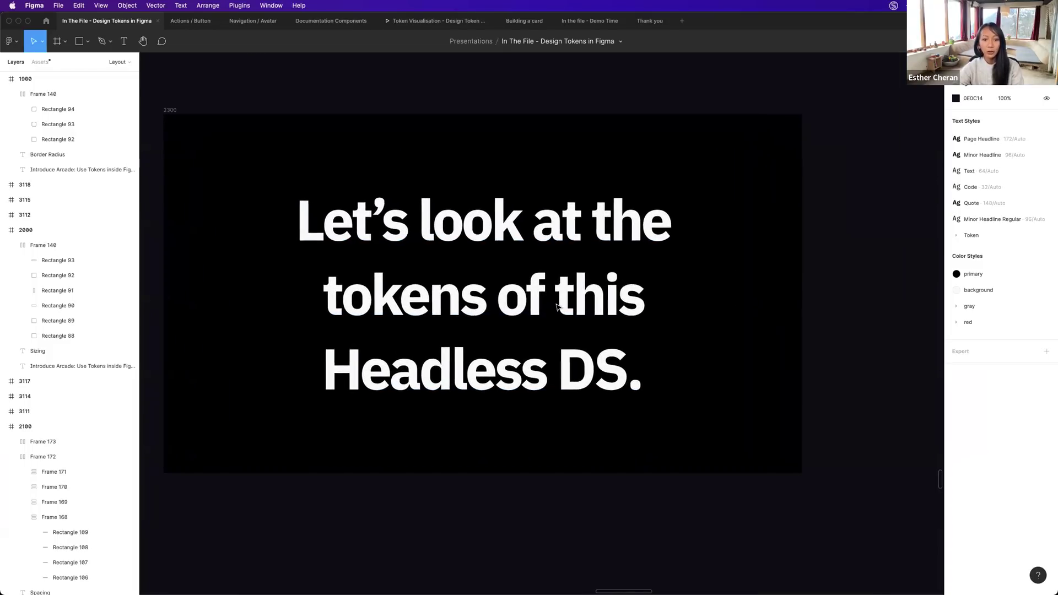
scroll(557, 307, up, 1)
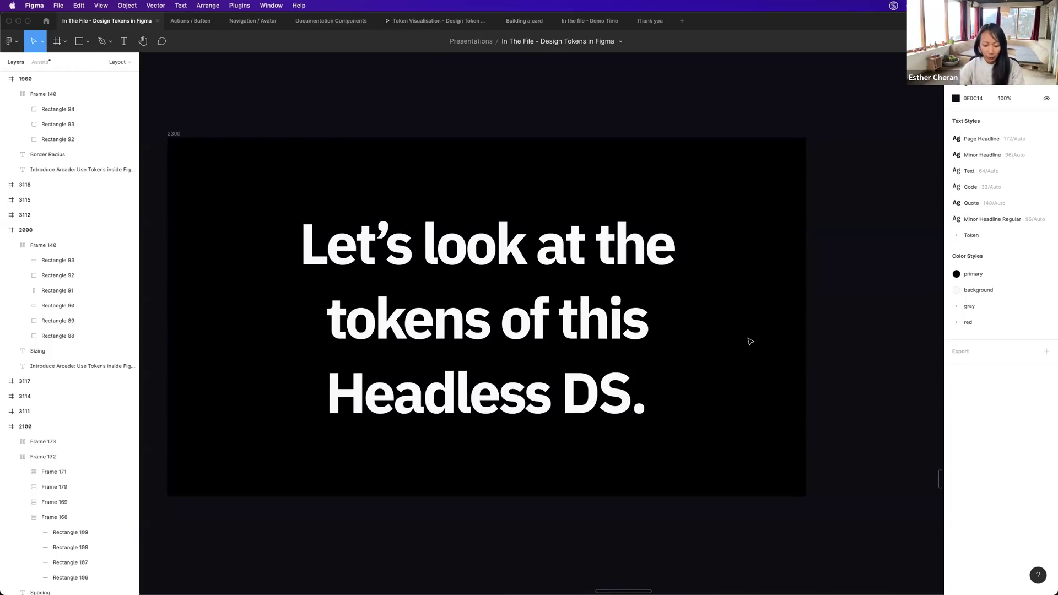
key(super+backslash)
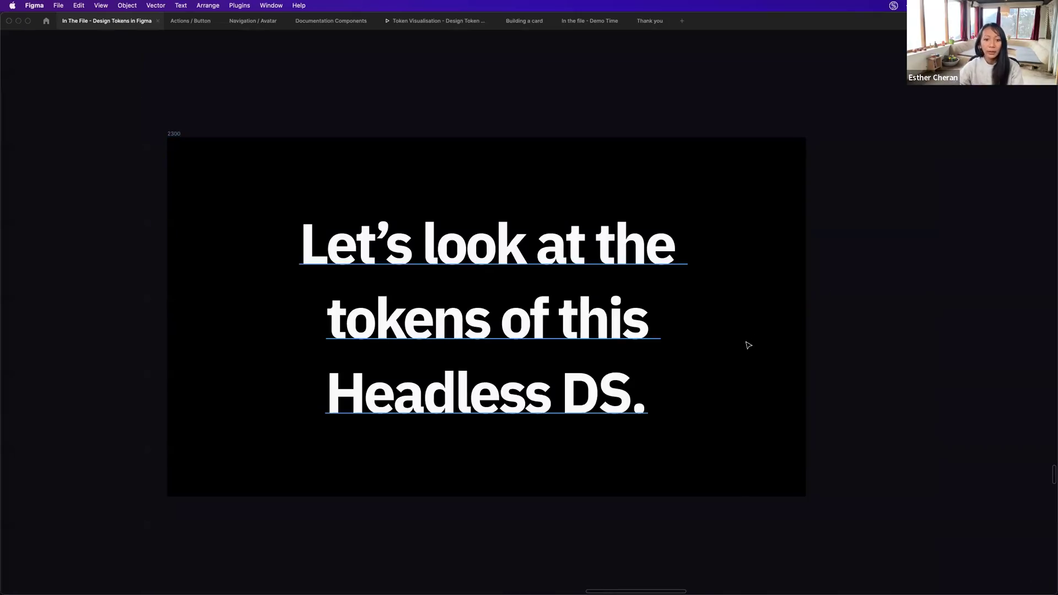
View the slides introducing a third type of design token, ending on the component specific token and its chain to the button.
scroll(532, 460, down, 10)
scroll(532, 461, down, 10)
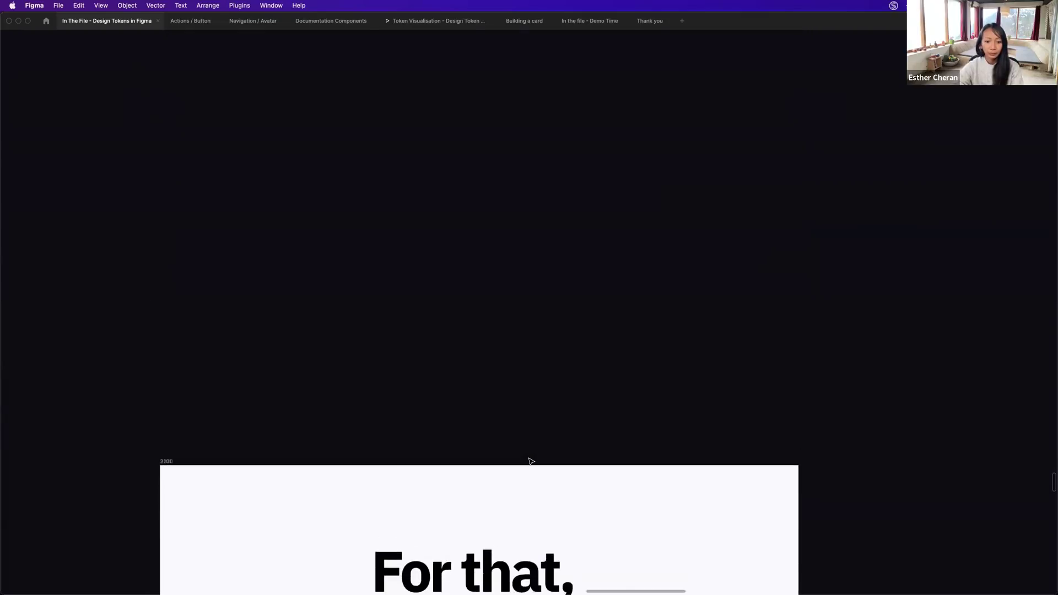
scroll(528, 461, down, 1)
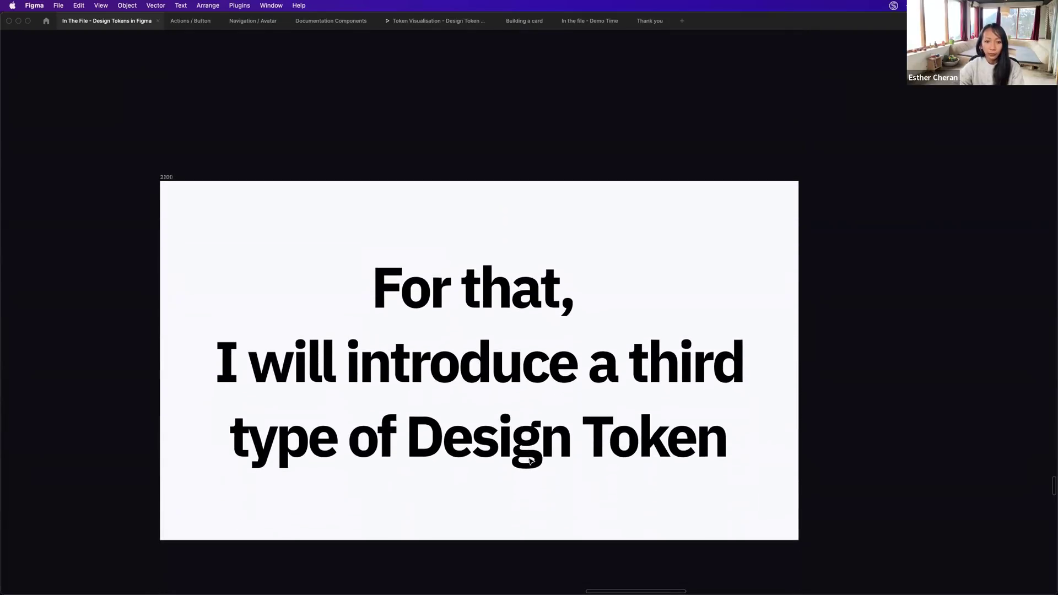
scroll(534, 444, up, 2)
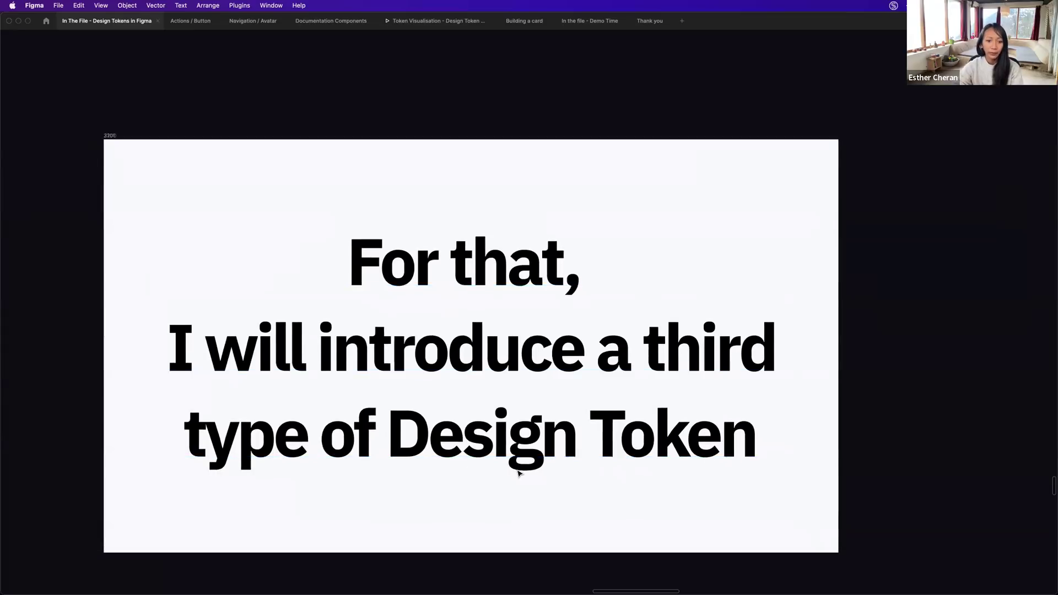
scroll(518, 472, down, 10)
scroll(518, 472, down, 10)
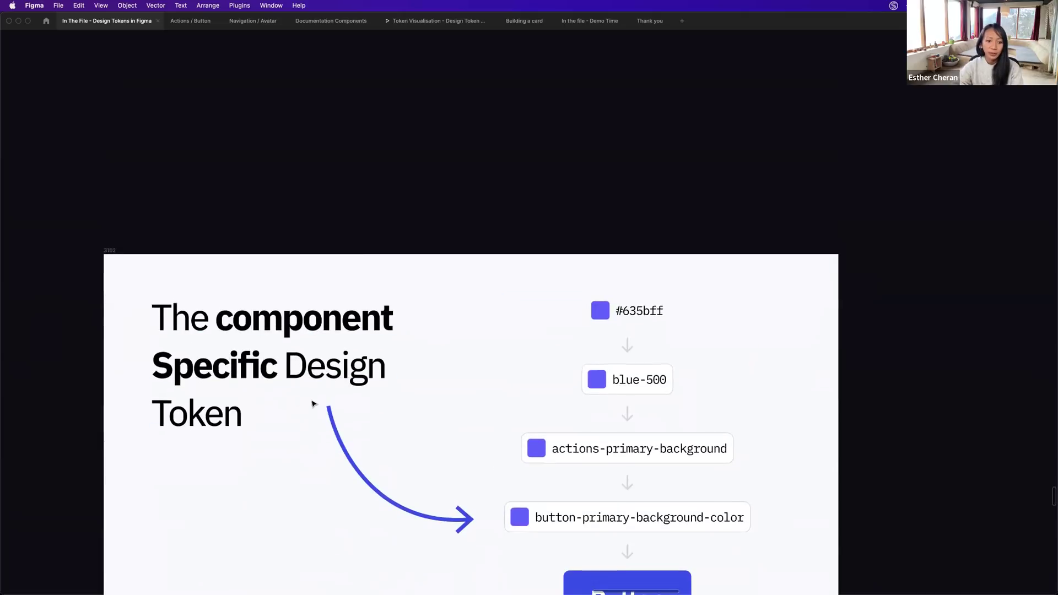
scroll(312, 403, down, 4)
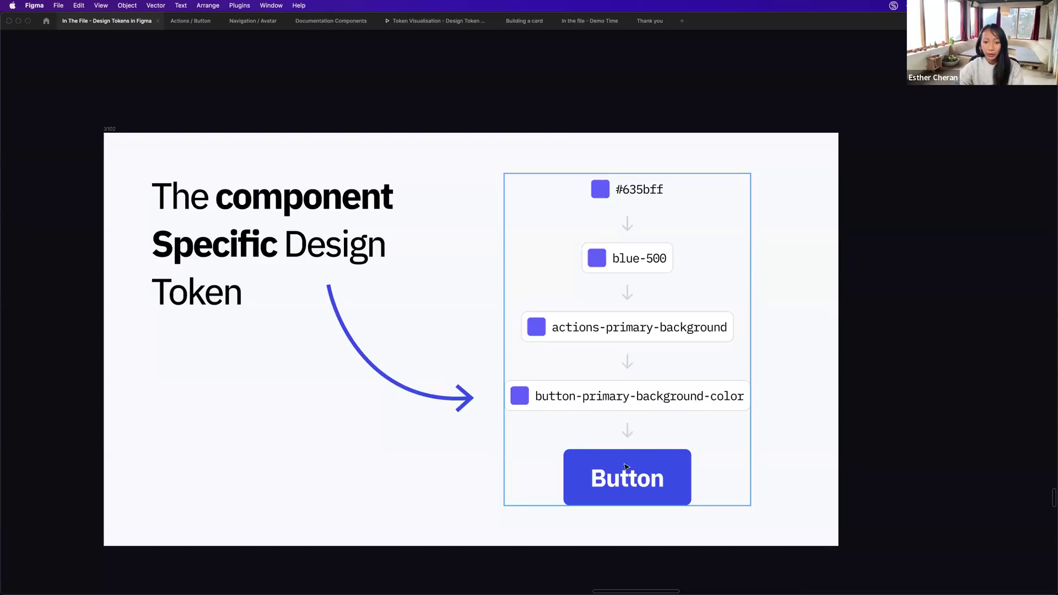
Examine the slide on the three tiers of tokens and continue to the "This is where the magic happens" slide.
scroll(512, 505, down, 10)
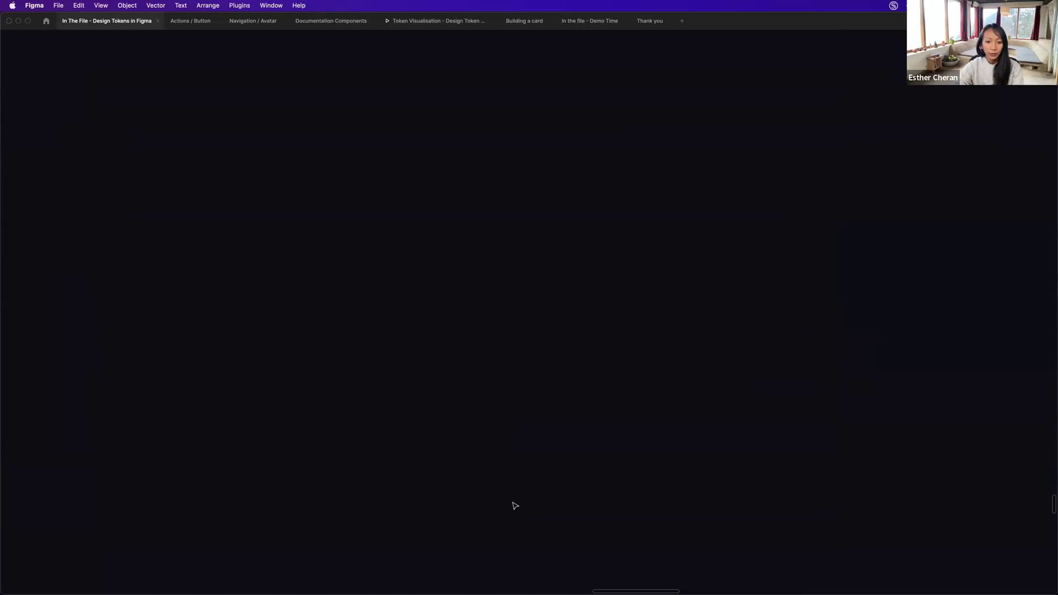
scroll(513, 504, down, 5)
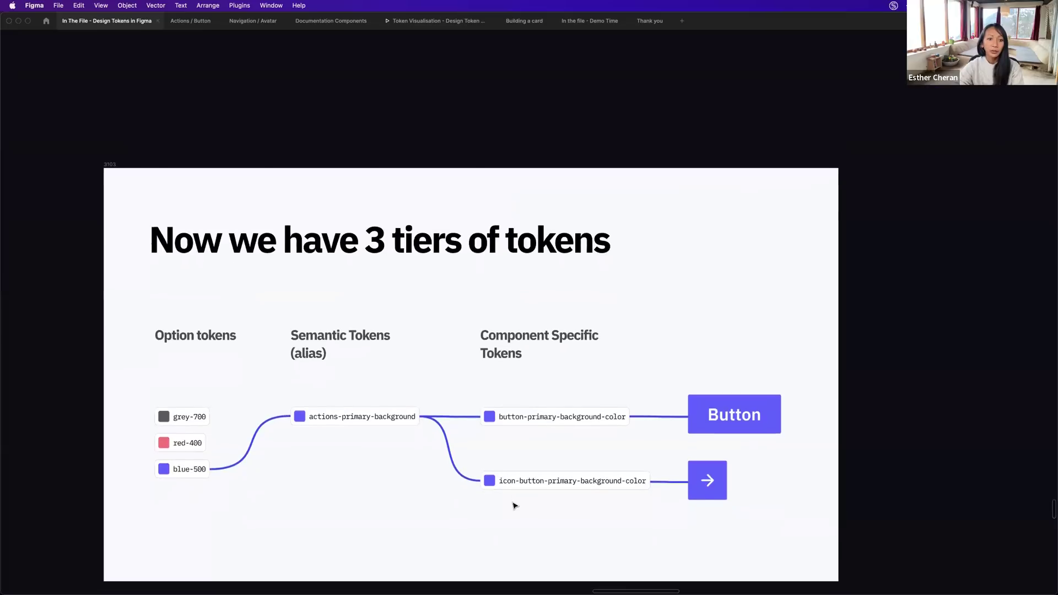
scroll(514, 504, down, 2)
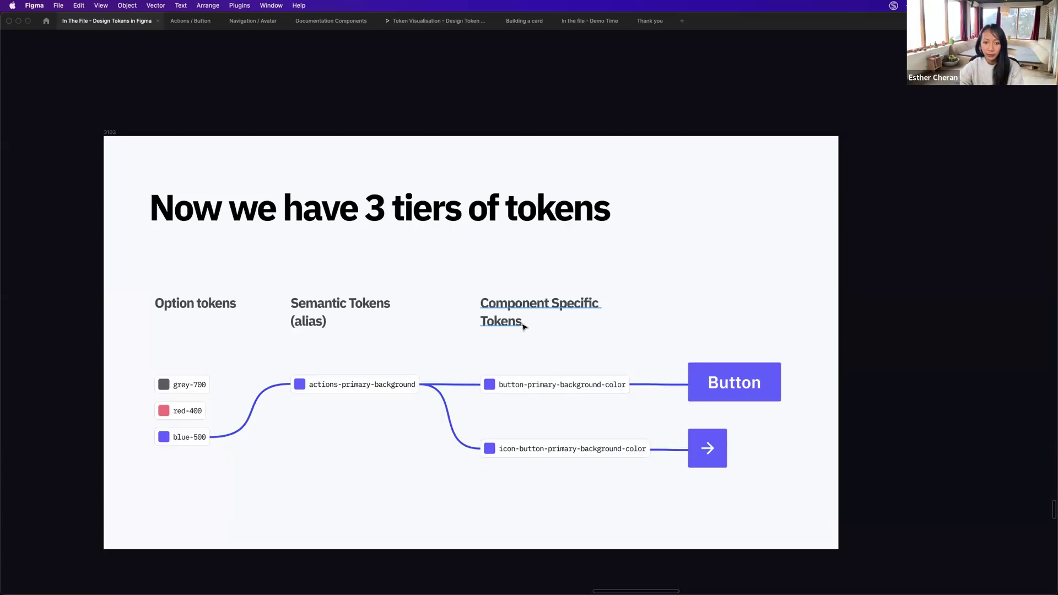
scroll(619, 406, up, 3)
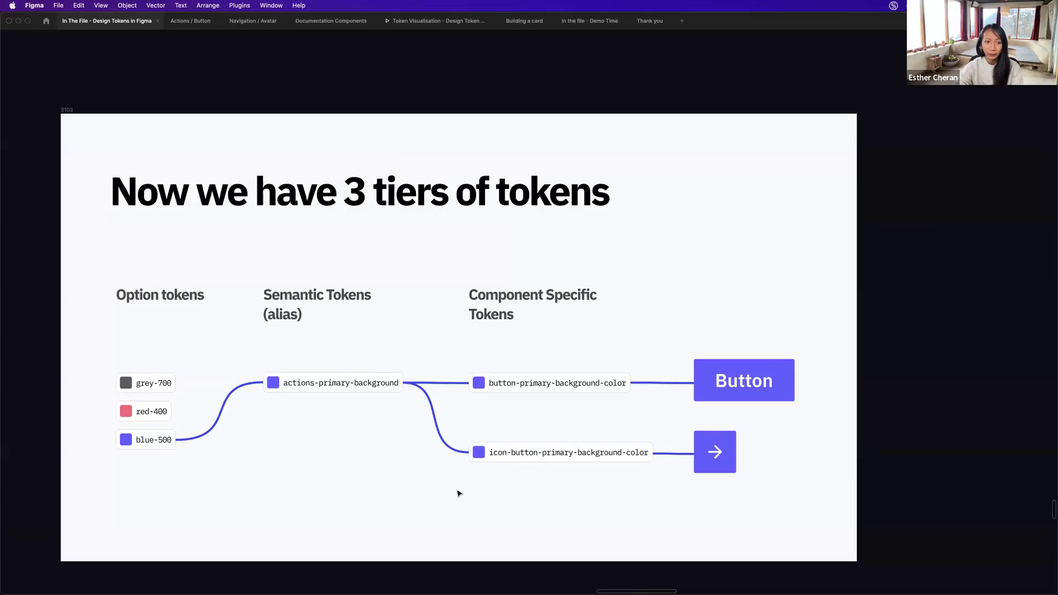
scroll(459, 493, down, 10)
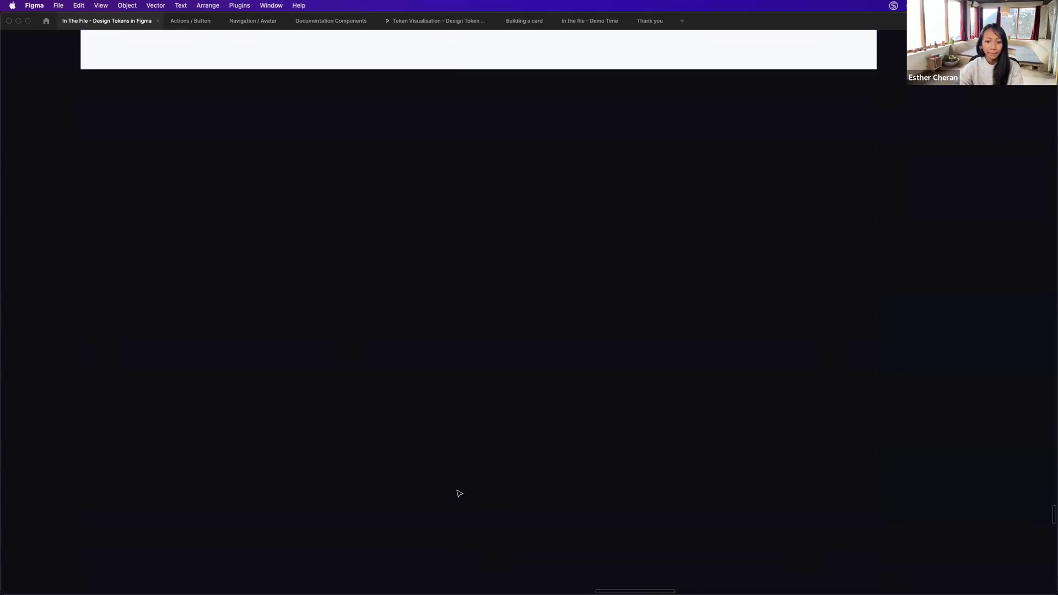
scroll(459, 493, down, 10)
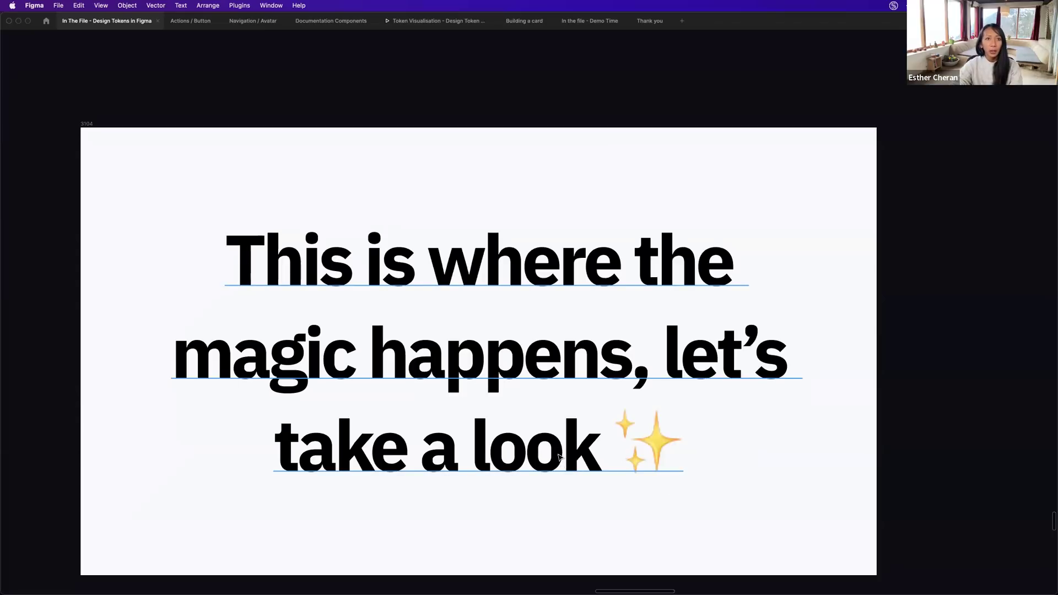
scroll(518, 446, down, 1)
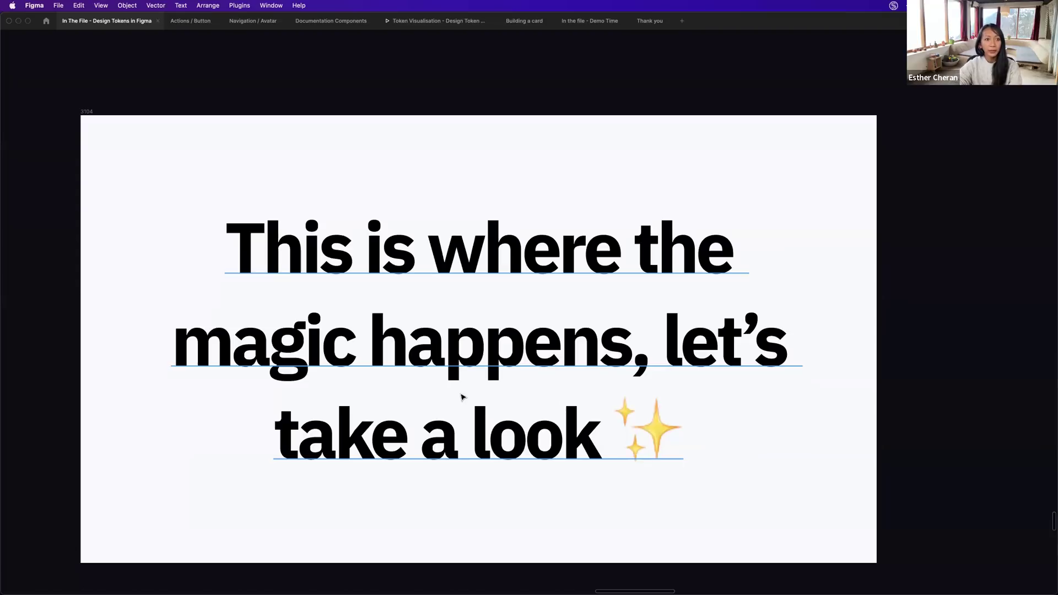
Switch to the Actions / Button file and examine the Component API section of its development hand-off sheet.
click(191, 22)
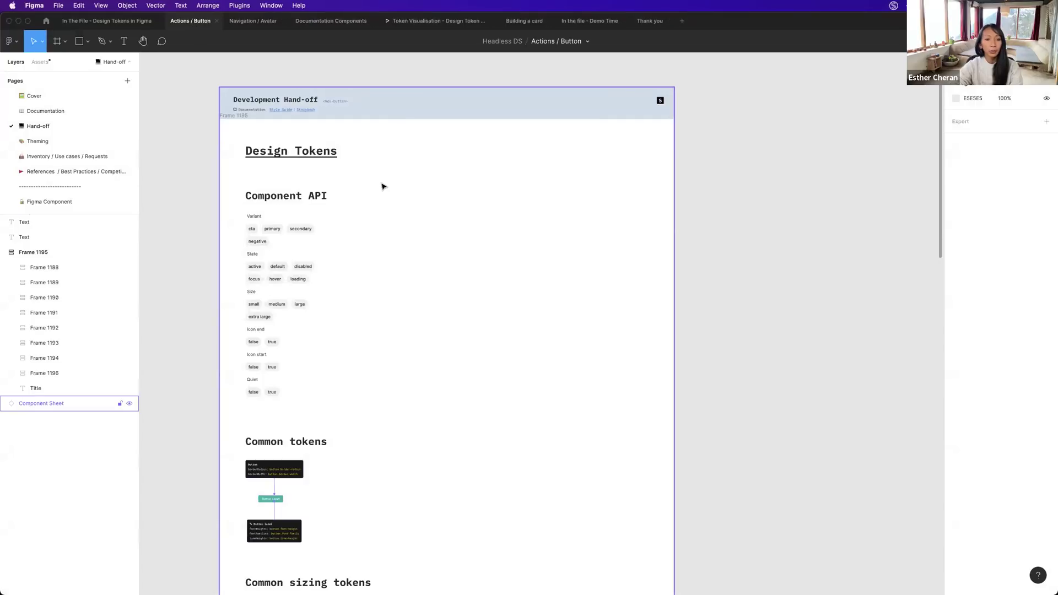
scroll(389, 229, down, 1)
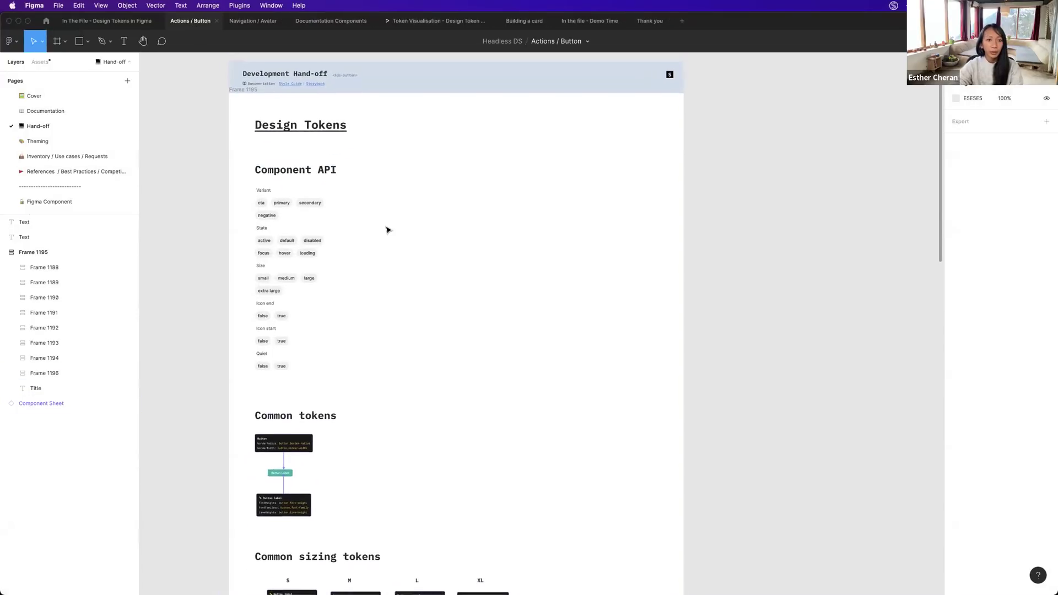
scroll(378, 221, up, 3)
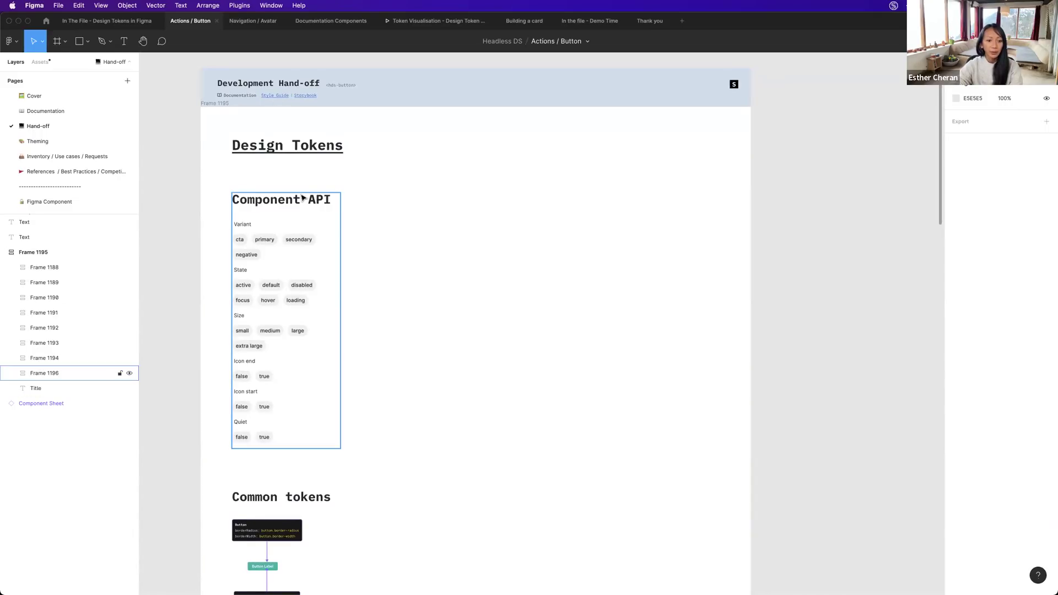
scroll(302, 198, down, 1)
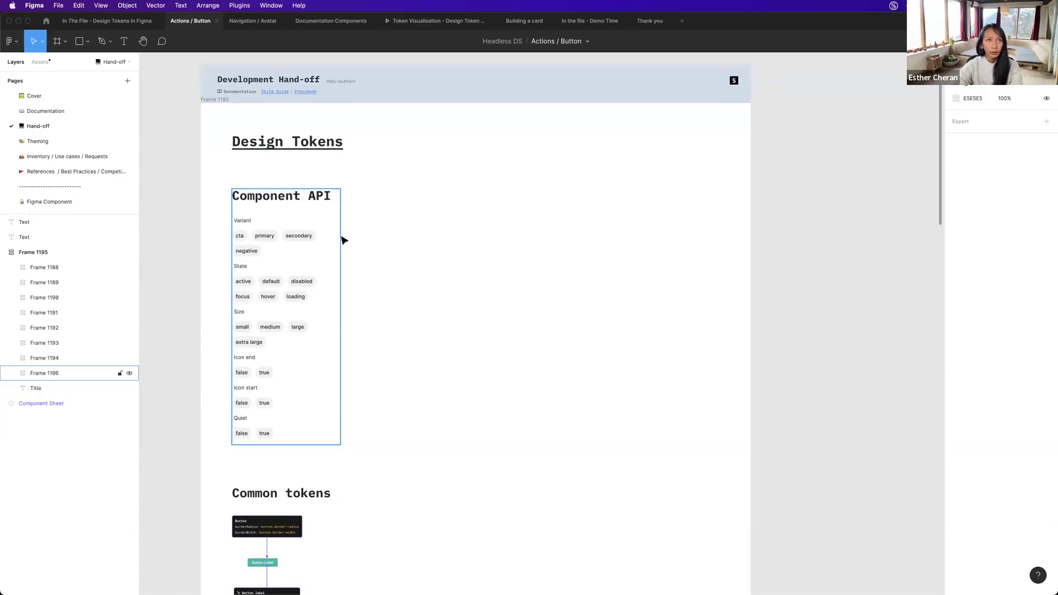
Examine the button's Component API properties and the common border and label tokens on the Hand-off page.
scroll(369, 263, down, 5)
scroll(332, 298, up, 1)
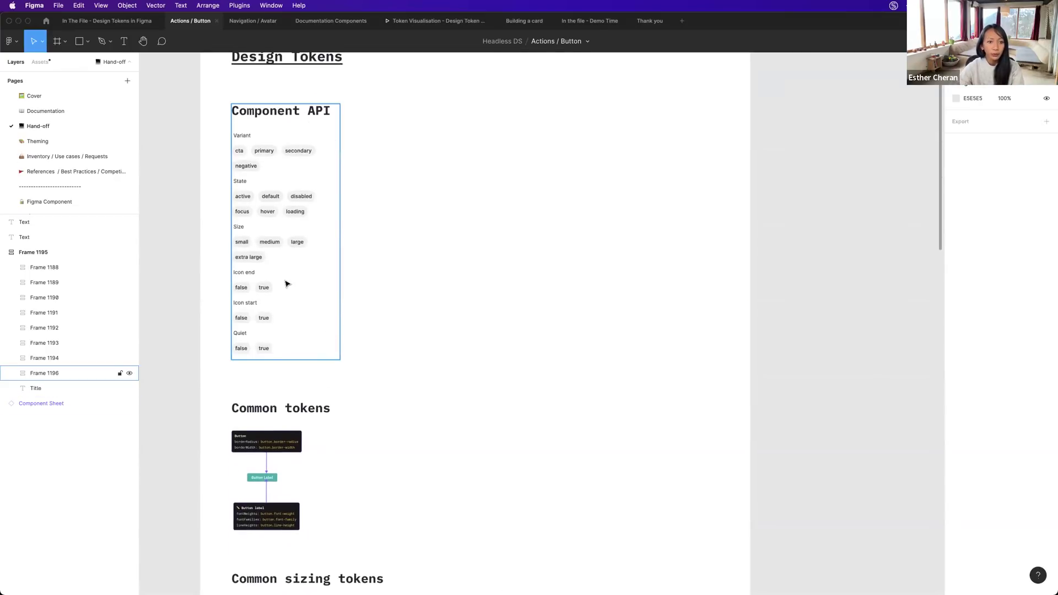
scroll(306, 441, down, 5)
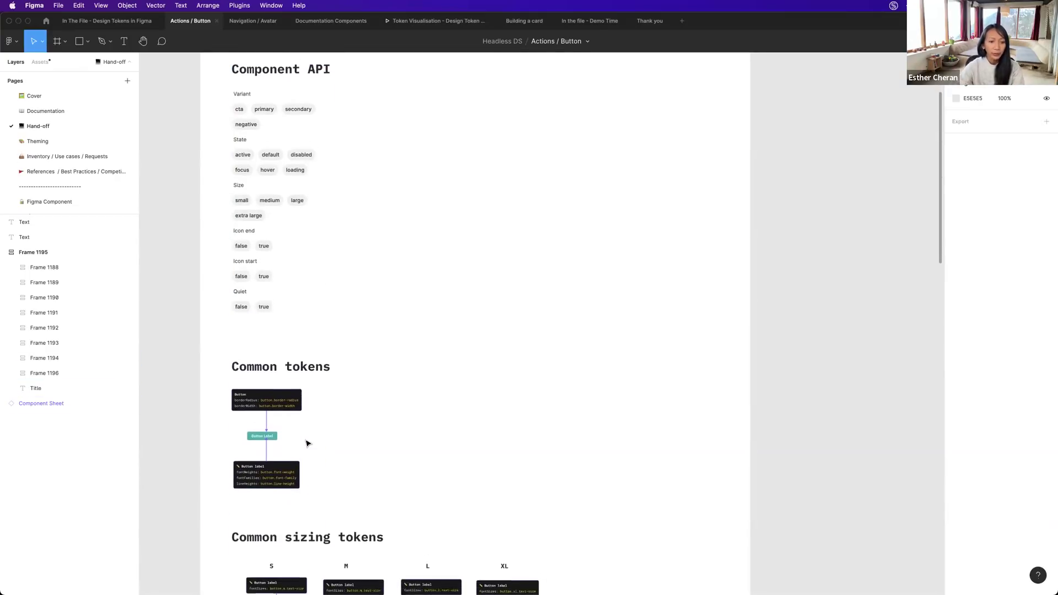
scroll(255, 383, up, 10)
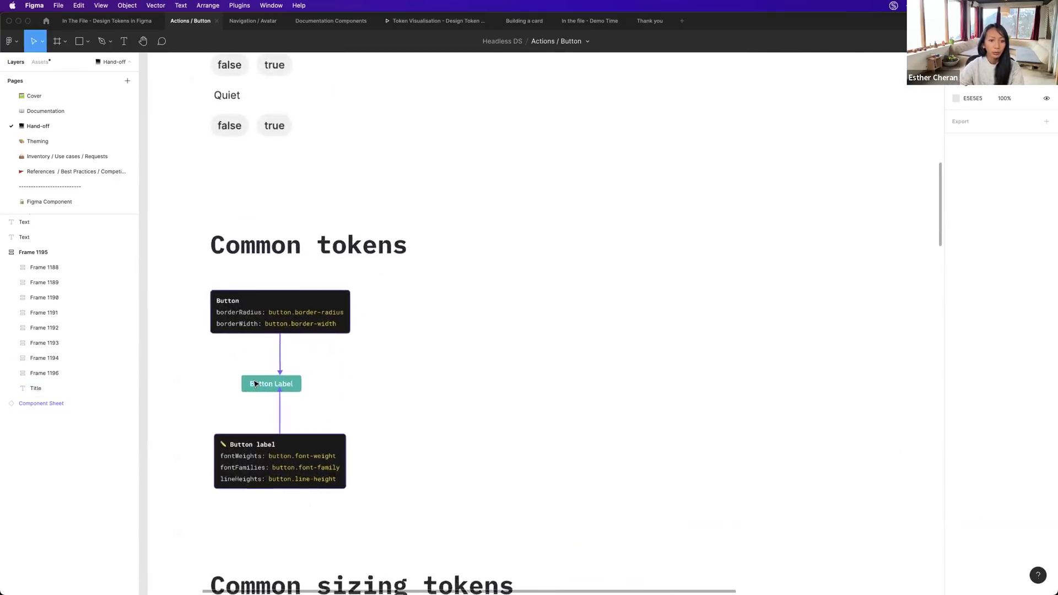
scroll(258, 384, down, 2)
scroll(262, 385, left, 3)
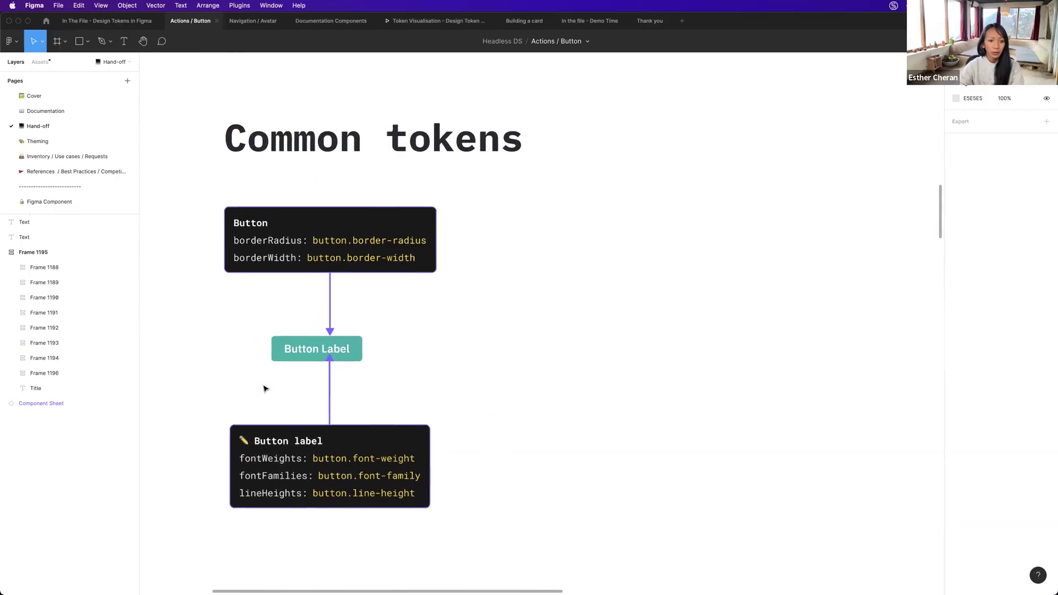
scroll(264, 388, left, 1)
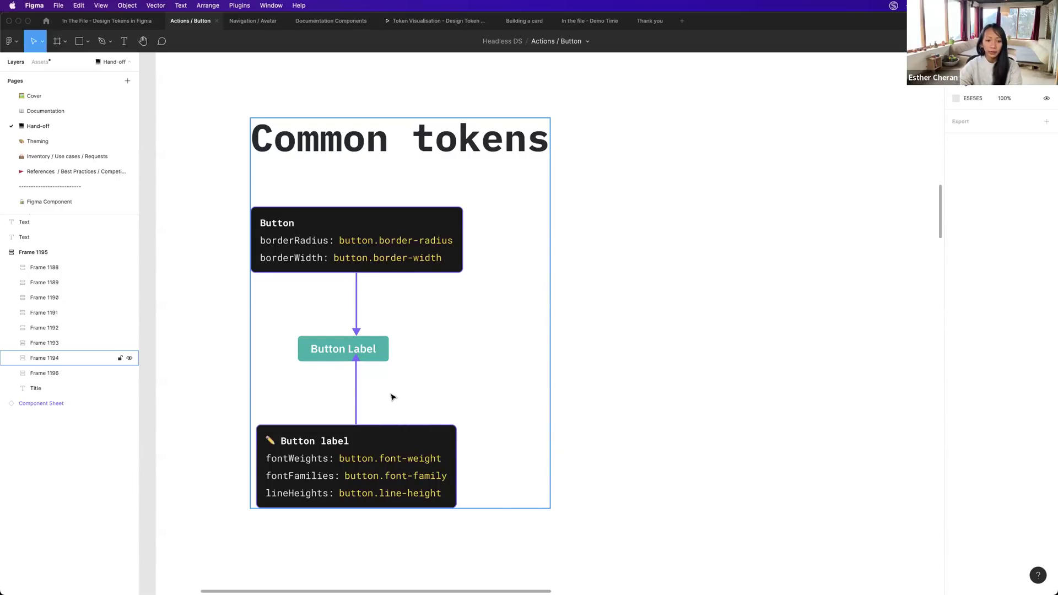
scroll(392, 397, down, 8)
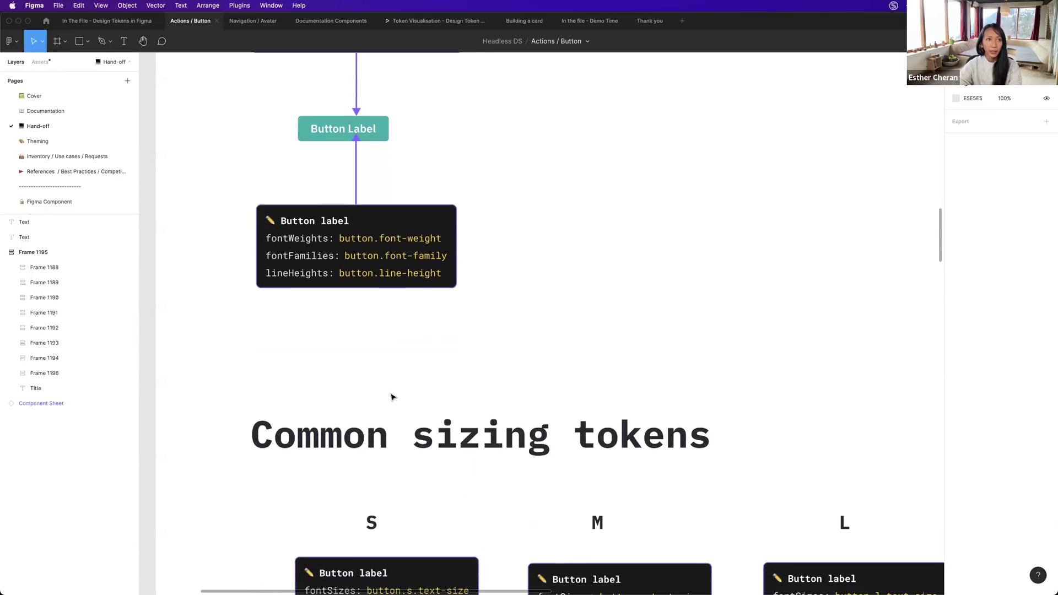
Examine the button's common sizing and common padding tokens for sizes S, M, L and XL.
scroll(392, 397, down, 1)
ctrl+scroll(392, 396, down, 2)
scroll(392, 397, down, 4)
scroll(392, 397, down, 5)
scroll(392, 397, down, 10)
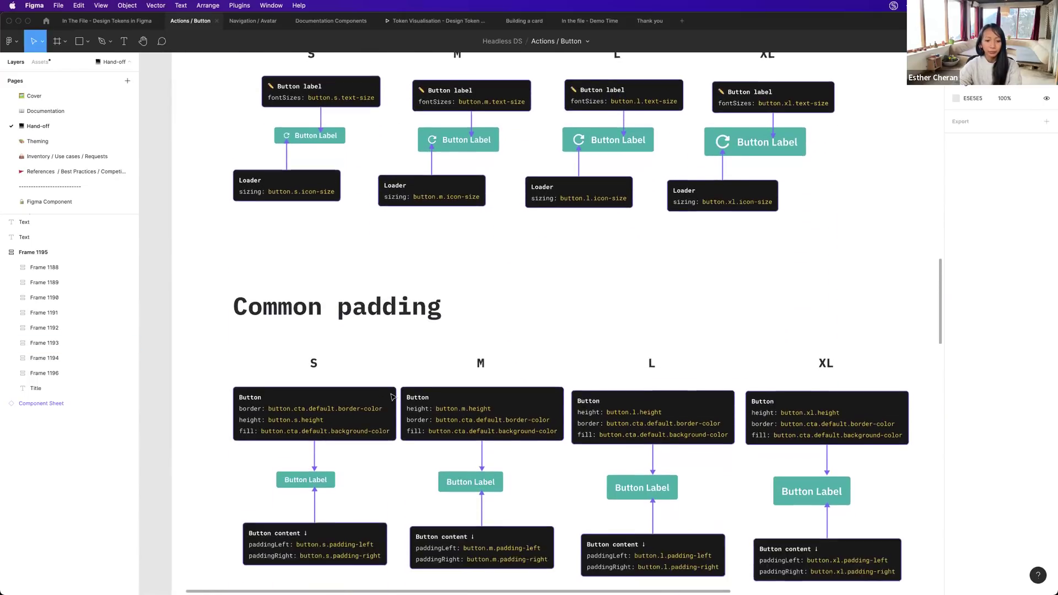
scroll(392, 397, down, 8)
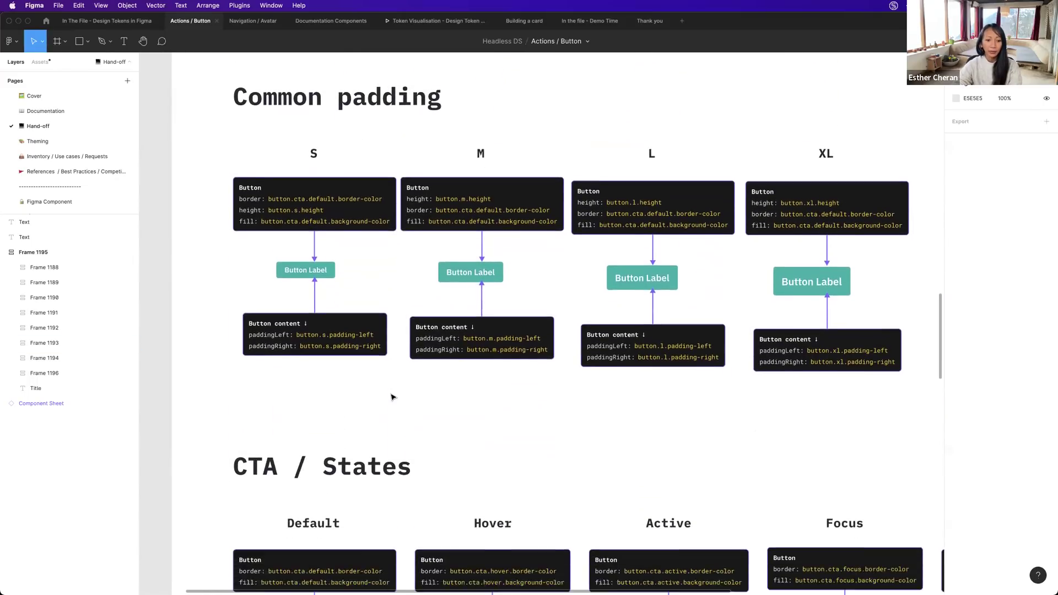
scroll(392, 397, down, 4)
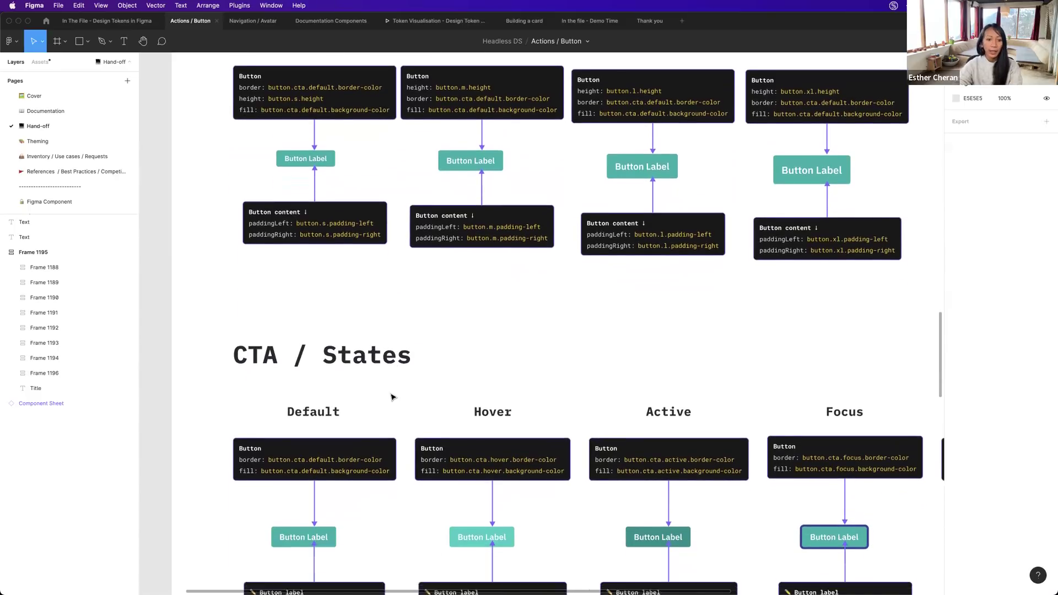
scroll(392, 396, down, 3)
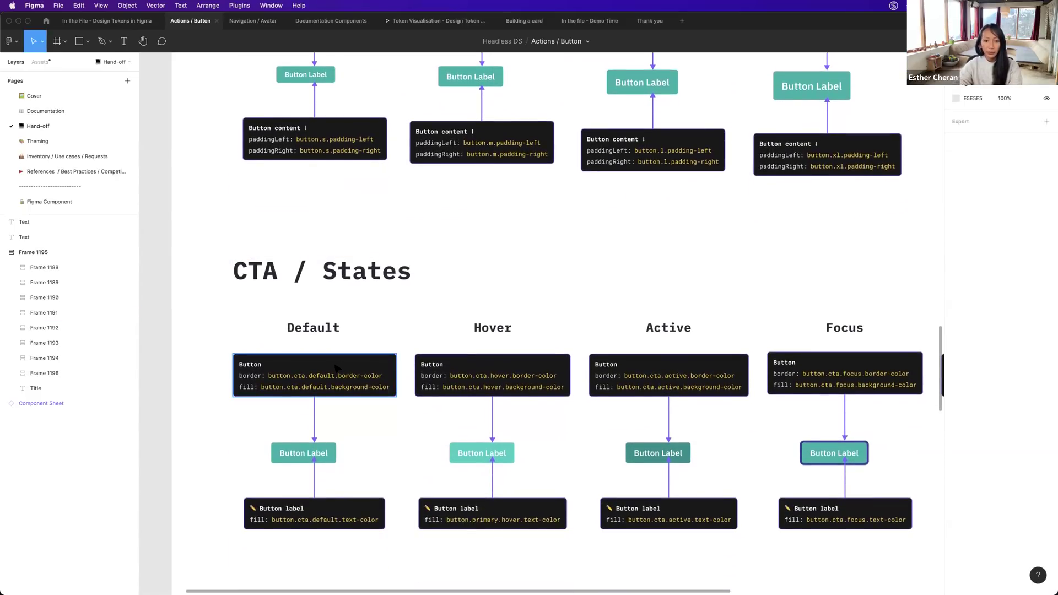
Examine the tokens of each CTA button state from Default to Disabled, plus the Primary, Secondary and Negative state sections.
scroll(337, 368, up, 5)
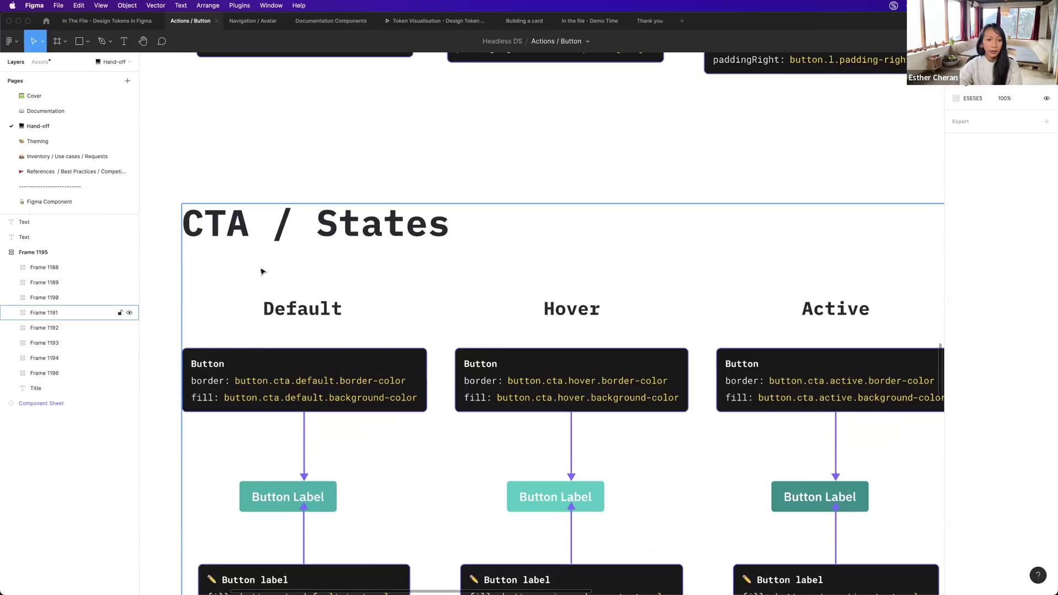
scroll(390, 483, down, 2)
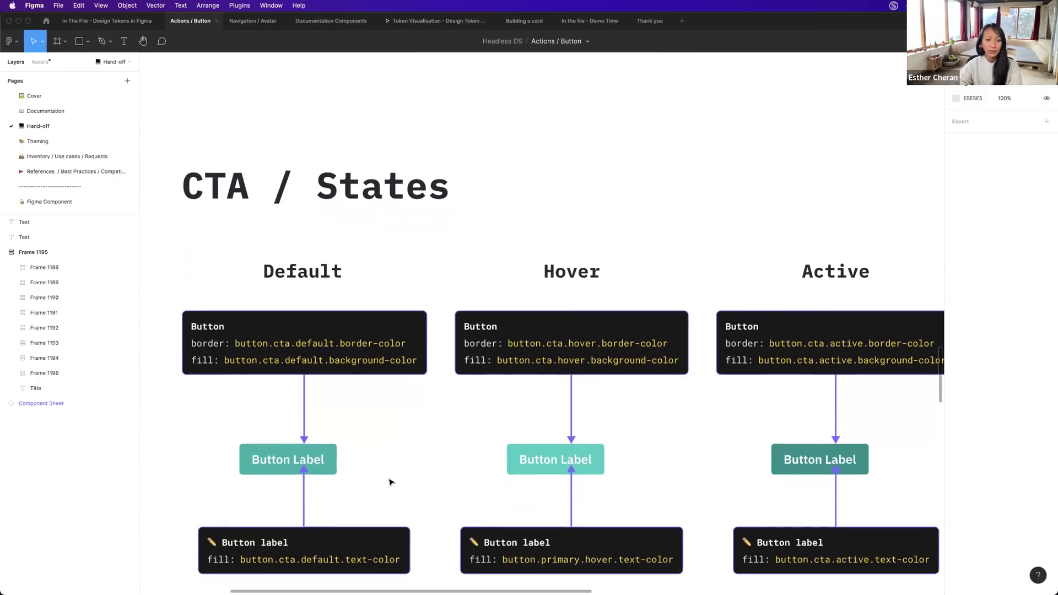
scroll(390, 482, down, 2)
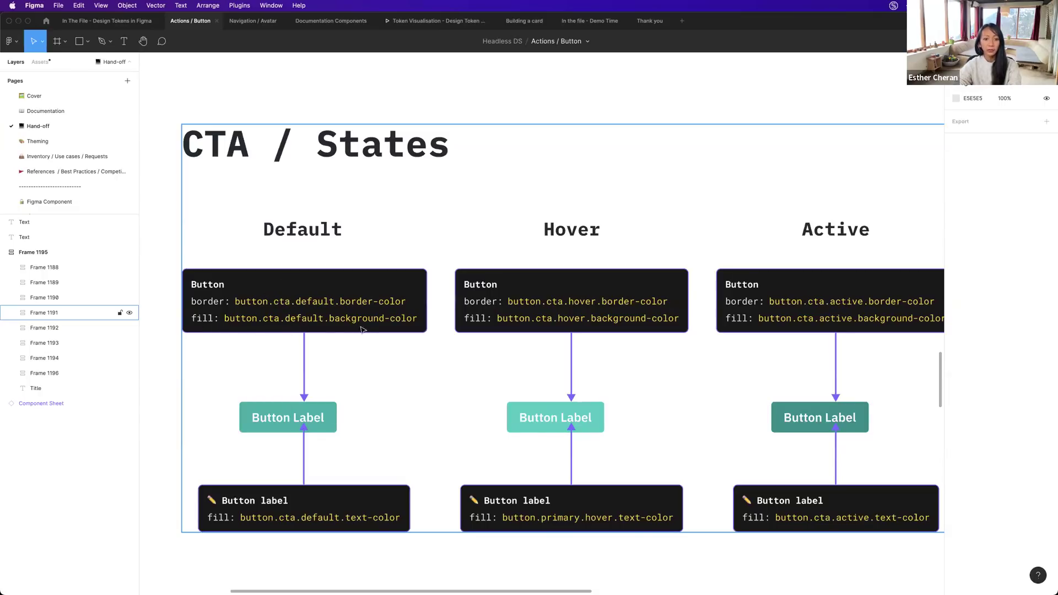
scroll(571, 381, right, 3)
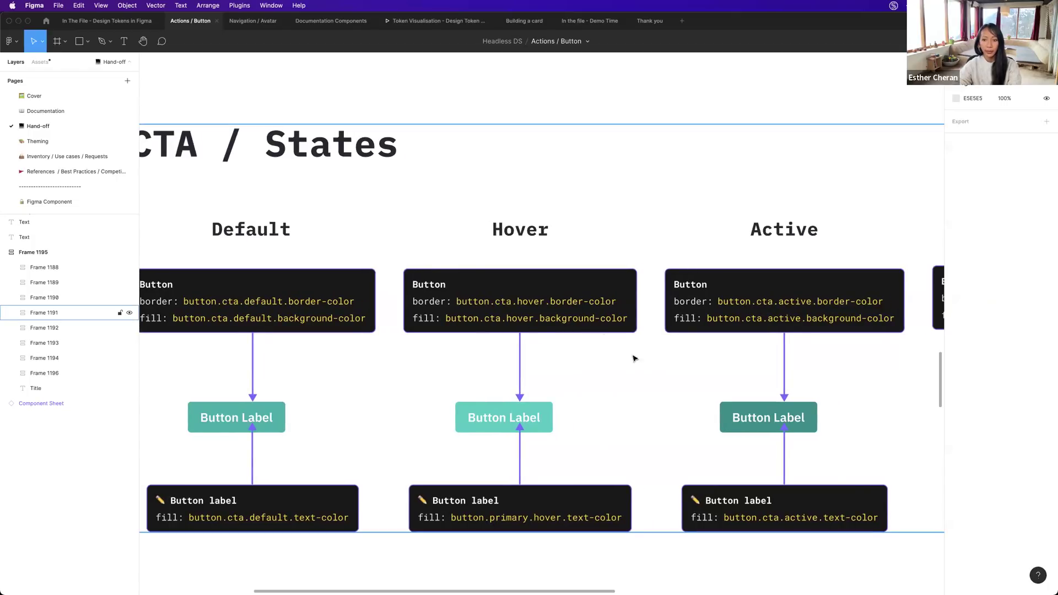
scroll(634, 358, right, 6)
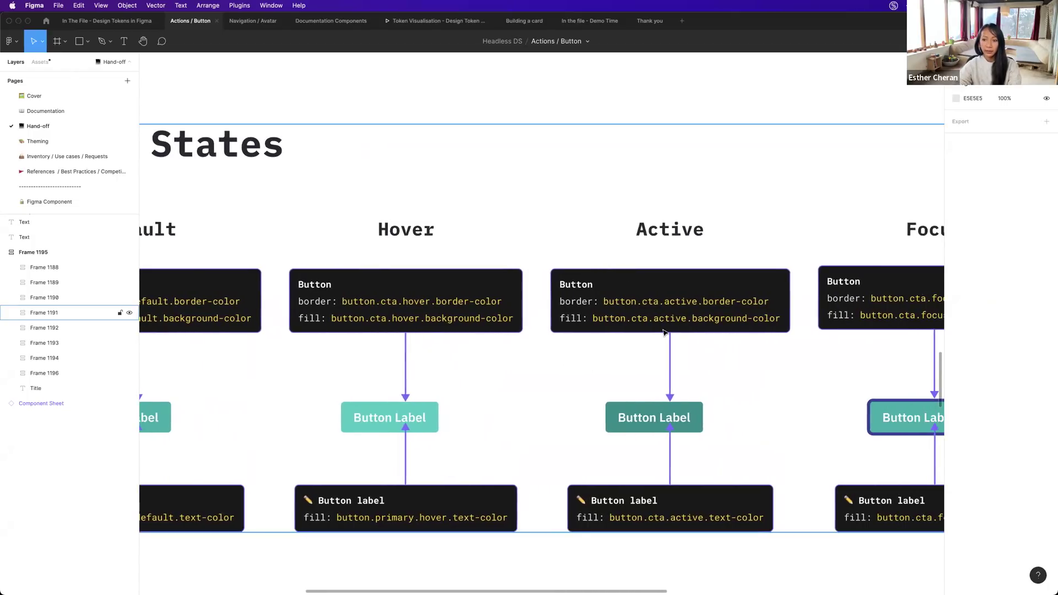
scroll(663, 332, right, 12)
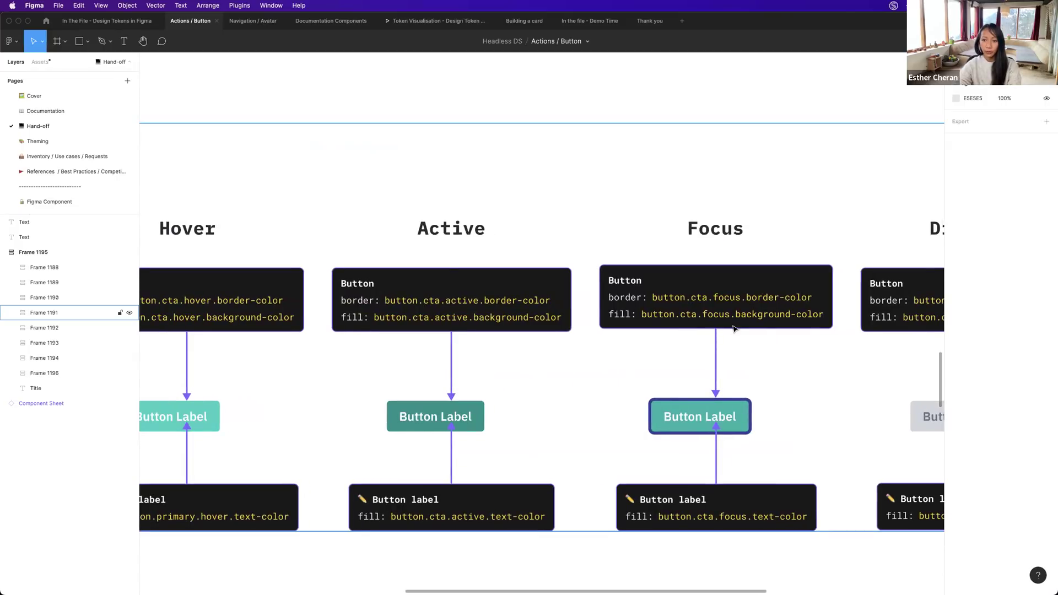
scroll(761, 333, right, 11)
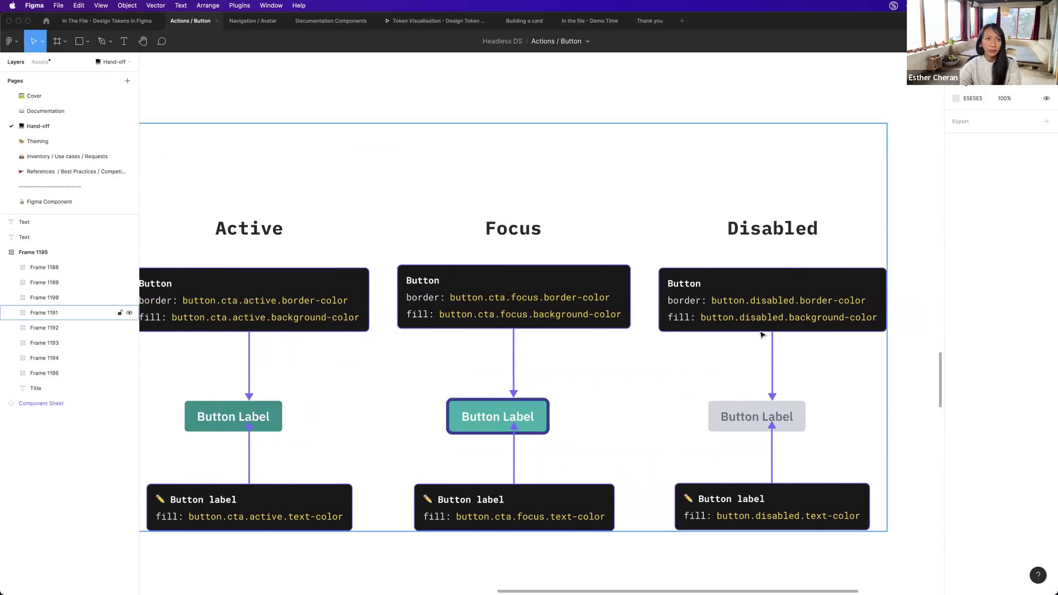
scroll(488, 405, down, 5)
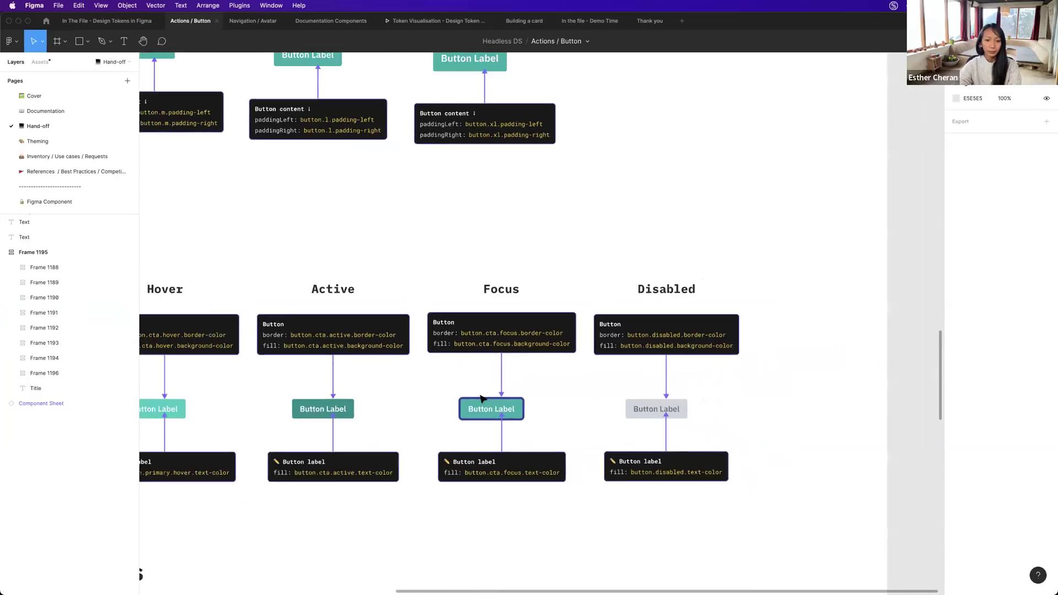
scroll(481, 399, down, 5)
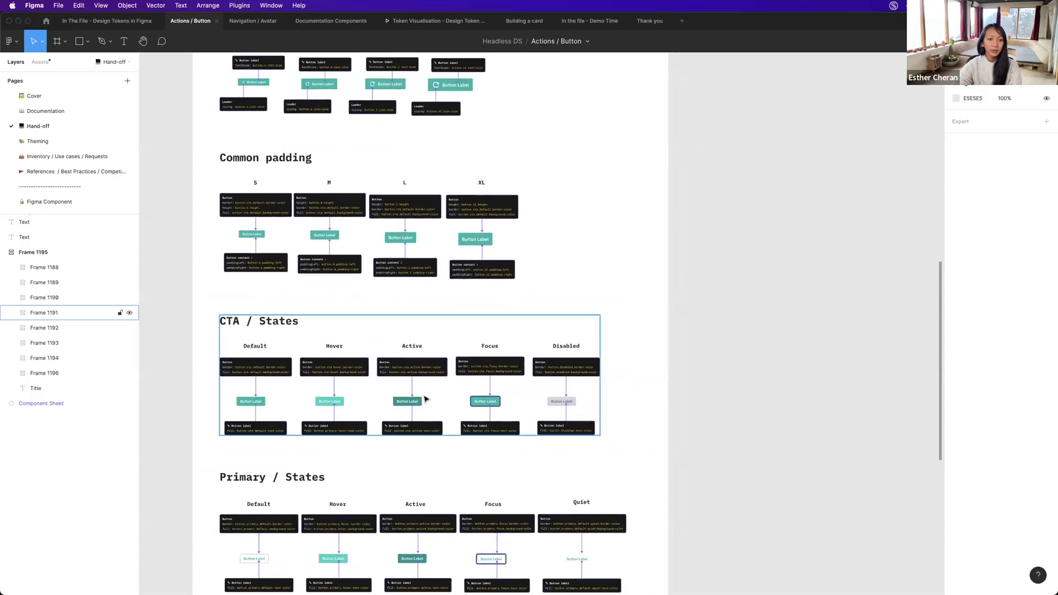
scroll(426, 398, down, 3)
scroll(425, 398, down, 3)
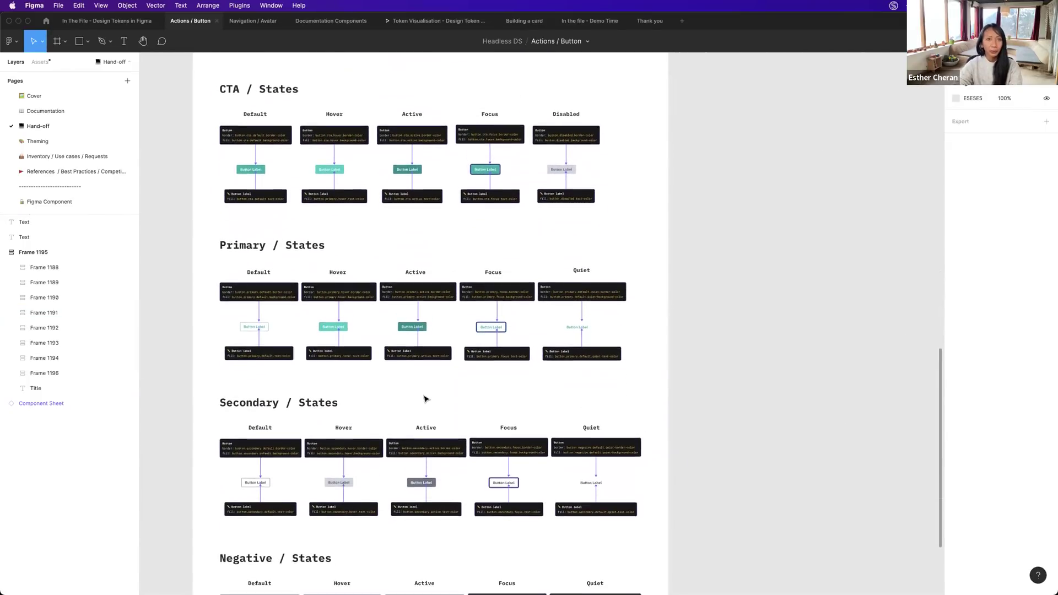
scroll(253, 252, down, 1)
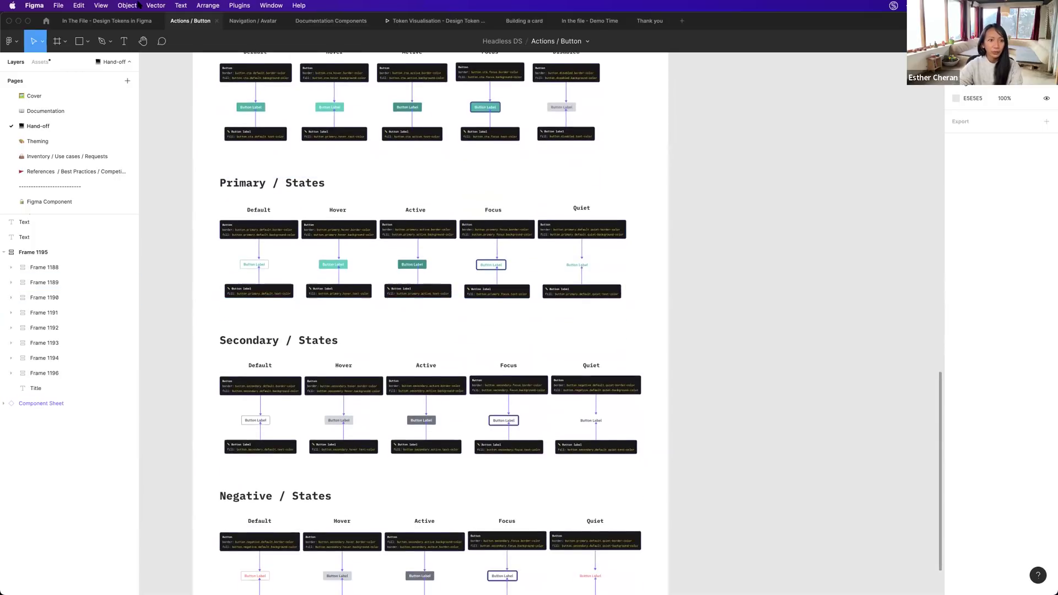
Switch to the Navigation / Avatar file and open its Hand-off page.
click(251, 24)
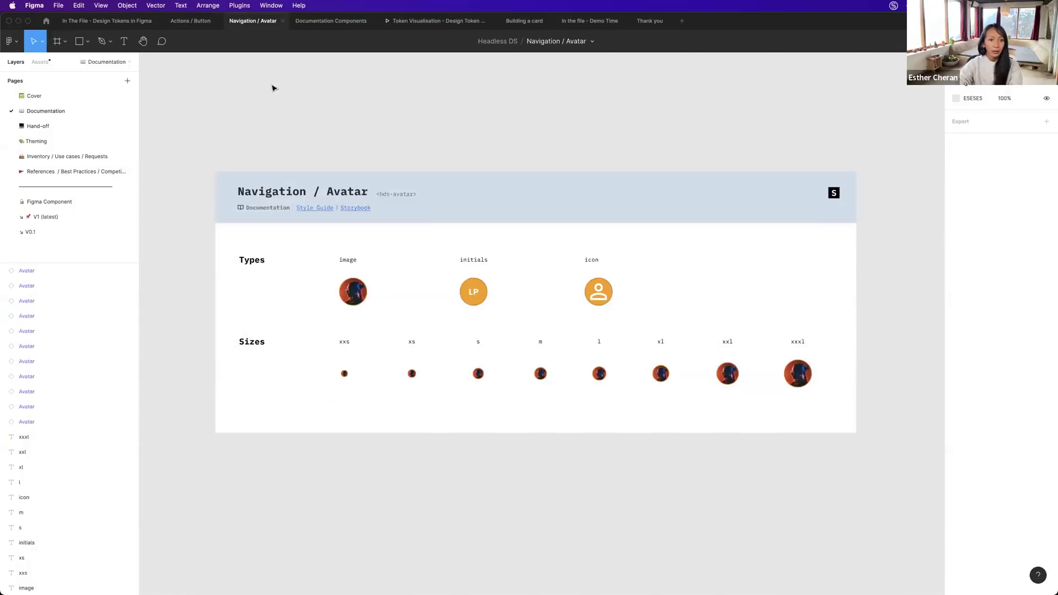
click(38, 126)
scroll(401, 300, down, 3)
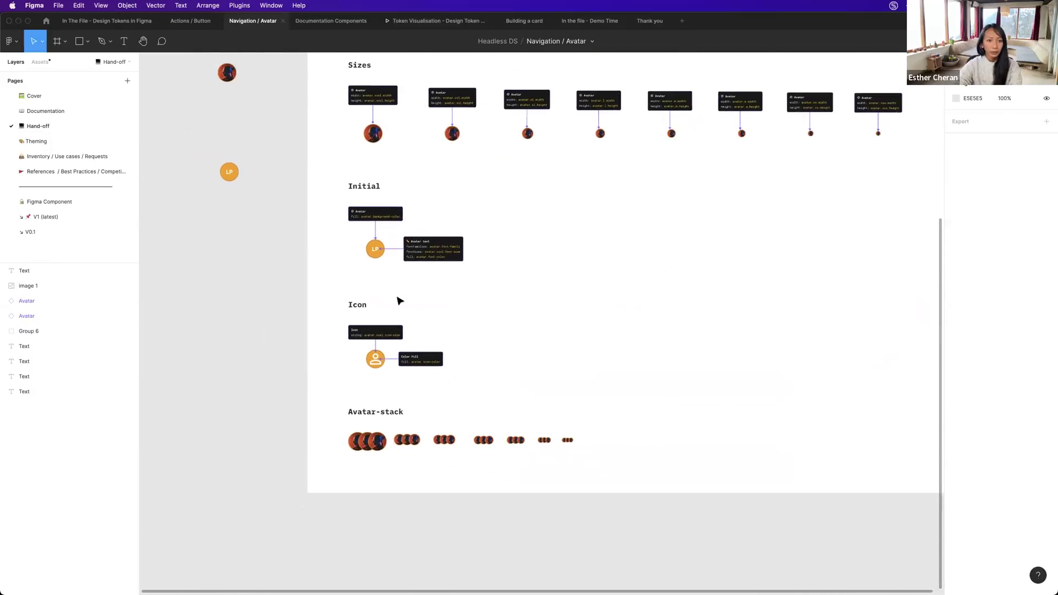
scroll(400, 300, up, 5)
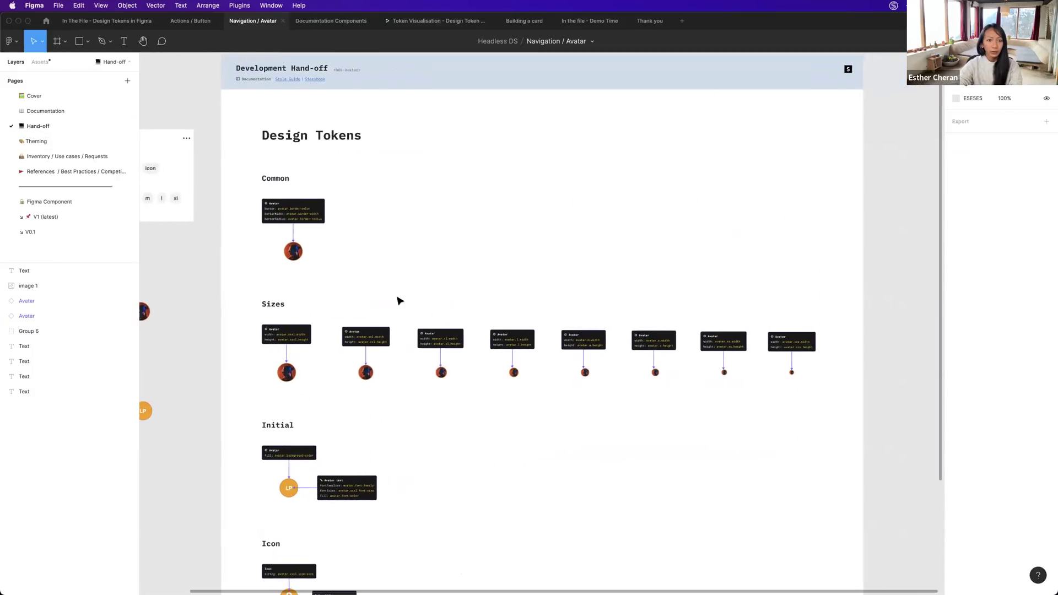
Examine the avatar's Common, Sizes, Initial, Icon and Avatar-stack token sections.
scroll(399, 300, right, 1)
scroll(357, 277, down, 2)
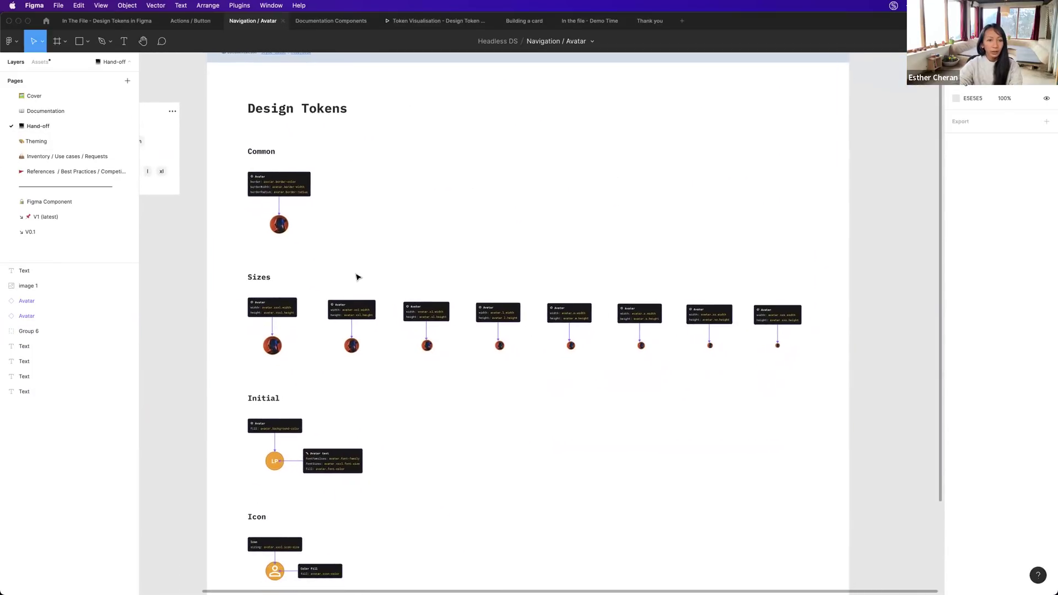
scroll(357, 276, up, 2)
scroll(265, 233, up, 3)
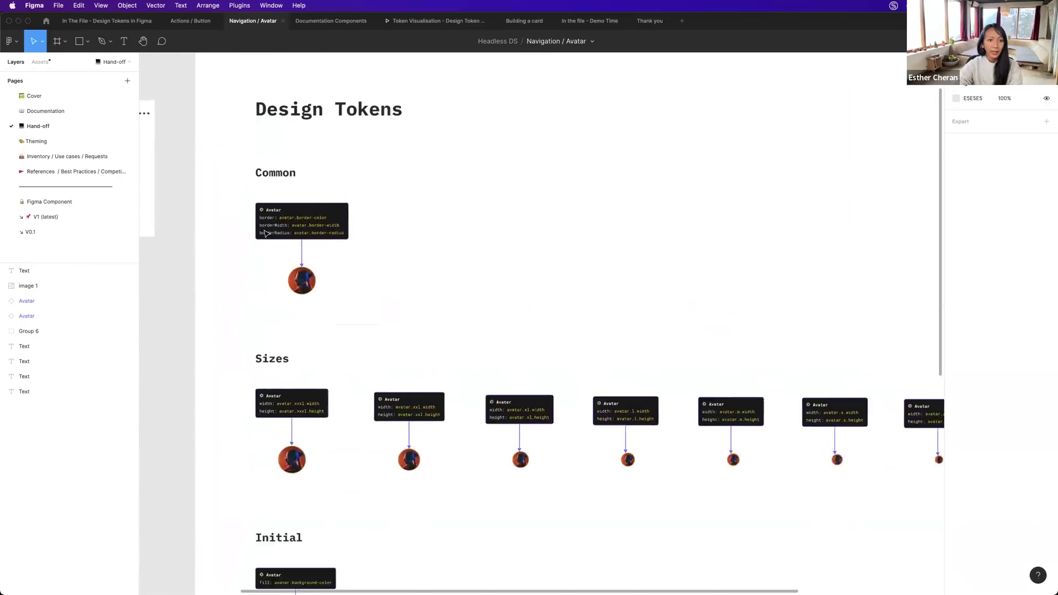
scroll(265, 233, up, 3)
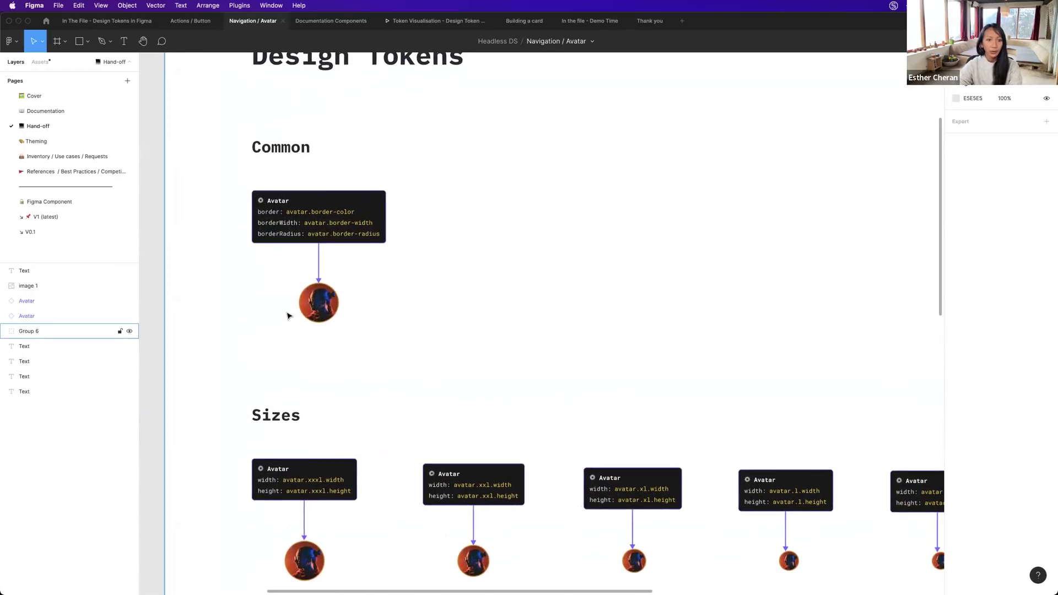
scroll(287, 315, down, 5)
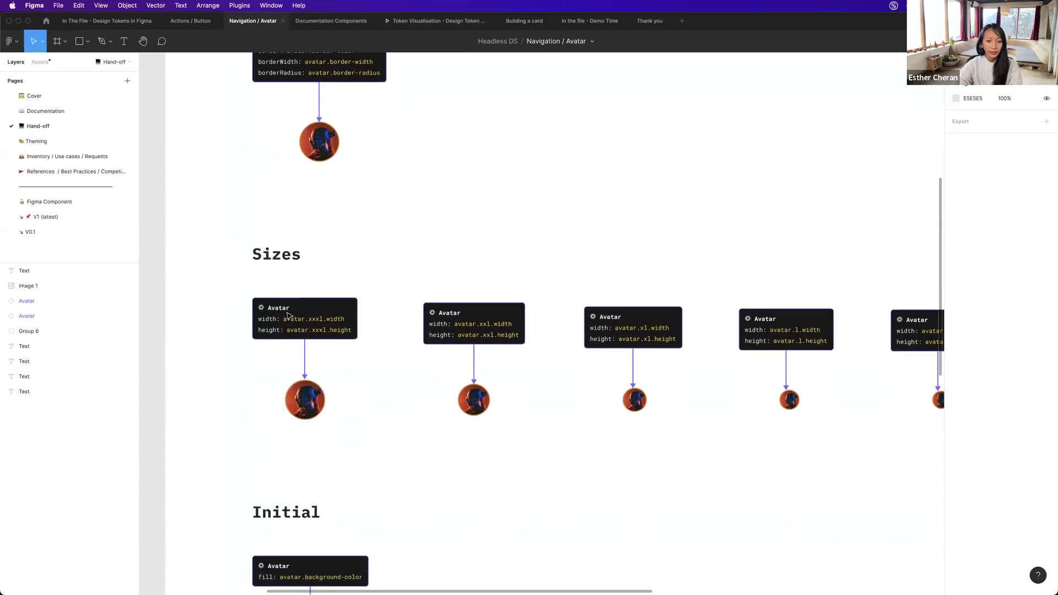
scroll(326, 389, down, 6)
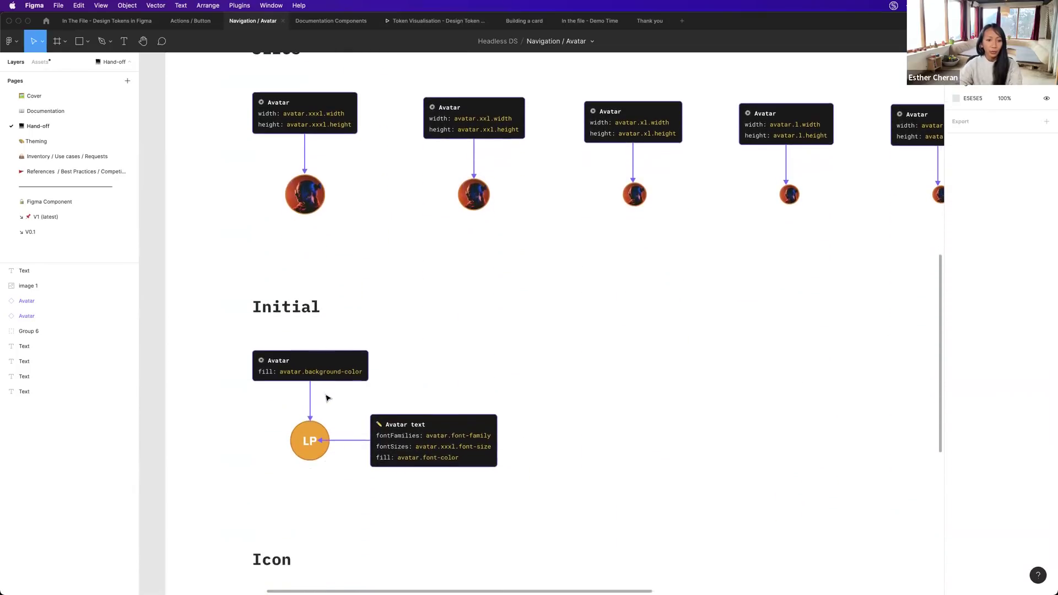
scroll(327, 397, down, 2)
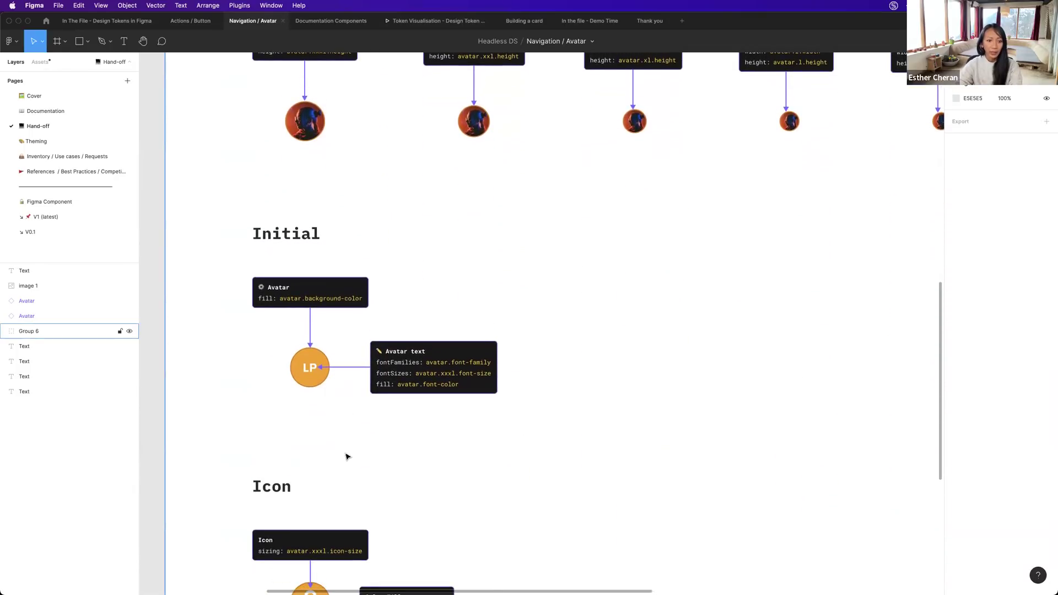
scroll(342, 481, down, 7)
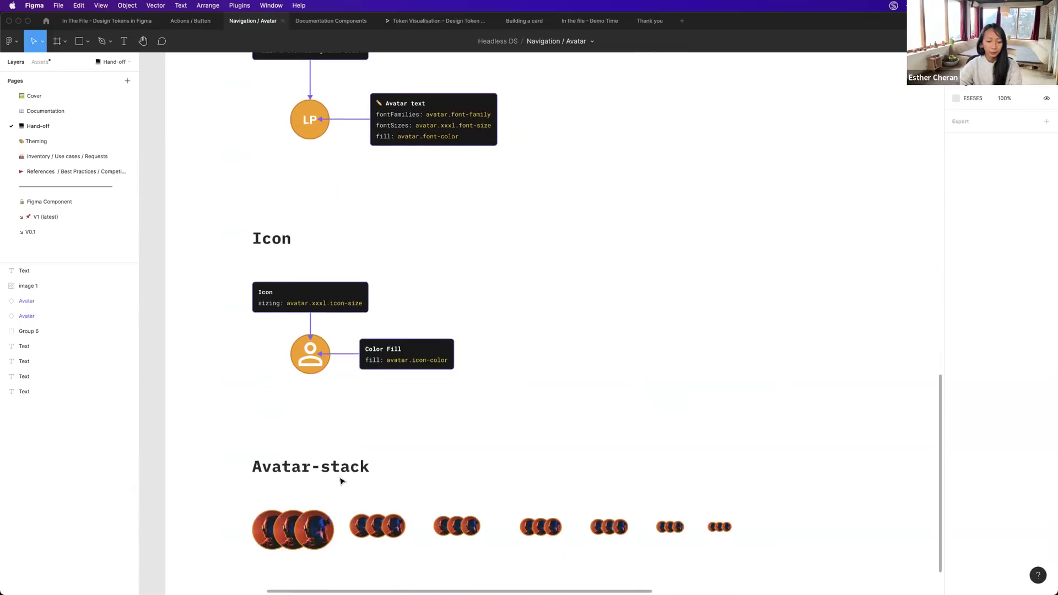
scroll(341, 481, down, 2)
scroll(342, 481, down, 4)
scroll(209, 274, up, 4)
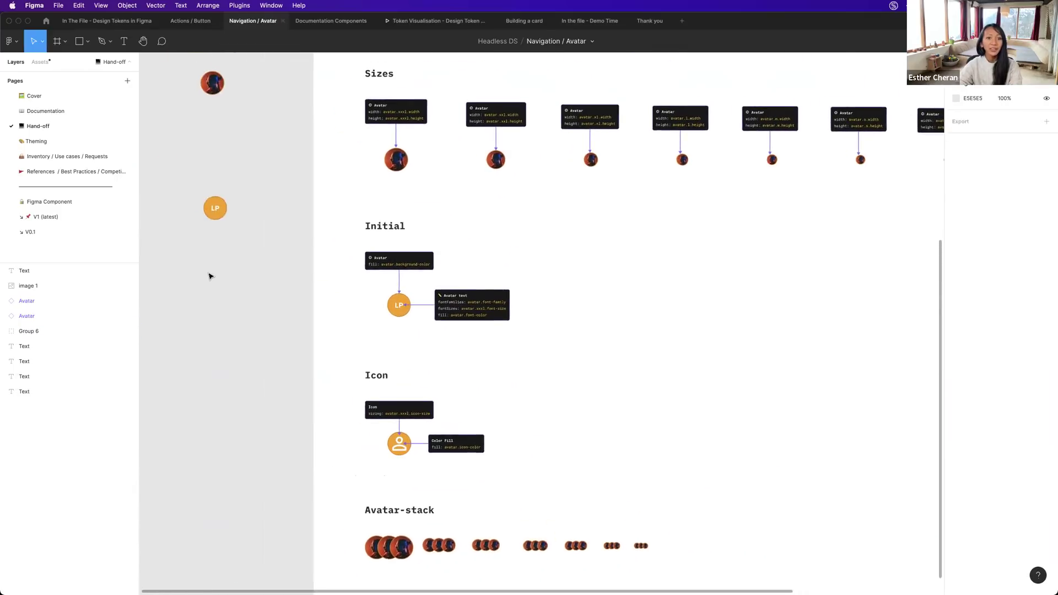
Return to the avatar variants beside the Design Tokens sections and run the Figma Tokens plugin.
scroll(208, 278, up, 3)
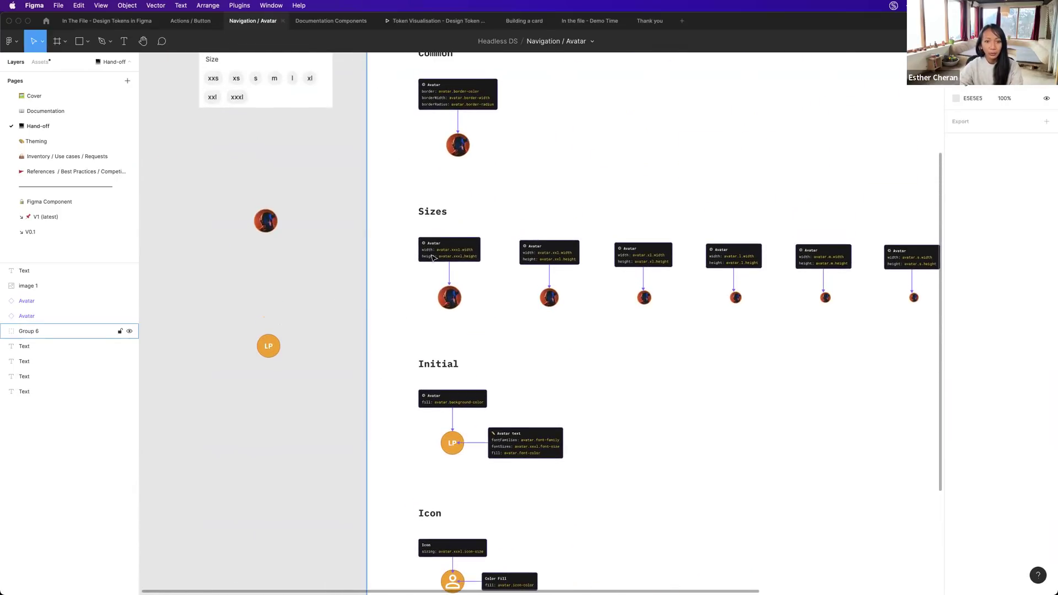
scroll(229, 253, up, 3)
click(274, 295)
click(312, 272)
scroll(323, 245, left, 2)
scroll(323, 246, right, 2)
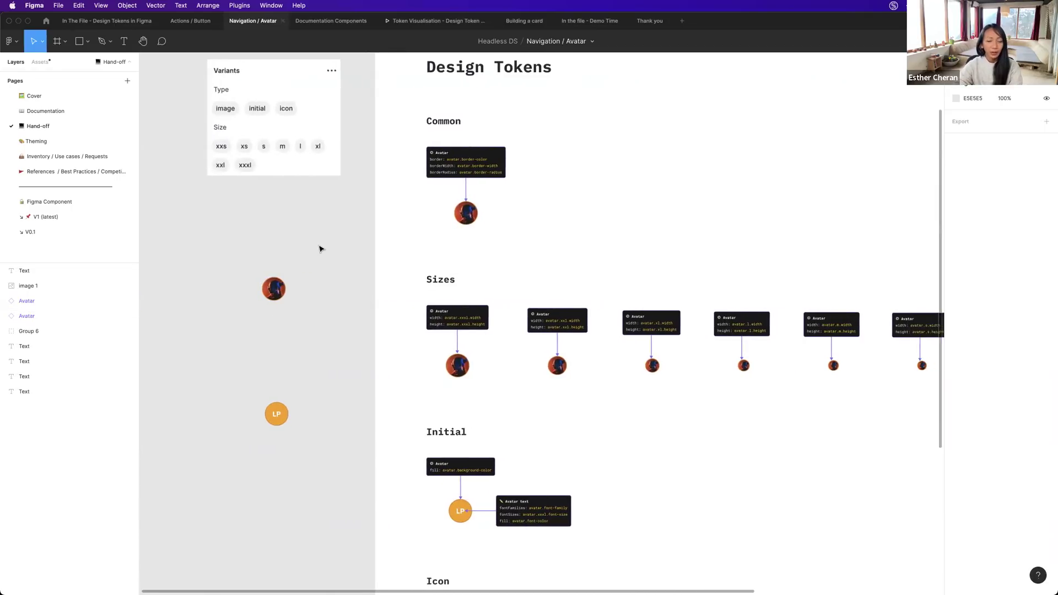
right_click(341, 249)
mouse_move(397, 322)
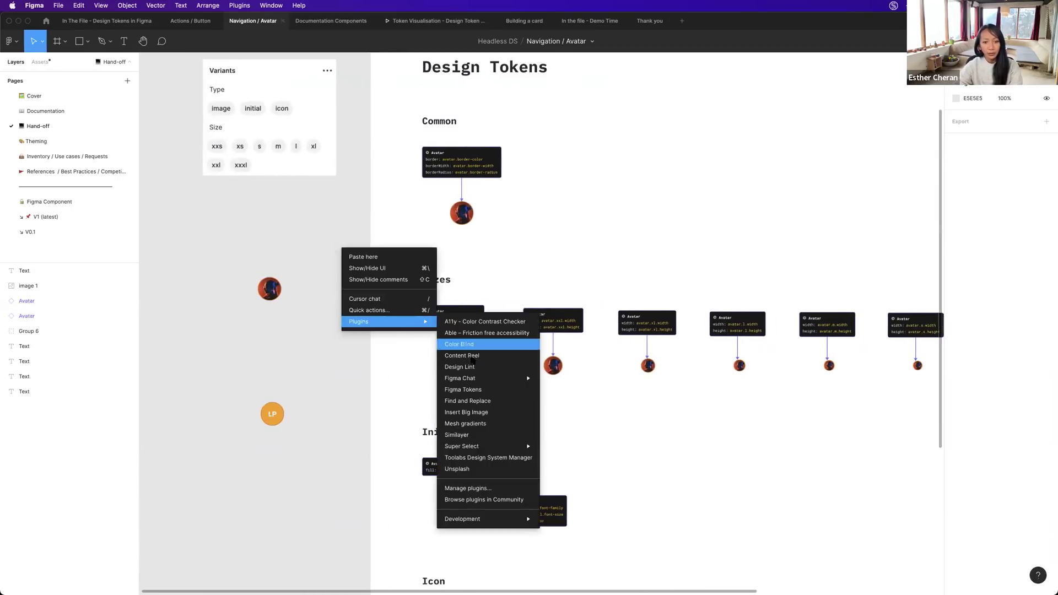
click(482, 390)
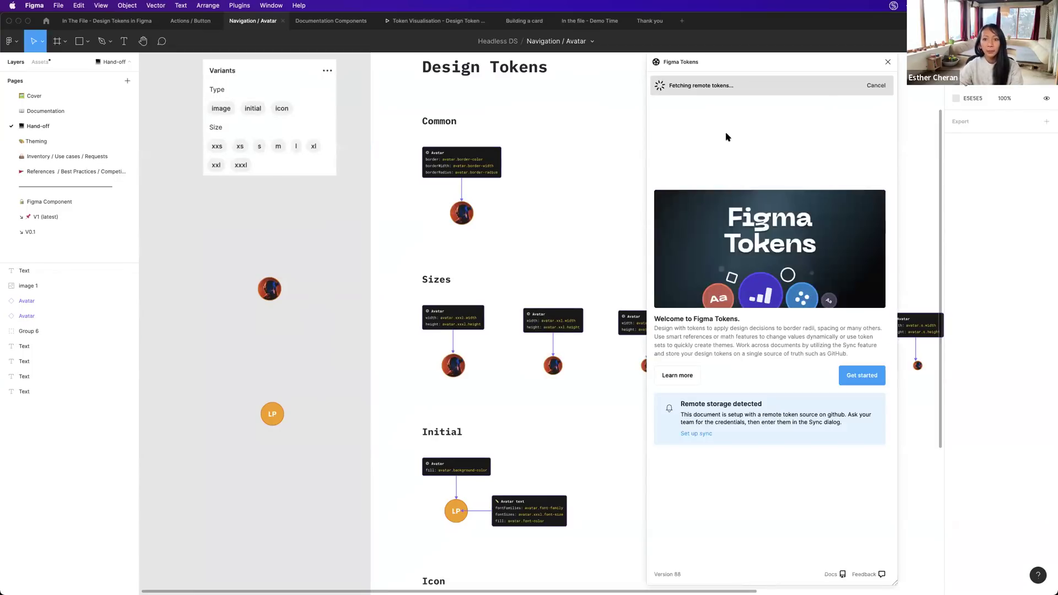
Inspect the standalone image avatar's tokens in Figma Tokens and add them as an annotation above it.
click(270, 291)
click(270, 289)
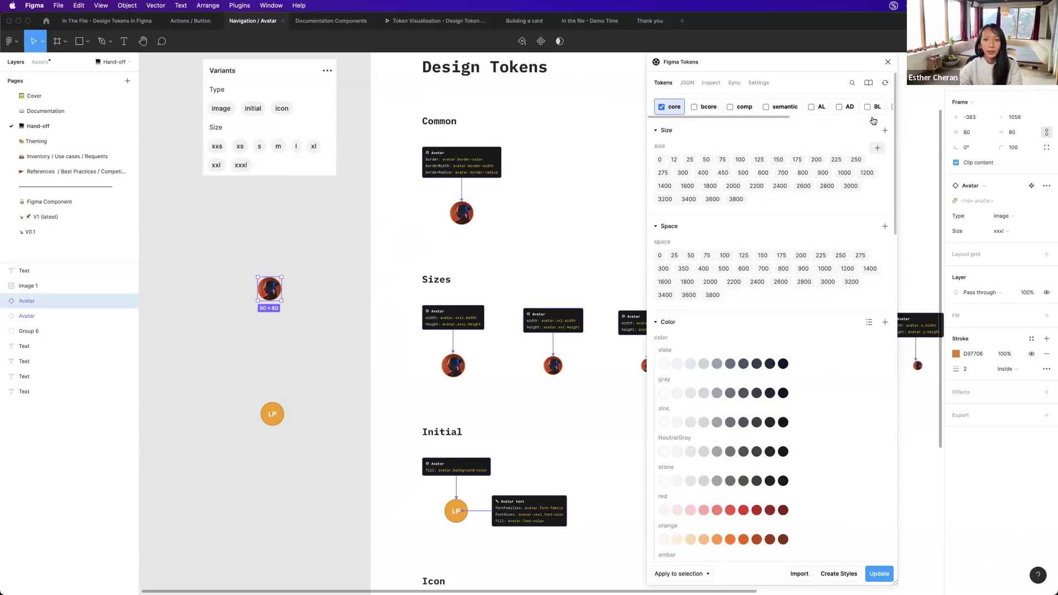
click(711, 88)
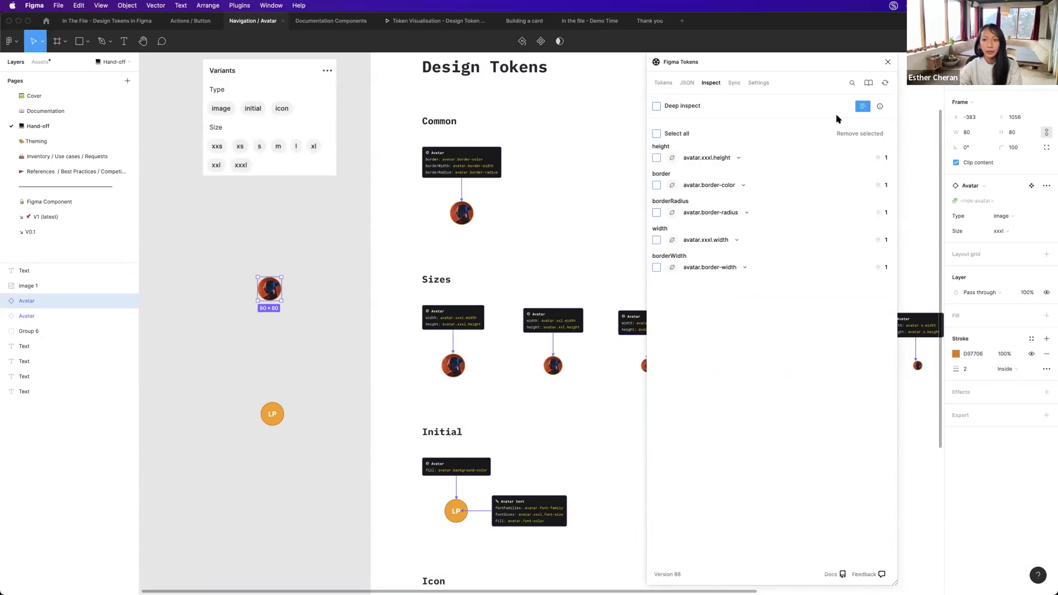
click(879, 108)
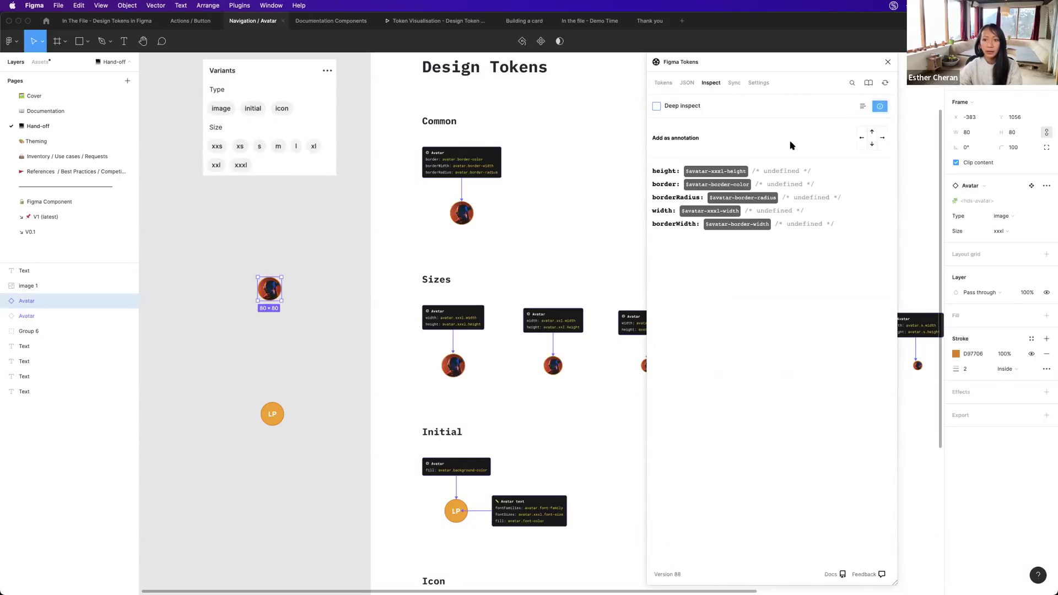
click(871, 136)
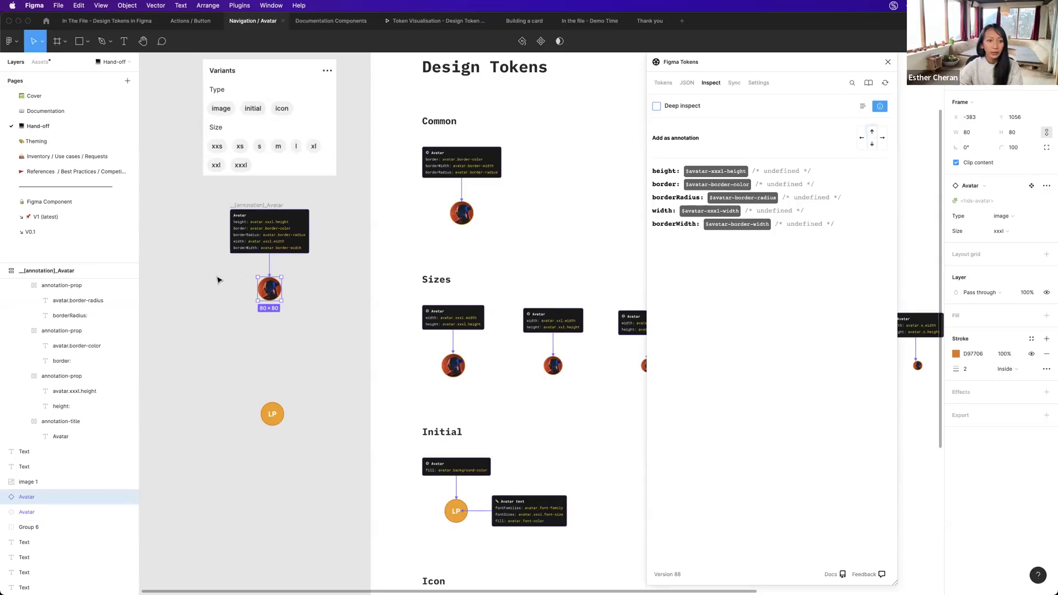
Add the font size, font family and fill tokens of the initials avatar's text as an annotation above it.
scroll(223, 278, up, 5)
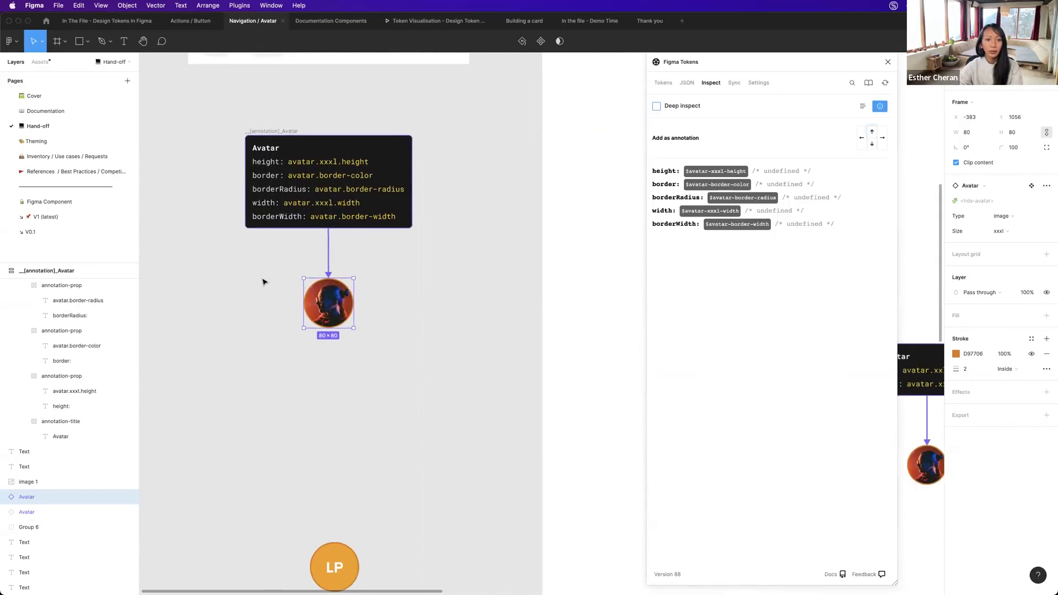
scroll(272, 286, up, 2)
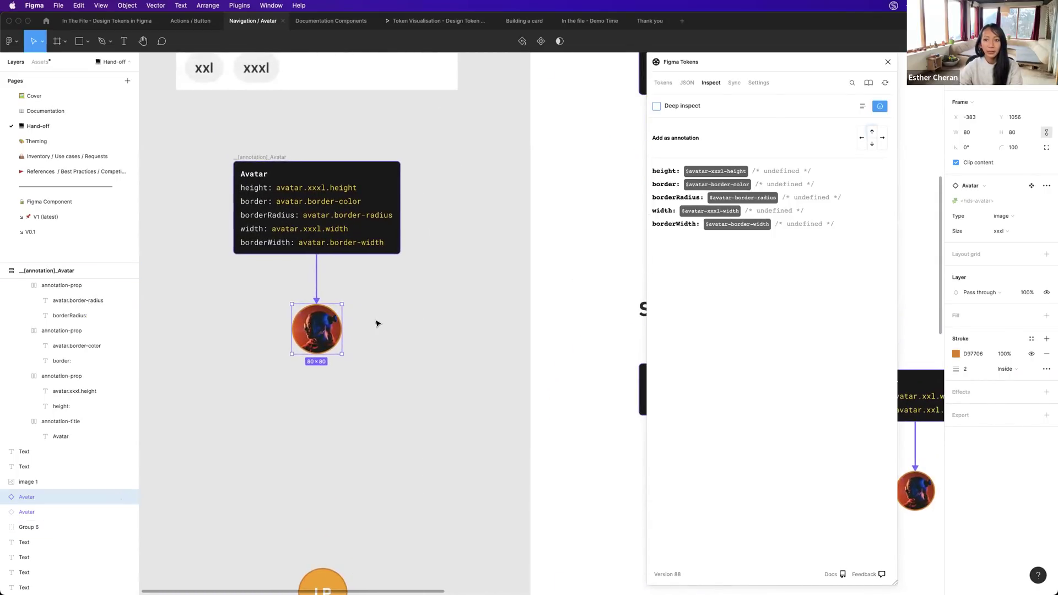
scroll(398, 316, down, 3)
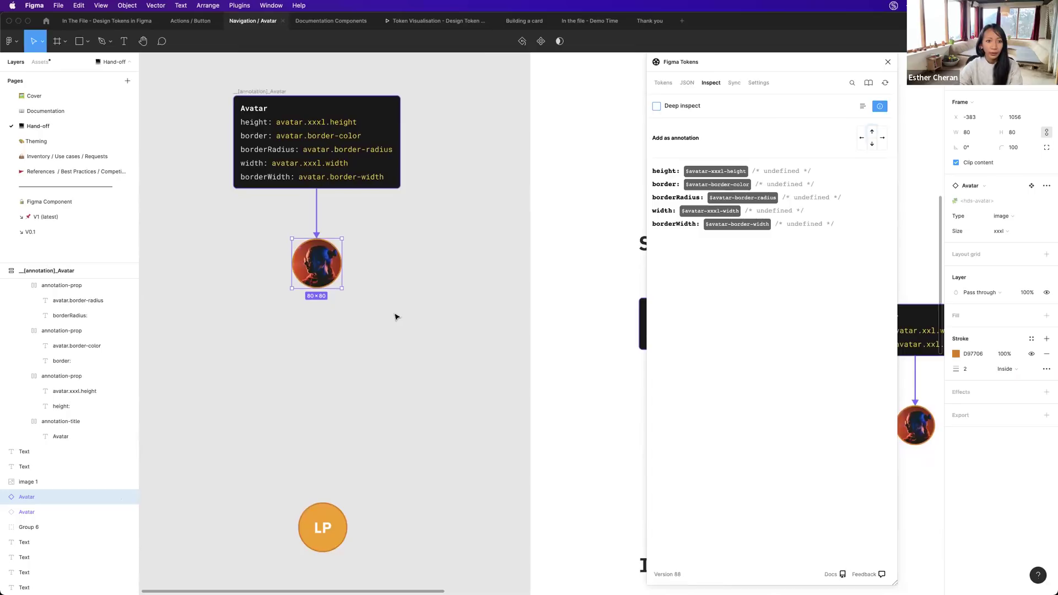
double_click(324, 522)
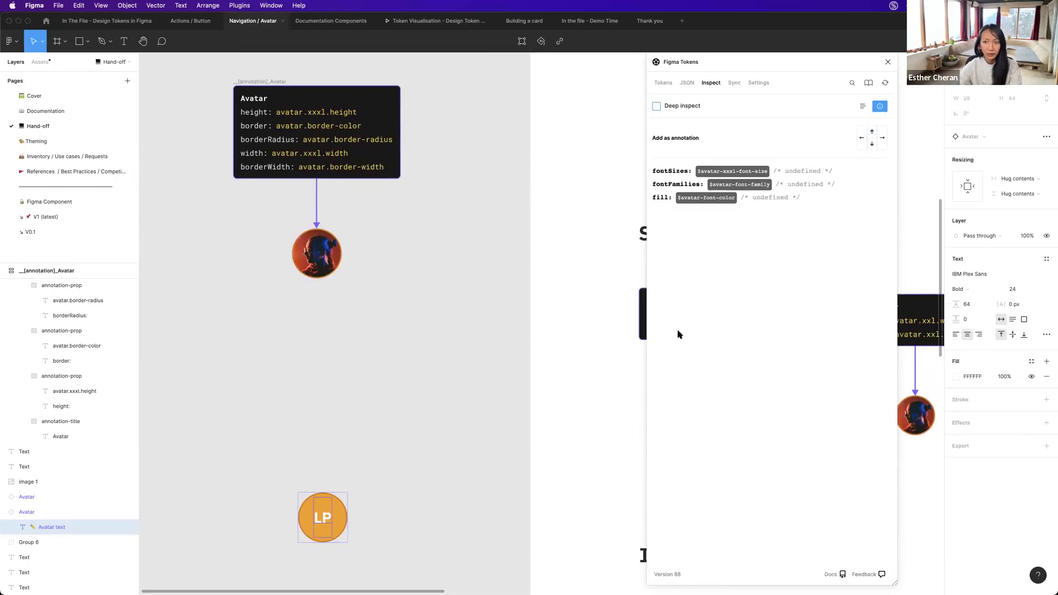
click(871, 136)
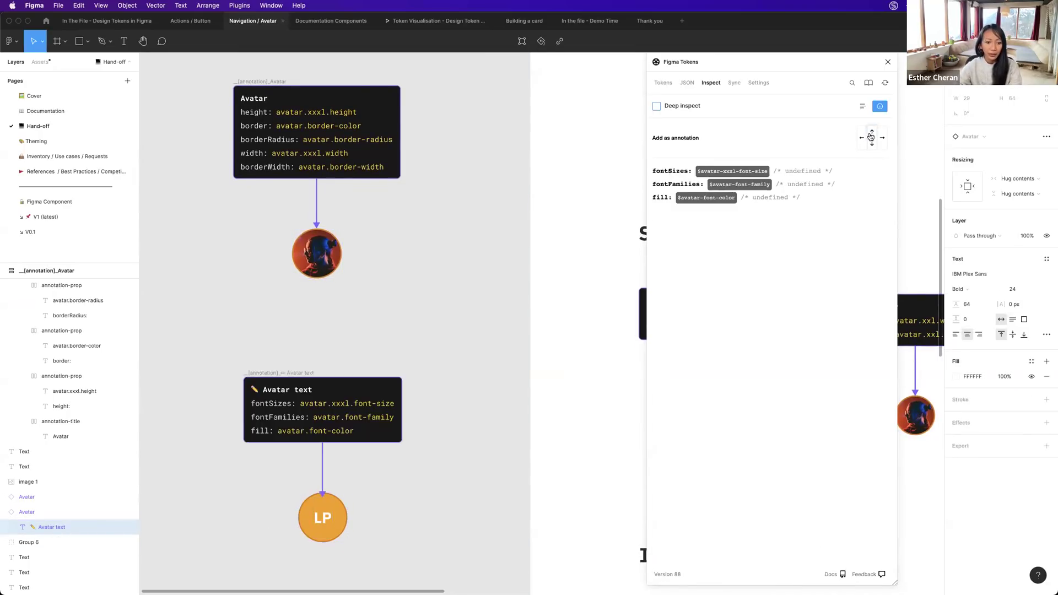
scroll(300, 427, right, 1)
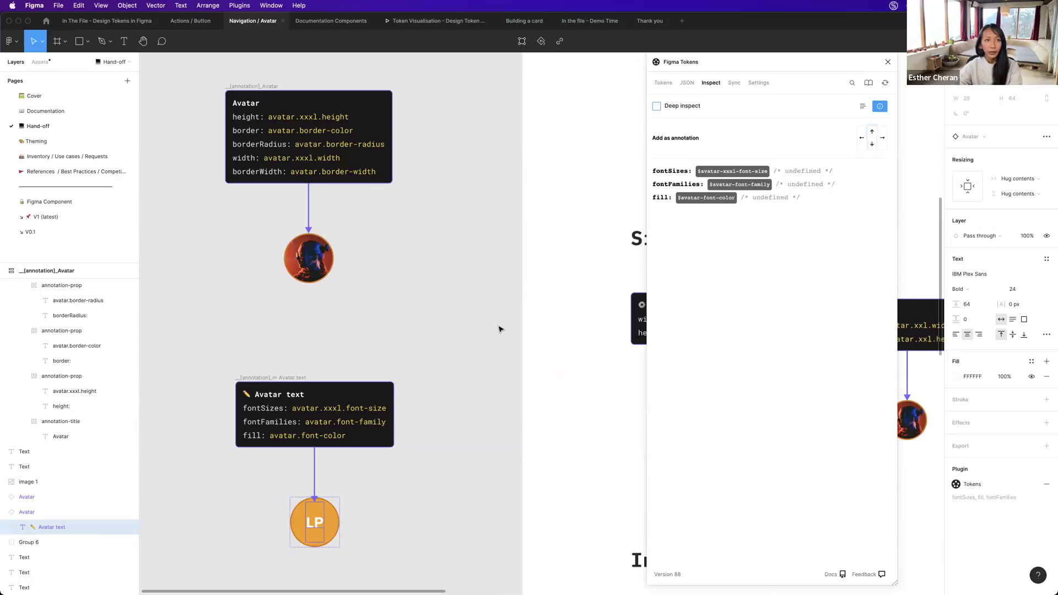
Close the Figma Tokens plugin and compare the new annotations with those in the Sizes and Initial sections.
scroll(499, 330, down, 3)
click(888, 62)
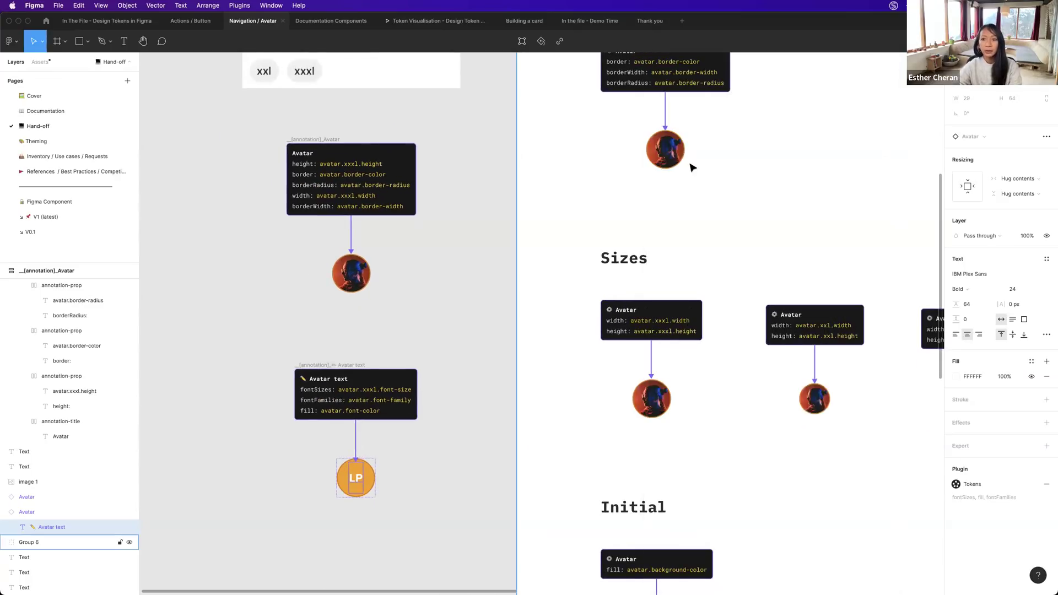
scroll(491, 304, down, 1)
scroll(492, 305, right, 2)
scroll(492, 304, down, 1)
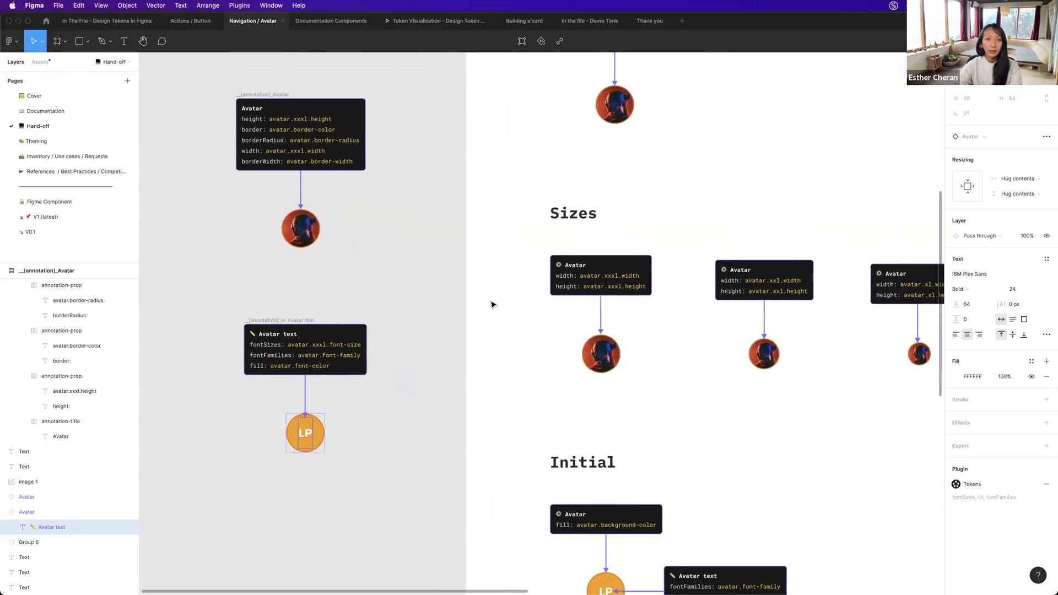
scroll(492, 305, right, 1)
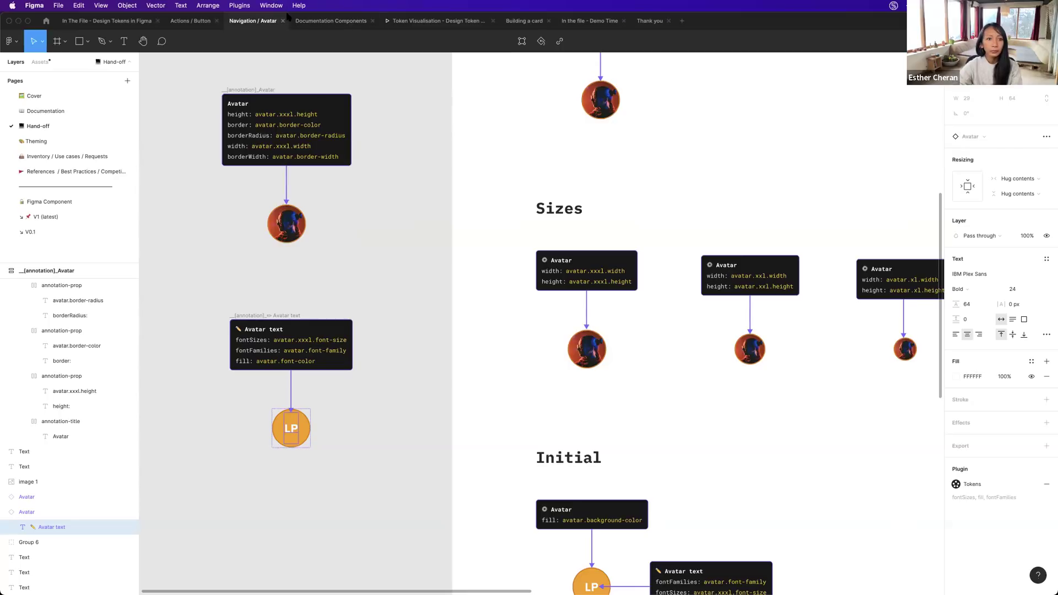
Switch to the Token Visualisation presentation and compare how brand-a and brand-b semantic tokens feed the button's color and border radius.
drag(283, 45, 283, 85)
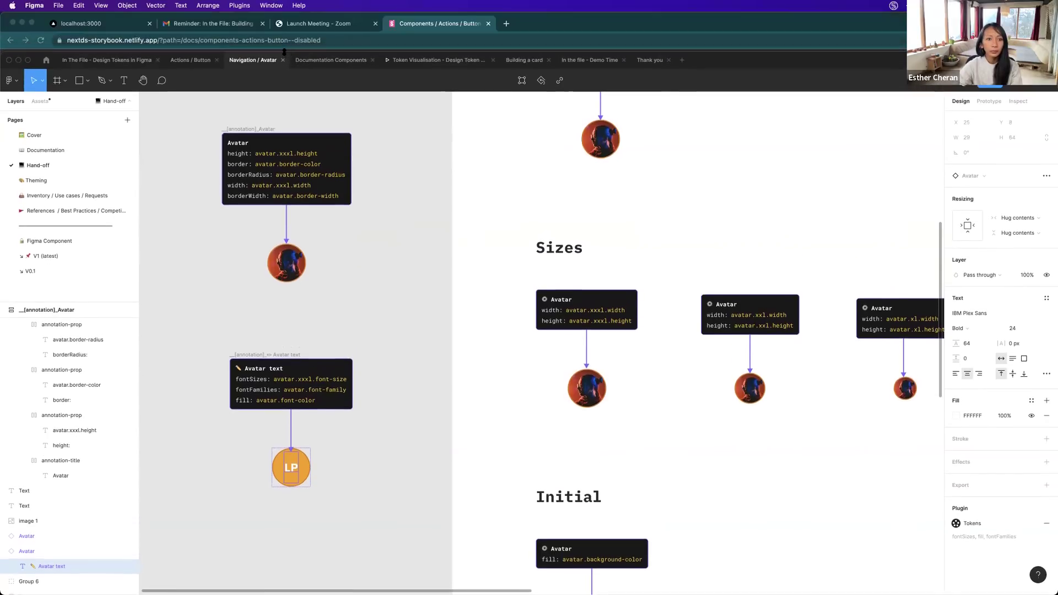
click(416, 59)
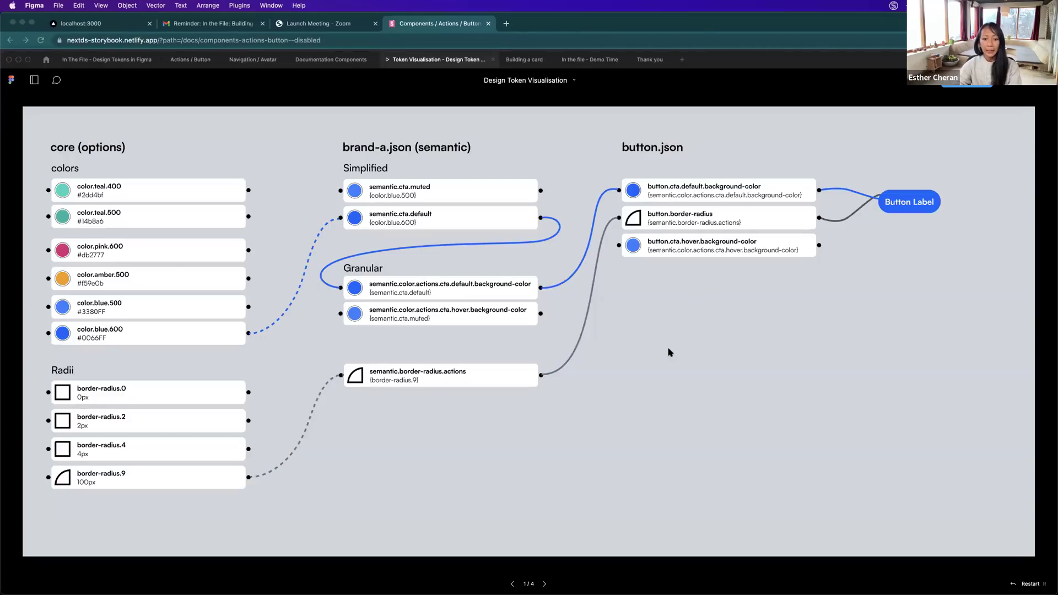
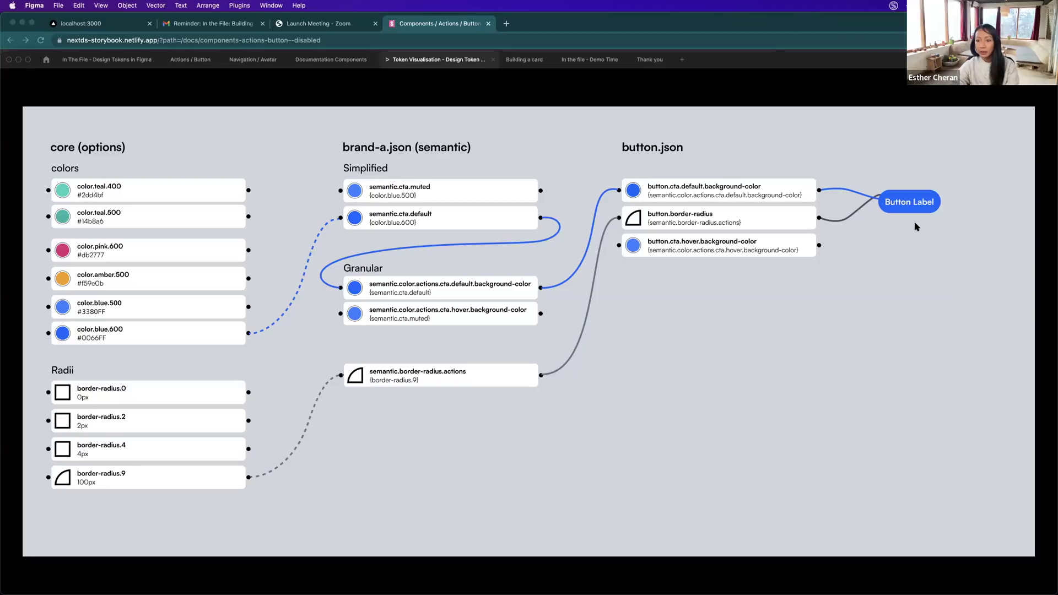
mouse_move(912, 207)
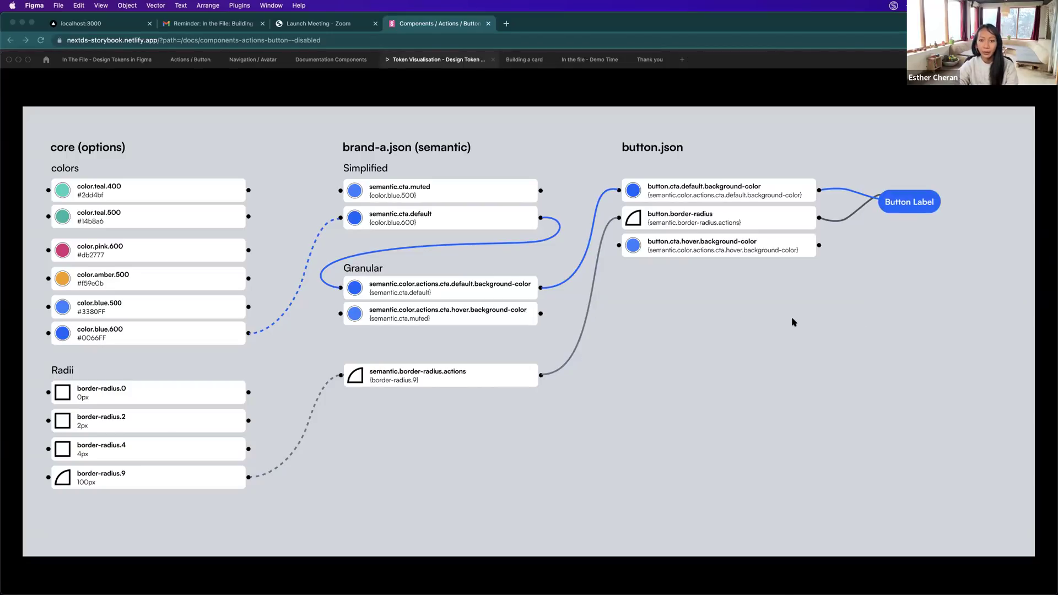
key(Right)
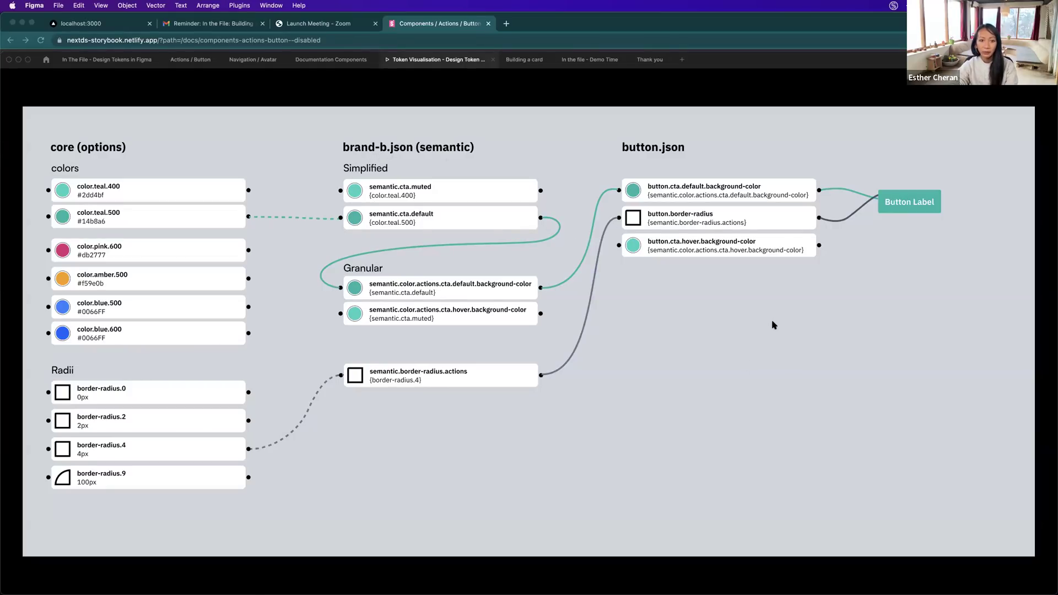
key(Right)
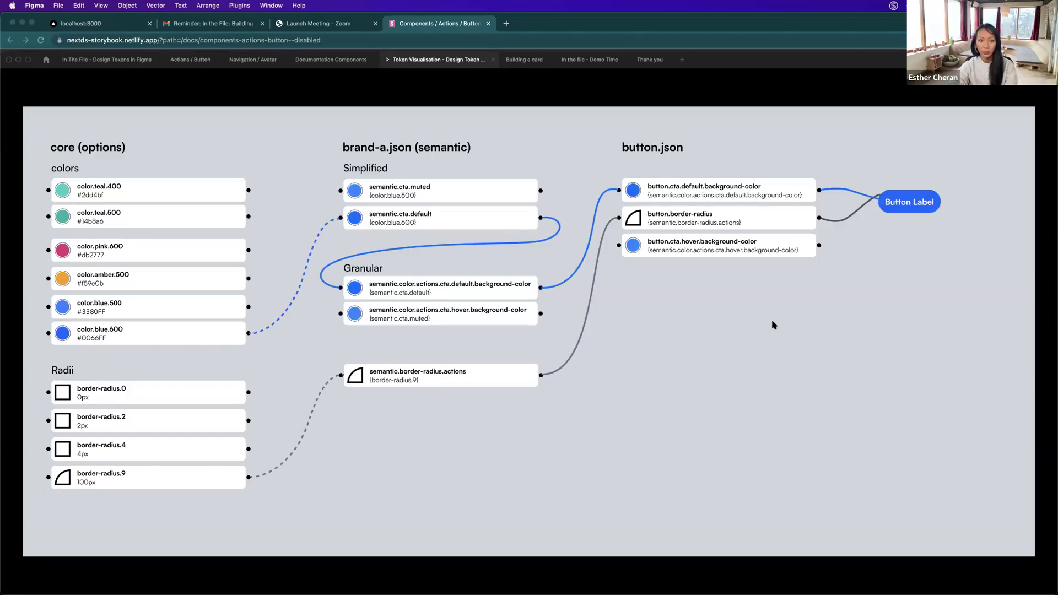
key(Left)
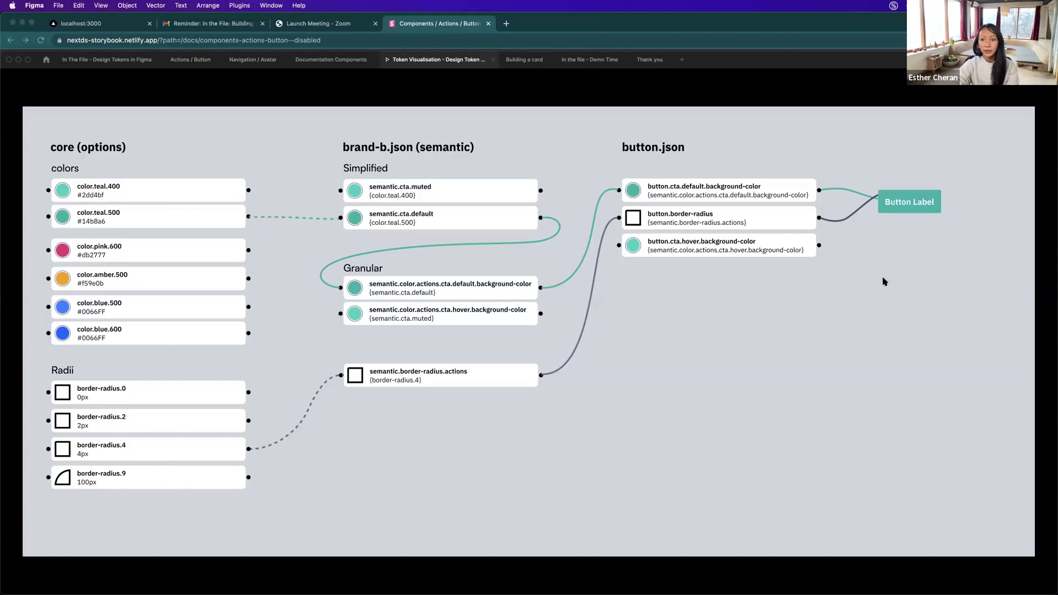
mouse_move(913, 210)
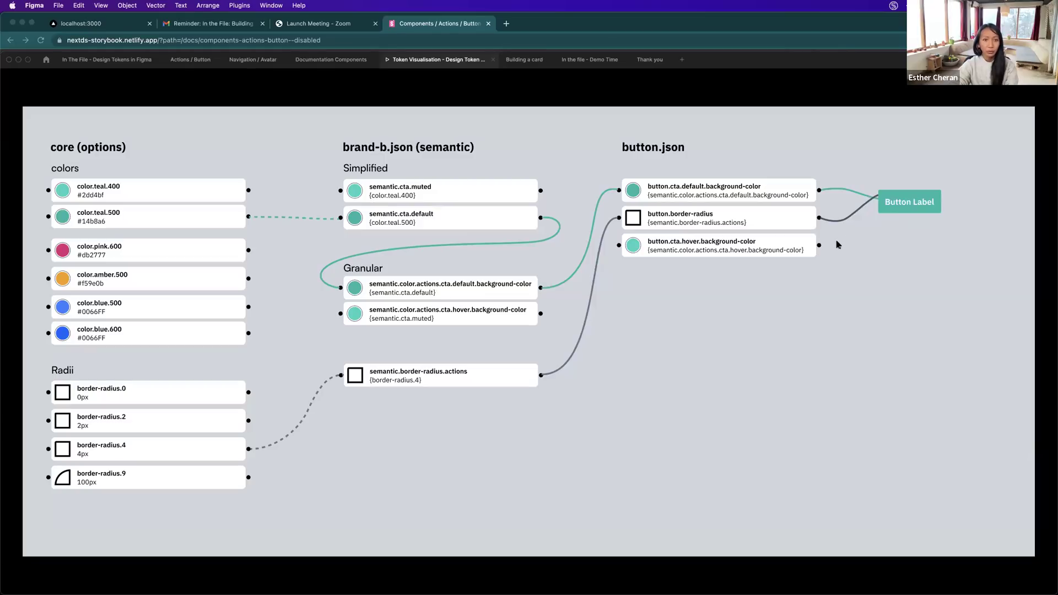
Switch to Chrome, open the localhost:3000 token graph and examine its core, semantic and button token groups.
key(super+Tab)
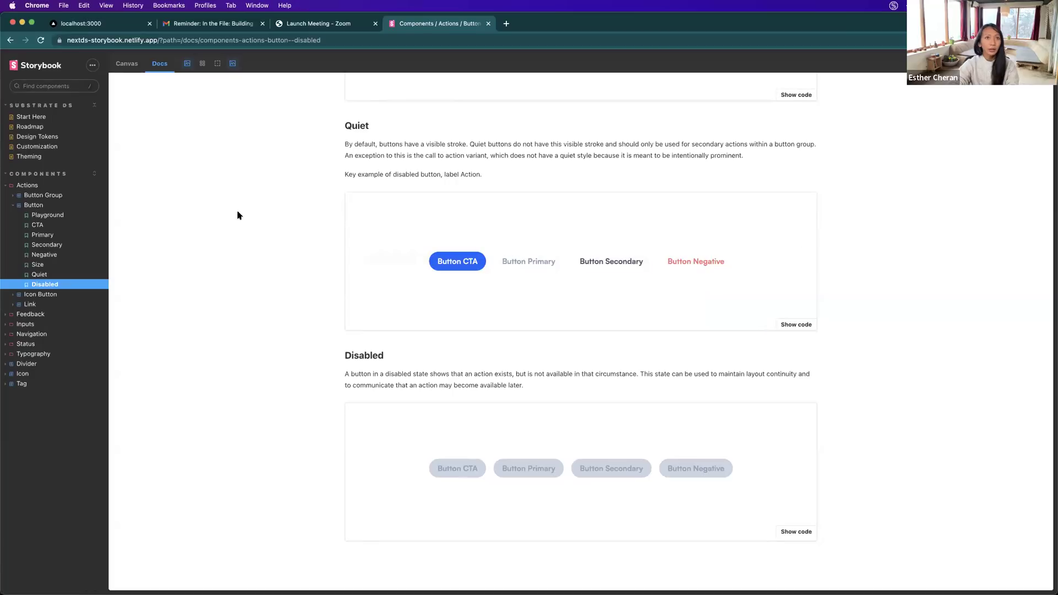
click(84, 25)
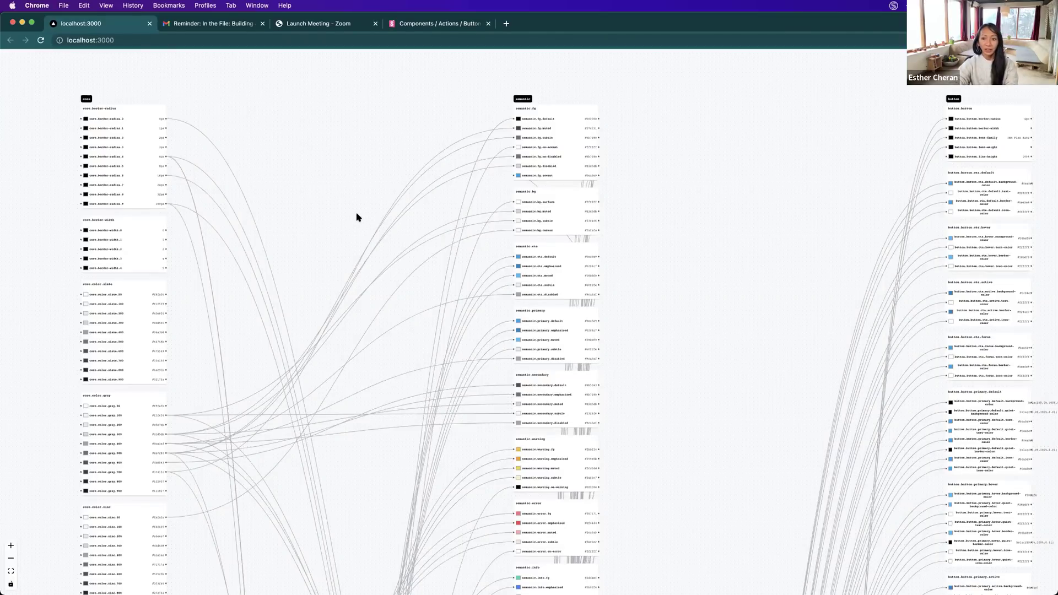
scroll(372, 246, down, 1)
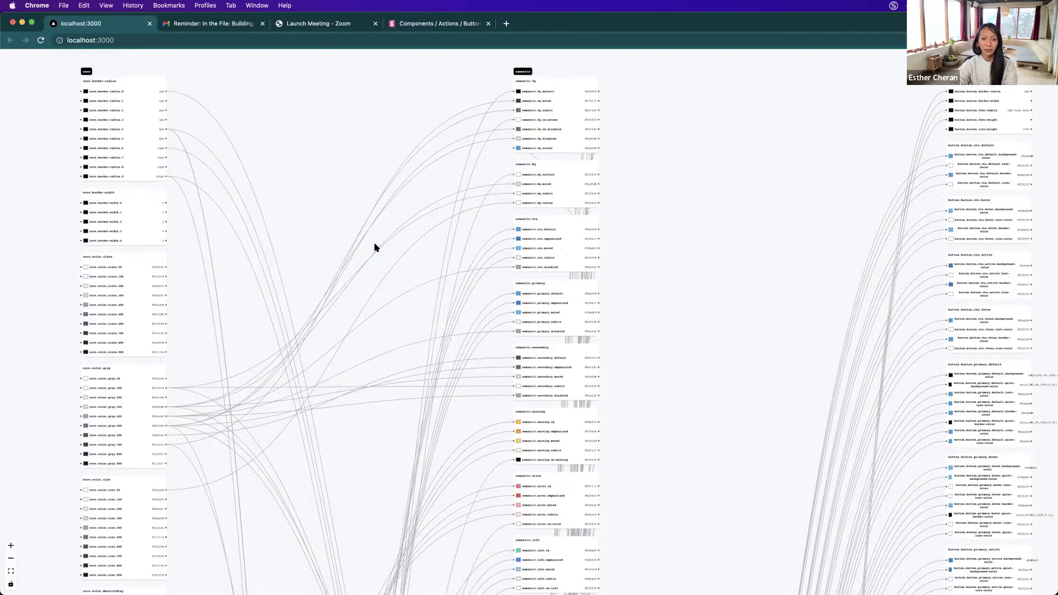
scroll(374, 247, down, 1)
scroll(374, 247, down, 3)
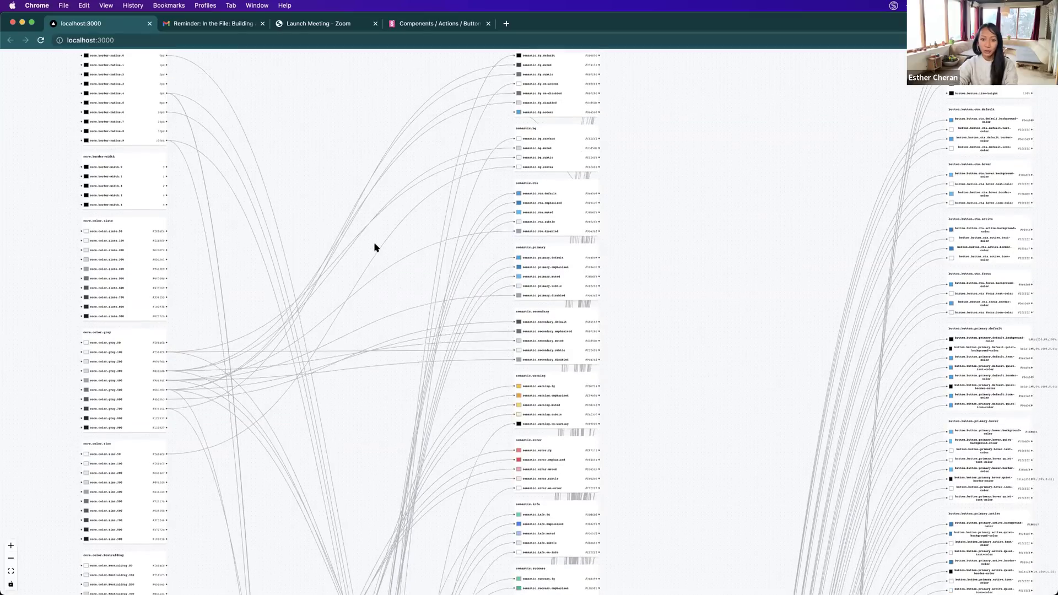
scroll(374, 247, up, 3)
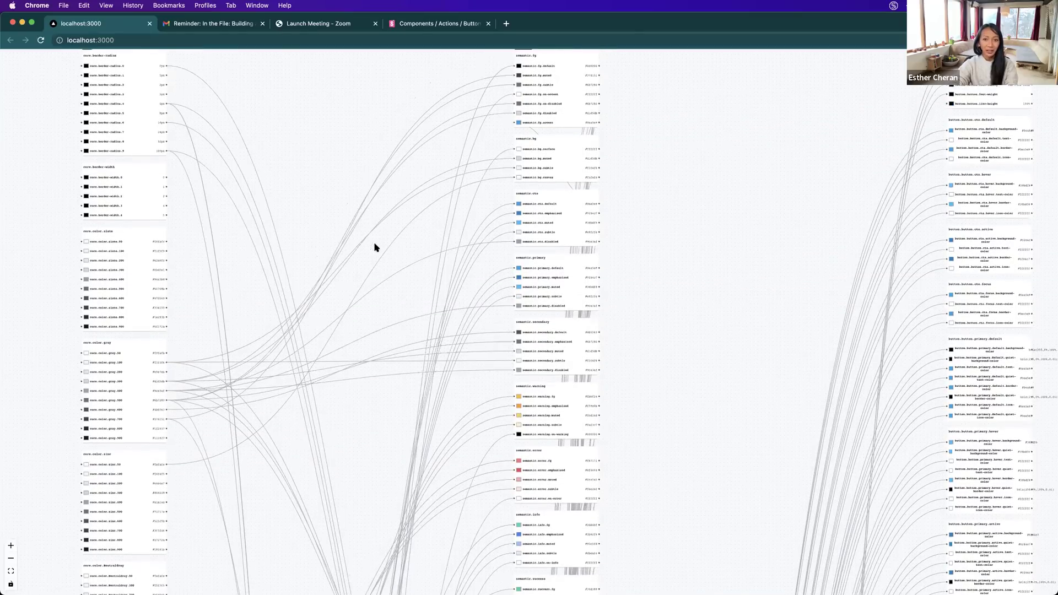
scroll(374, 247, up, 1)
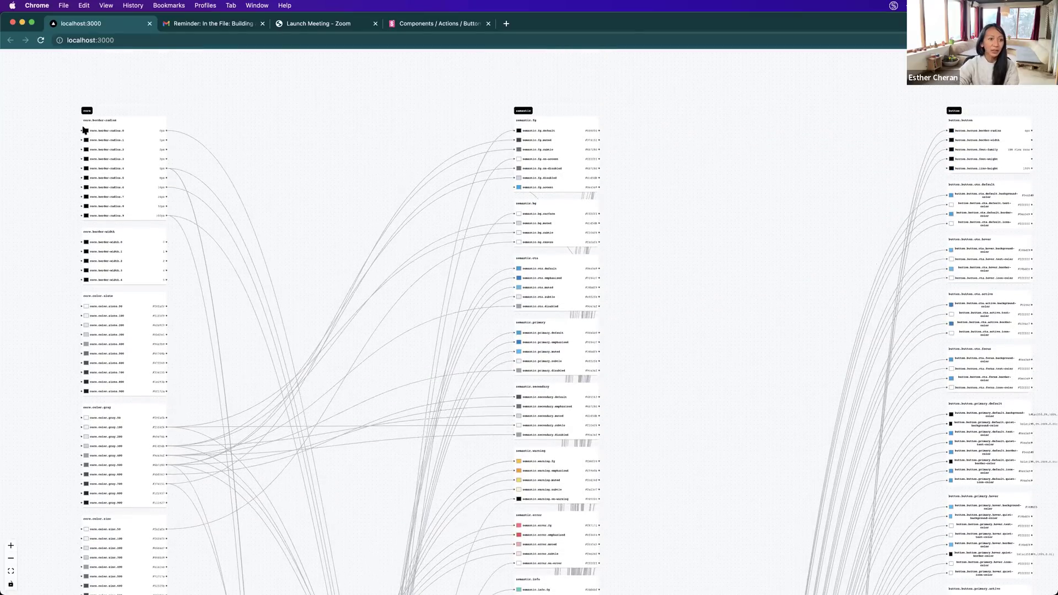
scroll(83, 128, up, 1)
scroll(82, 129, up, 5)
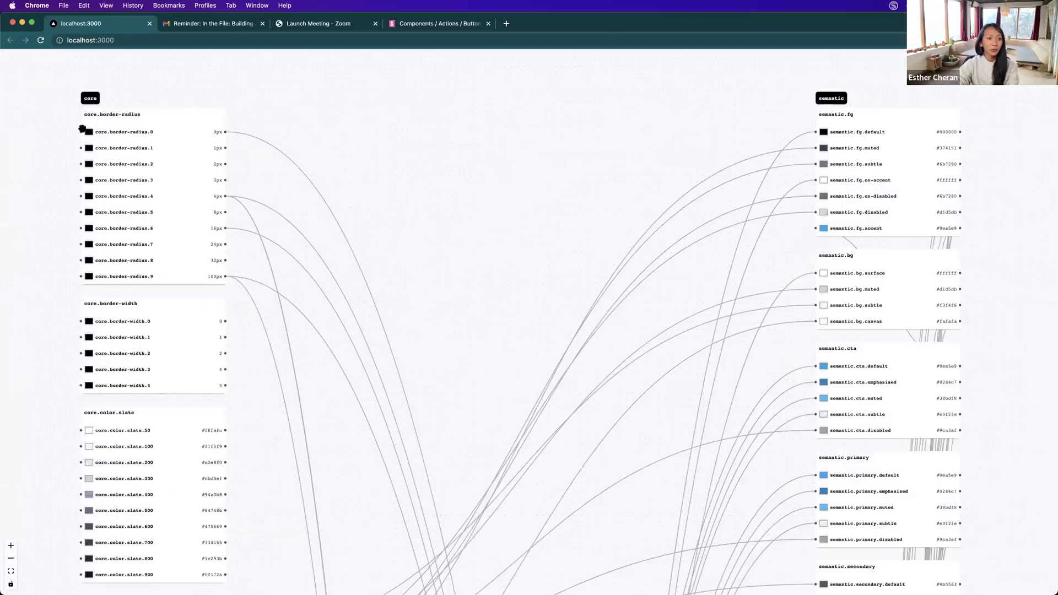
scroll(98, 121, up, 1)
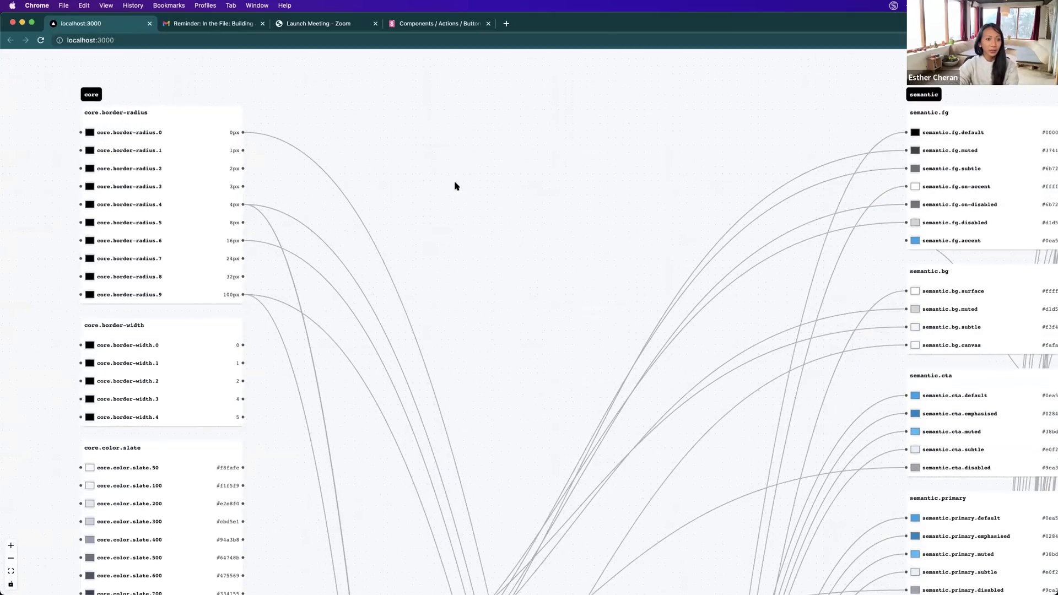
scroll(454, 185, right, 10)
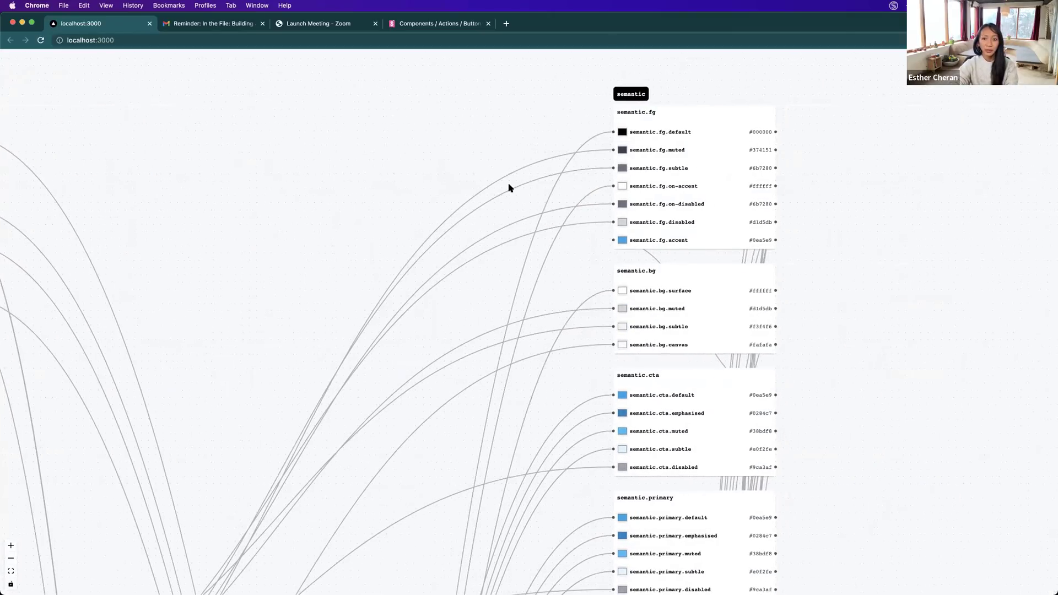
scroll(510, 188, right, 14)
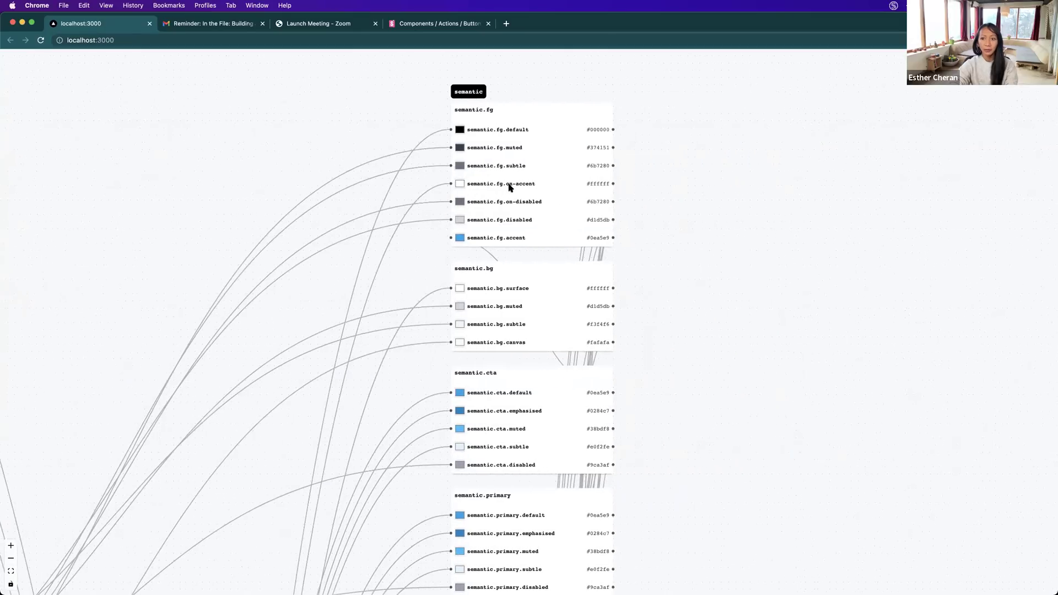
scroll(509, 188, right, 6)
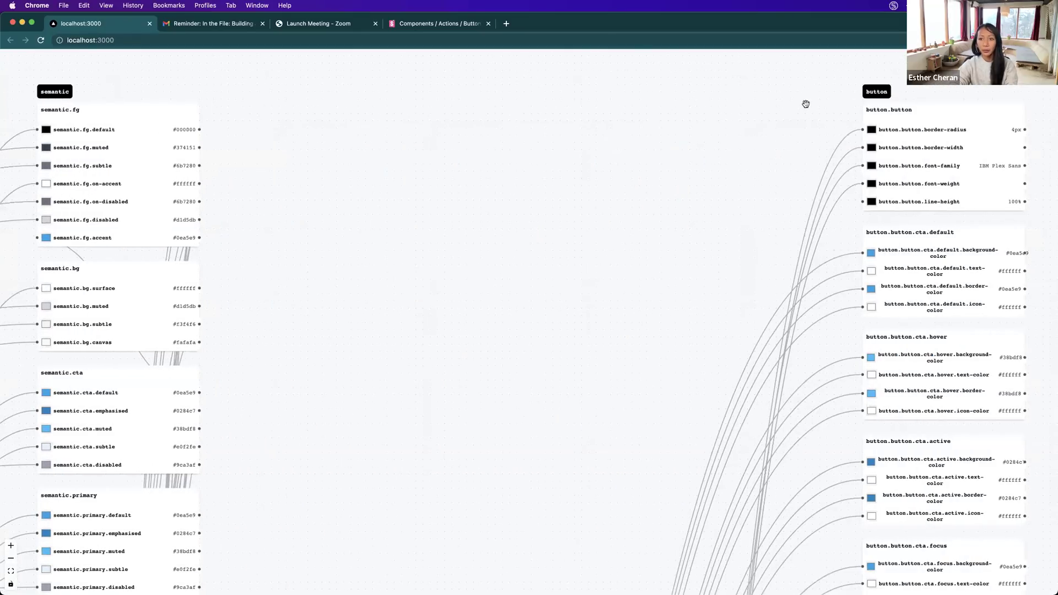
scroll(824, 109, right, 2)
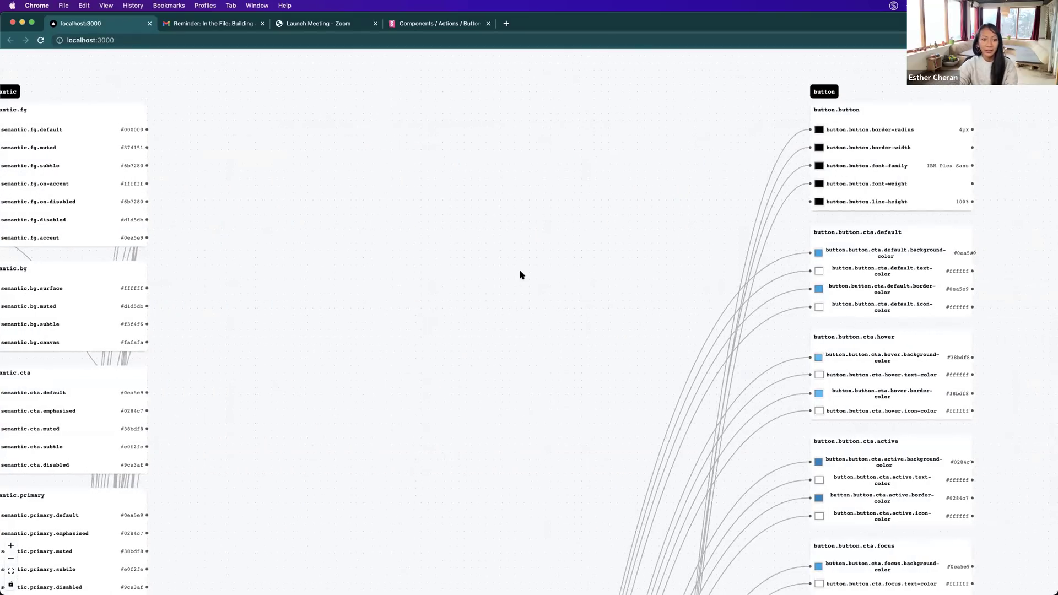
scroll(519, 274, left, 7)
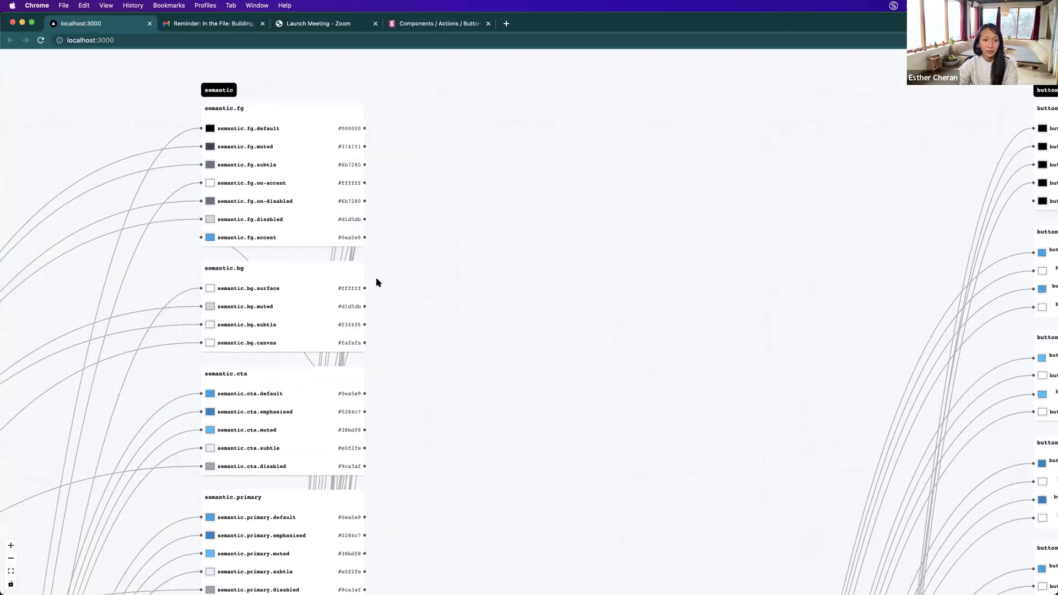
Follow the connections from the core colors through the semantic groups to the button tokens down the whole token graph.
scroll(377, 282, down, 6)
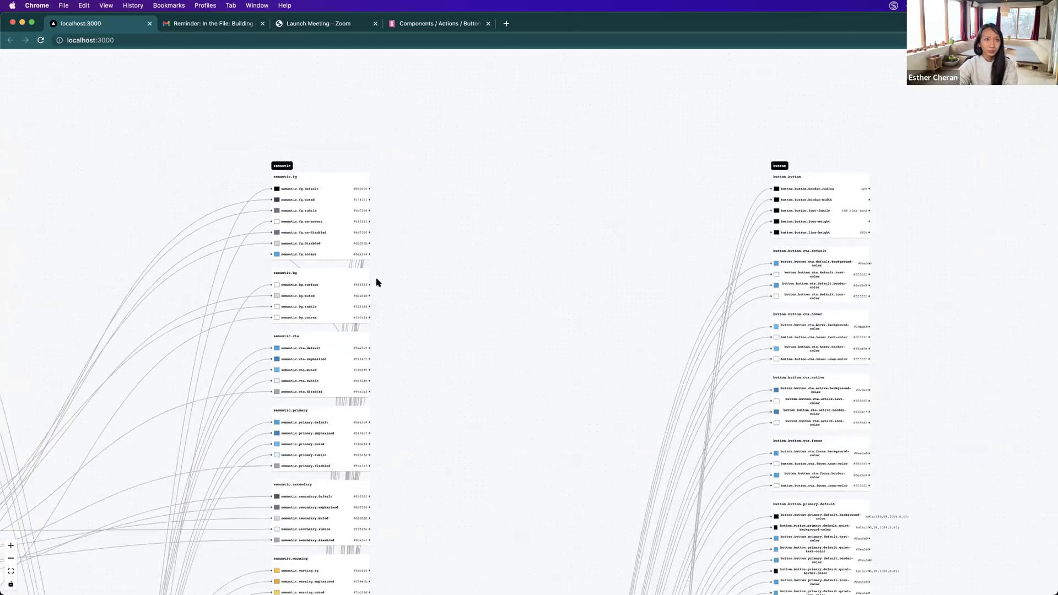
scroll(378, 282, down, 3)
scroll(354, 298, left, 9)
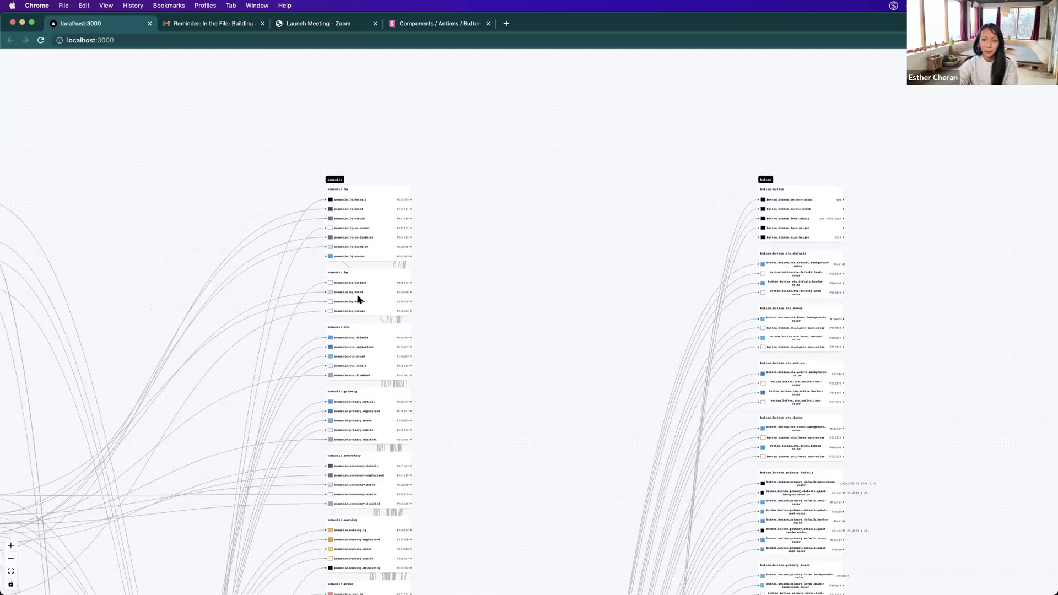
scroll(358, 299, down, 7)
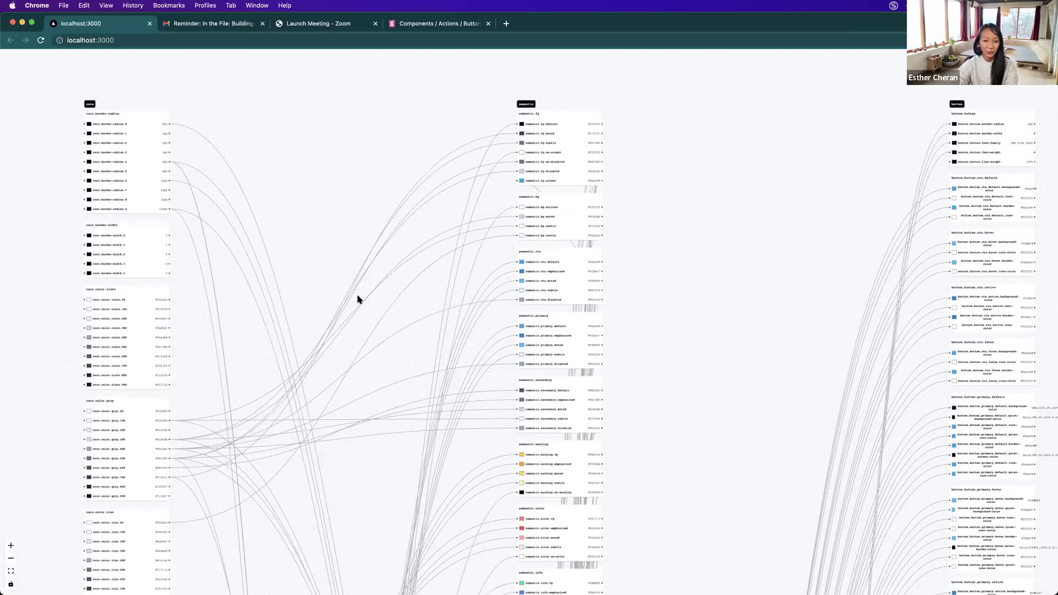
scroll(357, 299, down, 7)
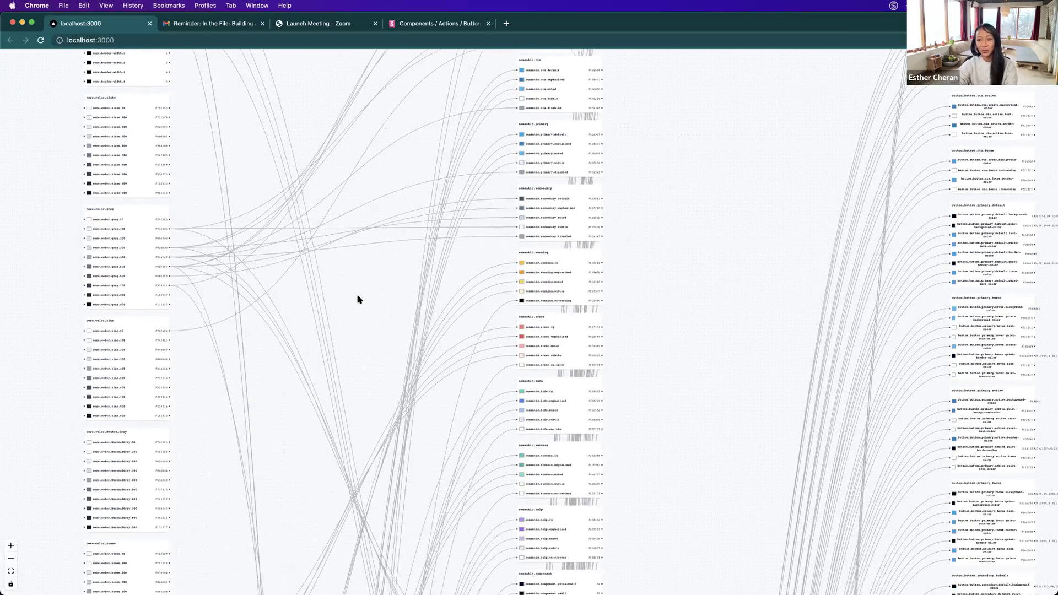
scroll(358, 299, down, 5)
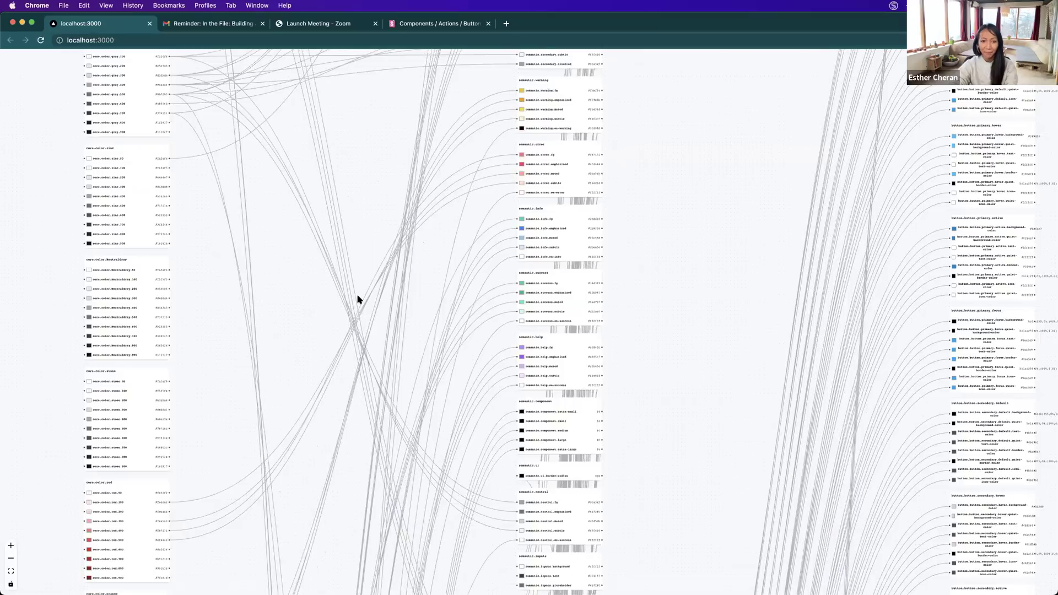
scroll(357, 299, down, 6)
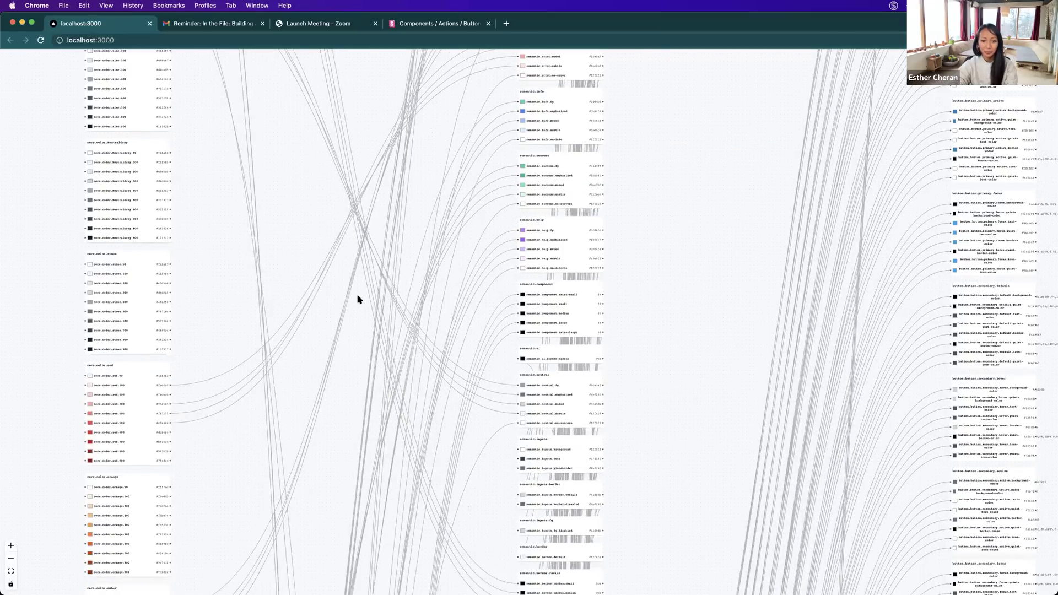
scroll(357, 299, down, 9)
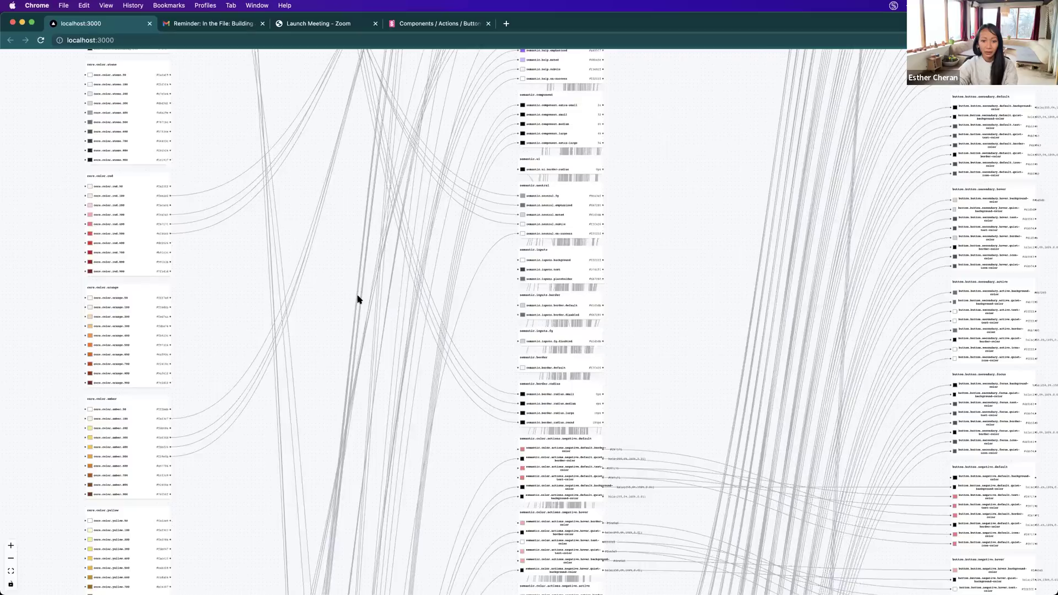
scroll(357, 299, down, 10)
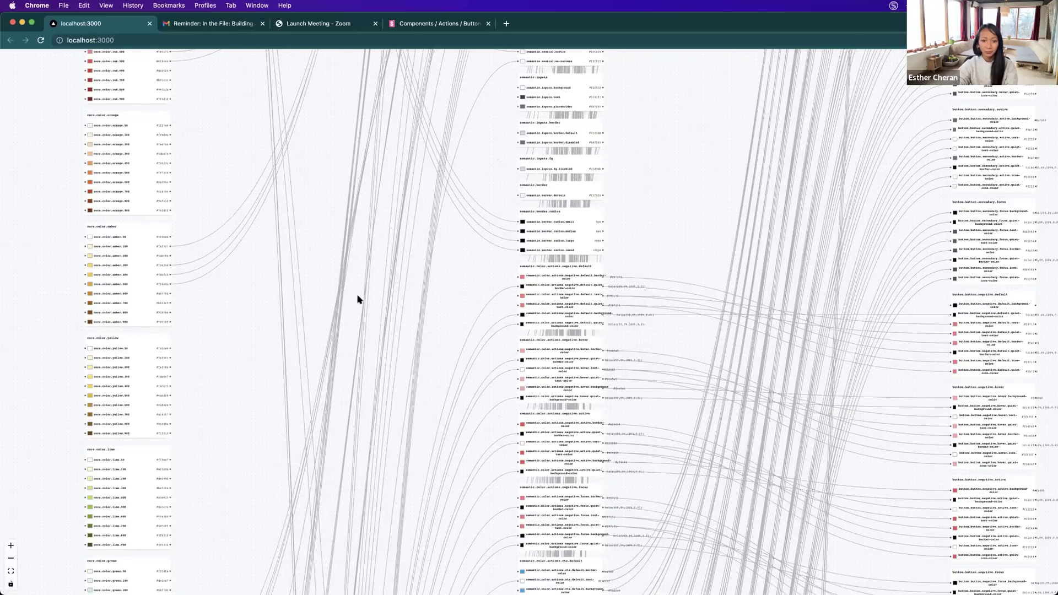
scroll(357, 299, down, 9)
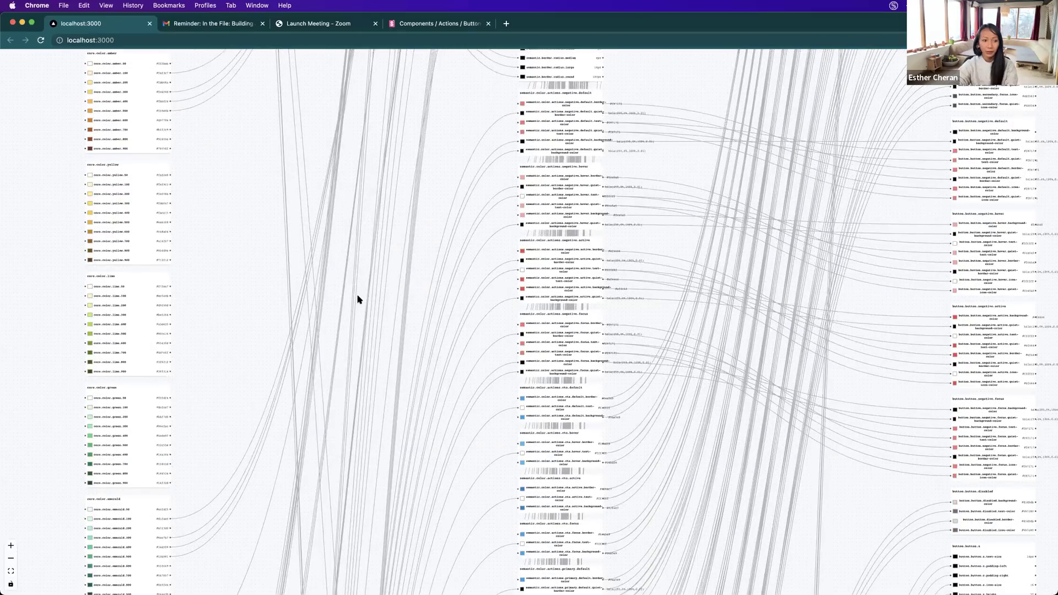
scroll(357, 299, down, 5)
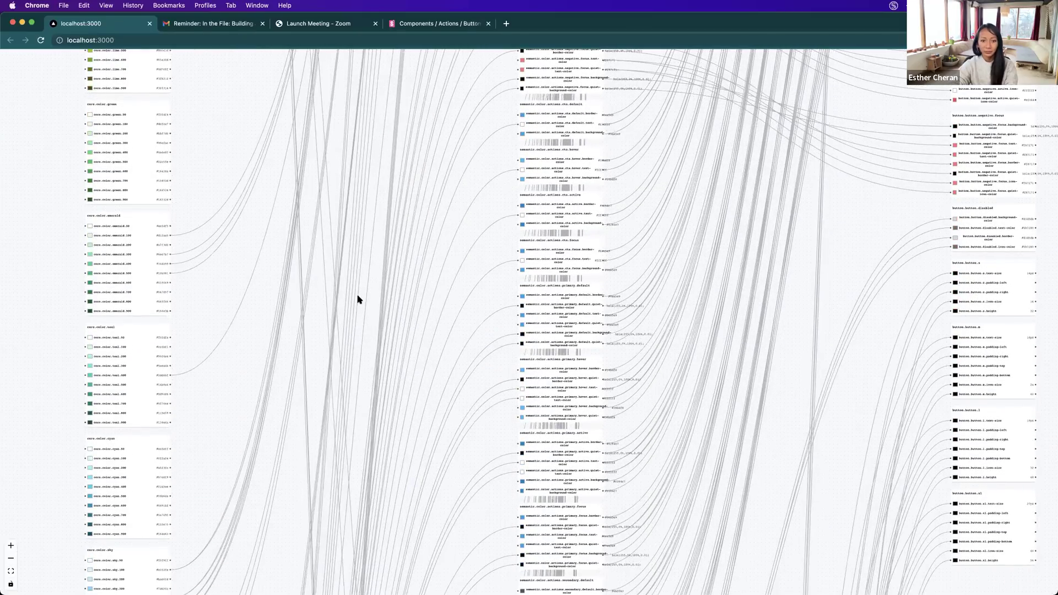
scroll(357, 300, up, 3)
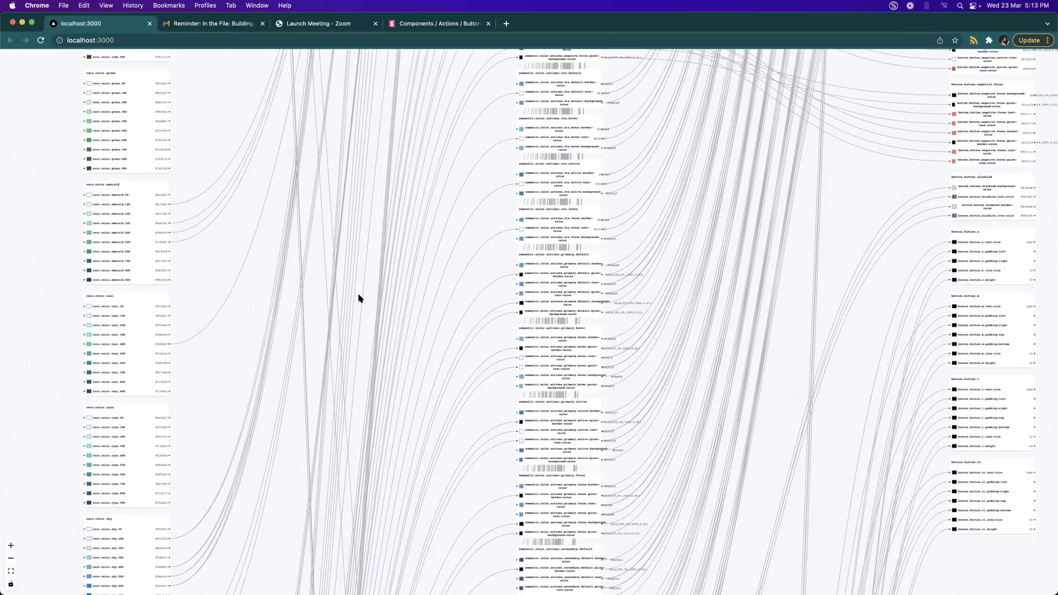
scroll(560, 226, up, 20)
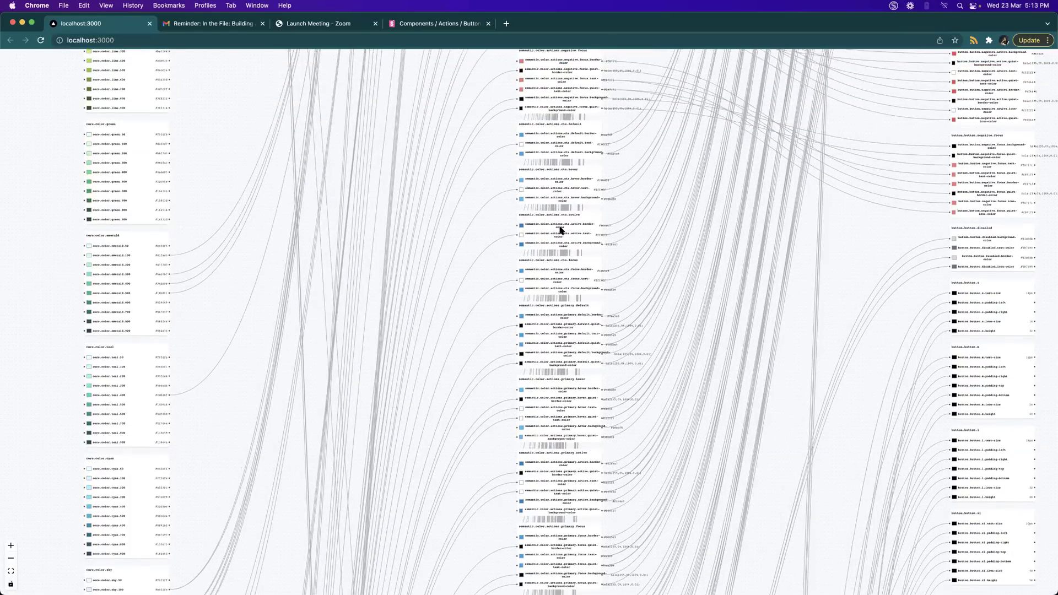
scroll(560, 230, up, 15)
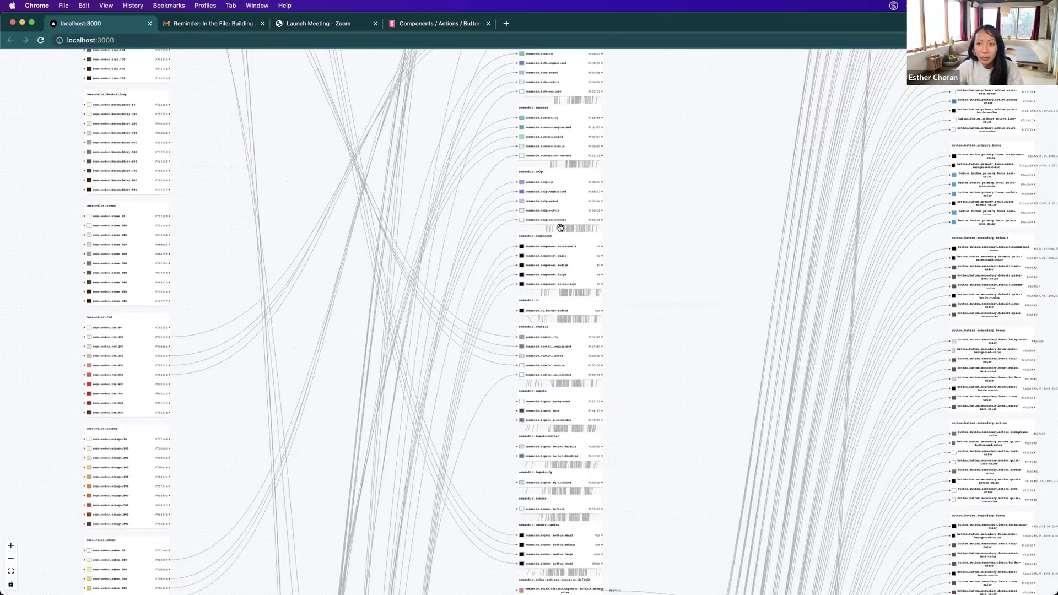
Connect the semantic.warning.fg token to button.button.cta.default.background-color in the token graph.
scroll(732, 261, right, 3)
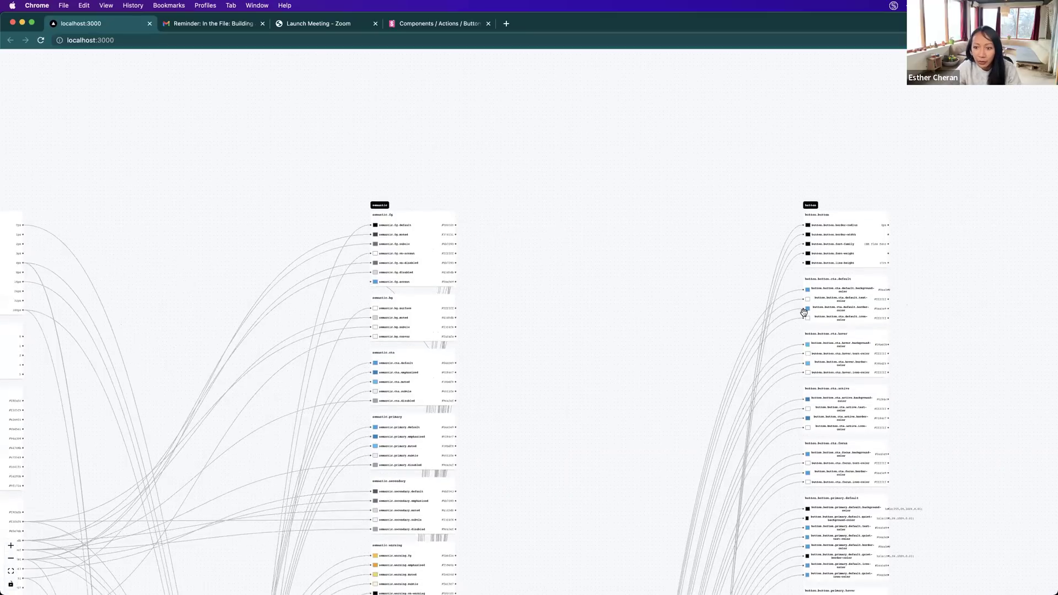
scroll(804, 310, up, 5)
scroll(805, 310, up, 4)
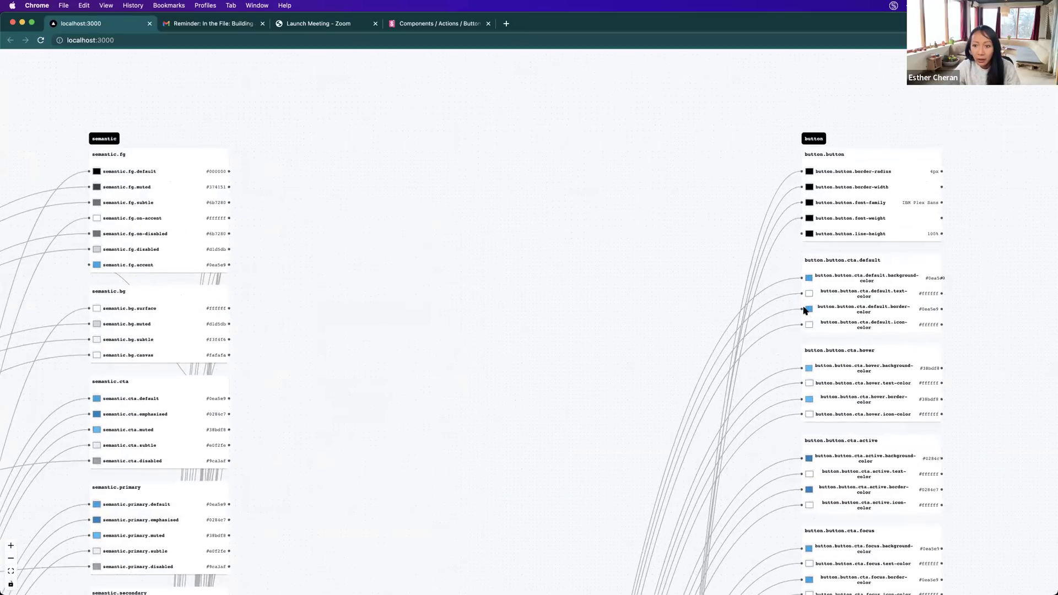
scroll(804, 310, up, 2)
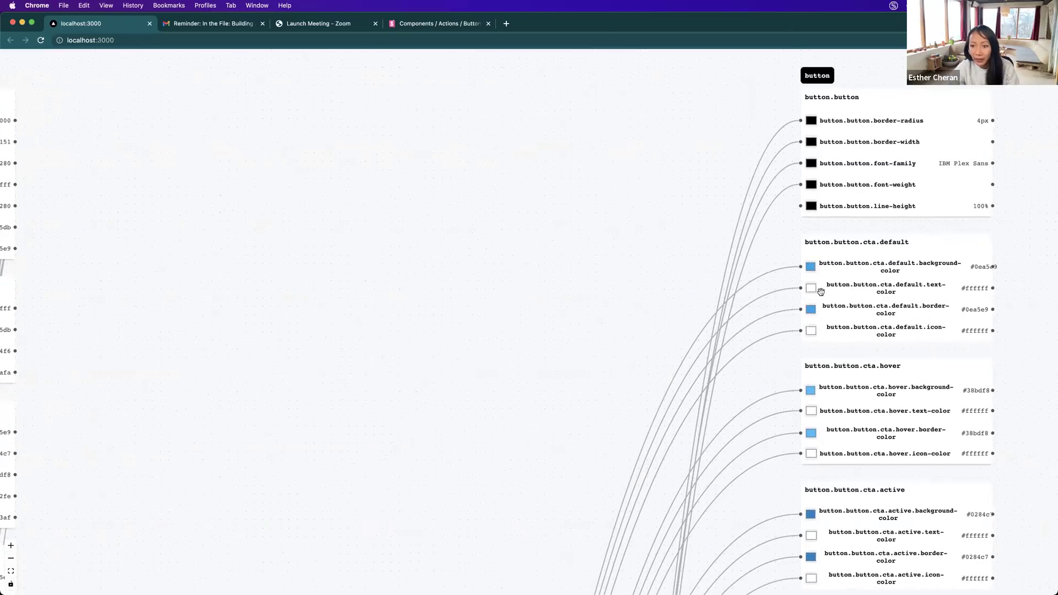
scroll(718, 336, down, 3)
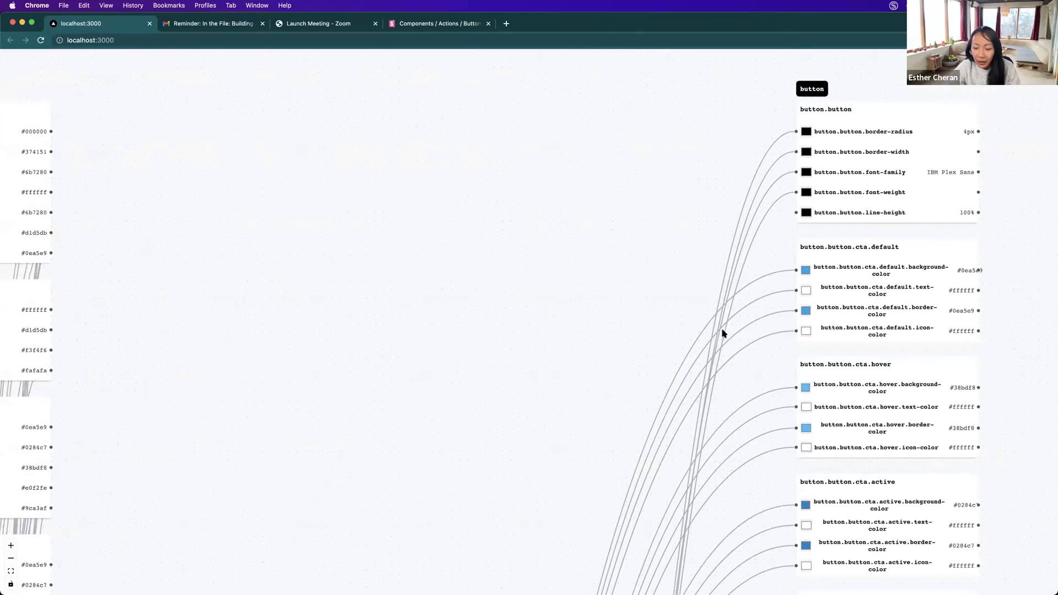
scroll(727, 358, down, 3)
scroll(727, 358, left, 2)
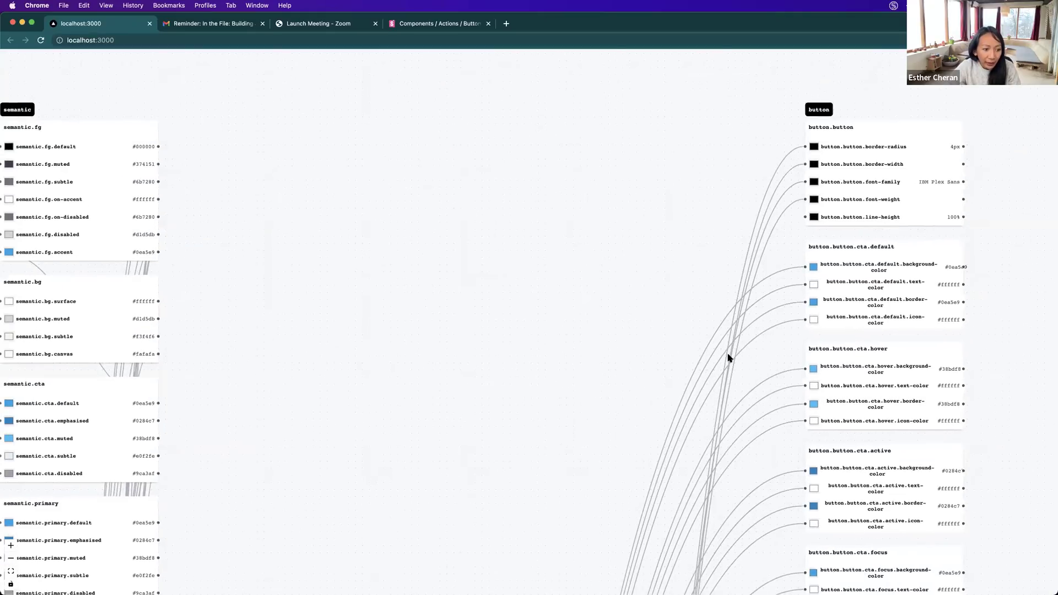
scroll(727, 358, down, 2)
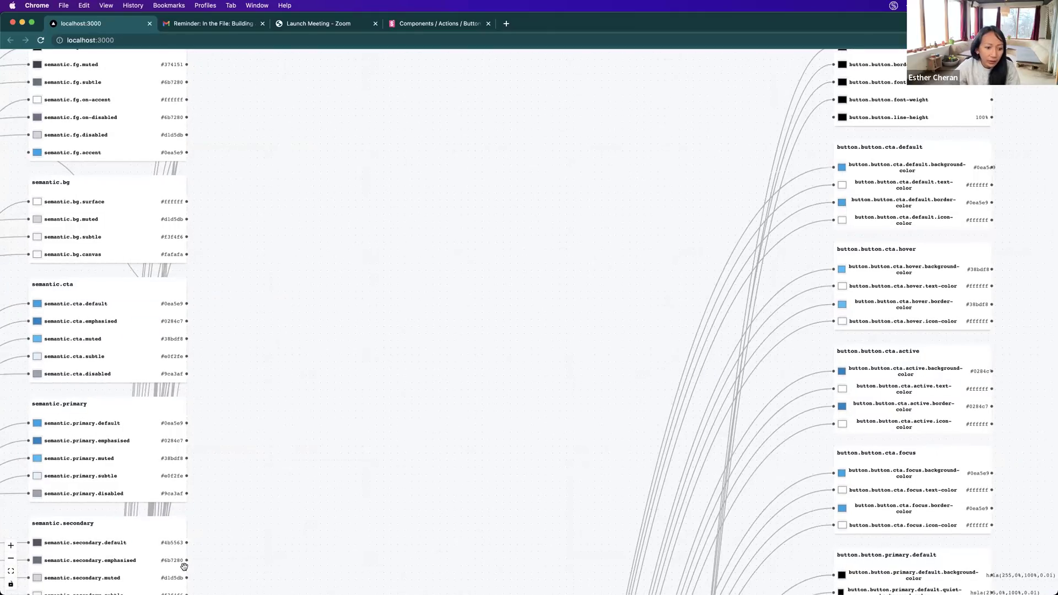
scroll(184, 566, down, 5)
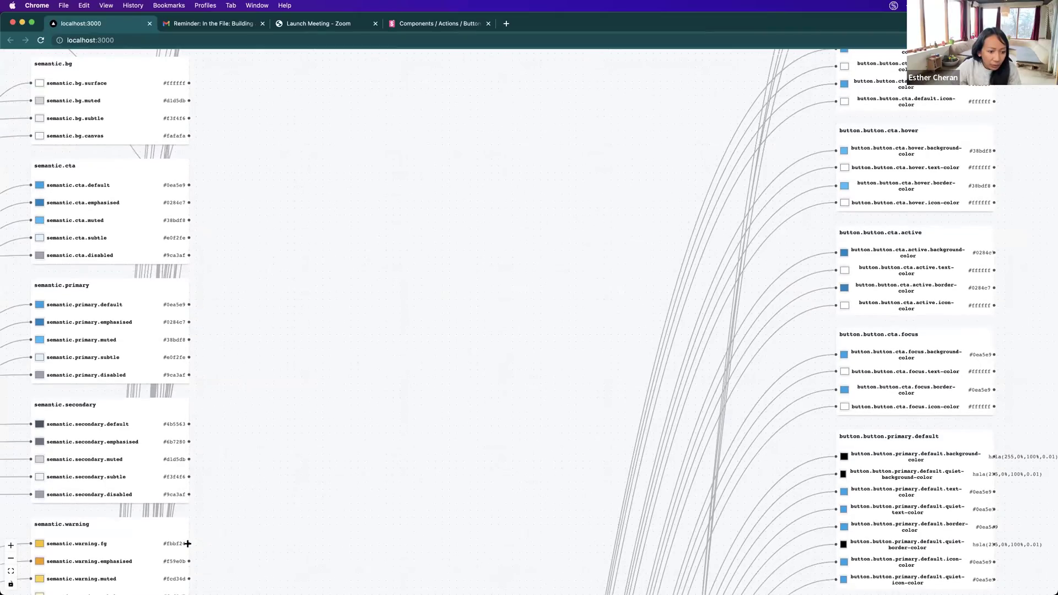
drag(189, 543, 837, 77)
scroll(716, 274, up, 1)
scroll(851, 119, up, 1)
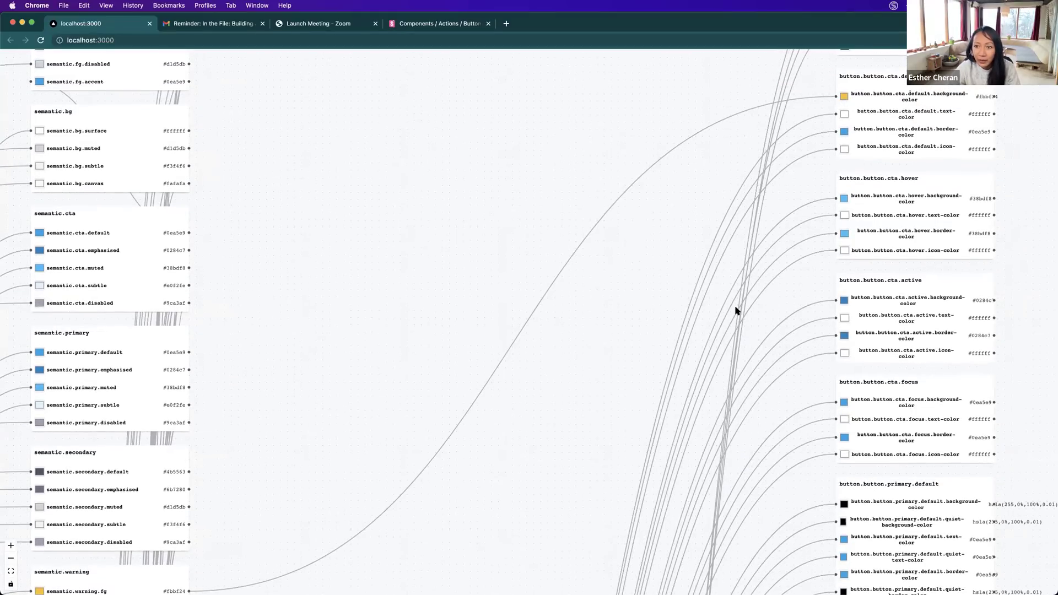
scroll(733, 310, left, 1)
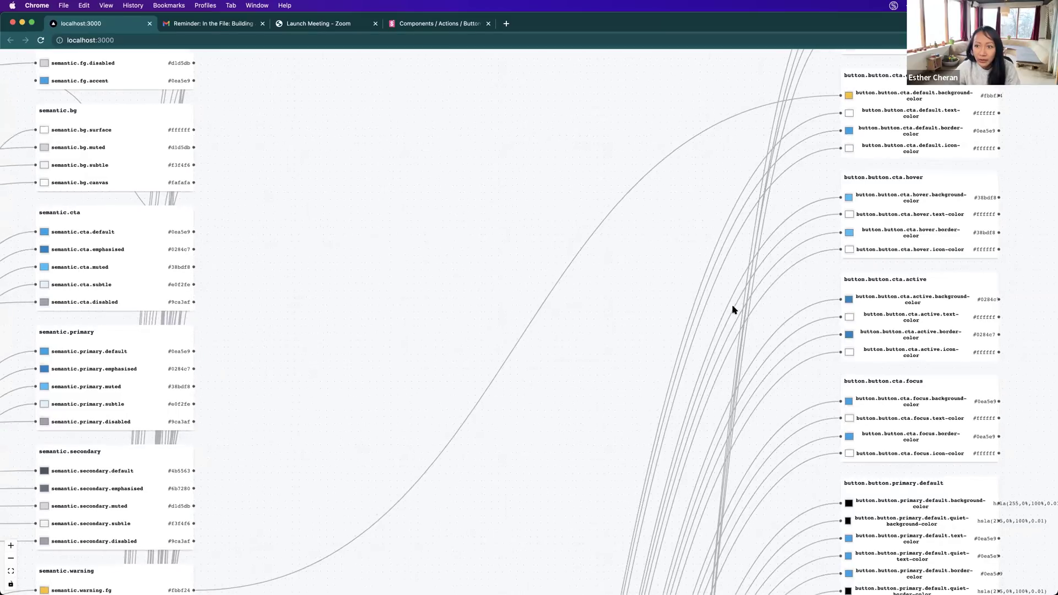
Connect the core.color.slate.900 token to semantic.warning.fg in the token graph.
scroll(732, 308, right, 3)
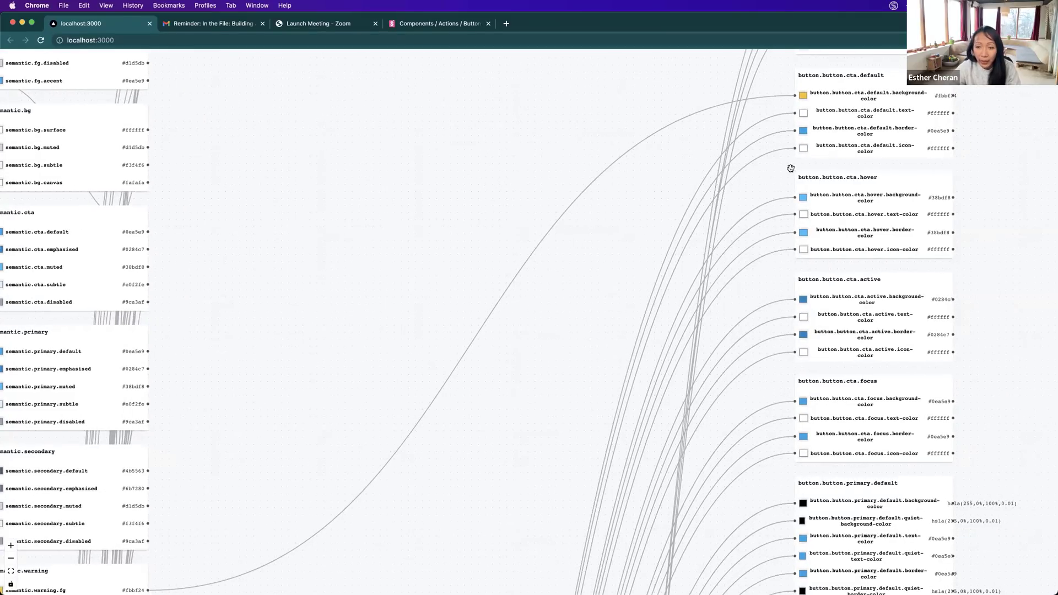
scroll(751, 196, left, 1)
scroll(568, 358, left, 4)
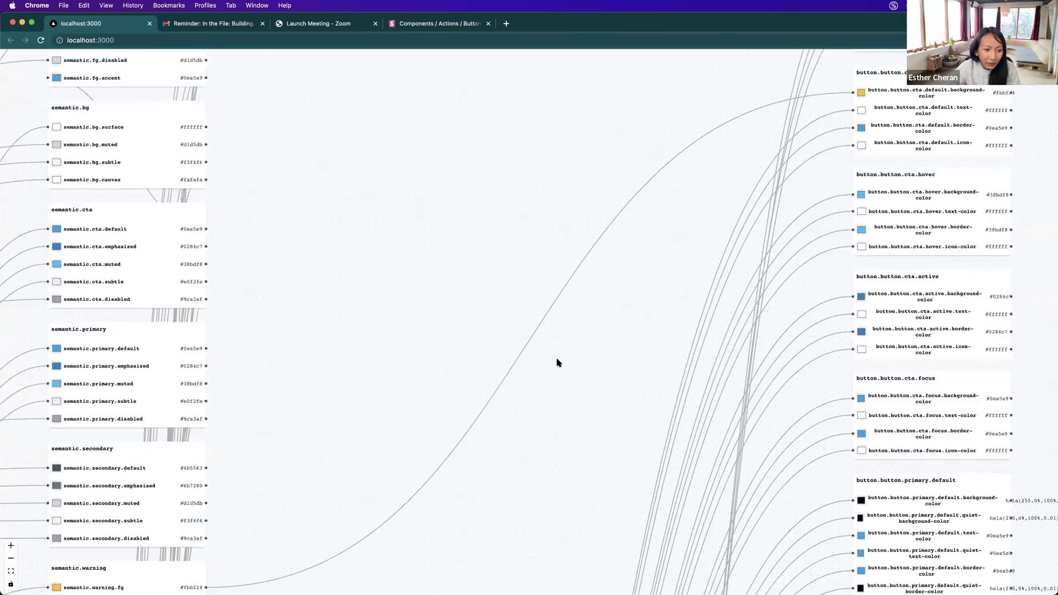
scroll(496, 369, down, 3)
scroll(181, 505, left, 2)
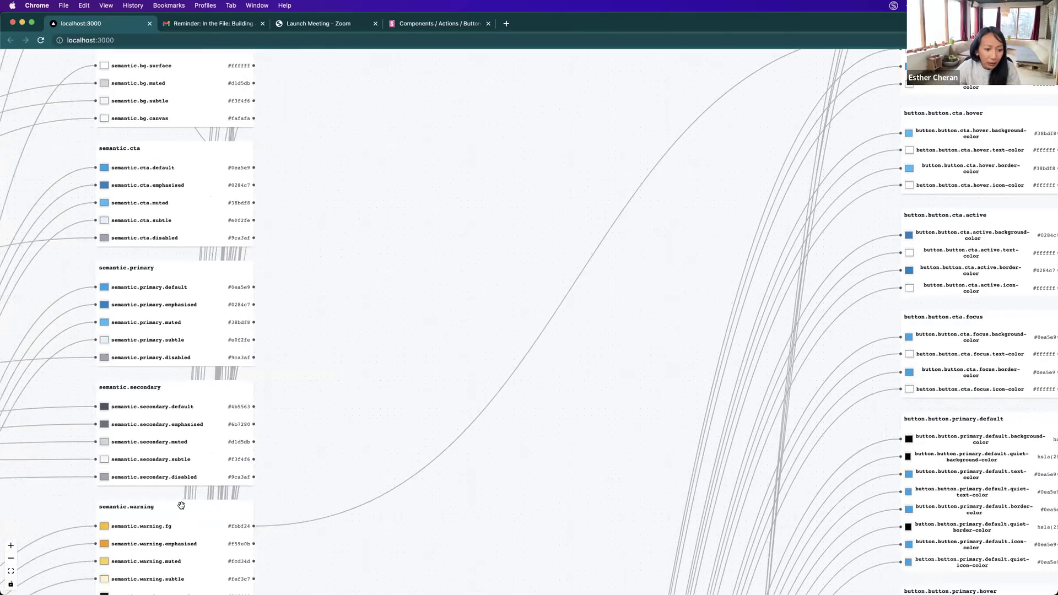
scroll(180, 506, left, 8)
scroll(180, 506, down, 2)
scroll(180, 506, down, 3)
scroll(180, 506, left, 8)
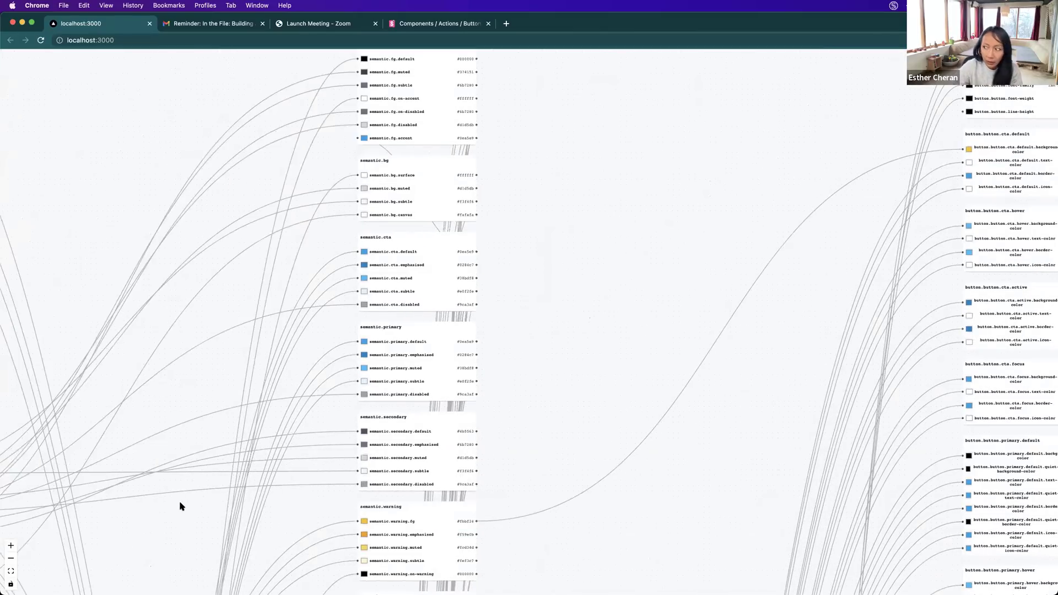
scroll(179, 506, left, 2)
scroll(293, 548, down, 2)
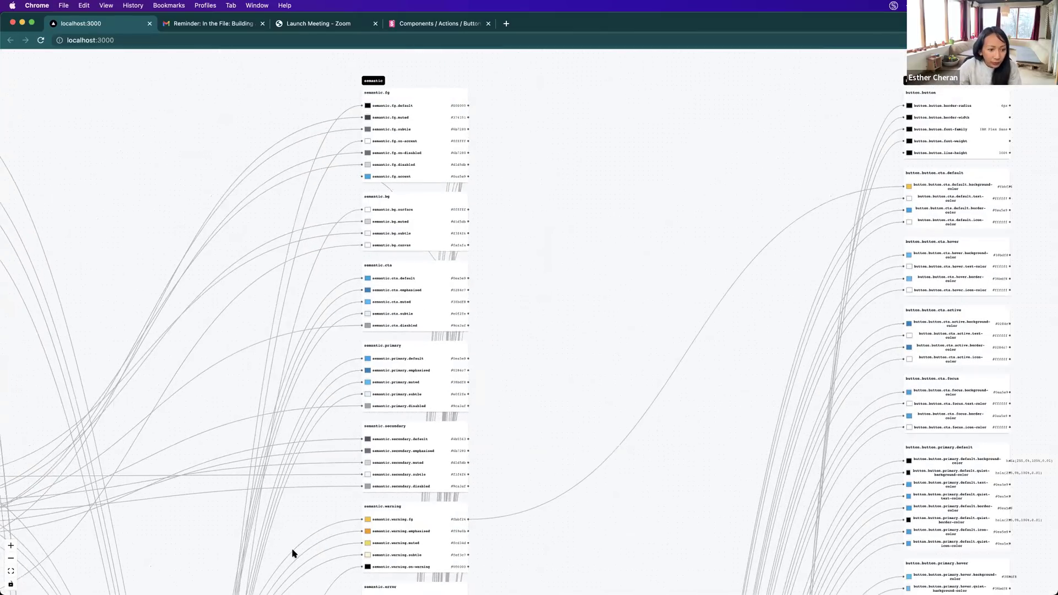
scroll(292, 552, left, 9)
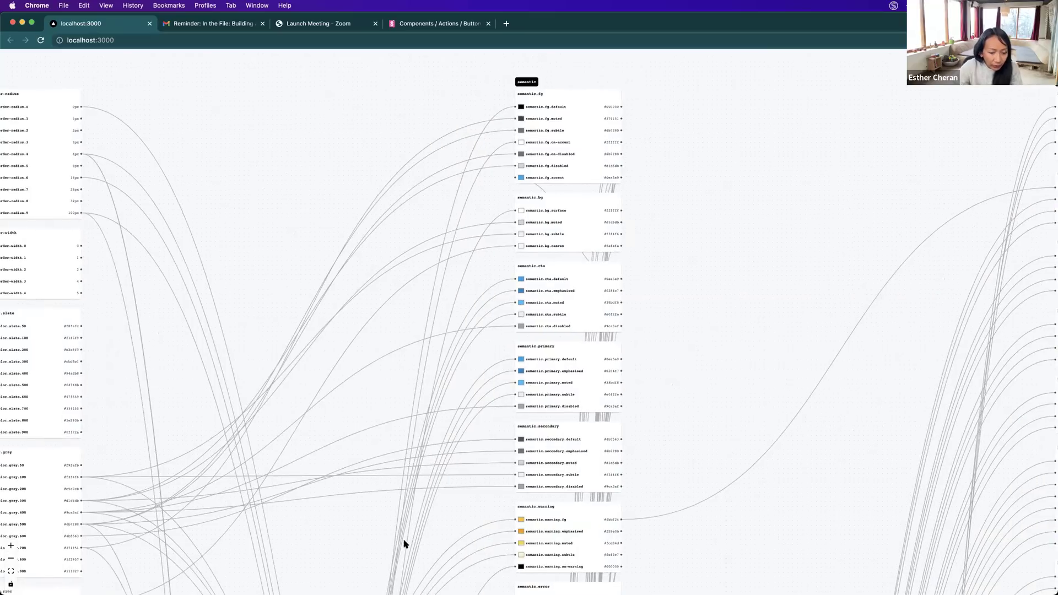
scroll(444, 548, down, 2)
scroll(489, 522, down, 1)
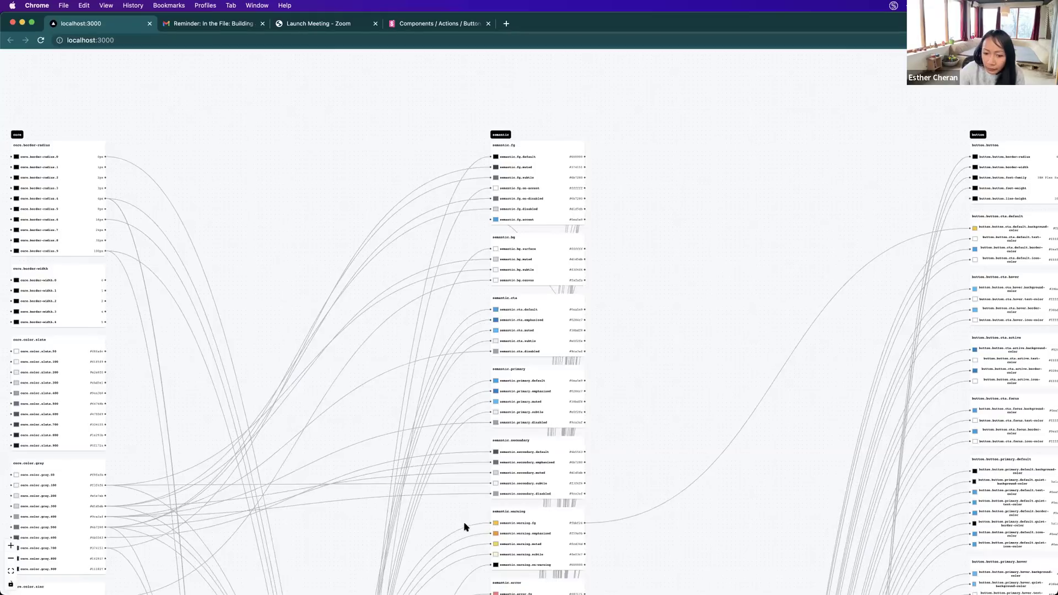
scroll(496, 526, left, 2)
scroll(545, 525, left, 4)
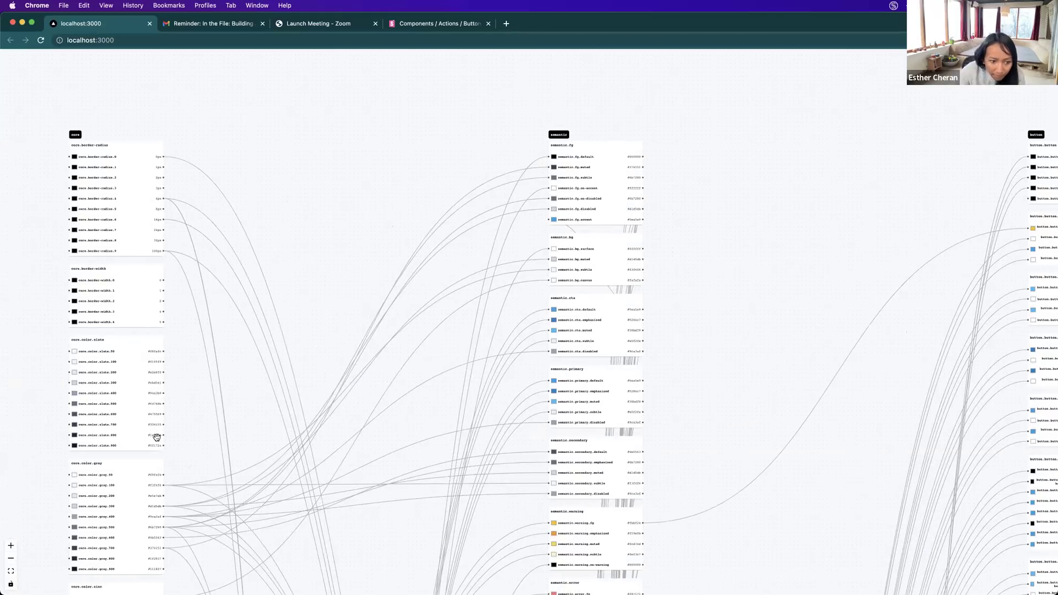
drag(161, 445, 551, 522)
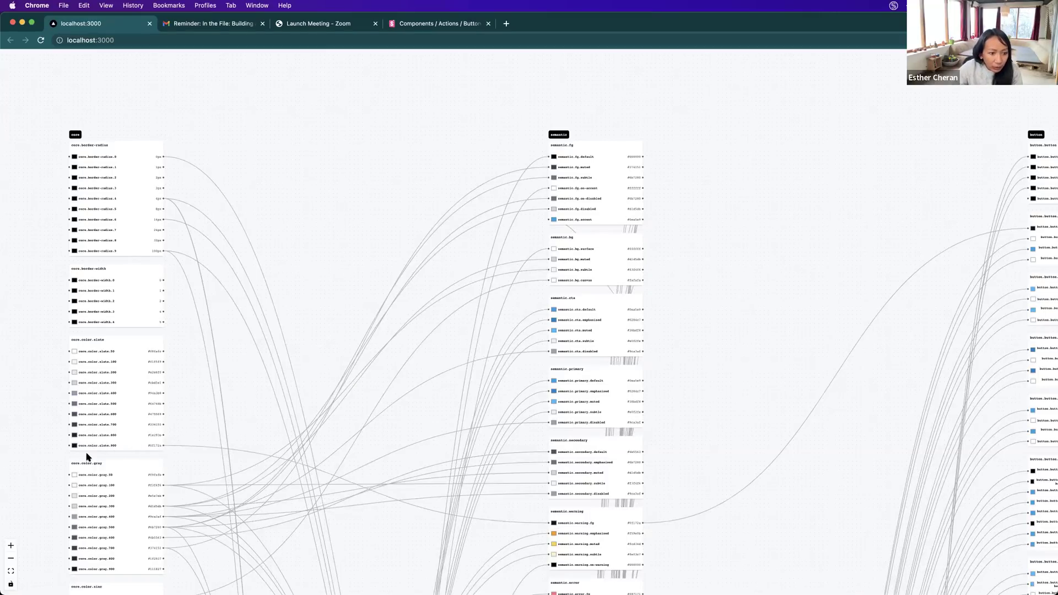
Highlight the connection from core.color.slate.900 to semantic.warning.fg and trace it on to the button.button.cta.default.background-color token.
scroll(87, 457, up, 5)
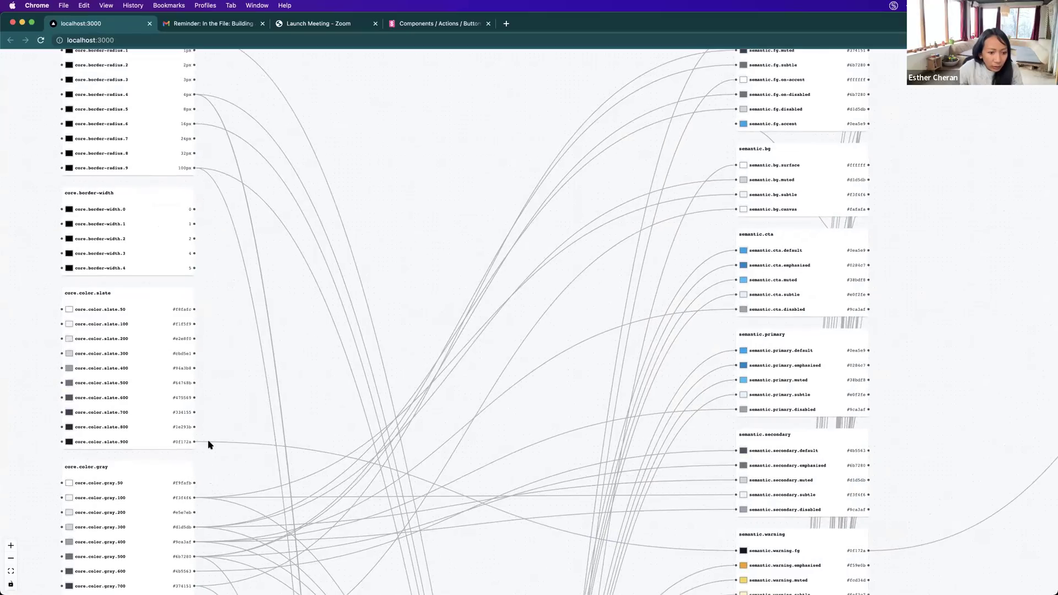
click(137, 443)
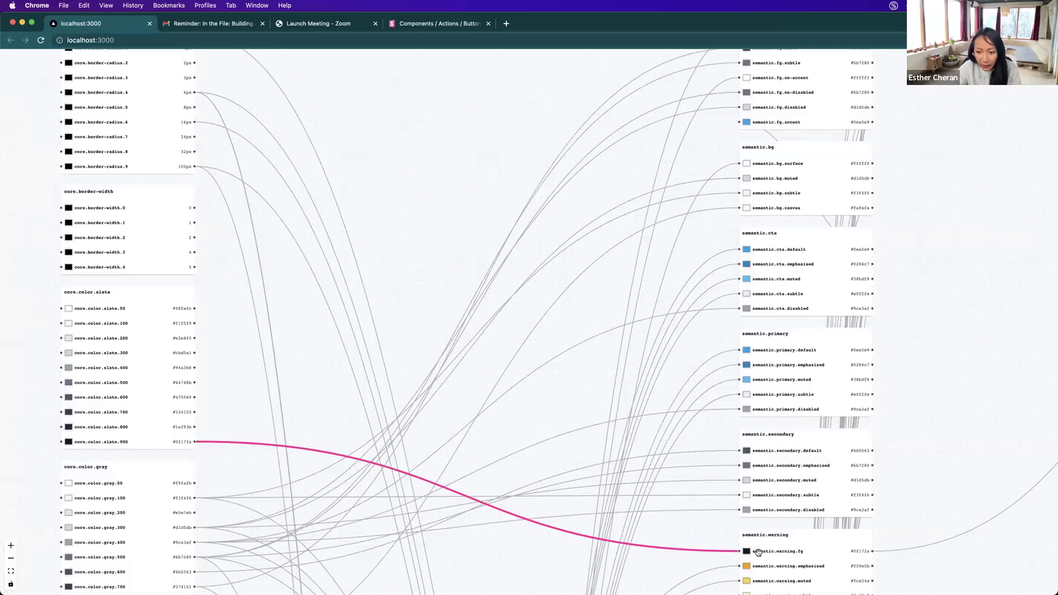
scroll(758, 553, right, 1)
scroll(758, 552, right, 4)
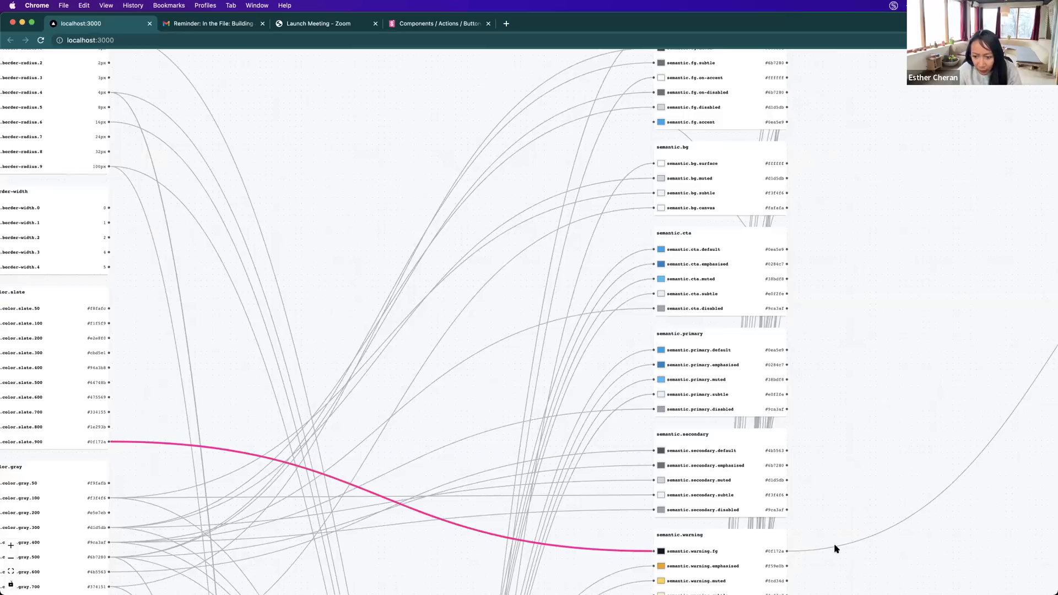
click(836, 547)
click(640, 551)
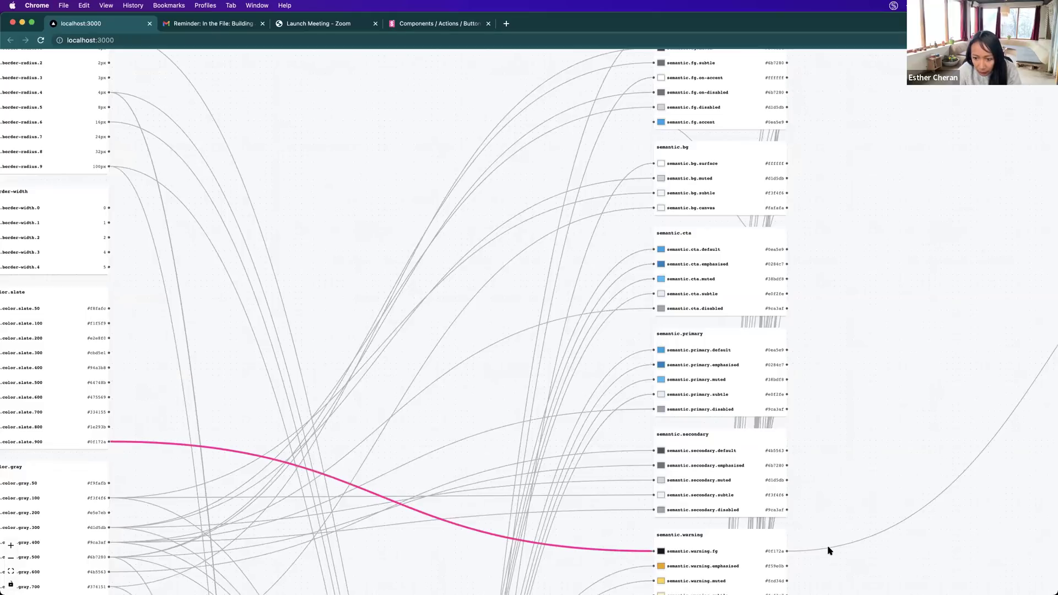
scroll(825, 548, right, 10)
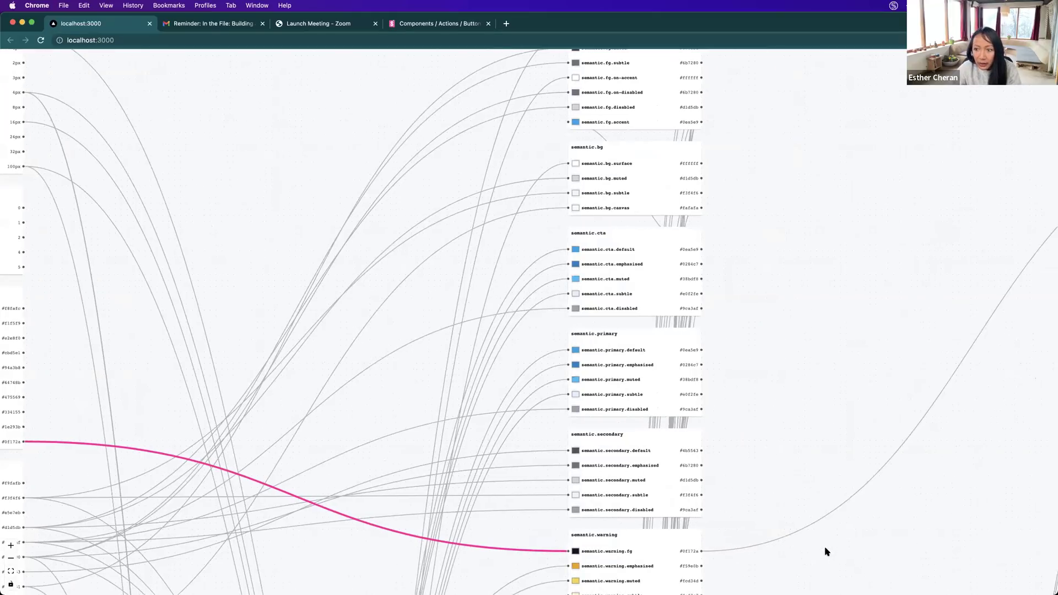
scroll(823, 550, right, 5)
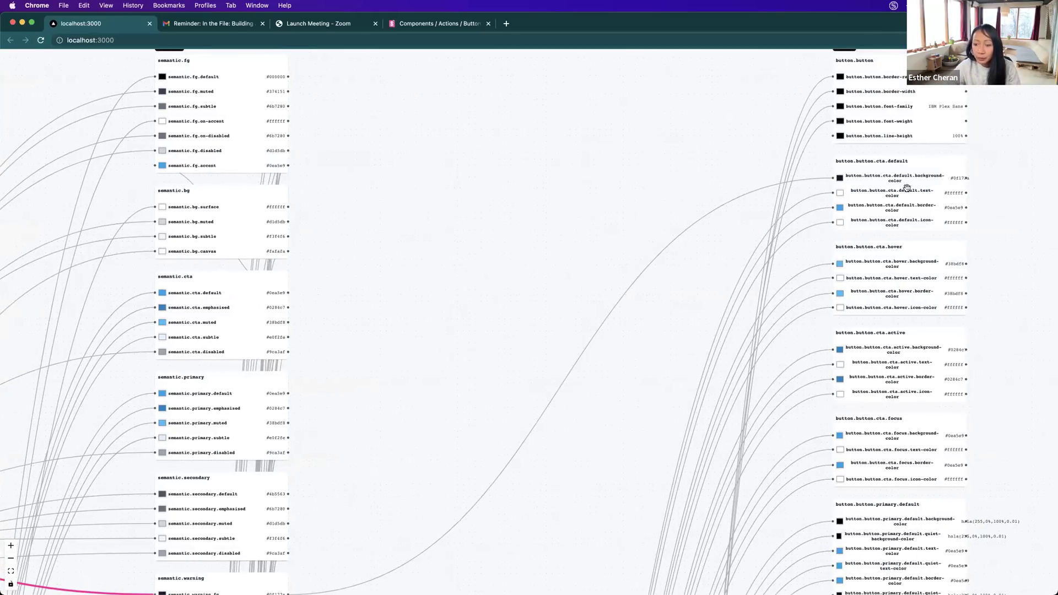
Review the rewired chain across the core, semantic and button columns in an overview of the token graph.
scroll(719, 364, left, 3)
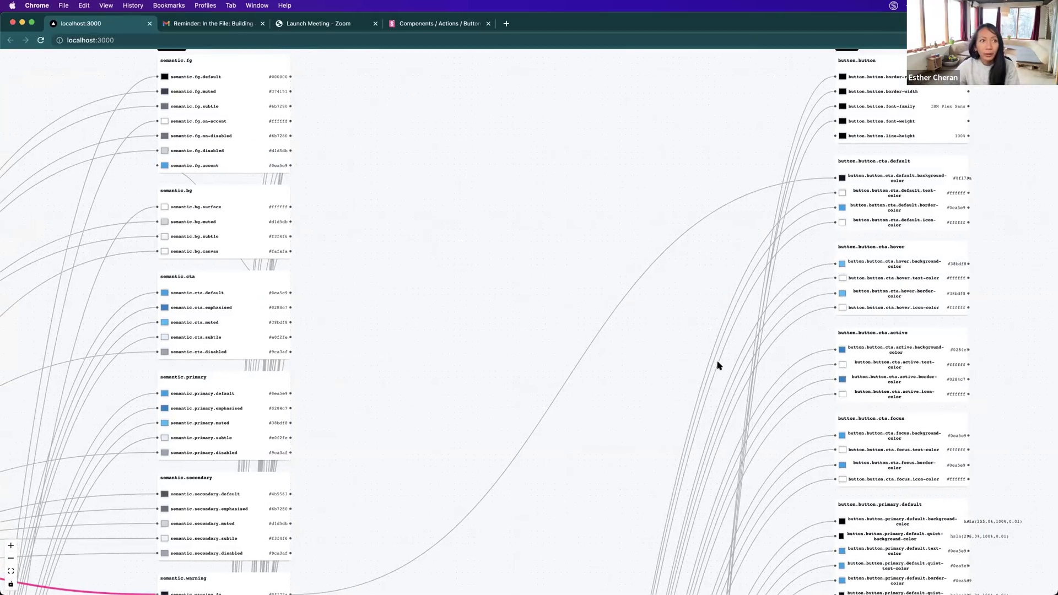
scroll(326, 322, left, 4)
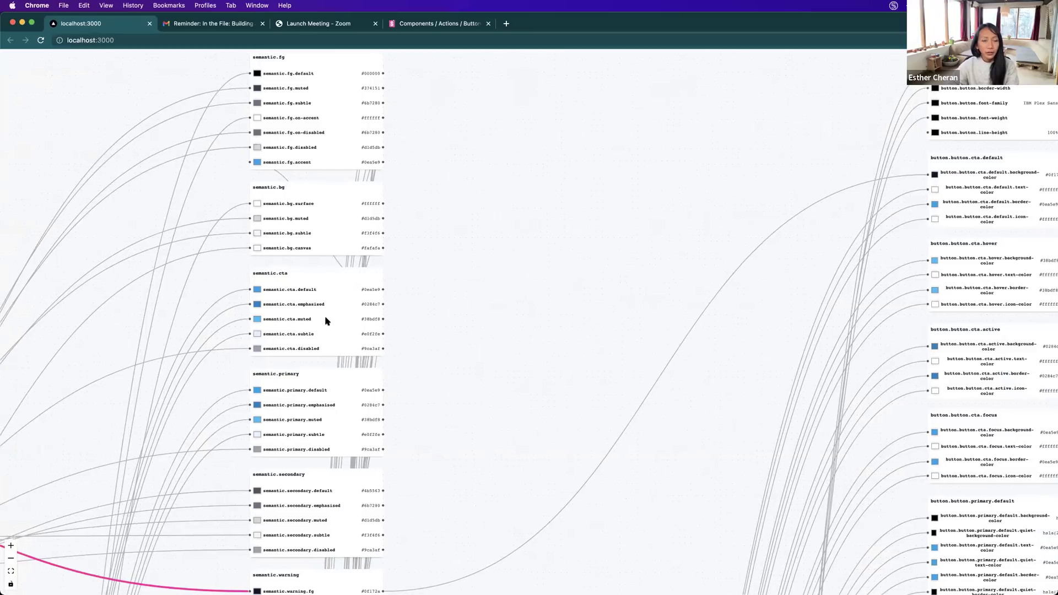
scroll(417, 368, left, 1)
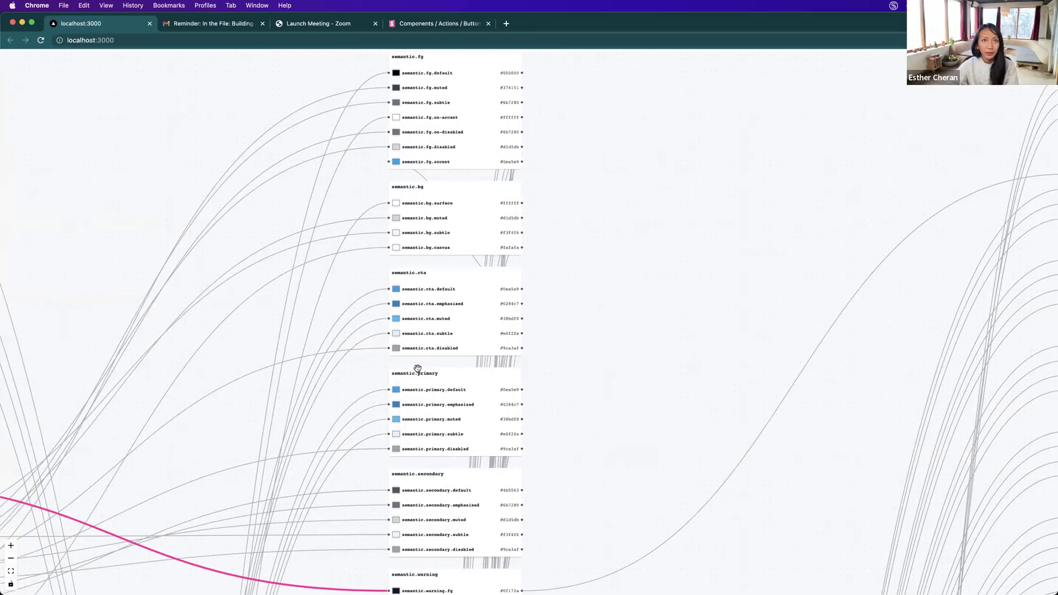
scroll(418, 368, down, 3)
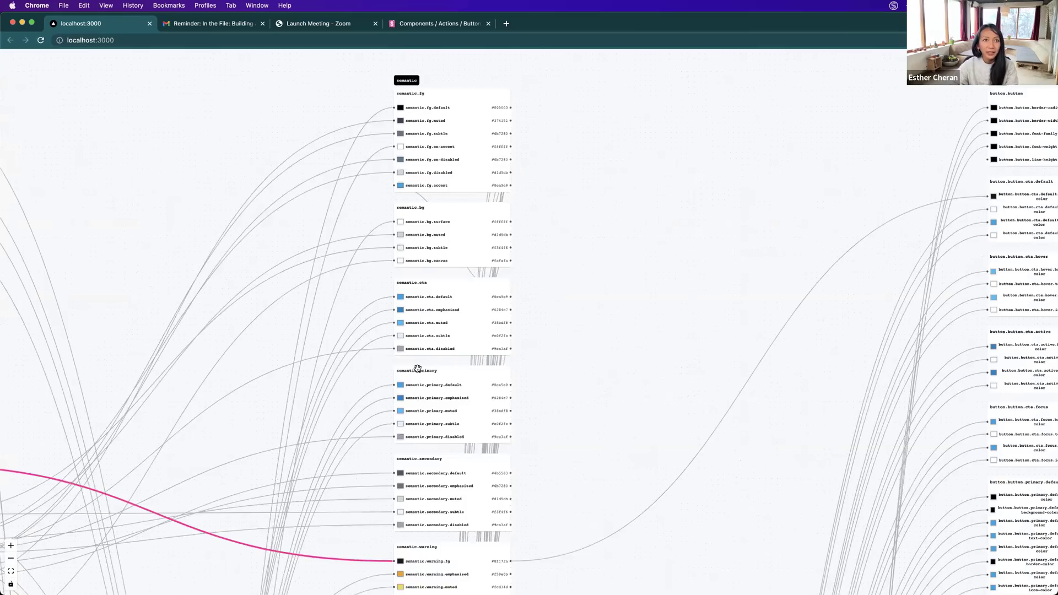
scroll(417, 368, down, 2)
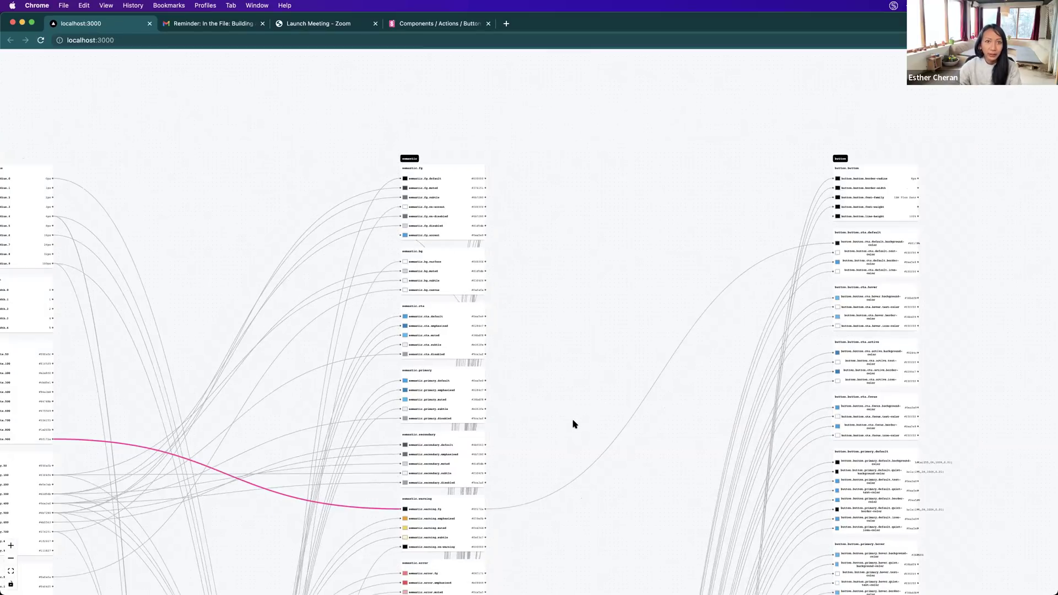
scroll(573, 423, down, 2)
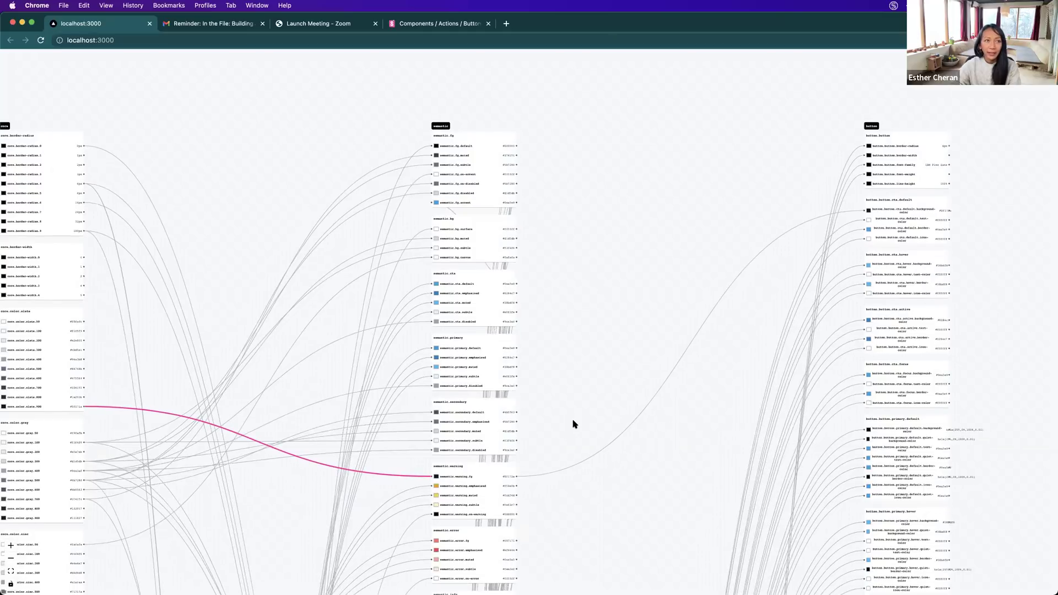
scroll(573, 424, down, 2)
scroll(540, 419, down, 3)
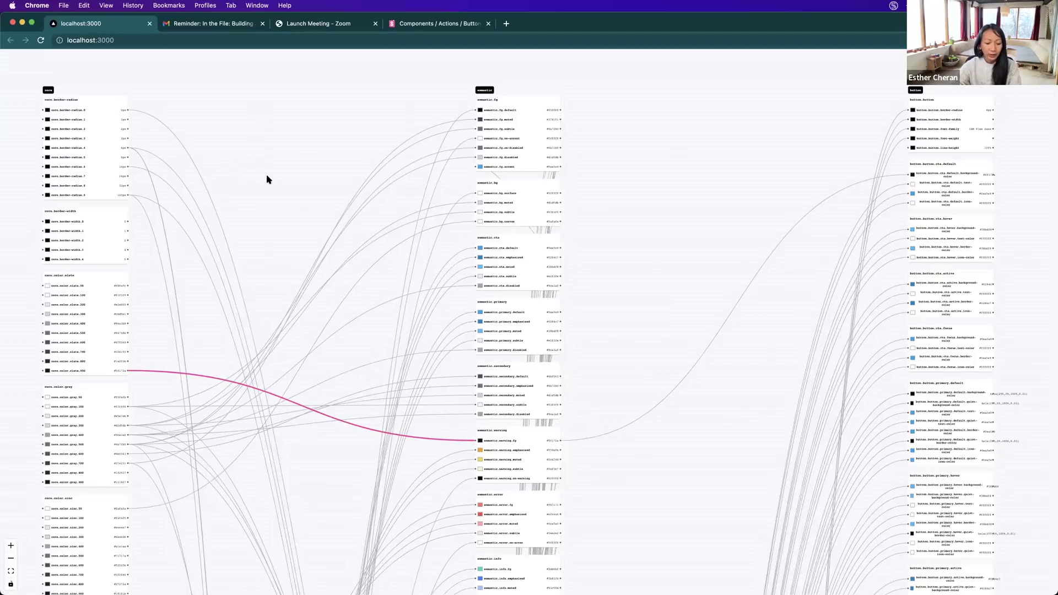
Switch to Figma, open the Navigation / Avatar file and look over the Design Tokens annotations on its Hand-off page.
key(super+Tab)
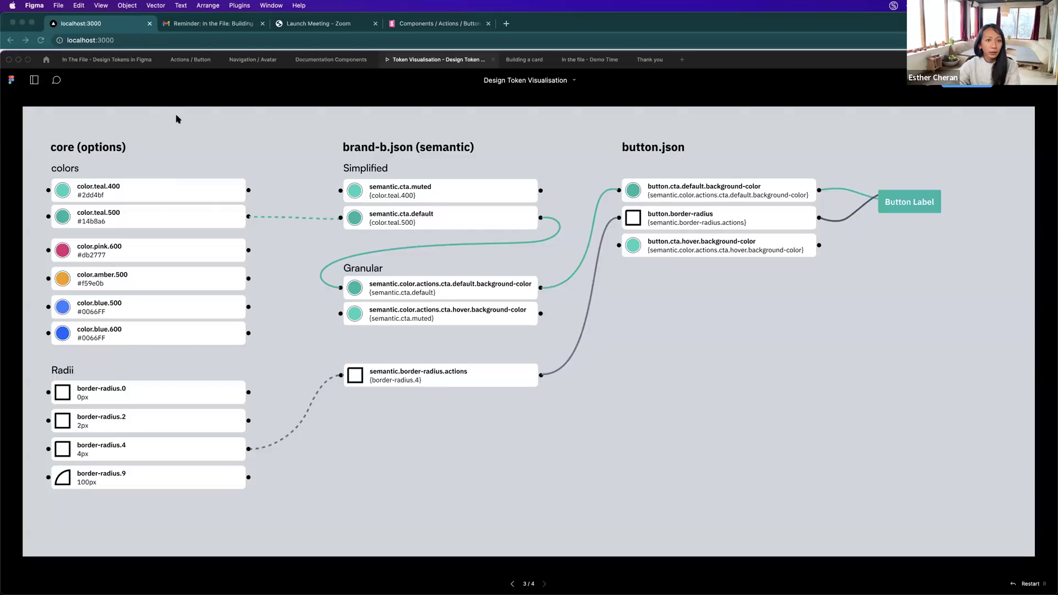
key(super+Tab)
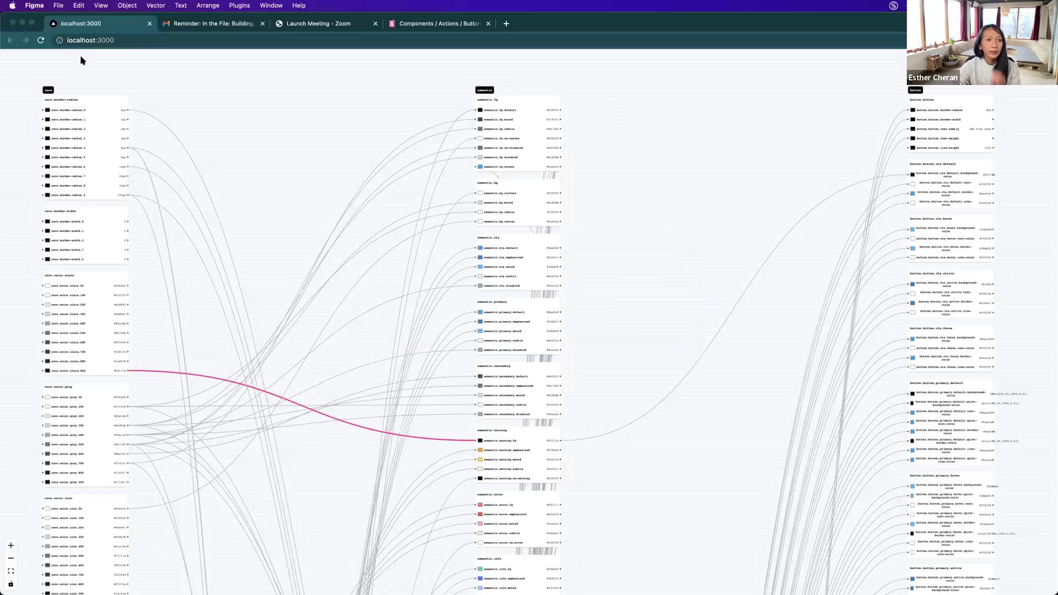
key(super+Tab)
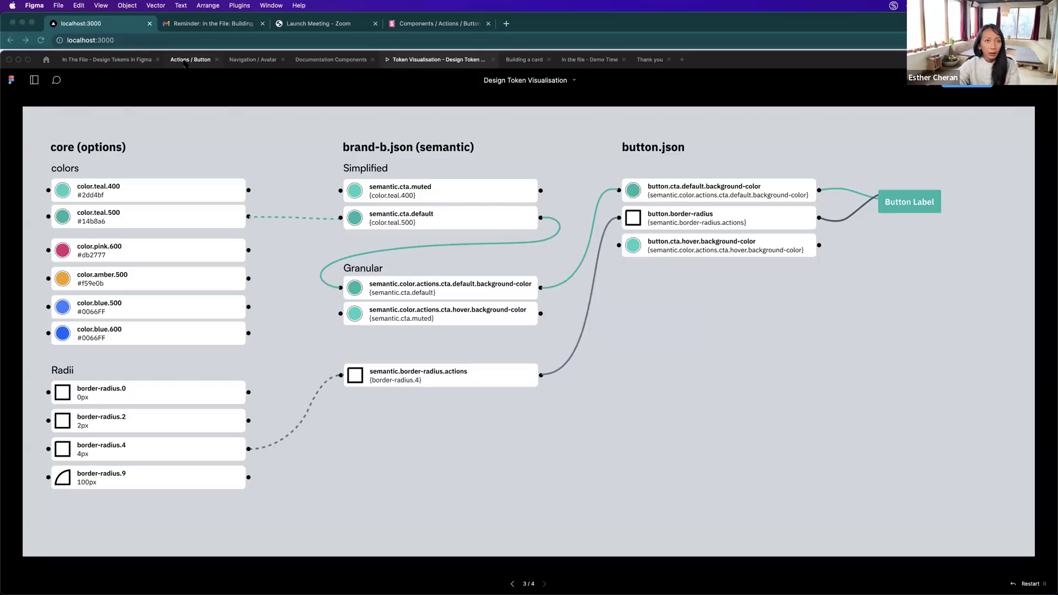
click(253, 60)
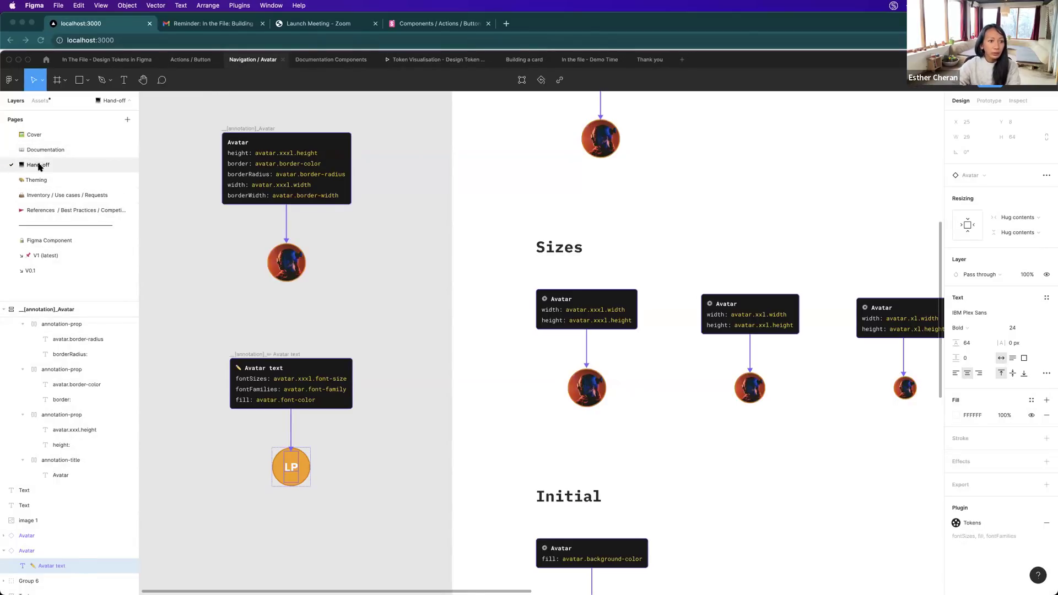
scroll(302, 274, down, 5)
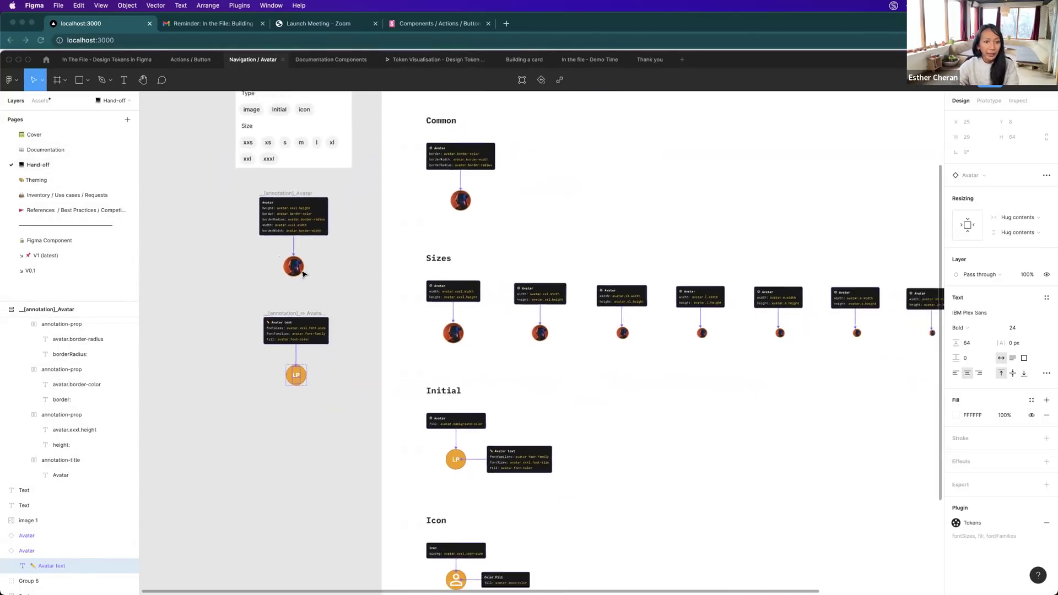
scroll(302, 274, down, 4)
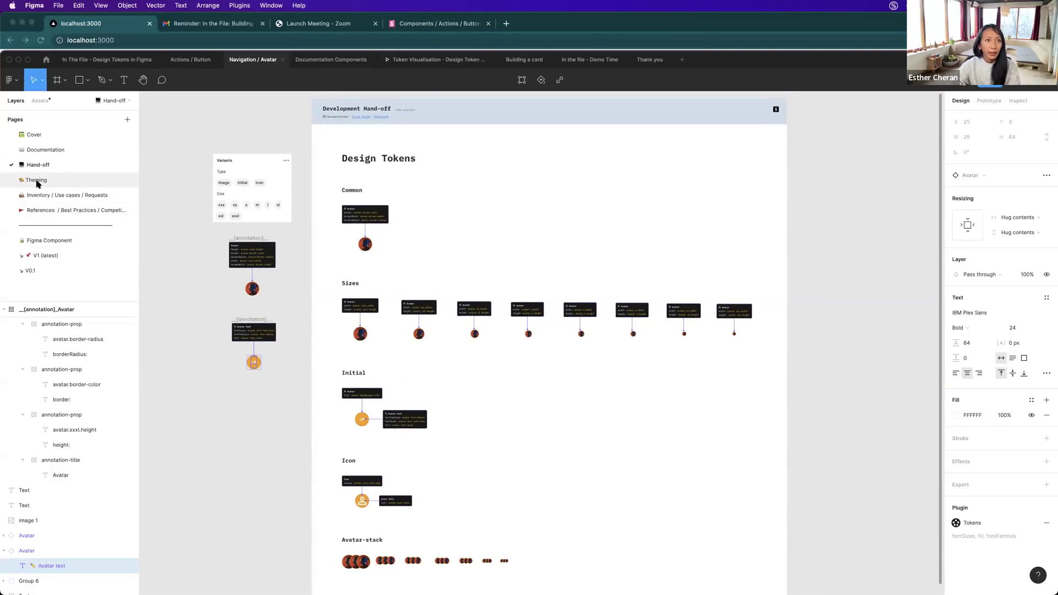
Open the Theming page and examine how the Avatar's component-specific tokens map to granular semantic, simplified semantic and core tokens.
click(36, 180)
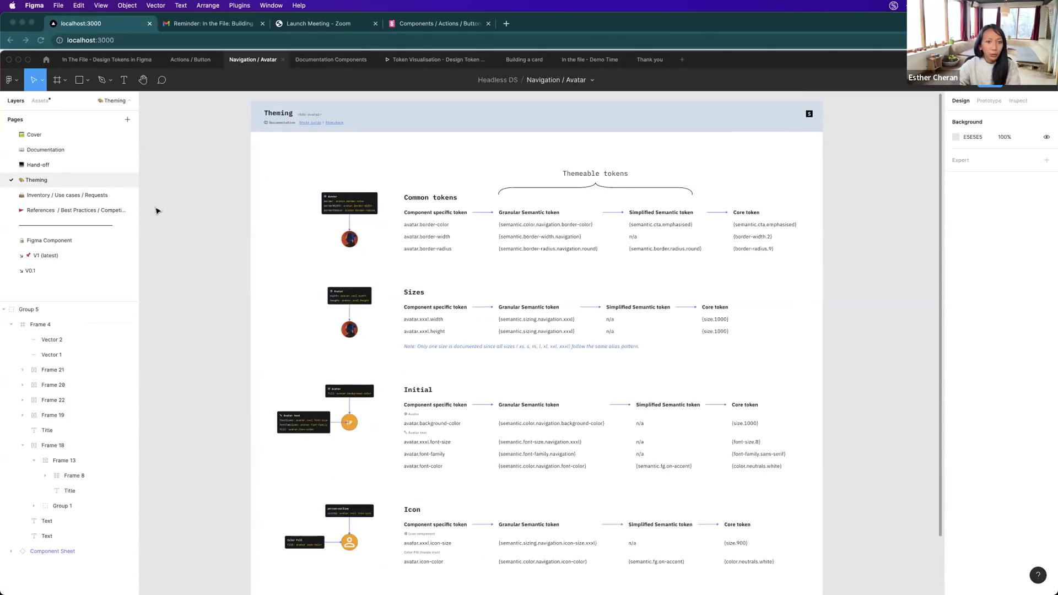
scroll(302, 226, up, 3)
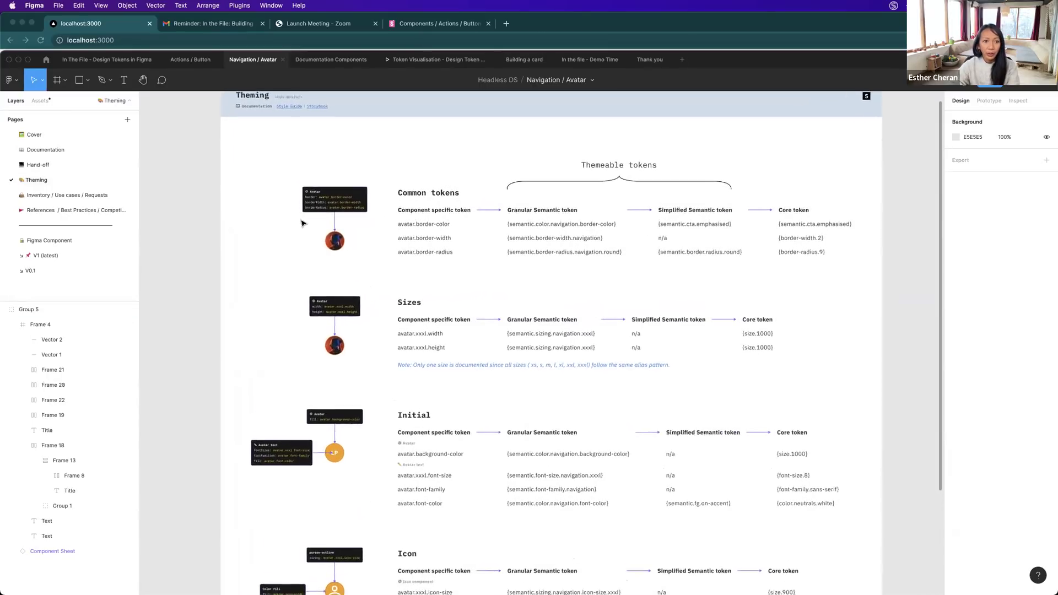
scroll(302, 224, up, 1)
scroll(302, 223, right, 1)
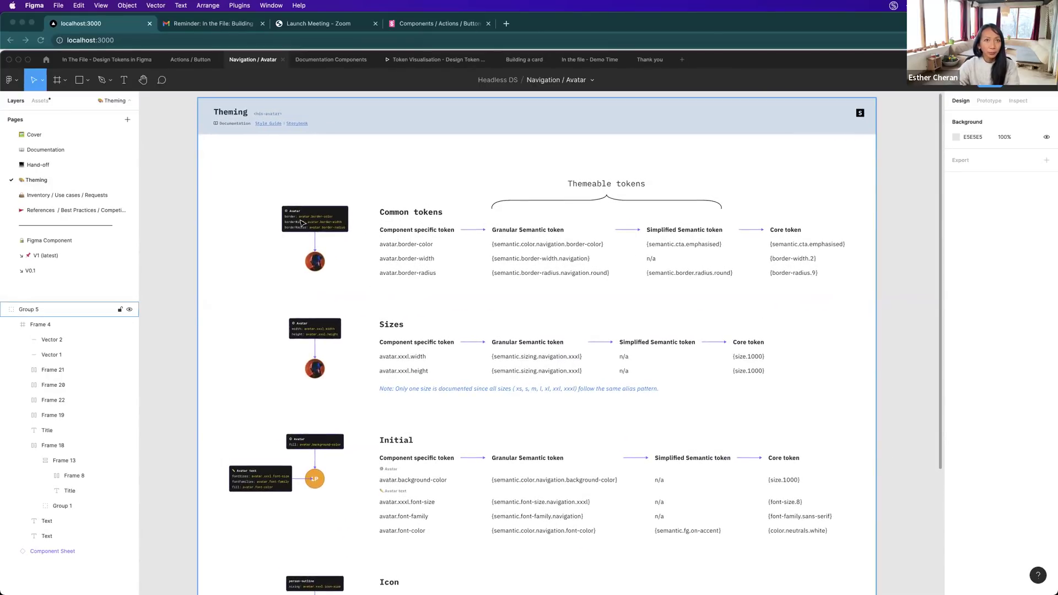
scroll(310, 226, right, 2)
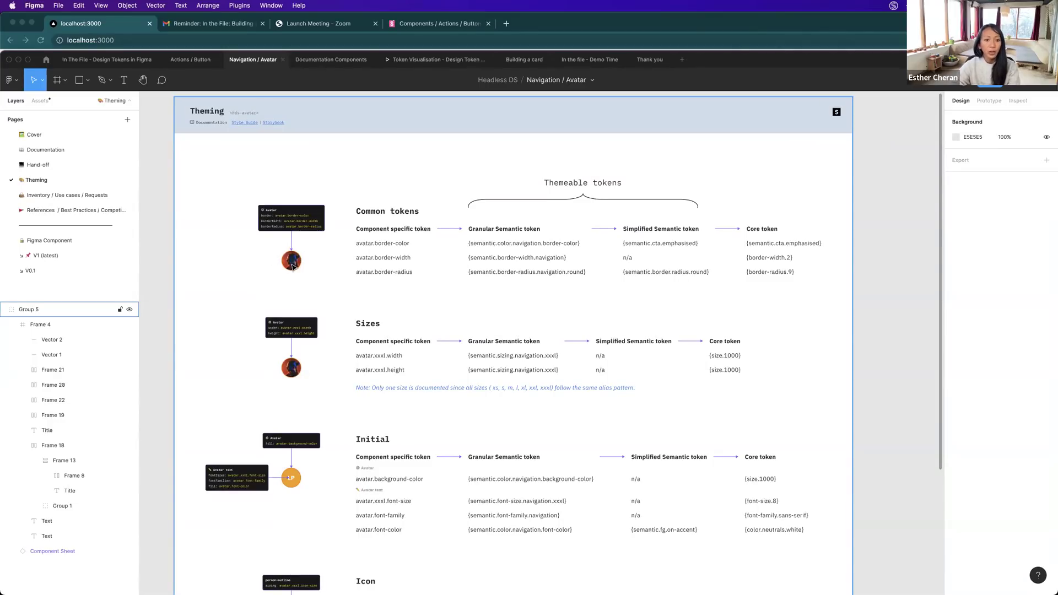
scroll(292, 267, down, 1)
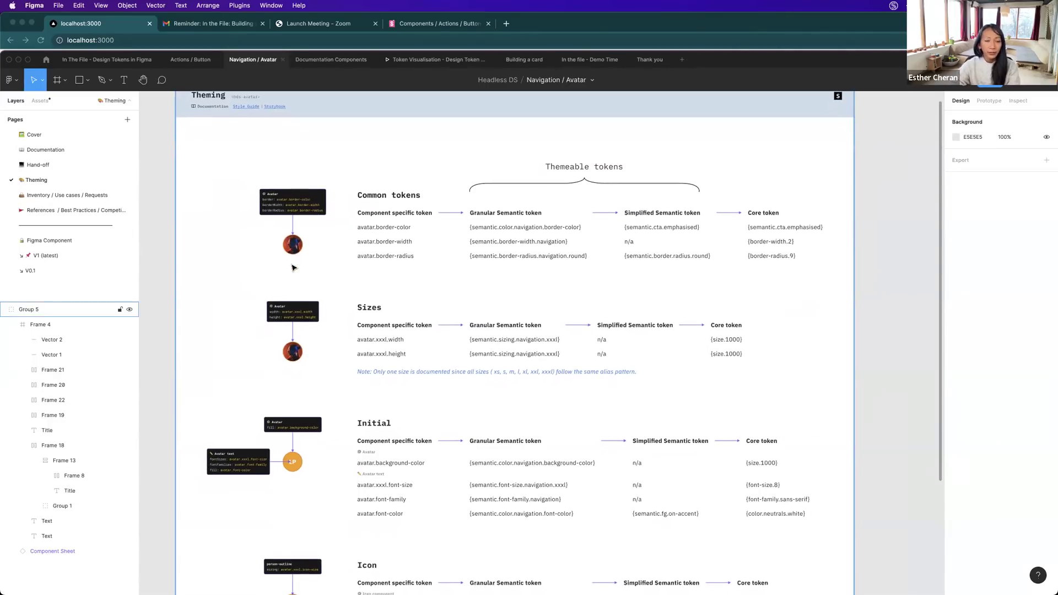
scroll(294, 267, up, 1)
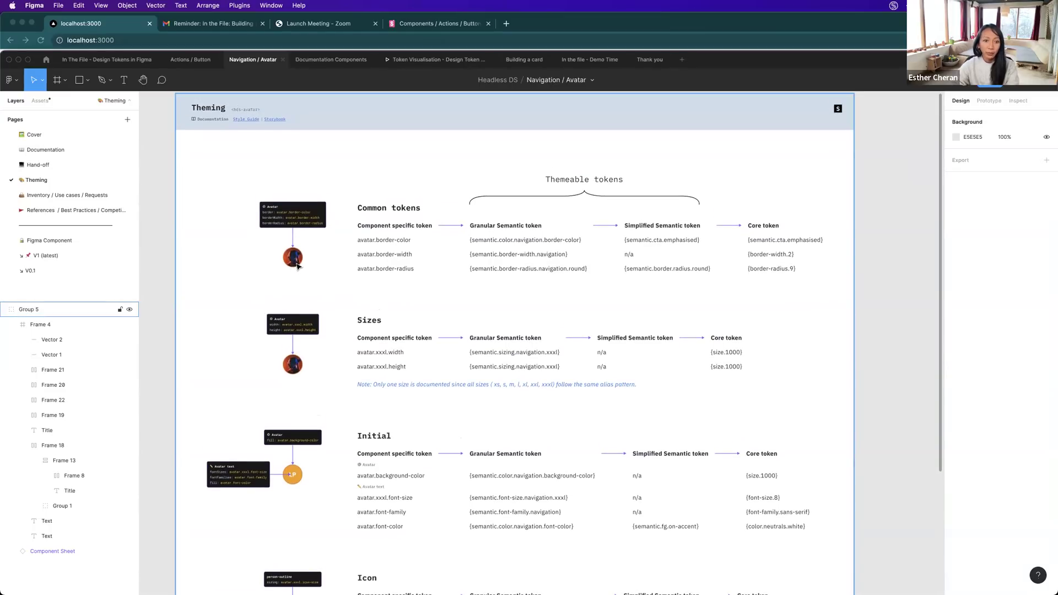
scroll(295, 266, up, 2)
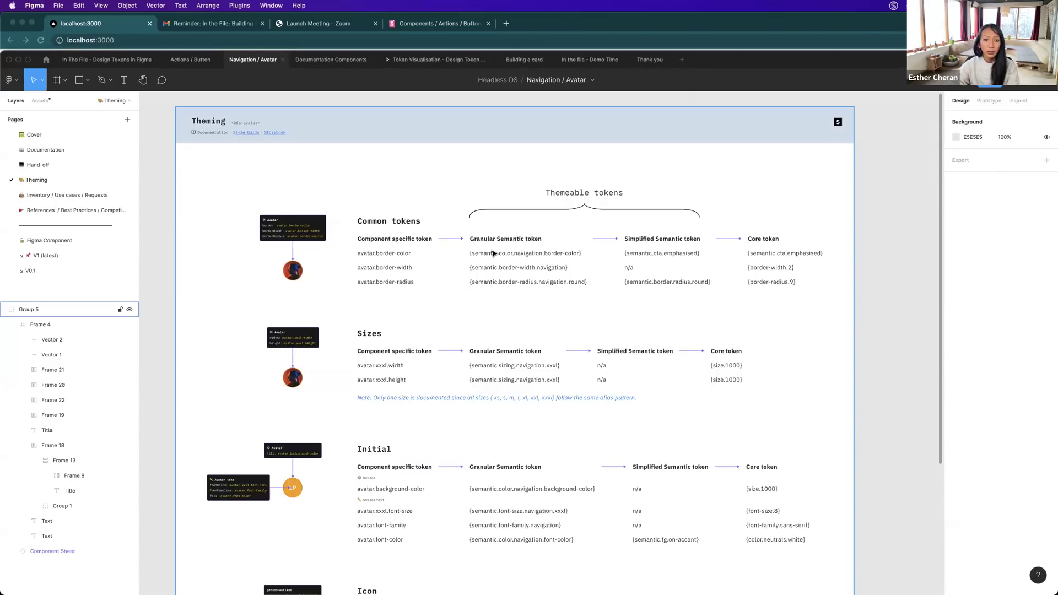
Examine the Avatar's Common tokens table, following border color, width and radius from component-specific through granular and simplified semantic to core tokens.
scroll(492, 252, up, 3)
scroll(492, 252, up, 2)
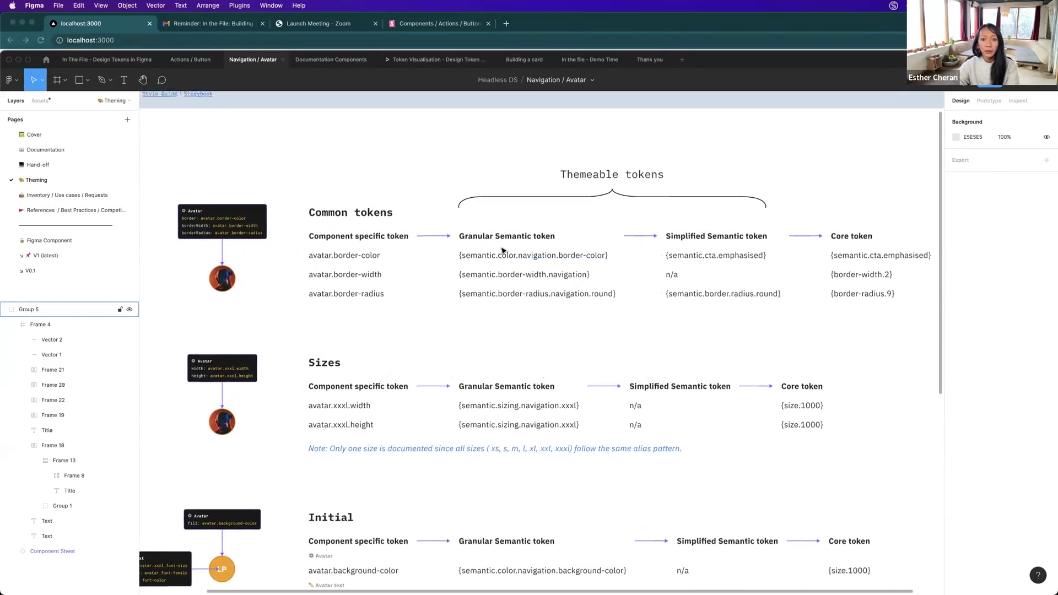
scroll(512, 248, right, 1)
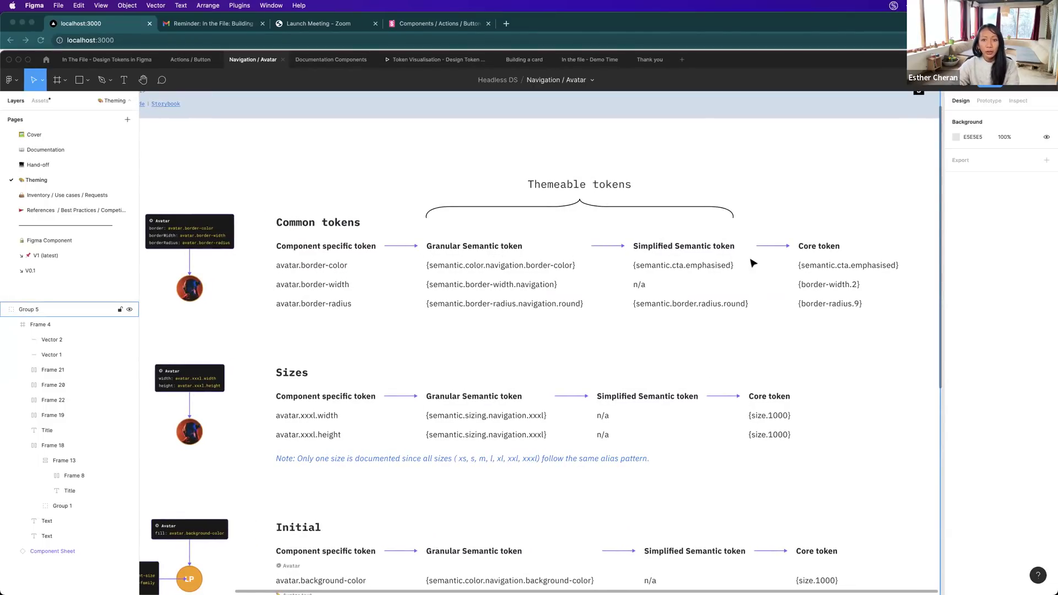
scroll(496, 298, down, 2)
scroll(496, 298, left, 2)
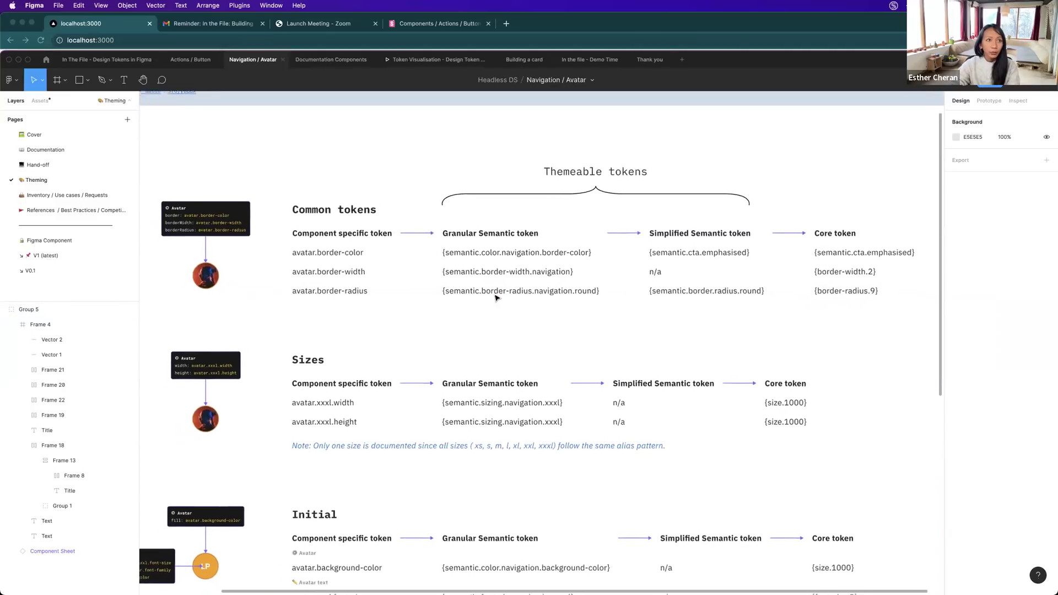
scroll(187, 233, up, 3)
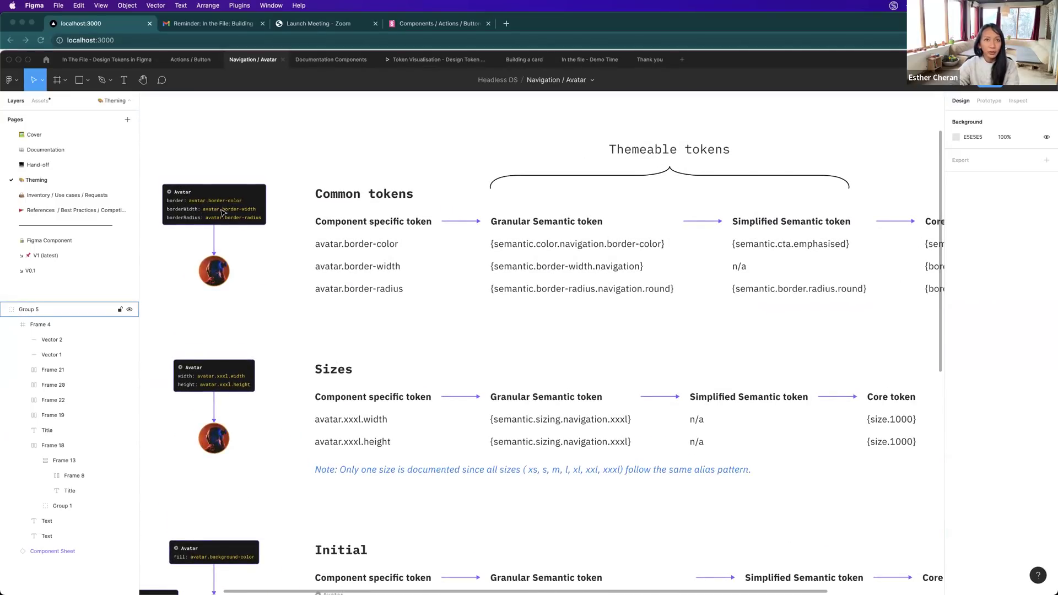
scroll(284, 250, right, 3)
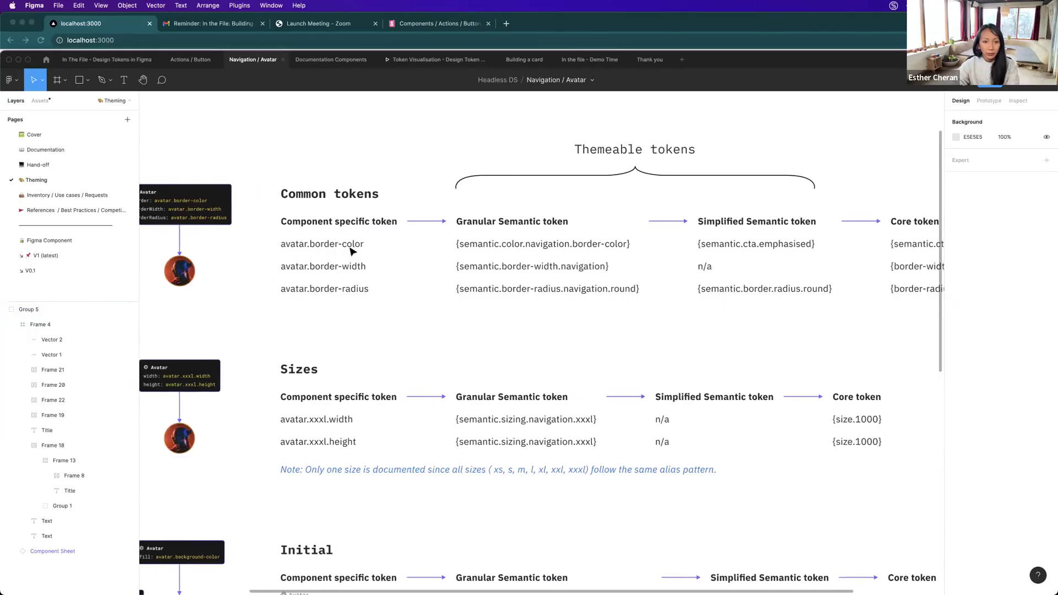
scroll(196, 237, left, 3)
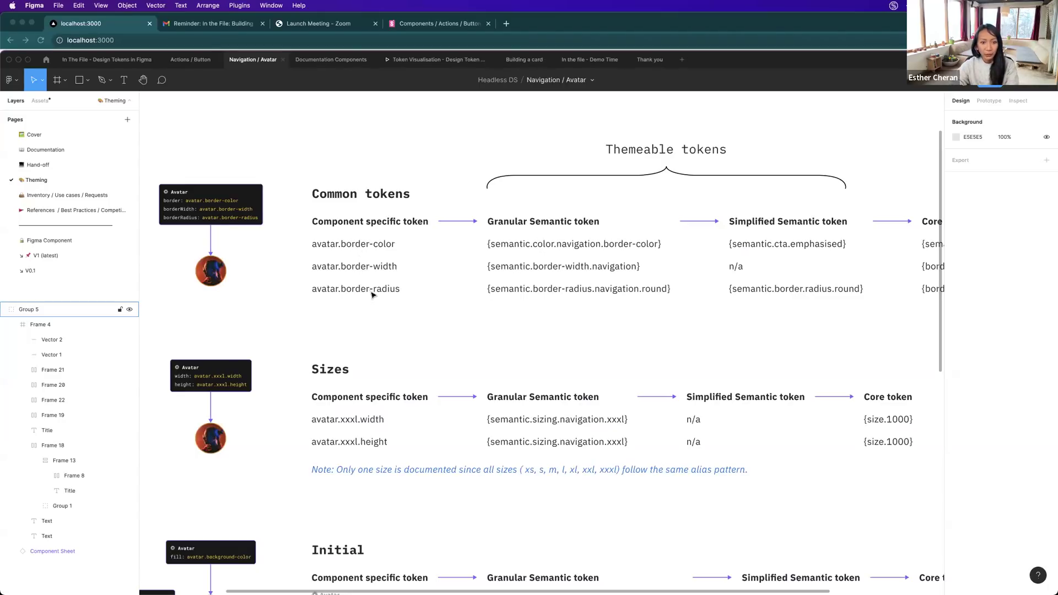
scroll(427, 265, right, 2)
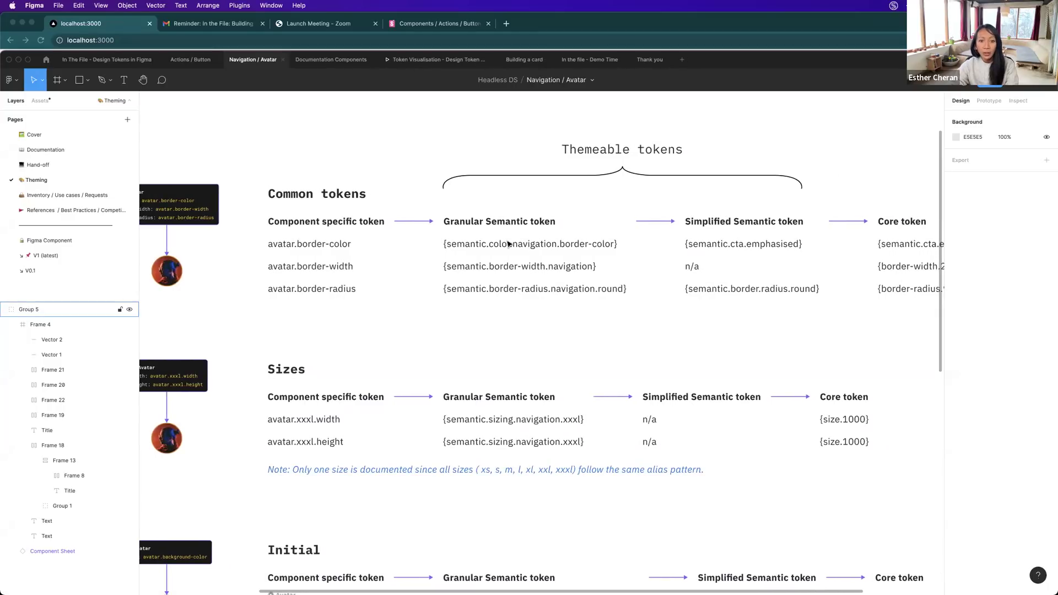
scroll(444, 252, right, 2)
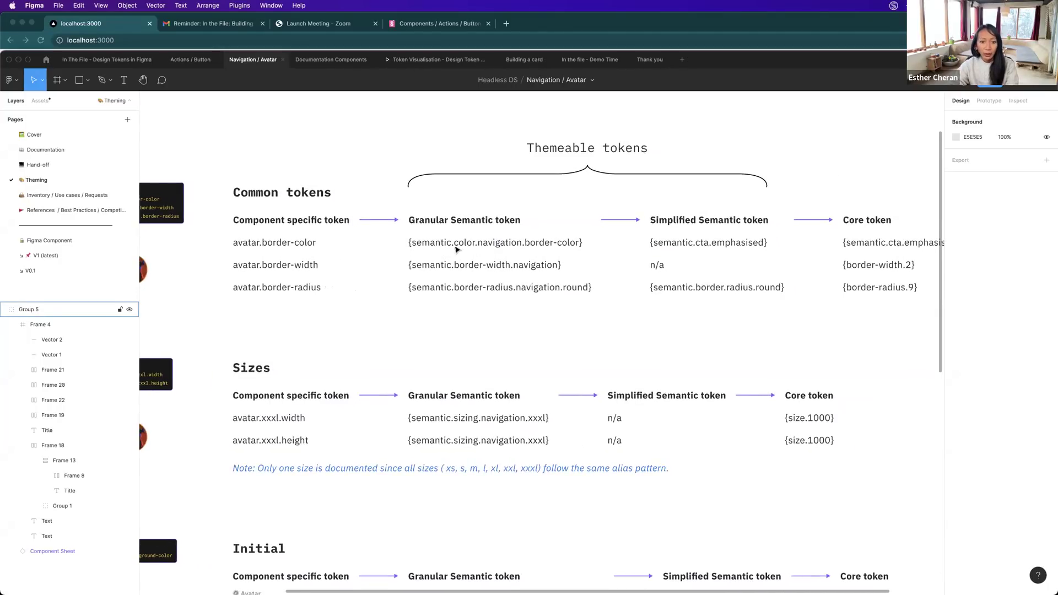
scroll(515, 251, right, 2)
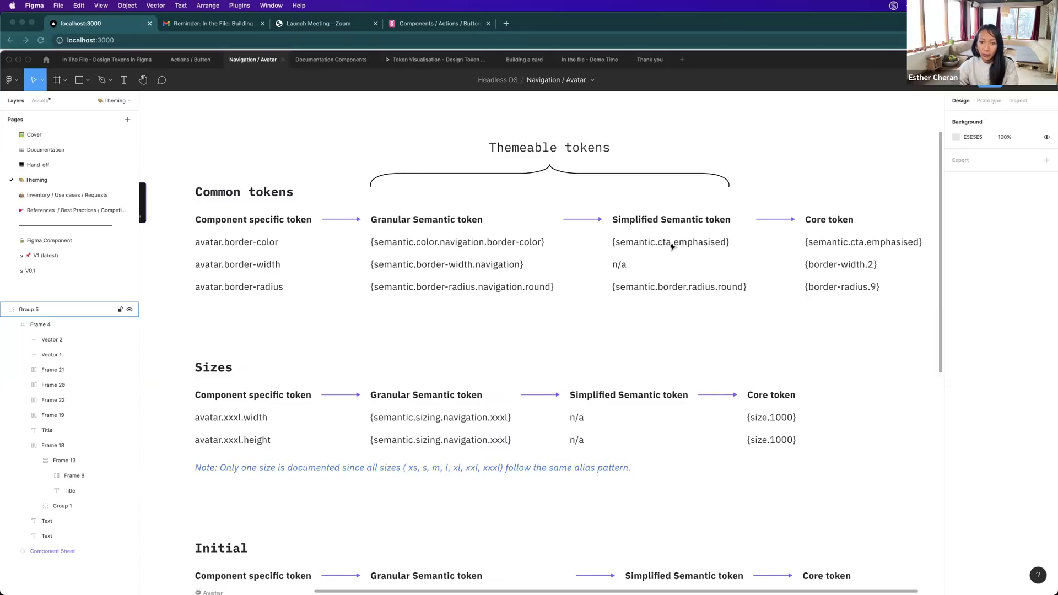
scroll(664, 243, right, 3)
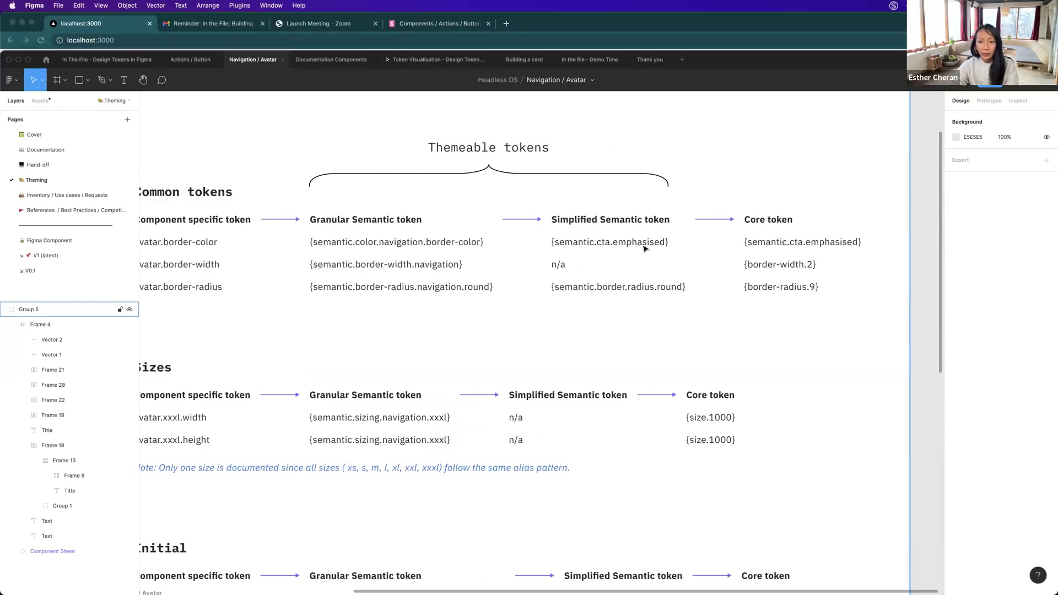
scroll(630, 265, left, 2)
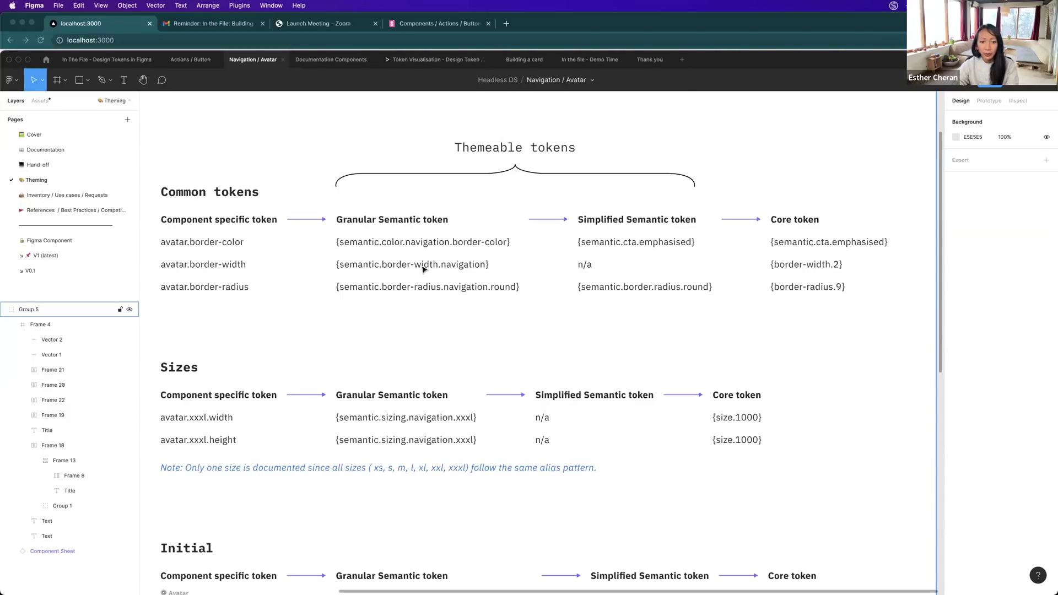
Look over the themeable semantic columns and the Sizes, Initial and Icon token tables on the Avatar's Theming page.
scroll(563, 303, left, 3)
scroll(563, 303, down, 2)
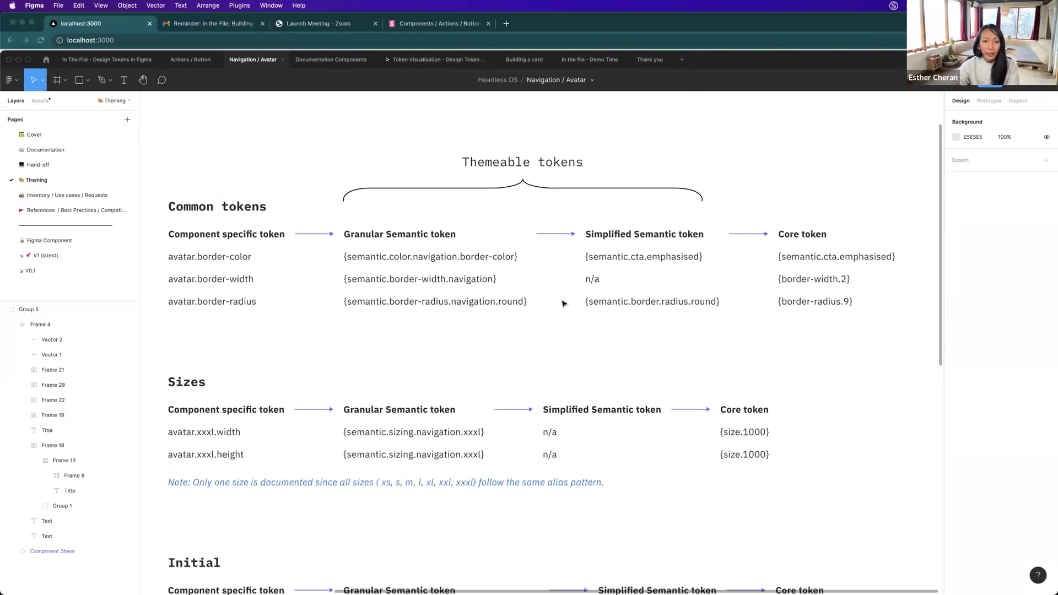
scroll(563, 303, down, 3)
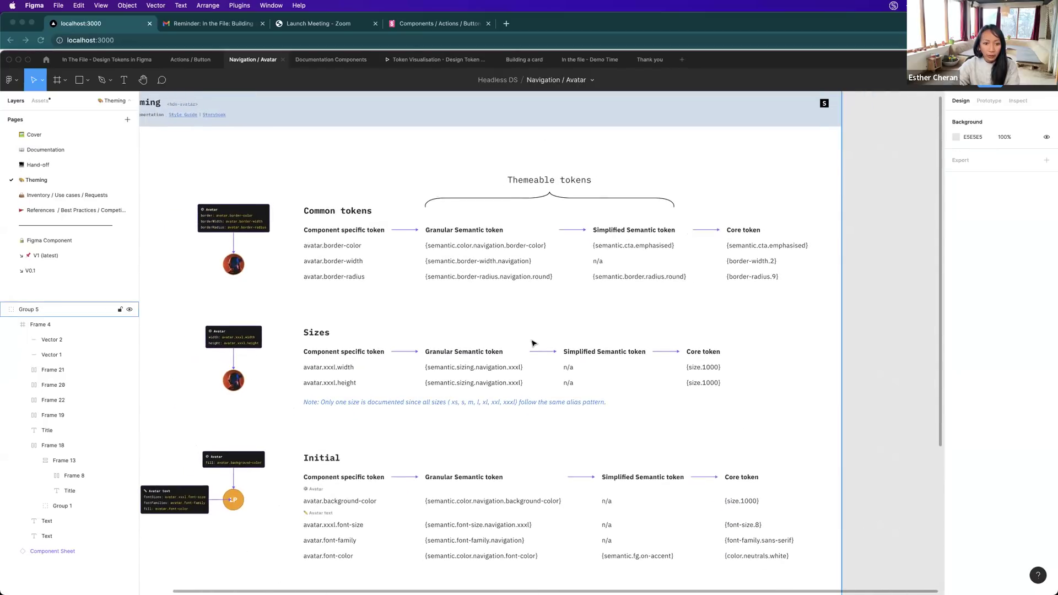
scroll(534, 343, down, 1)
scroll(533, 344, up, 1)
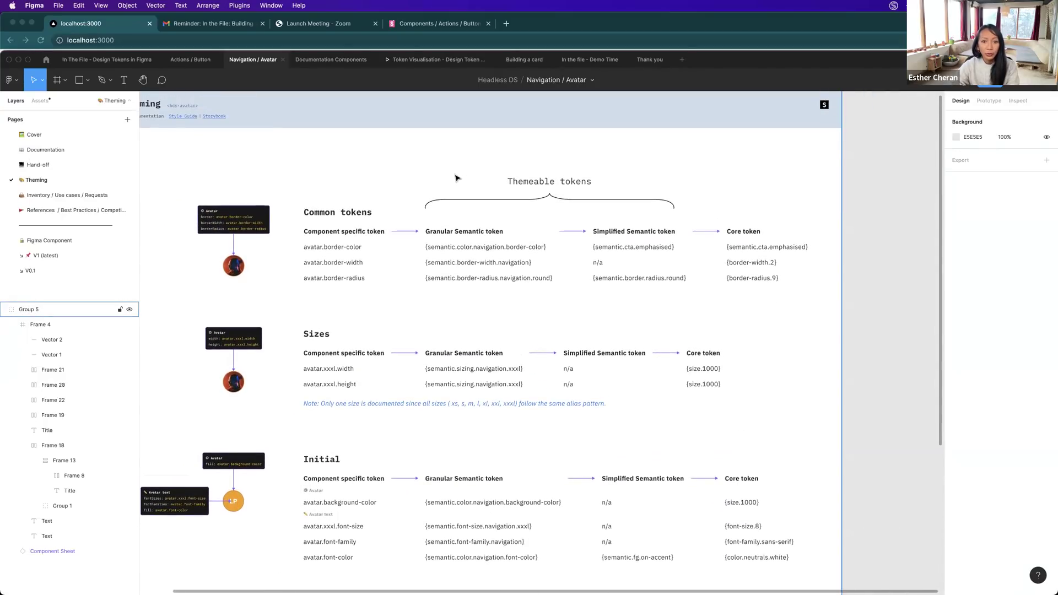
scroll(512, 209, up, 3)
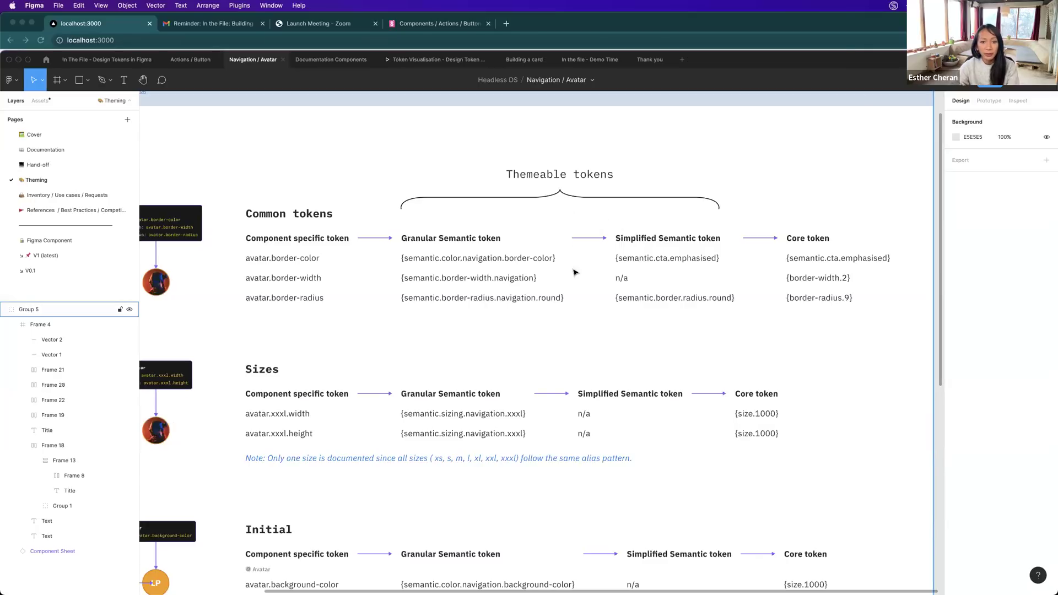
scroll(571, 273, down, 2)
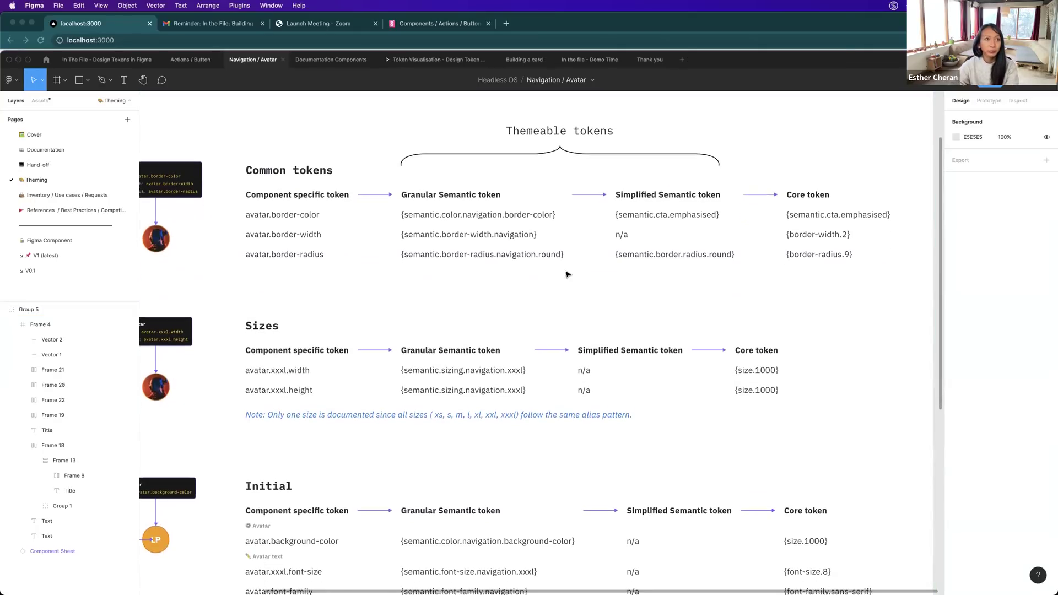
scroll(531, 316, down, 2)
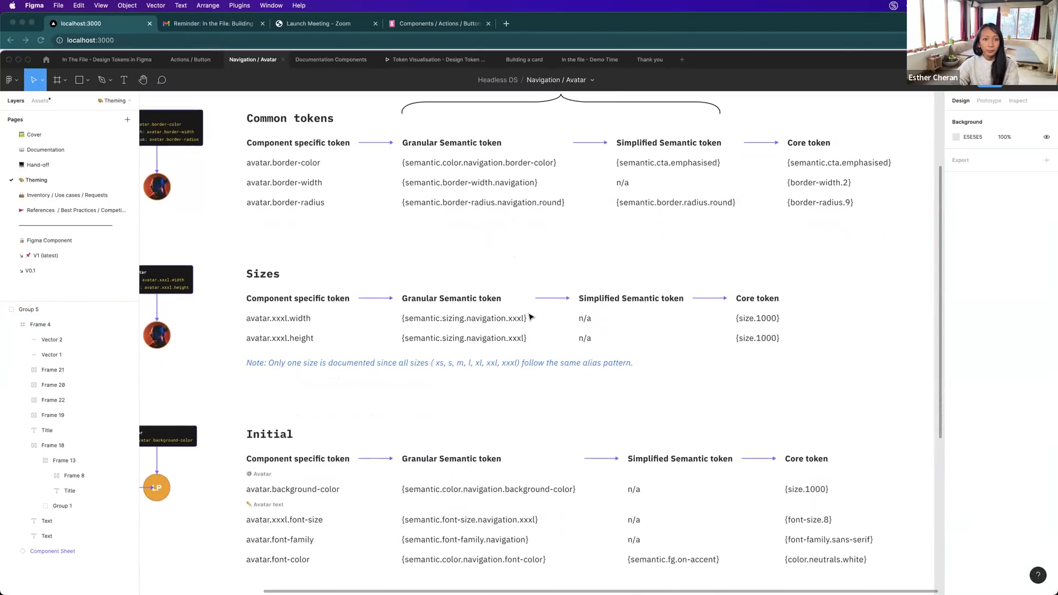
scroll(530, 316, down, 5)
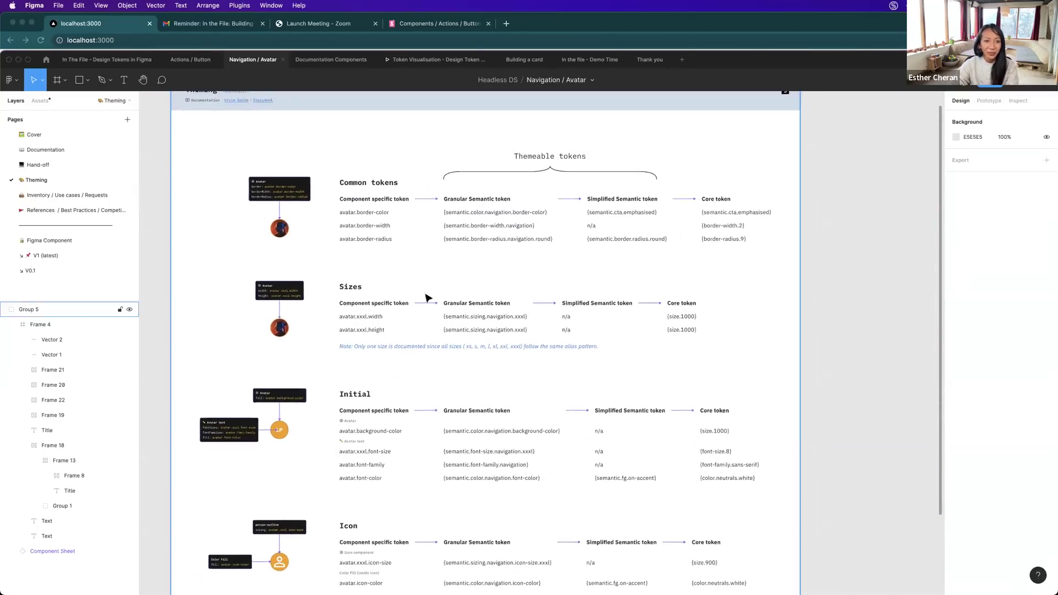
scroll(429, 298, up, 1)
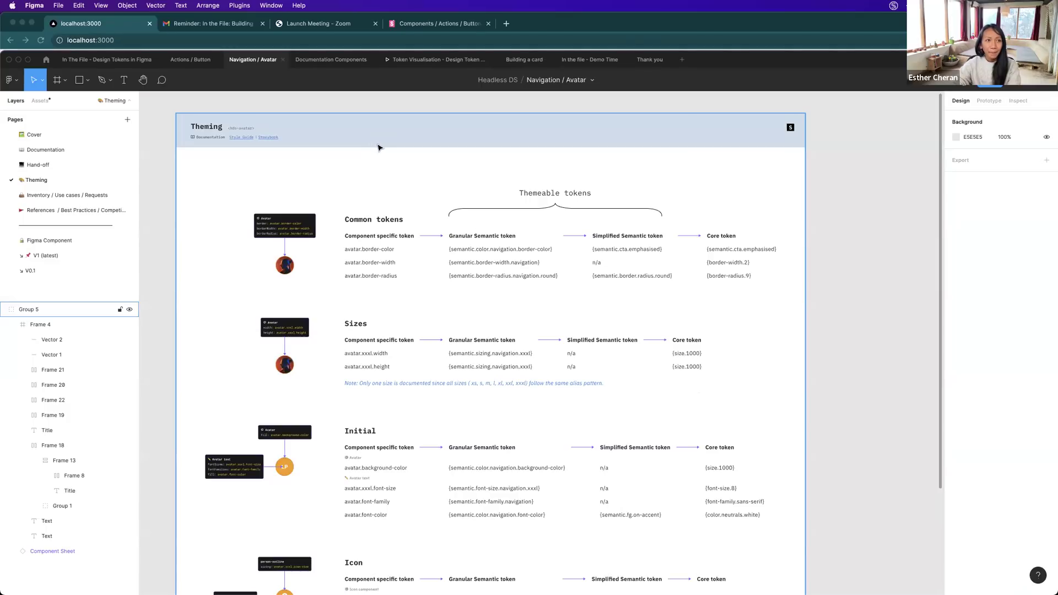
Open the Building a card file and check which component libraries are enabled for it.
click(524, 61)
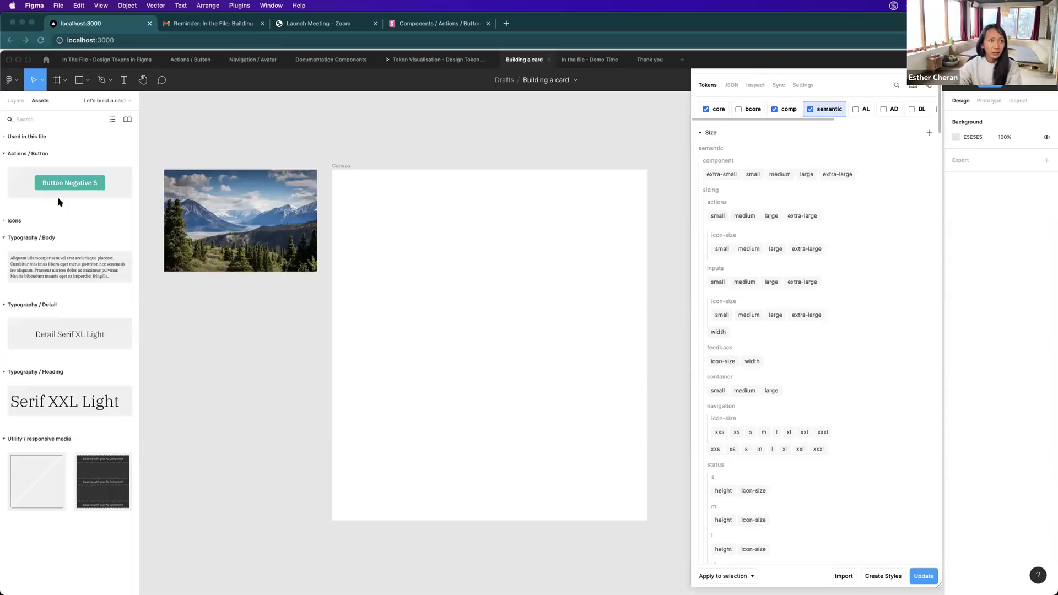
mouse_move(49, 270)
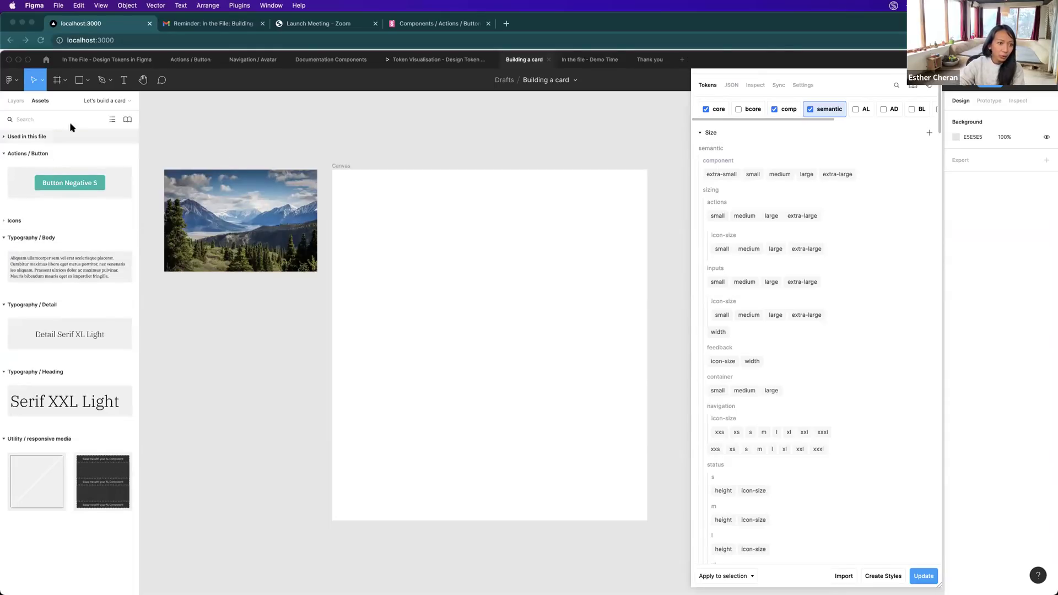
click(128, 119)
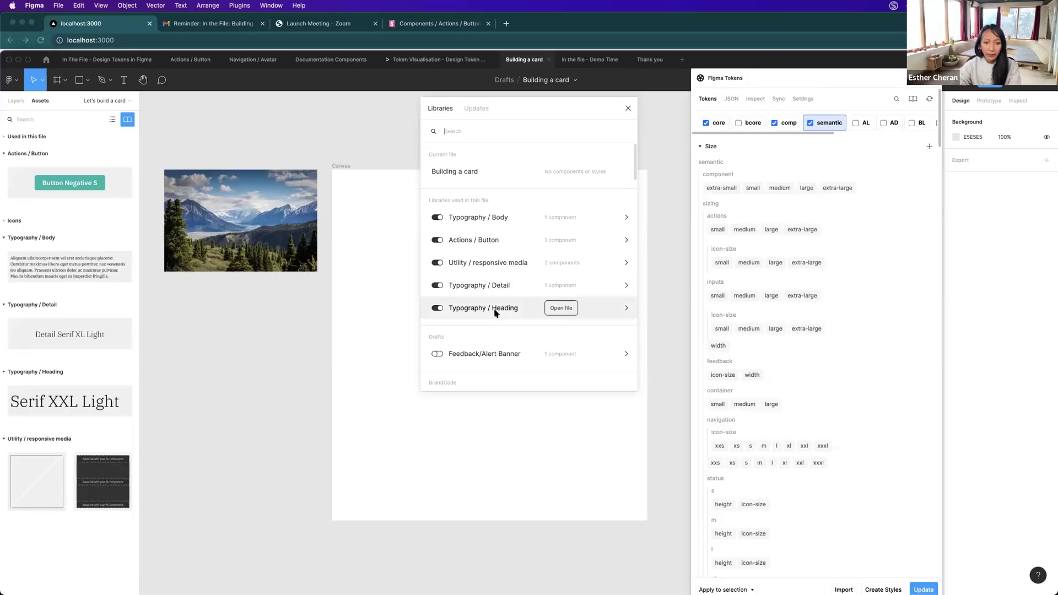
click(627, 107)
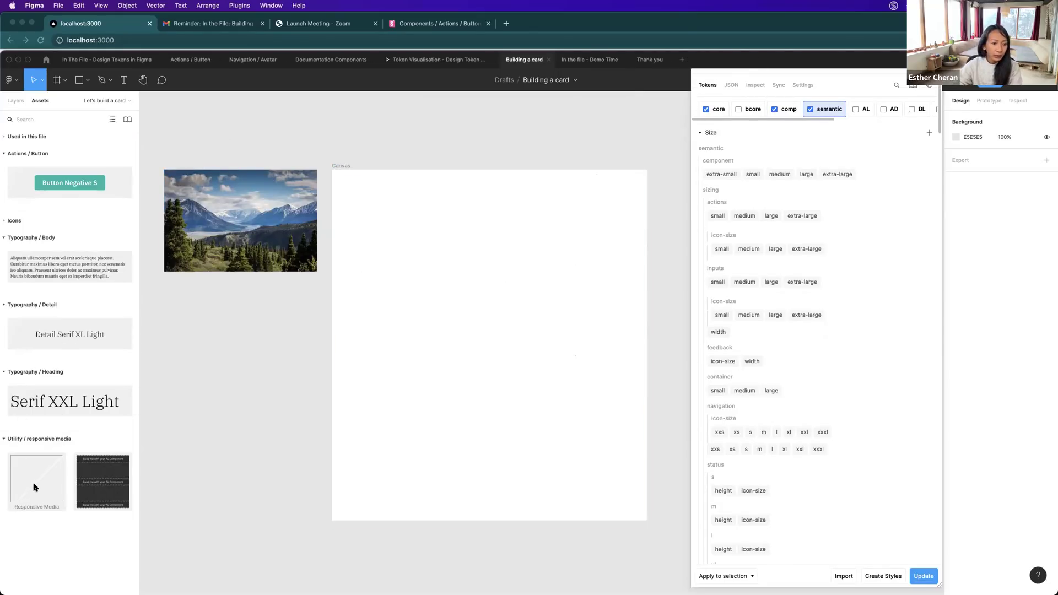
Place Responsive Media, Detail, Heading, Body and Button component instances one below another on the empty Canvas frame.
drag(31, 489, 451, 249)
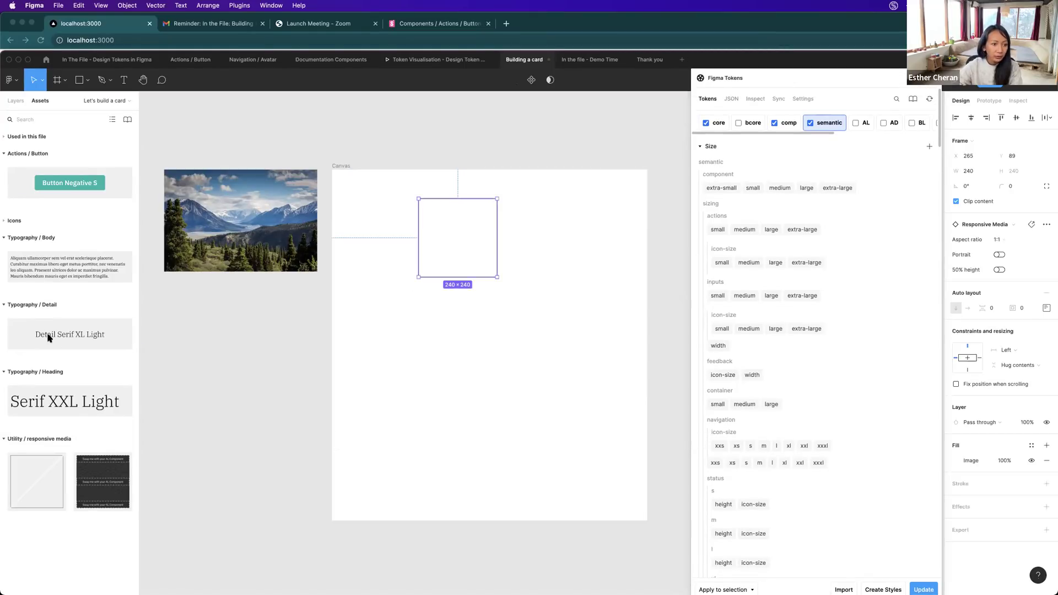
drag(48, 337, 234, 337)
click(371, 314)
drag(422, 304, 435, 298)
drag(436, 345, 453, 314)
drag(360, 311, 432, 335)
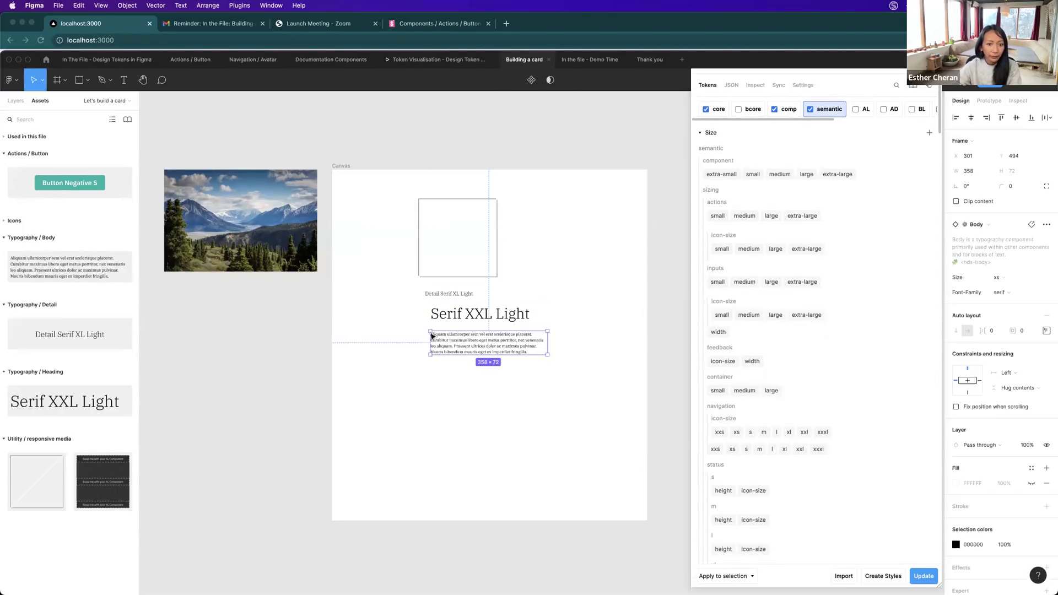
click(417, 488)
drag(444, 407, 451, 386)
Wrap the Detail, Heading, Body and Button instances in an auto layout frame and name it "Card body".
click(441, 293)
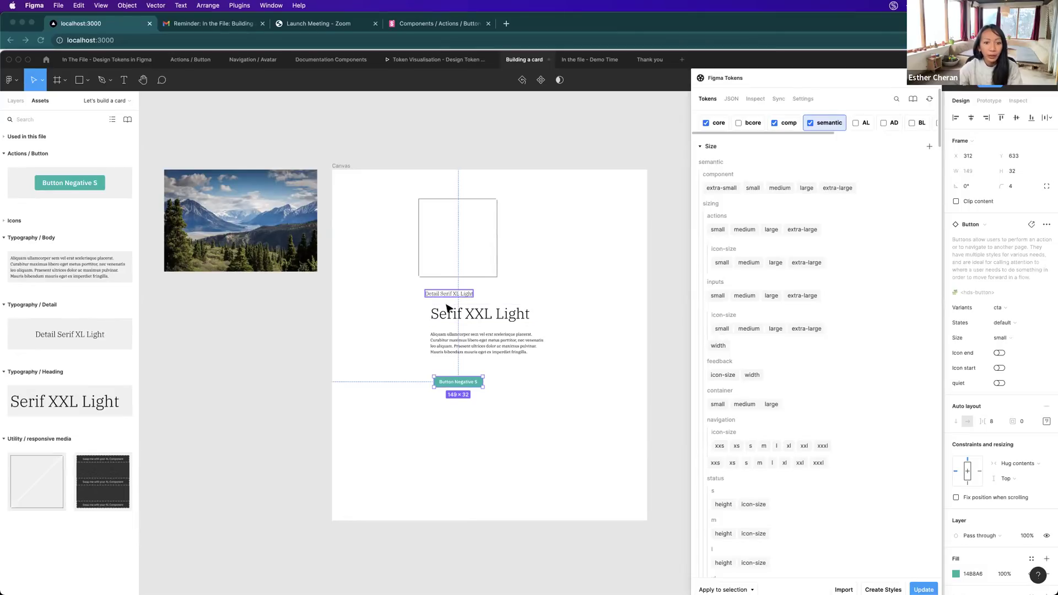
shift+click(459, 342)
shift+click(449, 381)
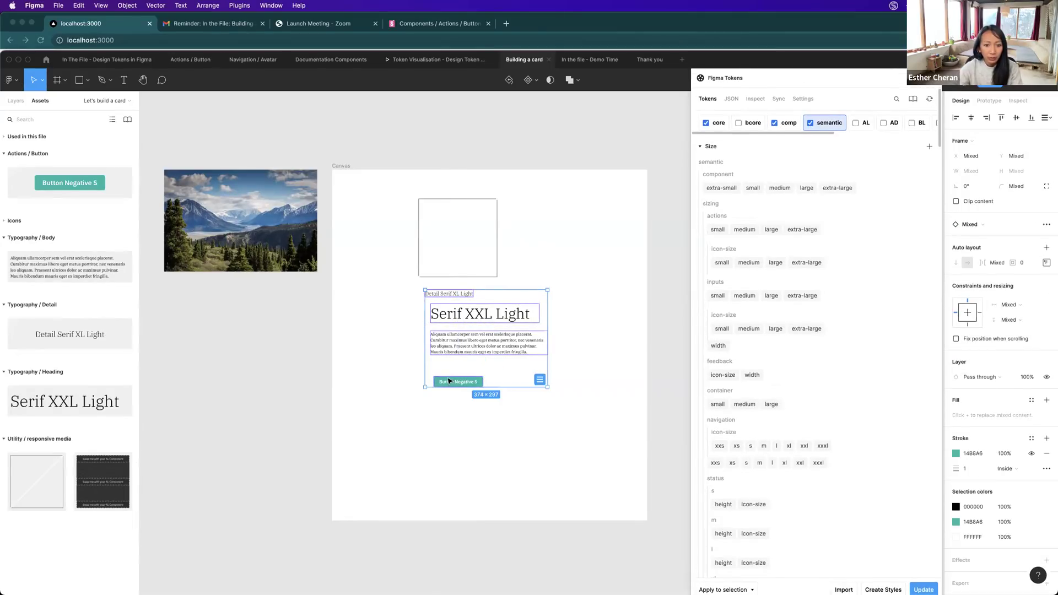
click(16, 100)
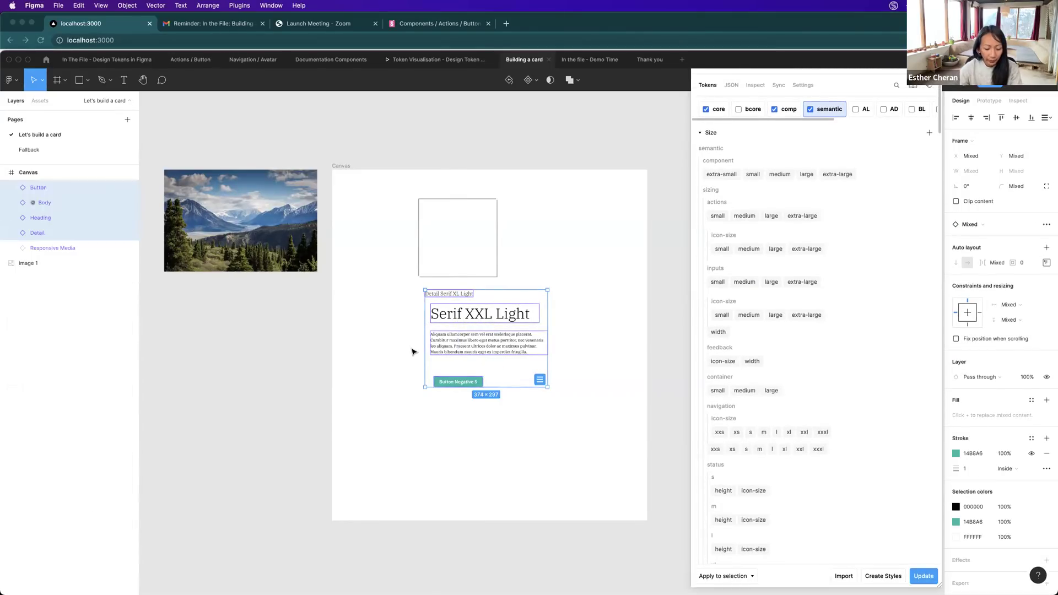
key(shift+a)
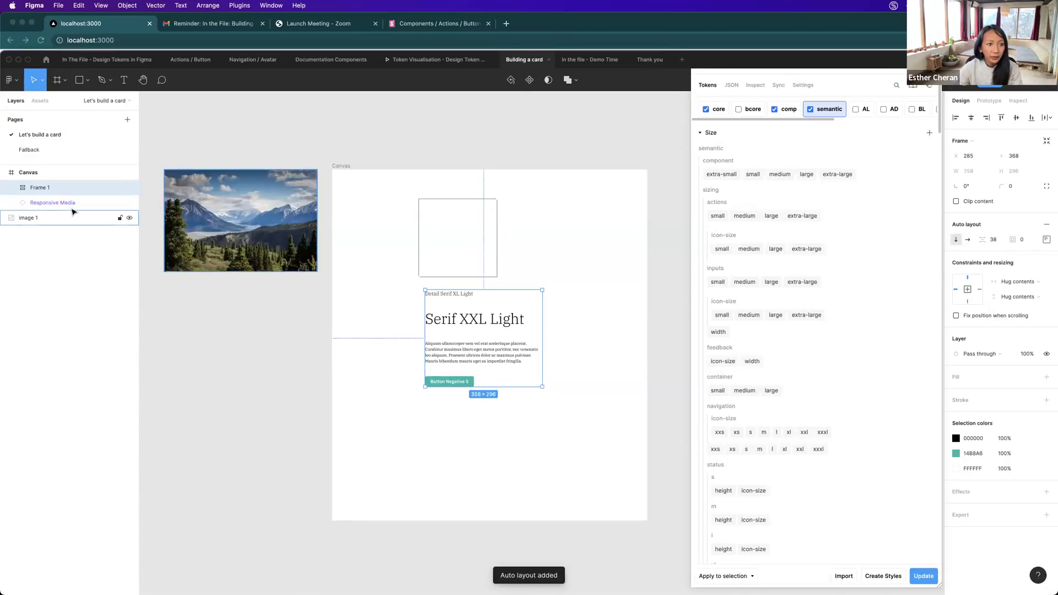
double_click(40, 187)
text(Card)
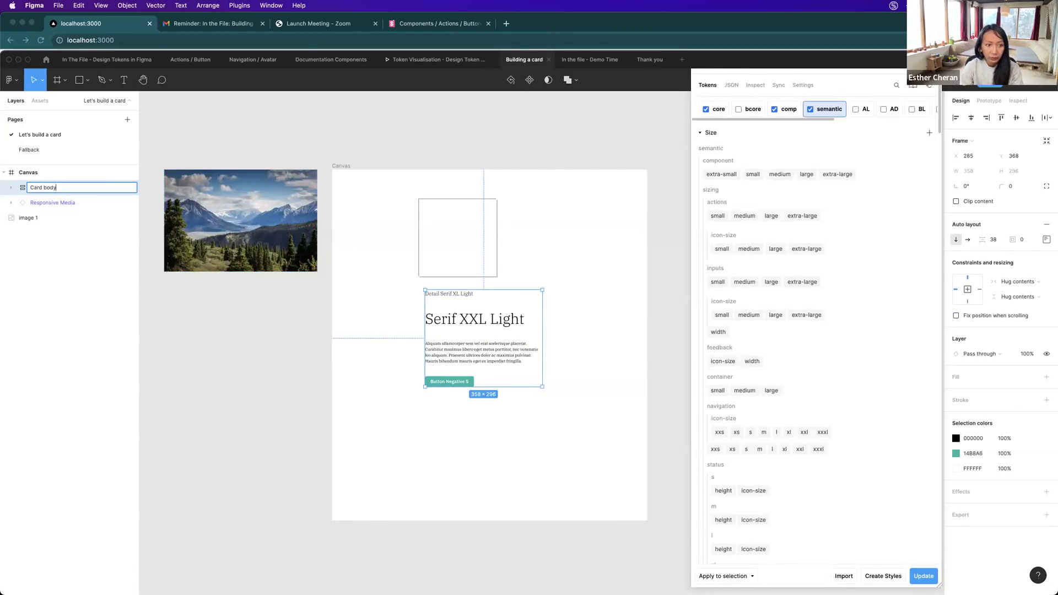
text( body)
key(Return)
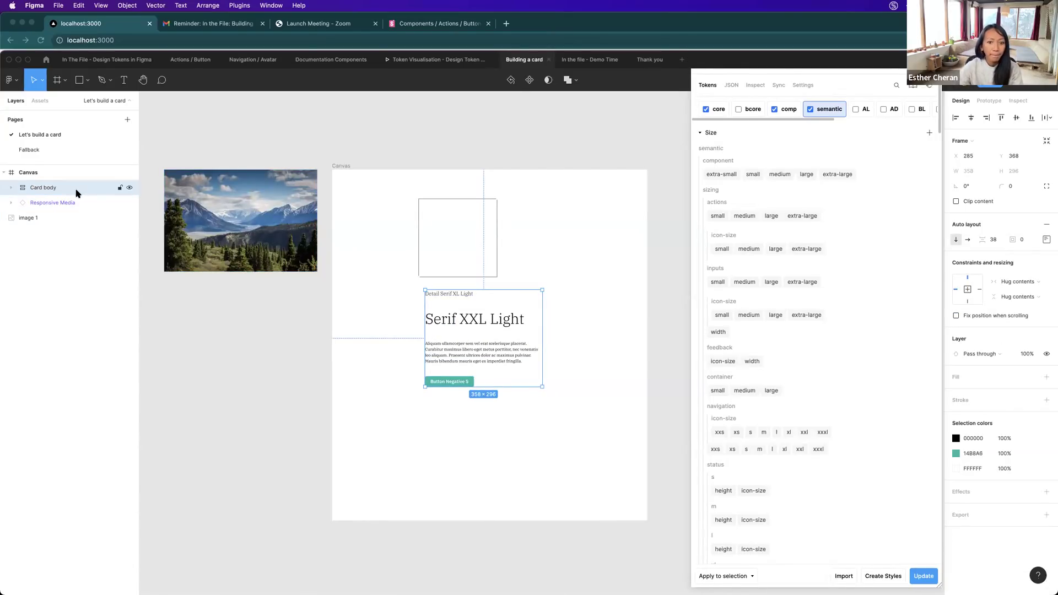
Wrap the Responsive Media instance and the Card body in a parent auto layout frame and name it "card".
click(461, 249)
shift+click(483, 328)
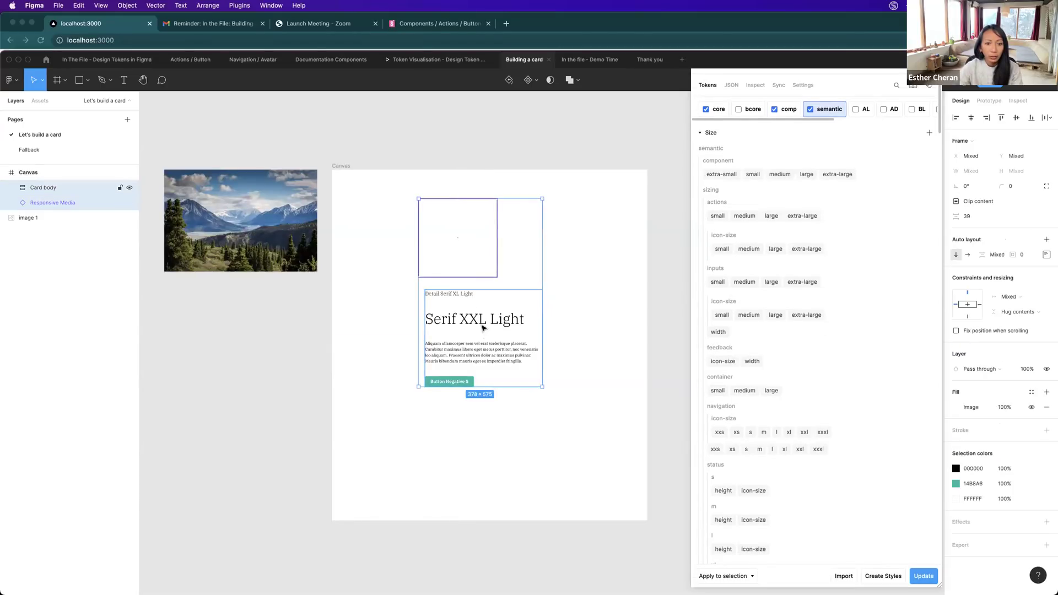
key(shift+a)
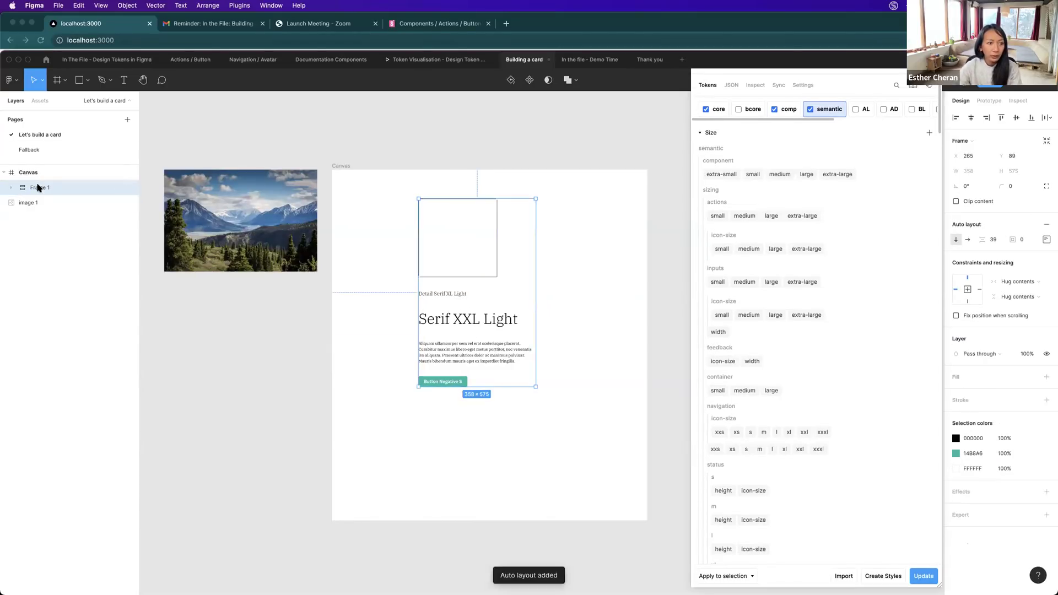
double_click(83, 194)
text(card)
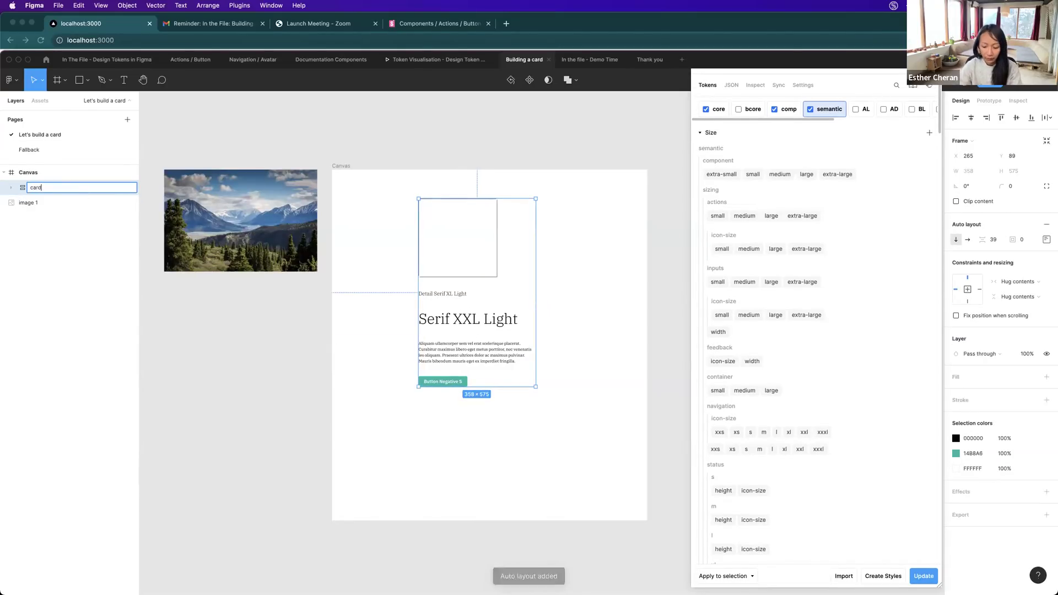
key(Return)
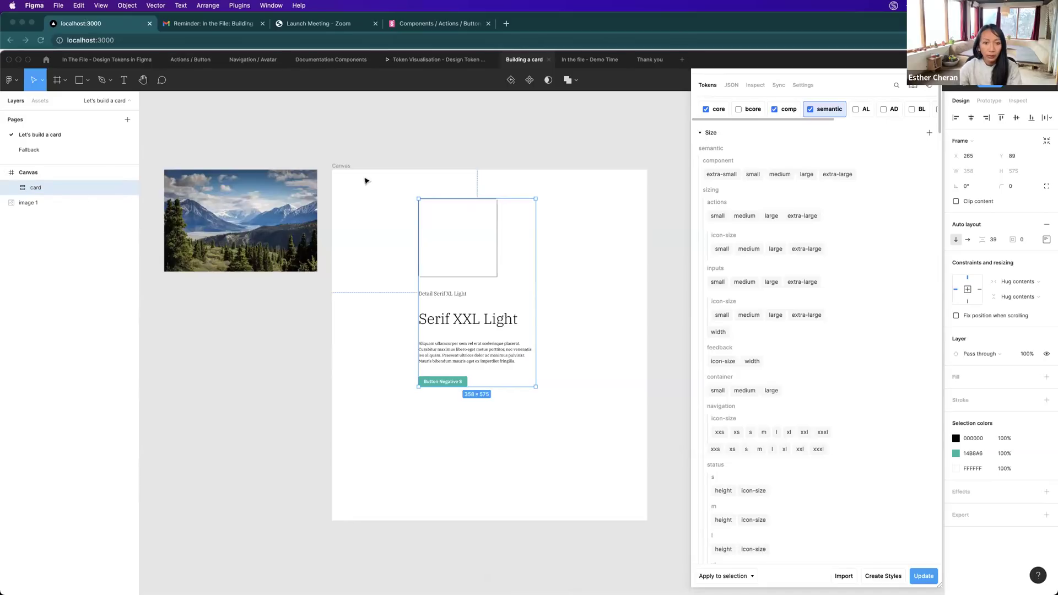
Set the Responsive Media instance's aspect ratio to 16:9 and make its width fill the container.
click(470, 261)
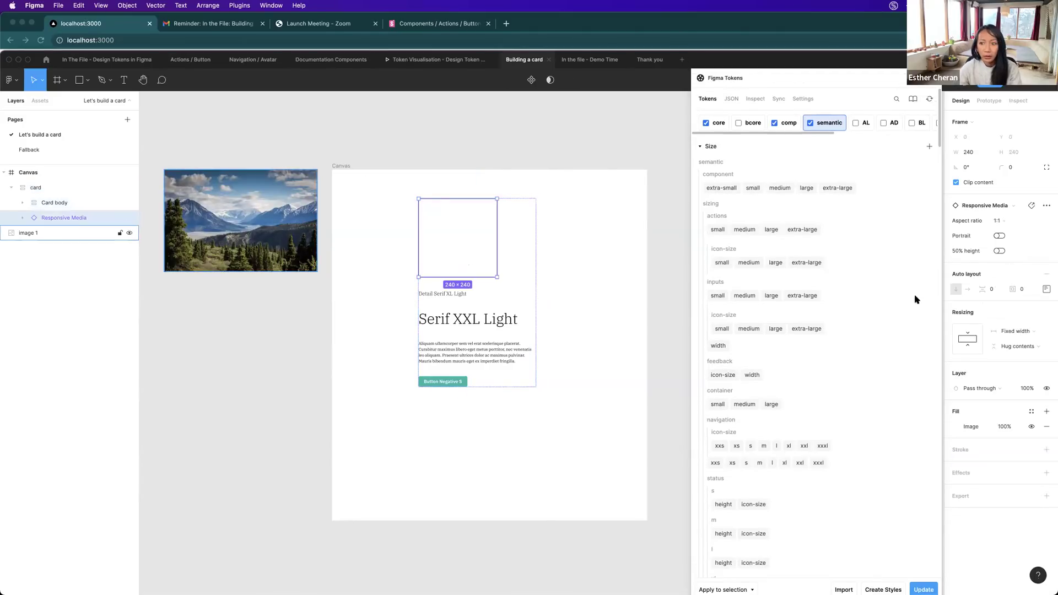
click(1006, 219)
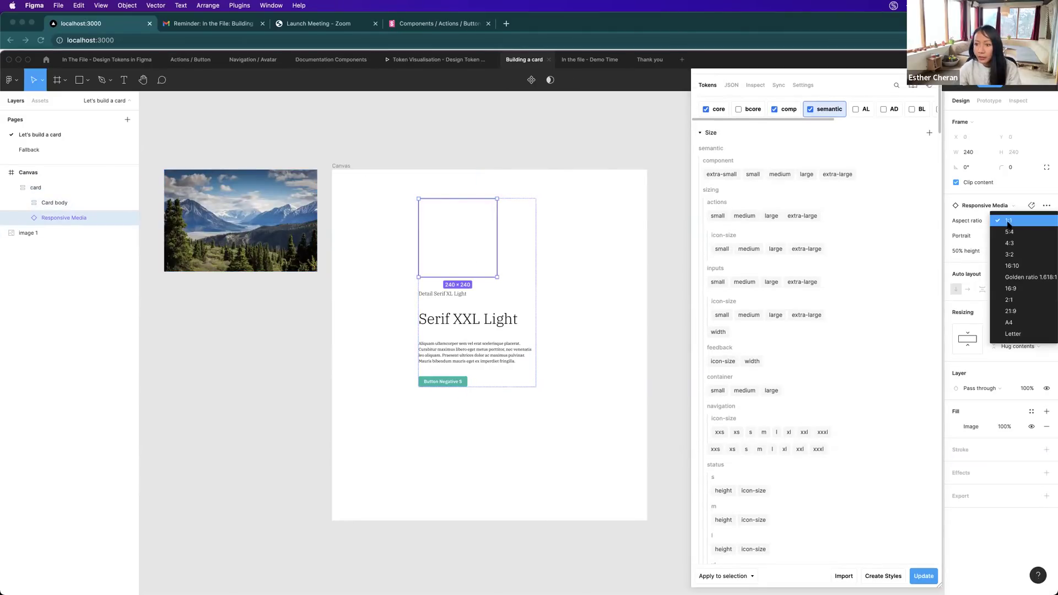
click(1017, 290)
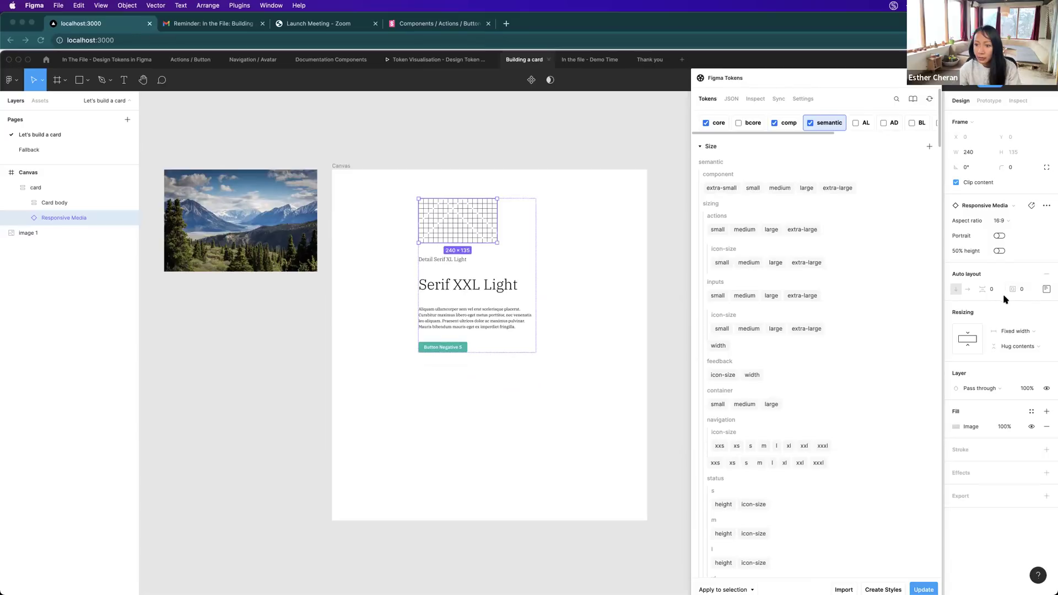
click(1014, 333)
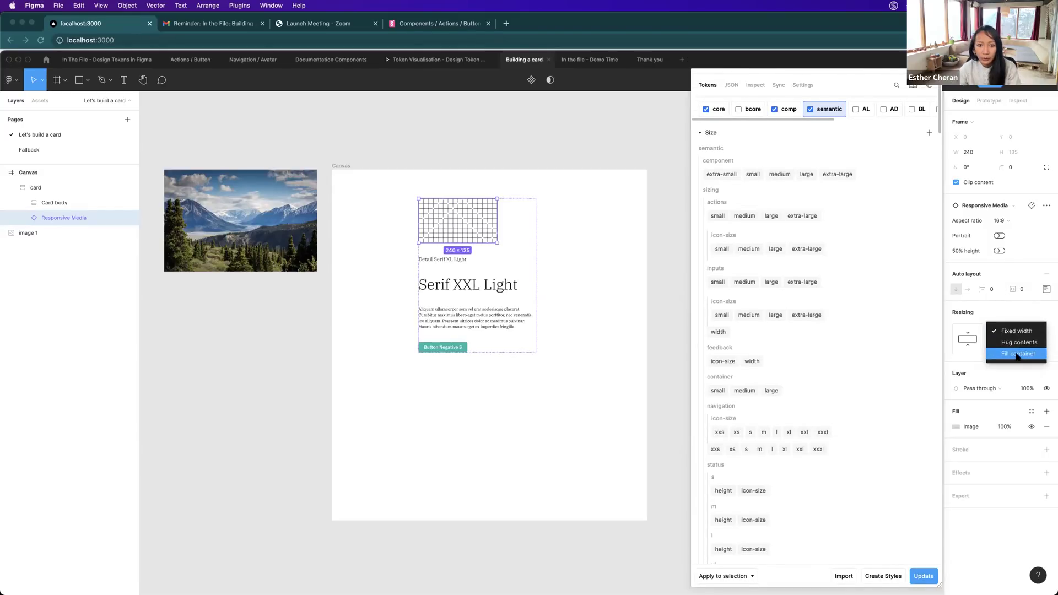
click(1017, 354)
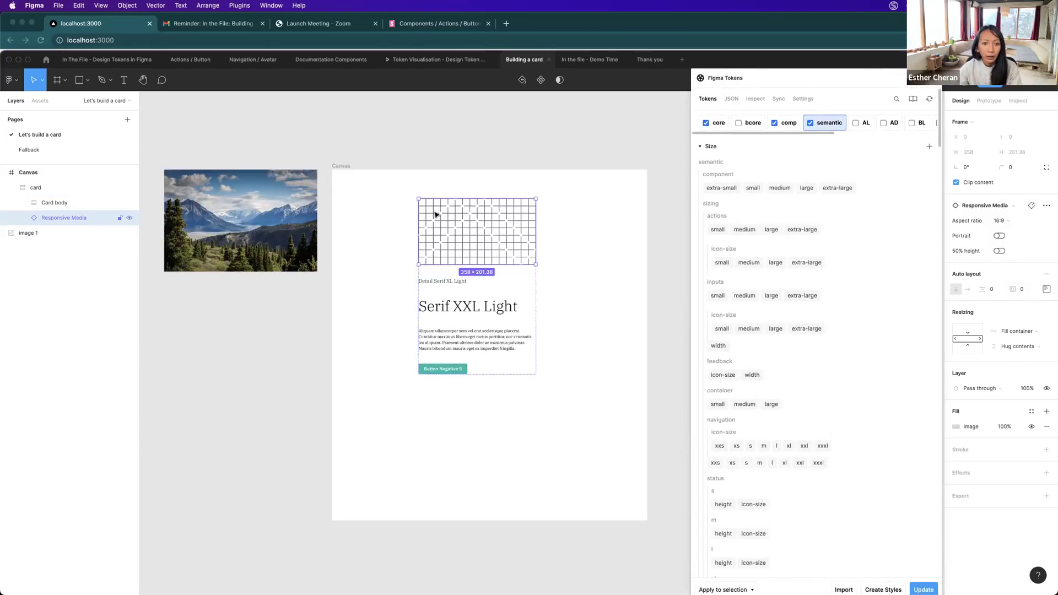
Set the auto layout spacing between items of the card frame to 0.
click(42, 188)
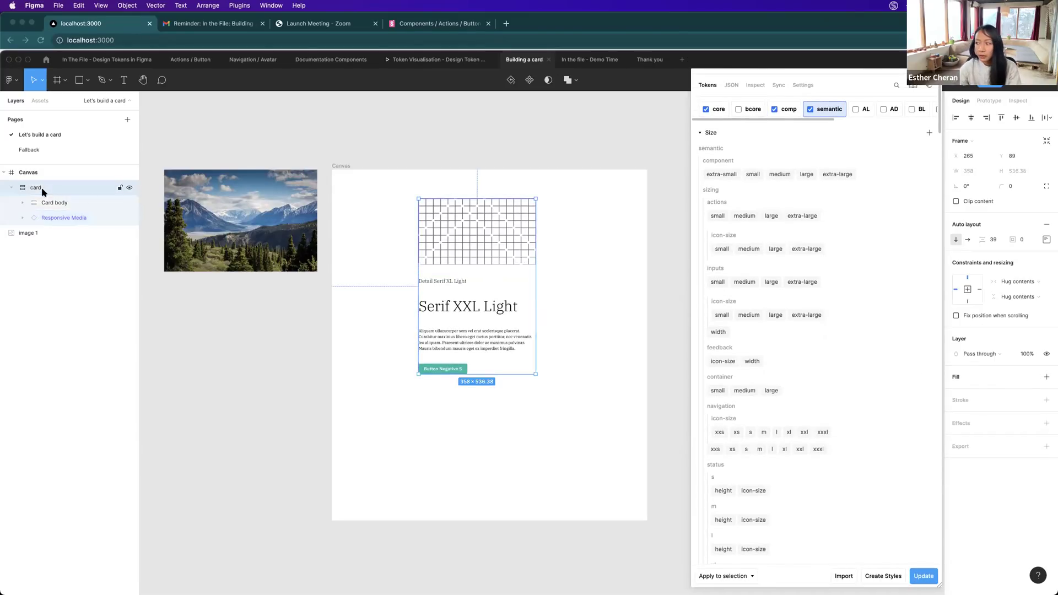
click(993, 240)
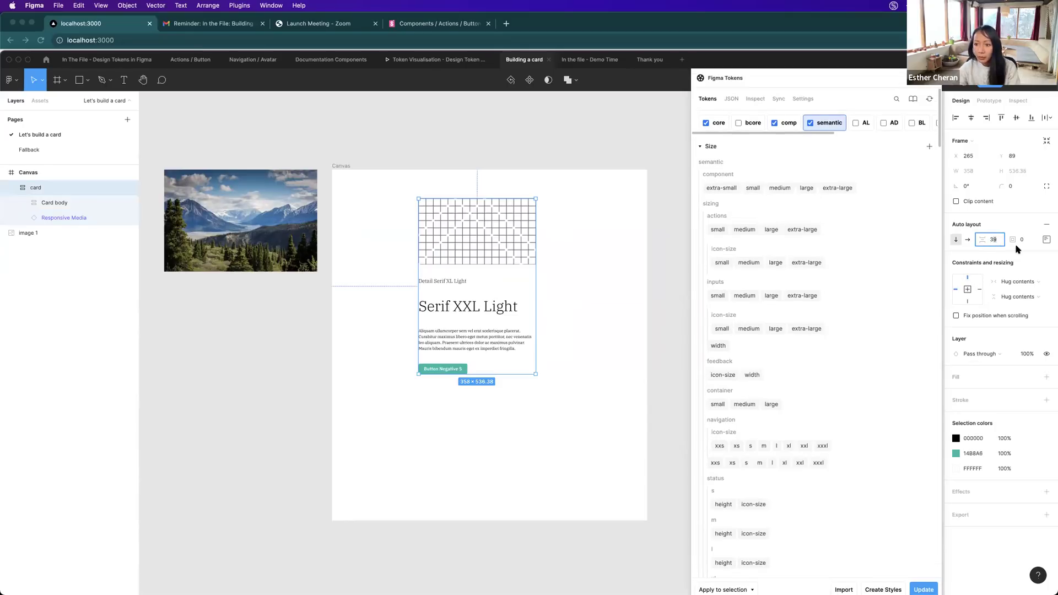
text(0)
key(Return)
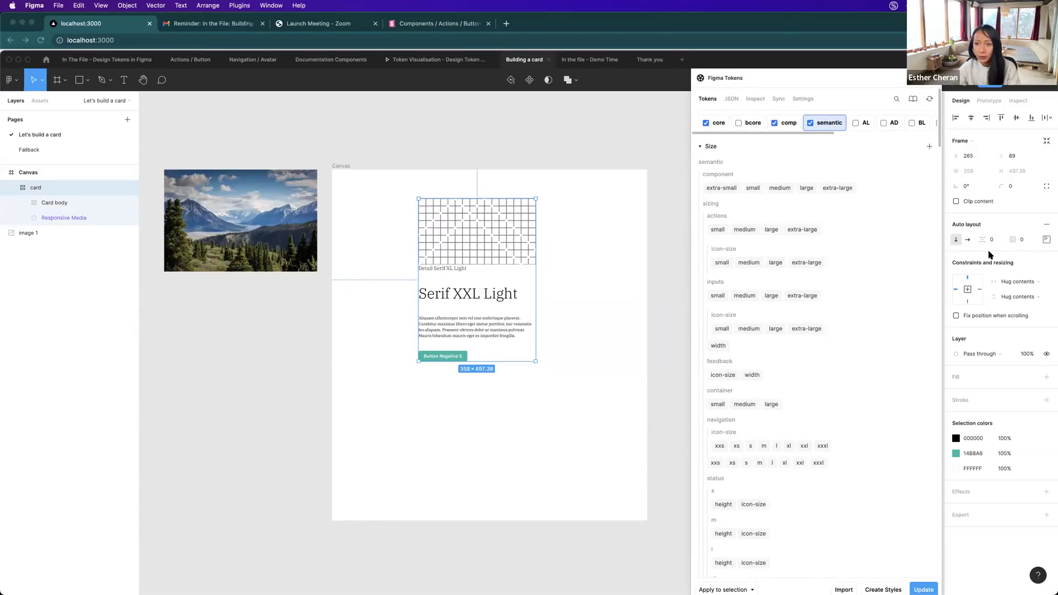
Set the auto layout padding of the Card body frame to 24.
click(42, 203)
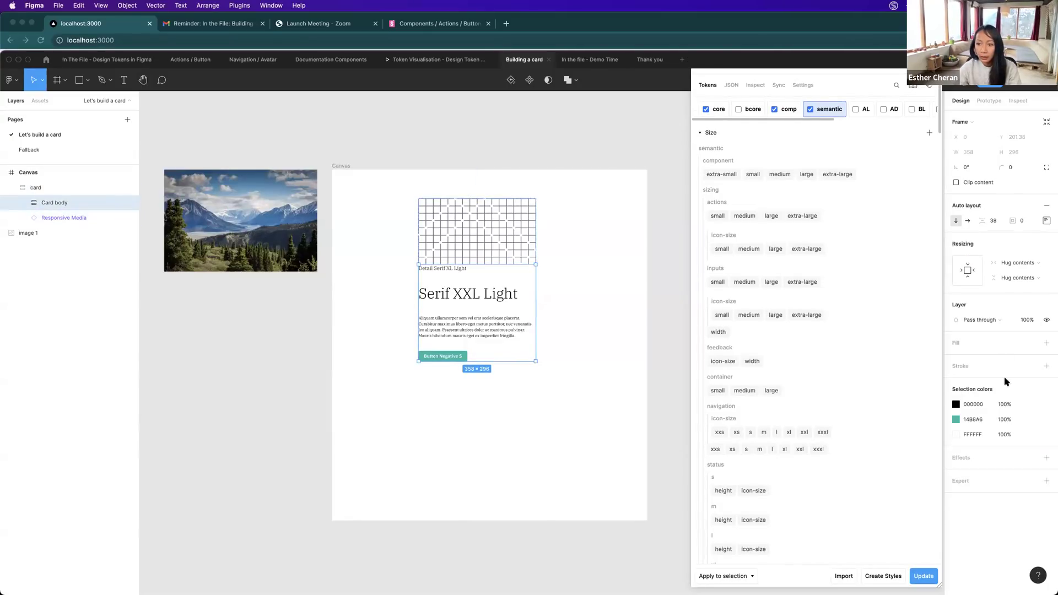
click(1022, 220)
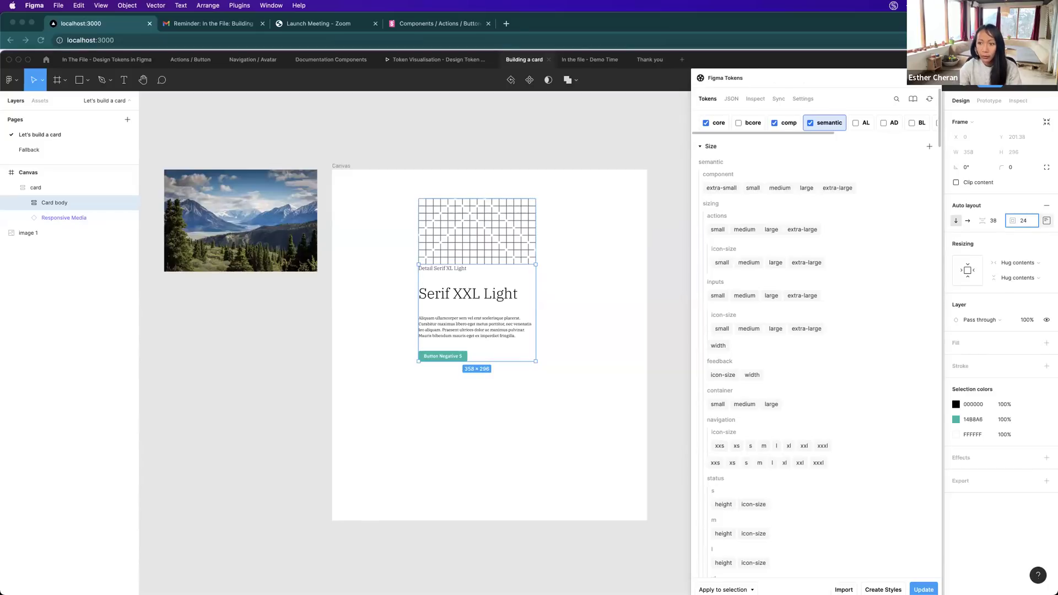
key(Return)
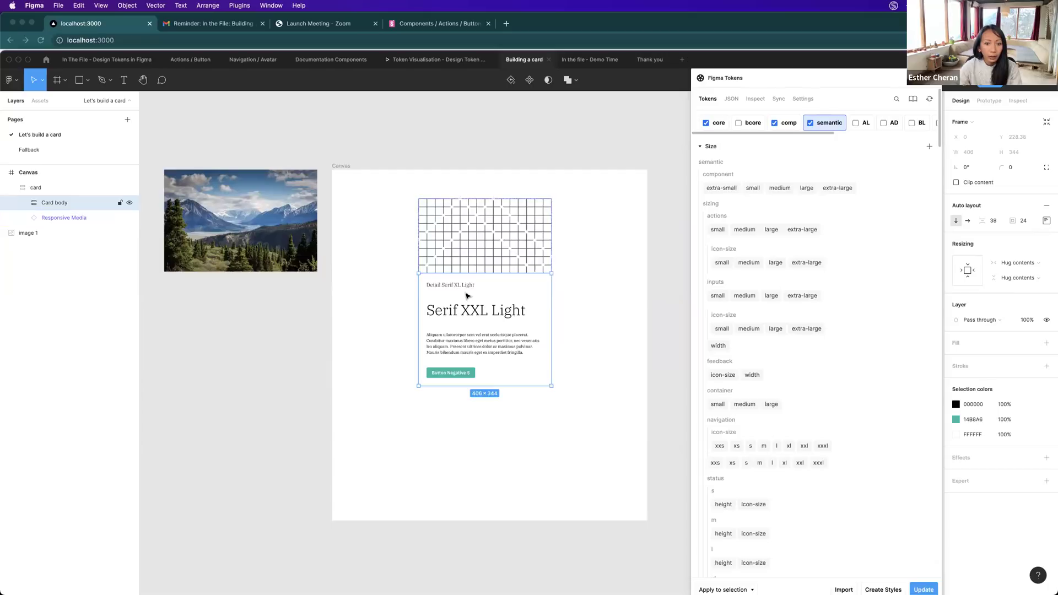
Copy the mountain landscape image's properties onto the Responsive Media instance so that it uses the photo as its fill.
click(272, 255)
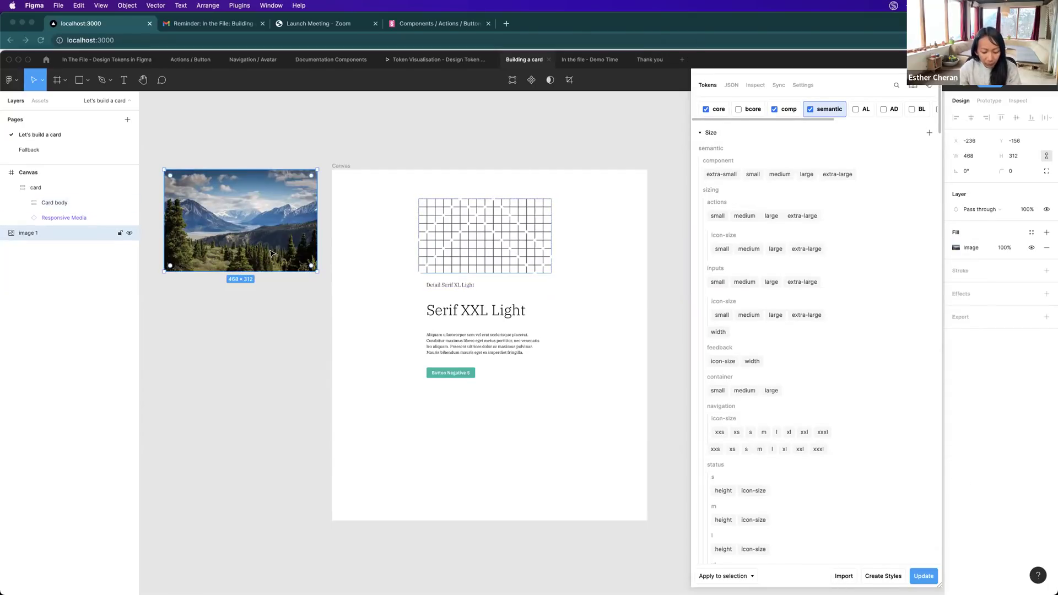
click(484, 236)
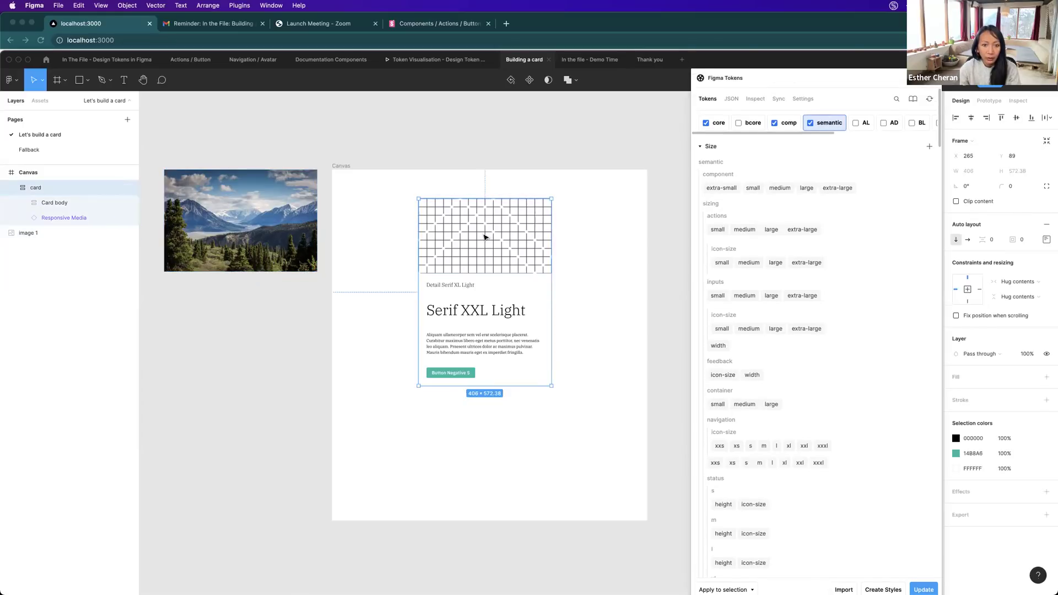
click(484, 237)
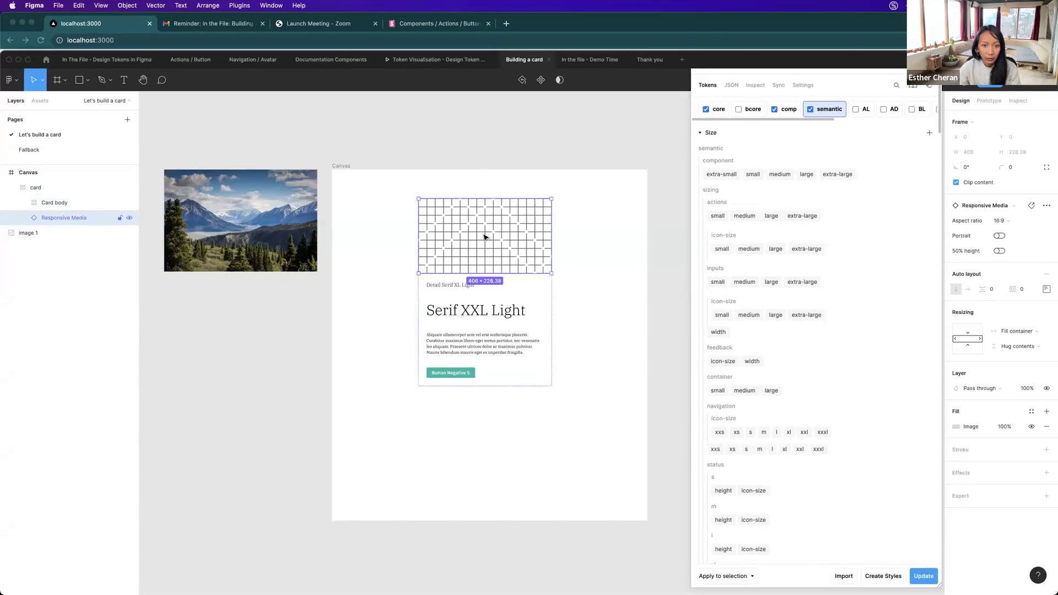
key(super+alt+v)
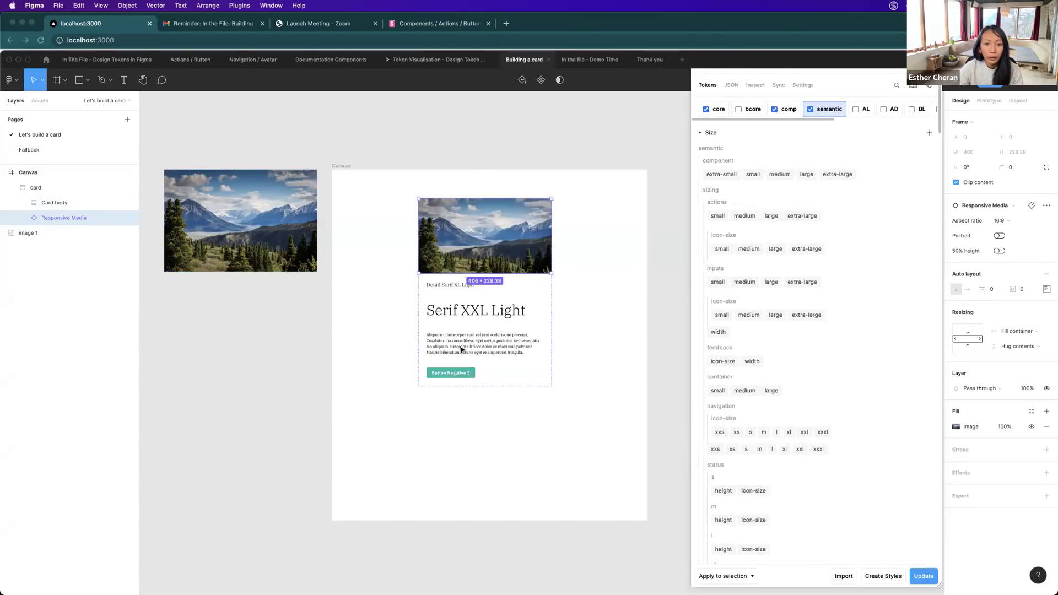
Set the Detail instance's classification to sans and make its width fill the container.
super+click(456, 287)
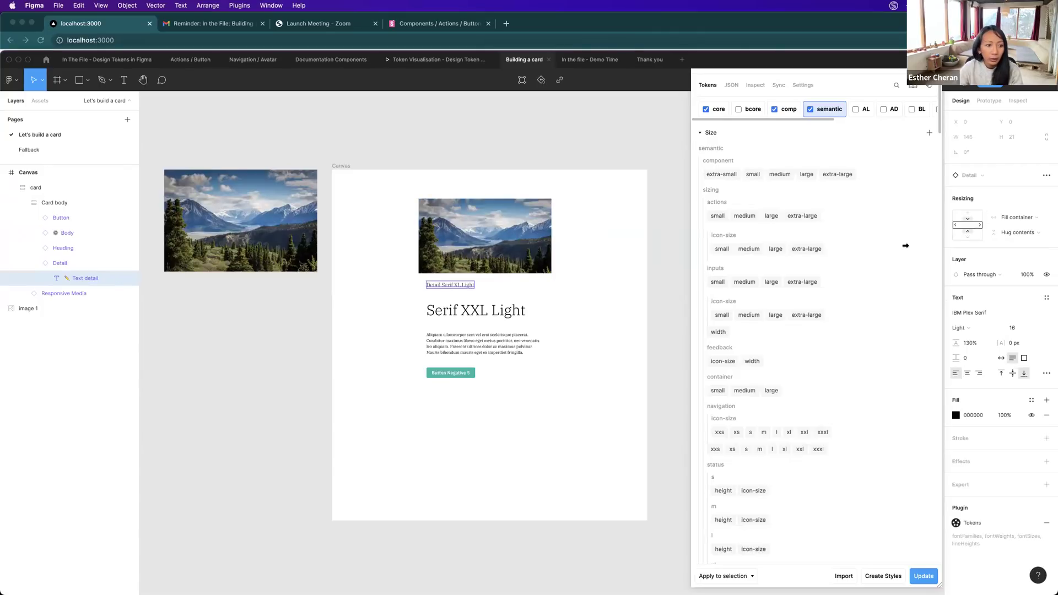
click(58, 264)
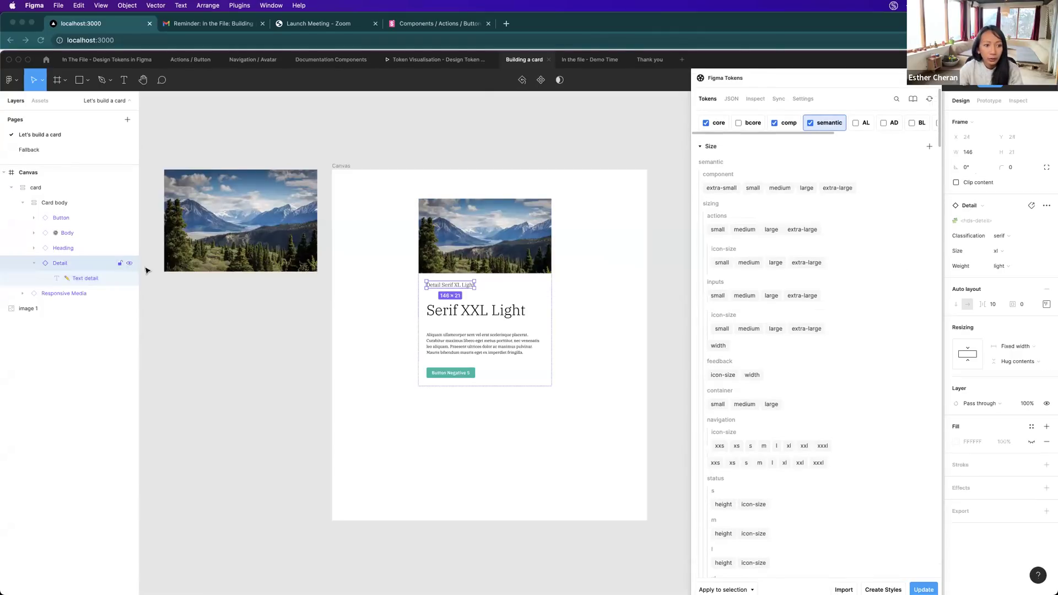
click(1010, 237)
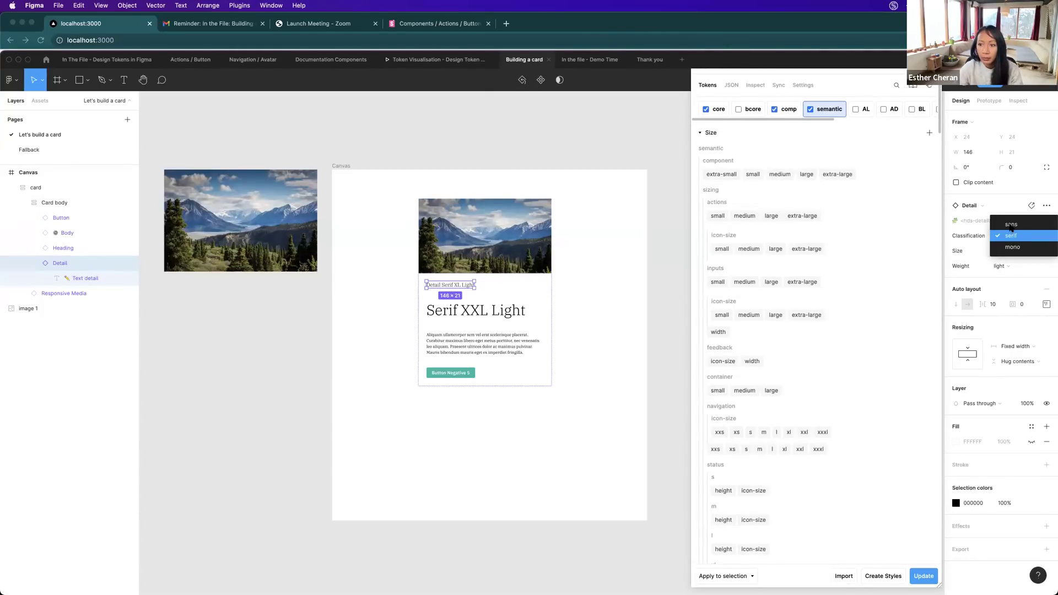
click(1011, 226)
click(1009, 268)
key(Escape)
click(1018, 349)
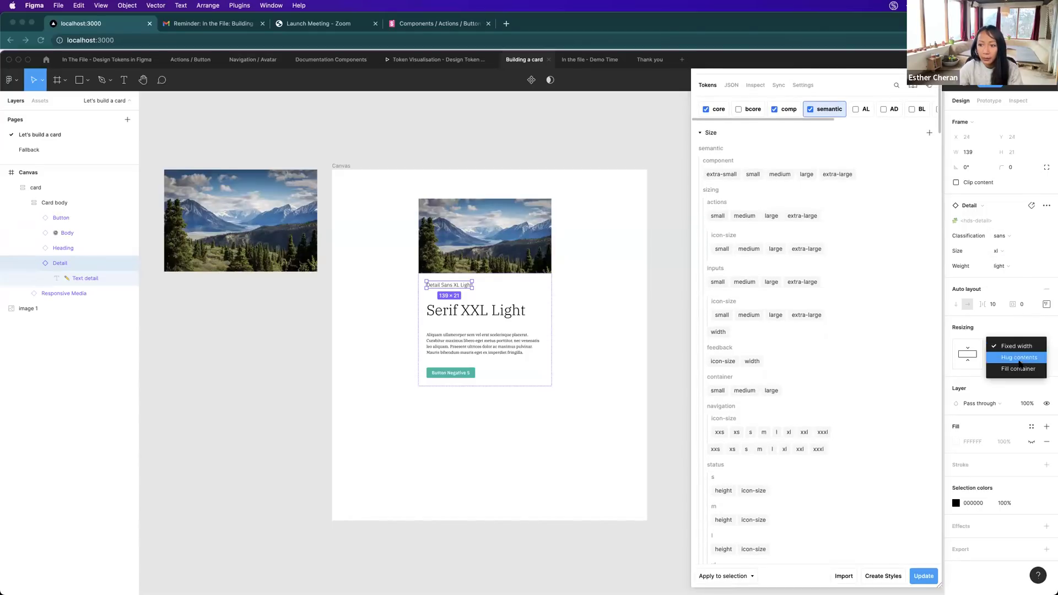
click(1013, 358)
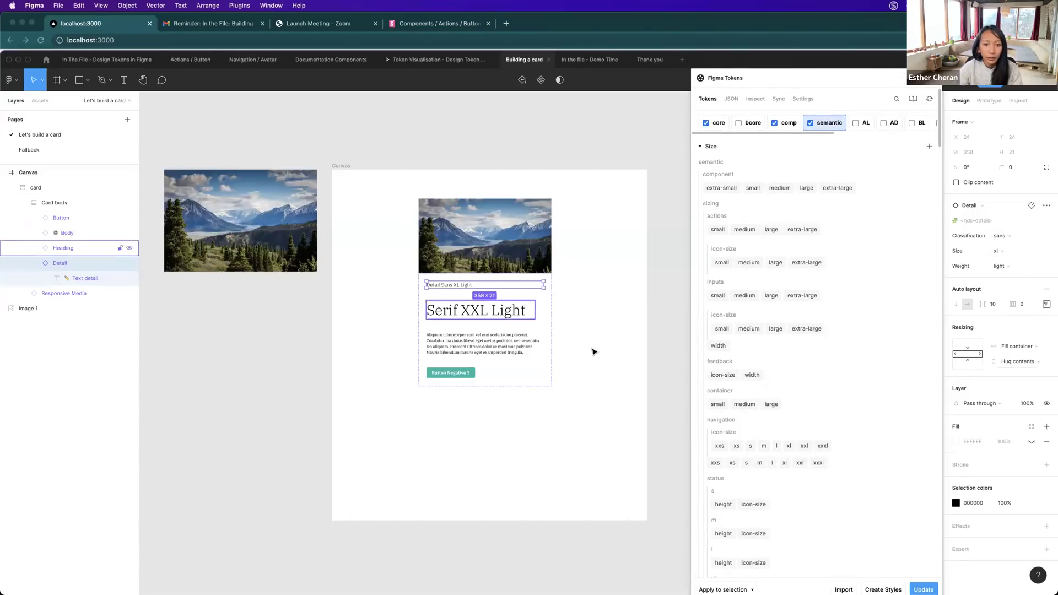
key(Escape)
Change the card frame's horizontal resizing from hugging its contents to a fixed width of 350.
click(37, 188)
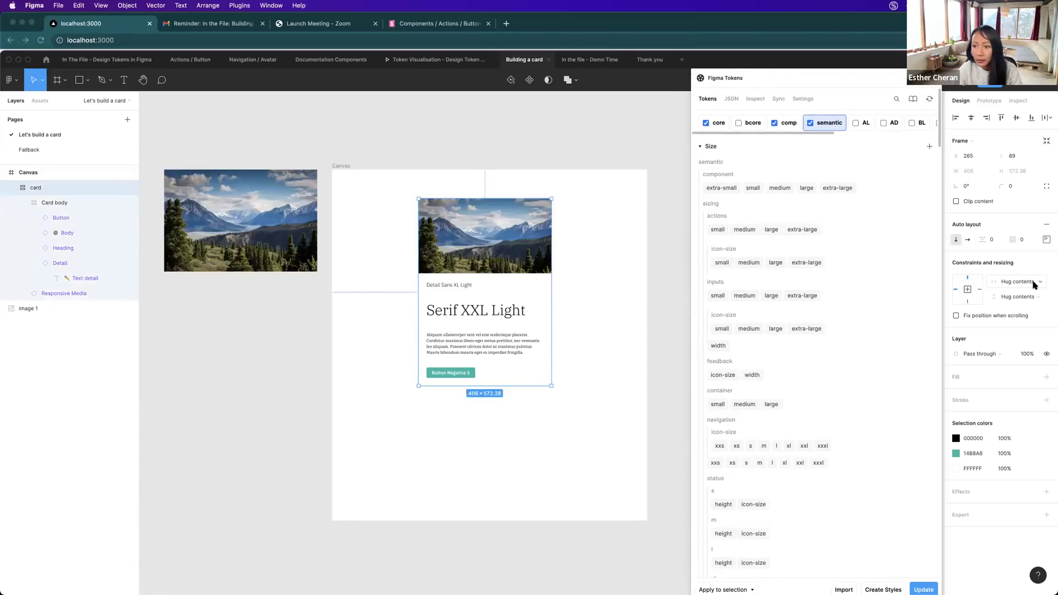
click(1032, 282)
click(1018, 270)
click(970, 171)
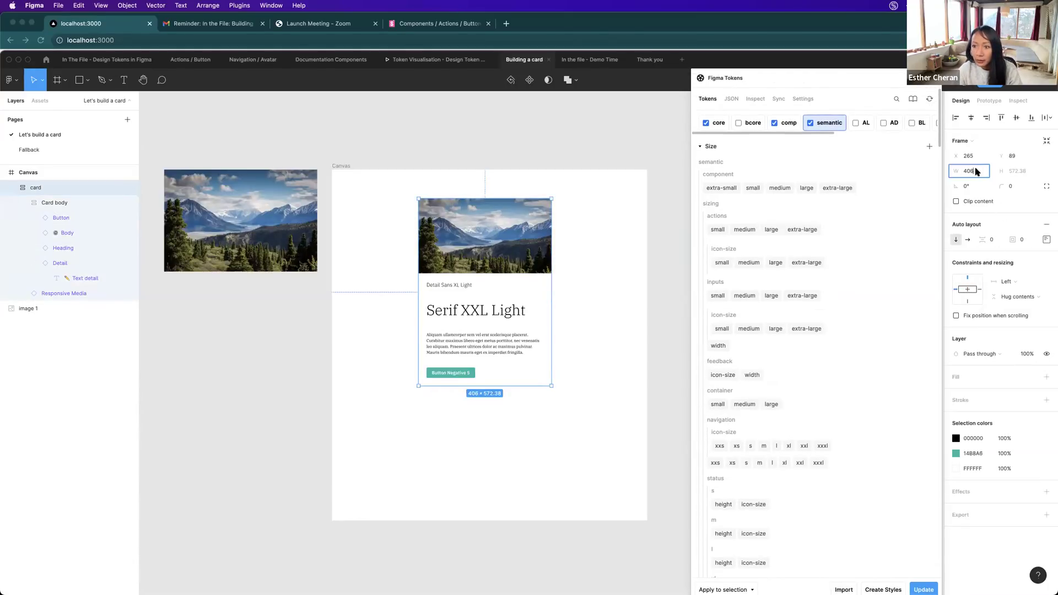
text(350)
key(Return)
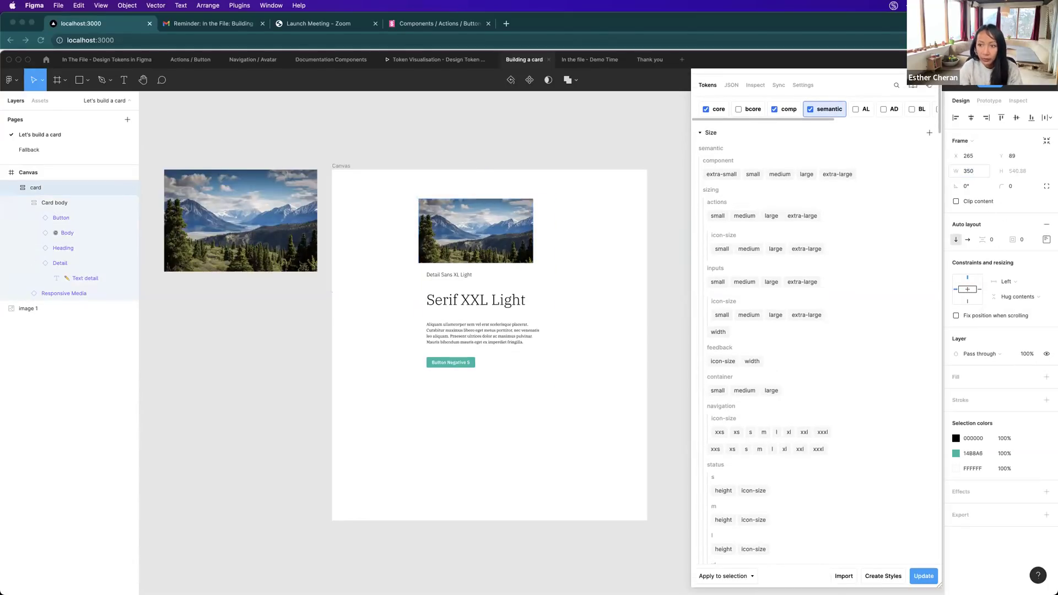
Make the Card body frame's width fill the card container.
super+click(453, 275)
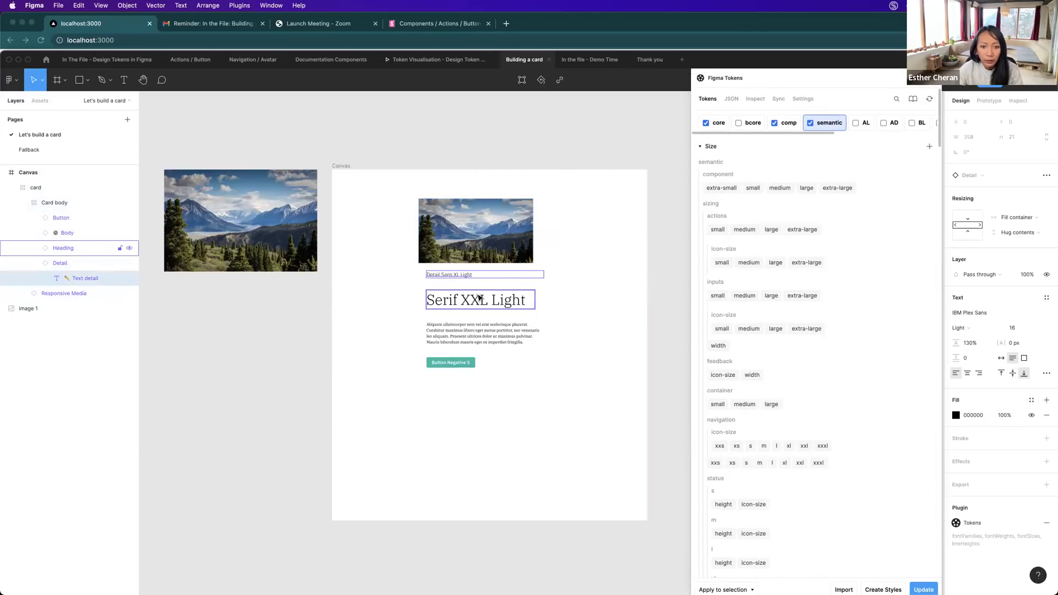
click(63, 203)
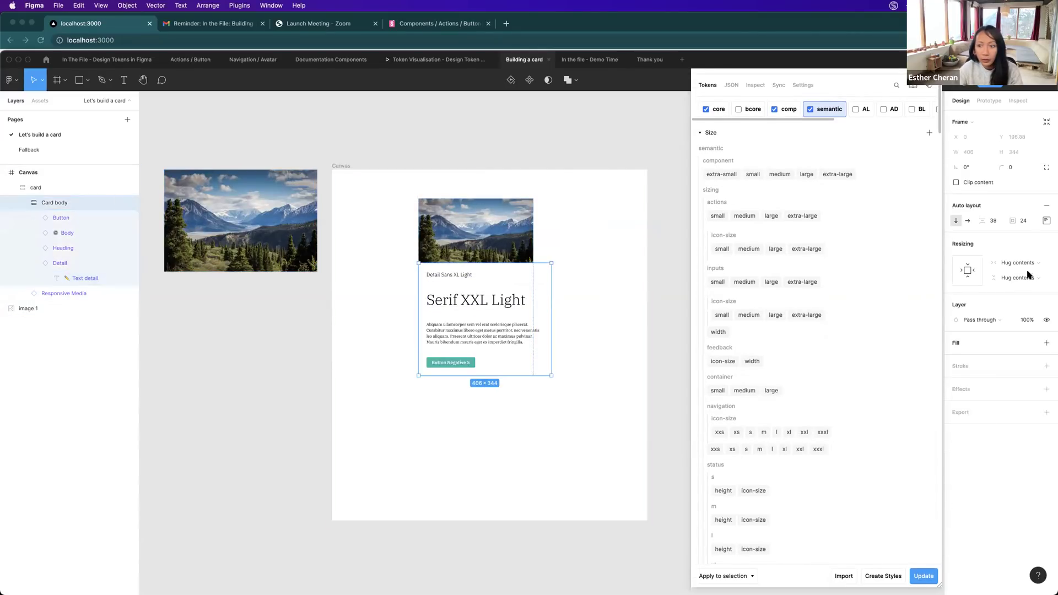
click(1019, 263)
click(1022, 276)
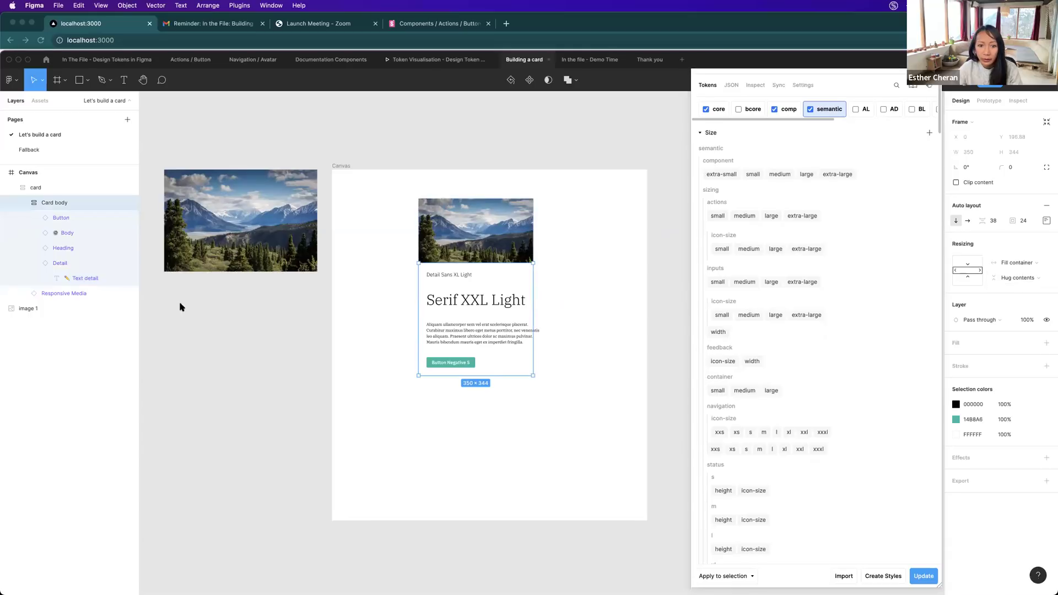
Make the Body text instance's width fill the Card body container.
click(53, 219)
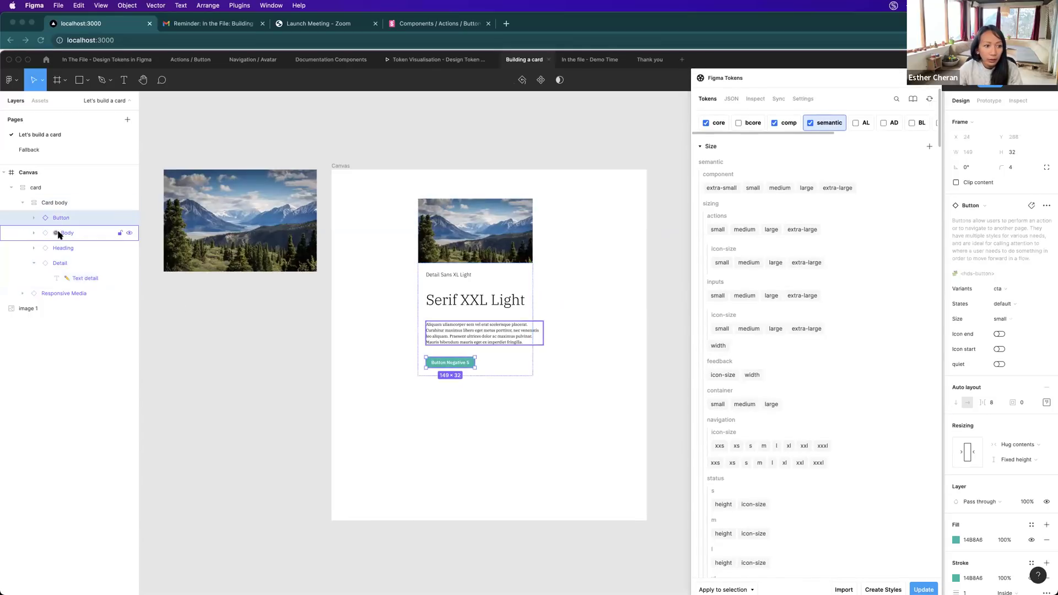
click(59, 234)
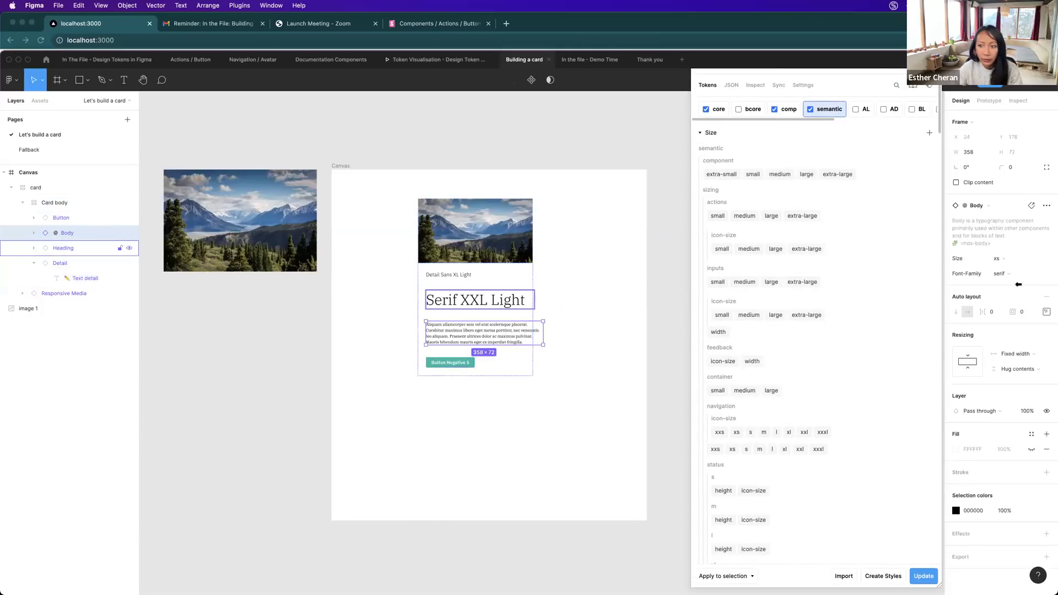
click(1017, 353)
click(1018, 376)
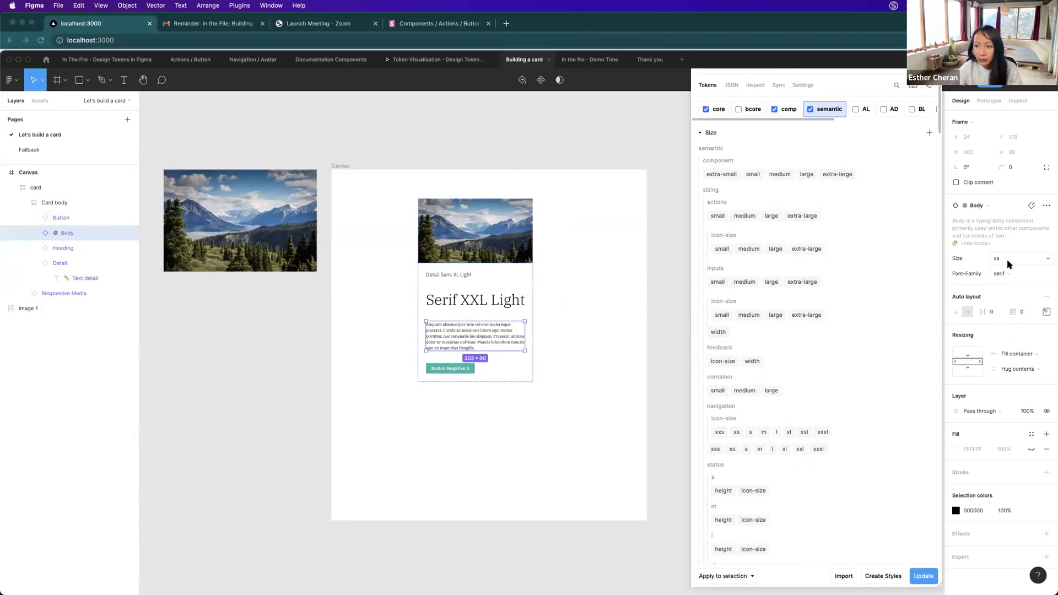
Set the Body instance's size to m and its font family to sans.
click(1009, 262)
click(1008, 282)
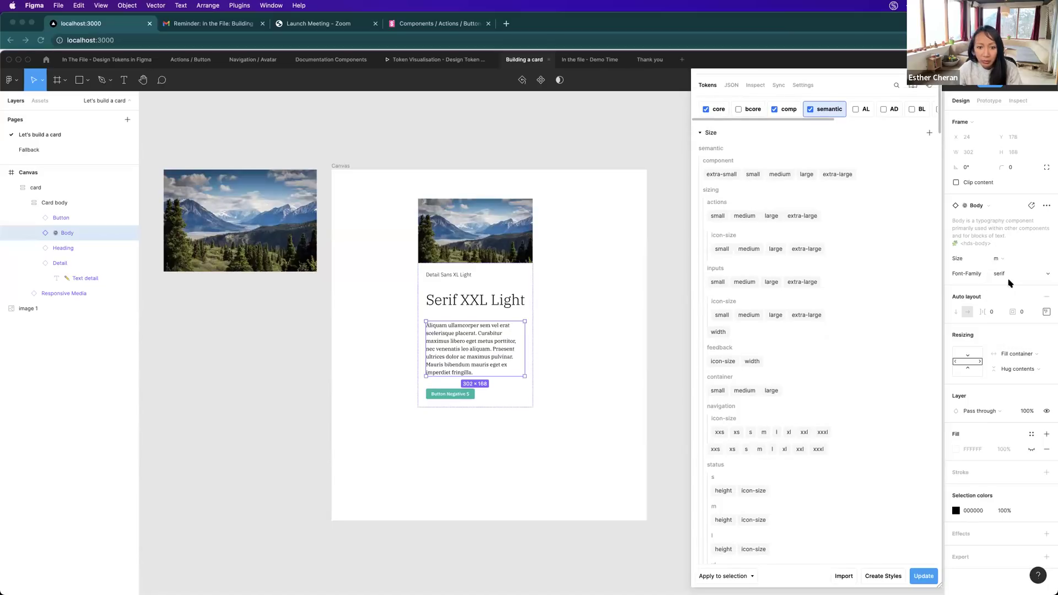
click(1010, 274)
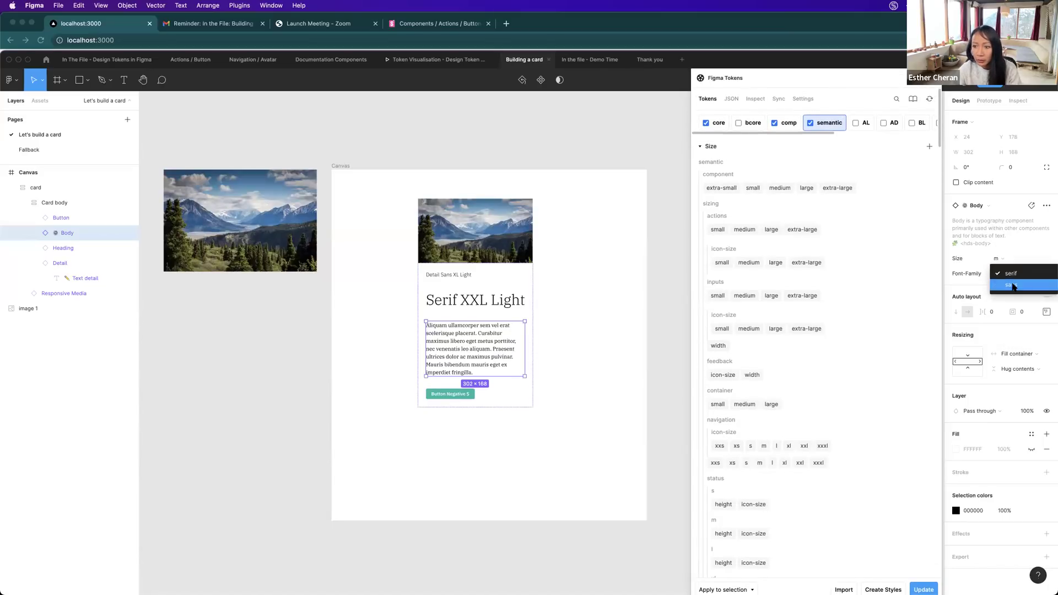
click(1011, 285)
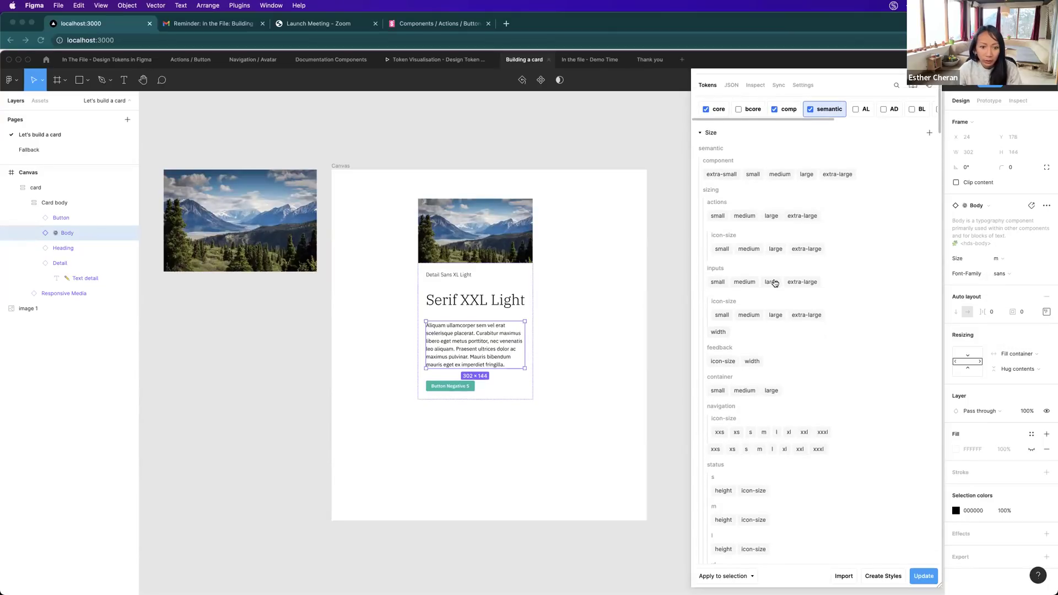
Set the Heading instance's font family to sans, its font weight to bold and its font size to l.
click(50, 251)
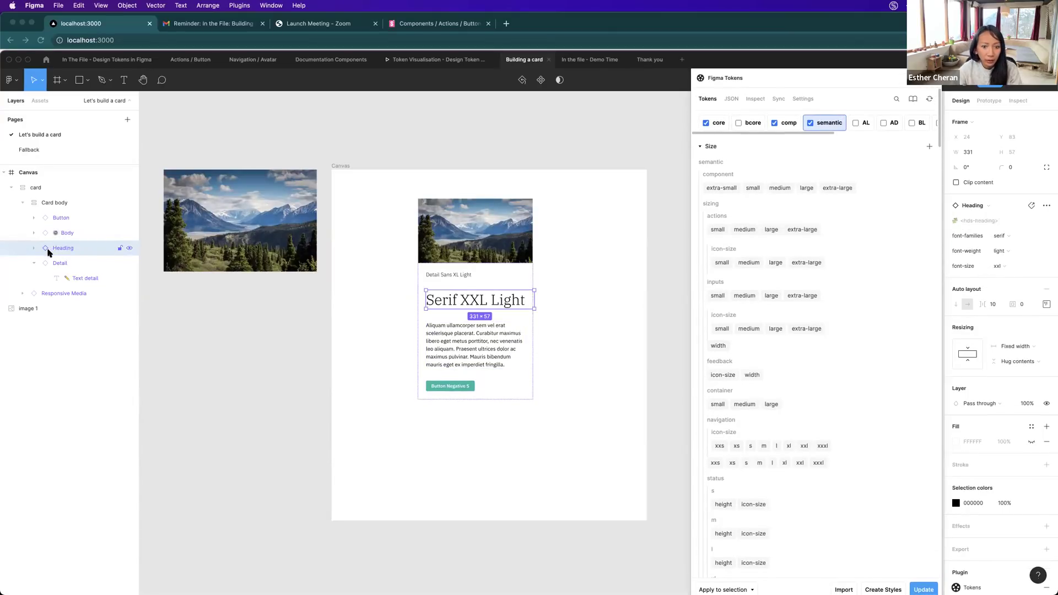
click(1010, 237)
click(1011, 226)
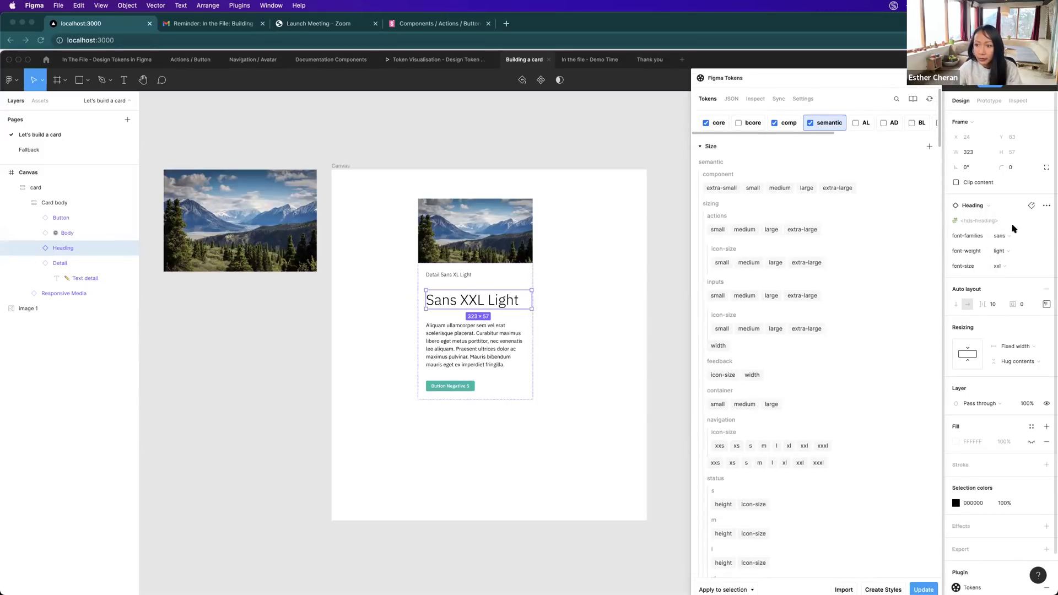
click(1012, 253)
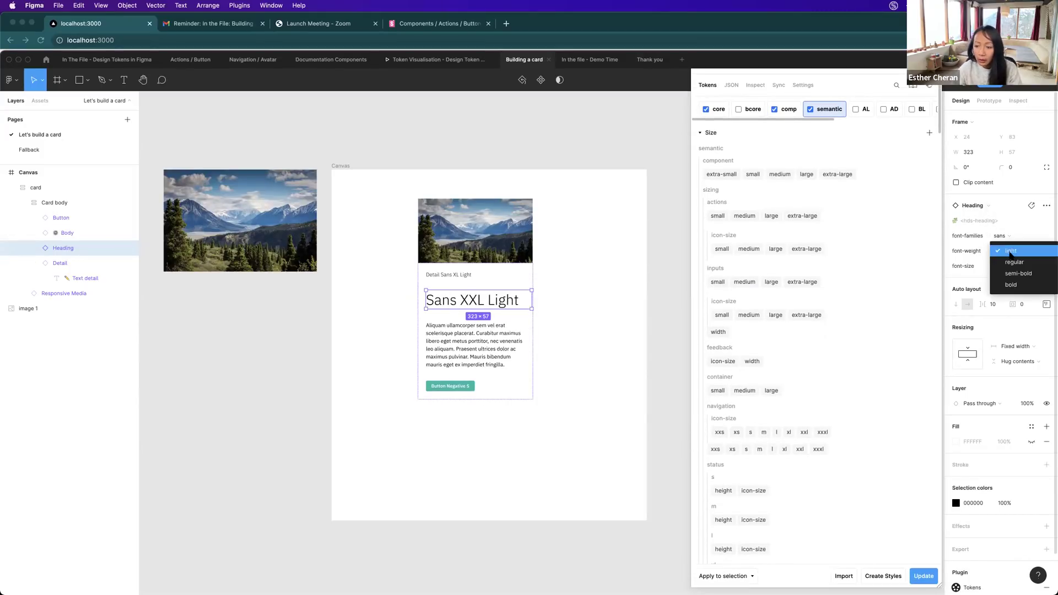
click(1011, 284)
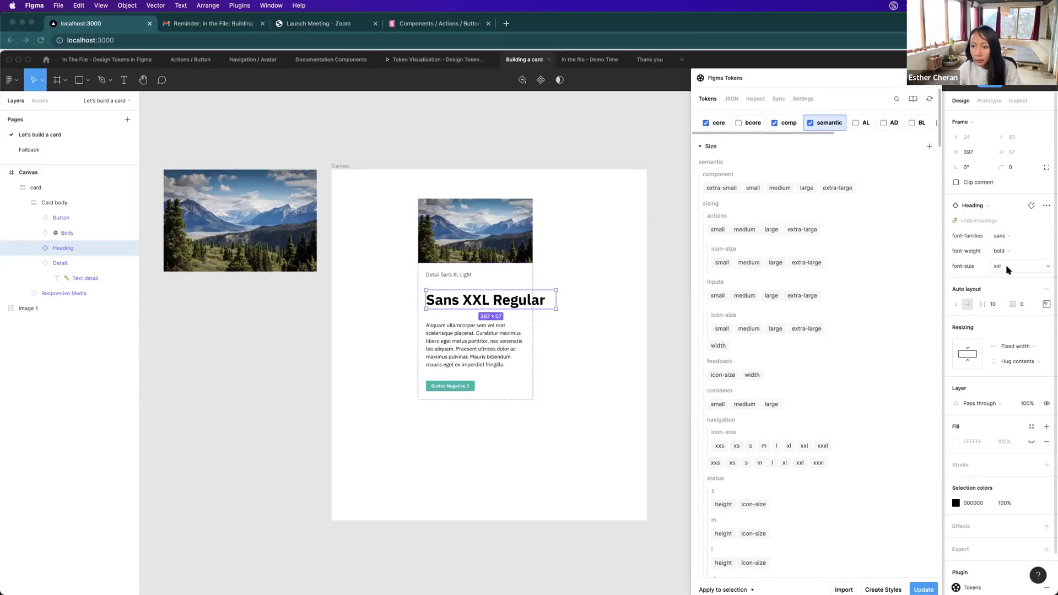
click(1006, 269)
click(1009, 248)
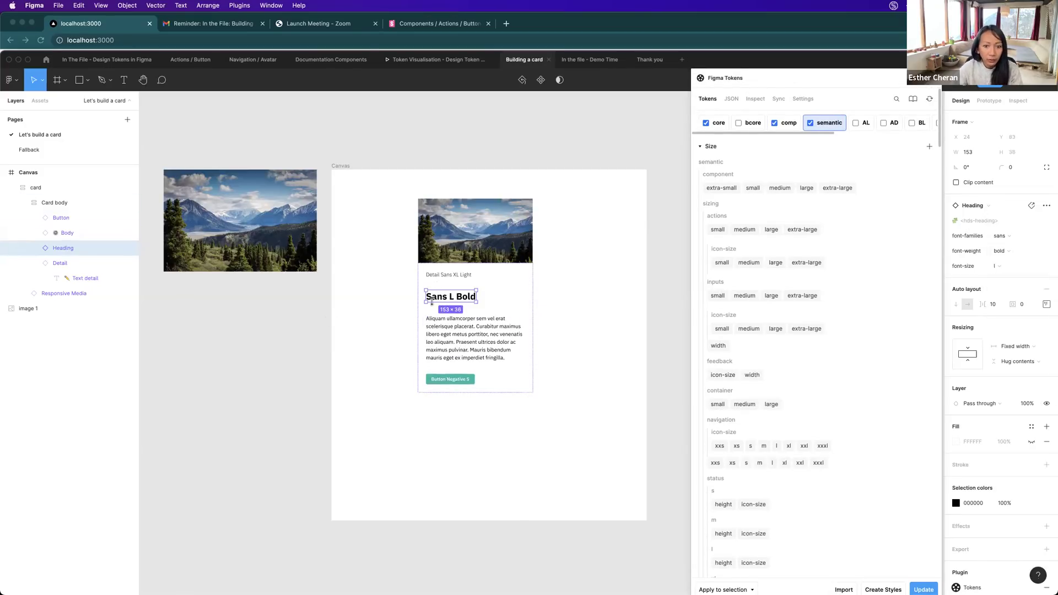
Make the Heading instance's width fill the Card body container, matching the Detail and Body instances.
scroll(499, 332, up, 5)
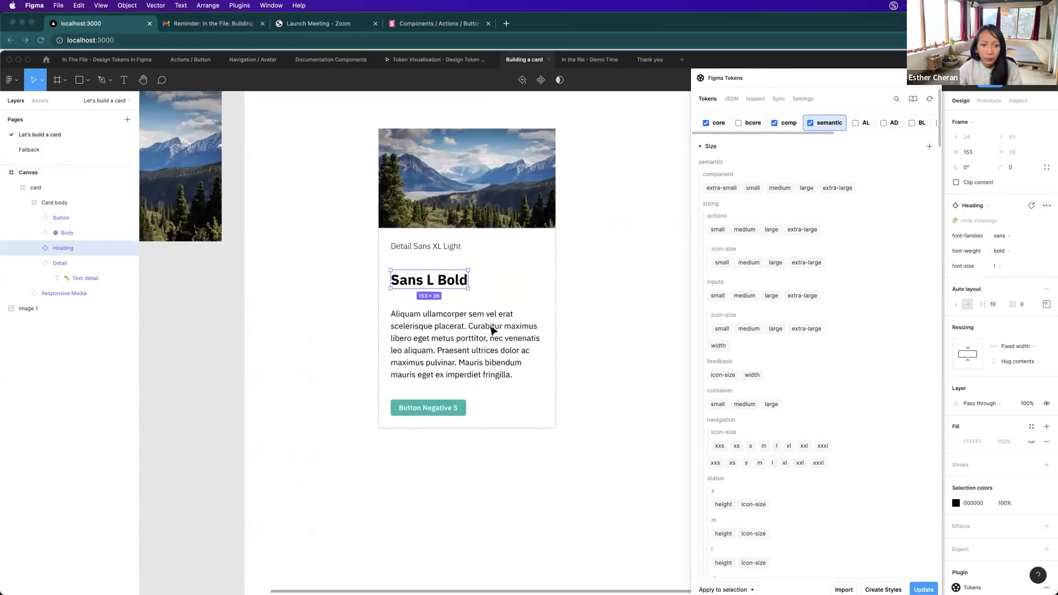
scroll(493, 330, up, 3)
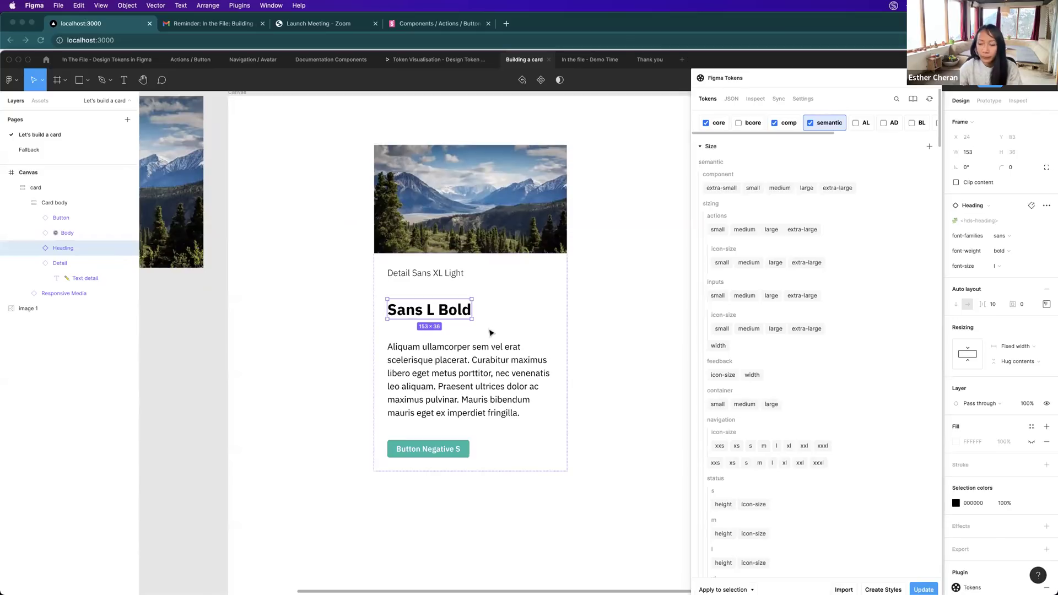
click(428, 275)
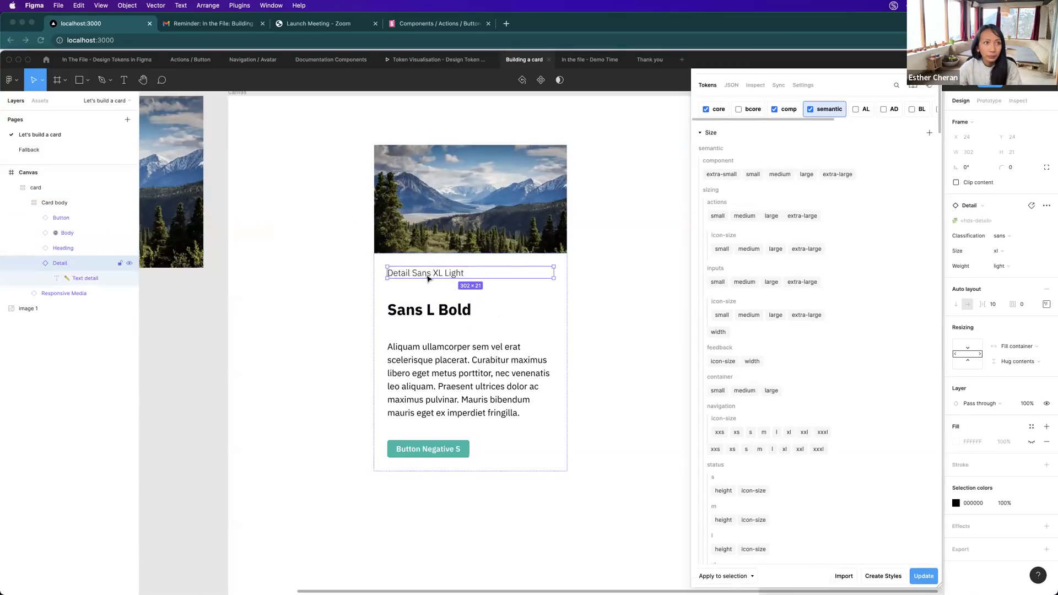
click(428, 310)
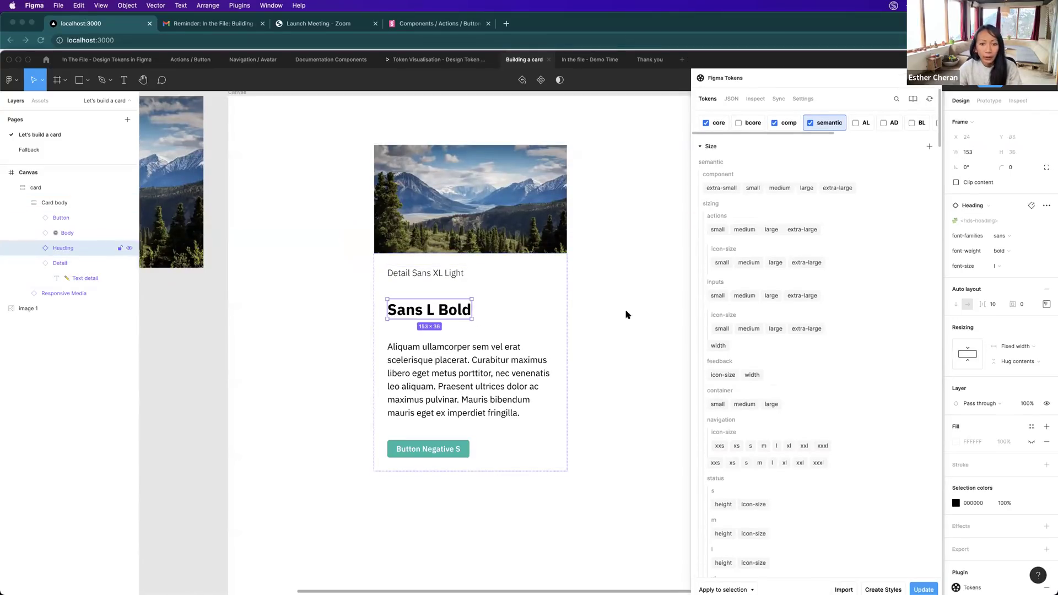
click(1029, 347)
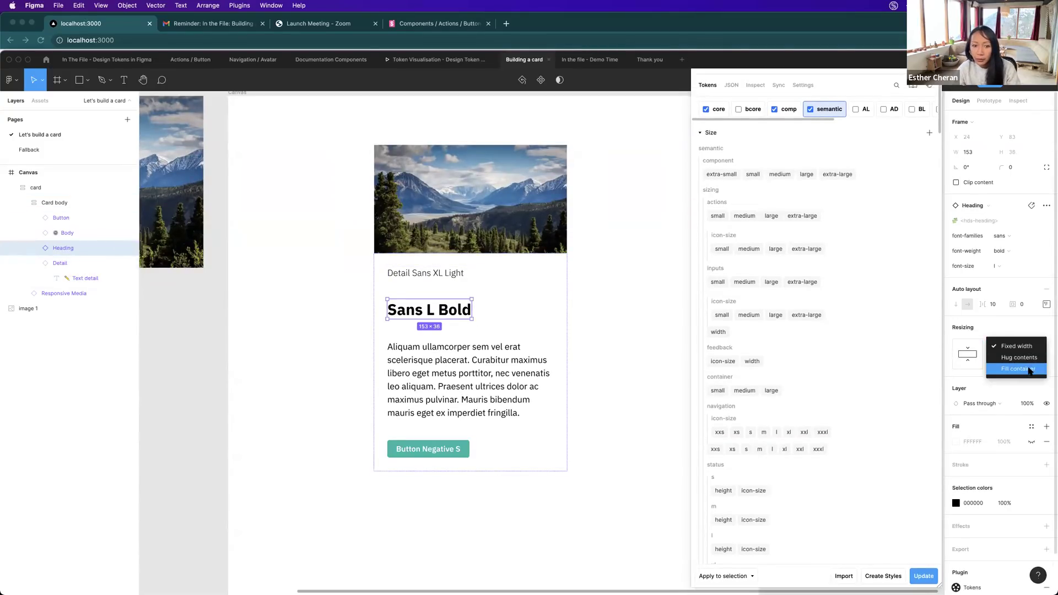
click(1014, 368)
click(440, 274)
click(435, 310)
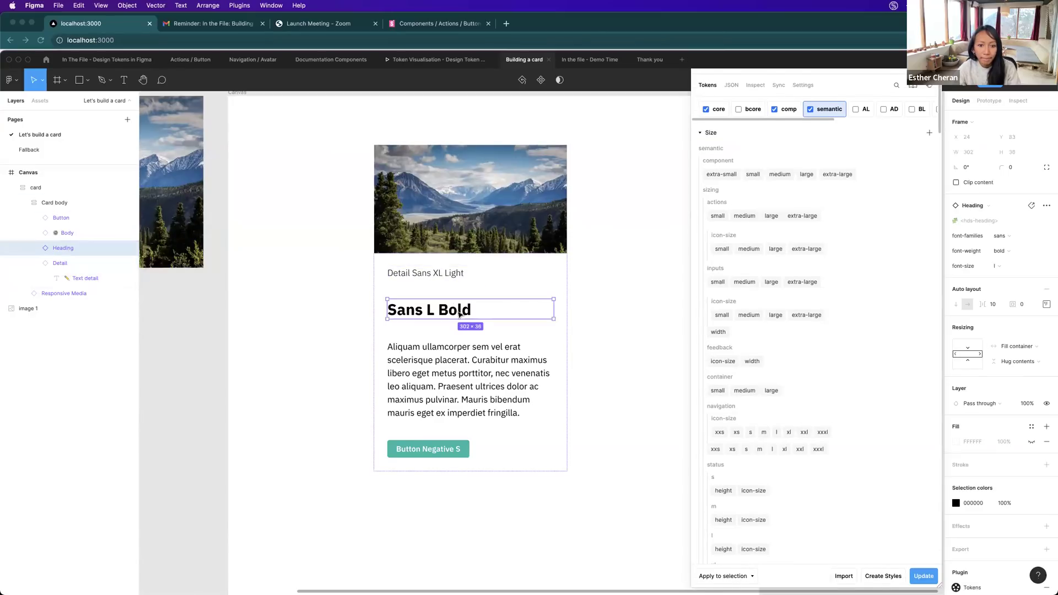
click(486, 373)
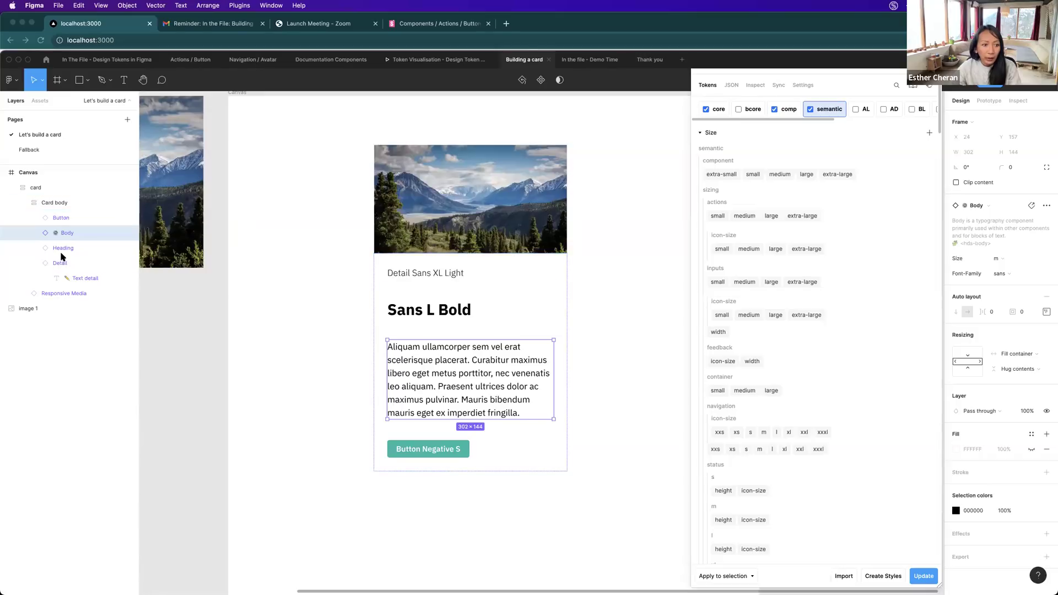
Set the auto layout spacing between the items of the Card body frame to 16.
click(50, 203)
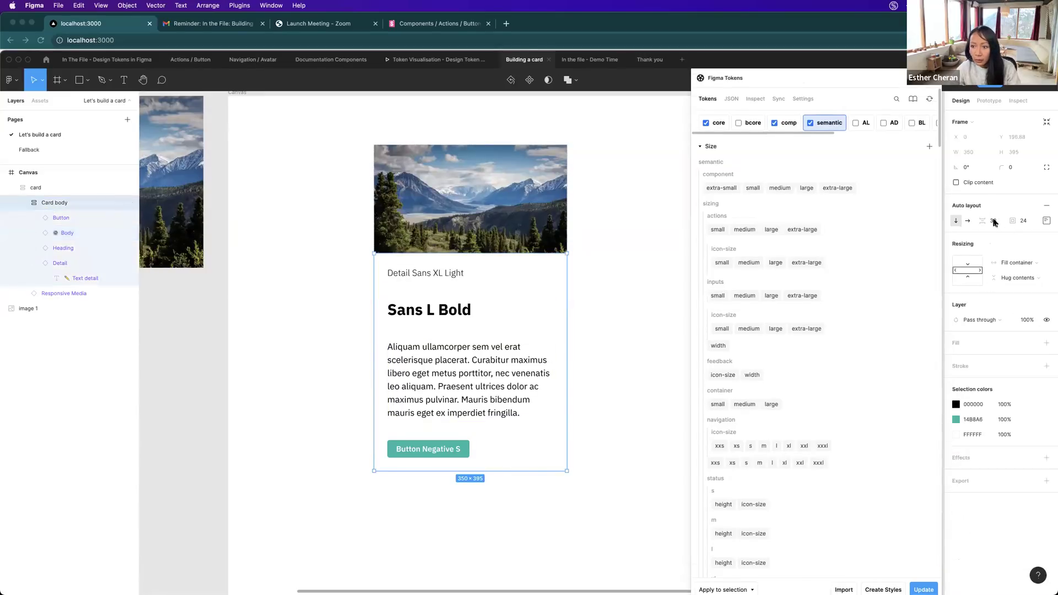
text(1)
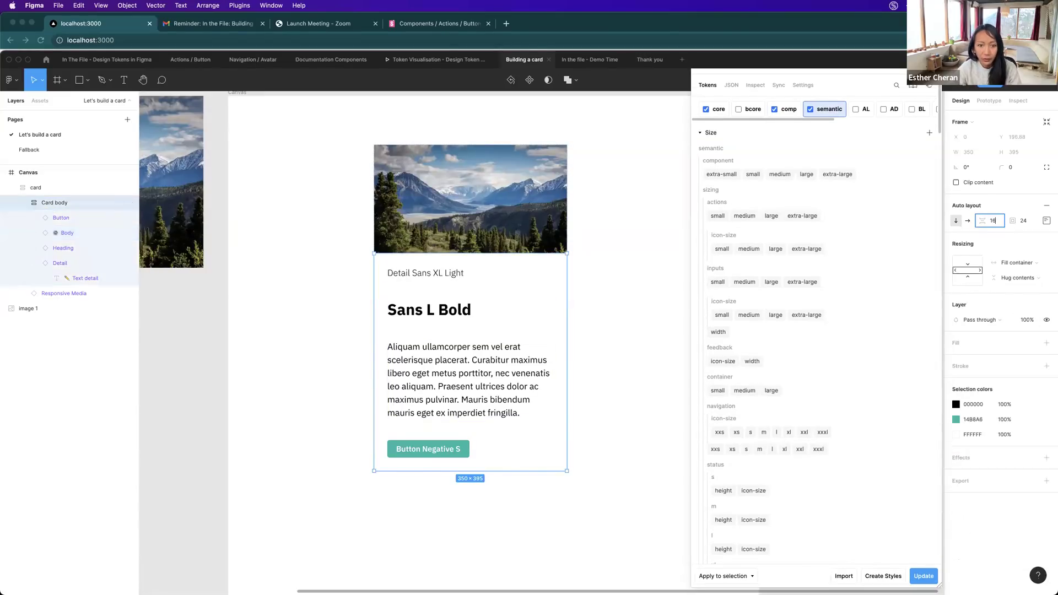
text(6)
key(Return)
click(611, 367)
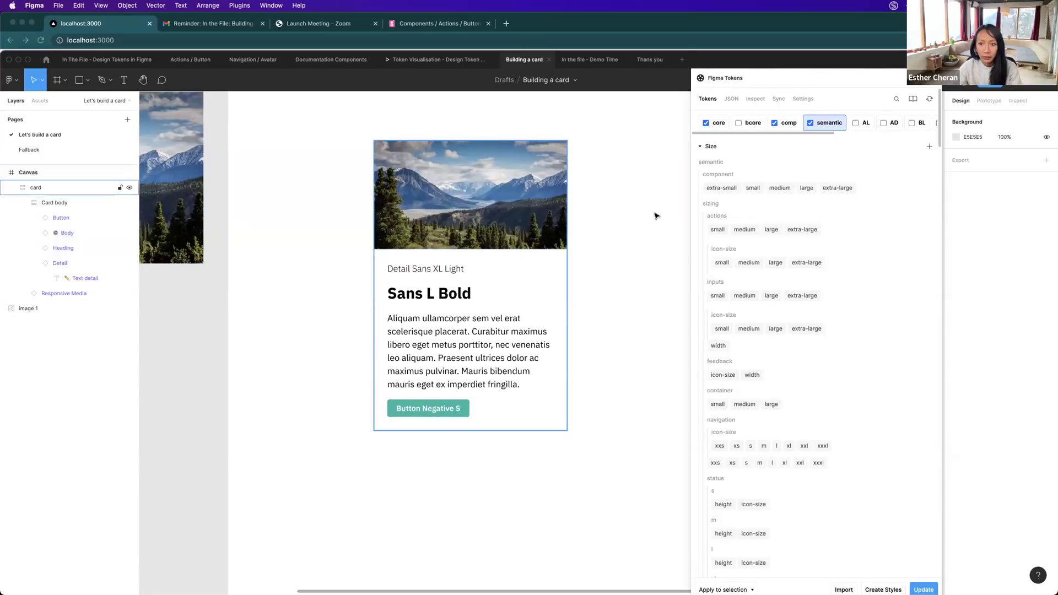
scroll(467, 278, up, 1)
scroll(467, 278, down, 1)
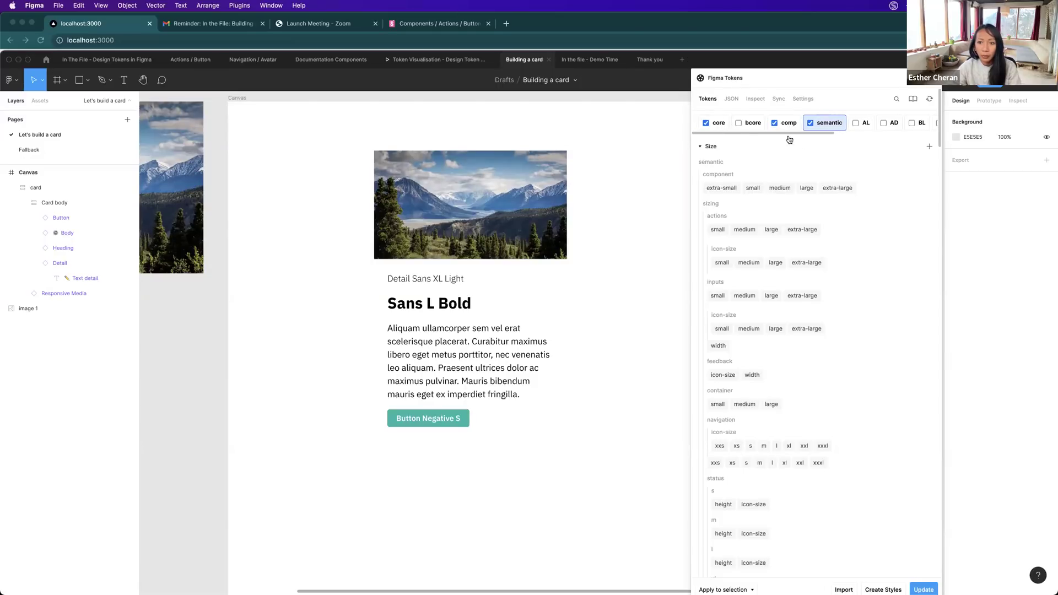
Examine the core and comp token sets and the sizing and spacing tokens of the semantic set.
click(718, 126)
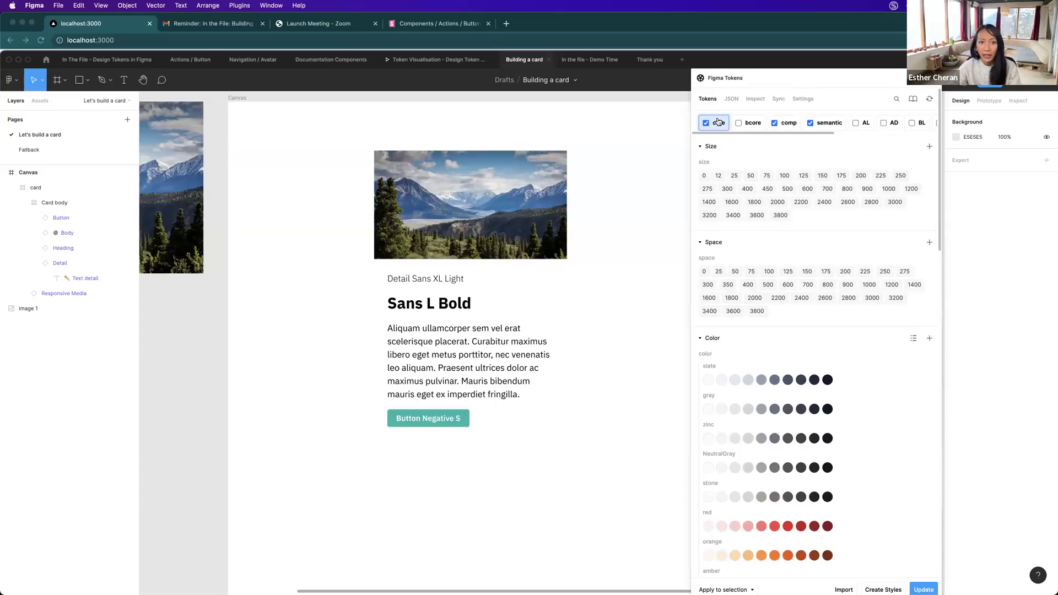
click(789, 126)
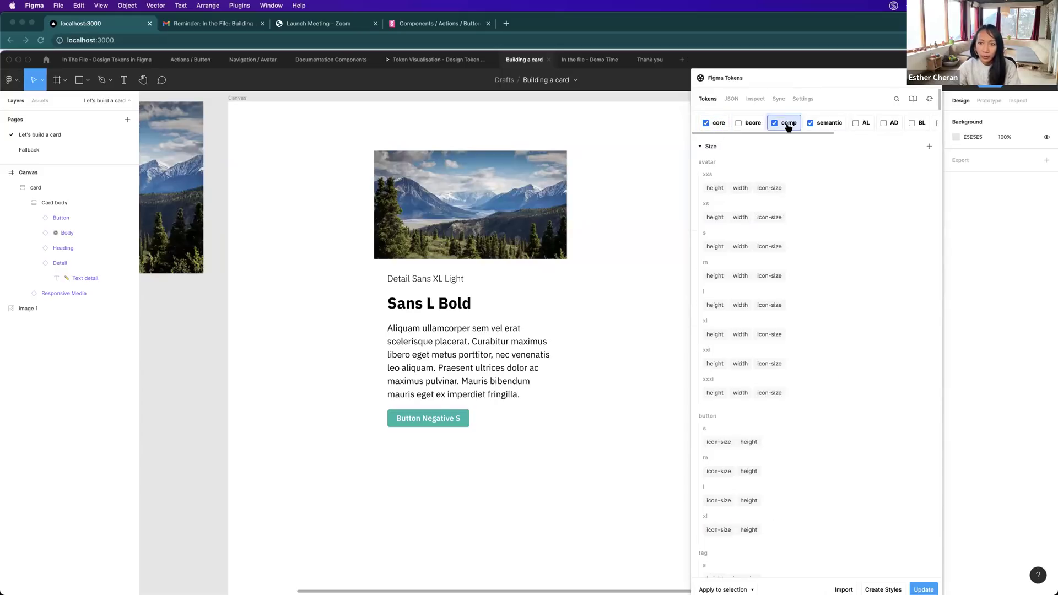
click(829, 123)
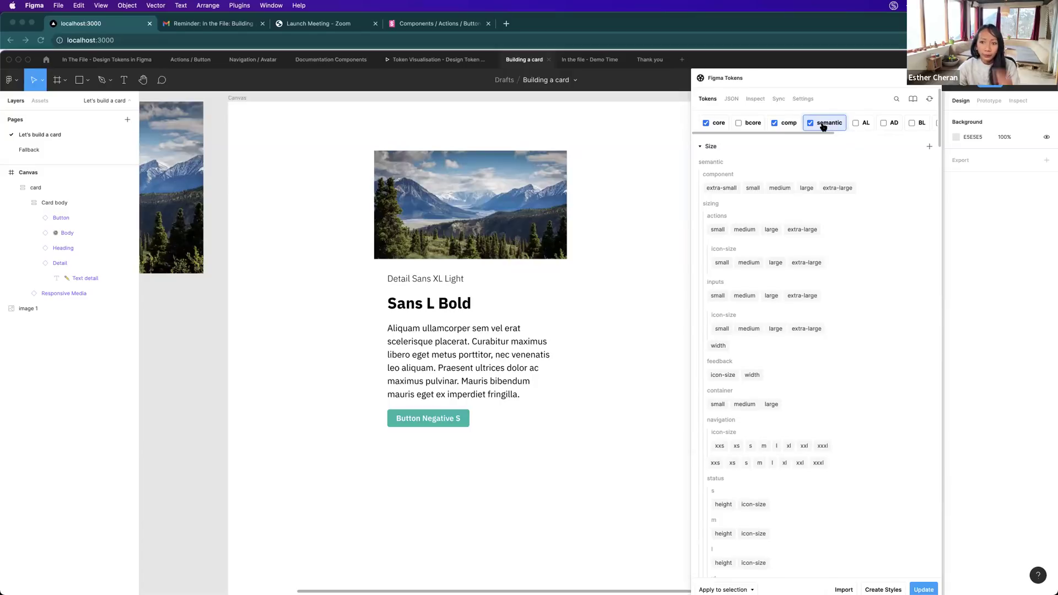
scroll(745, 231, down, 3)
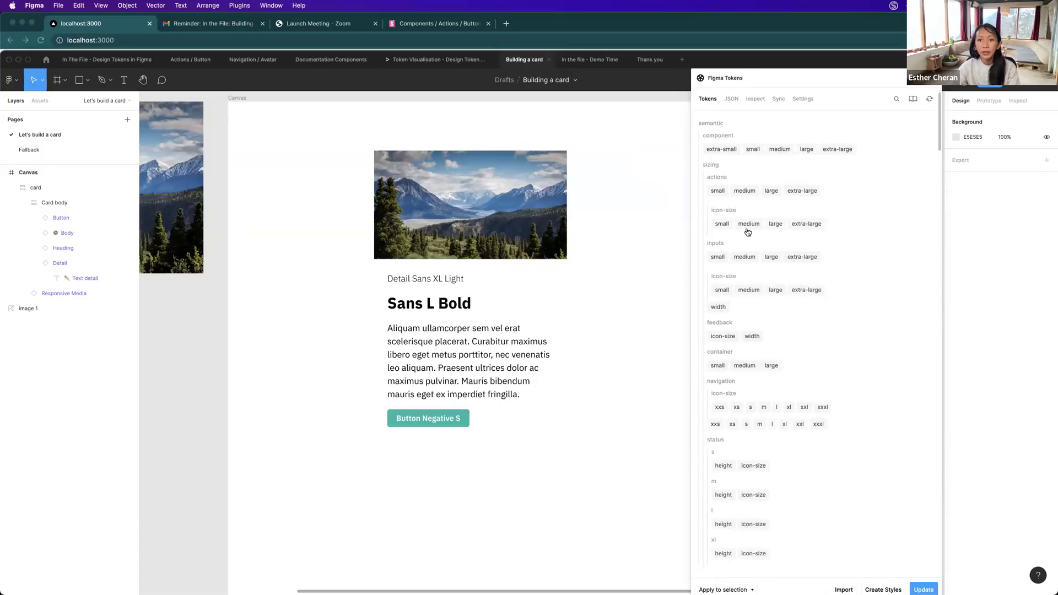
scroll(746, 230, down, 3)
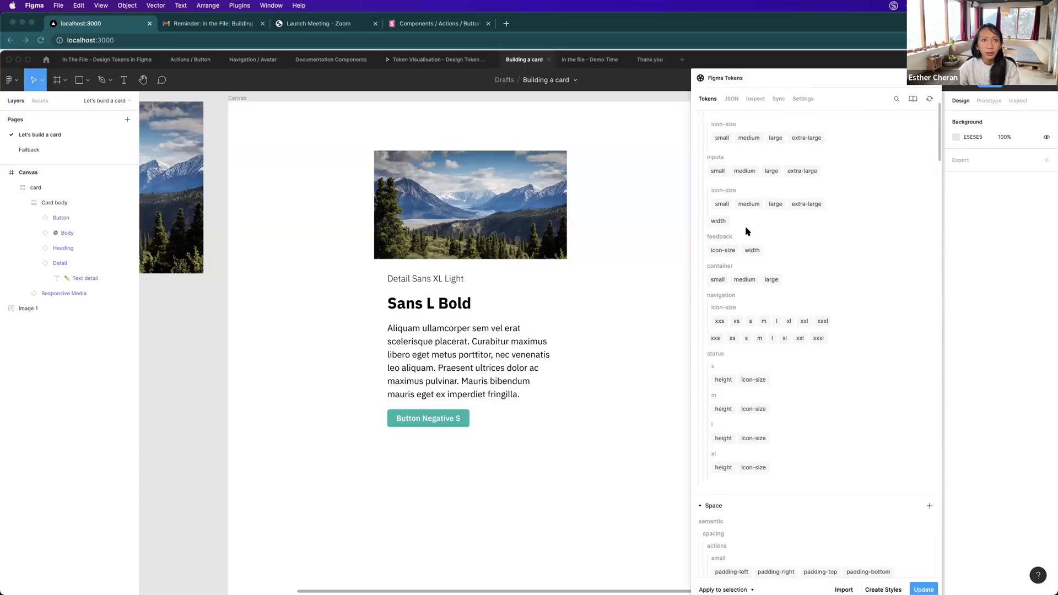
scroll(745, 226, down, 1)
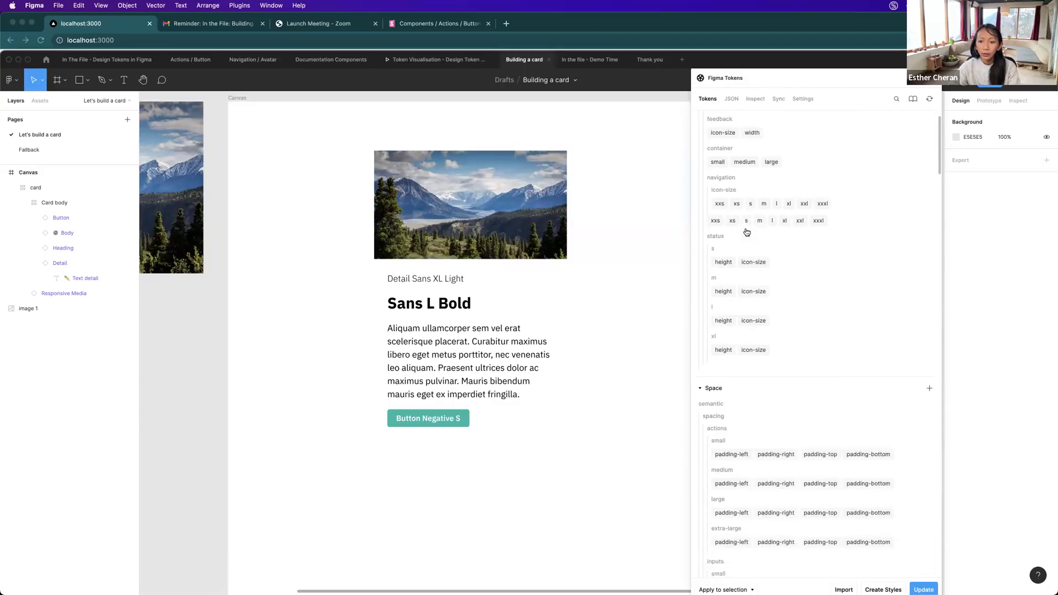
scroll(746, 232, up, 7)
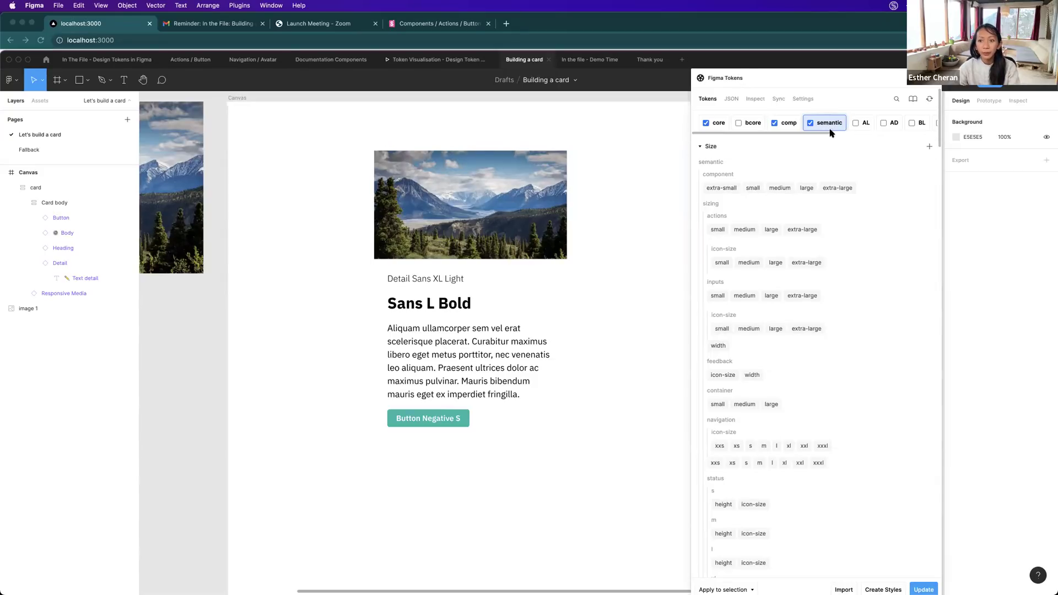
scroll(822, 200, down, 2)
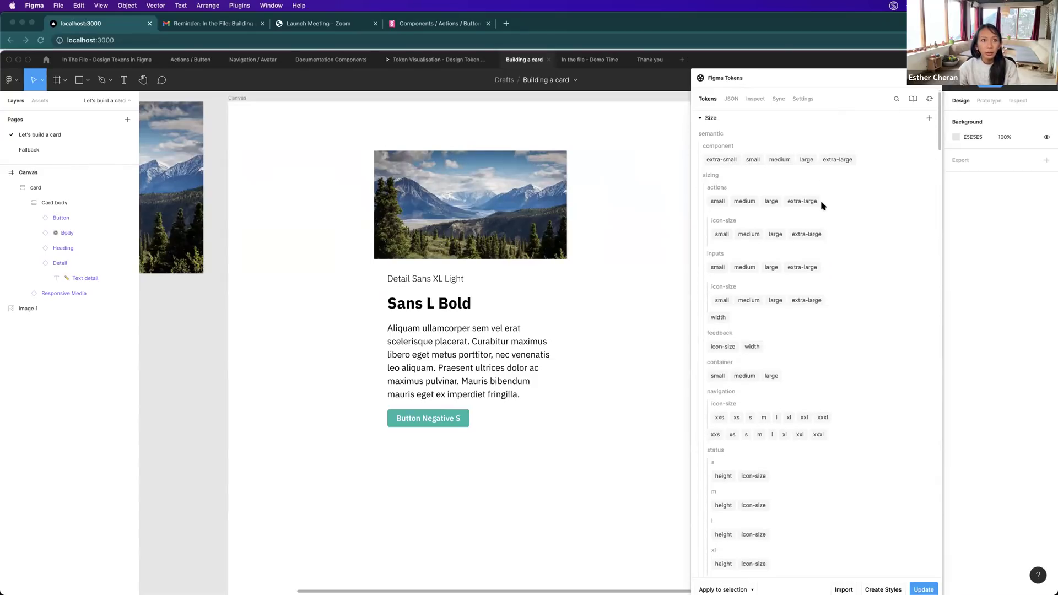
scroll(805, 202, down, 1)
scroll(727, 162, up, 3)
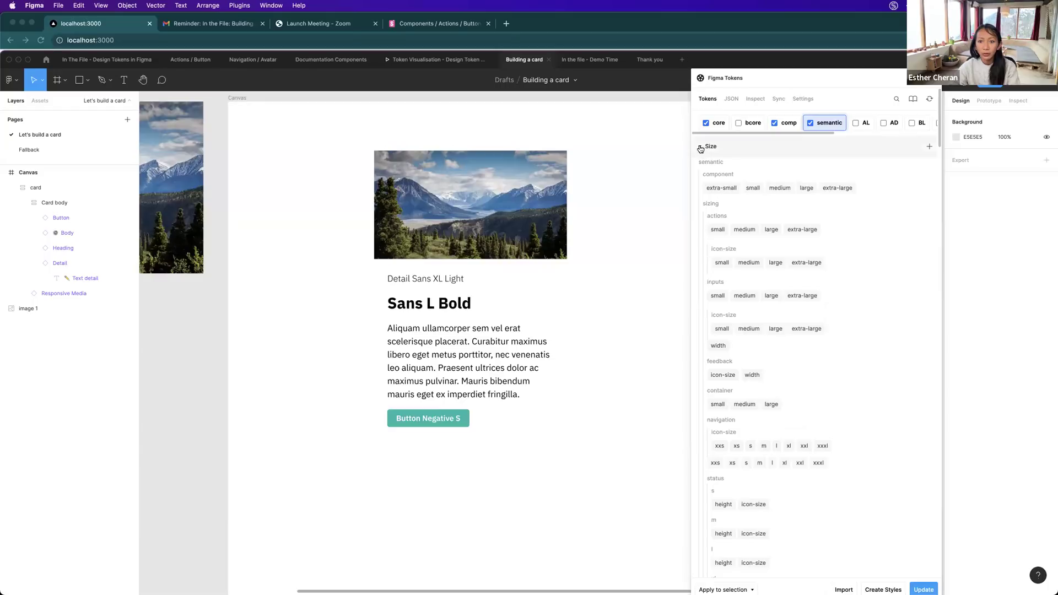
Collapse the semantic set's Size and Space groups and examine its Color tokens, including the actions, inputs and feedback colors.
click(700, 146)
click(700, 171)
scroll(716, 220, down, 1)
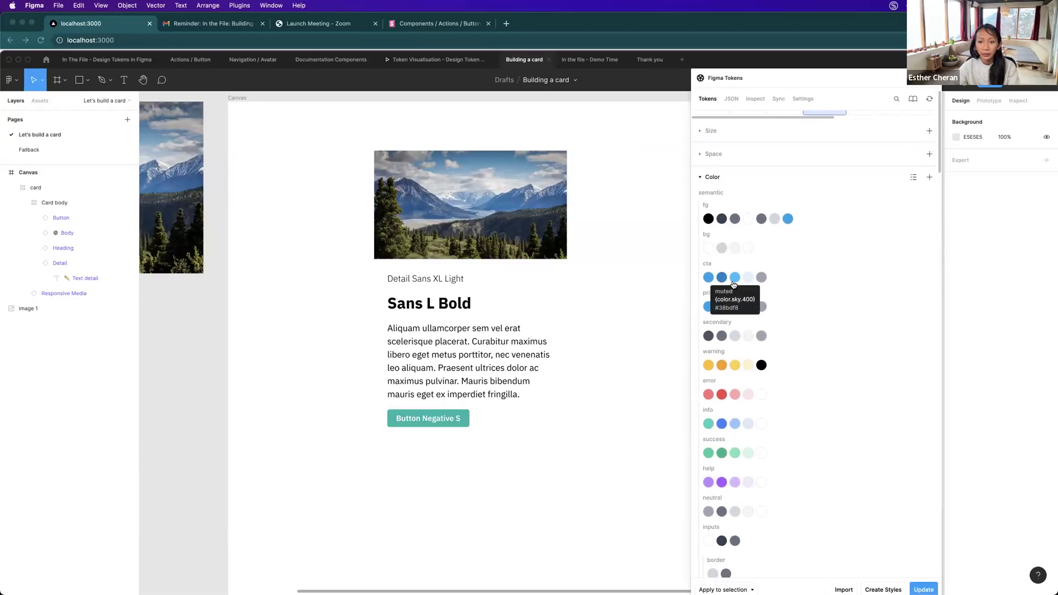
scroll(732, 278, down, 3)
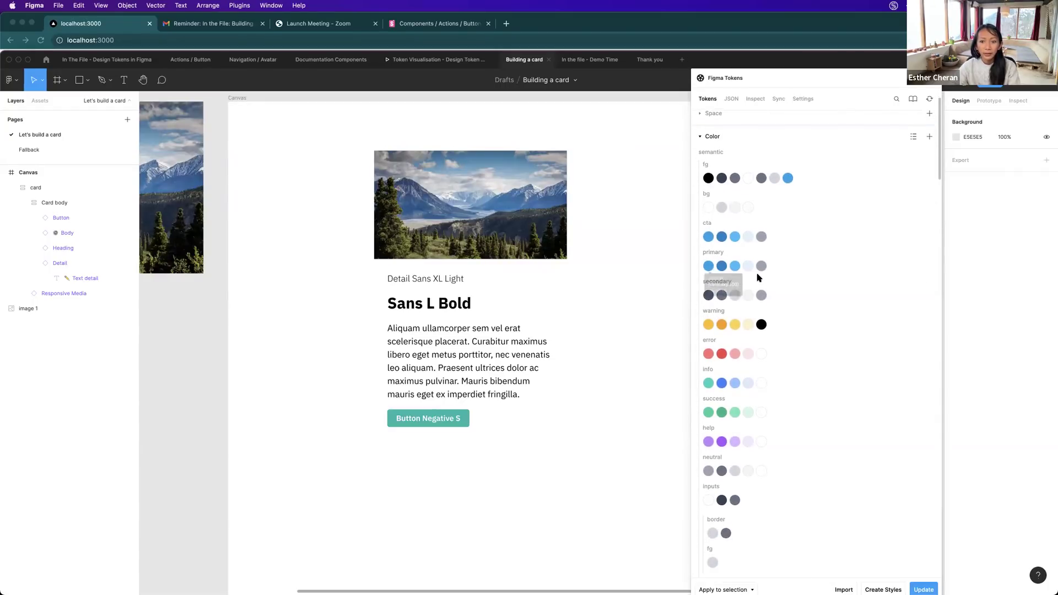
scroll(755, 275, down, 4)
scroll(754, 275, down, 6)
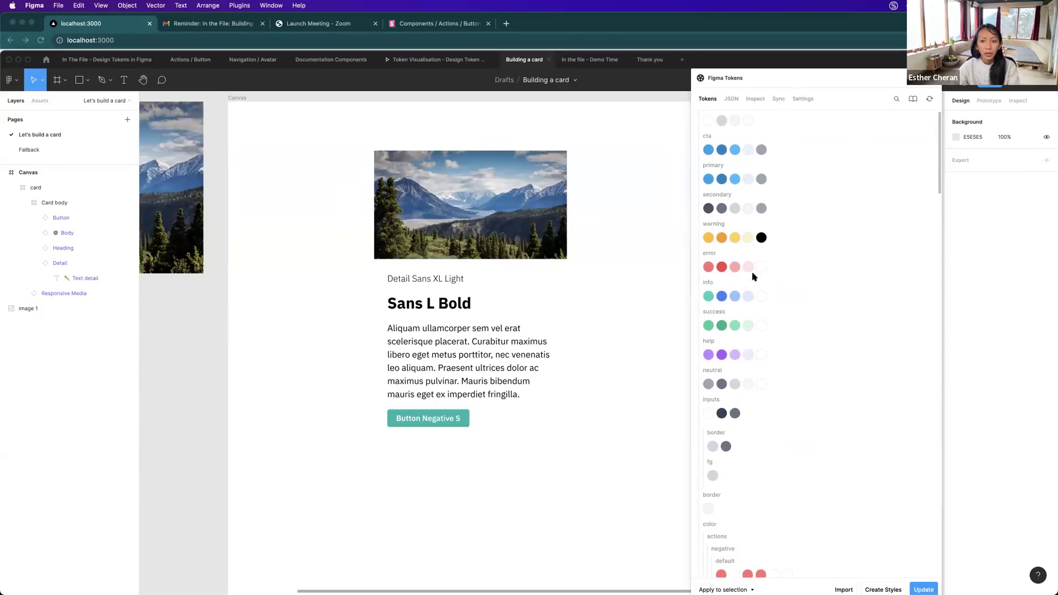
scroll(753, 277, down, 8)
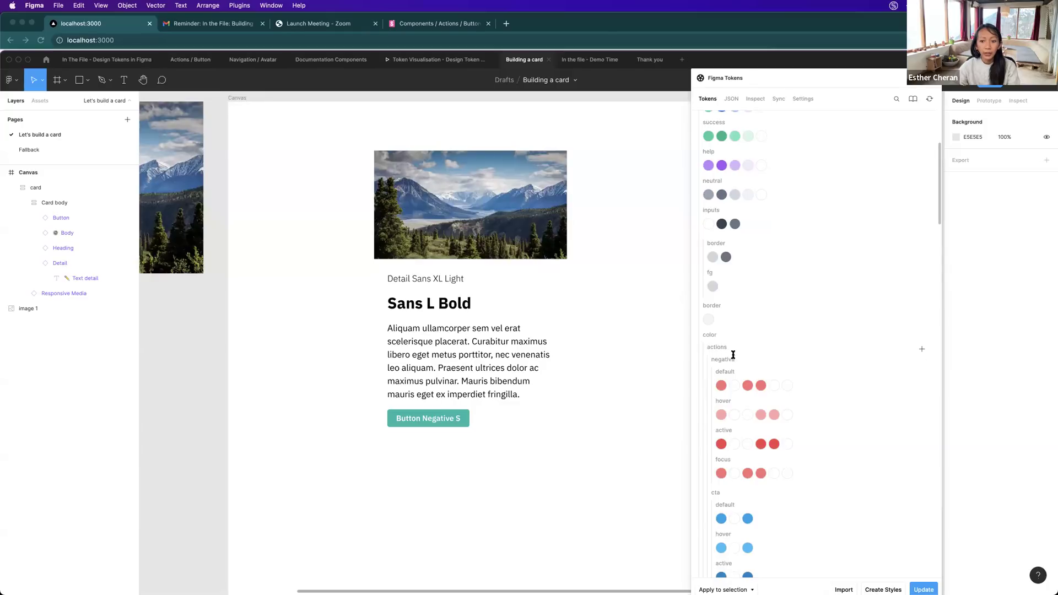
scroll(748, 385, down, 15)
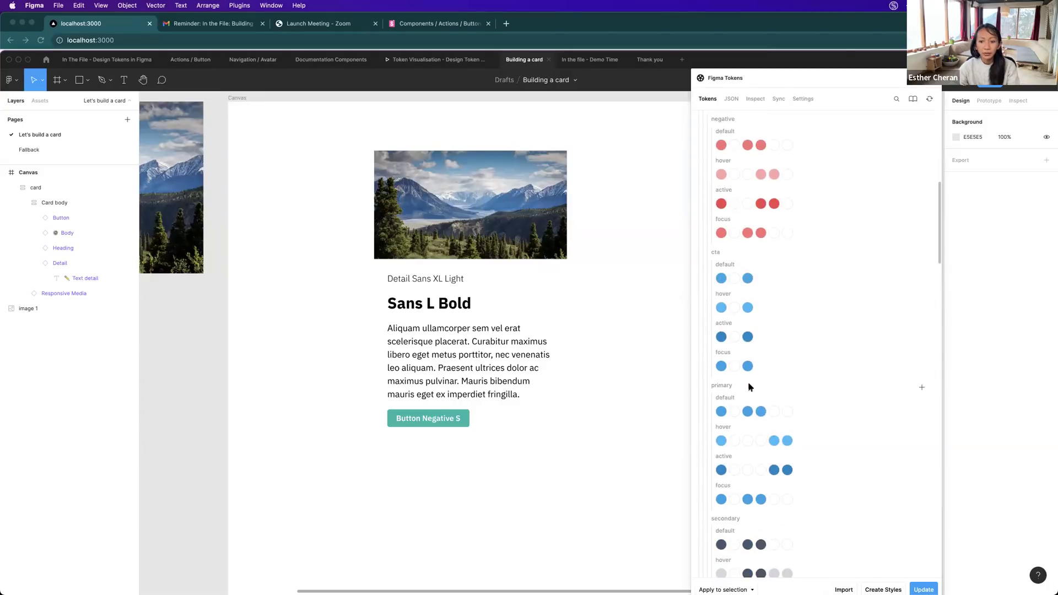
scroll(748, 386, down, 4)
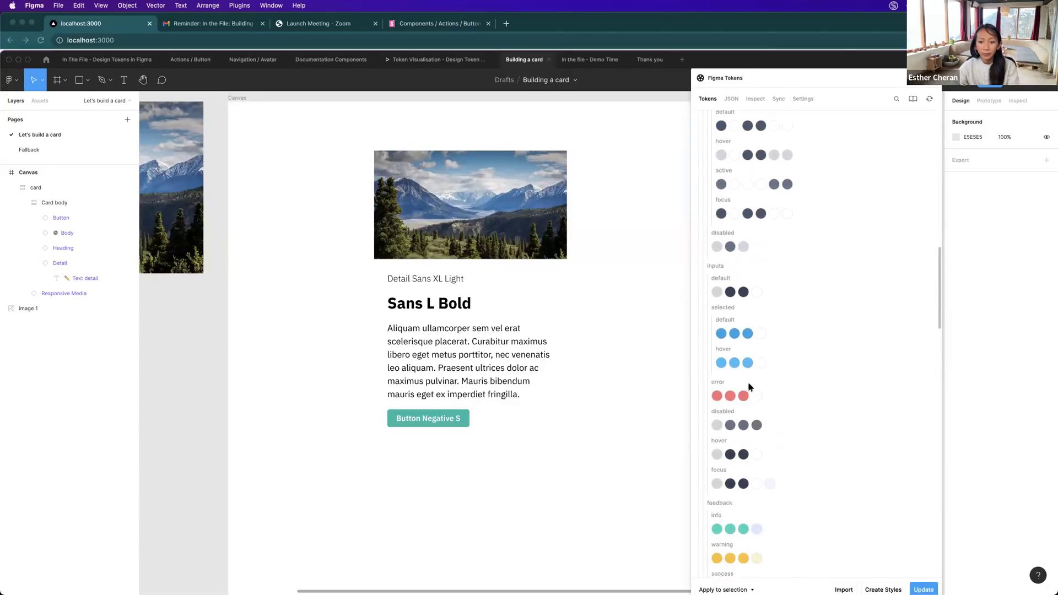
scroll(748, 387, up, 8)
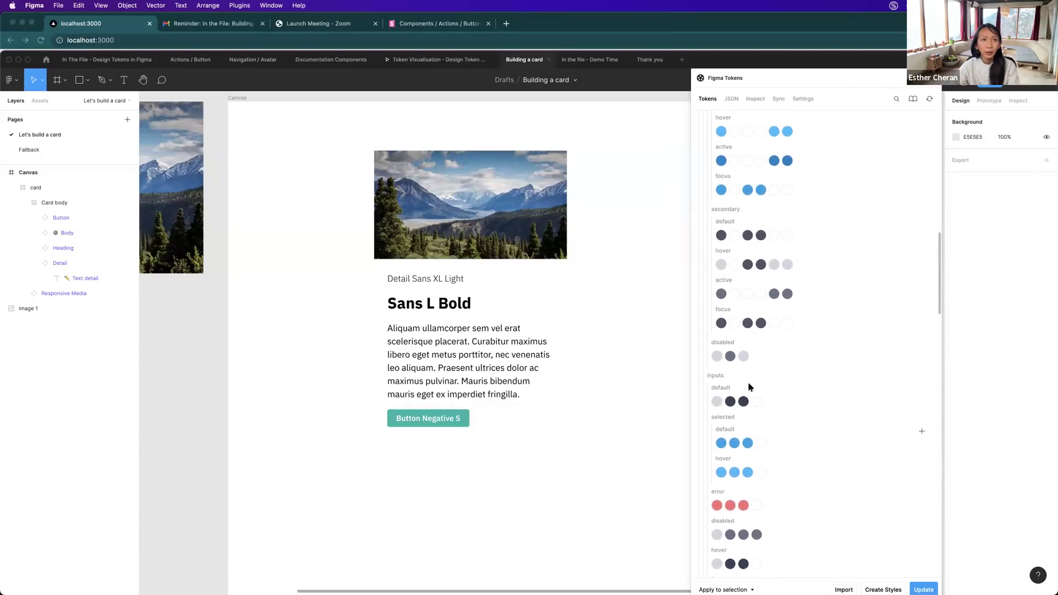
scroll(748, 387, up, 11)
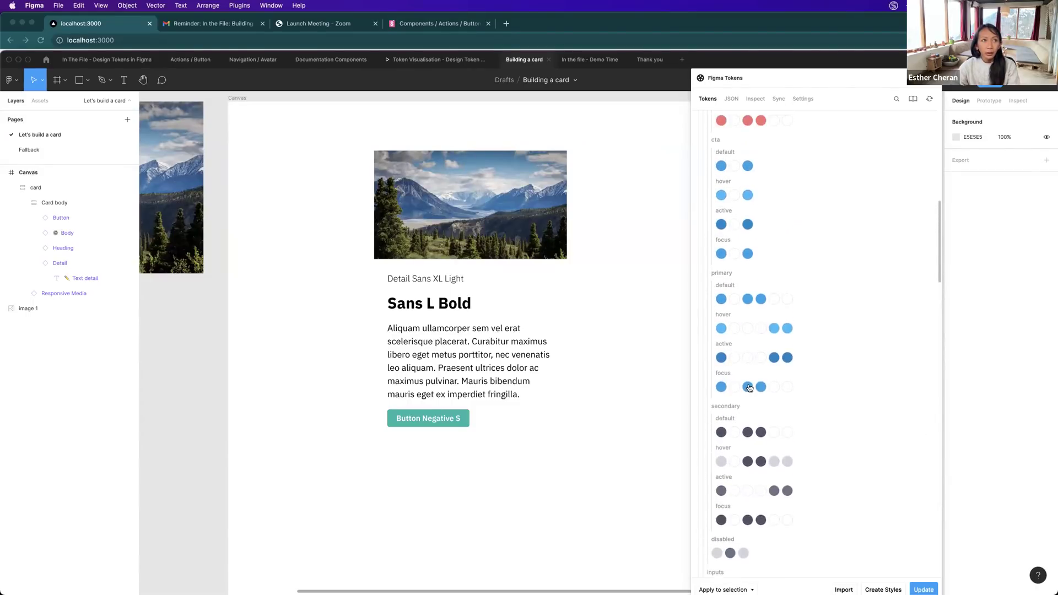
scroll(748, 381, up, 15)
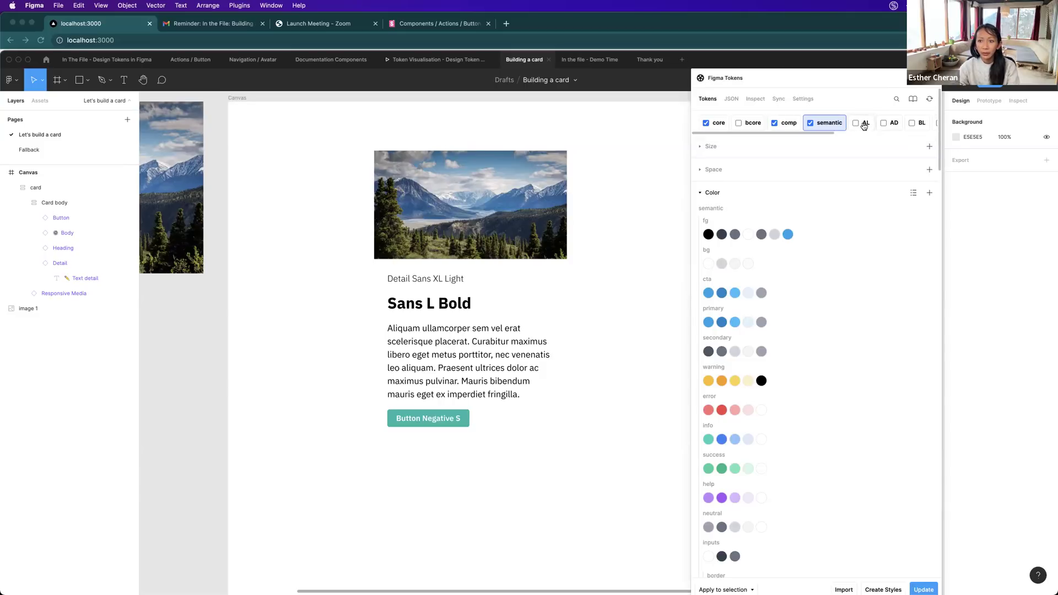
Examine the color tokens of the AL token set and compare them with those of the AD set.
click(864, 125)
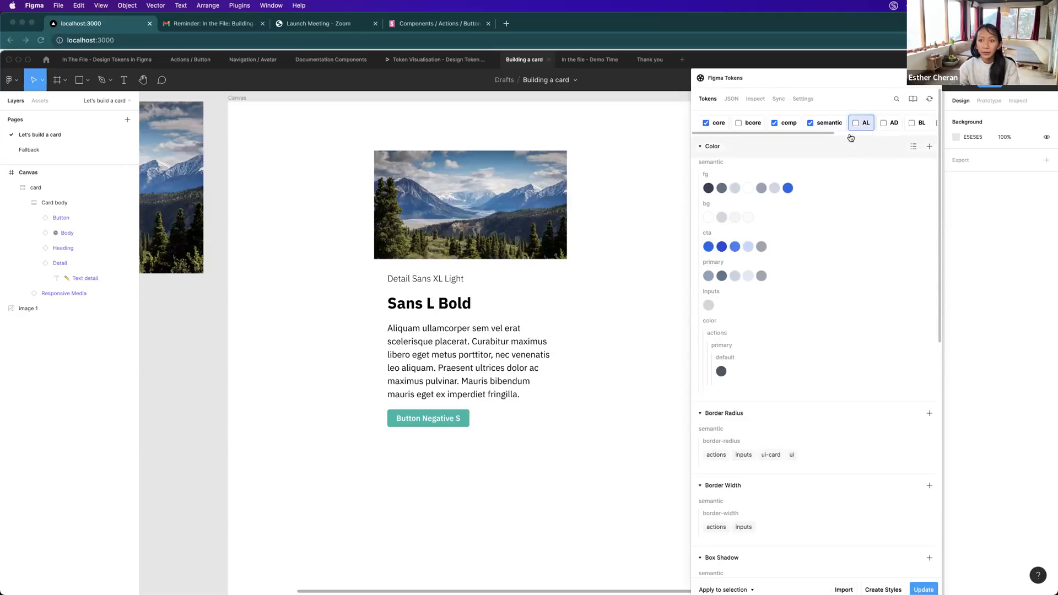
mouse_move(748, 190)
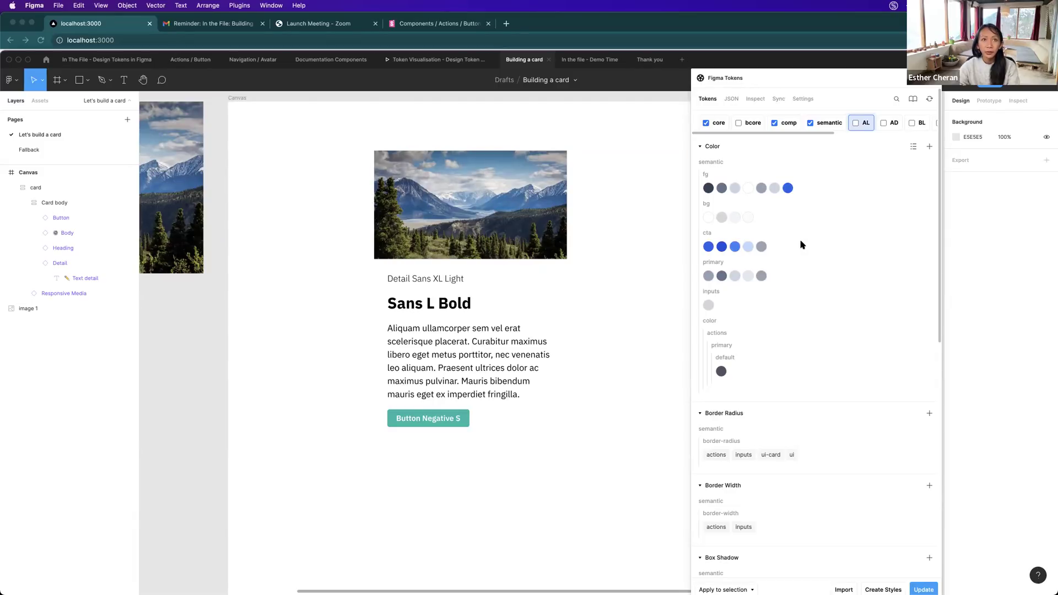
click(891, 125)
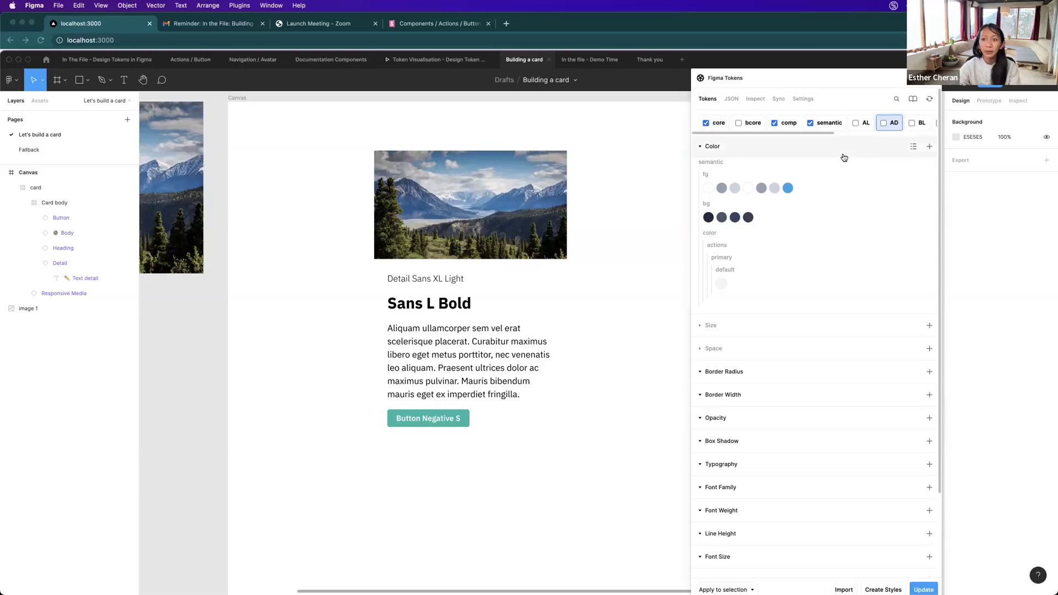
Apply the AL set's muted foreground color token to the card's Detail text.
click(866, 126)
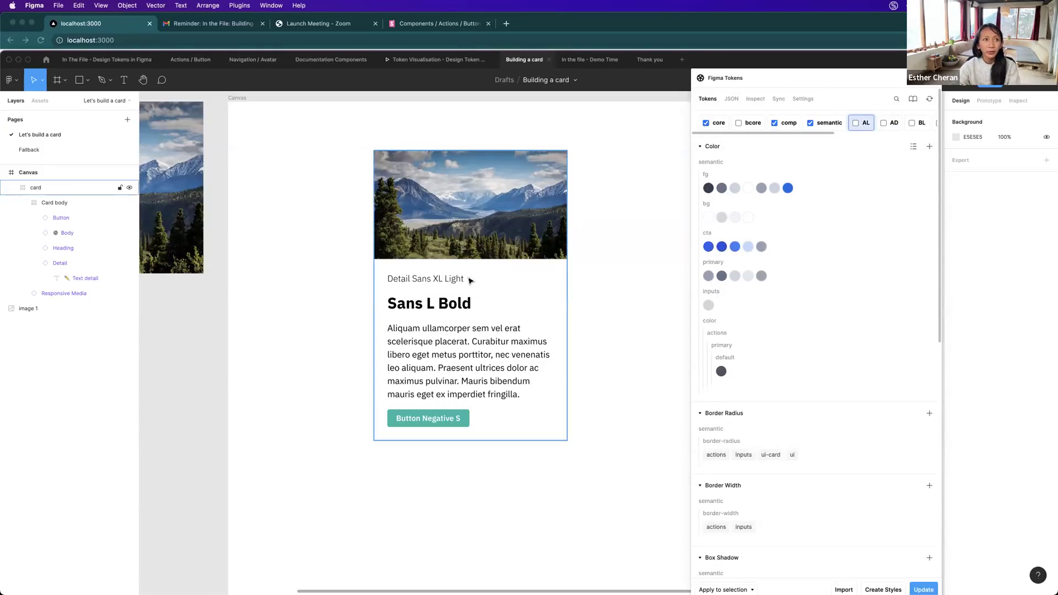
super+click(426, 280)
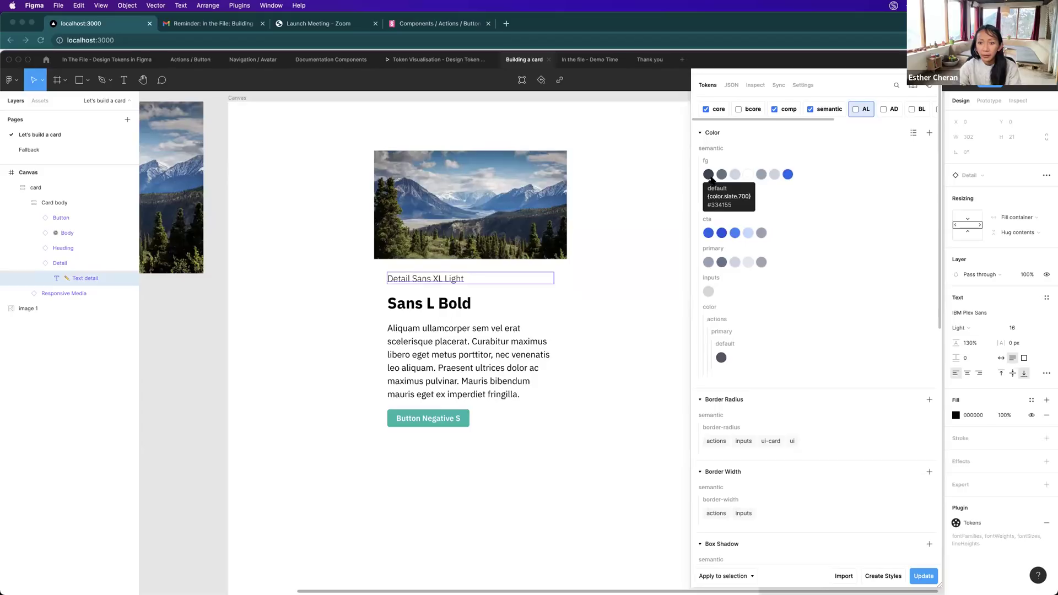
mouse_move(723, 178)
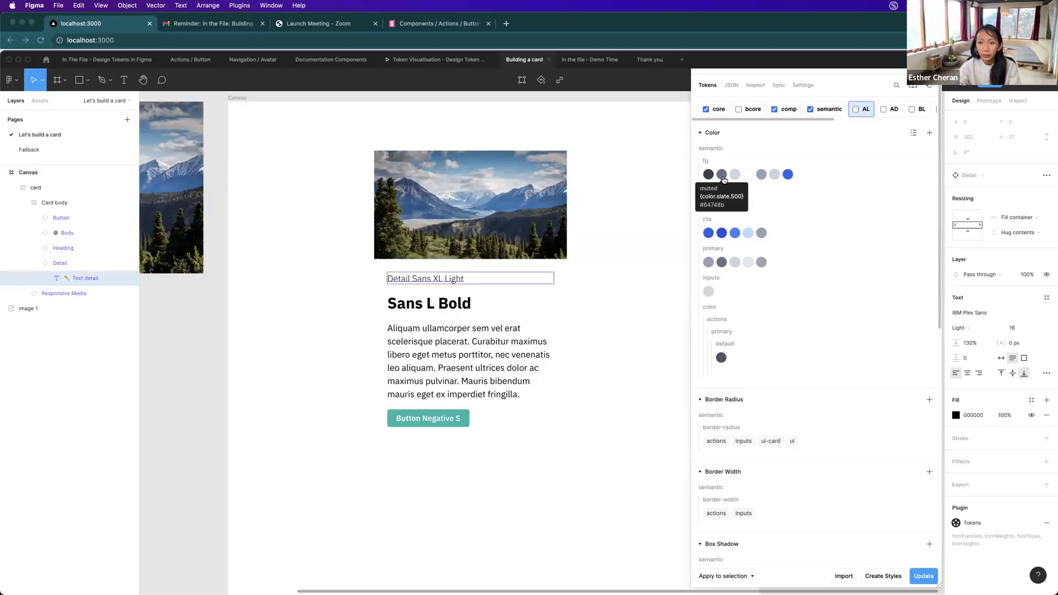
click(722, 174)
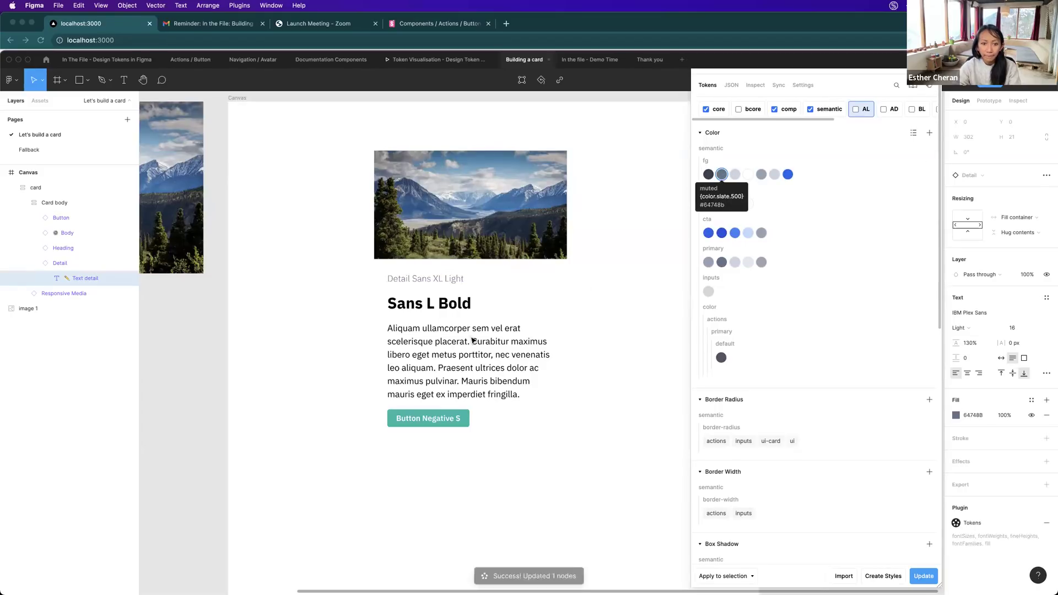
Apply the blue foreground color token to the Heading text and the muted foreground token to the Body text.
super+click(455, 309)
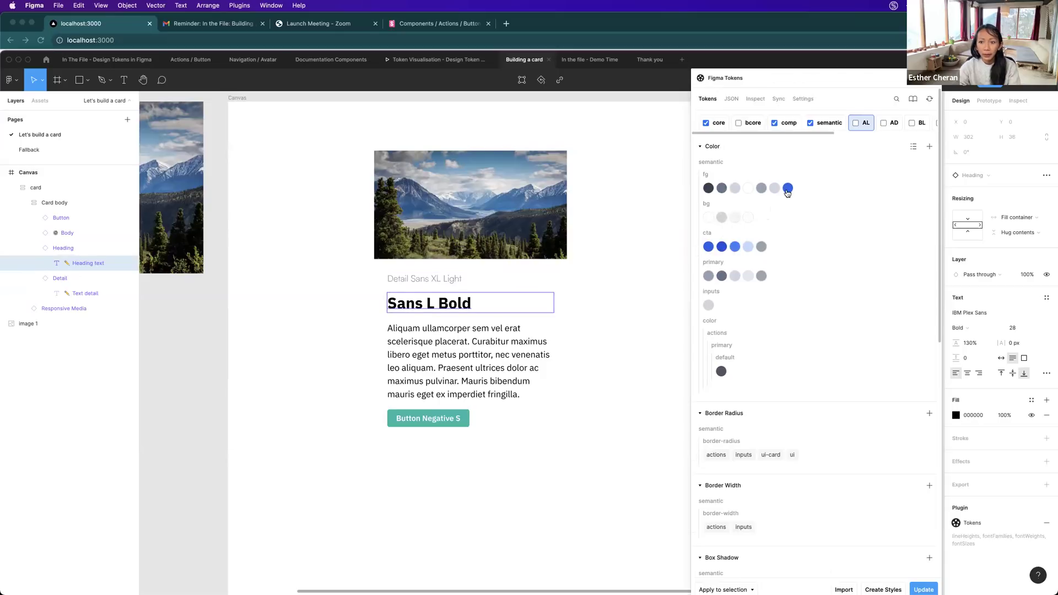
click(787, 190)
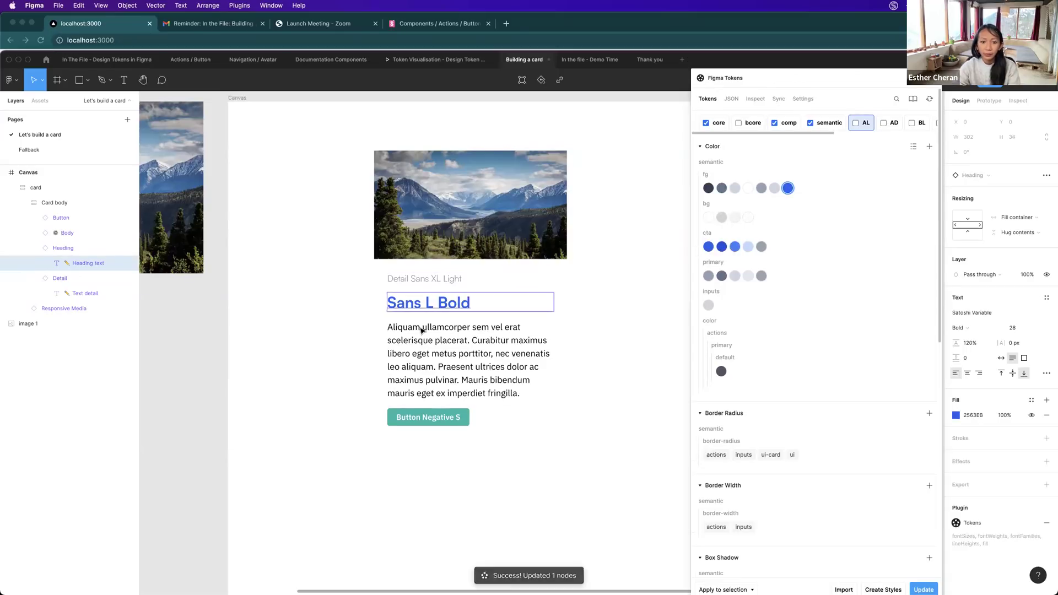
super+click(442, 345)
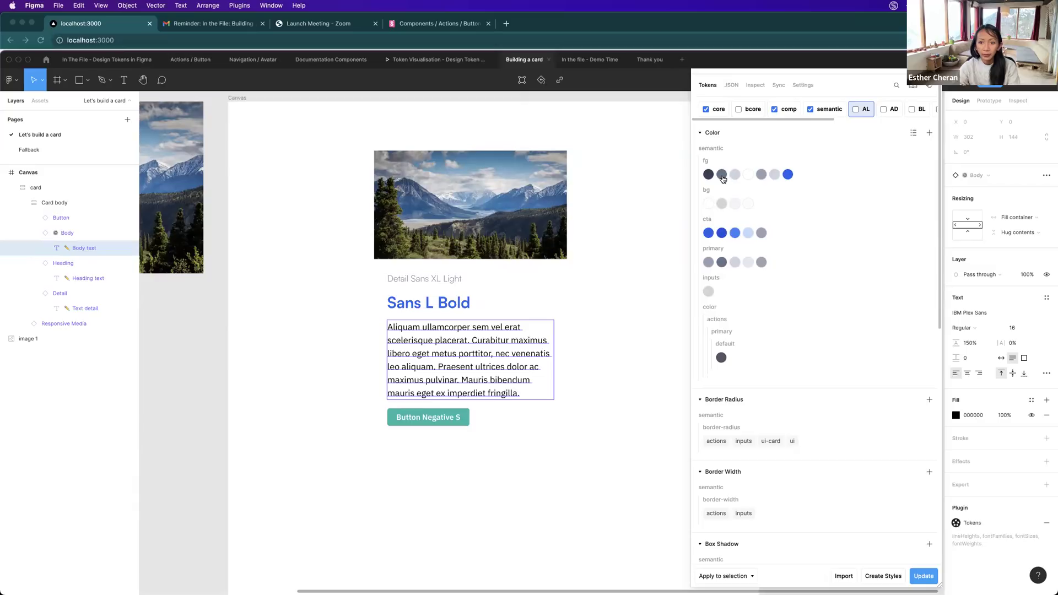
click(721, 175)
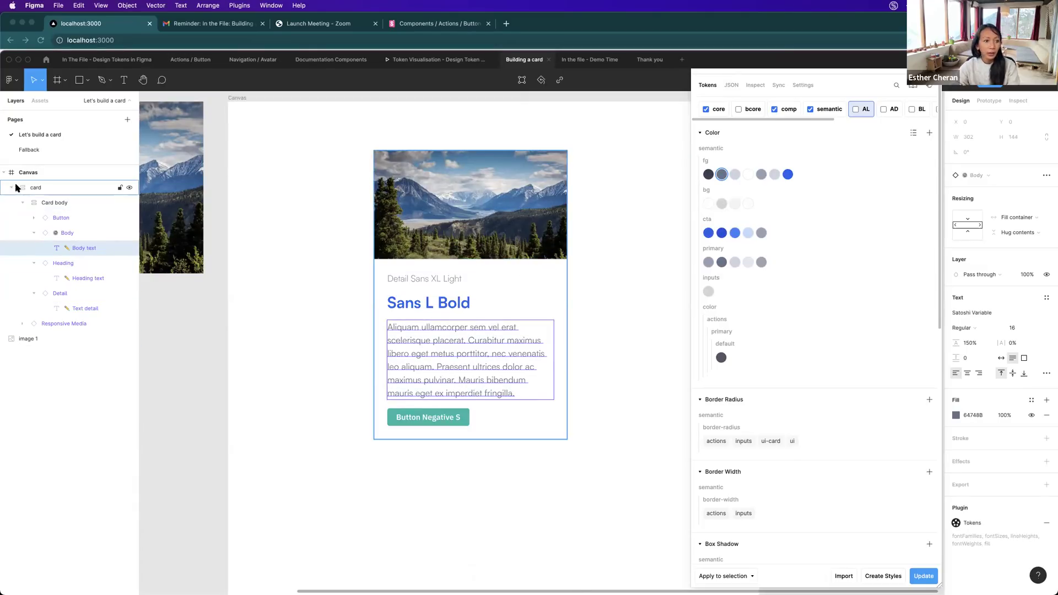
Apply the surface background color token and the ui-card border radius token to the card frame.
click(34, 188)
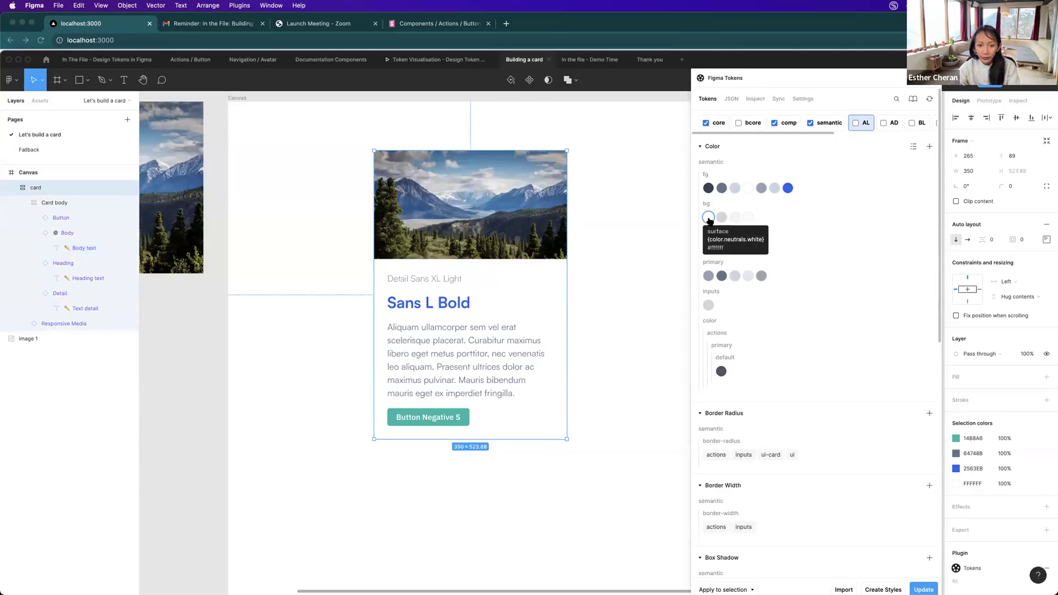
click(709, 219)
scroll(762, 419, down, 1)
scroll(763, 414, down, 3)
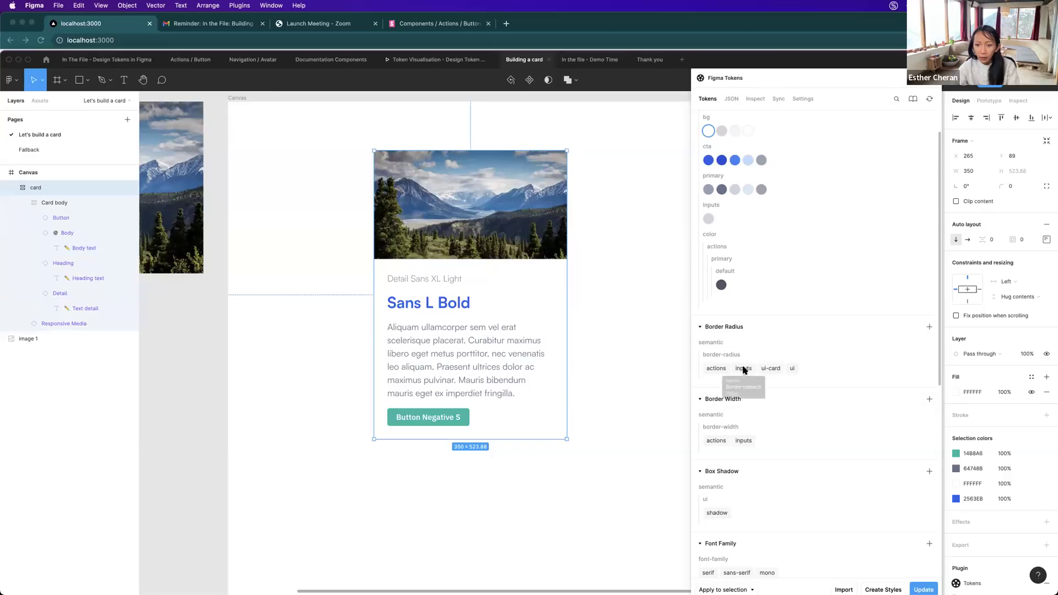
click(773, 372)
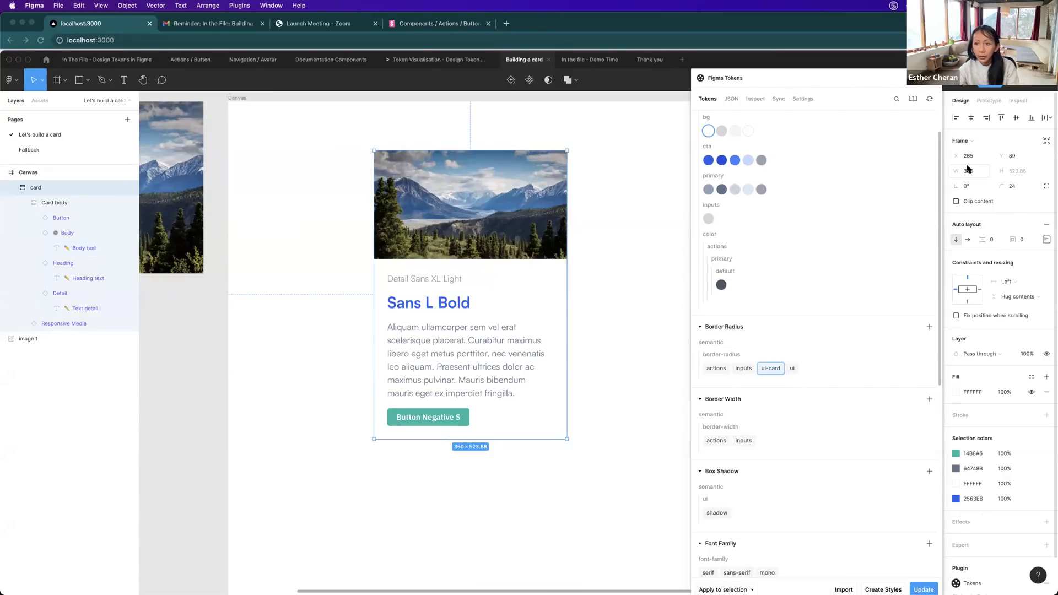
Clip the card frame's content and apply the ui shadow token to the frame.
click(955, 202)
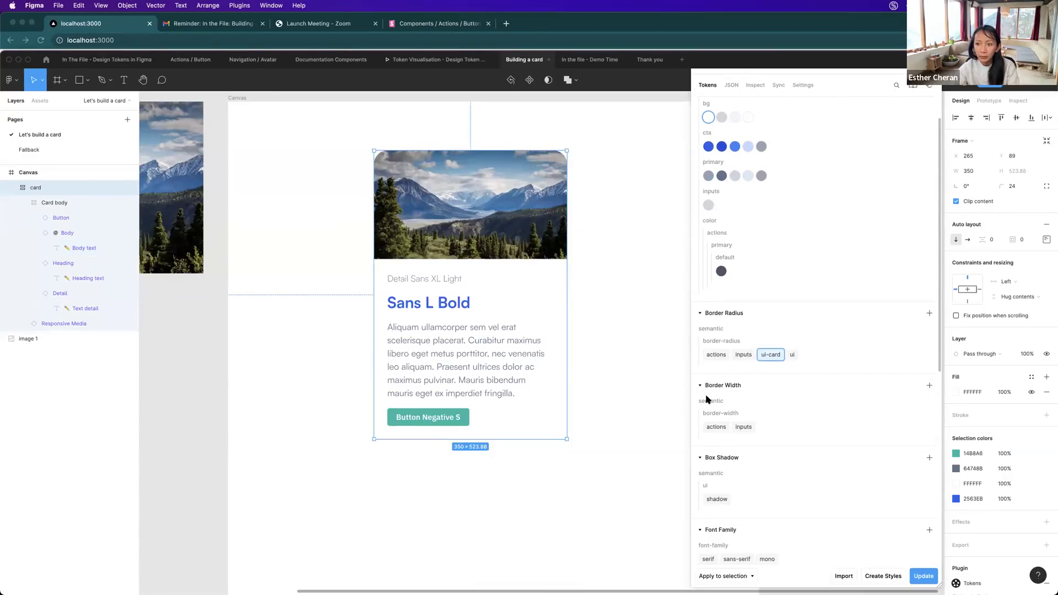
scroll(727, 408, down, 3)
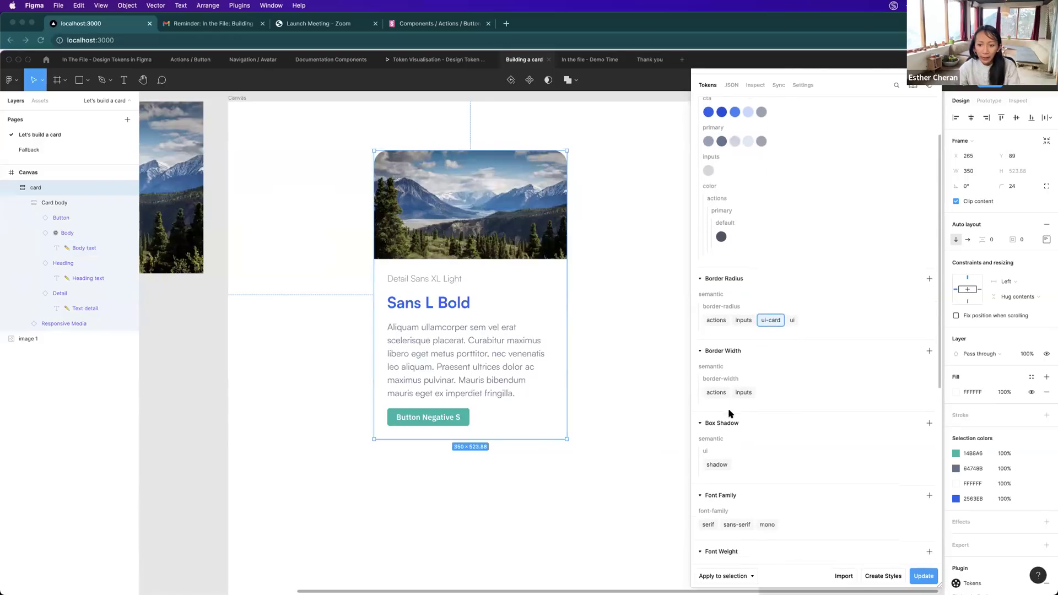
click(715, 454)
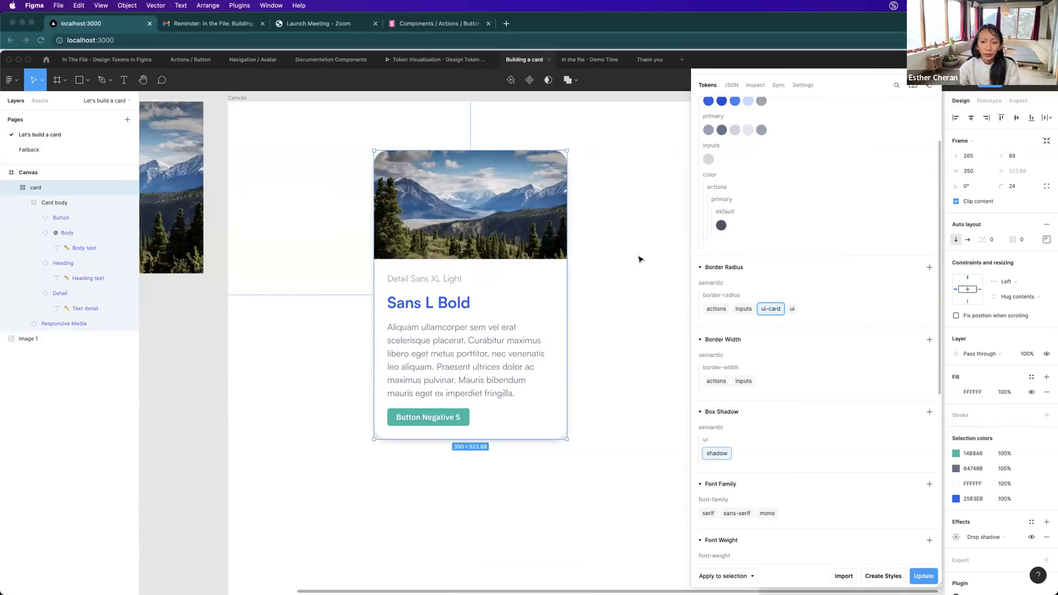
Fill the Canvas frame with the fourth background token of the AL set, FAFAFA.
click(238, 98)
scroll(810, 165, up, 3)
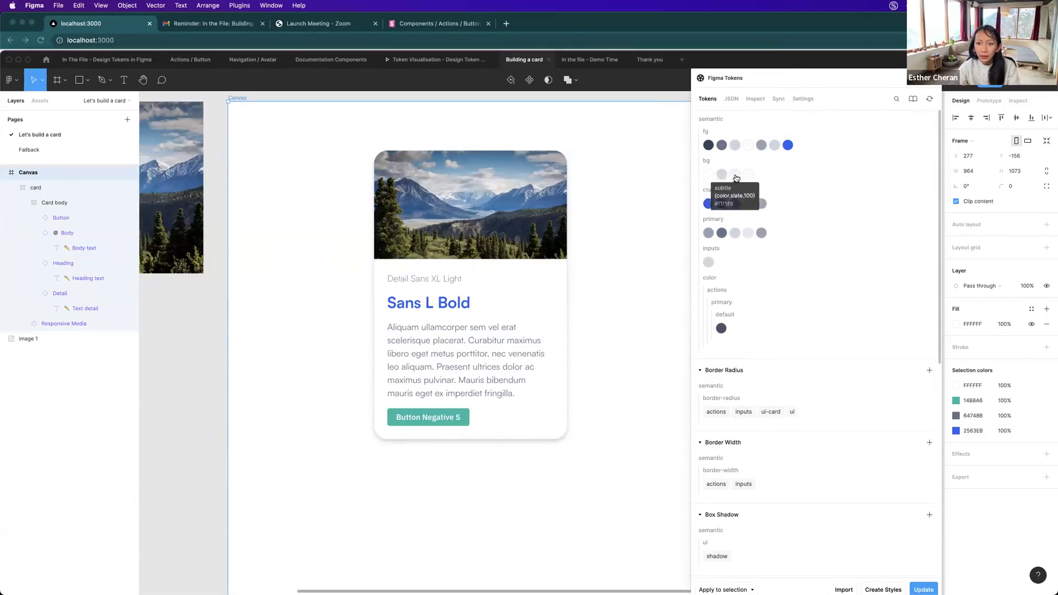
click(748, 176)
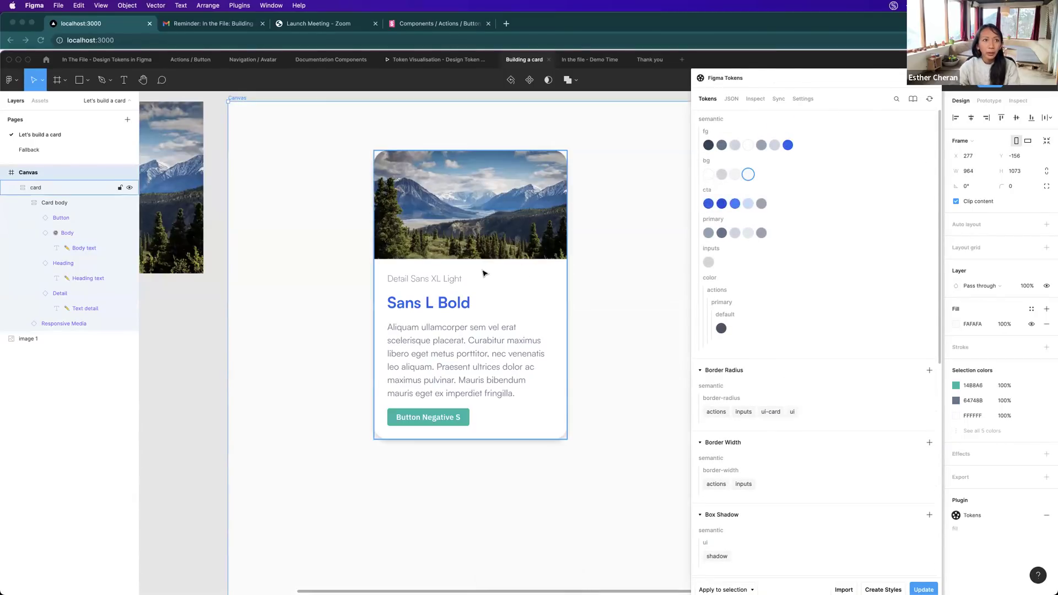
Enable the AL token set and update the selected Canvas frame with its tokens.
scroll(798, 143, up, 2)
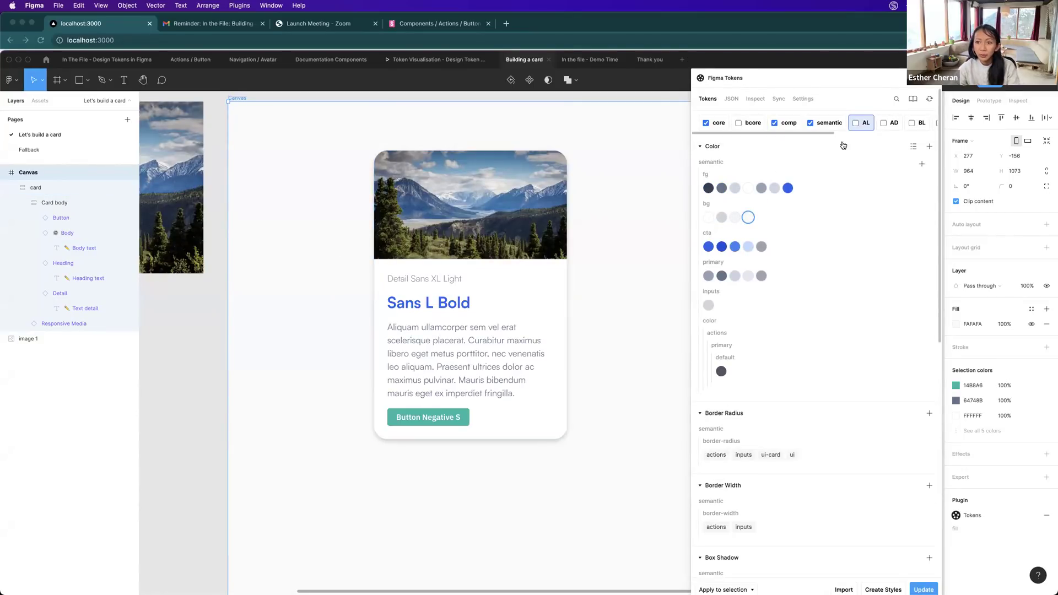
click(282, 124)
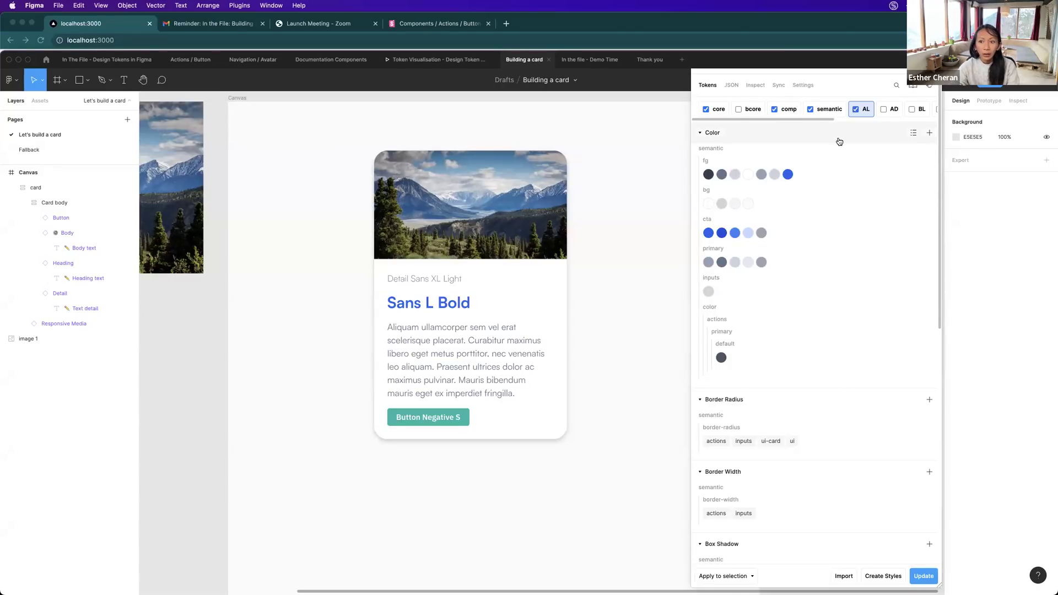
click(240, 101)
click(240, 100)
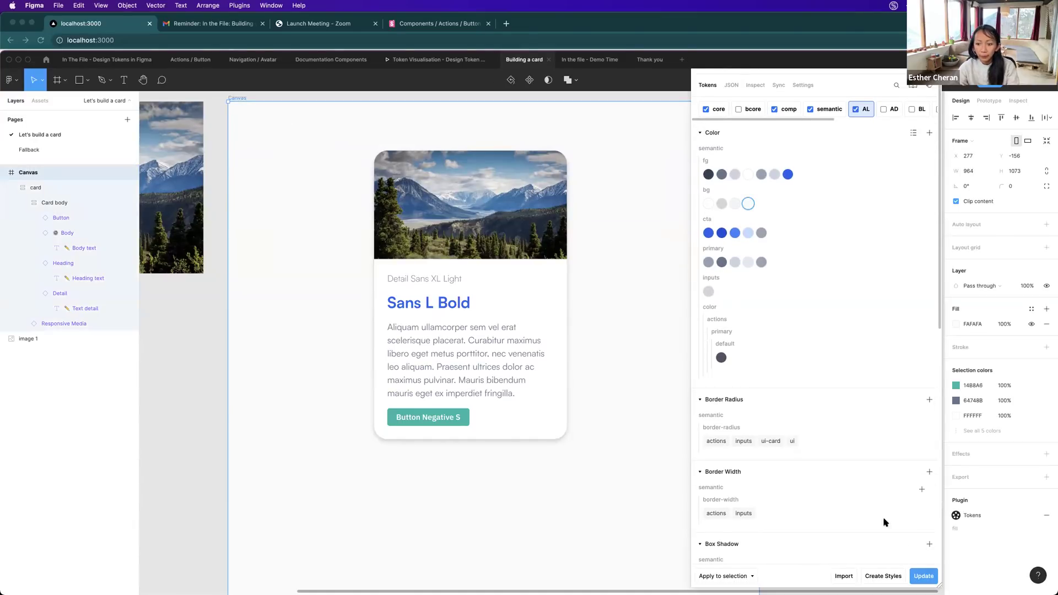
click(922, 576)
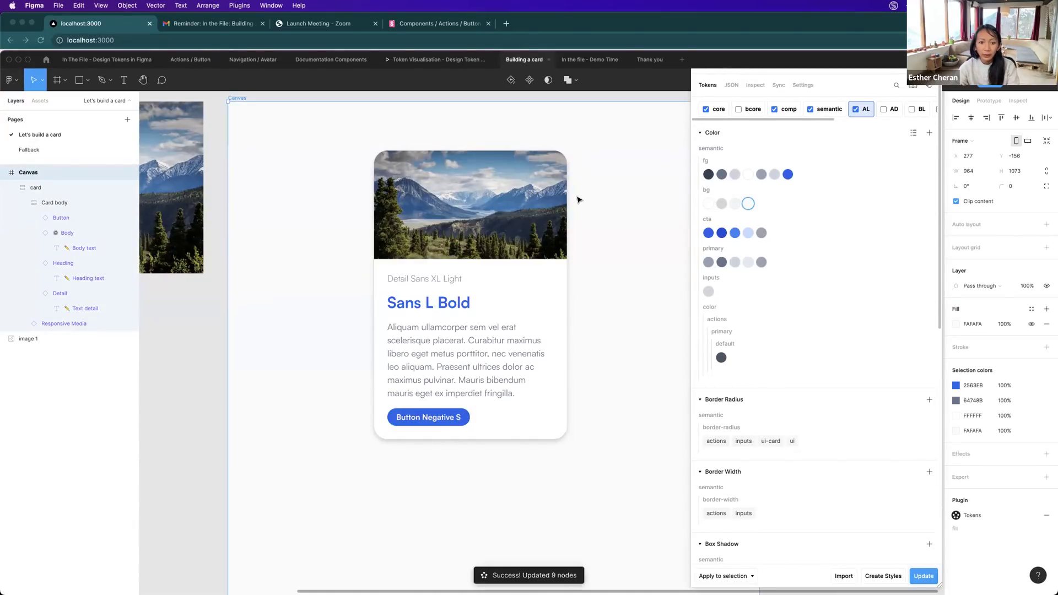
scroll(591, 204, down, 1)
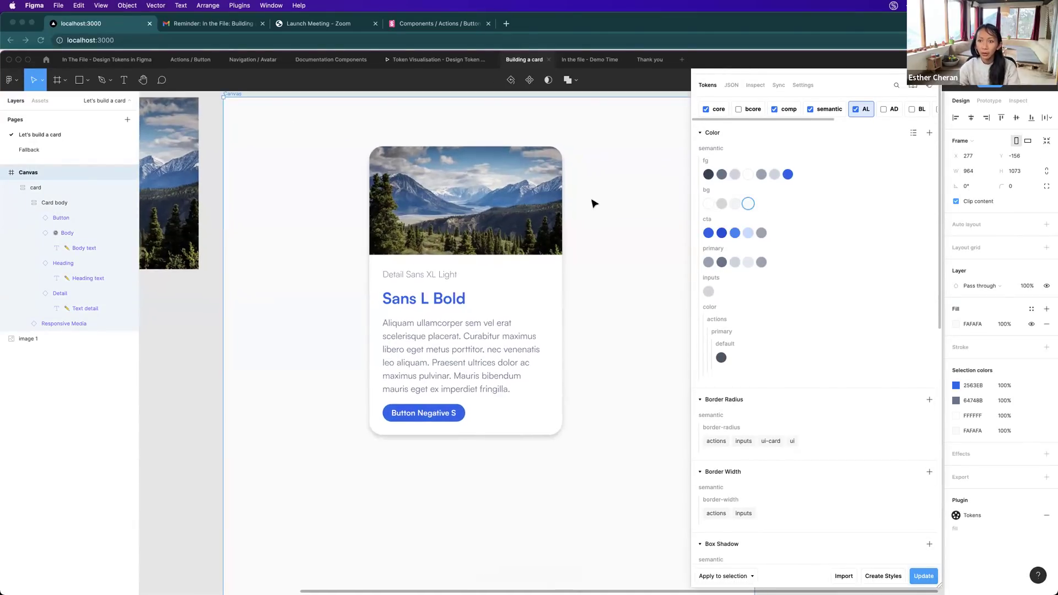
Enable the AD token set over AL, toggling it to compare the dark and light themes on the card.
click(883, 110)
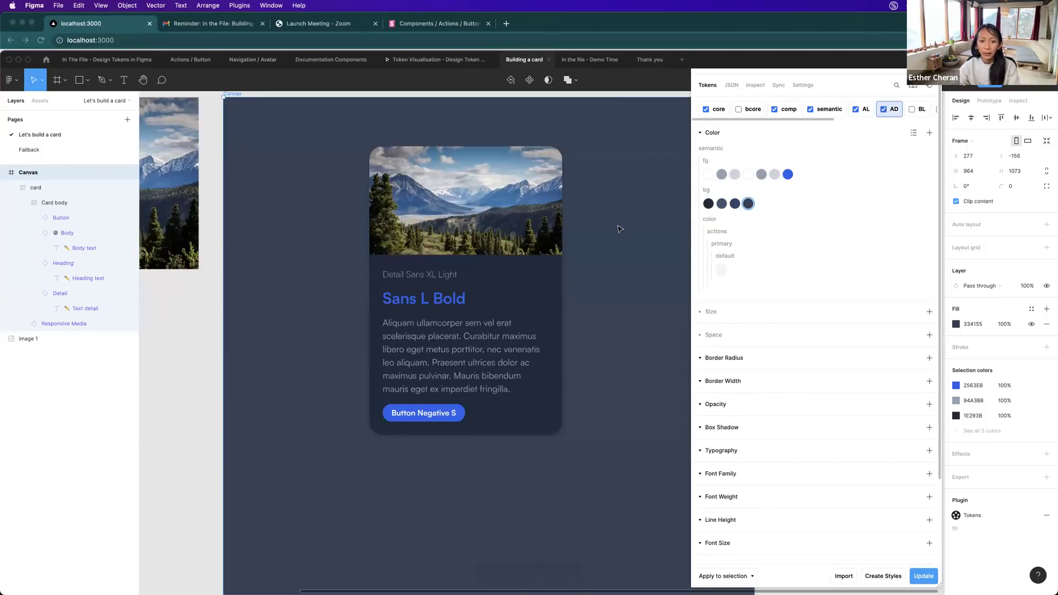
scroll(628, 227, right, 2)
scroll(628, 227, down, 1)
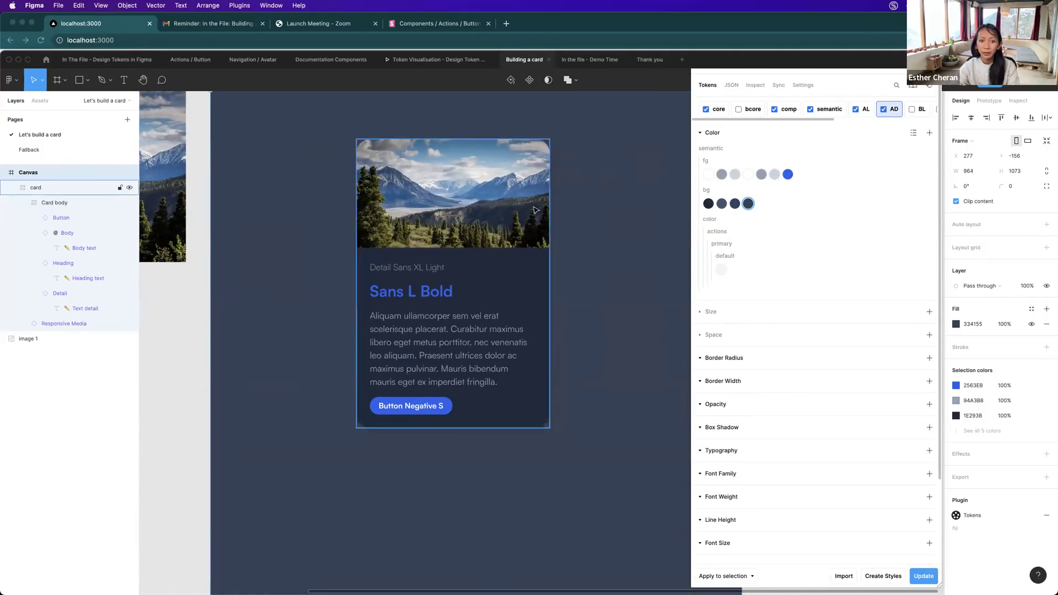
scroll(588, 213, up, 1)
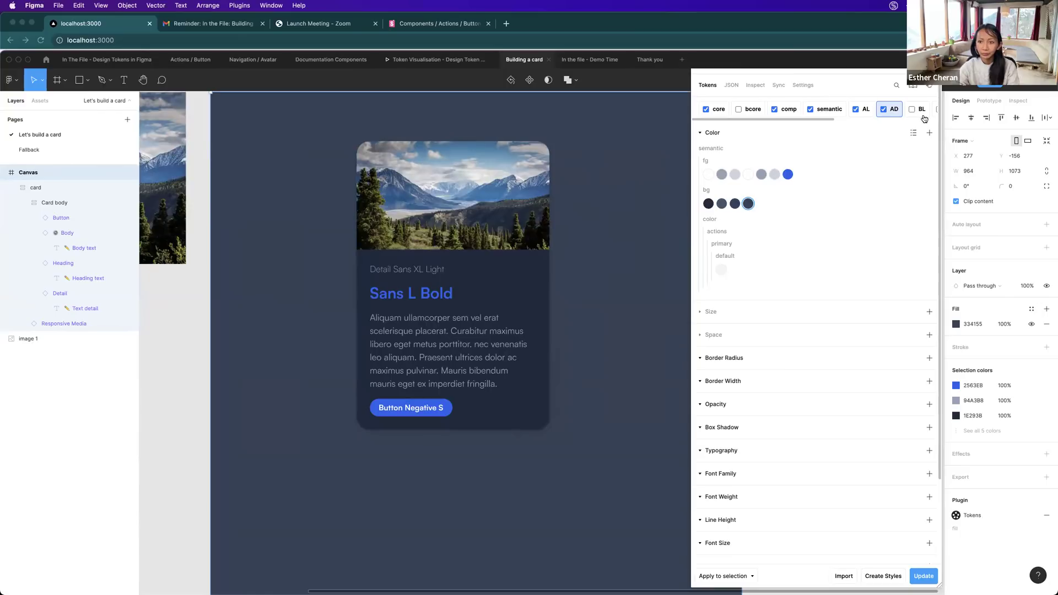
click(883, 109)
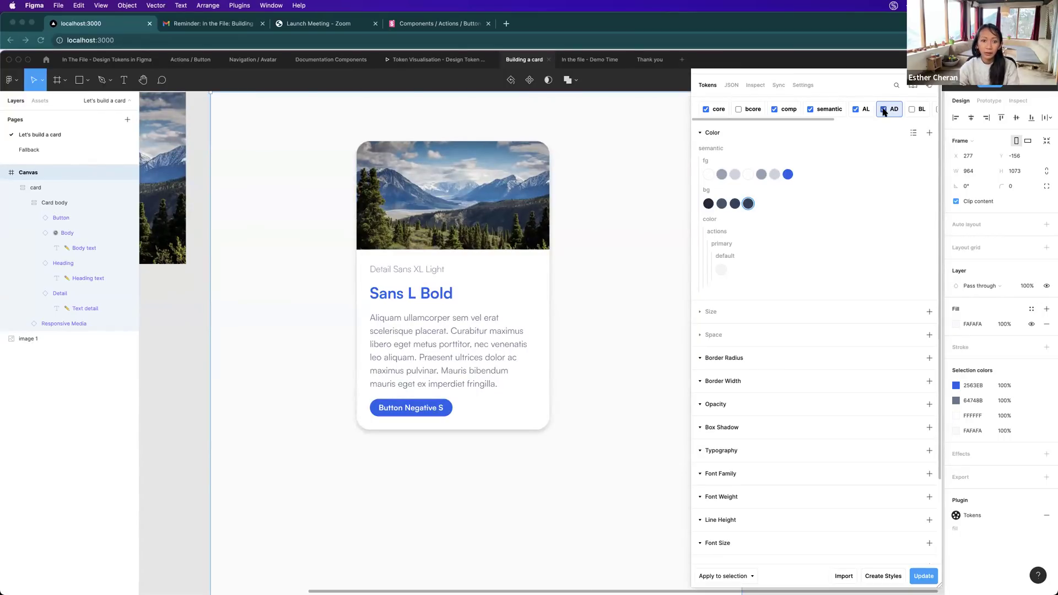
click(883, 110)
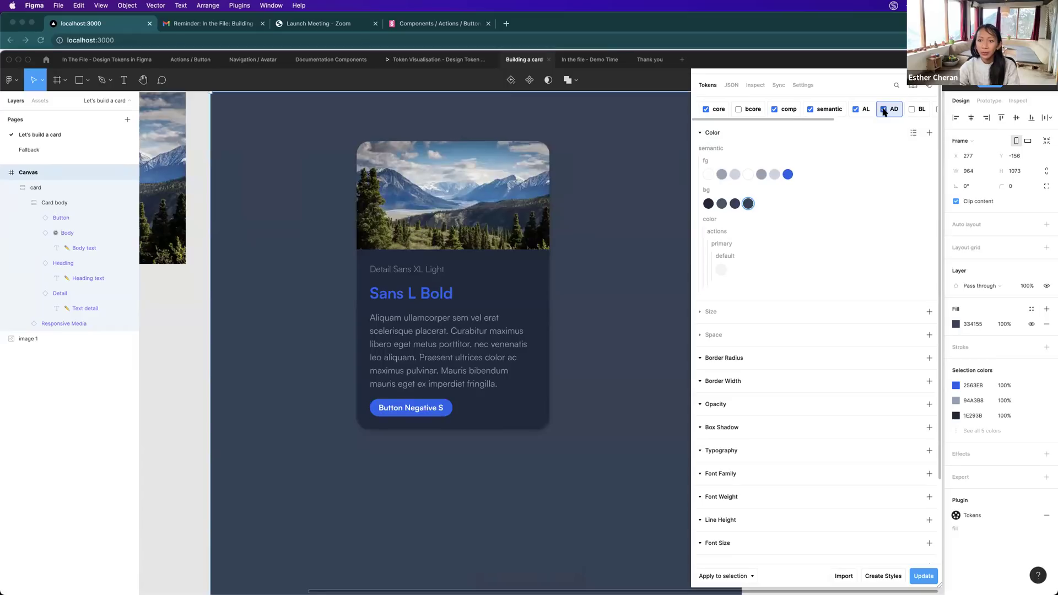
Disable the AD and AL token sets for the selected Canvas frame.
click(855, 109)
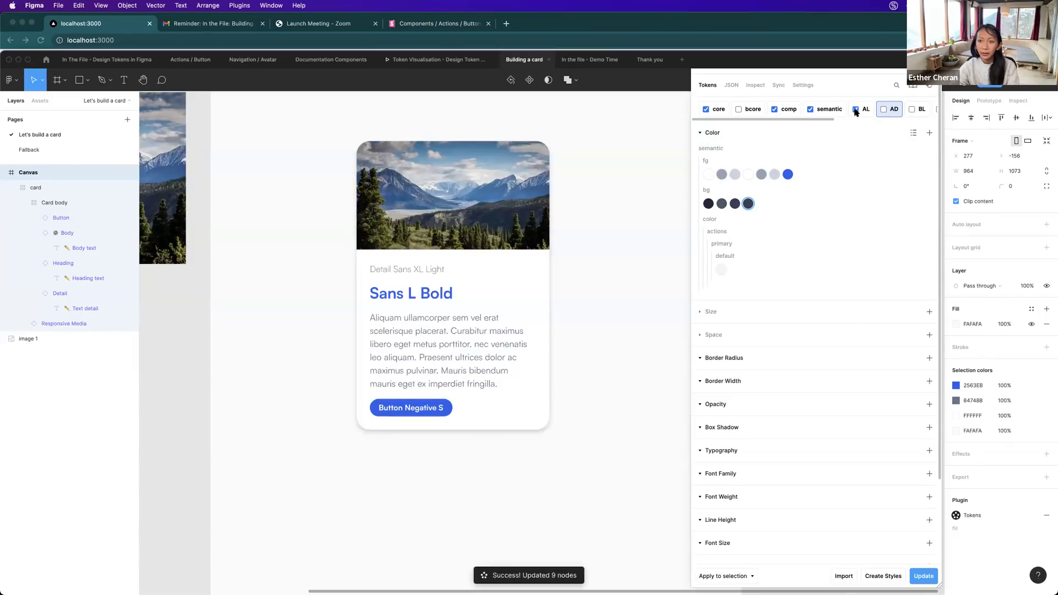
scroll(898, 116, right, 2)
scroll(897, 117, right, 2)
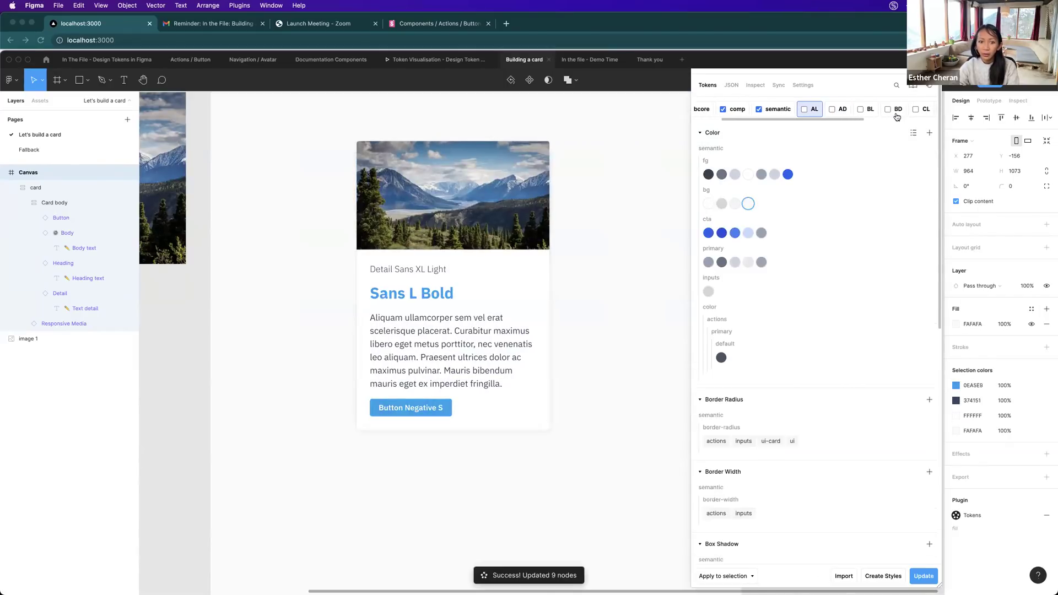
Enable the BL token set, followed by the BD set over it, to theme the Canvas frame and card.
click(861, 110)
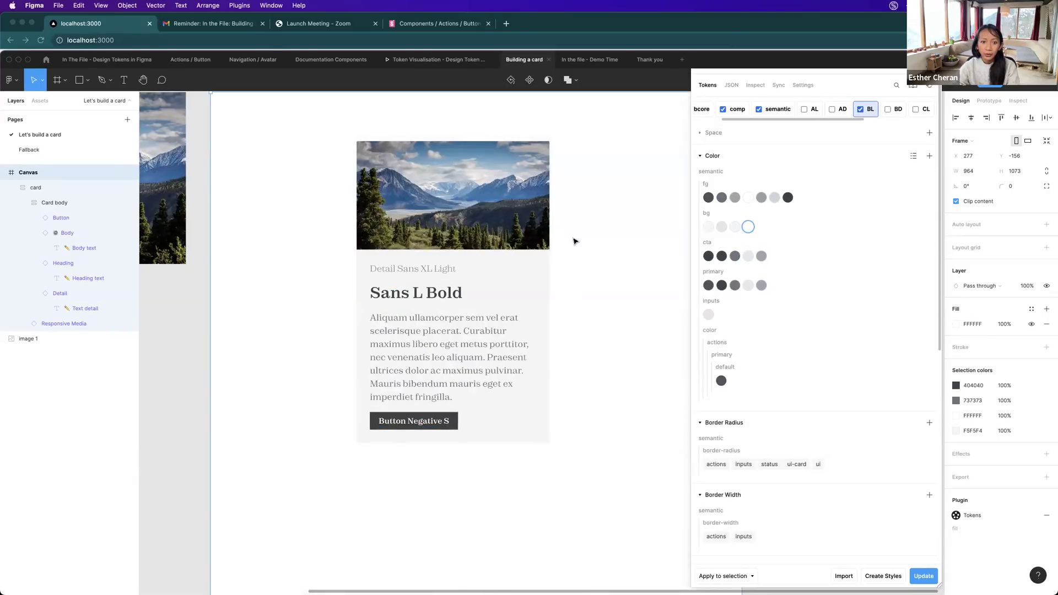
scroll(573, 240, down, 1)
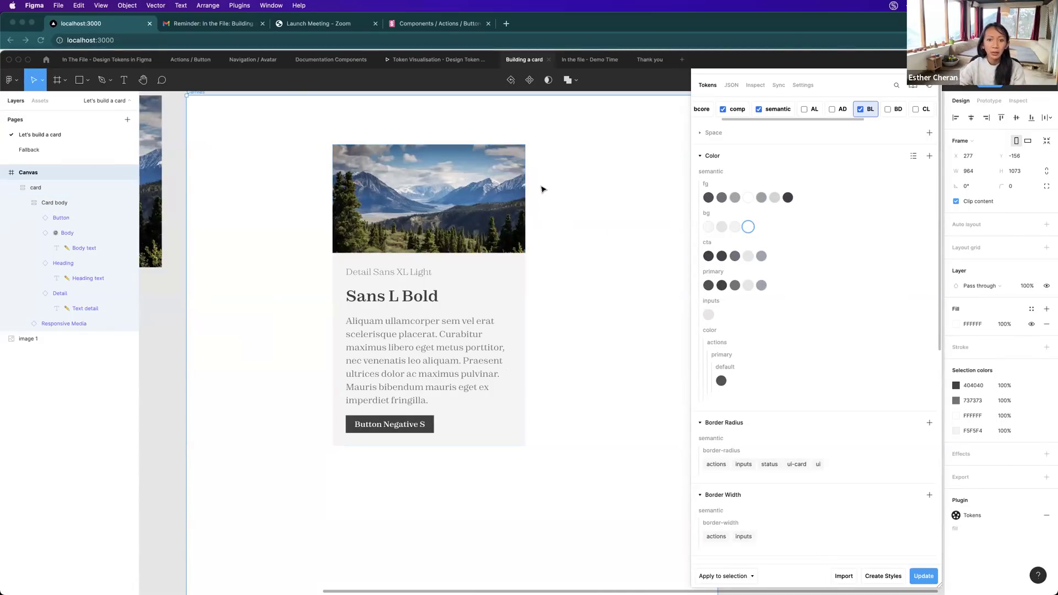
click(888, 109)
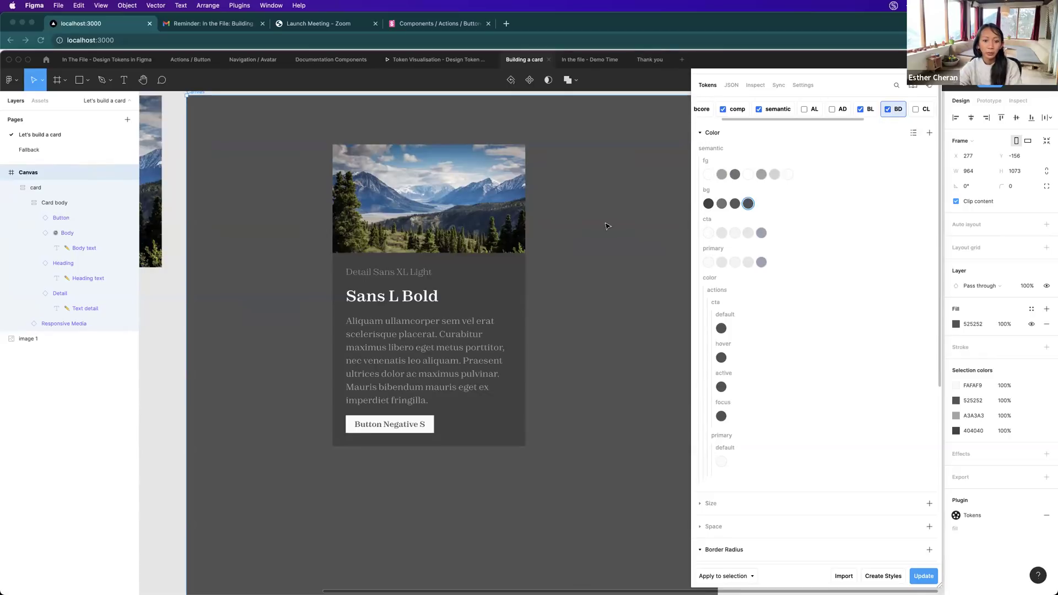
scroll(882, 113, right, 2)
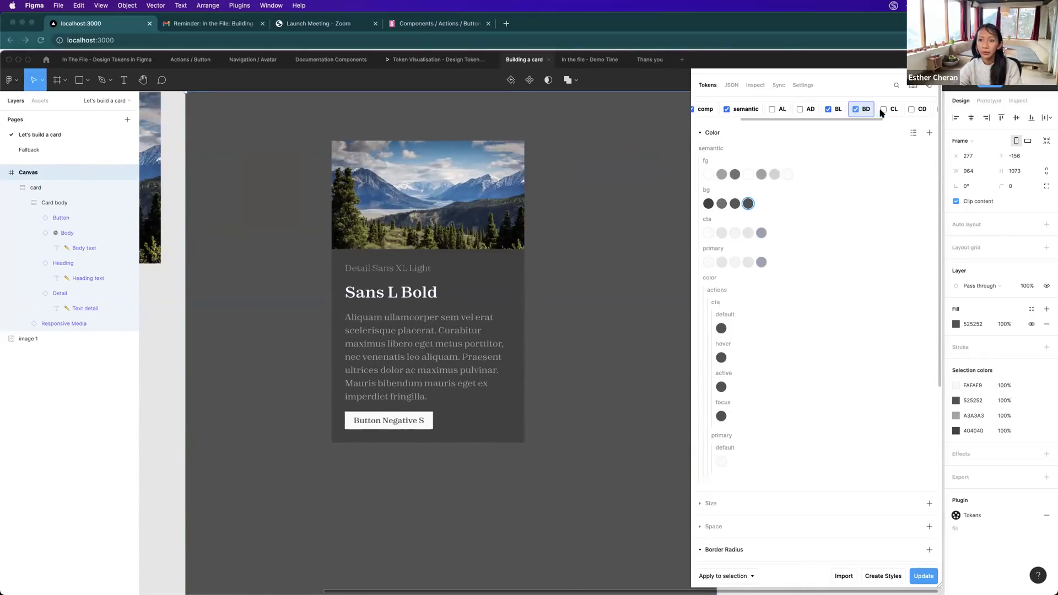
Replace the BL and BD token sets with CL, followed by CD over it, to theme the Canvas frame and card.
click(882, 112)
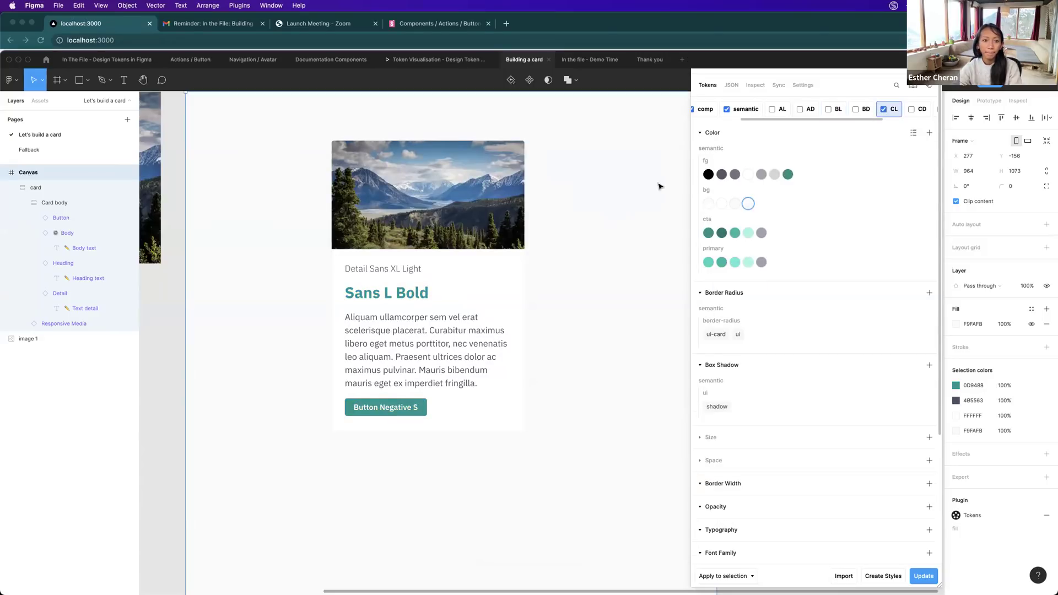
click(910, 112)
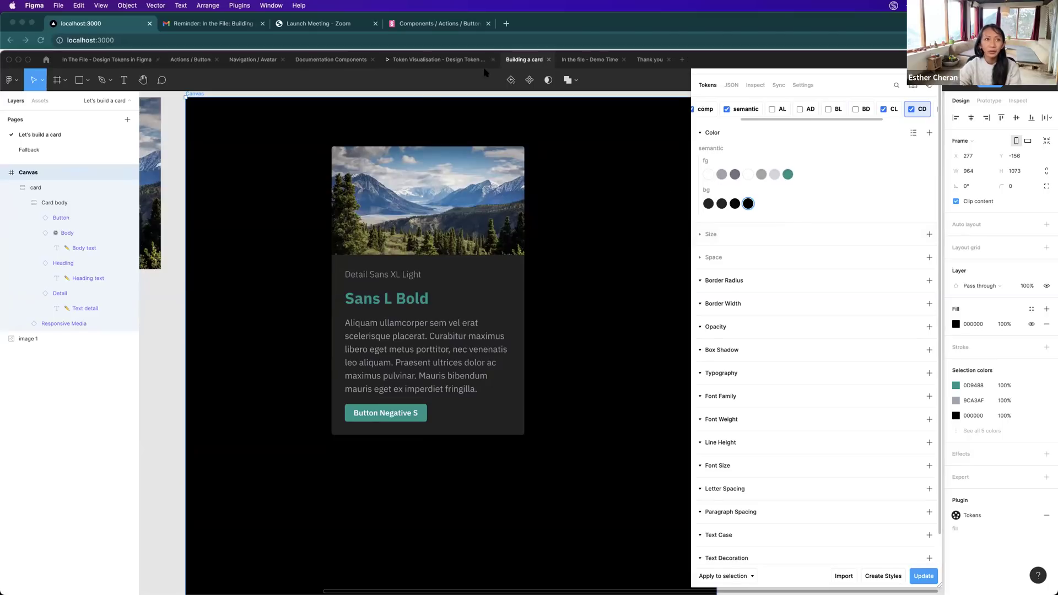
Open the In the file - Demo Time file and review the token sets available for the Product road map dashboard.
click(595, 60)
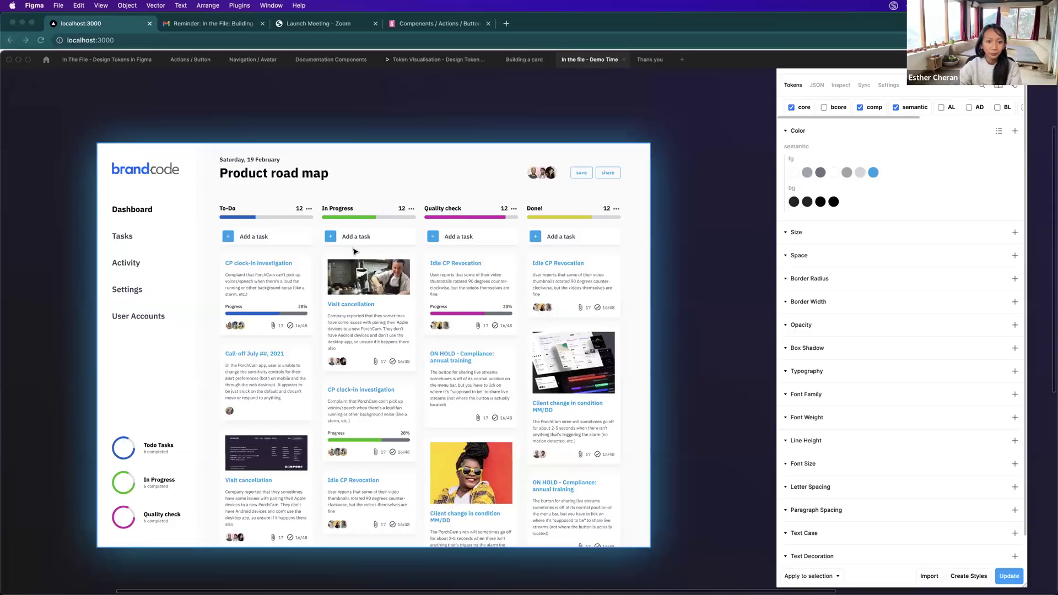
scroll(364, 252, down, 1)
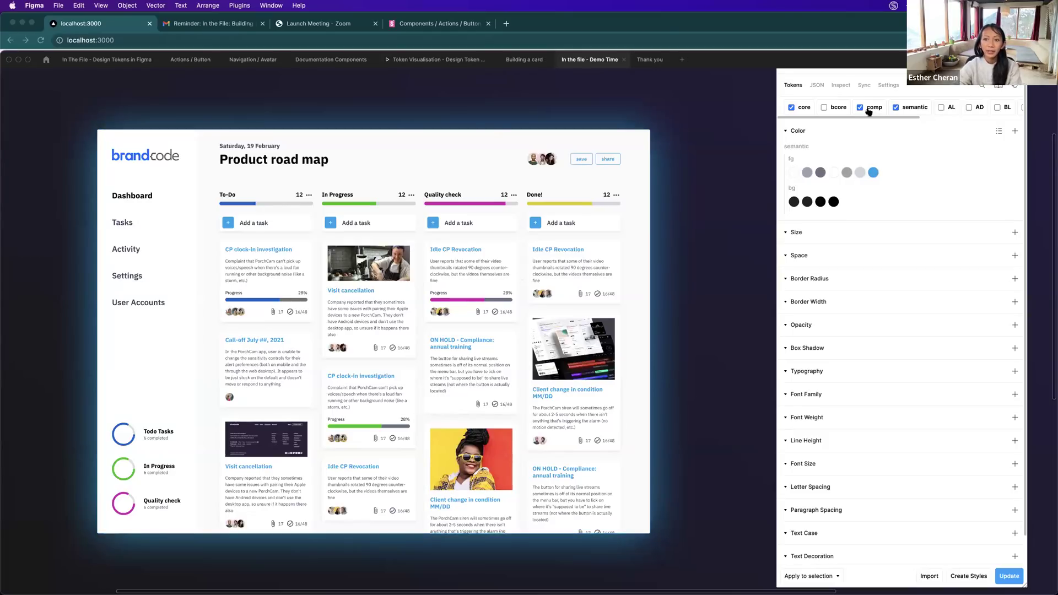
scroll(912, 110, right, 3)
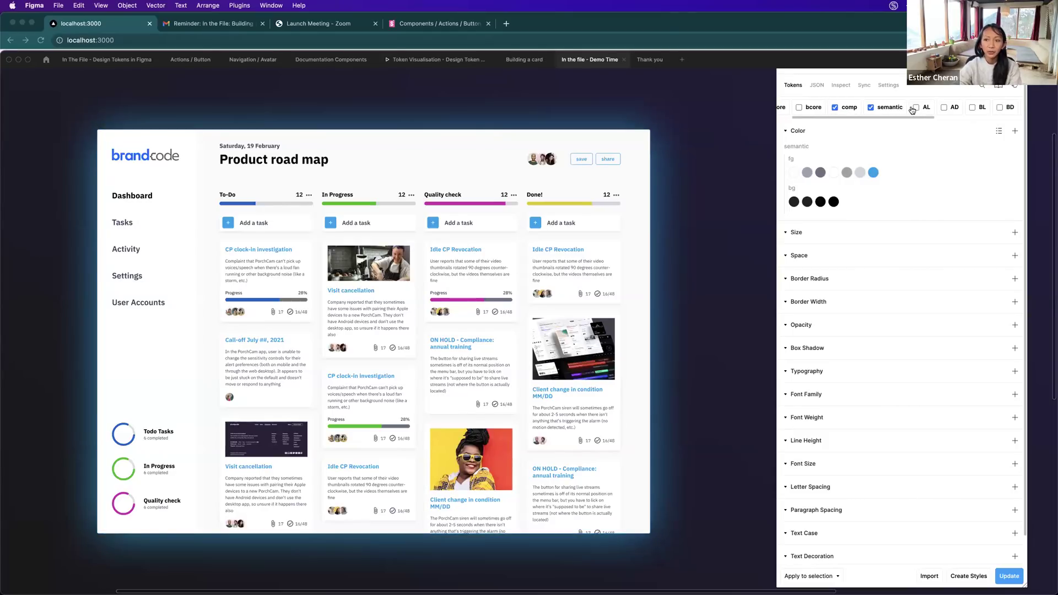
scroll(912, 110, right, 3)
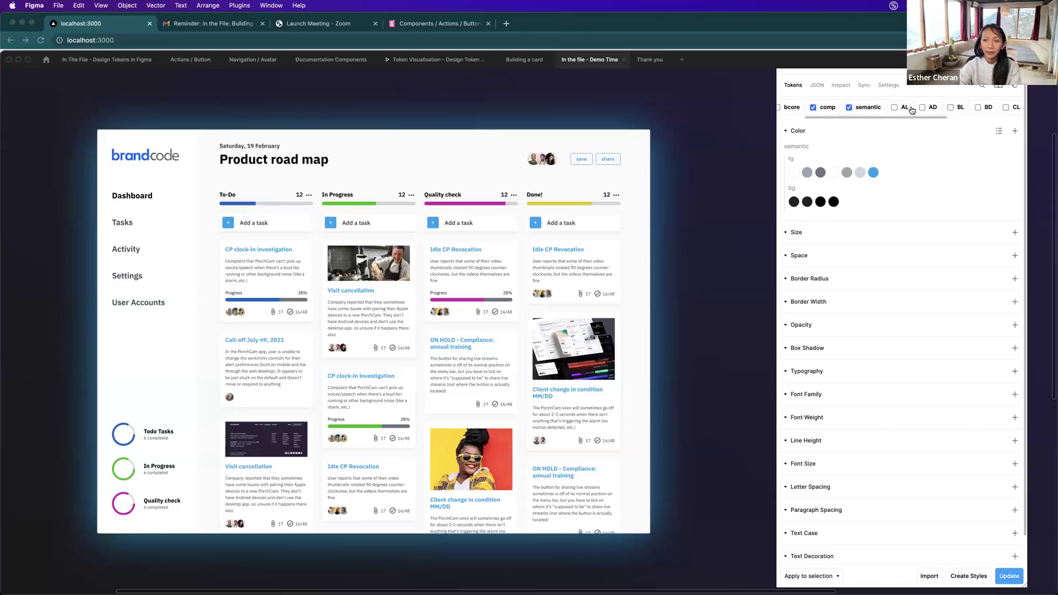
scroll(904, 112, right, 3)
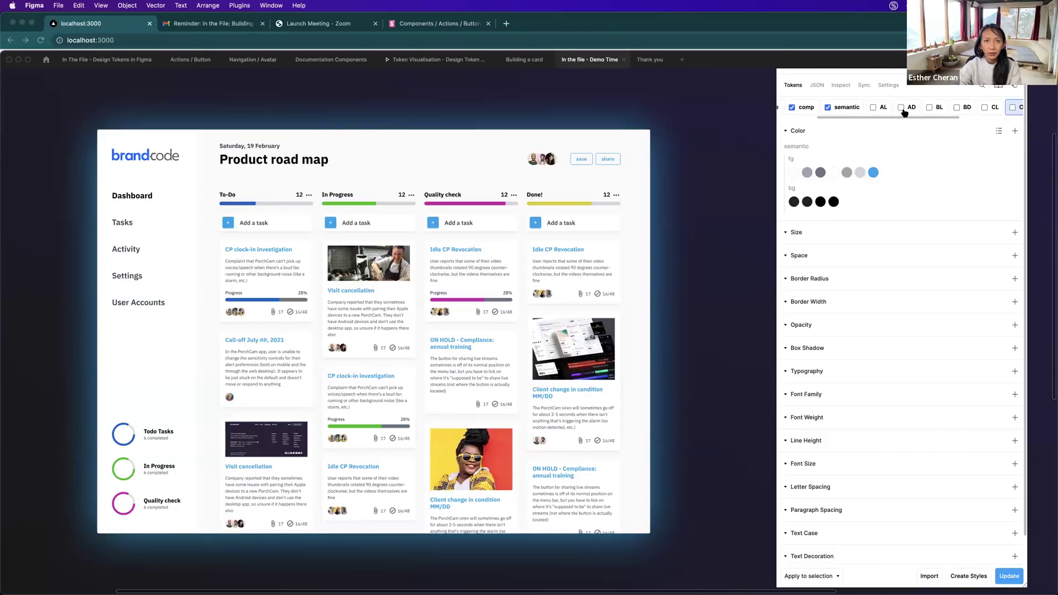
scroll(890, 112, left, 3)
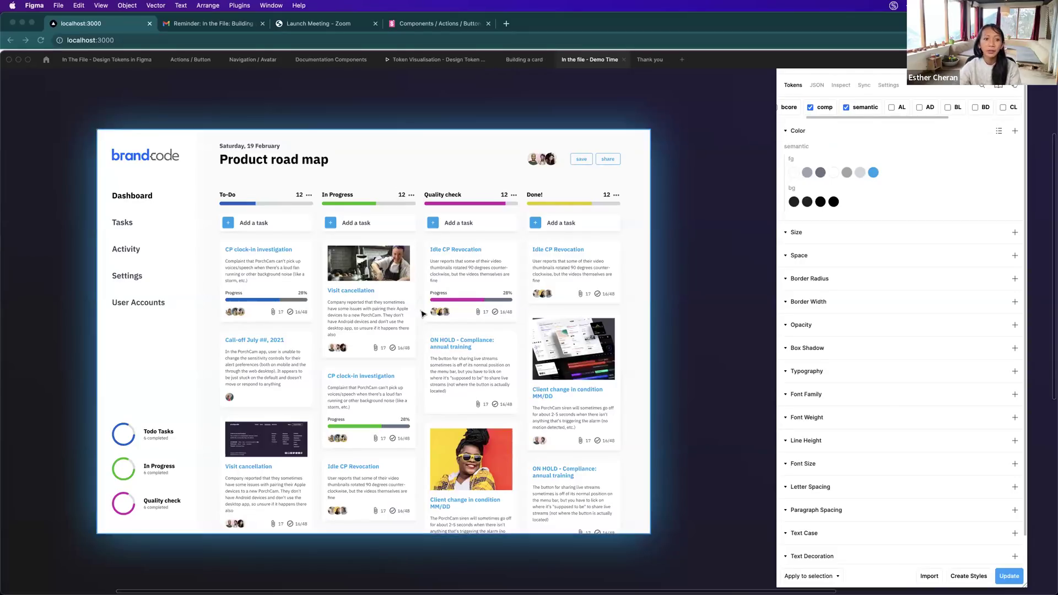
scroll(849, 113, left, 3)
scroll(849, 117, left, 3)
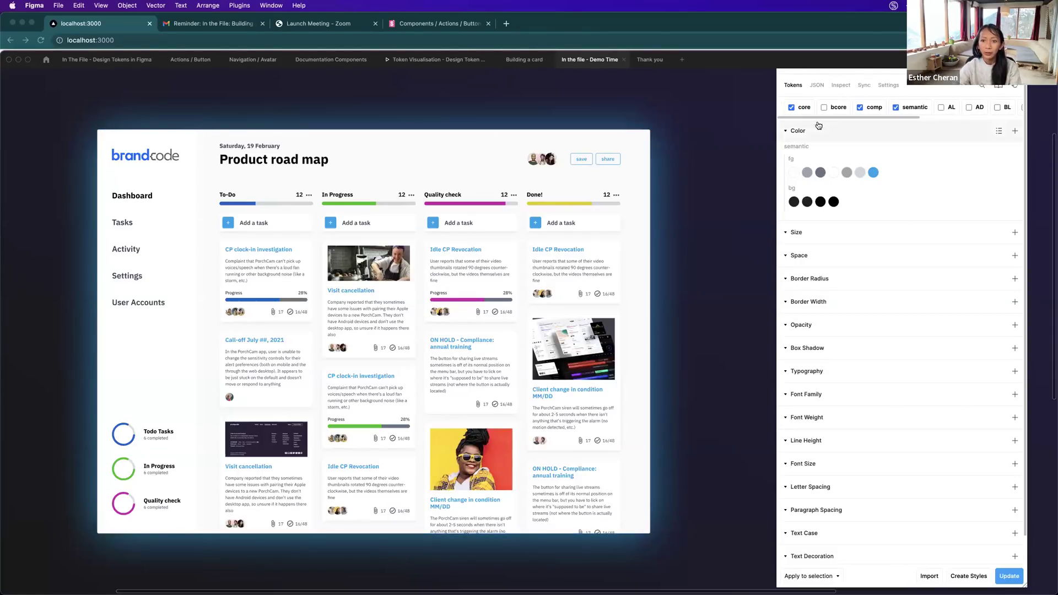
right_click(702, 122)
key(Escape)
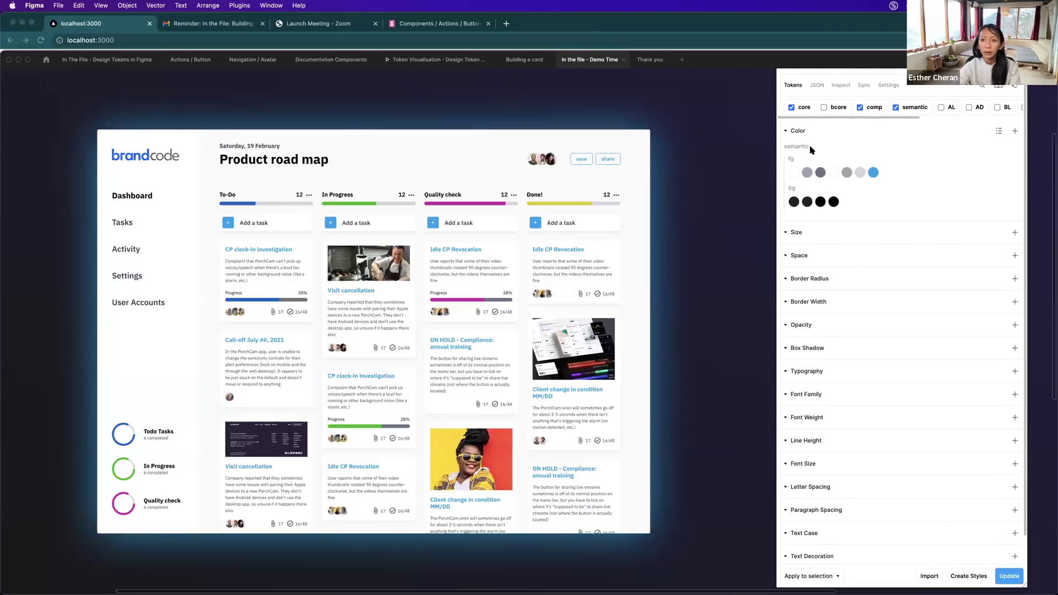
Enable the AL token set, followed by AD over it, to theme the Product road map dashboard.
click(941, 108)
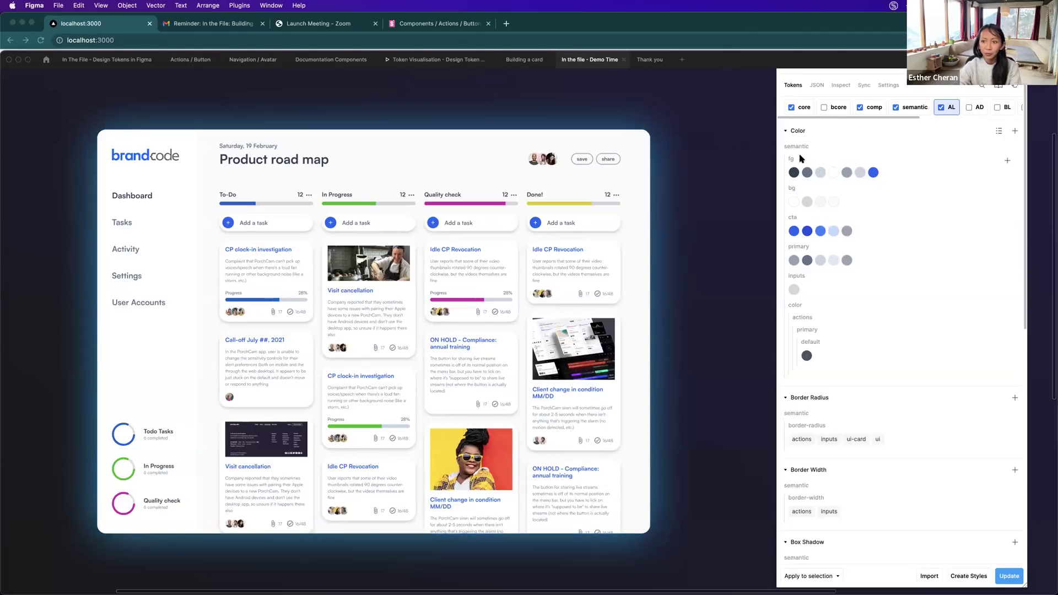
click(969, 108)
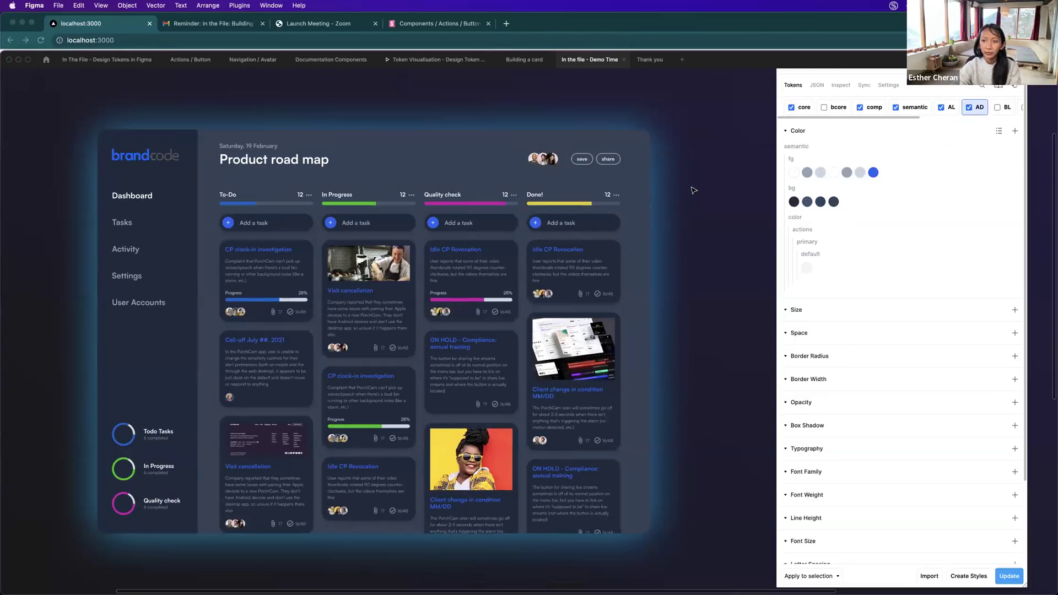
scroll(971, 108, right, 2)
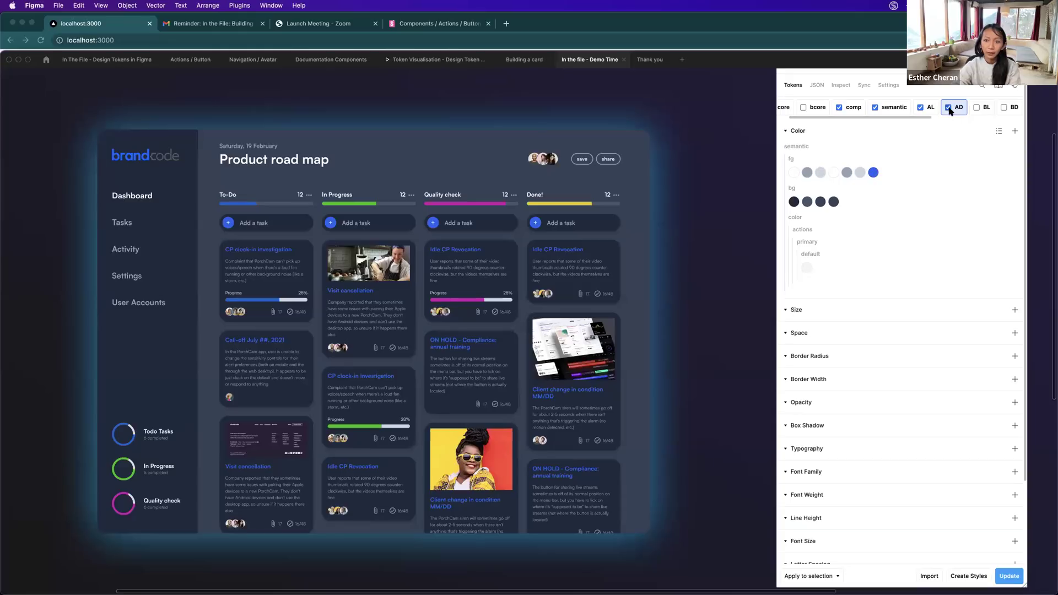
Replace the AL and AD token sets with BL, followed by BD over it, on the Product road map dashboard.
click(920, 109)
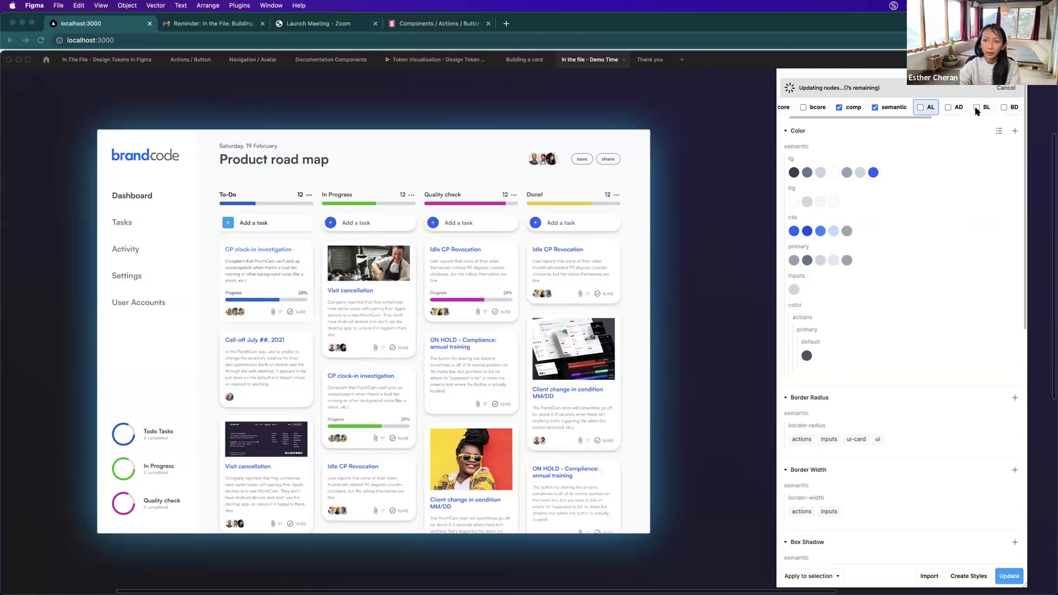
click(976, 108)
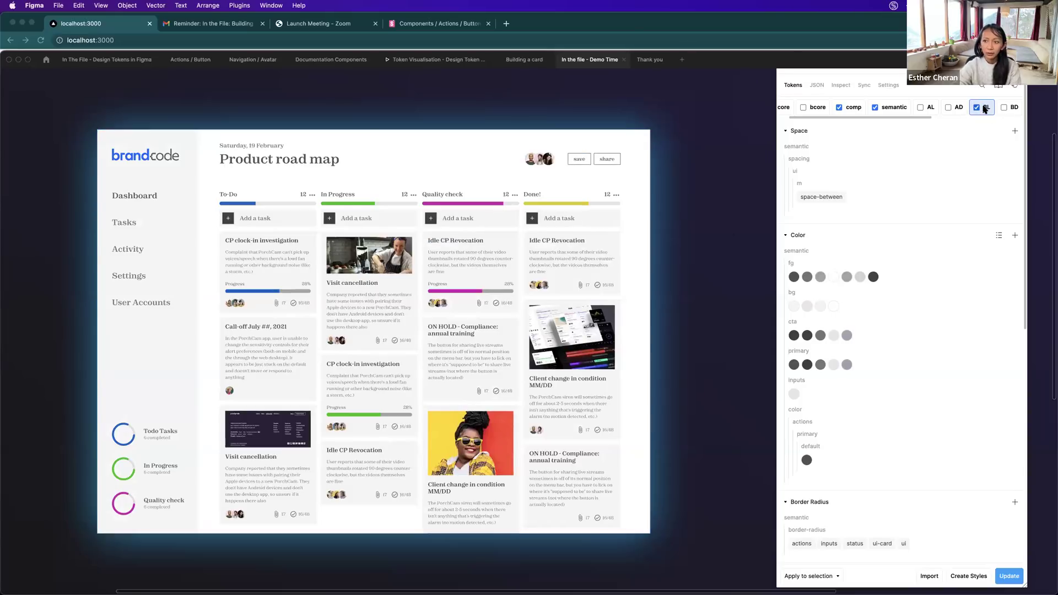
scroll(991, 110, right, 2)
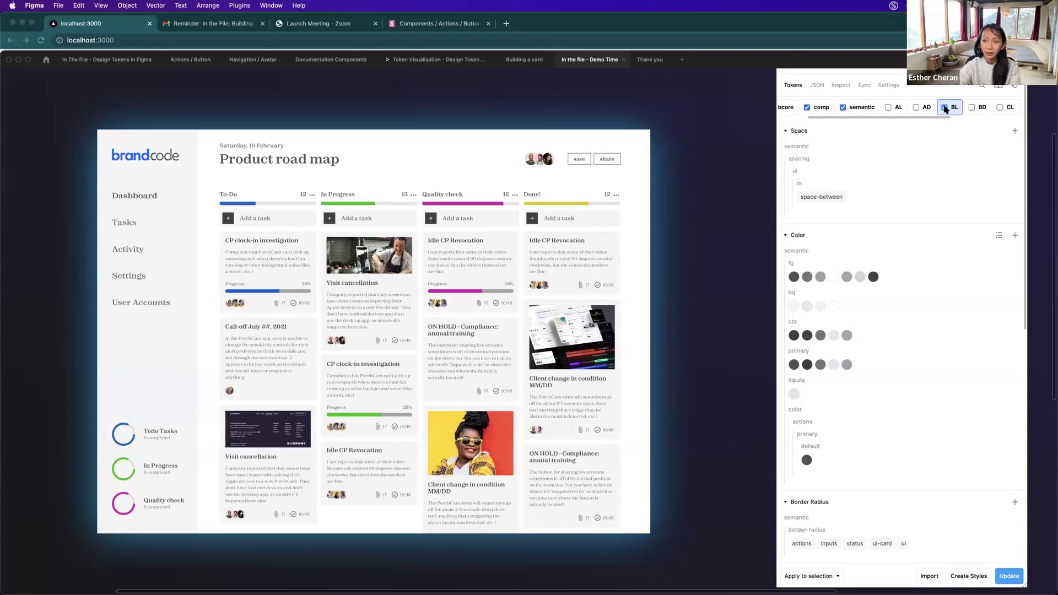
click(947, 107)
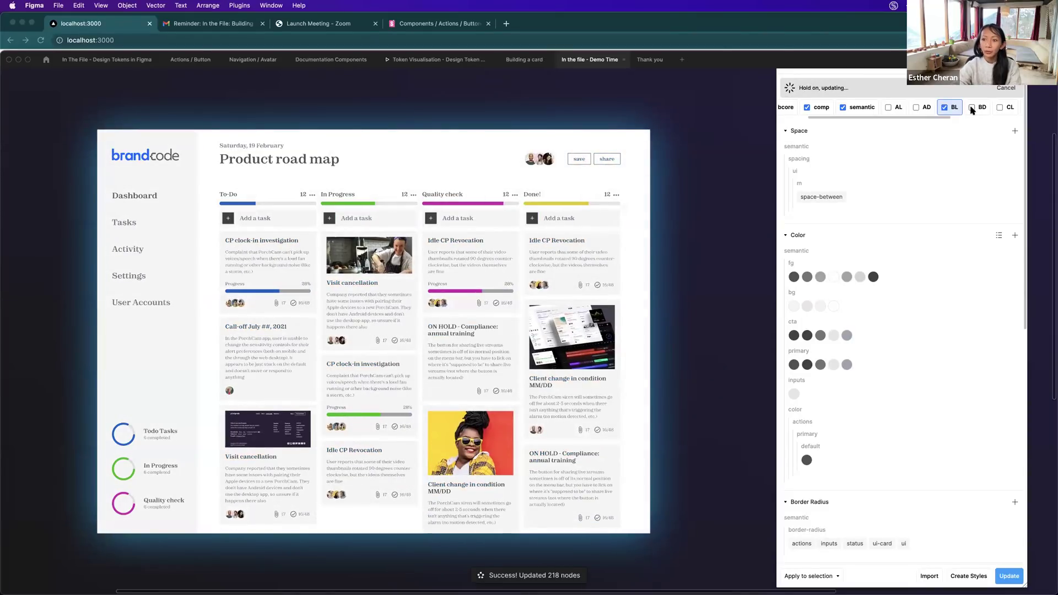
click(971, 108)
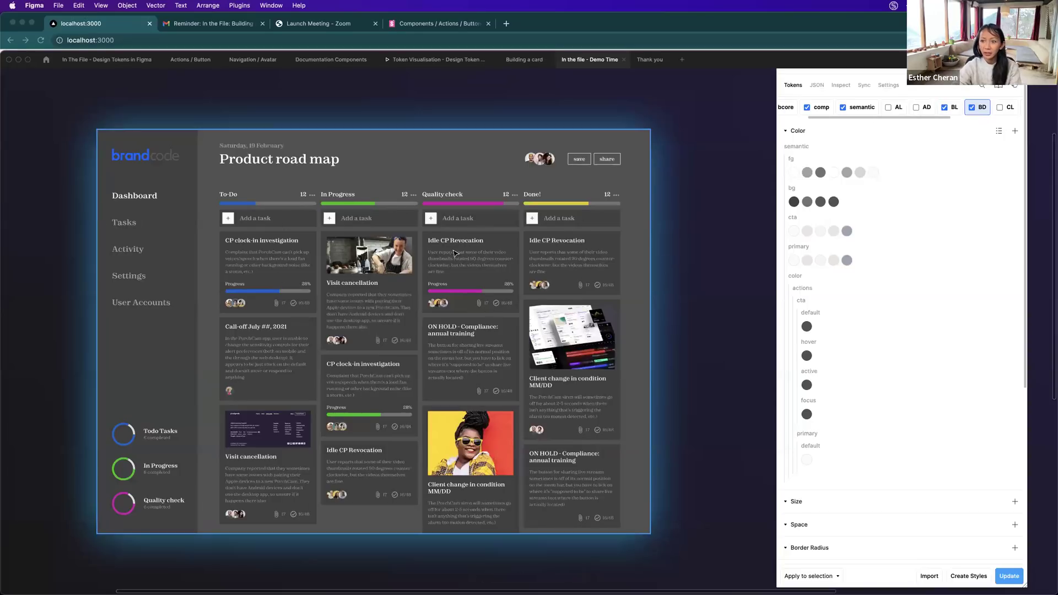
Disable the BD and BL token sets and enable CL, followed by CD over it, on the Product road map dashboard.
scroll(931, 110, right, 3)
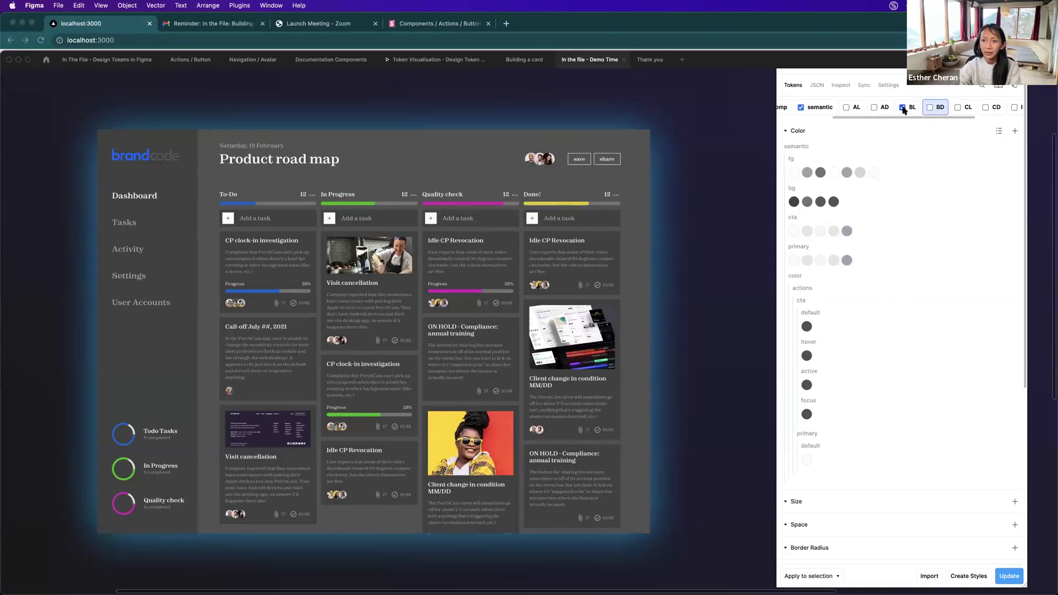
click(901, 106)
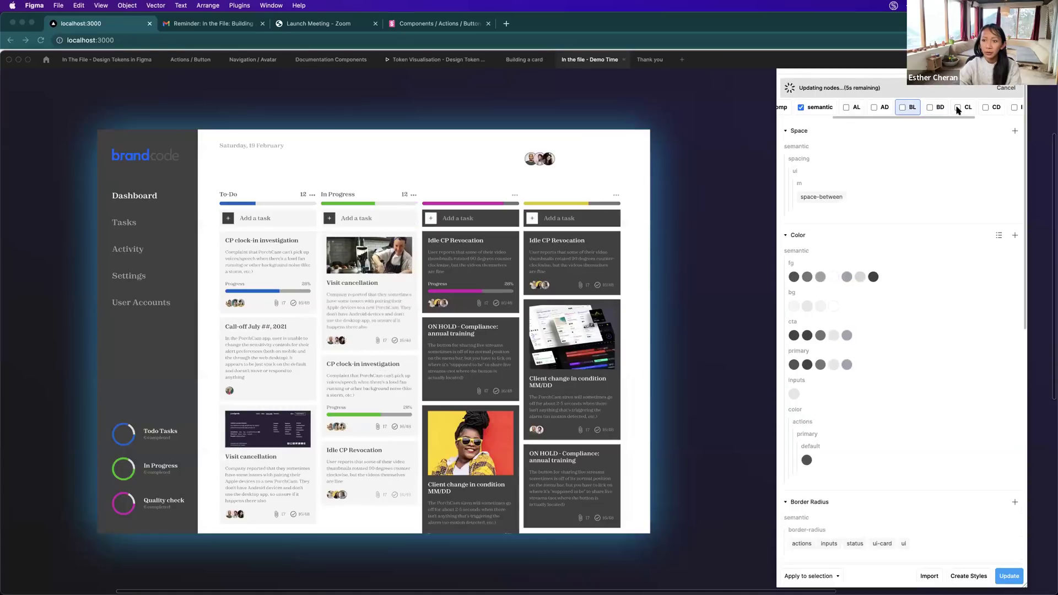
click(957, 108)
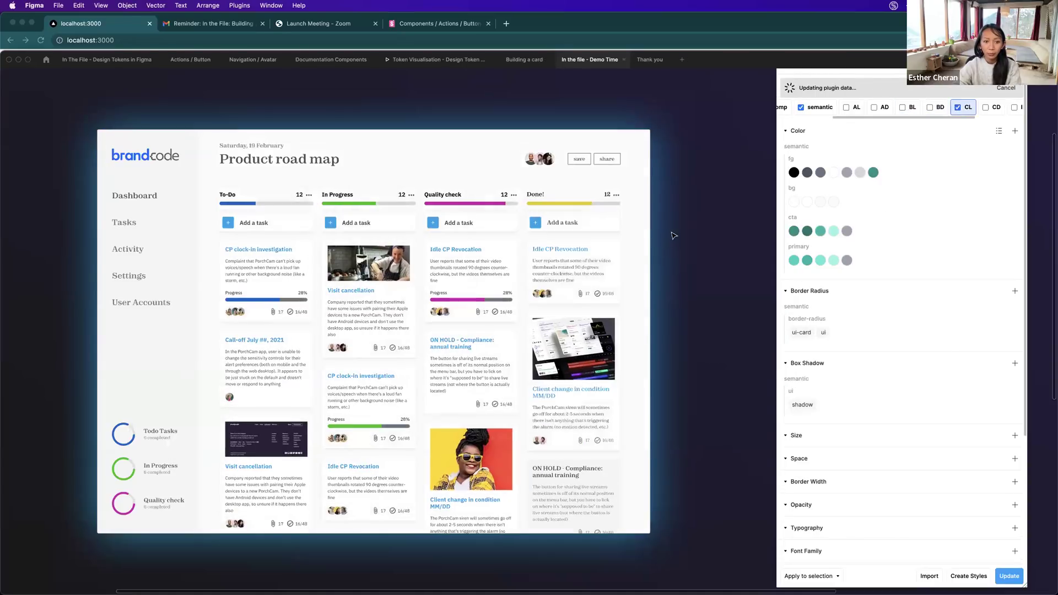
click(985, 108)
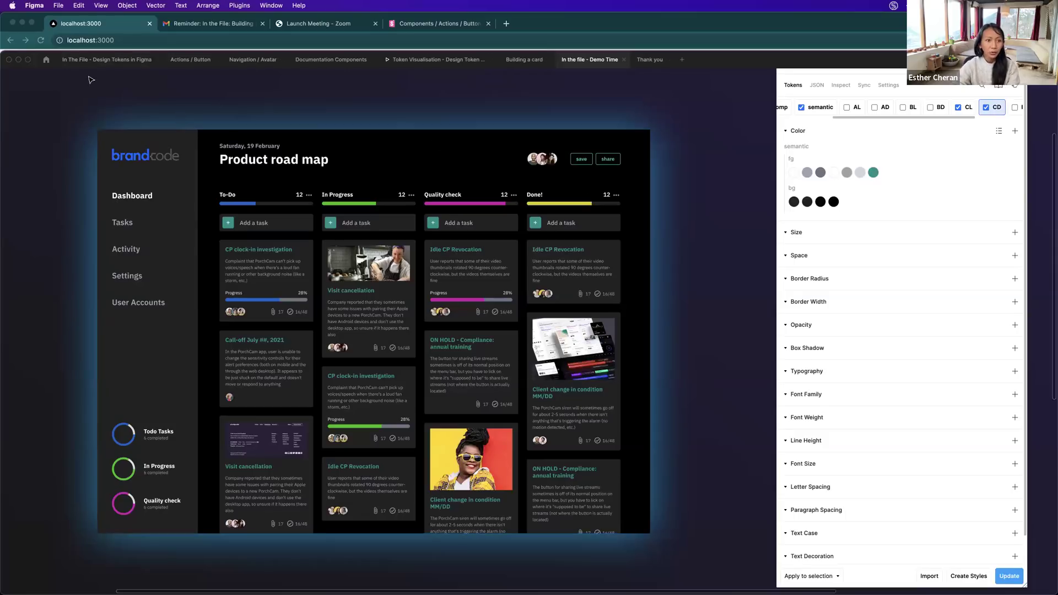
Return from Community to the BrandCode workspace and open the _ Brand A Component Library file from the Headless DS project.
click(46, 60)
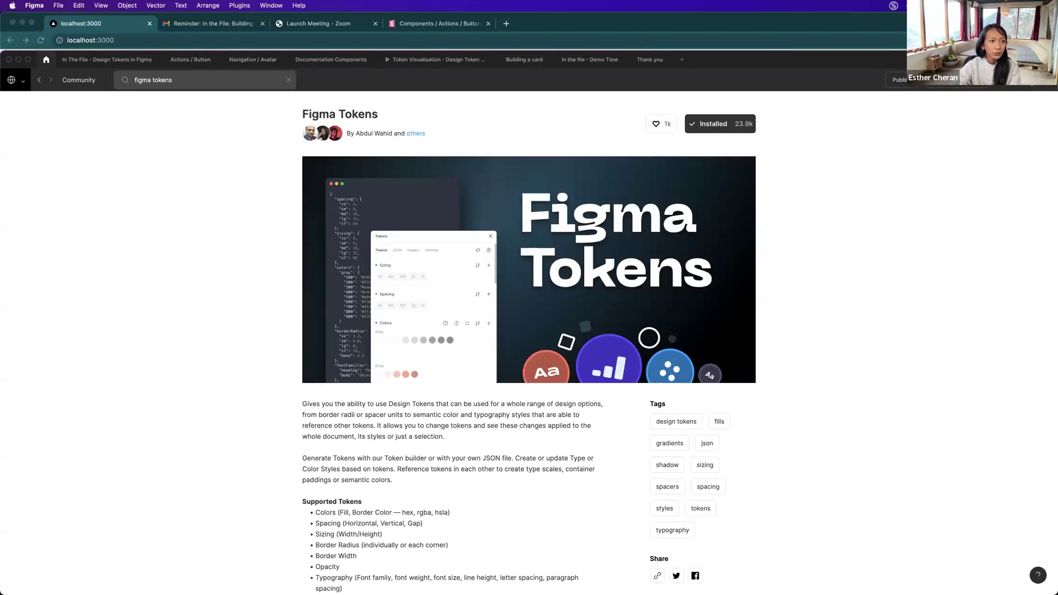
click(16, 80)
click(25, 127)
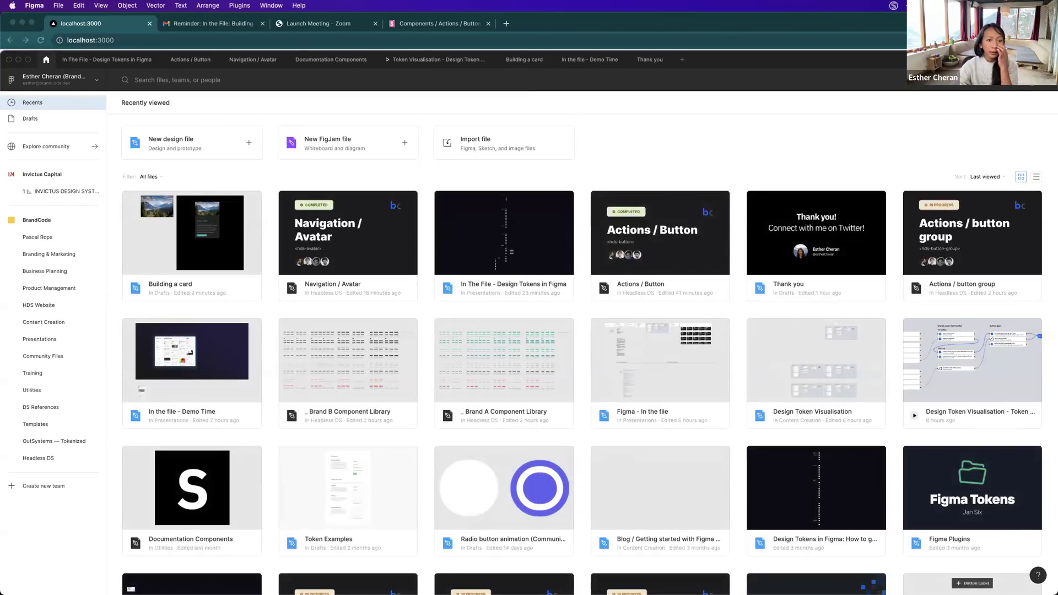
click(39, 458)
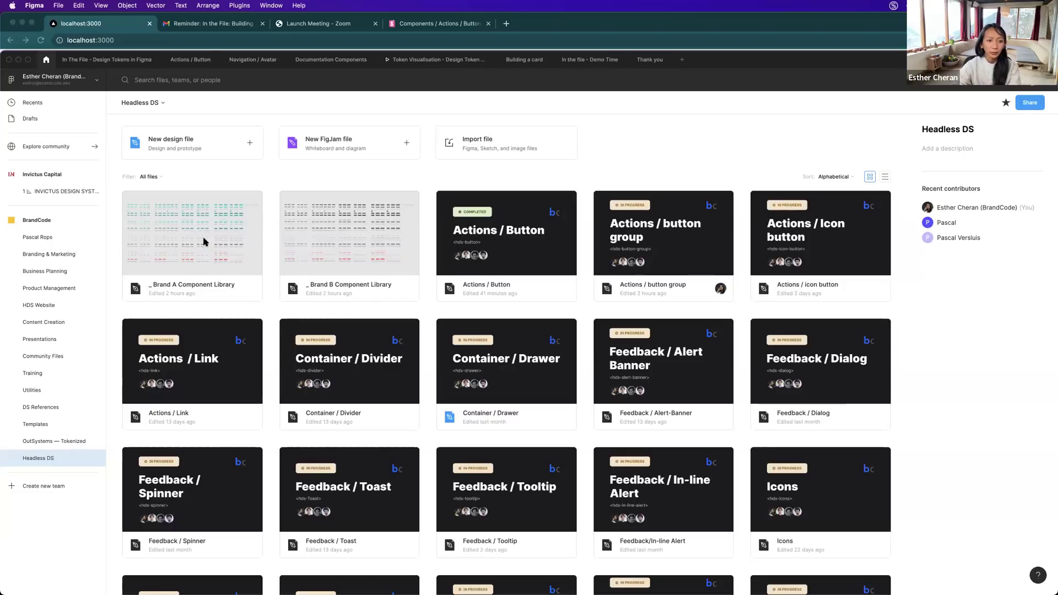
click(160, 244)
double_click(186, 243)
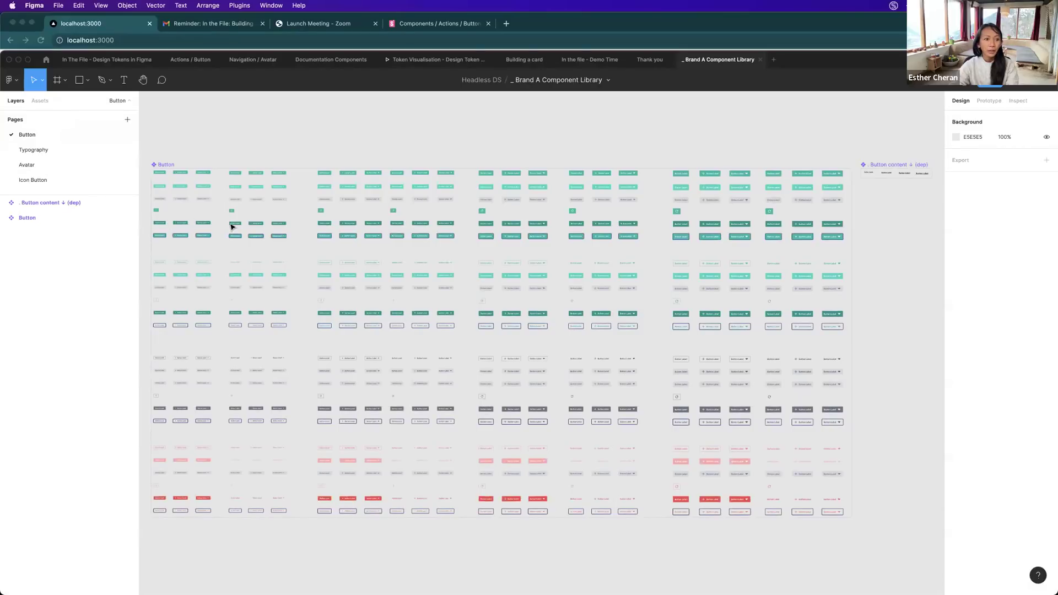
Launch the Figma Tokens plugin in the component library, keeping the Button component set in view.
scroll(231, 226, left, 2)
scroll(230, 226, down, 5)
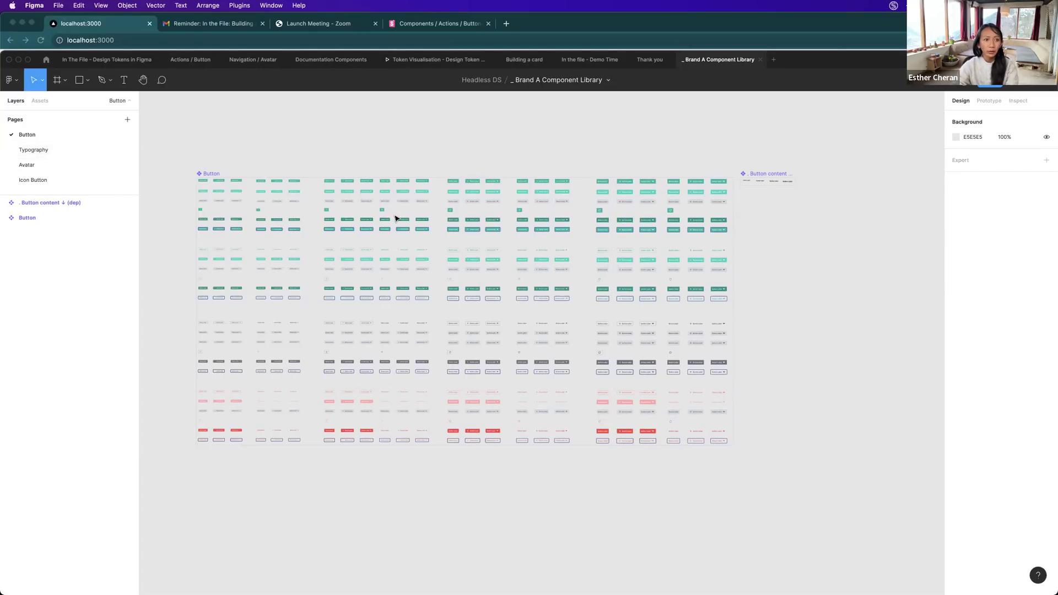
right_click(805, 260)
mouse_move(825, 332)
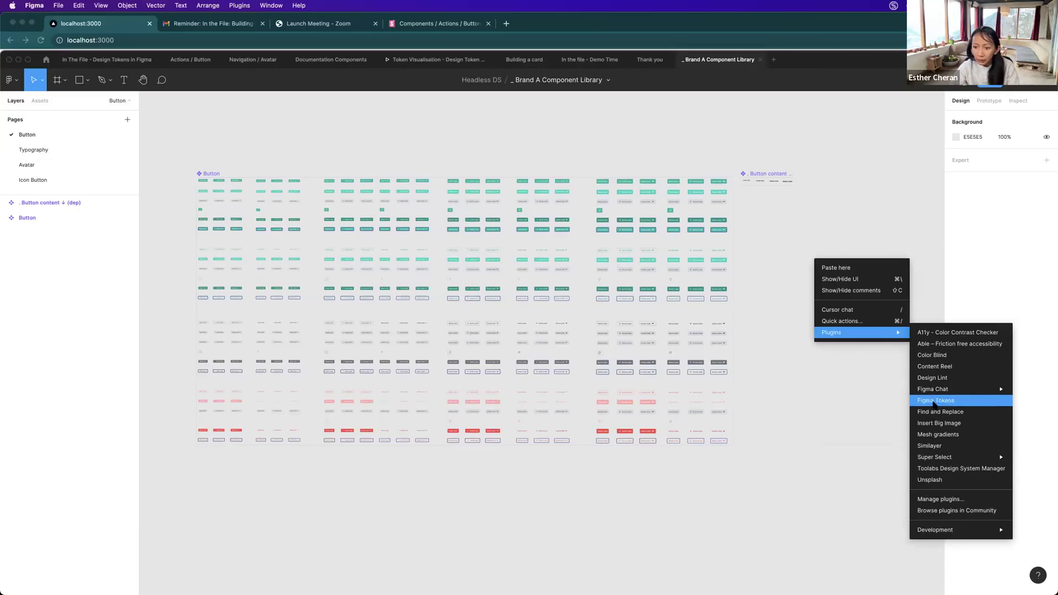
click(788, 406)
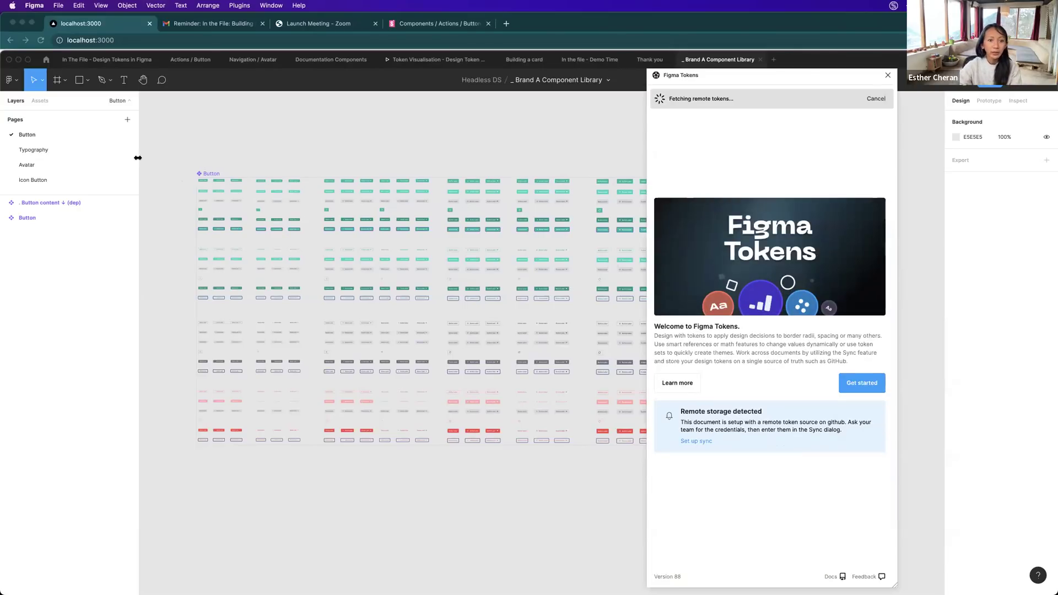
scroll(216, 192, down, 1)
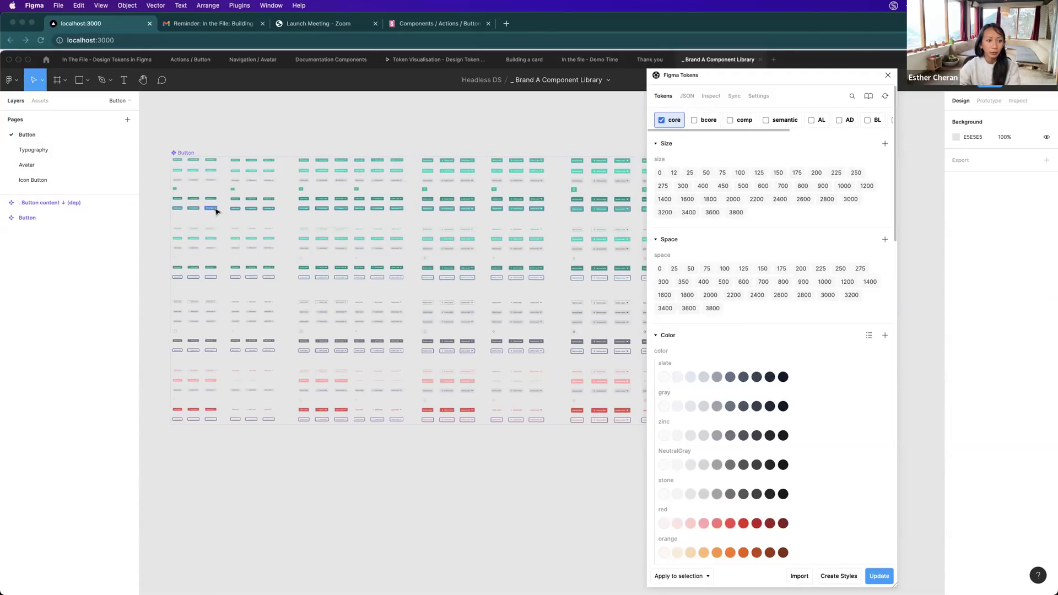
Enable the comp, semantic and AL token sets and set token updates to apply to the whole document.
click(729, 120)
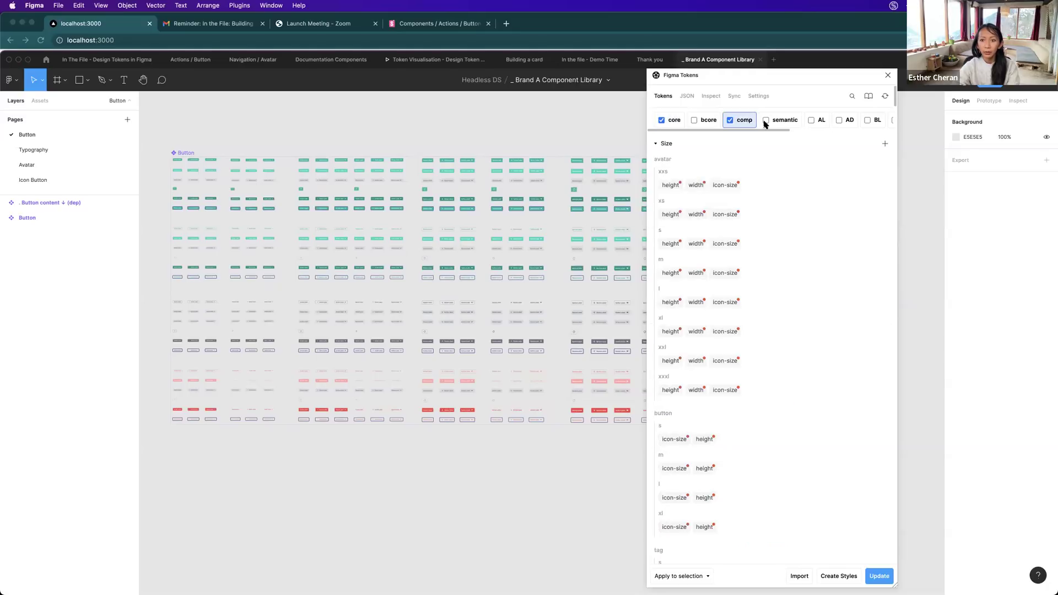
click(768, 121)
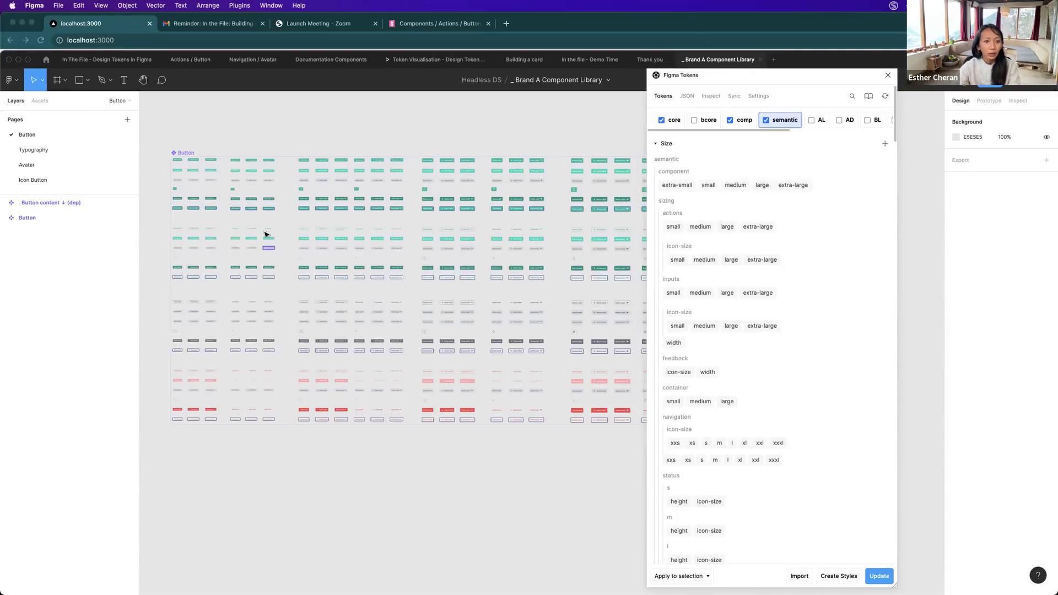
click(706, 576)
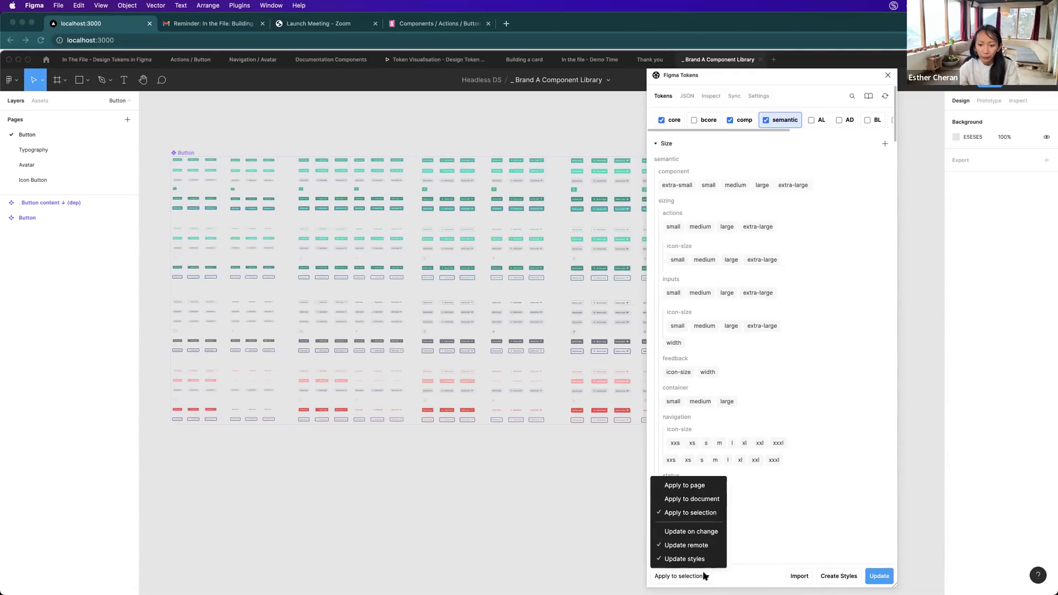
click(698, 499)
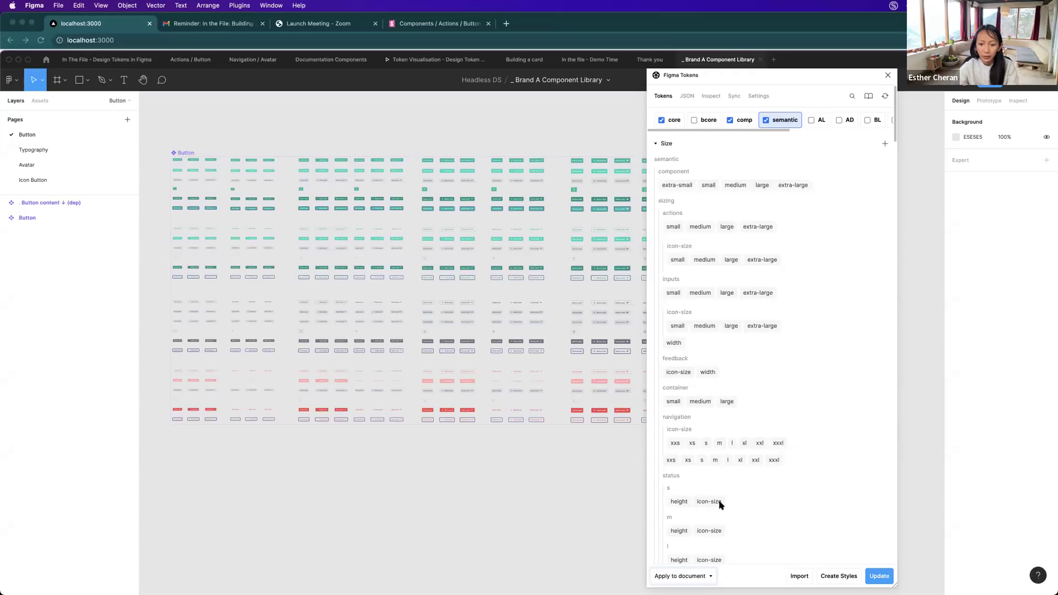
click(810, 120)
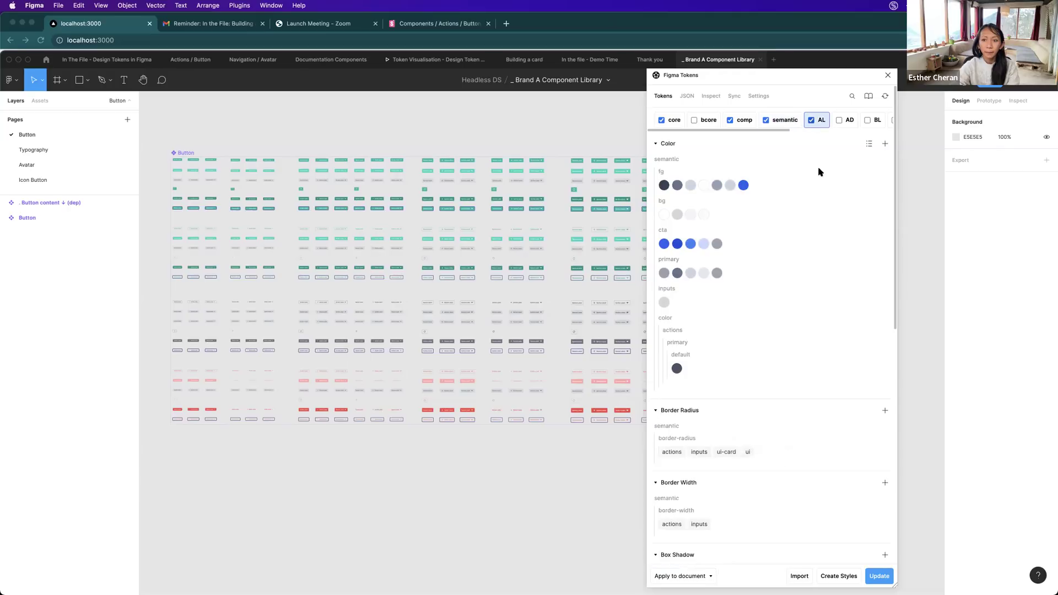
Run the document-wide token update and check the Typography, Avatar and Icon Button pages, finishing on the Button page.
click(877, 576)
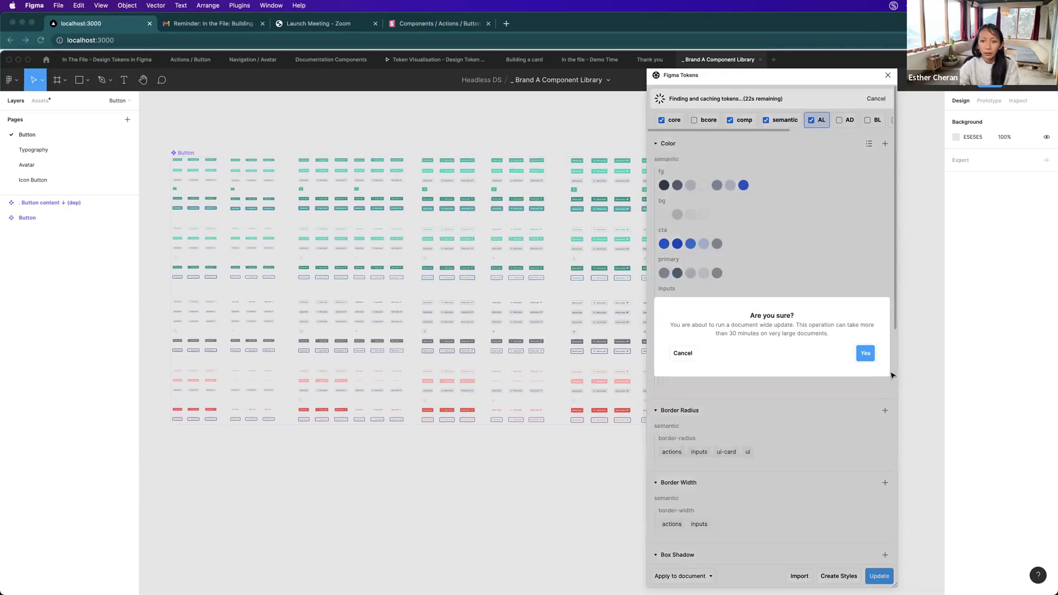
click(865, 354)
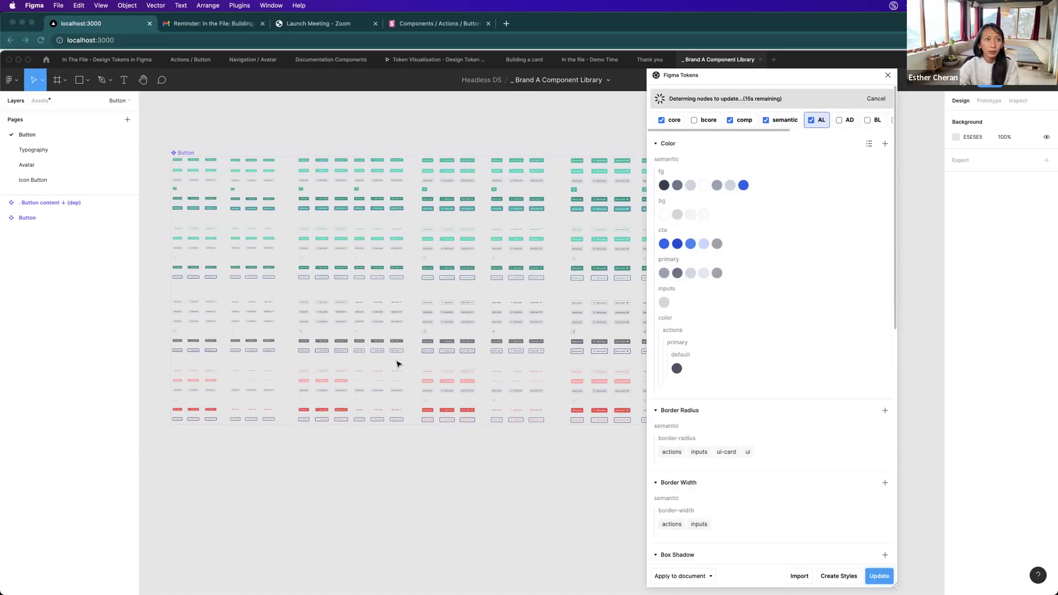
click(29, 152)
click(28, 166)
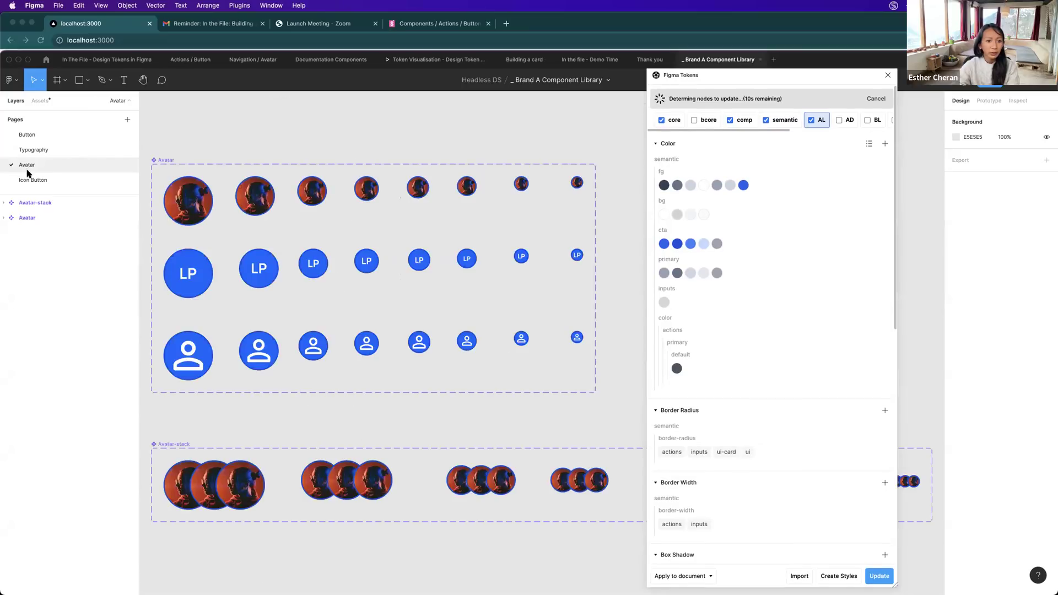
click(31, 182)
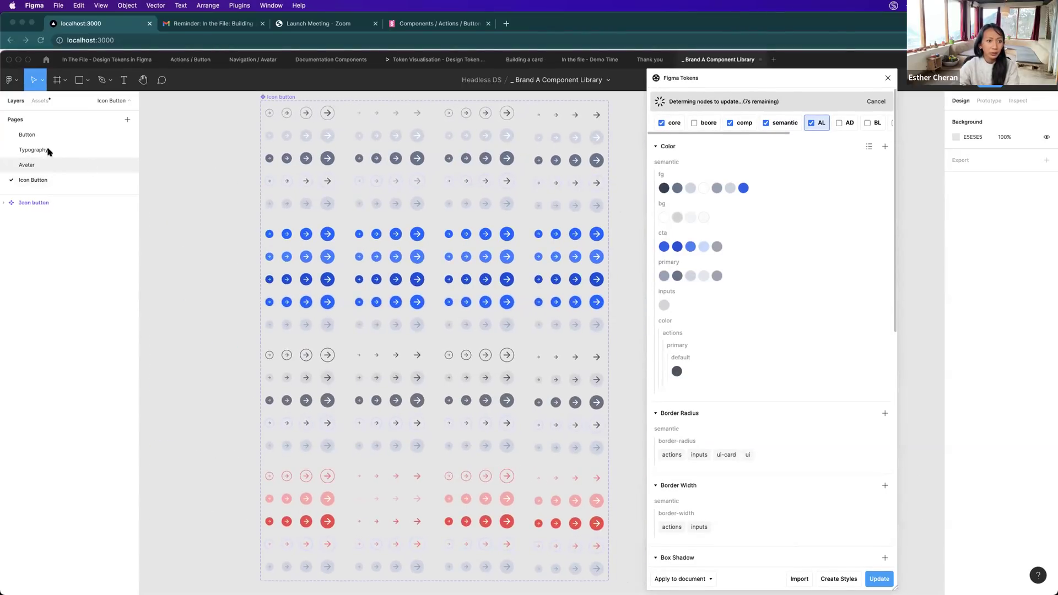
click(32, 136)
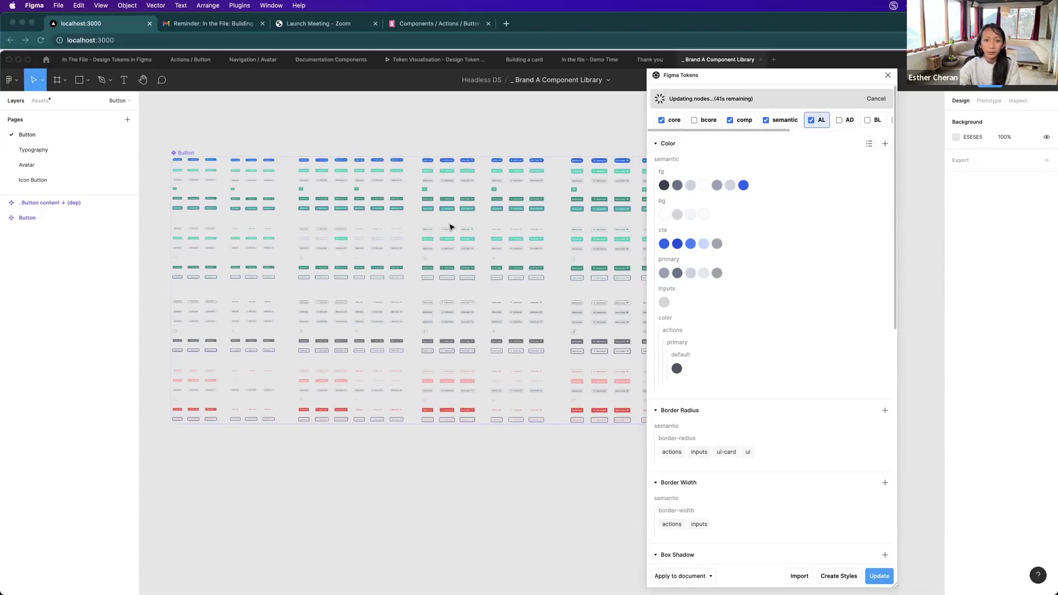
Move the Figma Tokens window clear of the Button component set and bring the remaining brand token sets through CD into view.
drag(821, 76, 918, 88)
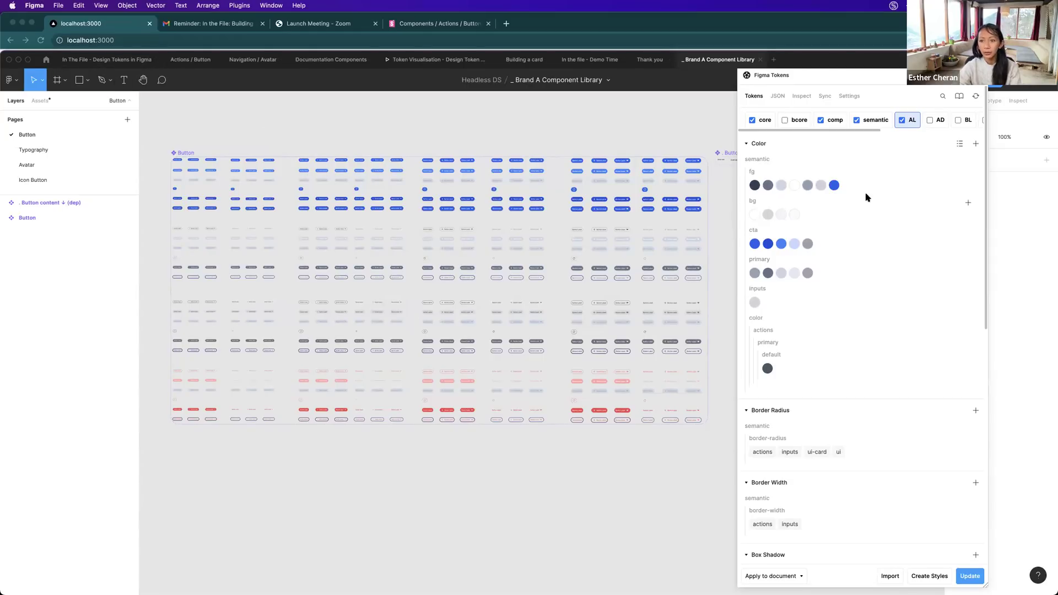
scroll(933, 122, right, 3)
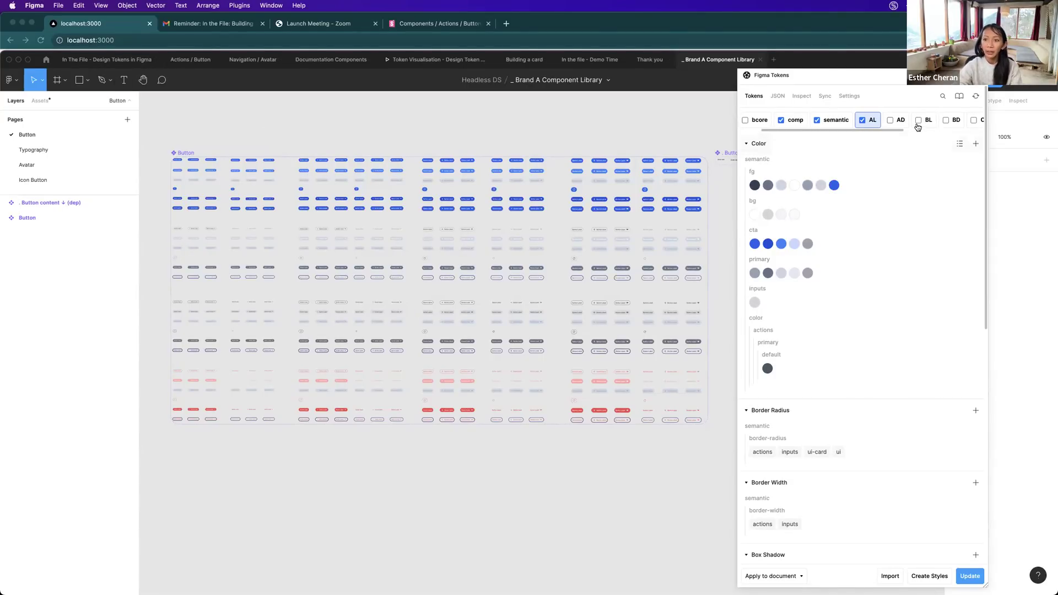
scroll(908, 126, right, 2)
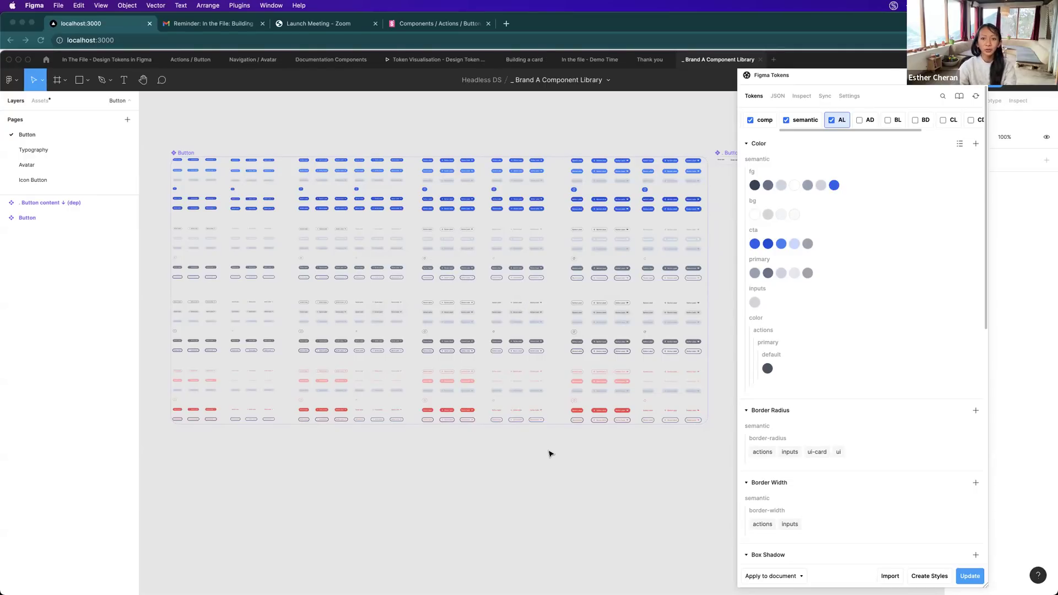
Switch from the component library to the already open Thank you file.
click(652, 59)
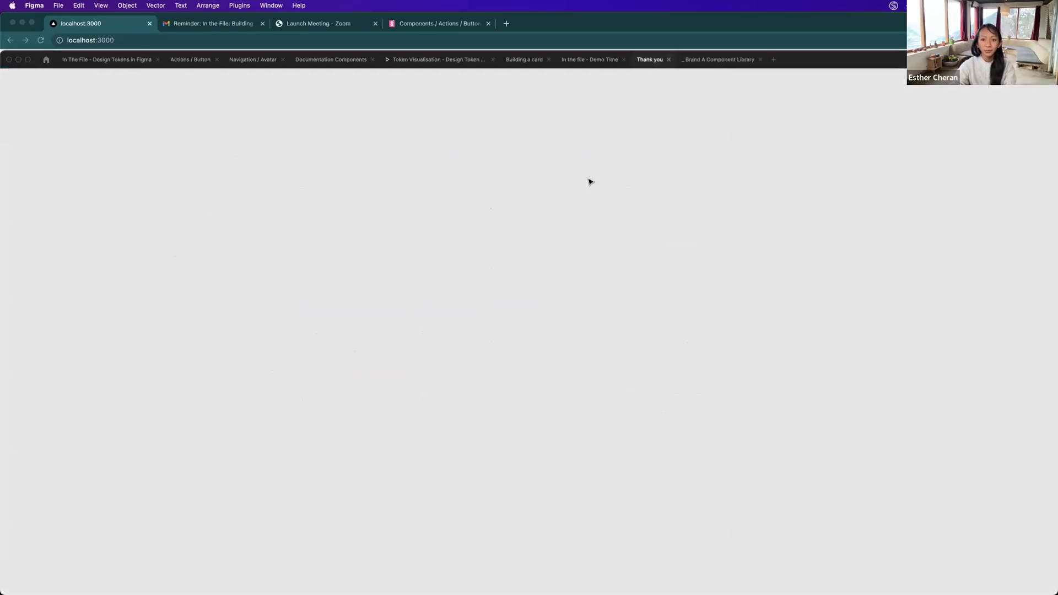